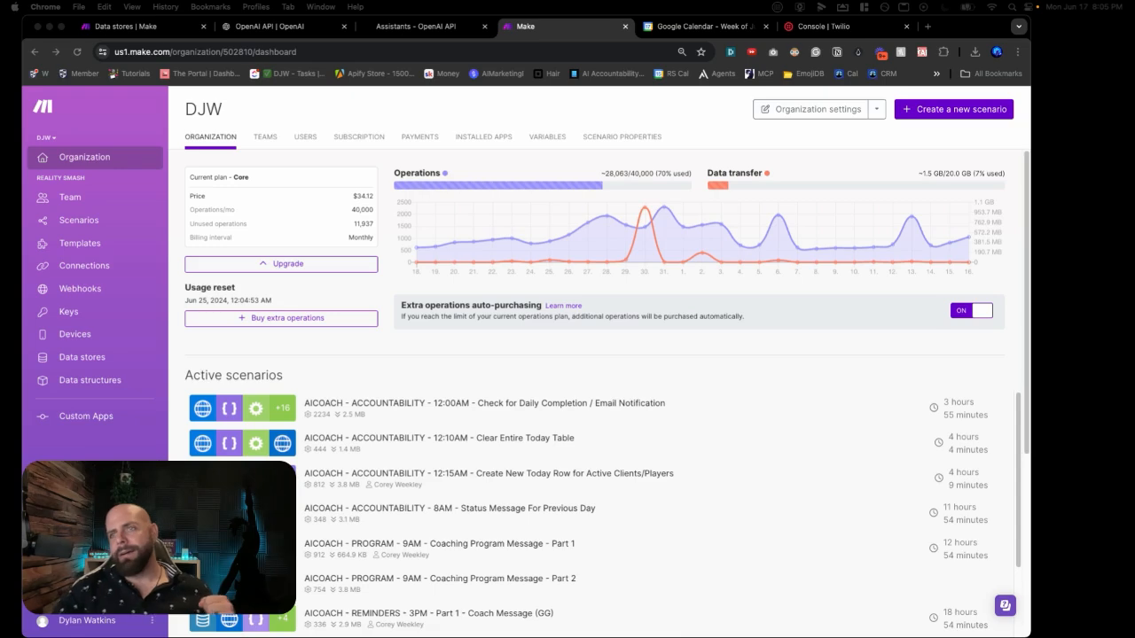
Step: Start a new scenario inside the 30 Day AI Agent Challenge folder
click(97, 227)
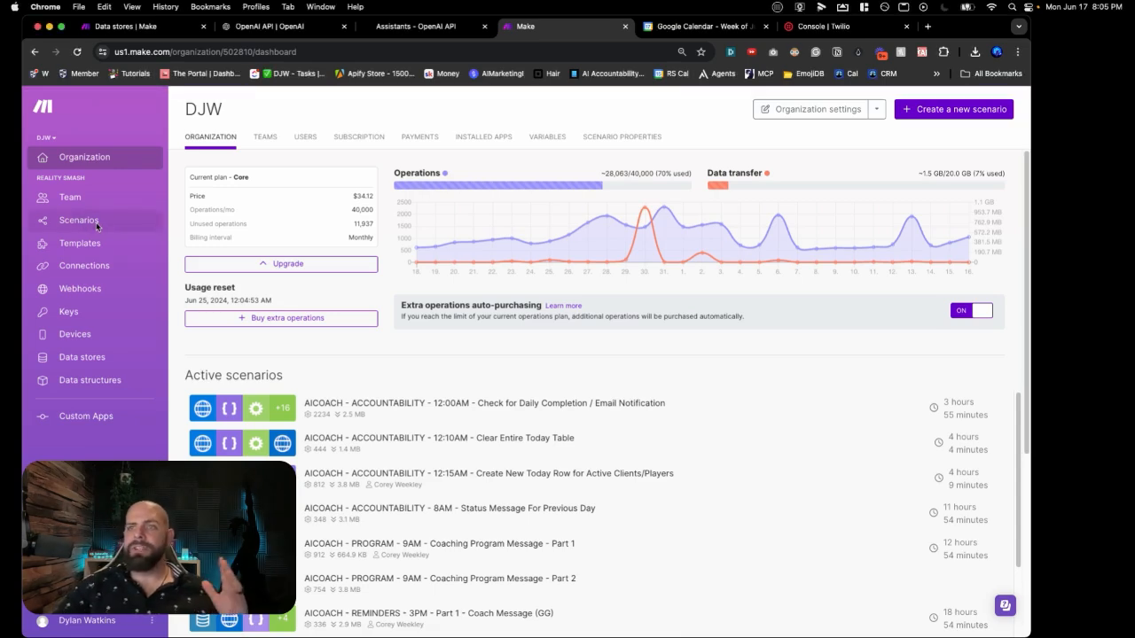
click(96, 225)
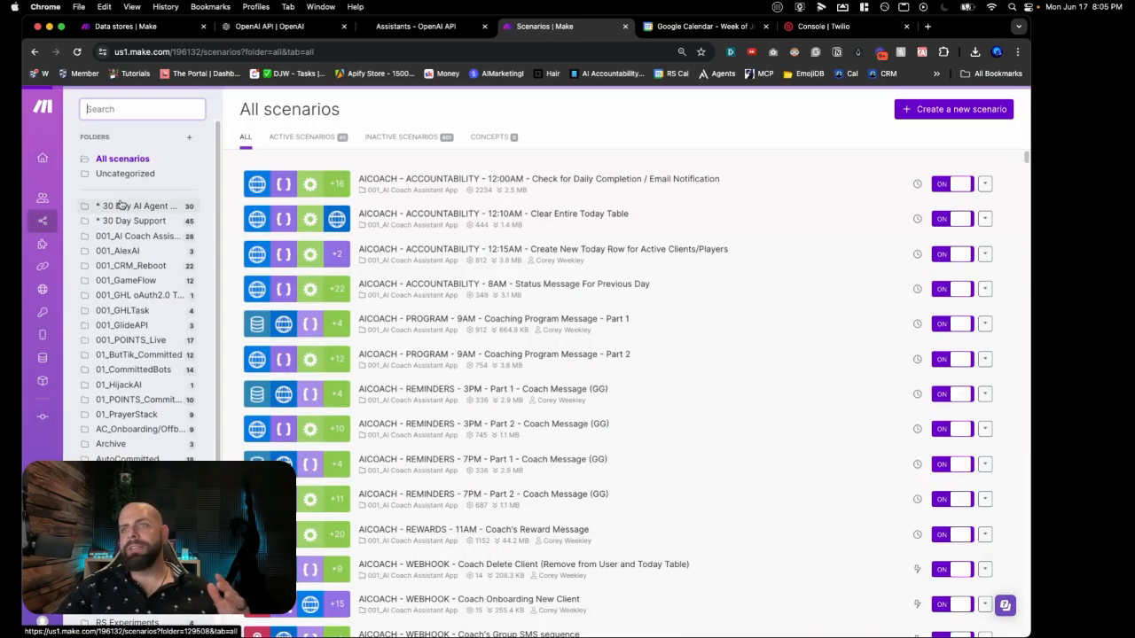
click(121, 206)
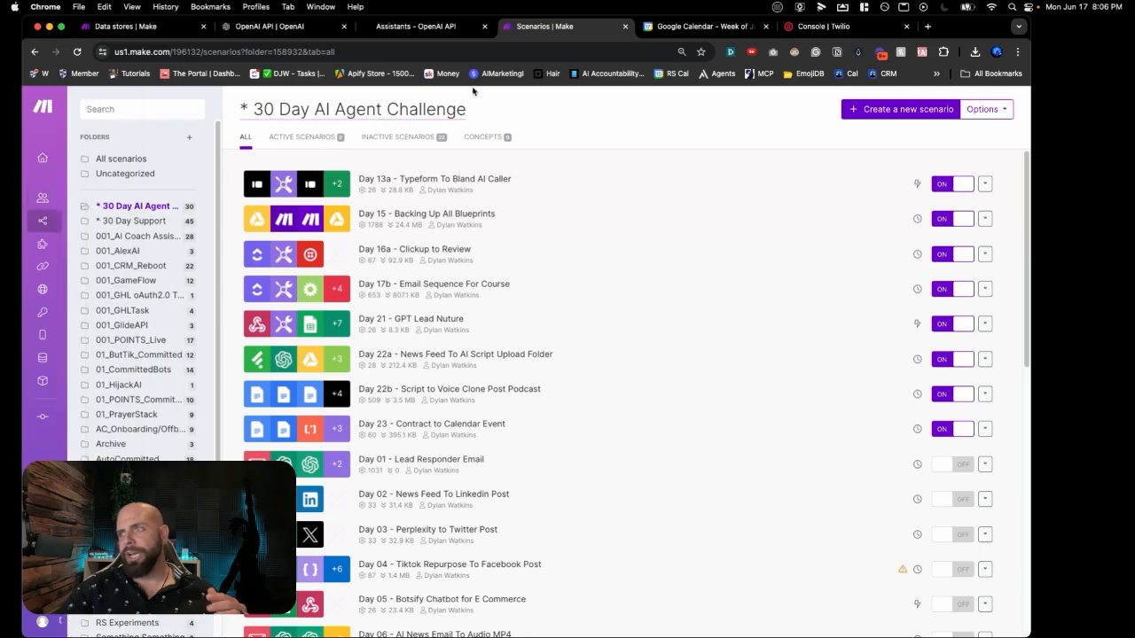
click(852, 109)
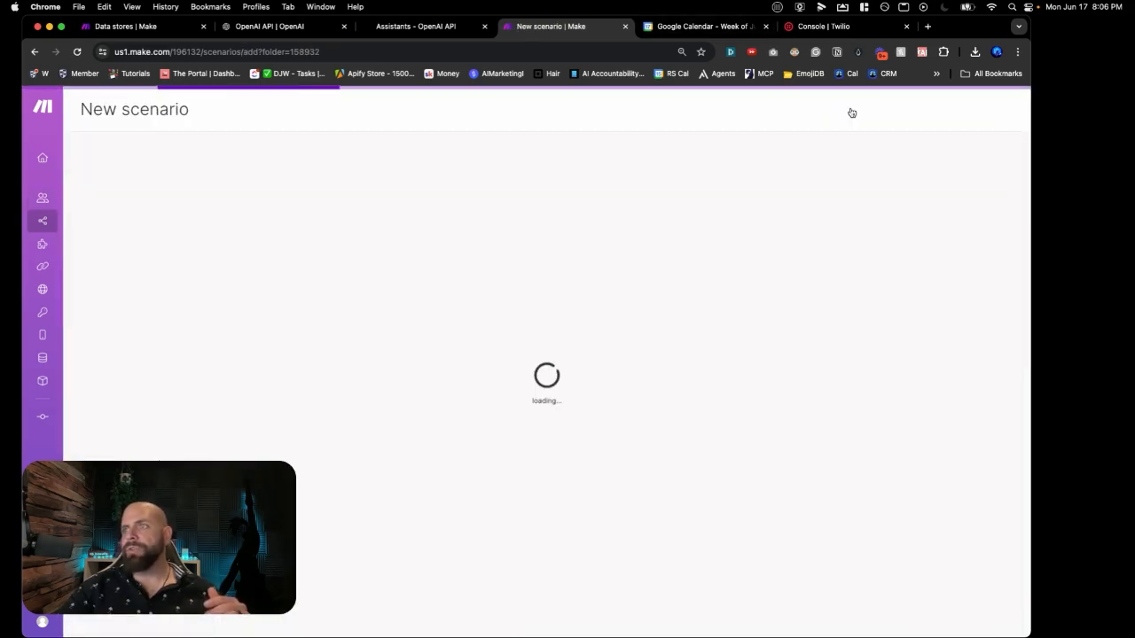
Step: Name the scenario 'Day 24a - SMS AI Booking Agent'
click(168, 111)
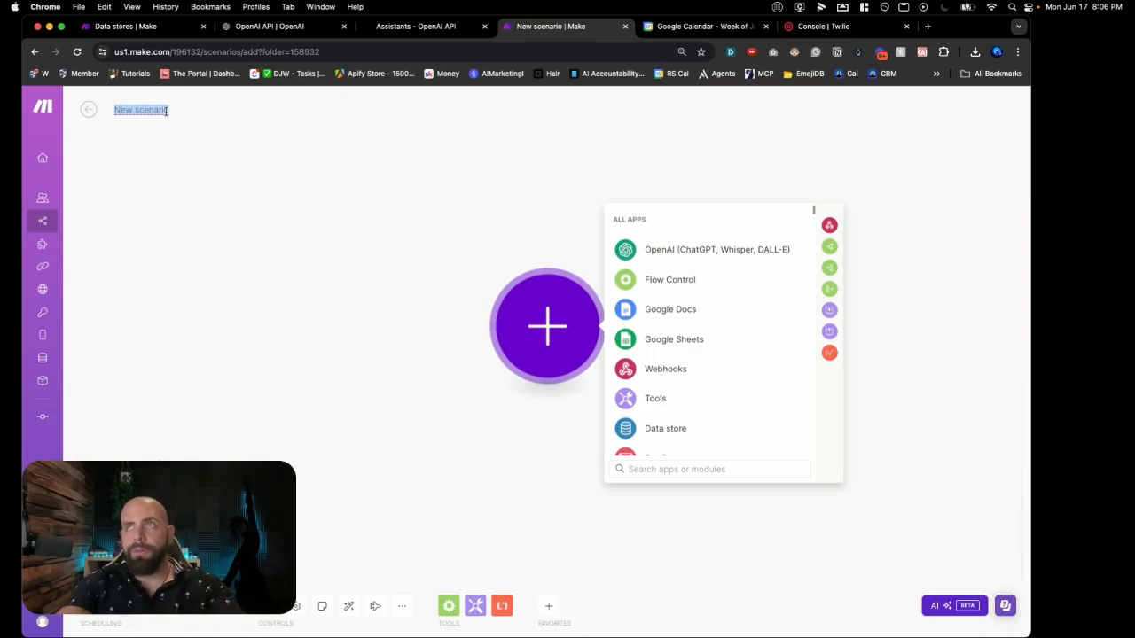
text(Day 2)
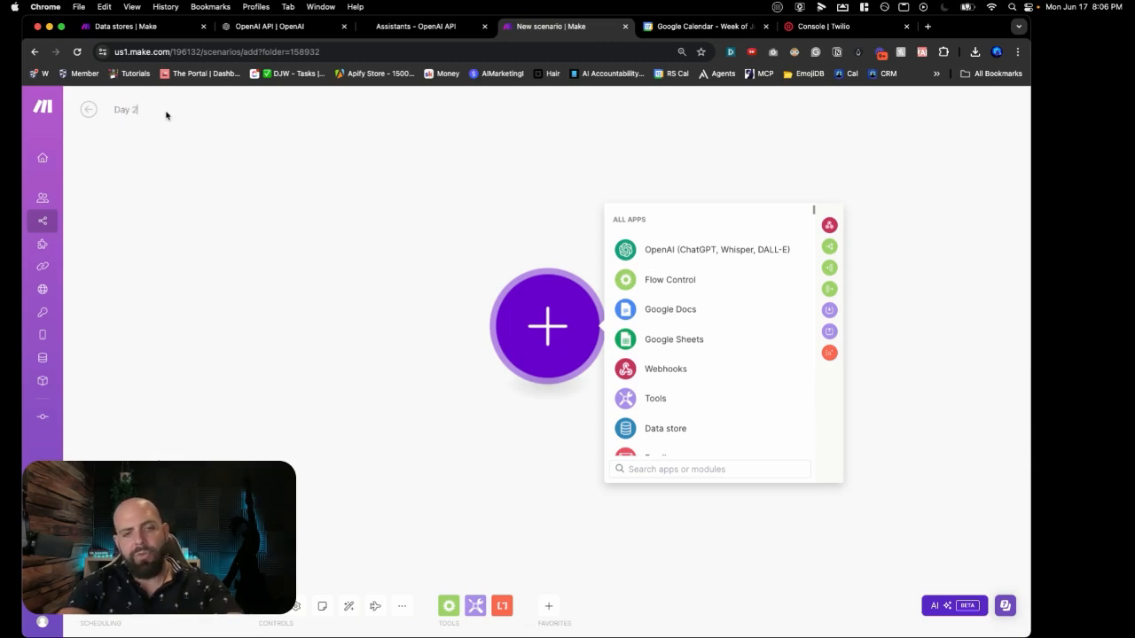
text(4a - )
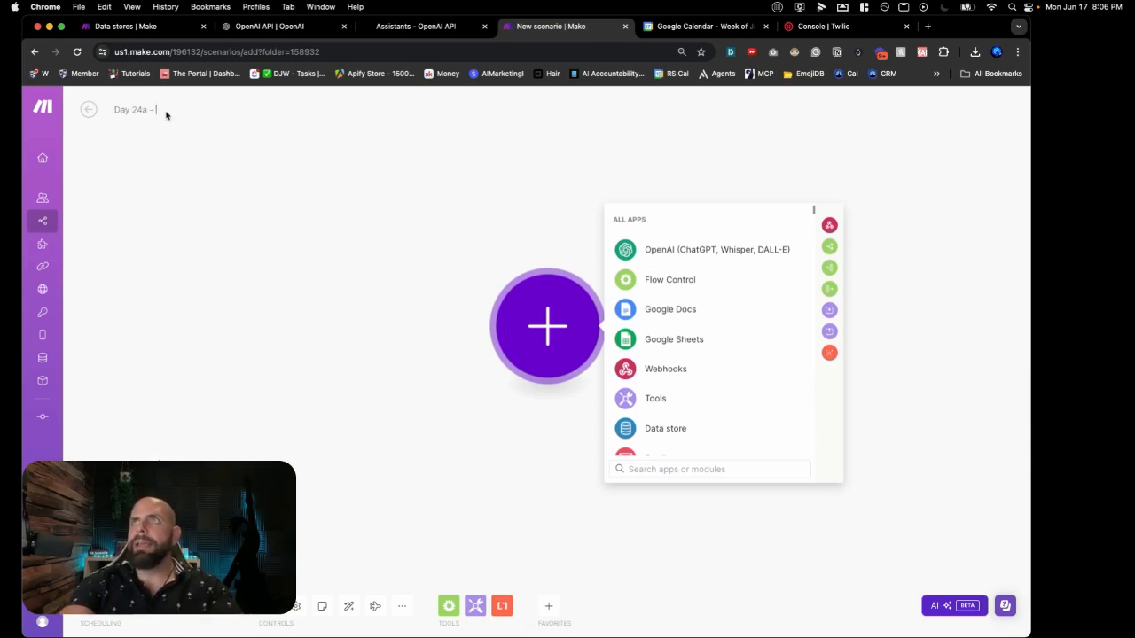
text(SMS AI B)
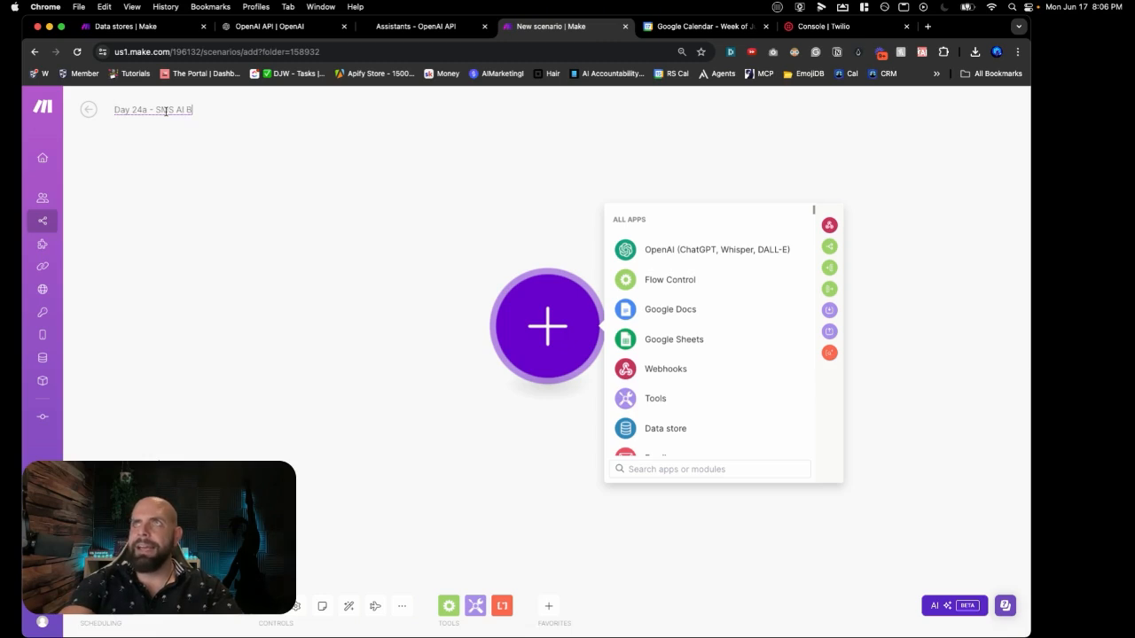
text(ooking Agent)
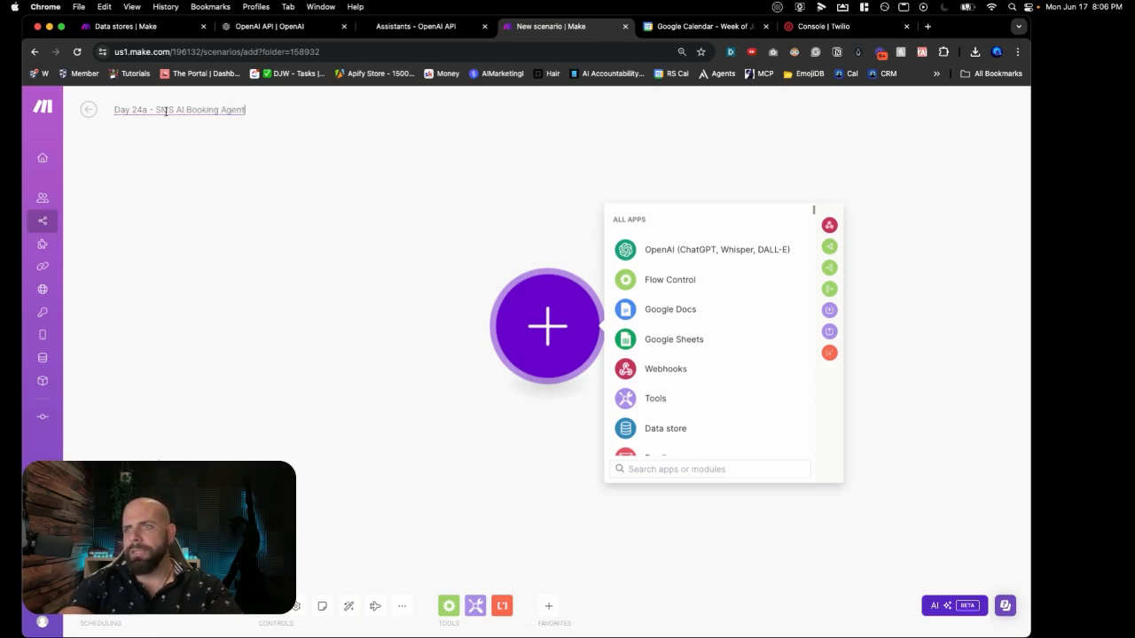
key(Return)
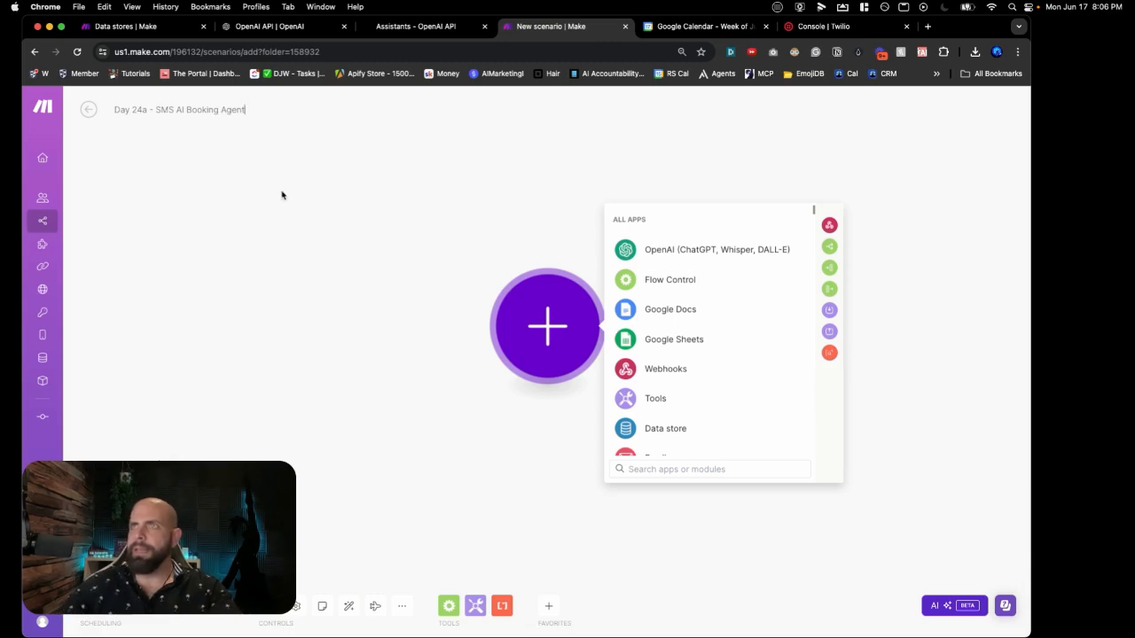
click(310, 241)
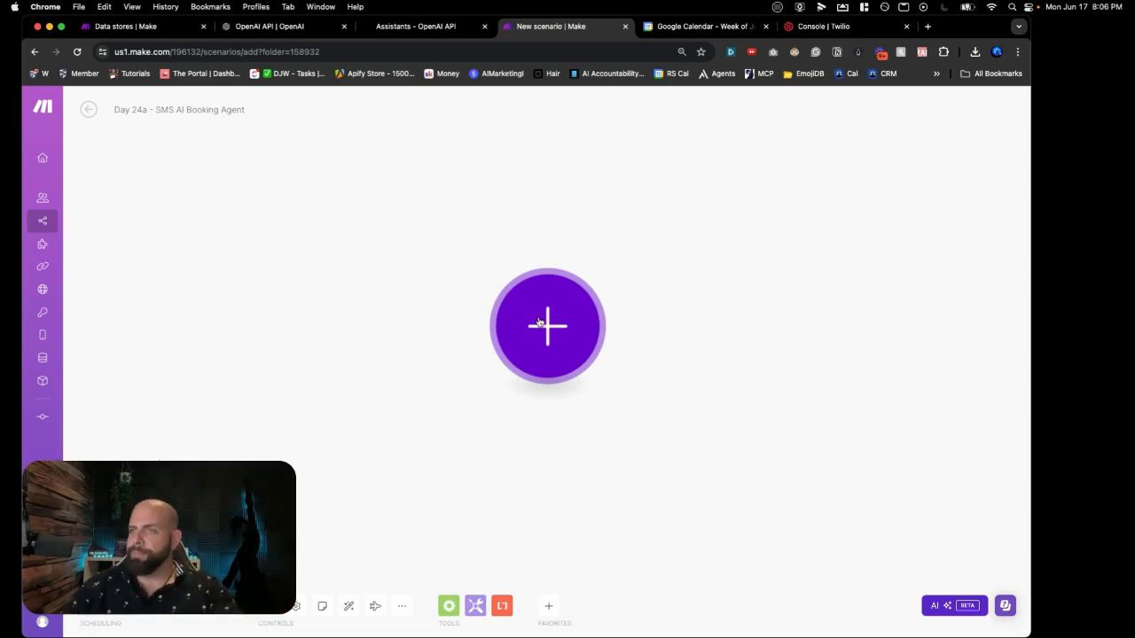
Step: Add a Tools 'Set multiple variables' module as the scenario's first module
click(540, 323)
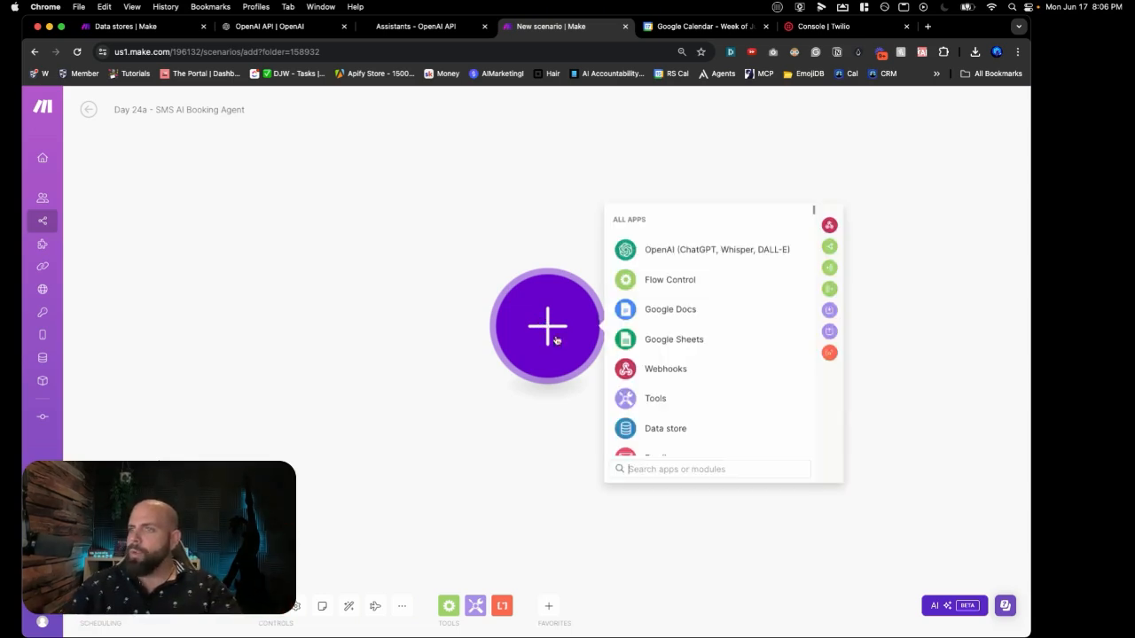
click(627, 400)
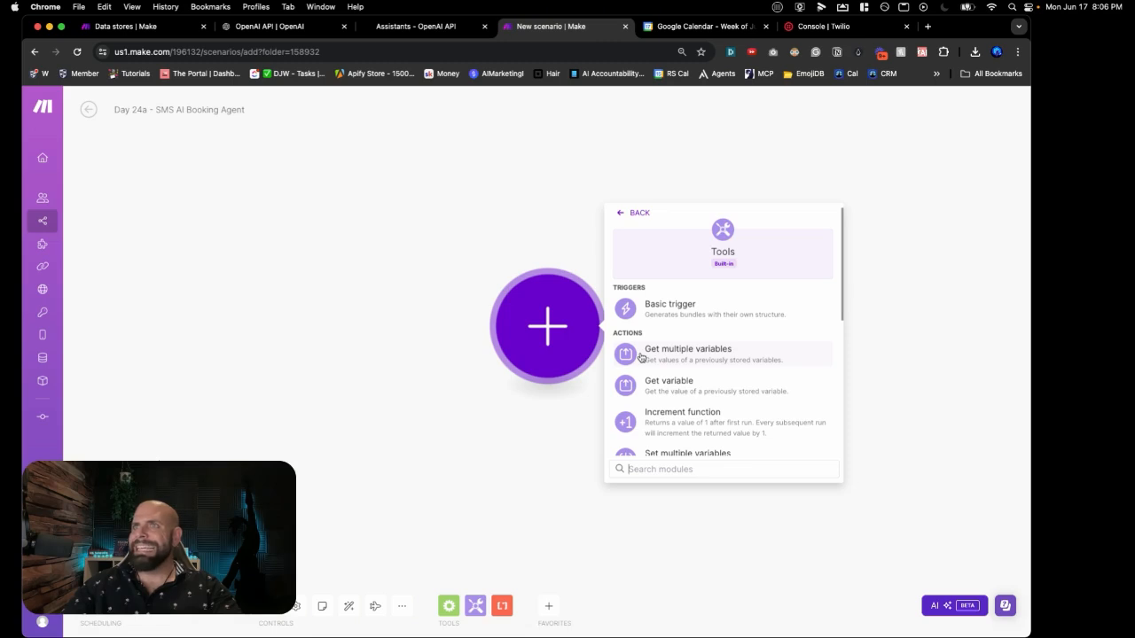
scroll(640, 358, down, 2)
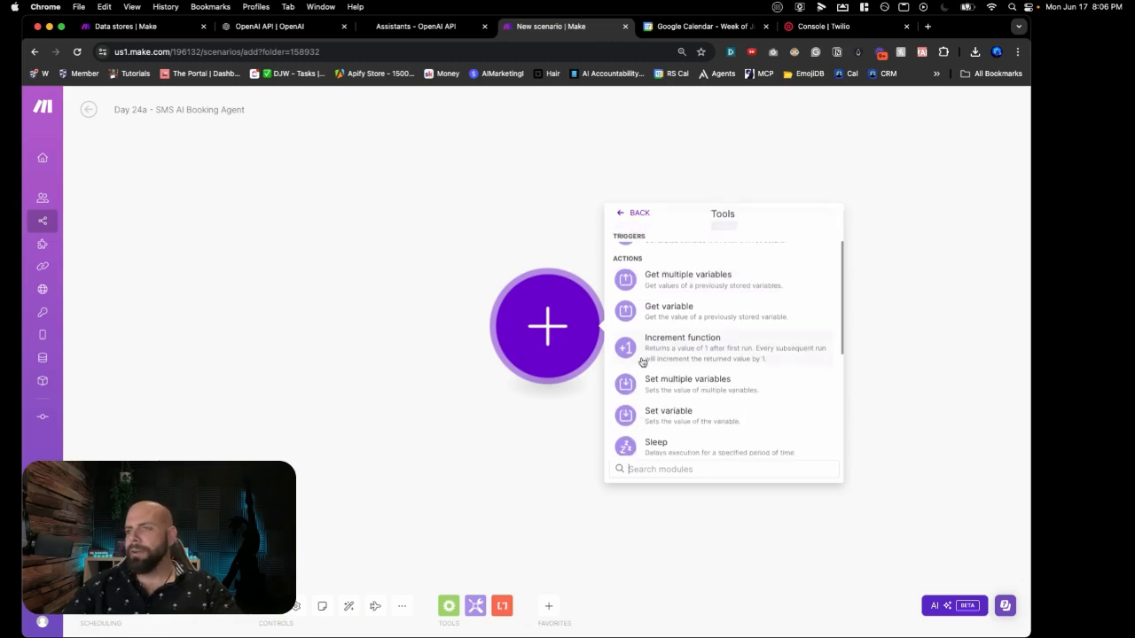
click(648, 375)
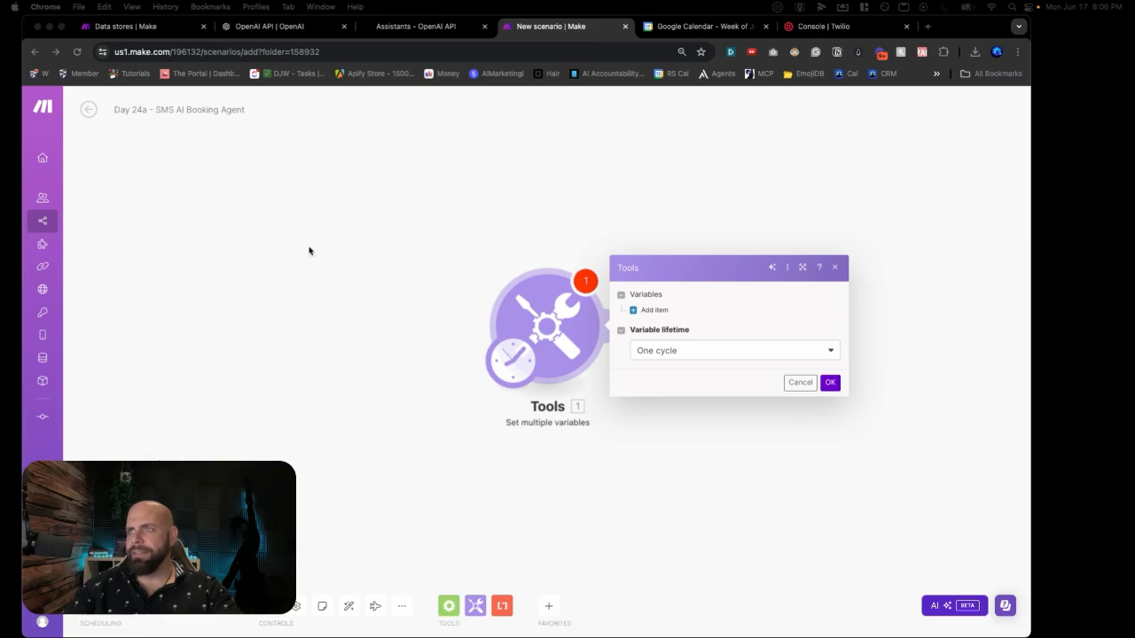
Step: Add First Name and Last Name variables holding the lead's test name values
click(660, 312)
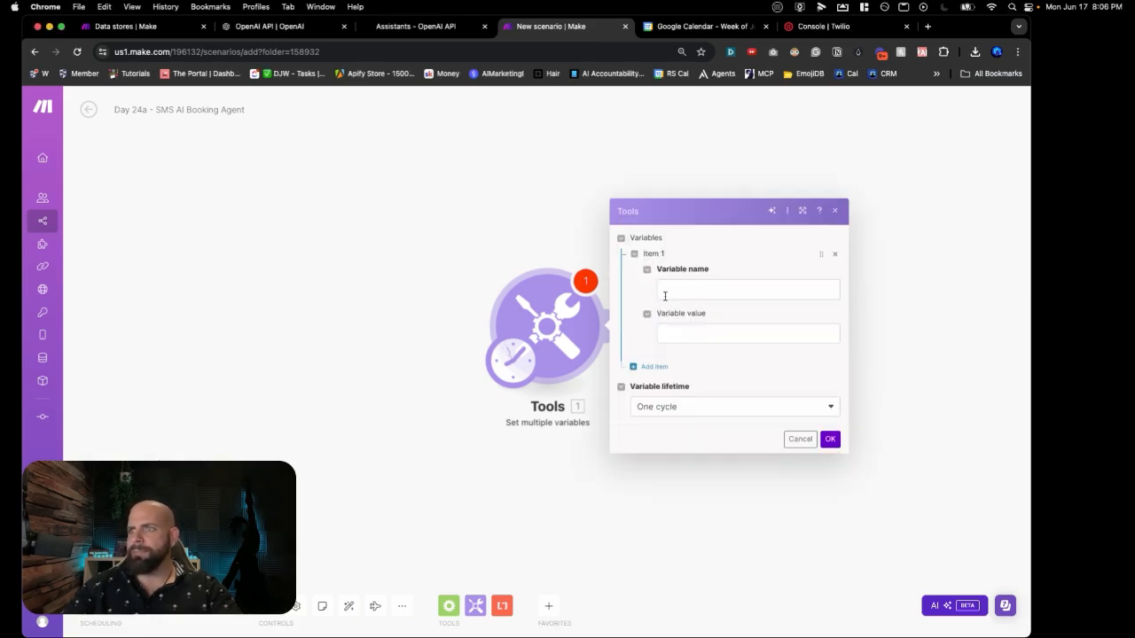
click(665, 290)
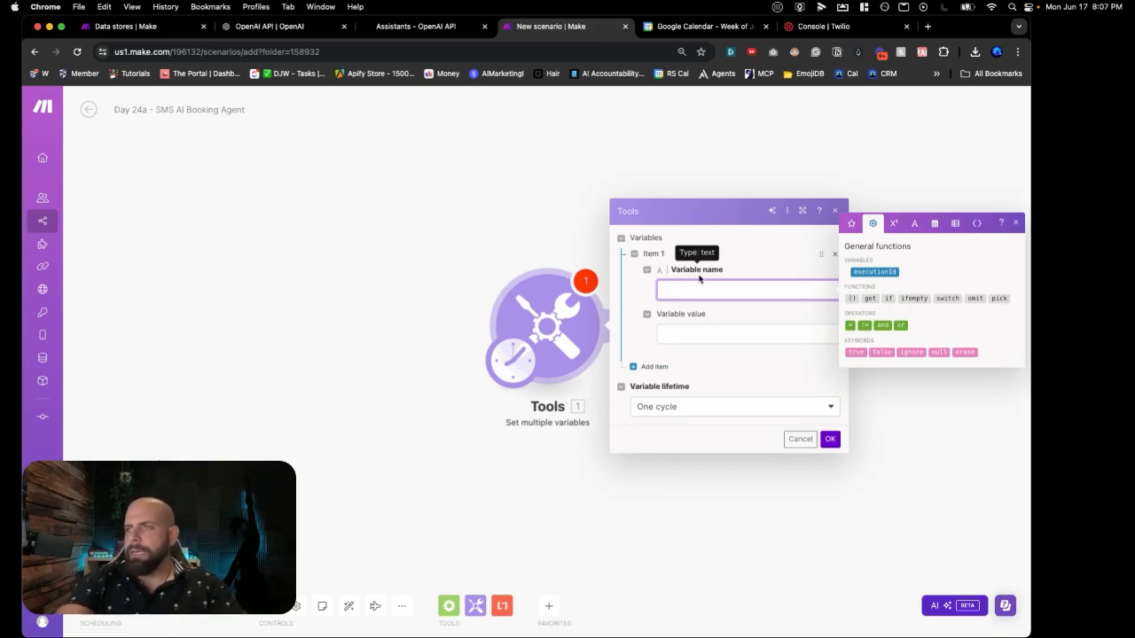
text(N)
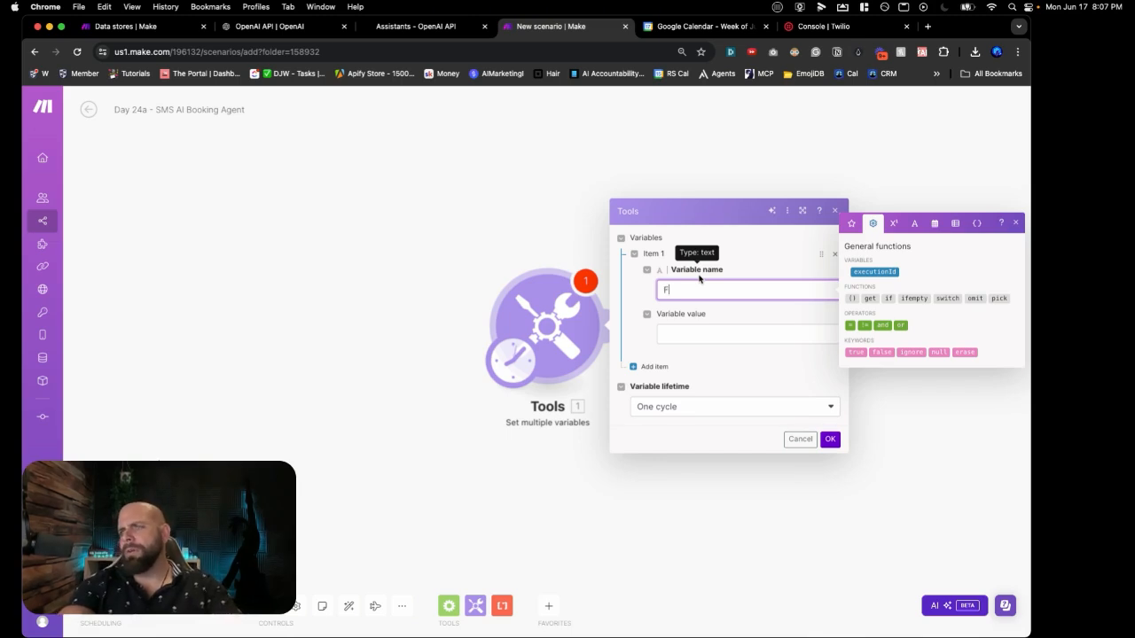
text(Name)
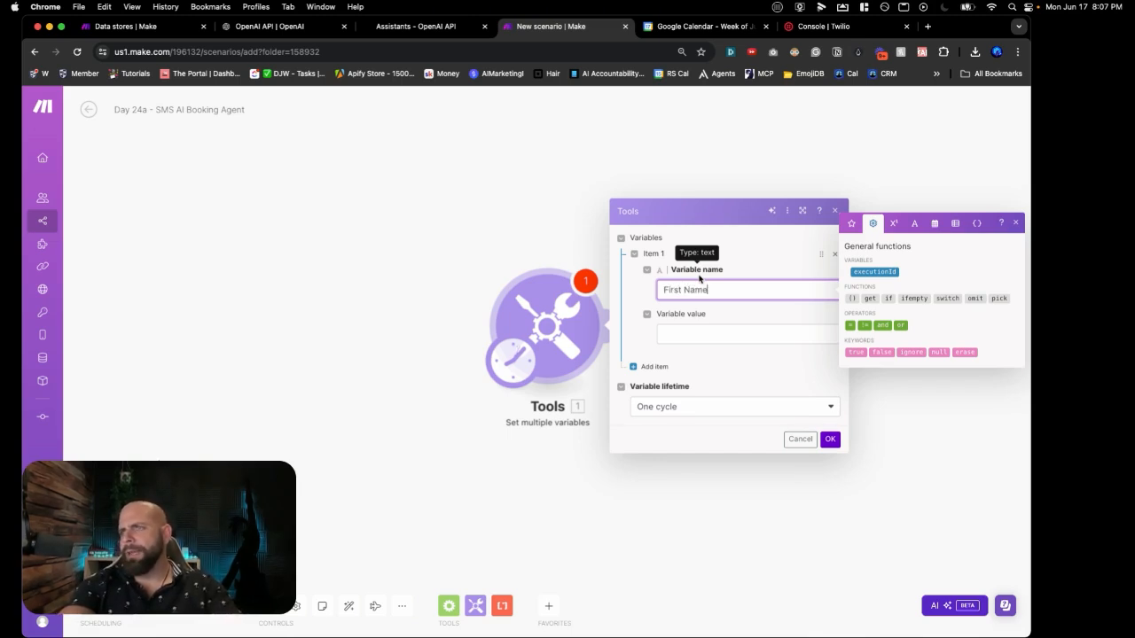
click(697, 333)
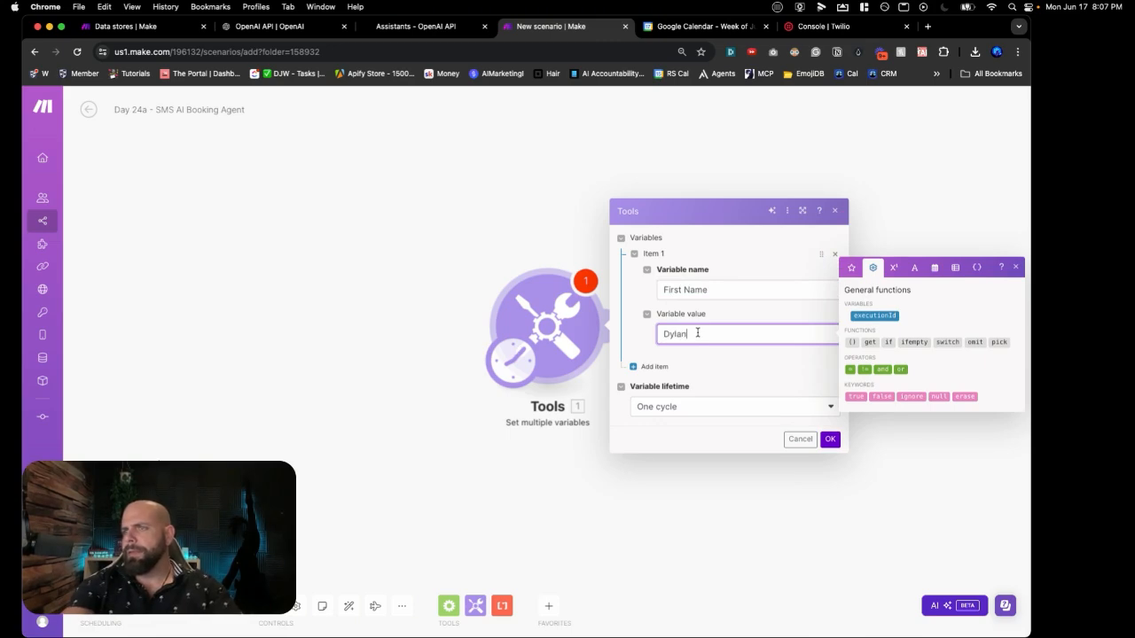
click(654, 366)
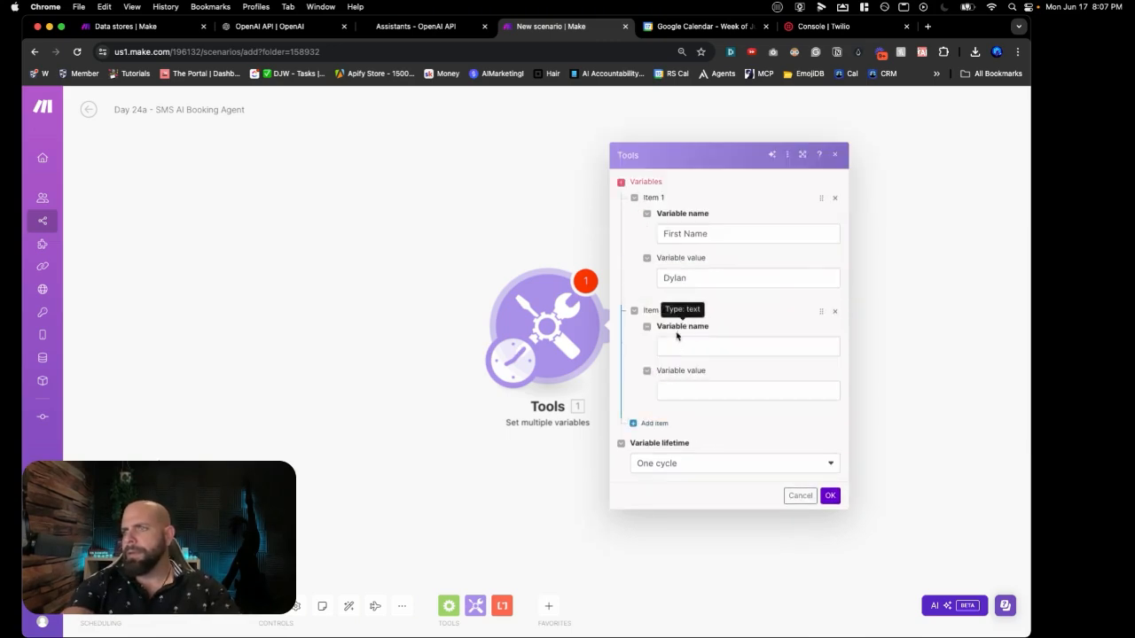
click(677, 337)
text(Last Name)
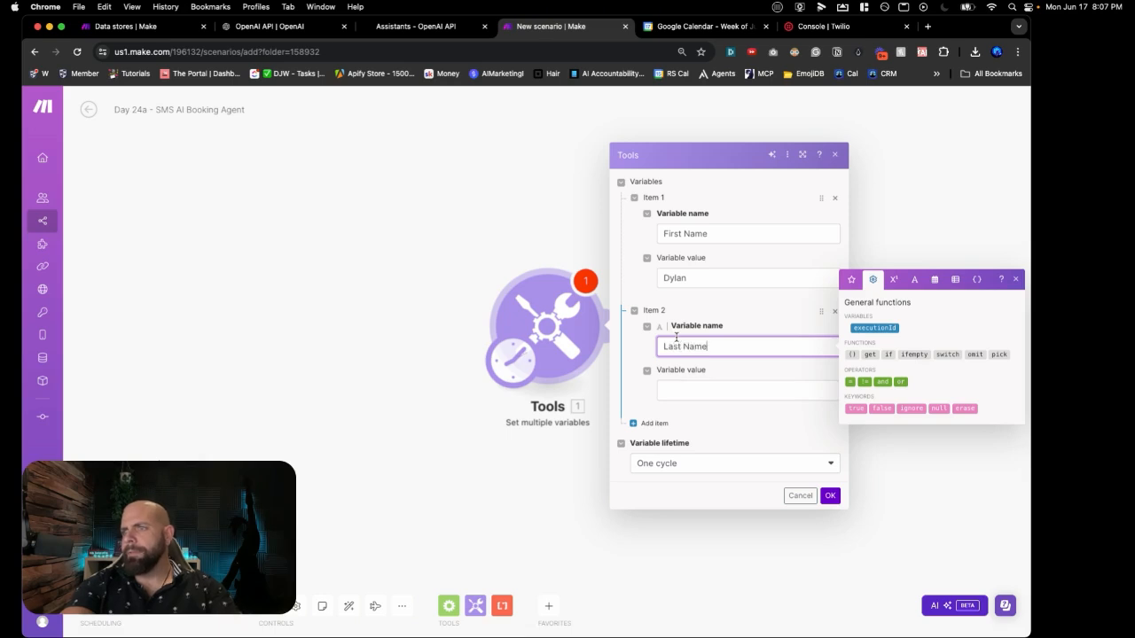
click(673, 391)
text(Watkins)
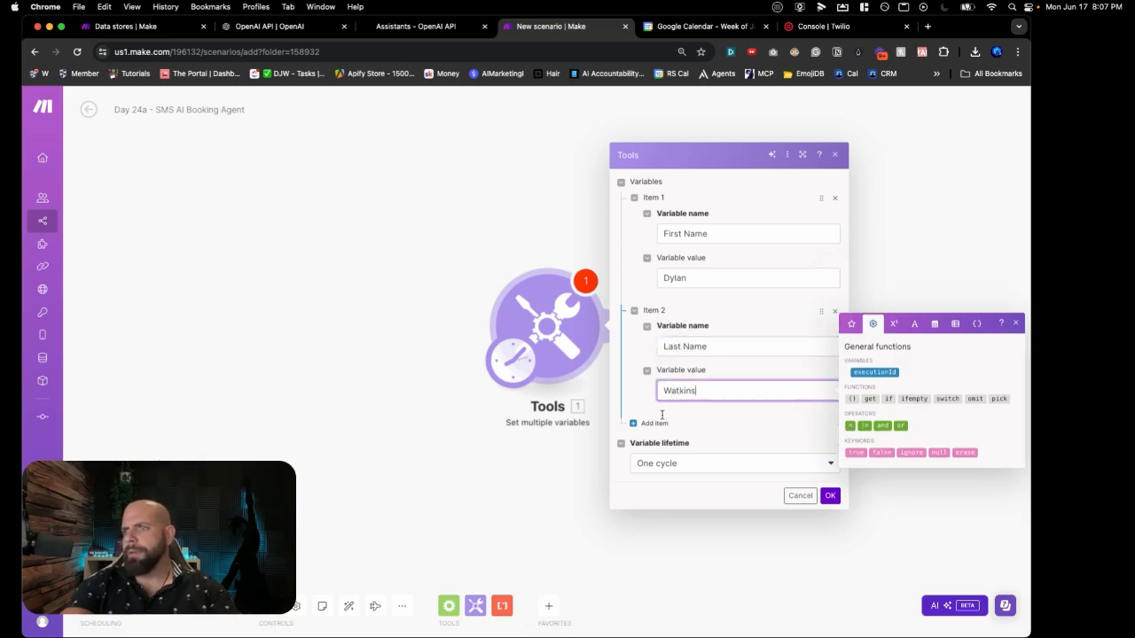
Step: Add Email and Phone variables holding a test e-mail address and phone number
click(658, 423)
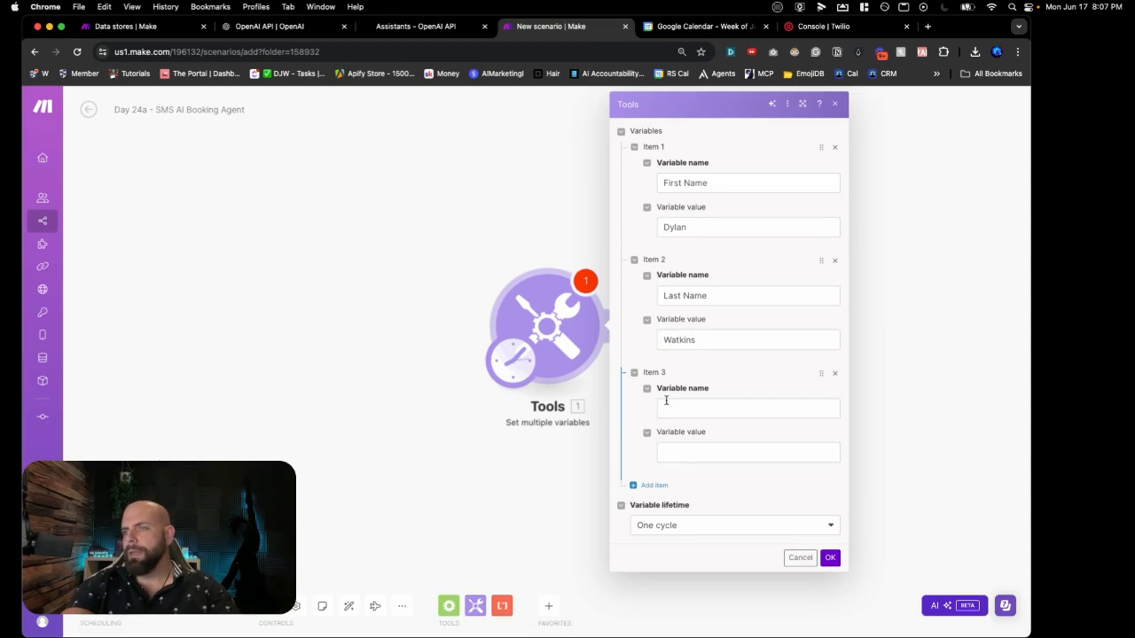
click(668, 412)
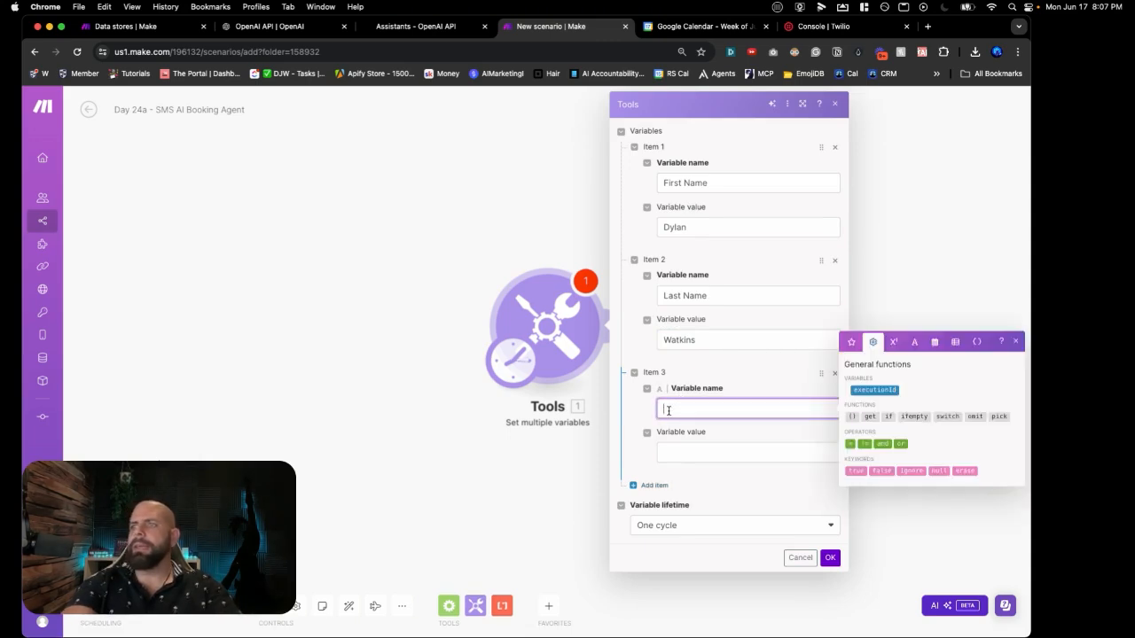
text(Email)
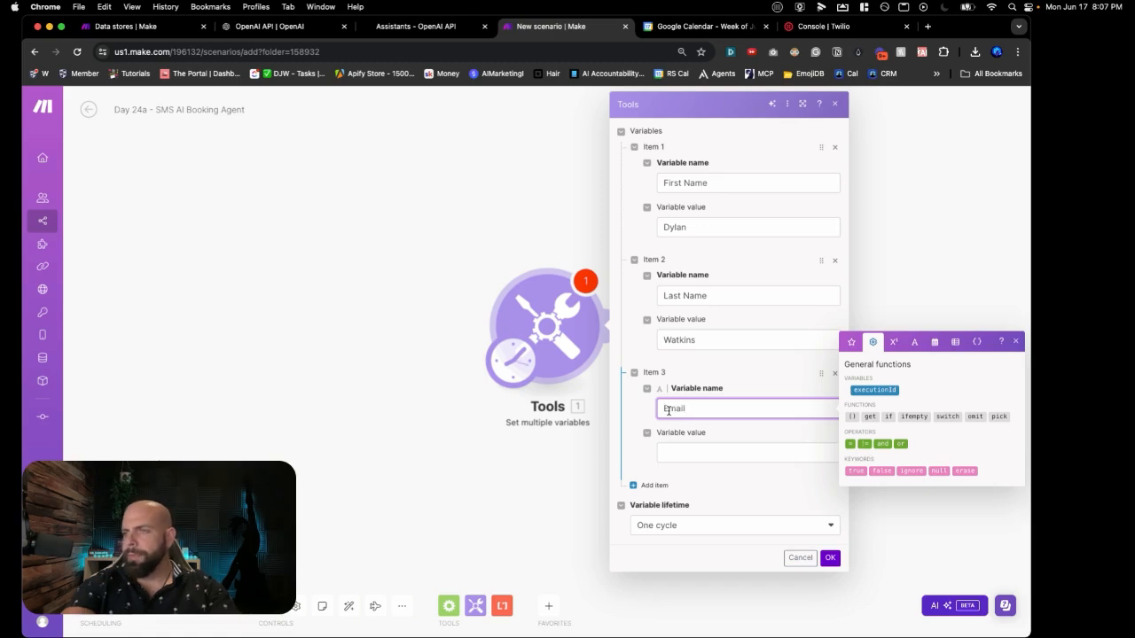
click(669, 450)
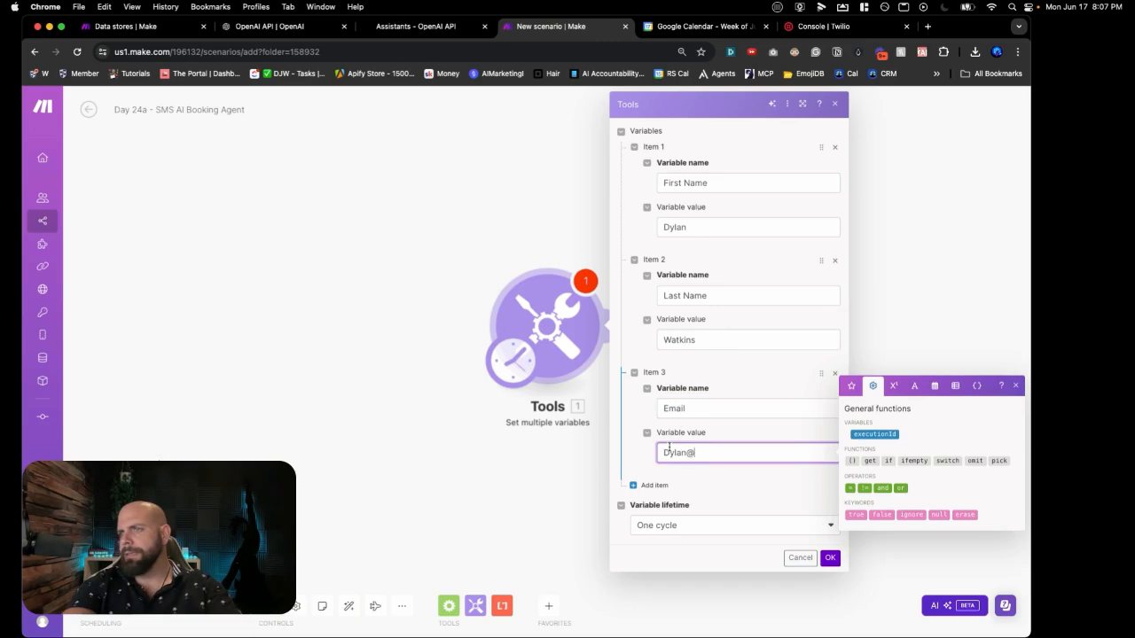
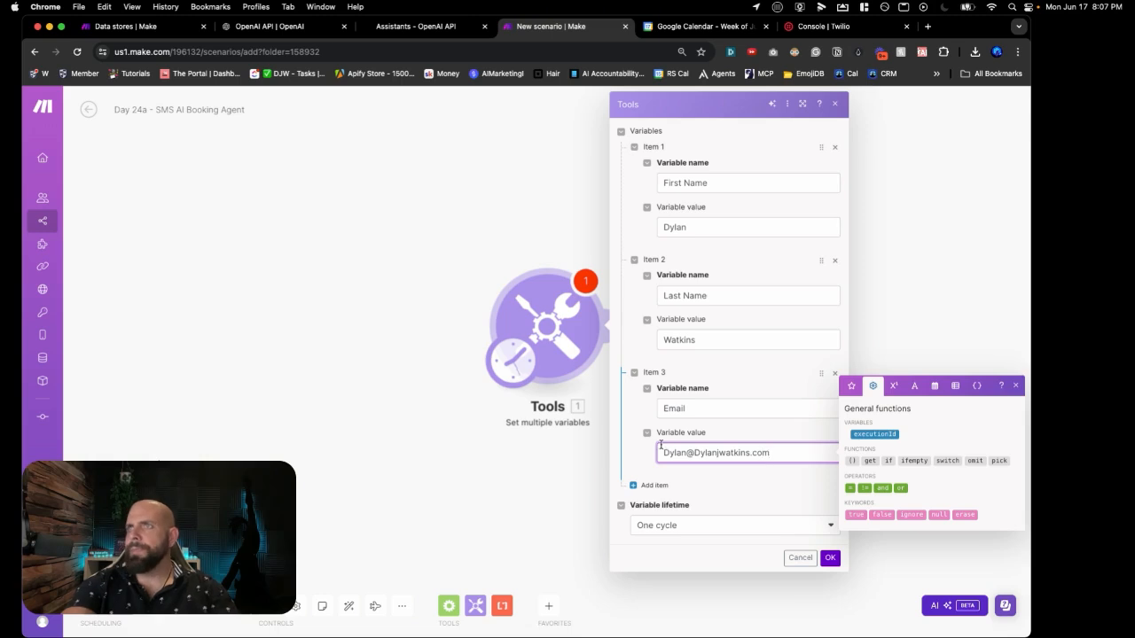
click(651, 485)
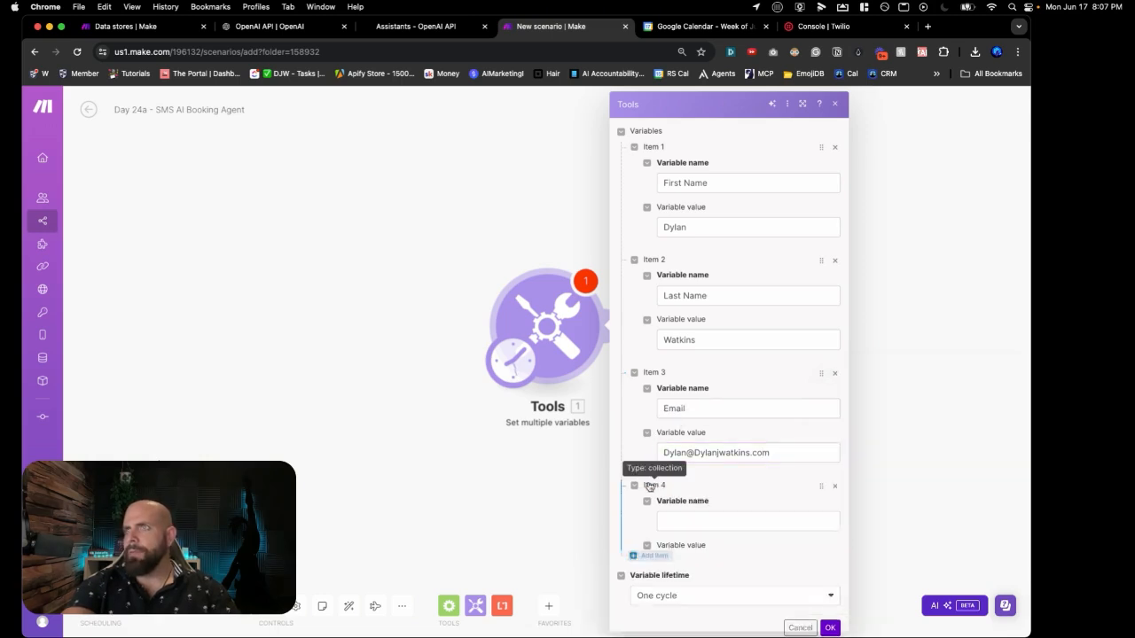
click(671, 519)
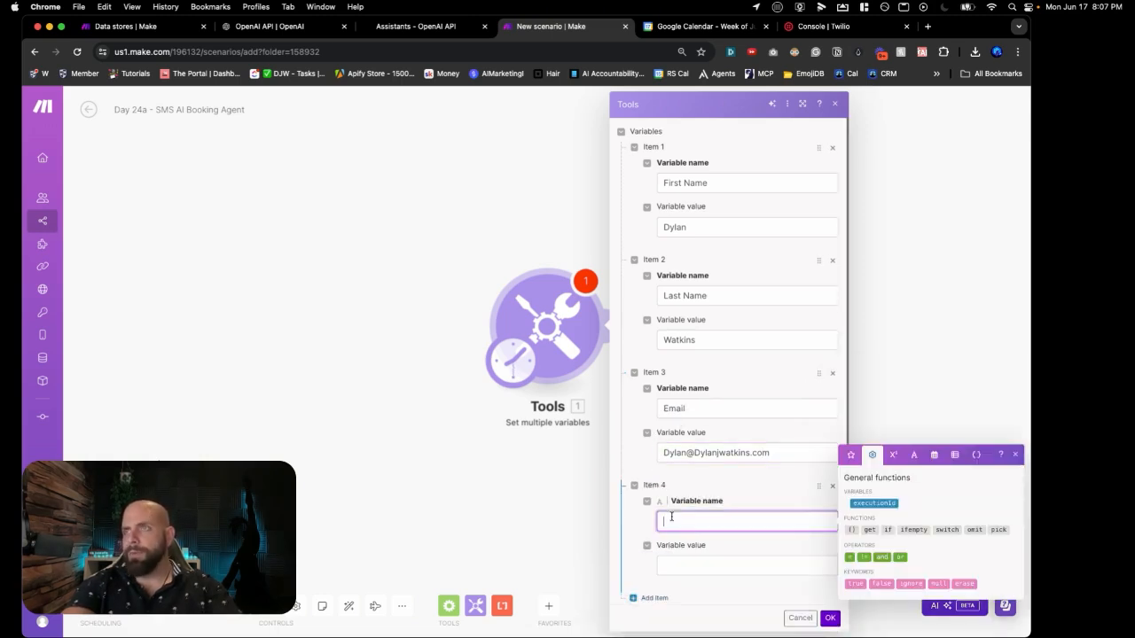
text(Phone)
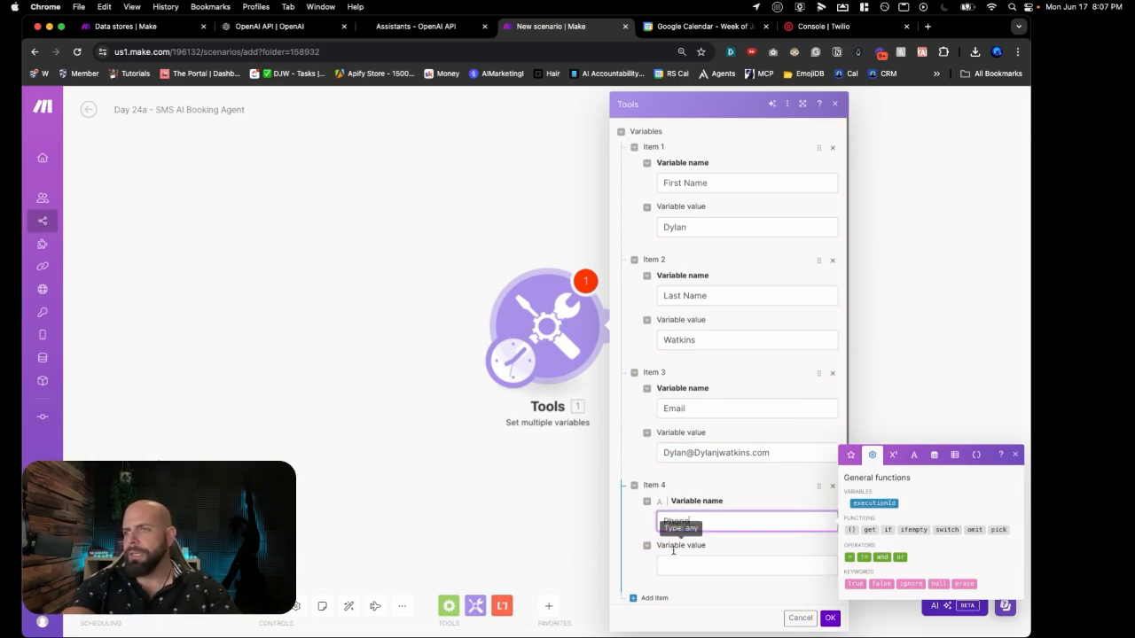
click(674, 564)
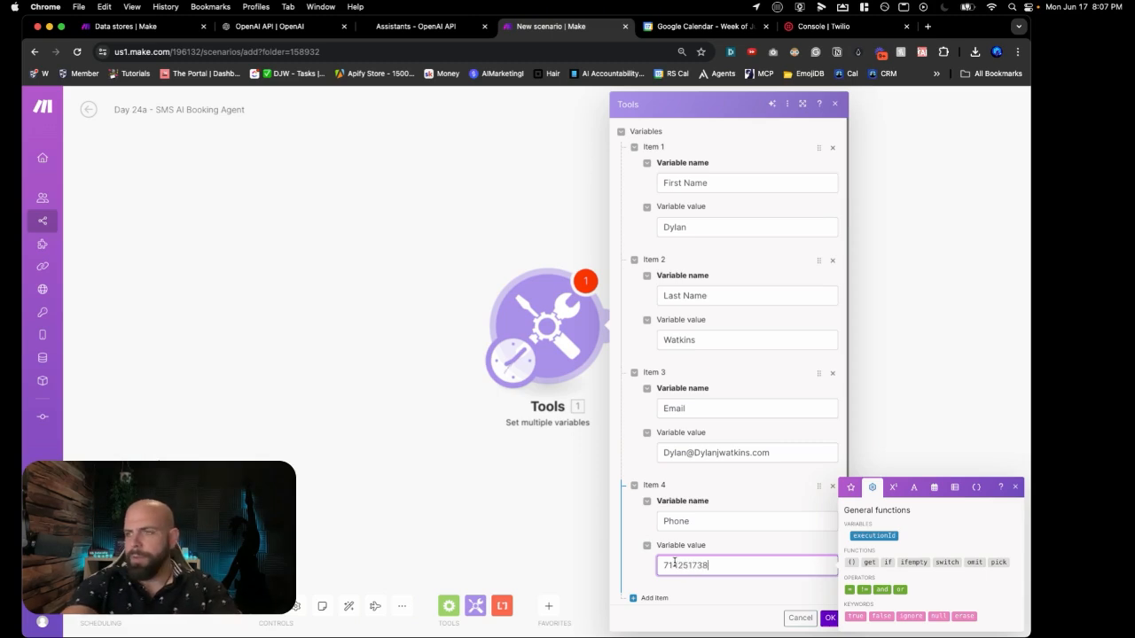
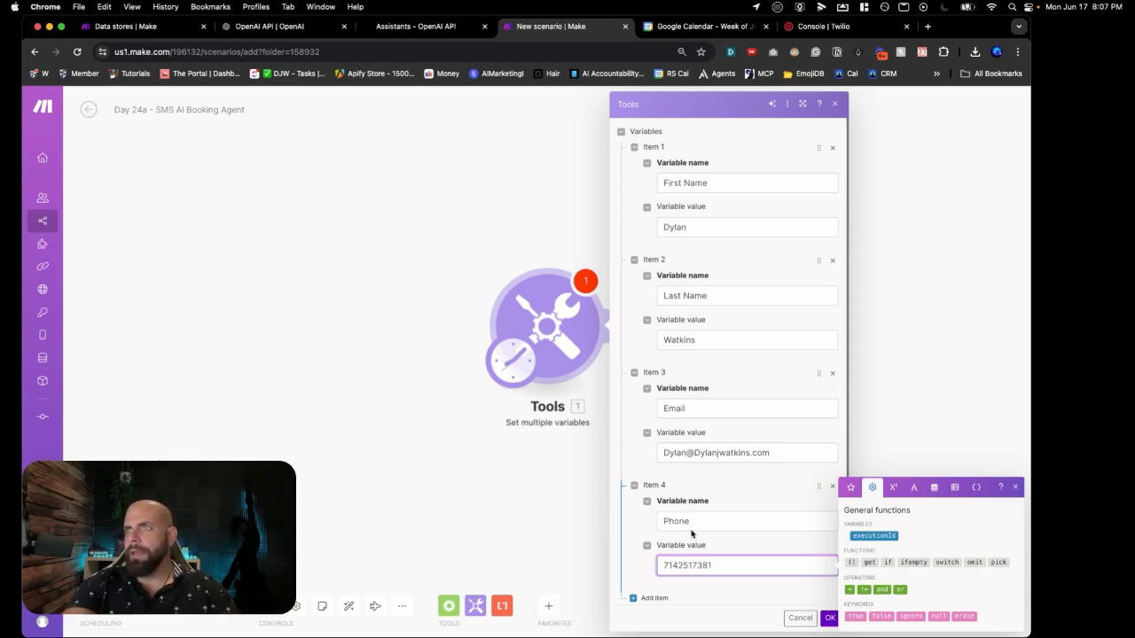
Step: Add a Service variable set to 'Scaling your coaching business' and save the module
scroll(679, 572, down, 1)
click(646, 556)
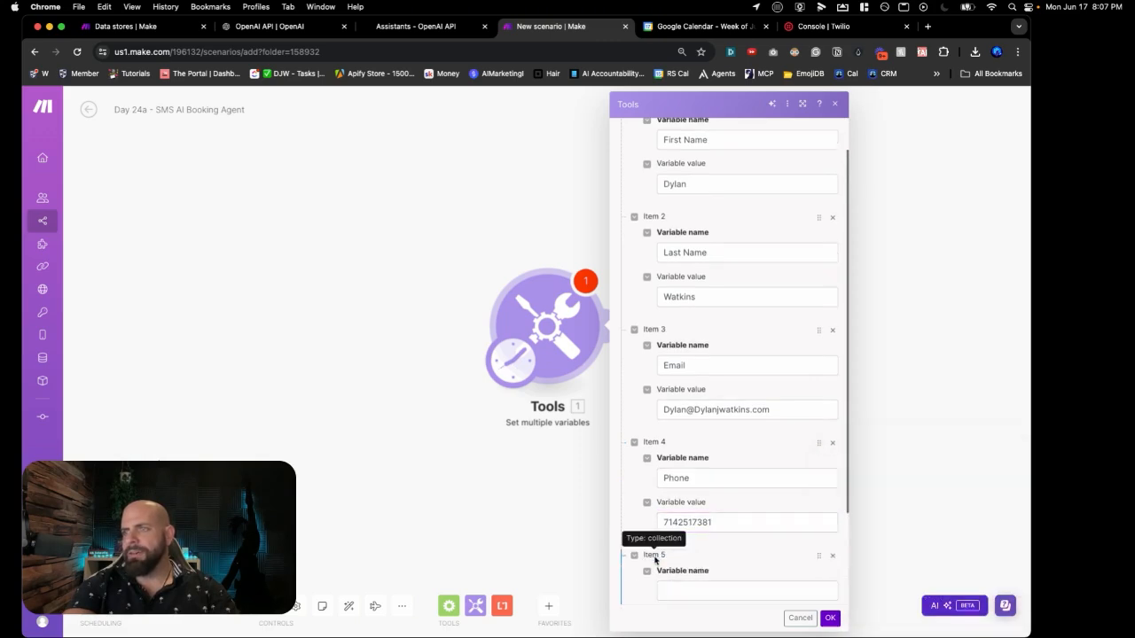
scroll(656, 558, down, 1)
click(663, 545)
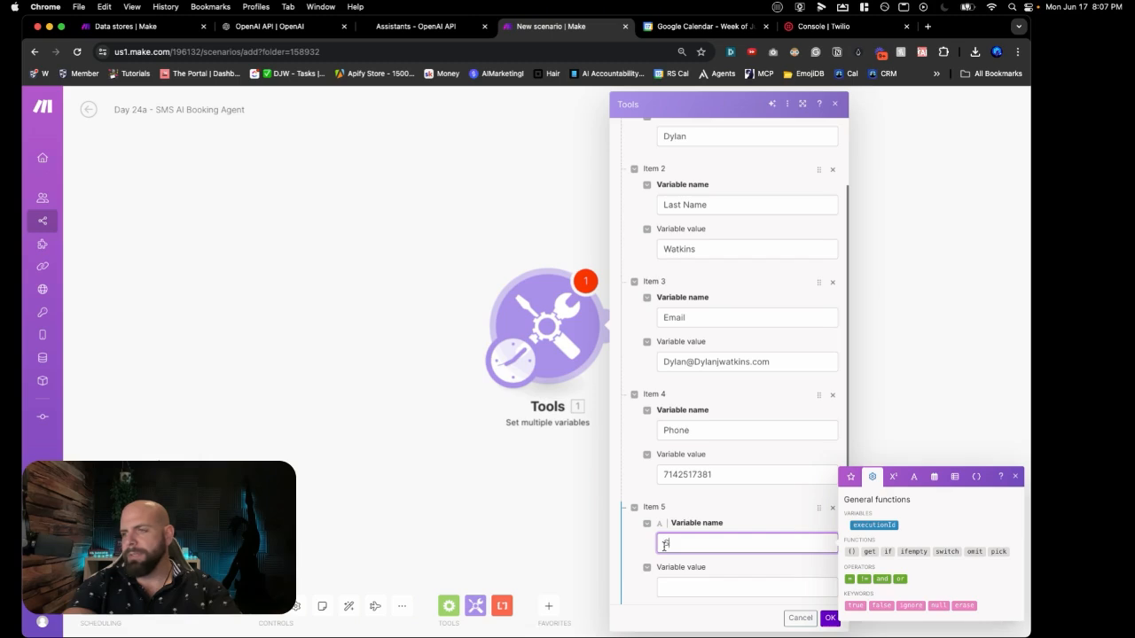
click(675, 588)
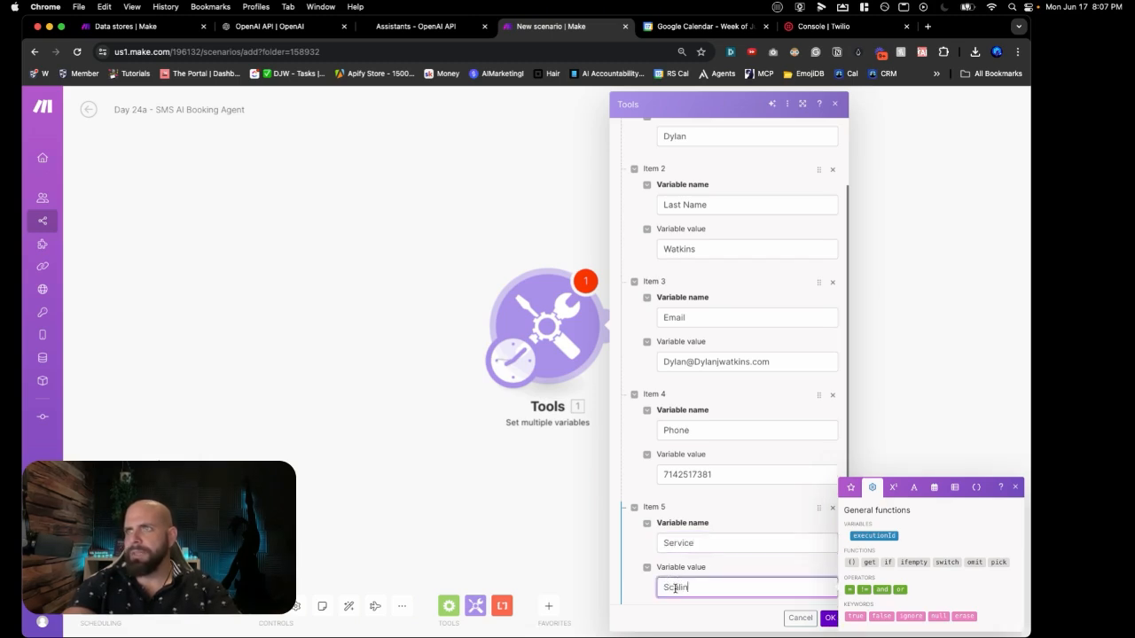
text(Scaling your coac)
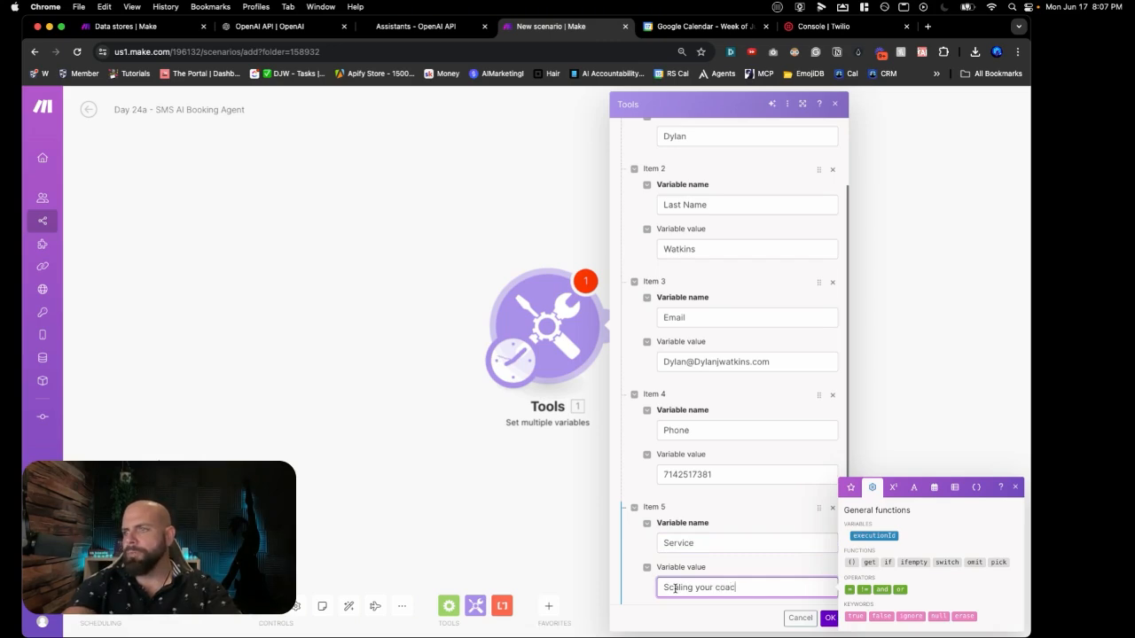
text(hing business)
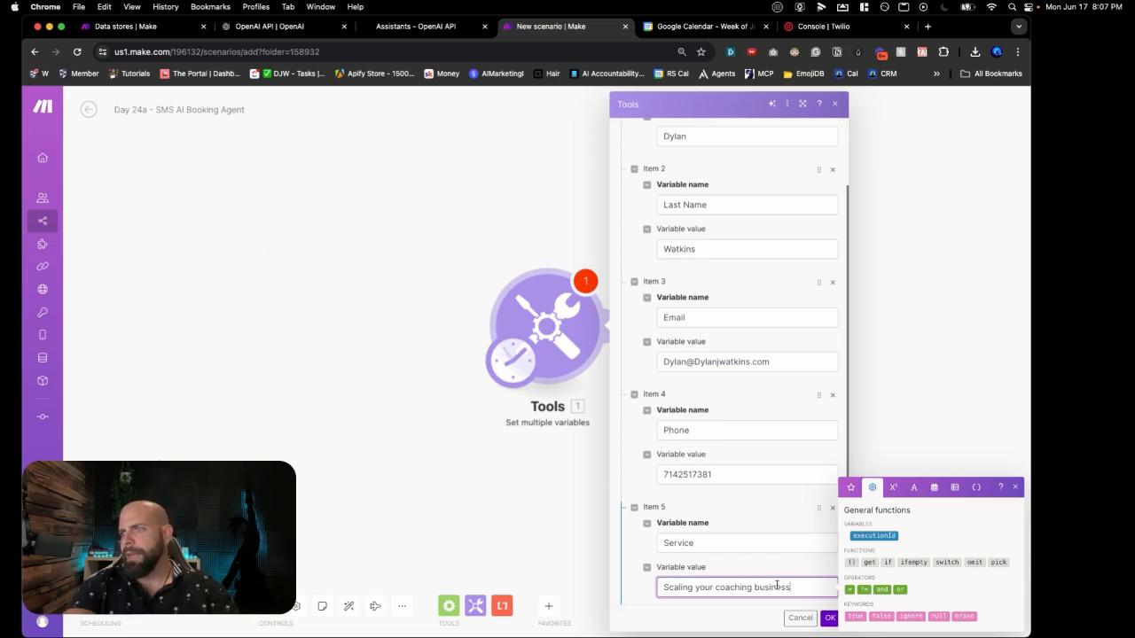
click(829, 618)
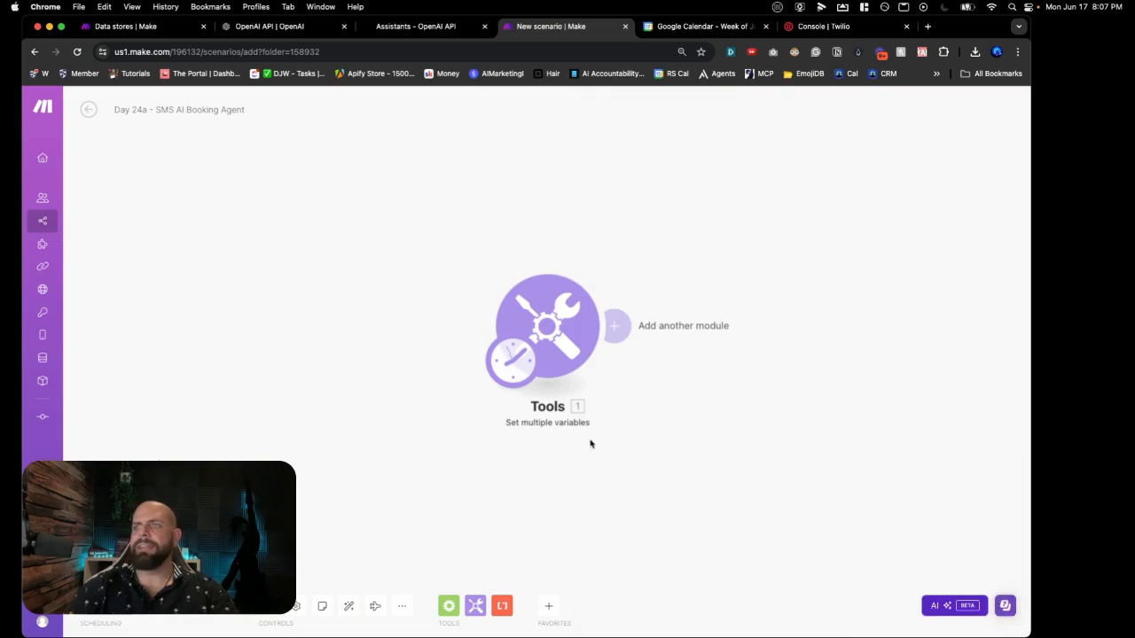
Step: Rename the Set multiple variables module to 'Lead Intake Form' from its context menu
right_click(557, 355)
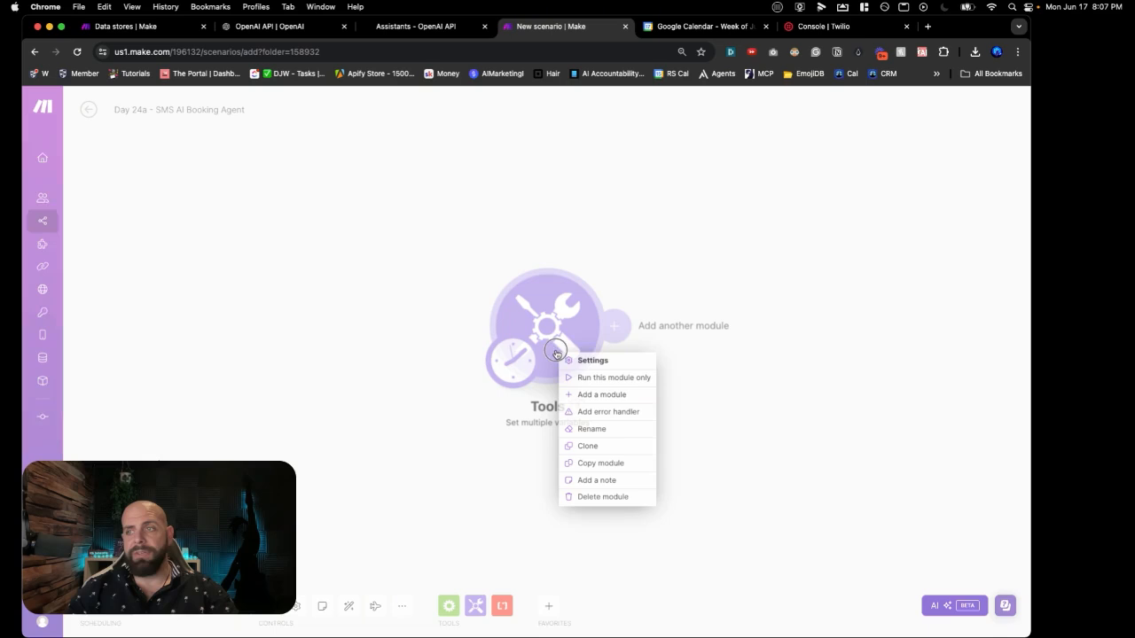
click(580, 429)
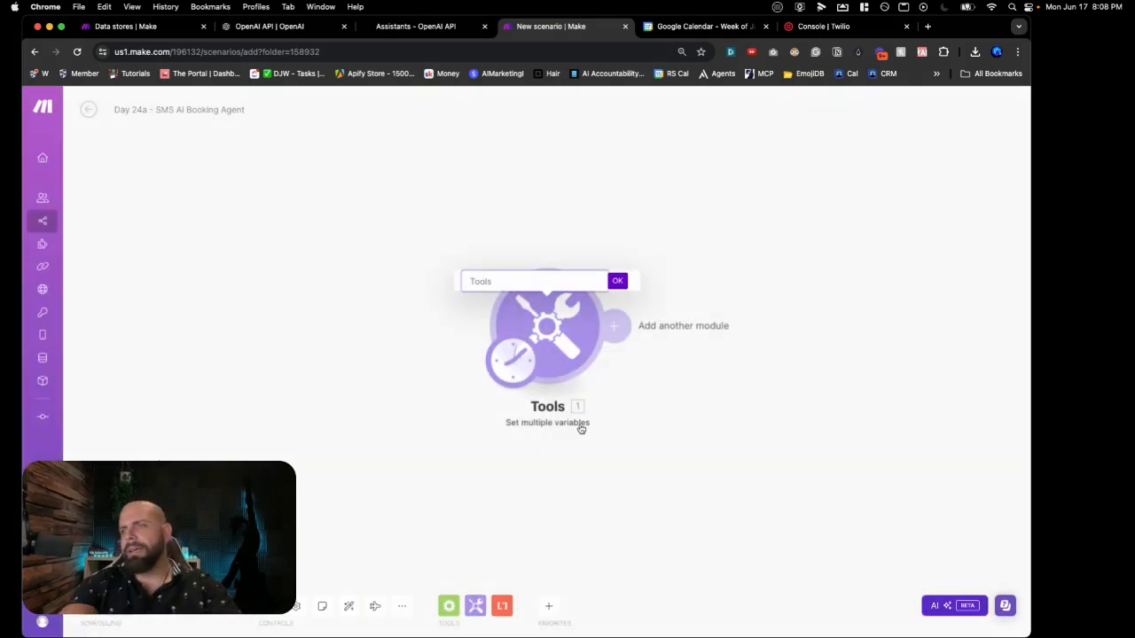
text(Lead int)
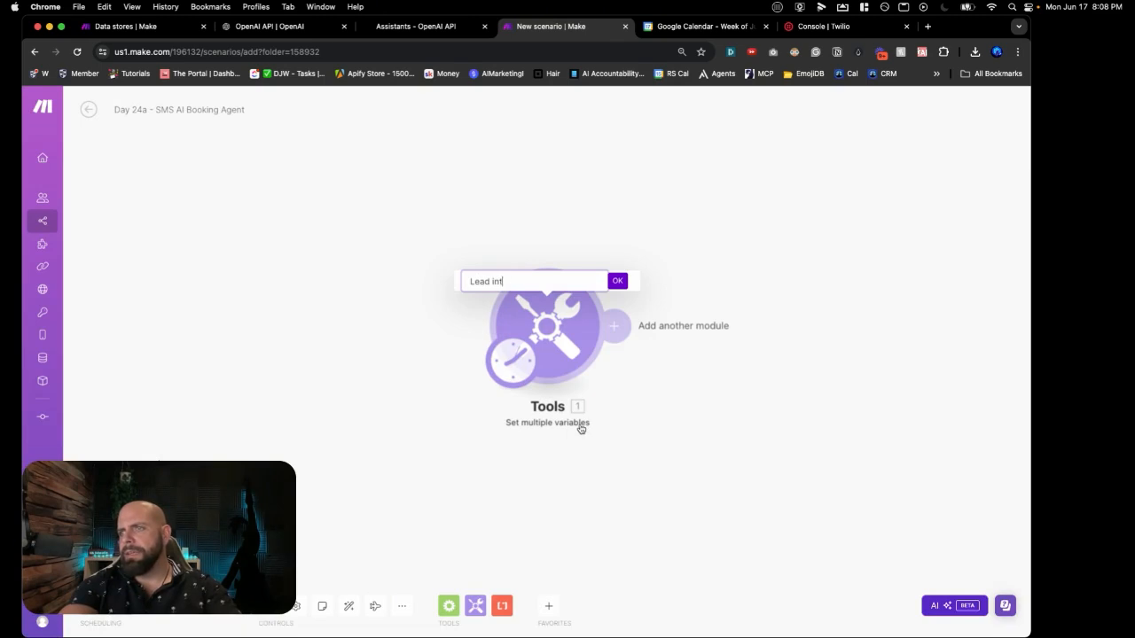
text(a)
key(BackSpace)
key(BackSpace)
key(BackSpace)
key(BackSpace)
key(BackSpace)
text(Int)
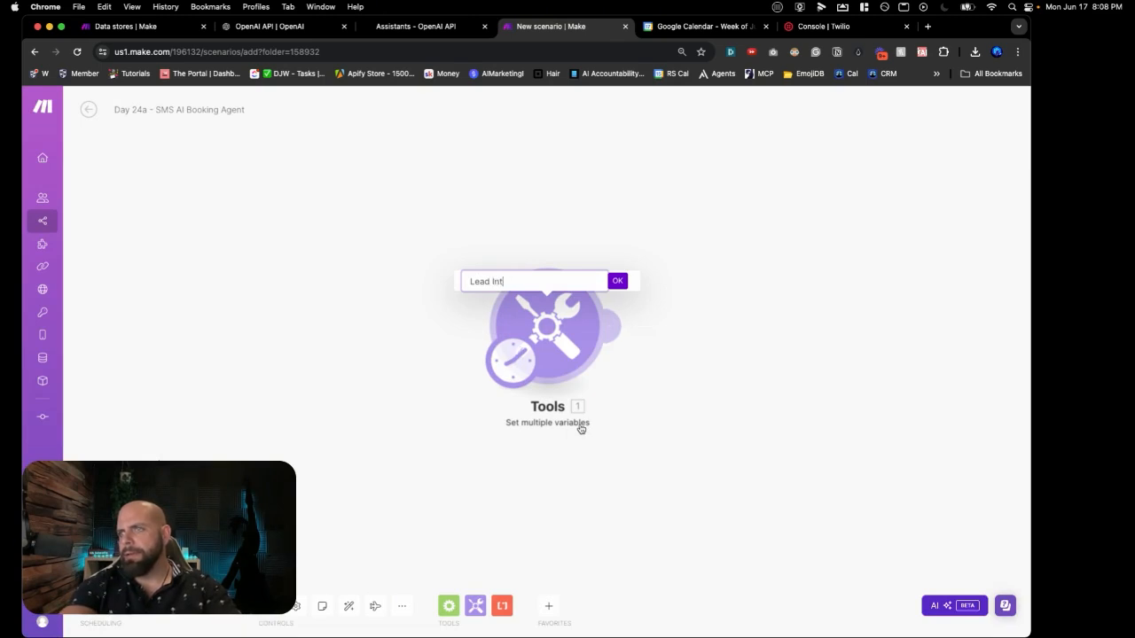
text(ake Form)
key(Return)
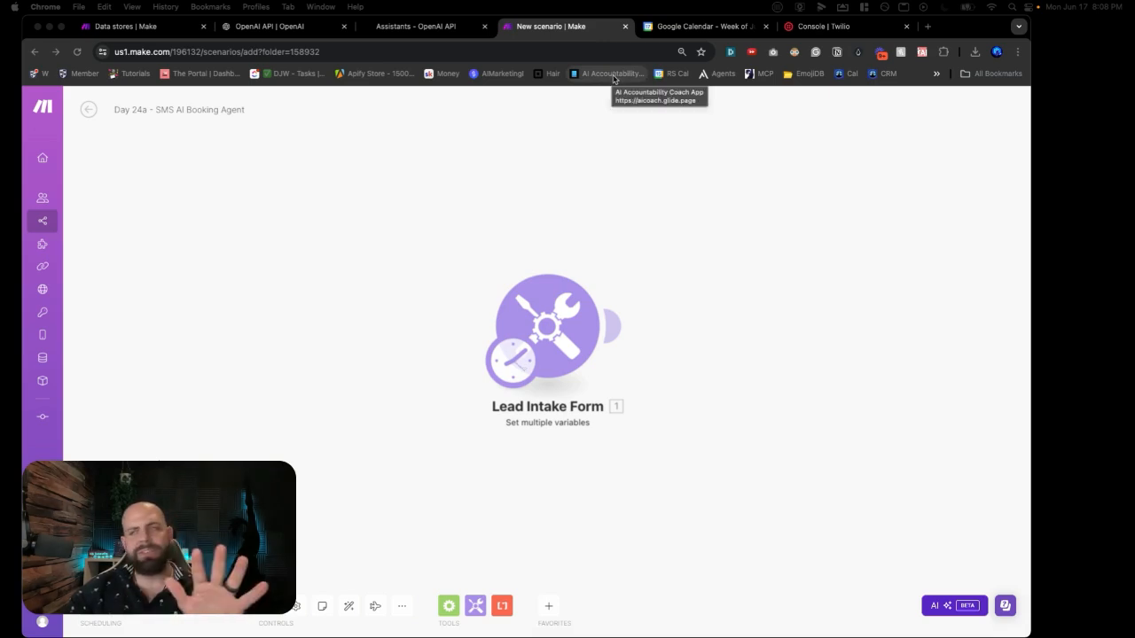
Step: Create a 'Sales_Meeting_Availablity' event on Tuesday June 18, 5–7pm
click(655, 31)
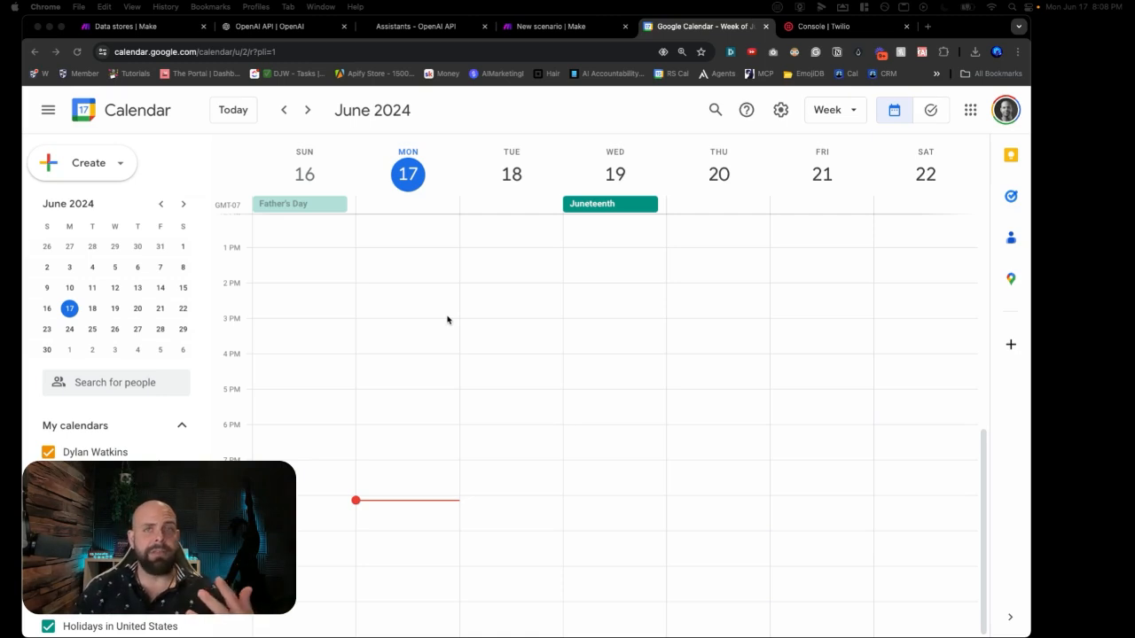
click(481, 391)
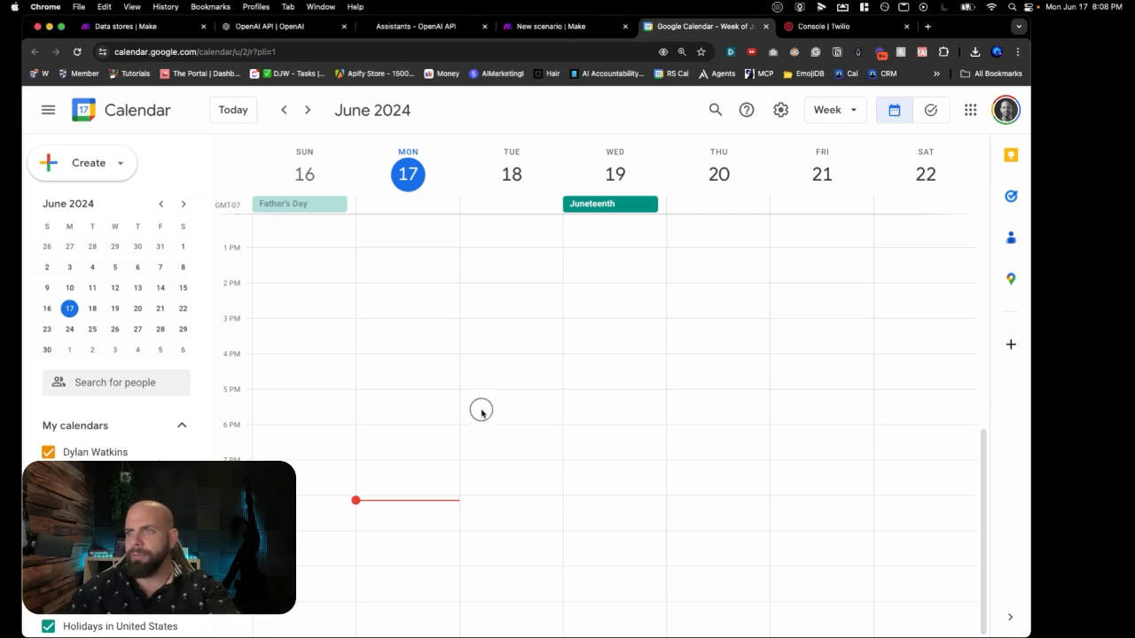
drag(484, 395, 491, 451)
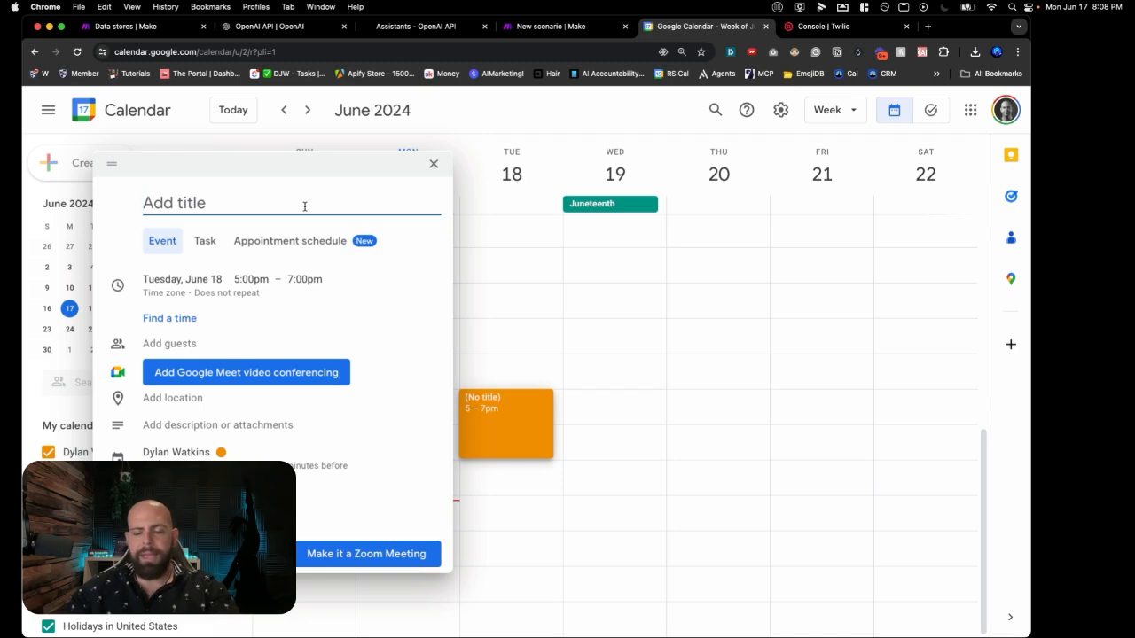
text(Sales_Meeting_Availability)
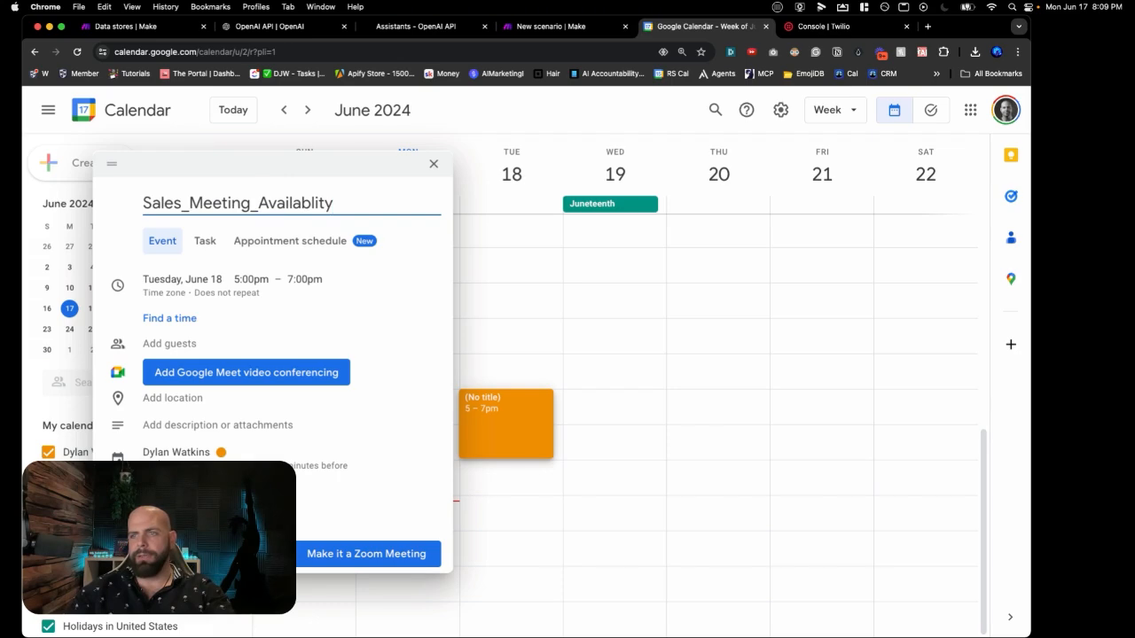
key(Return)
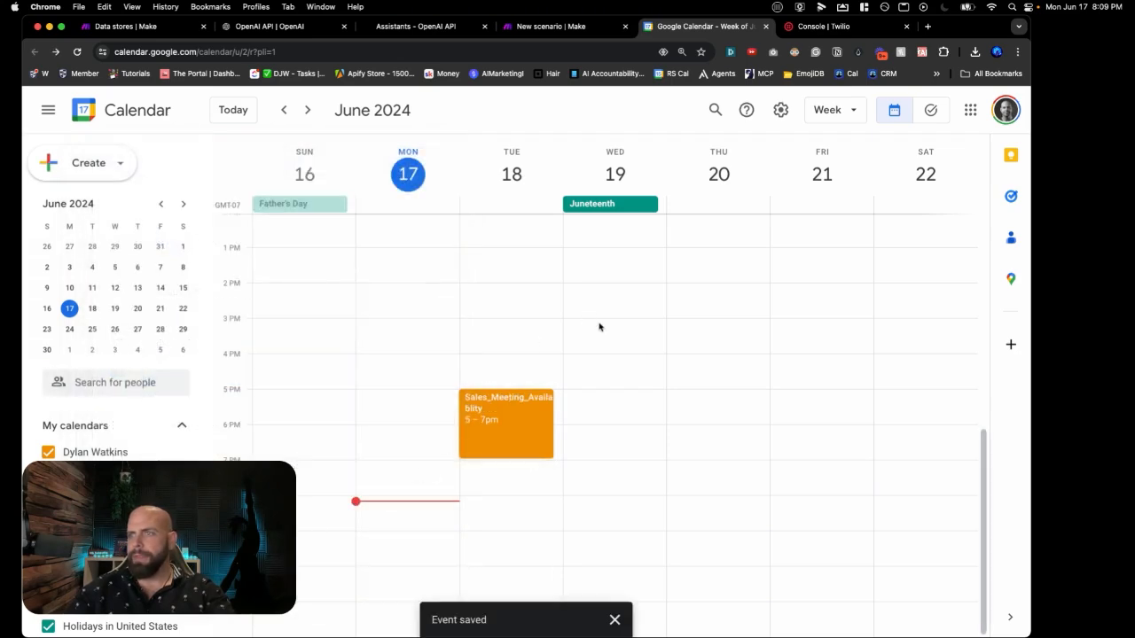
Step: Create the same 'Sales_Meeting_Availablity' event on Wednesday June 19, 2–4pm
drag(601, 290, 590, 353)
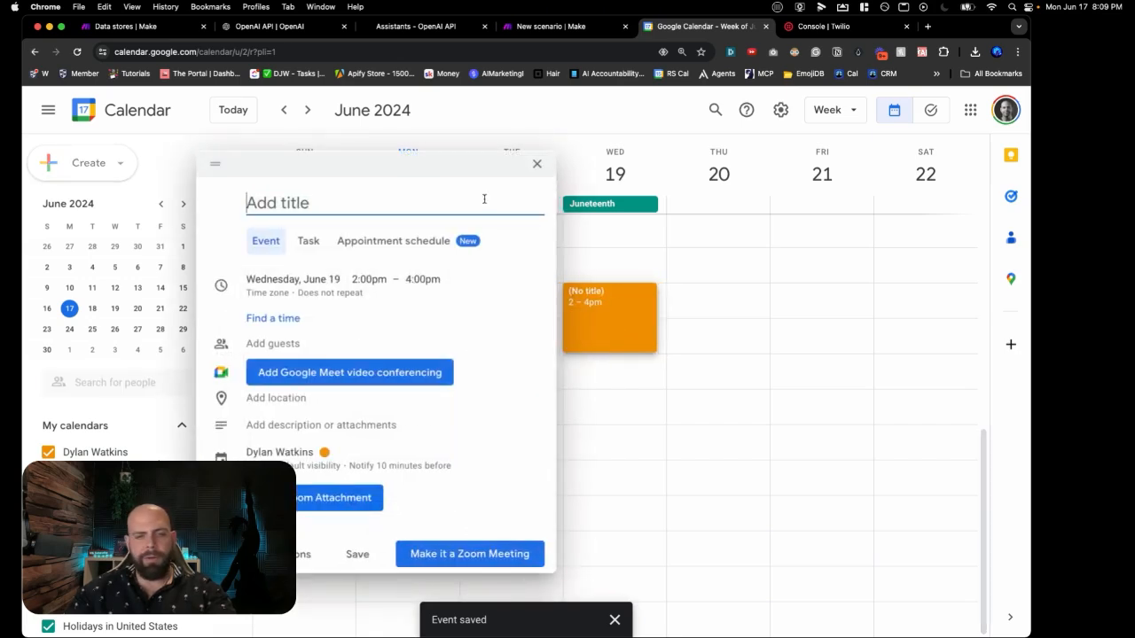
text(Sales_Meeting_Availablity)
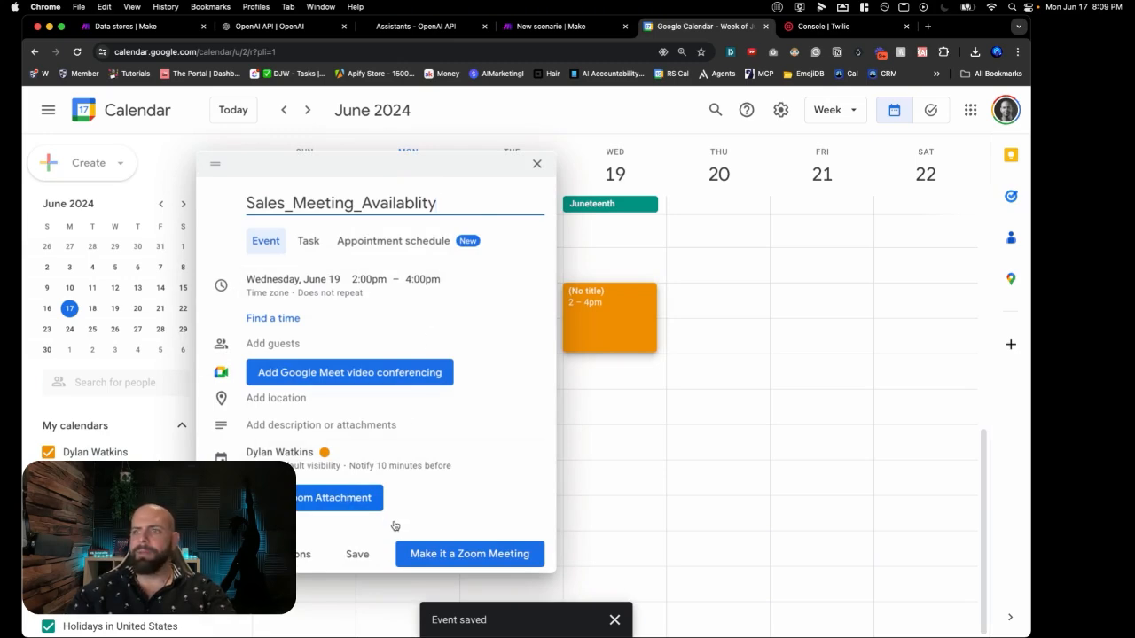
click(376, 553)
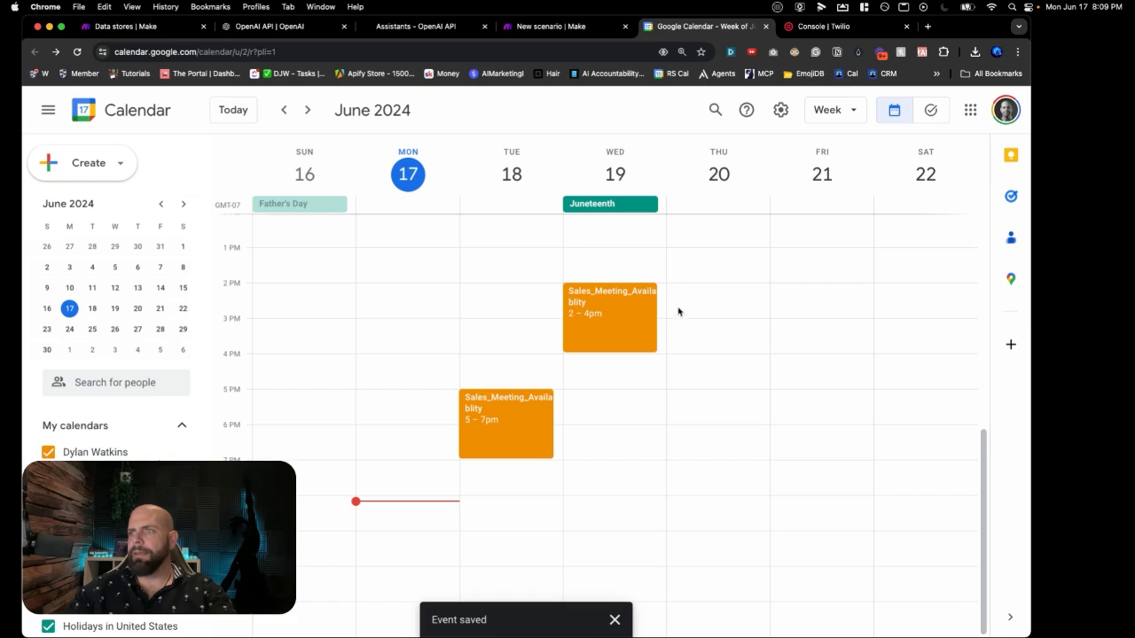
scroll(683, 304, up, 1)
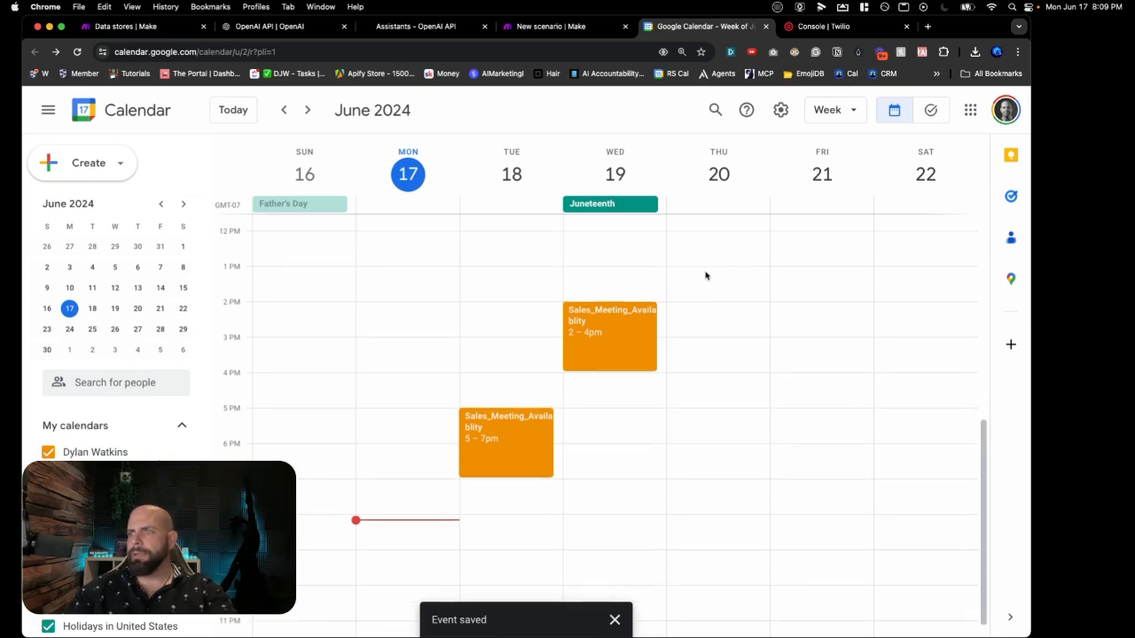
drag(706, 274, 707, 331)
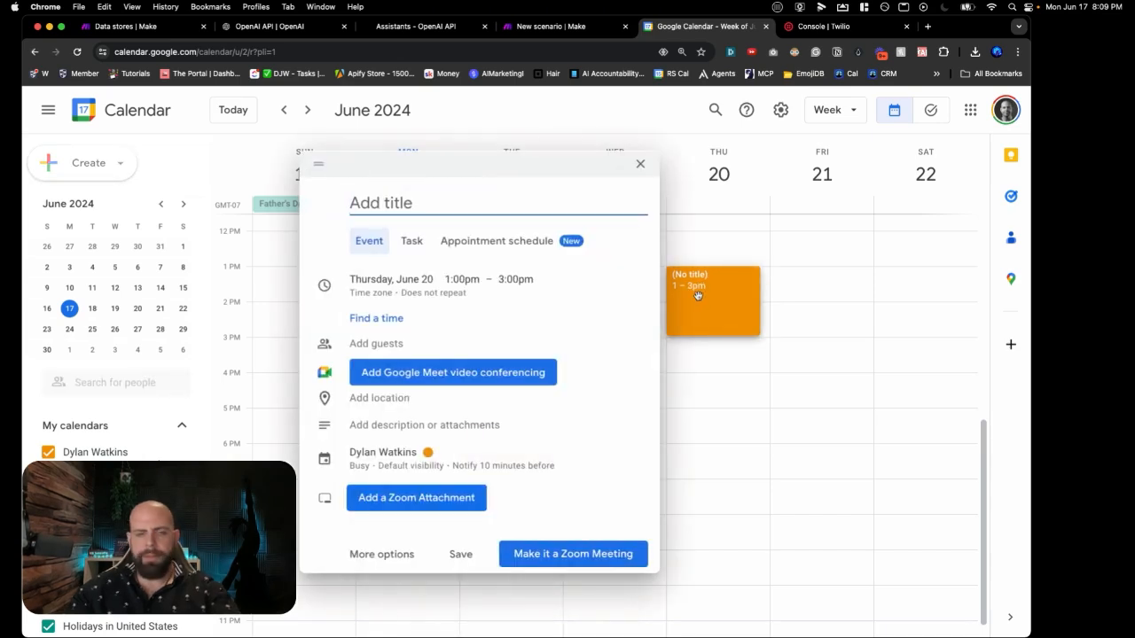
text(Sales_Meeting_Availablity)
click(461, 554)
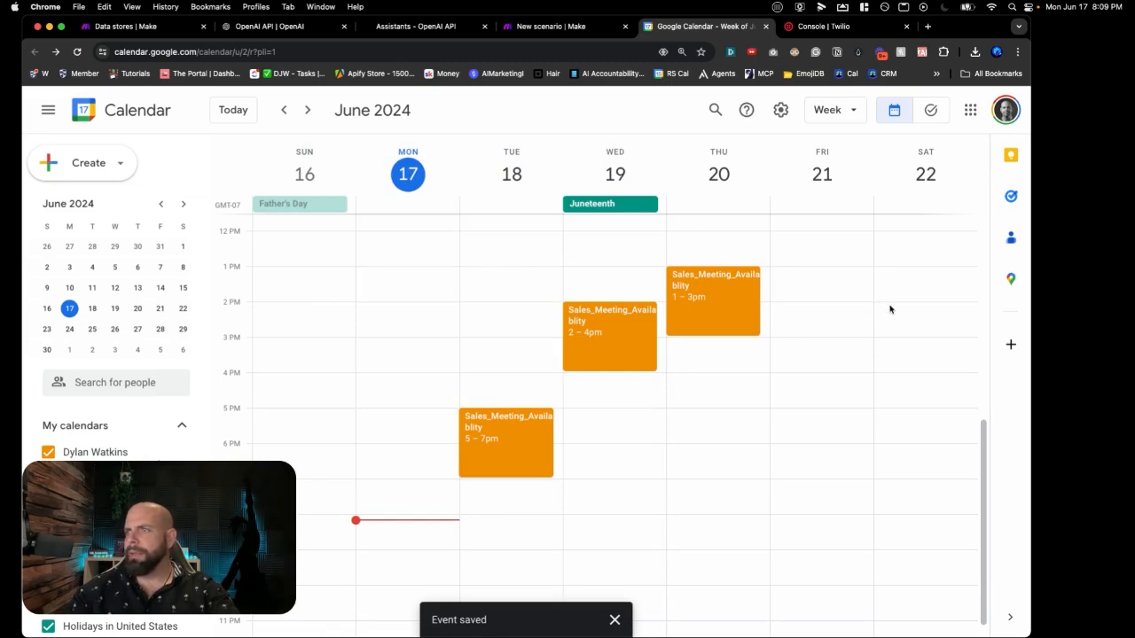
drag(890, 309, 888, 361)
text(Sales_Meeting_Availablity)
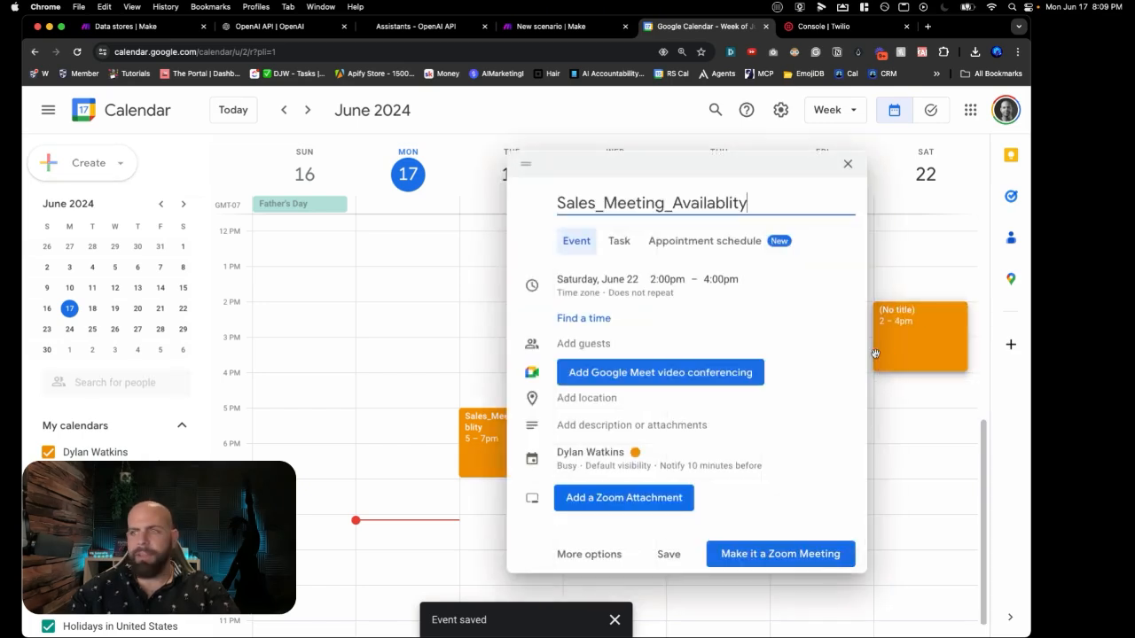
click(664, 556)
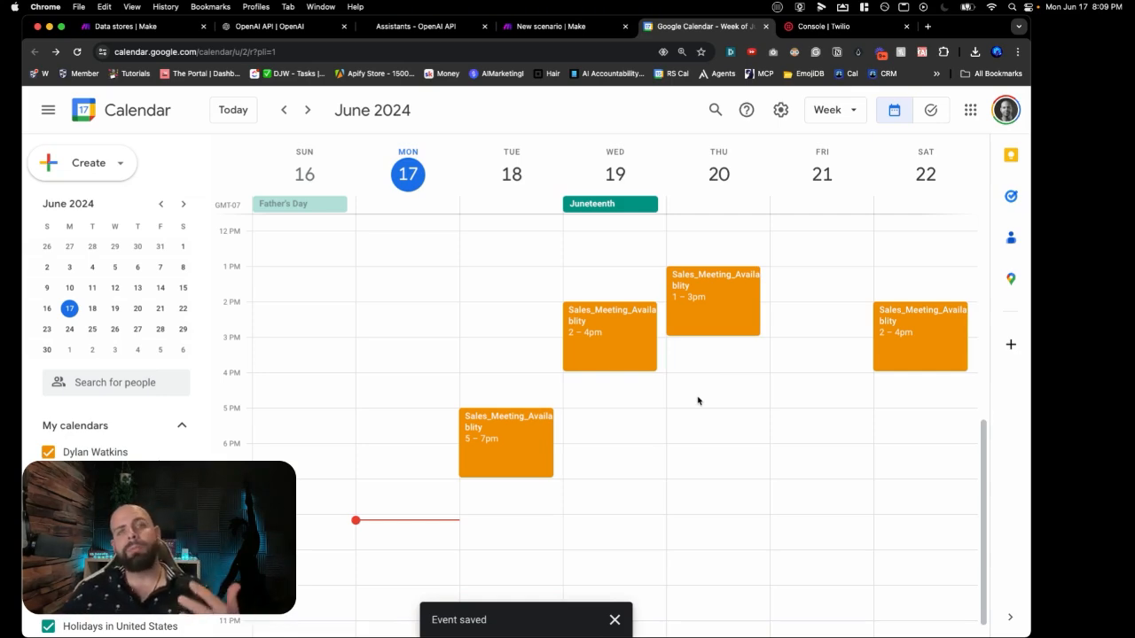
Step: Back in Make, append Google Calendar's Search Events module after Lead Intake Form
click(581, 27)
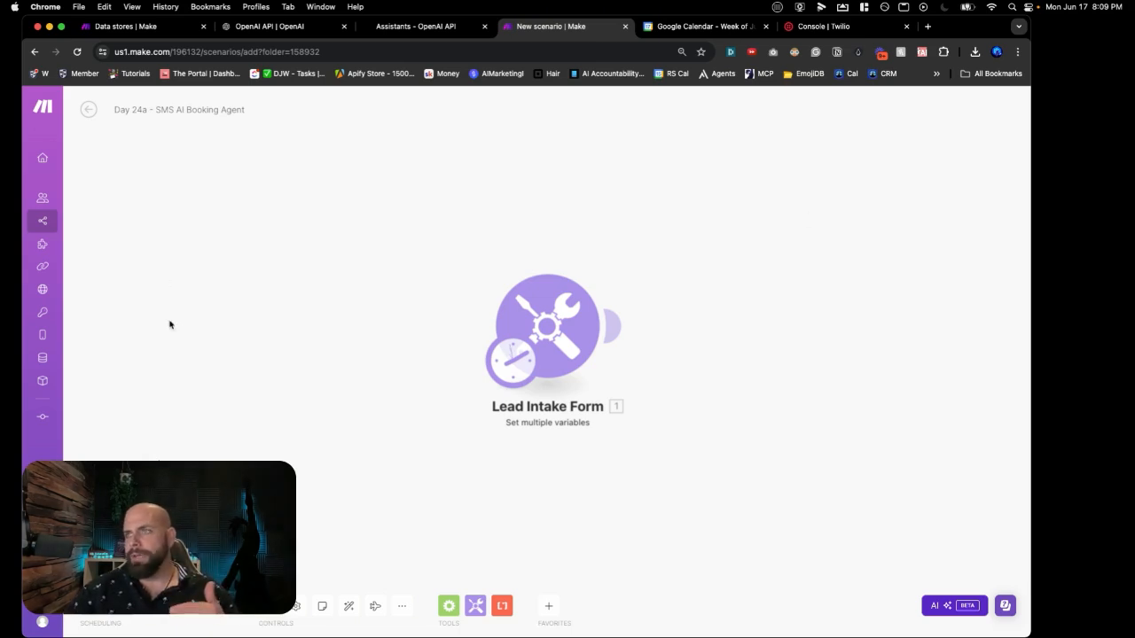
click(724, 328)
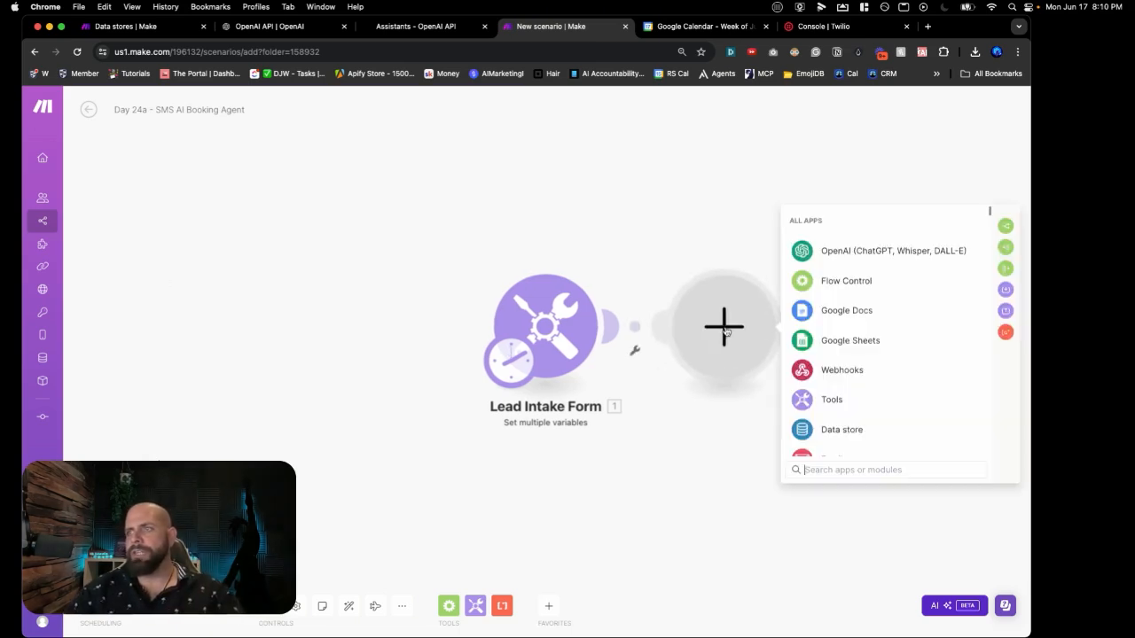
text(cal)
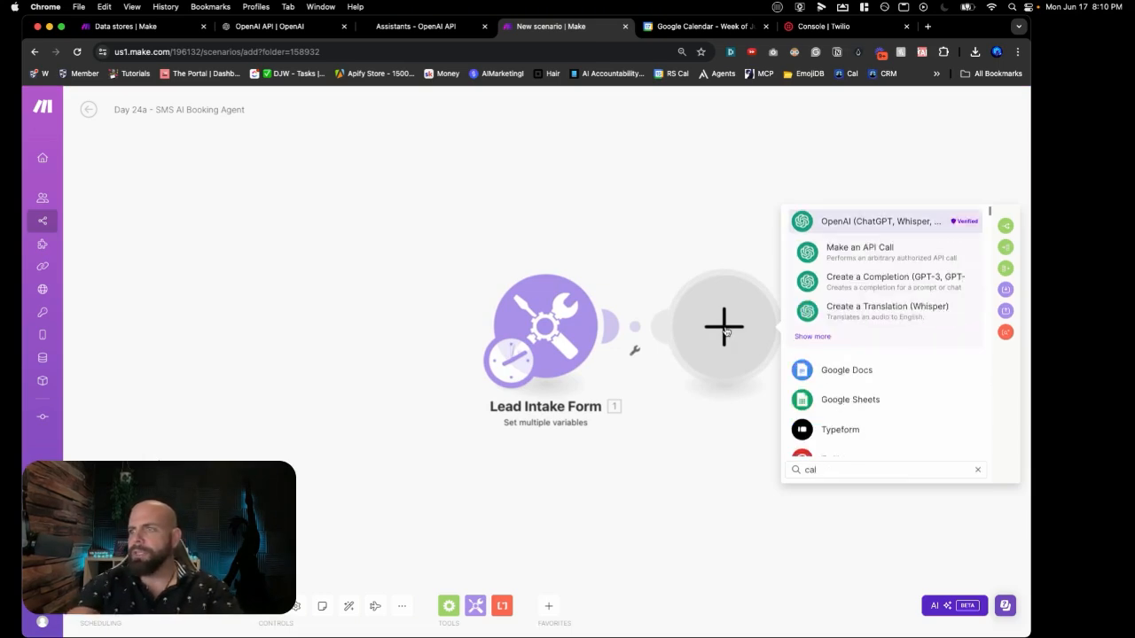
key(BackSpace)
key(BackSpace)
key(BackSpace)
text(go)
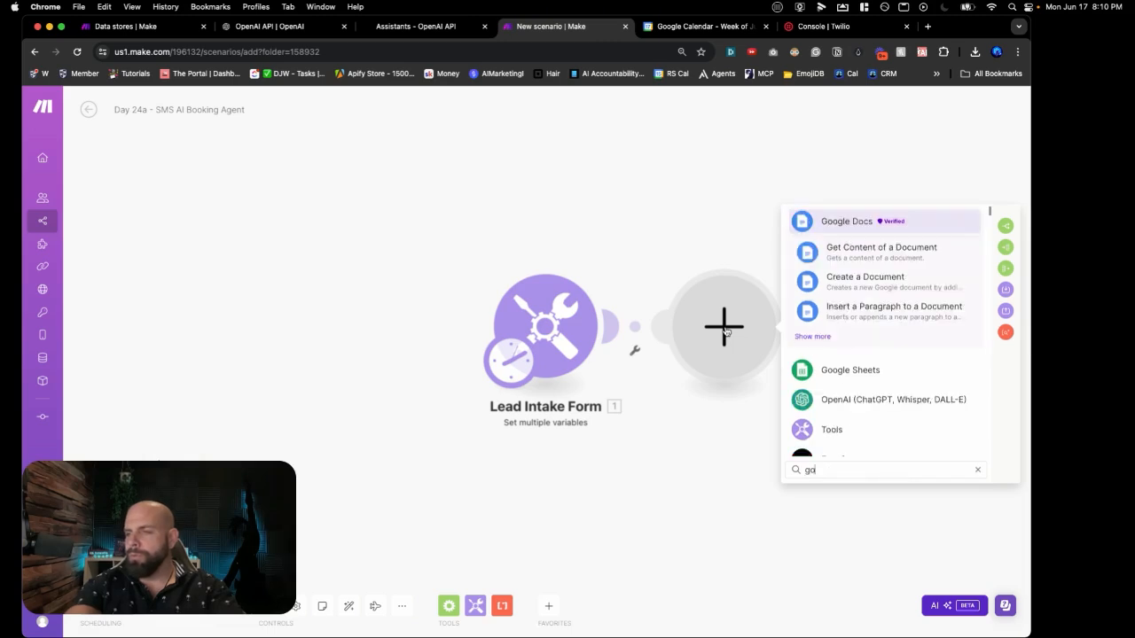
text(ogle)
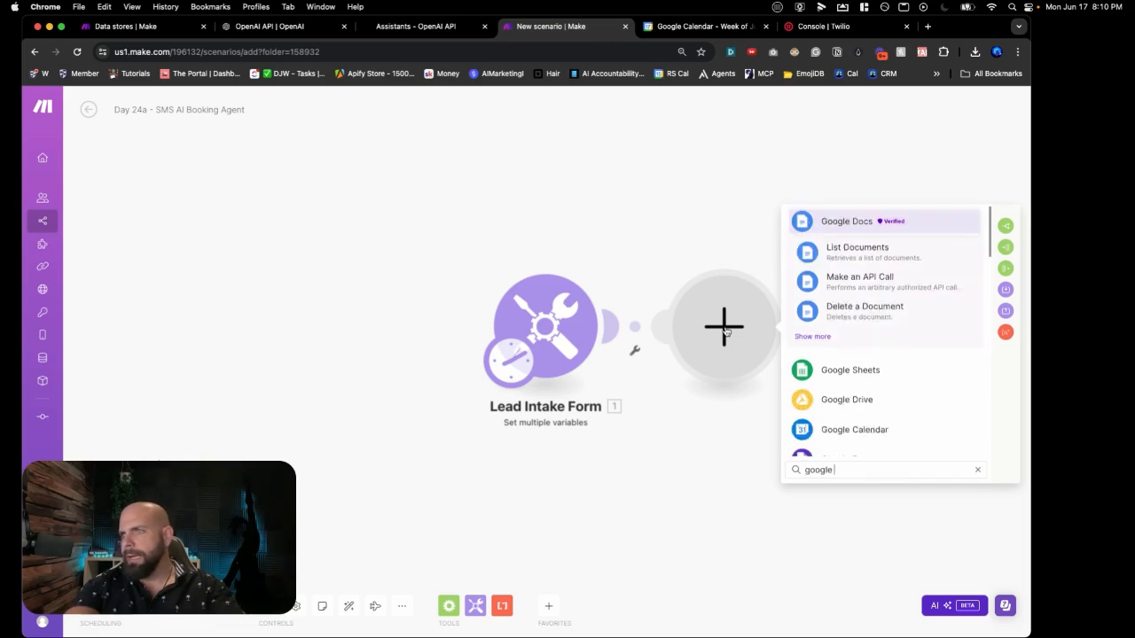
text( cal)
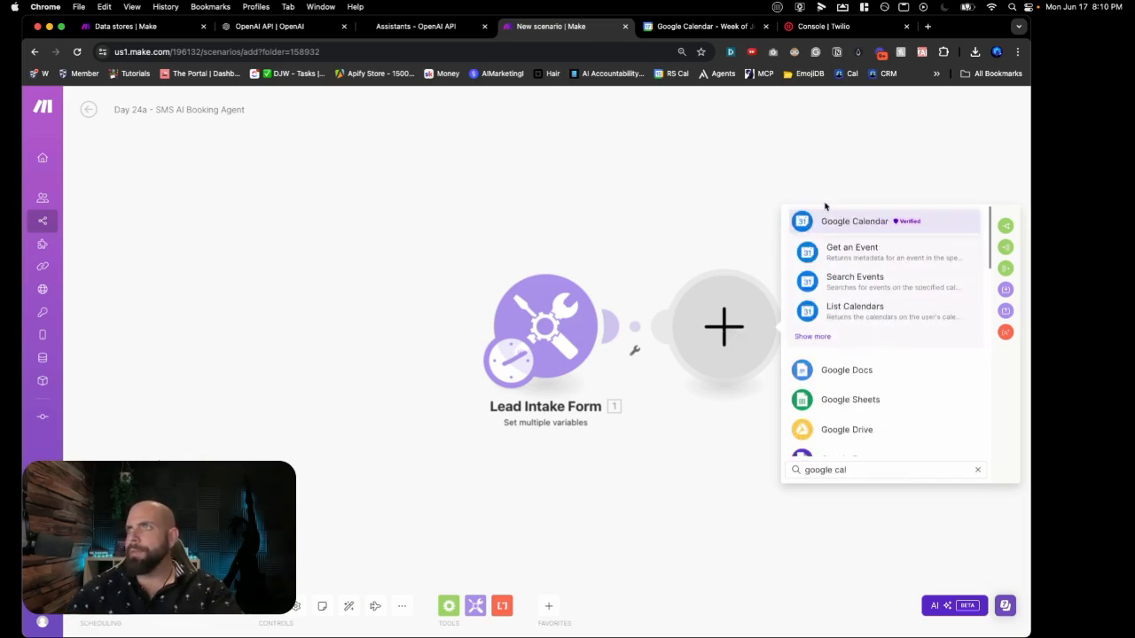
click(842, 282)
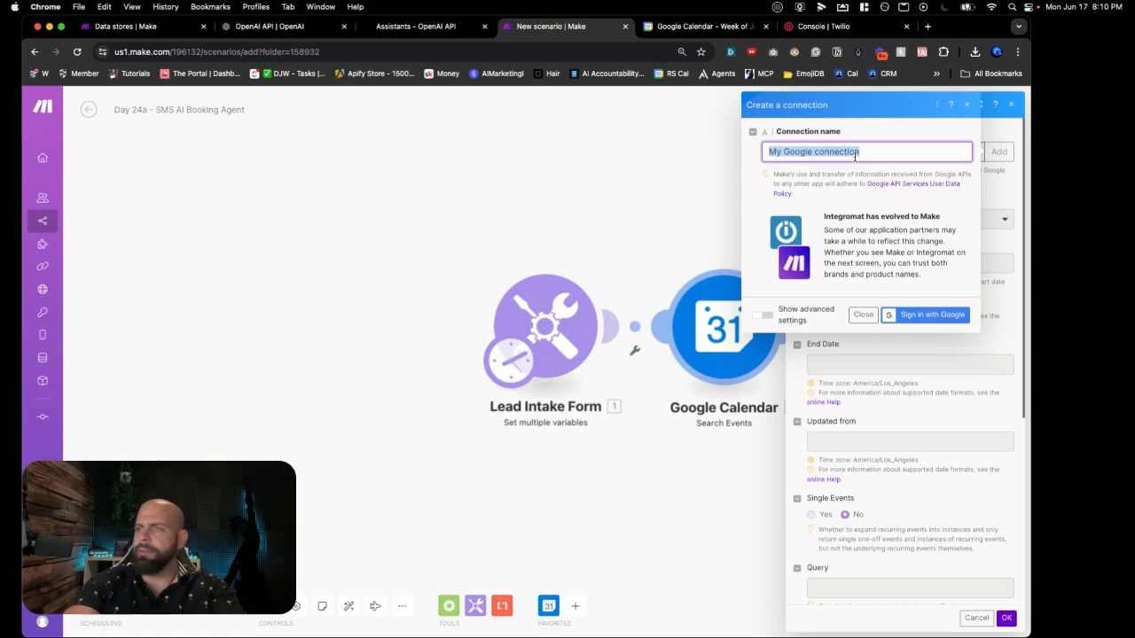
Step: Name and authorize a new Google connection, then pick the primary calendar as Calendar ID
text(Dylan)
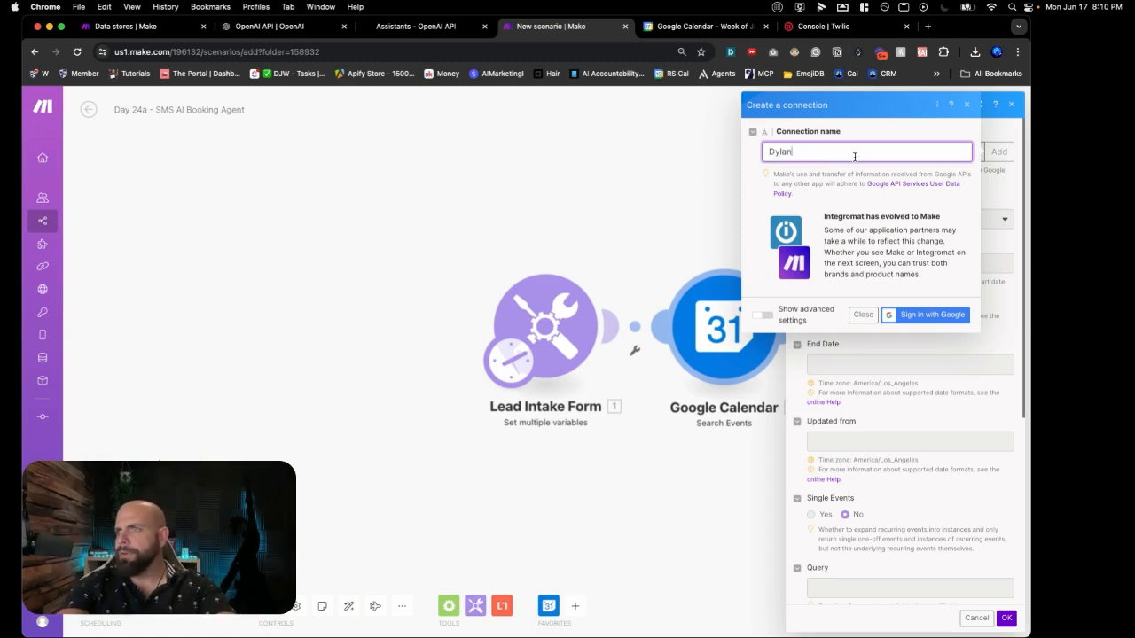
text( Personal)
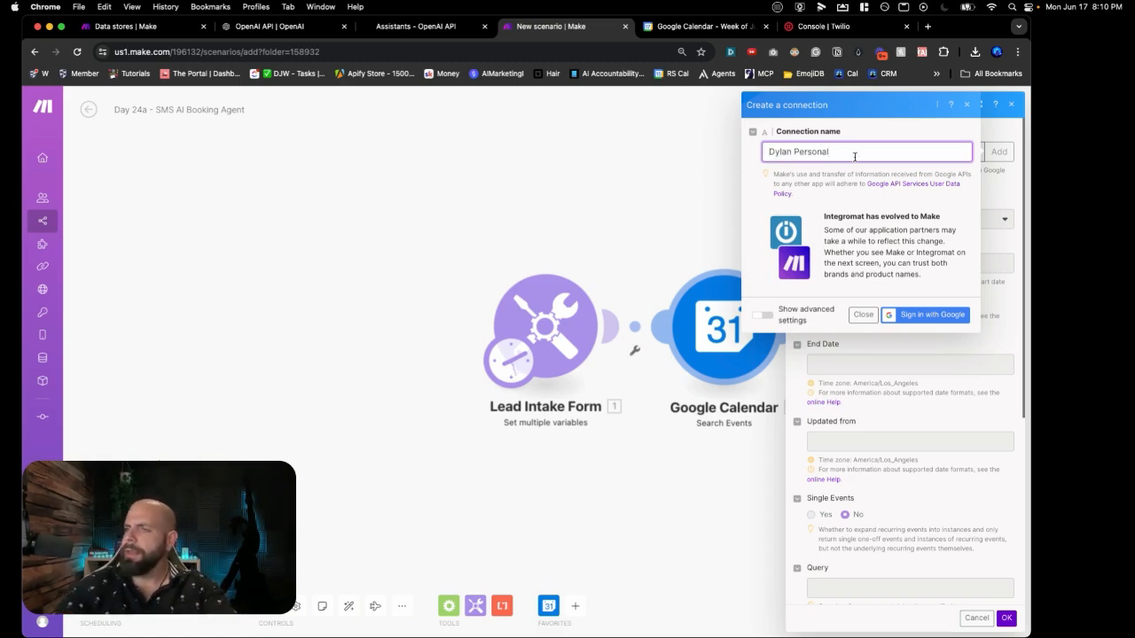
click(925, 316)
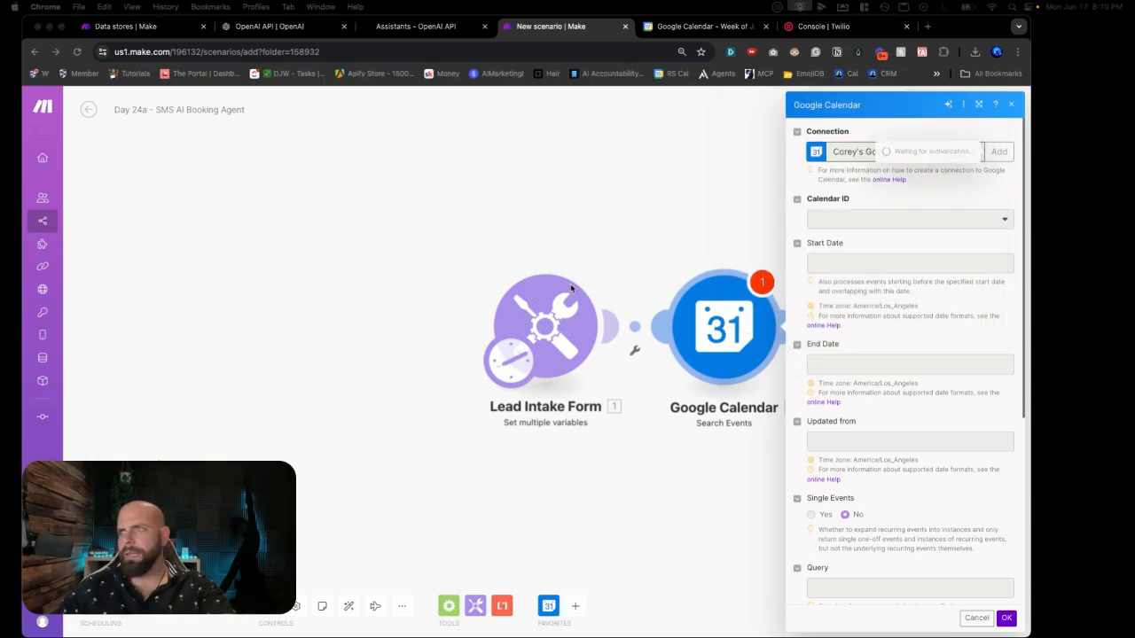
click(862, 221)
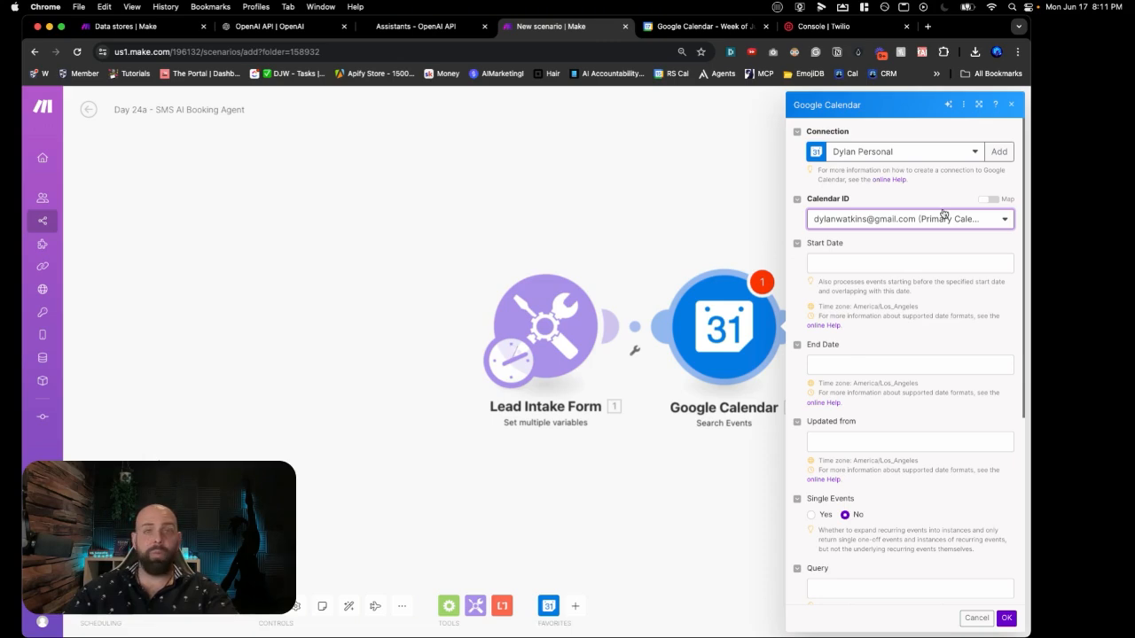
Step: Set the Start Date to formatDate(now; MM/DD/YYYY)
click(888, 263)
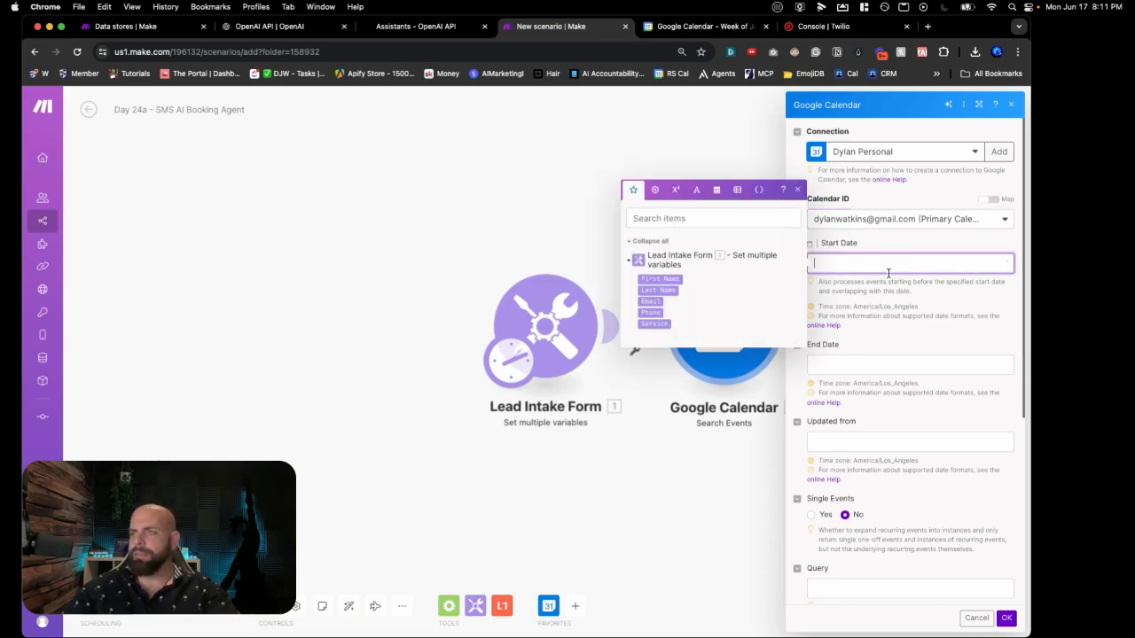
click(765, 221)
text(formate)
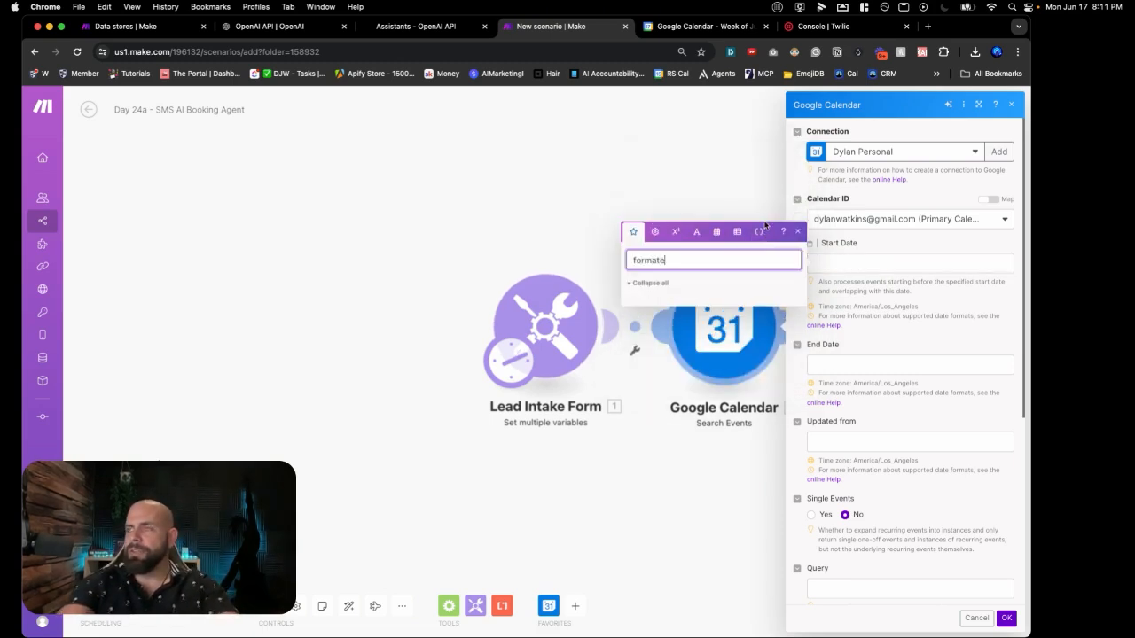
key(BackSpace)
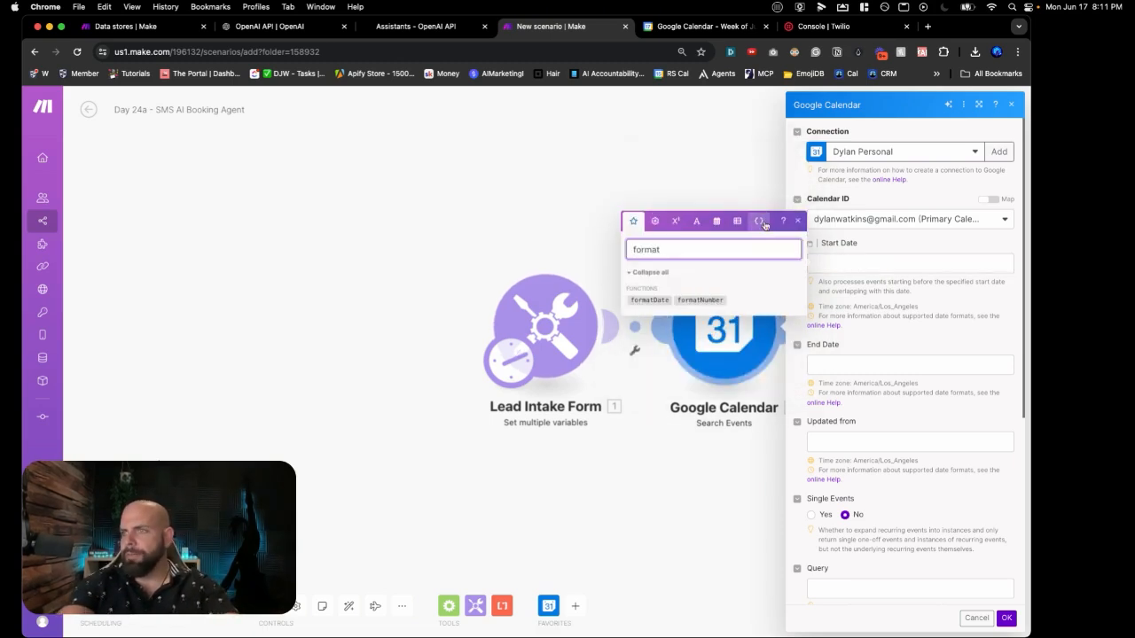
click(657, 302)
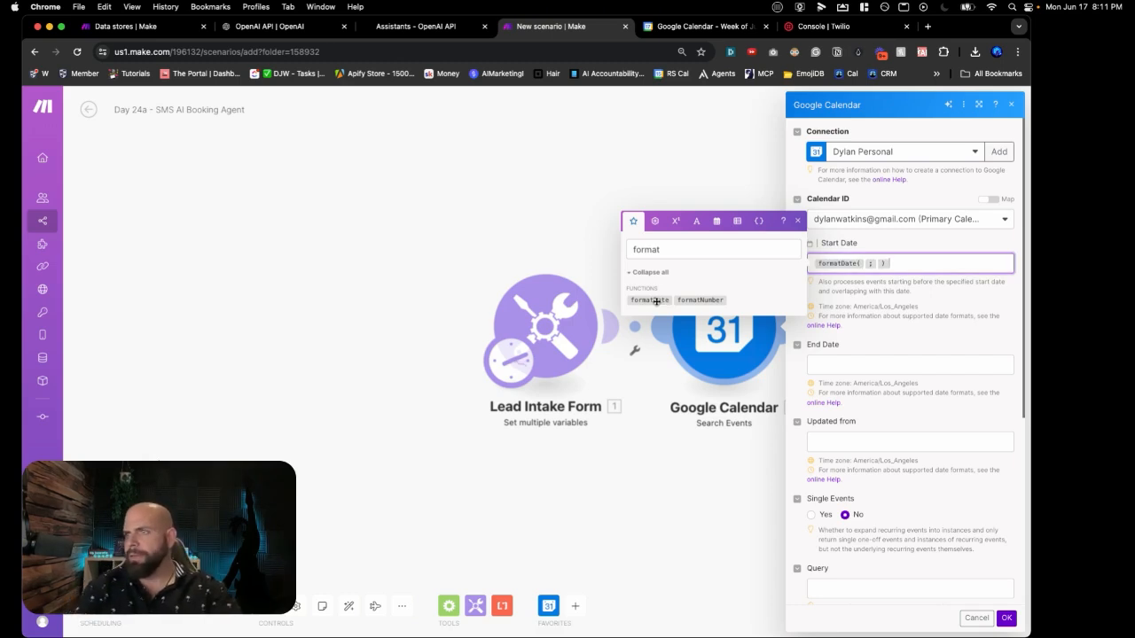
mouse_move(831, 264)
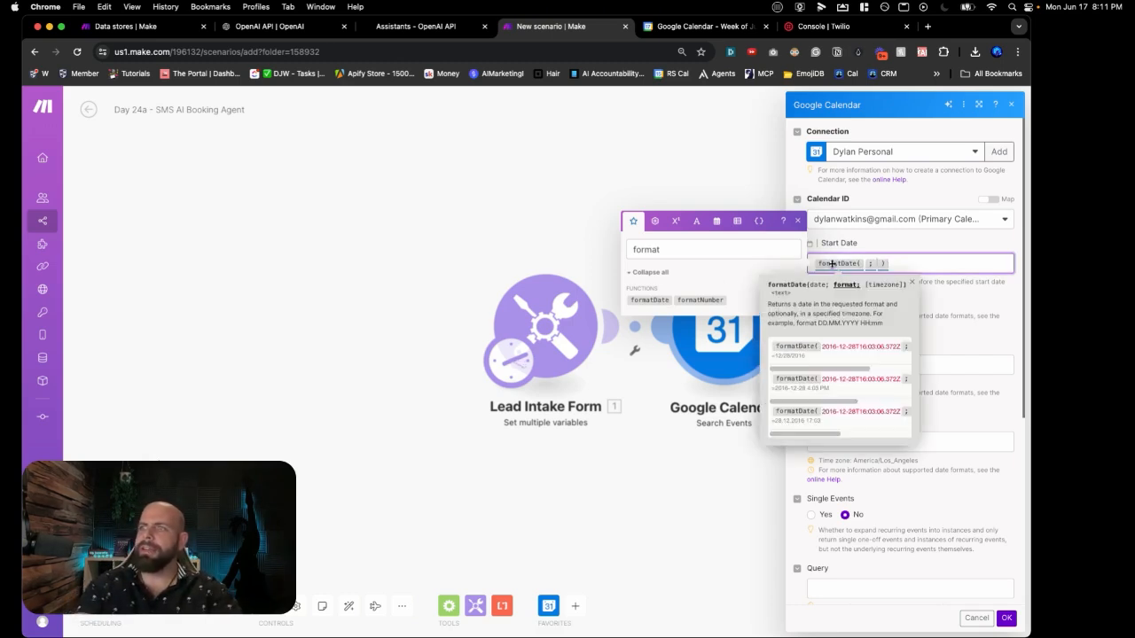
click(707, 257)
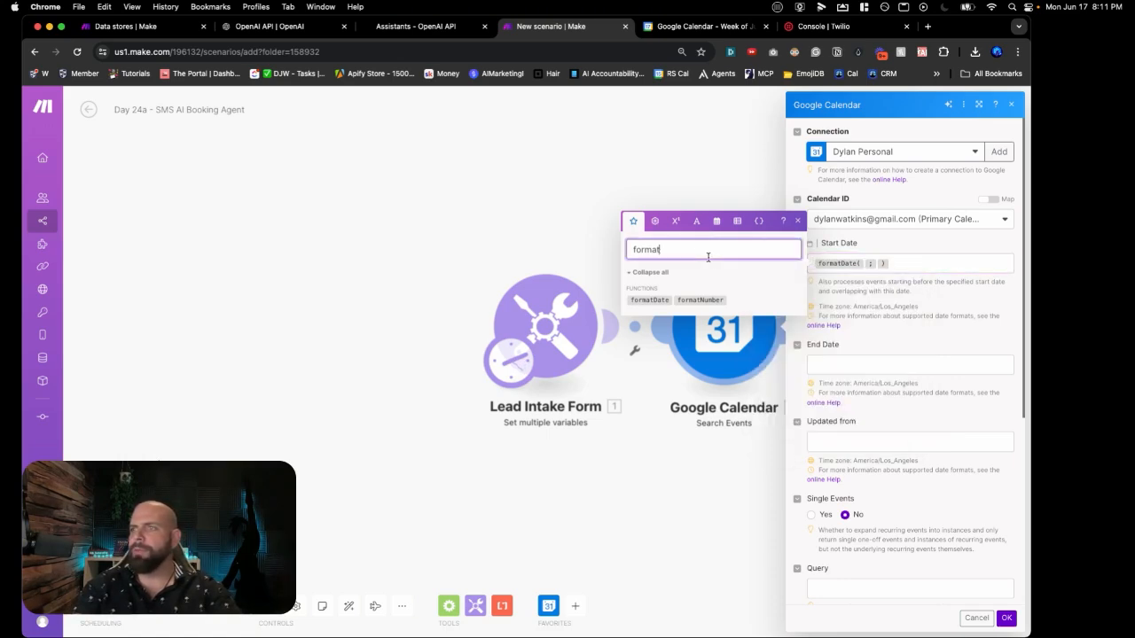
double_click(707, 257)
key(BackSpace)
text(now)
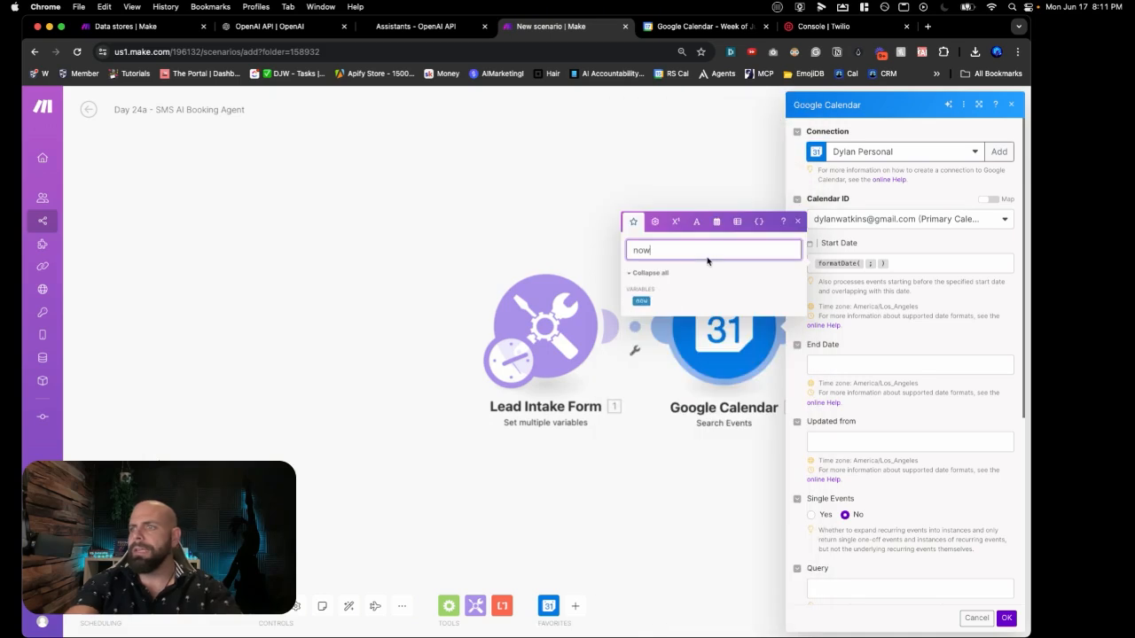
click(640, 301)
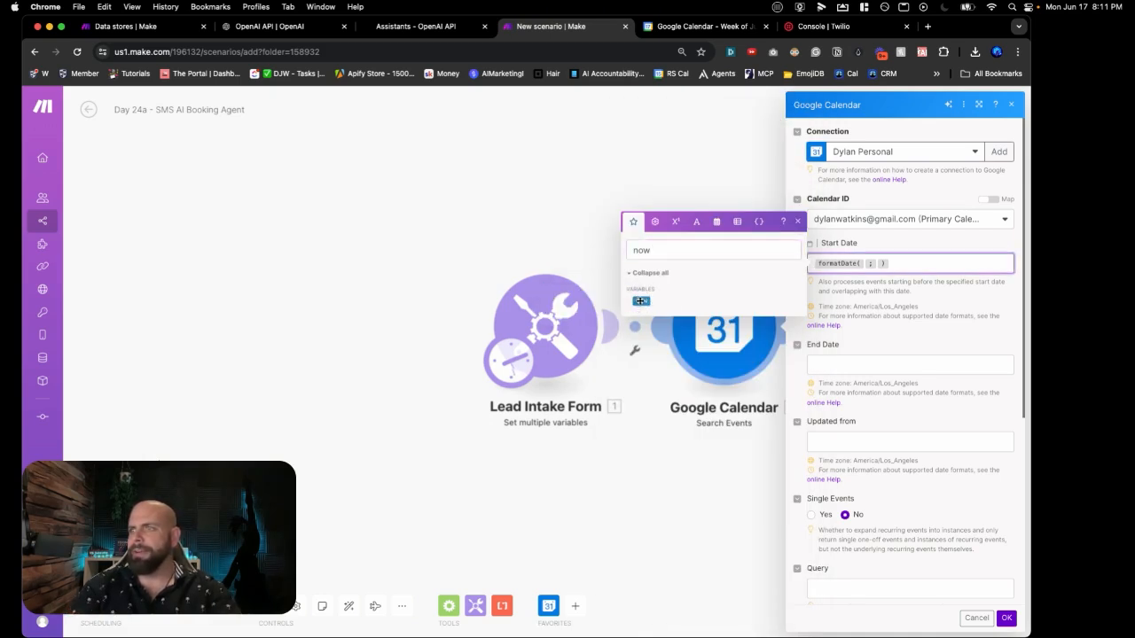
click(639, 301)
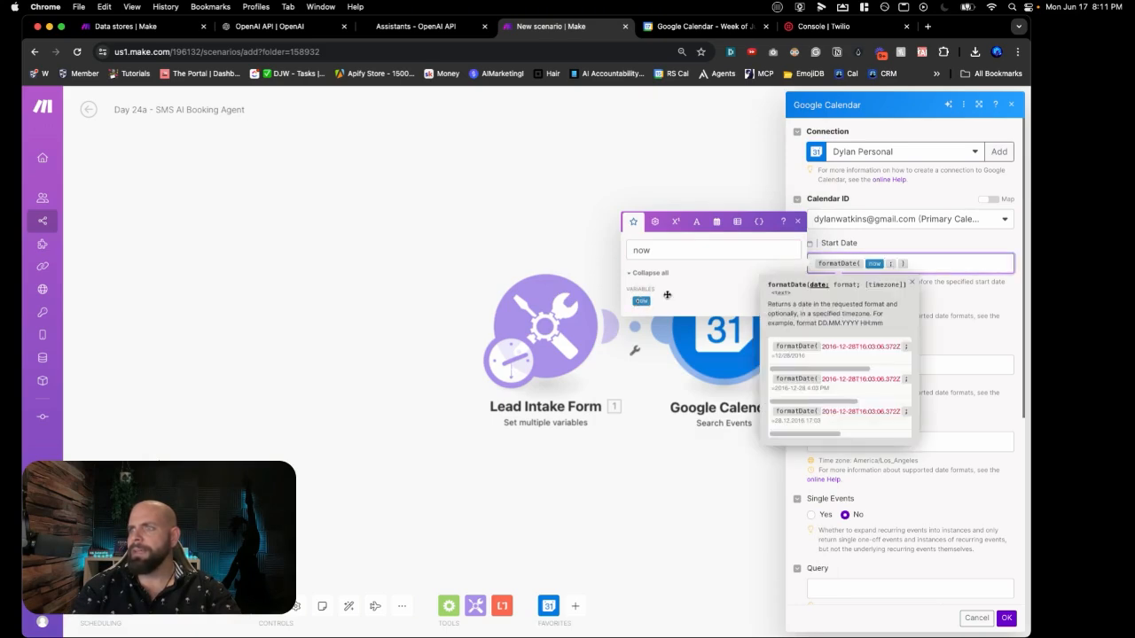
click(898, 264)
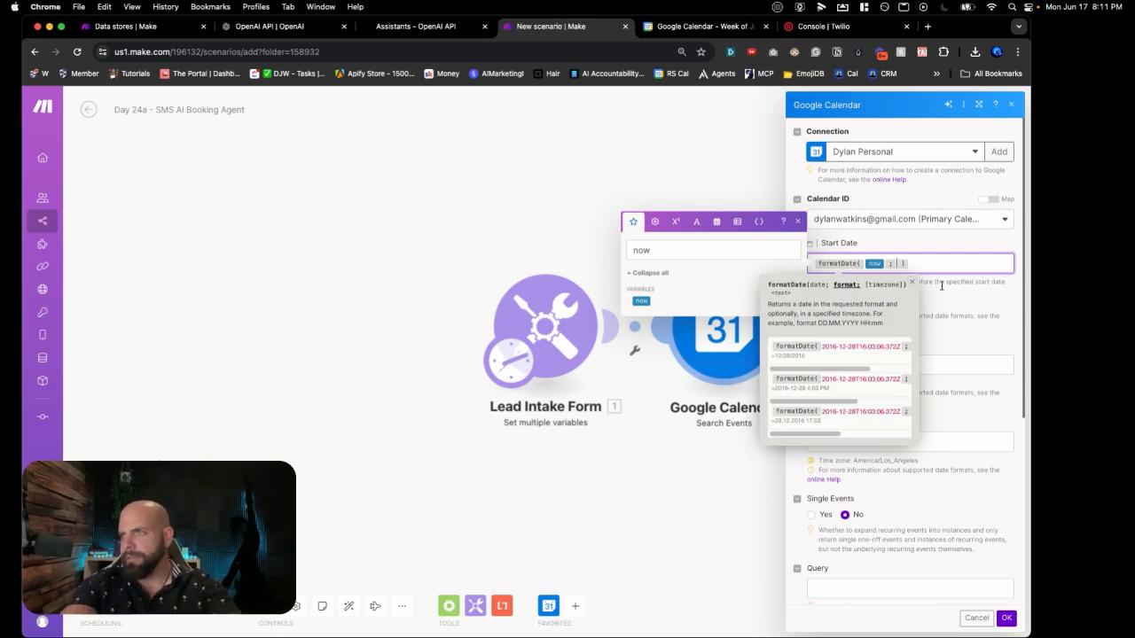
scroll(870, 366, right, 5)
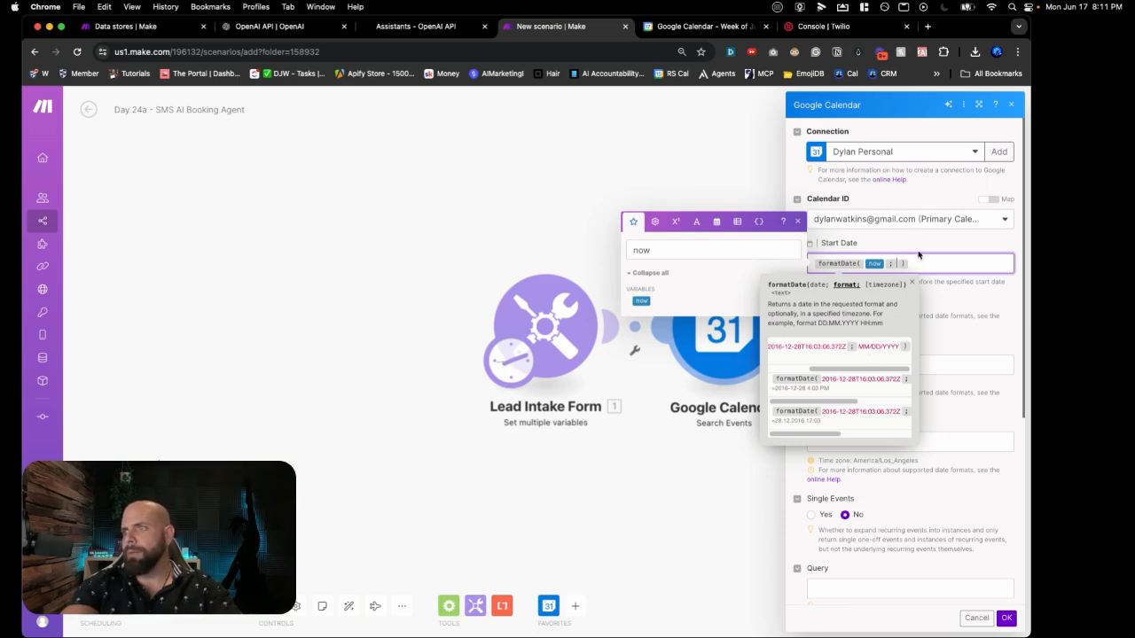
text(MM/ )
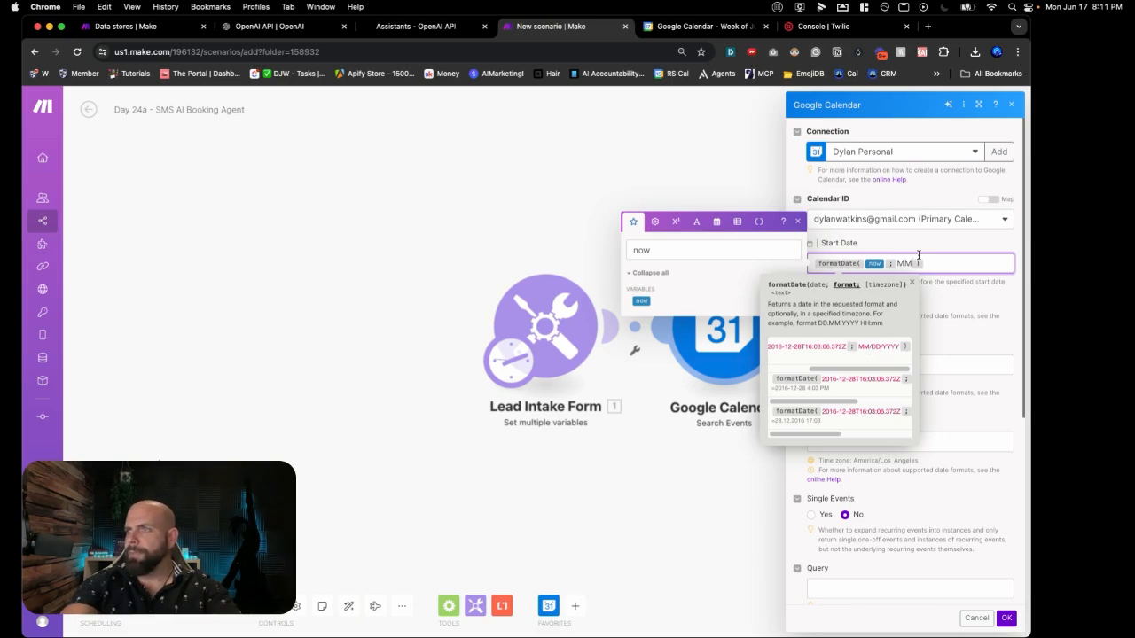
text(DD/)
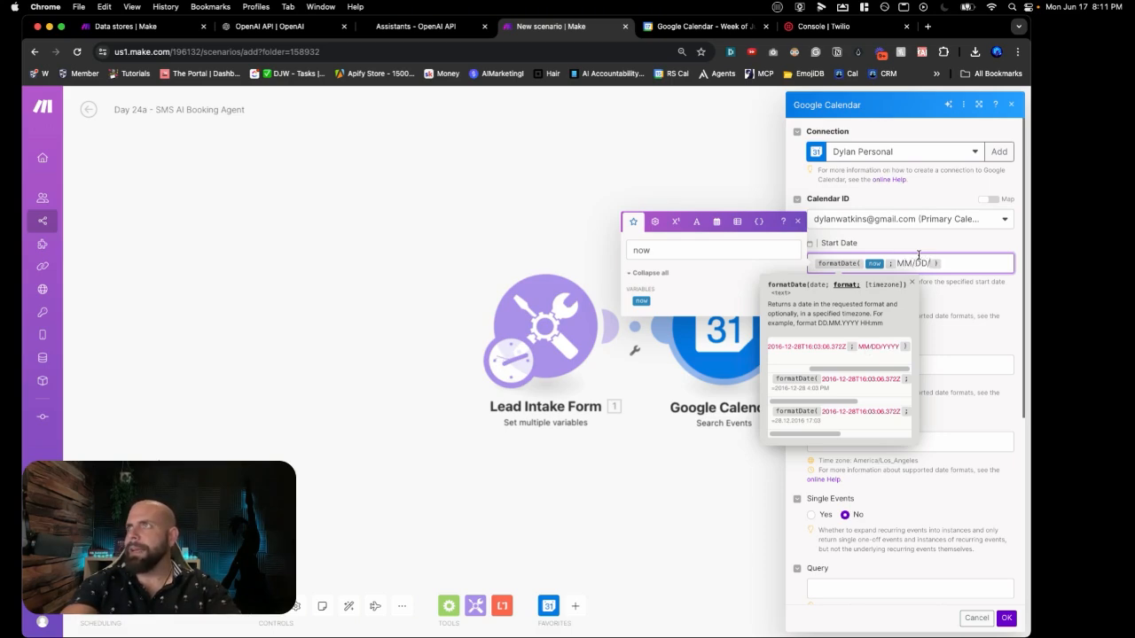
text(YYYY)
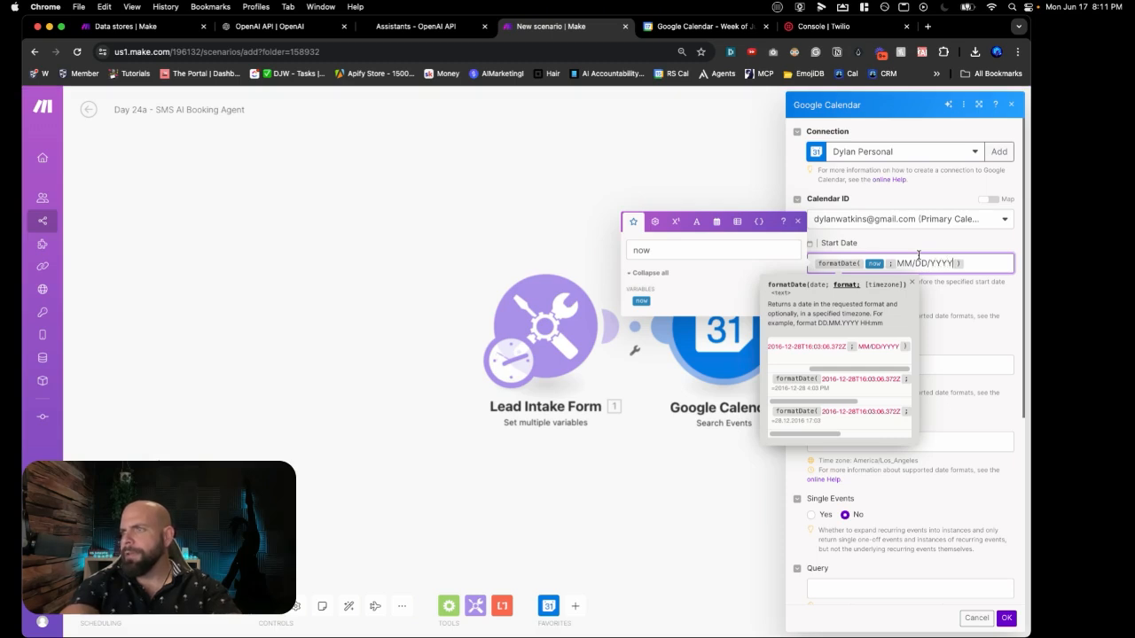
click(972, 265)
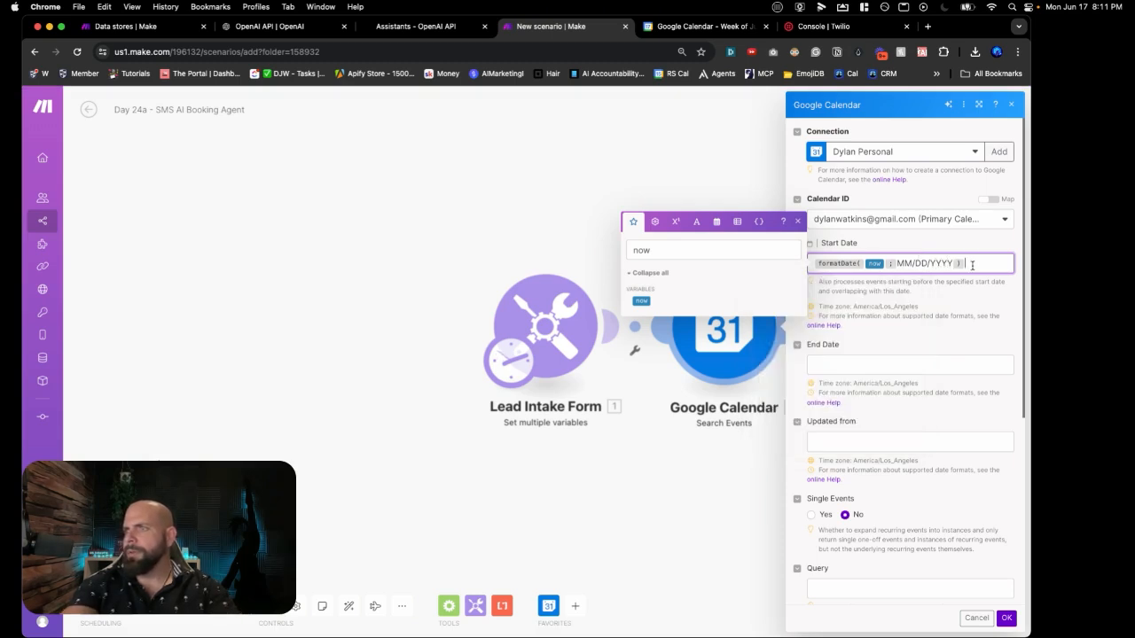
Step: Set the End Date to addDays(formatDate(now; MM/DD/YYYY); 5)
click(880, 366)
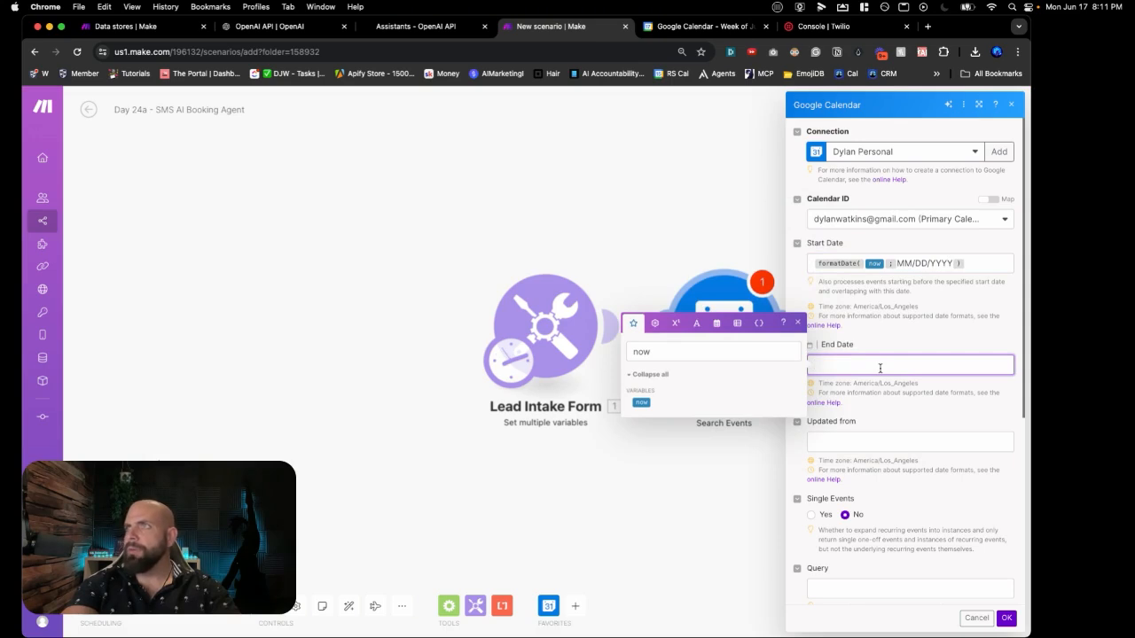
click(968, 266)
key(super+a)
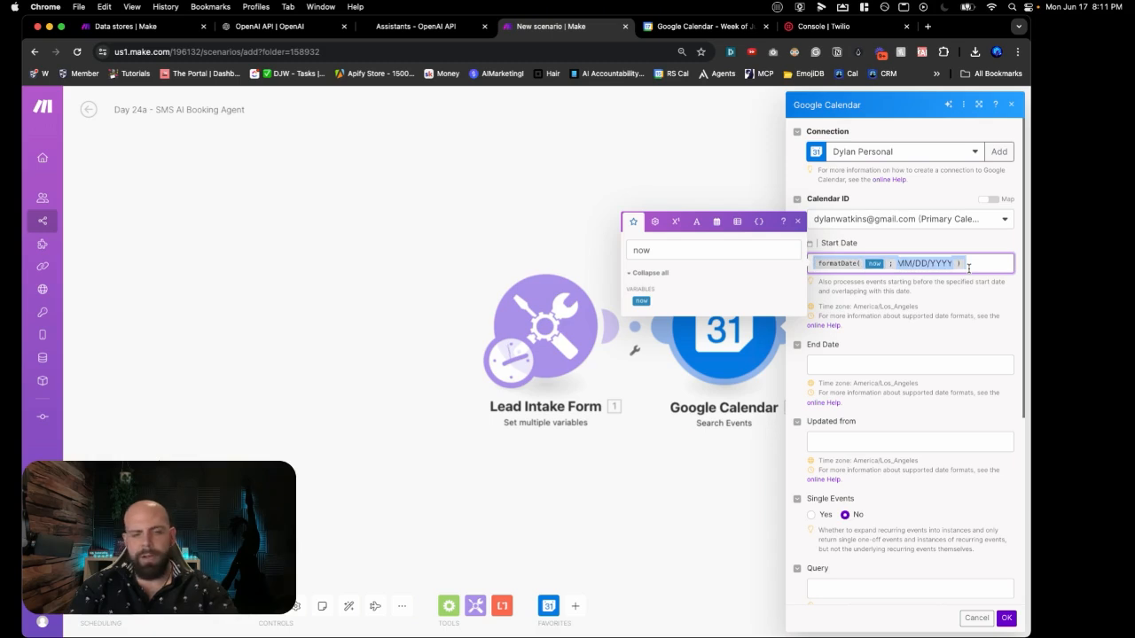
click(953, 370)
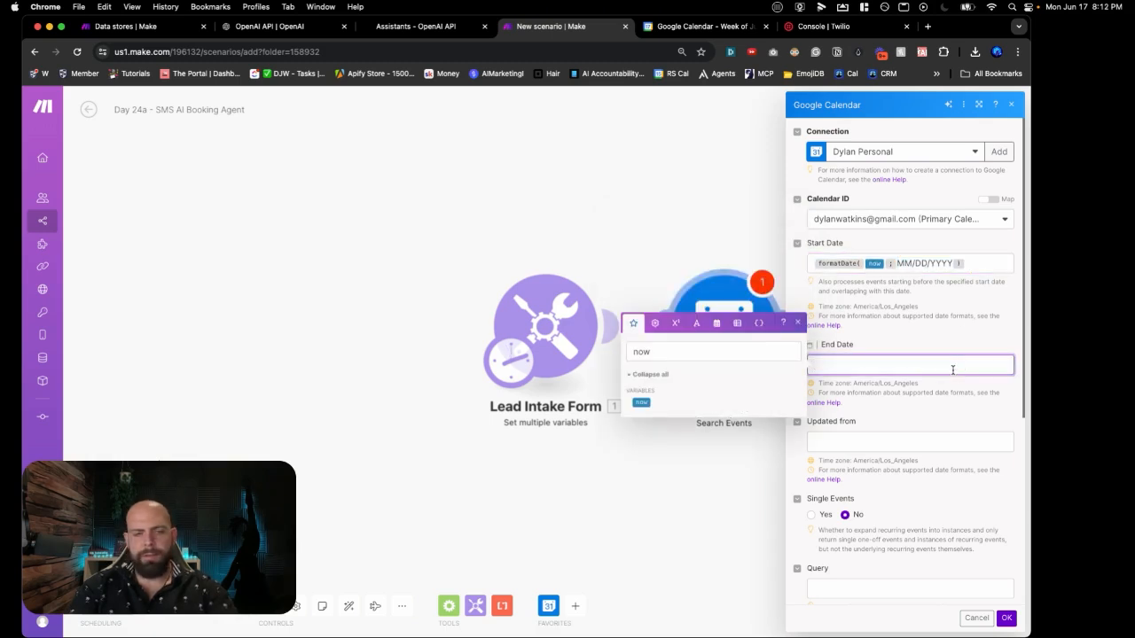
text(formatDate(now; MM/DD/YYYY))
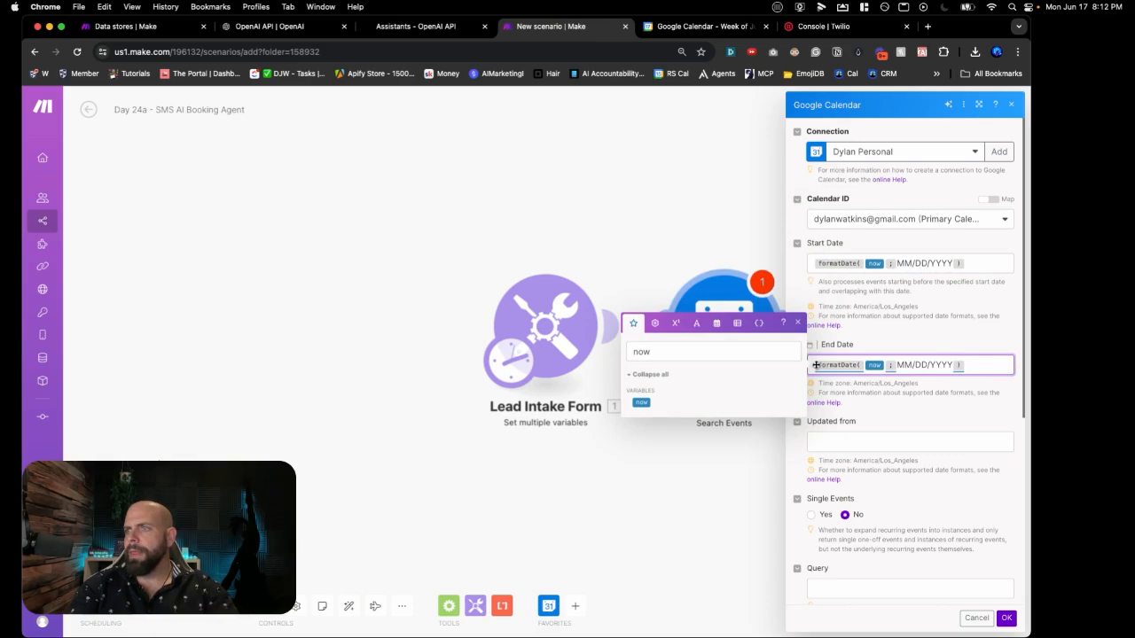
double_click(749, 351)
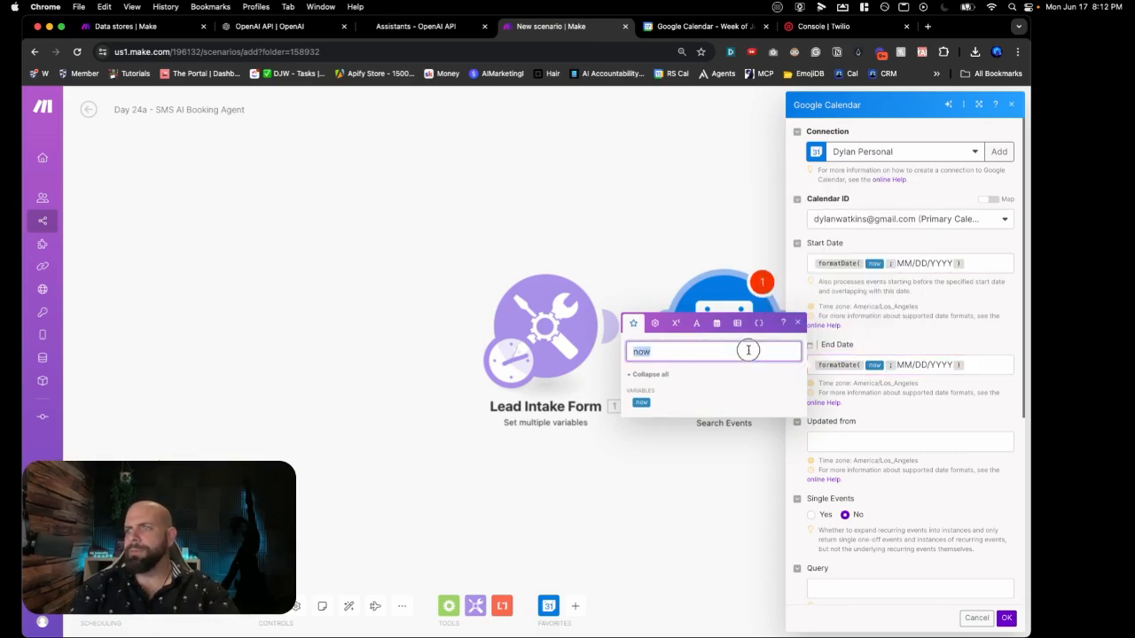
key(BackSpace)
text(add)
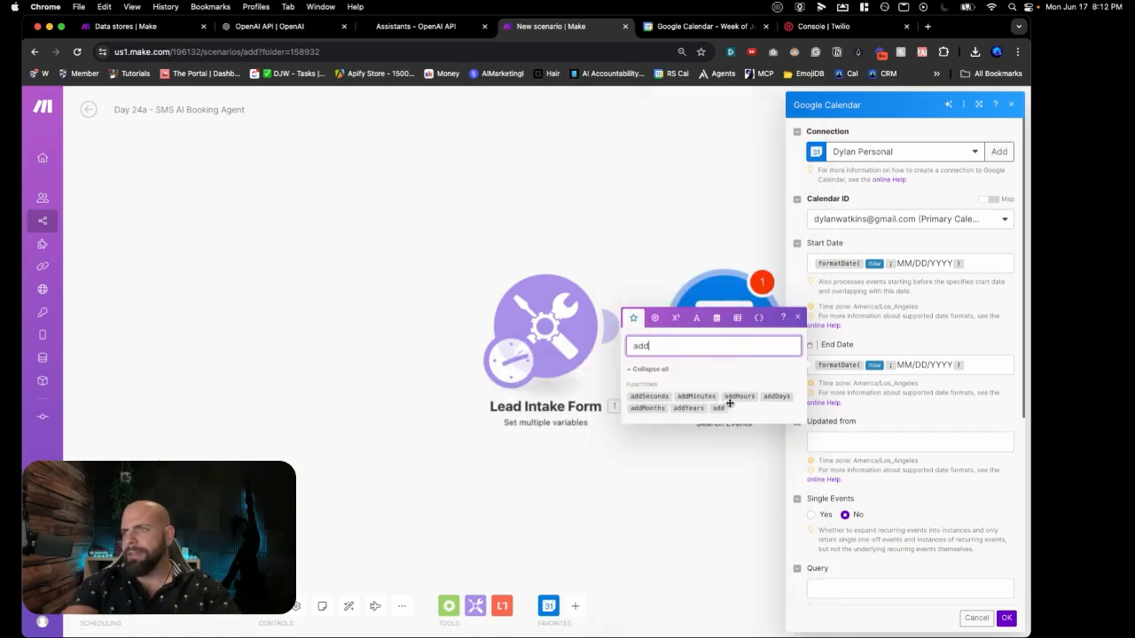
click(771, 398)
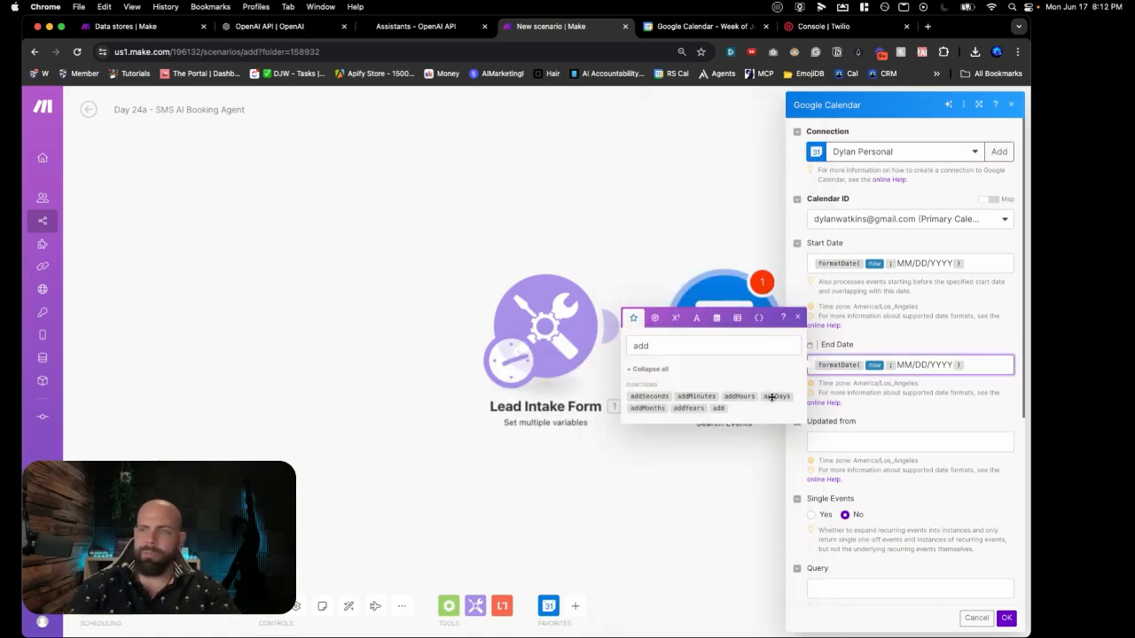
click(772, 397)
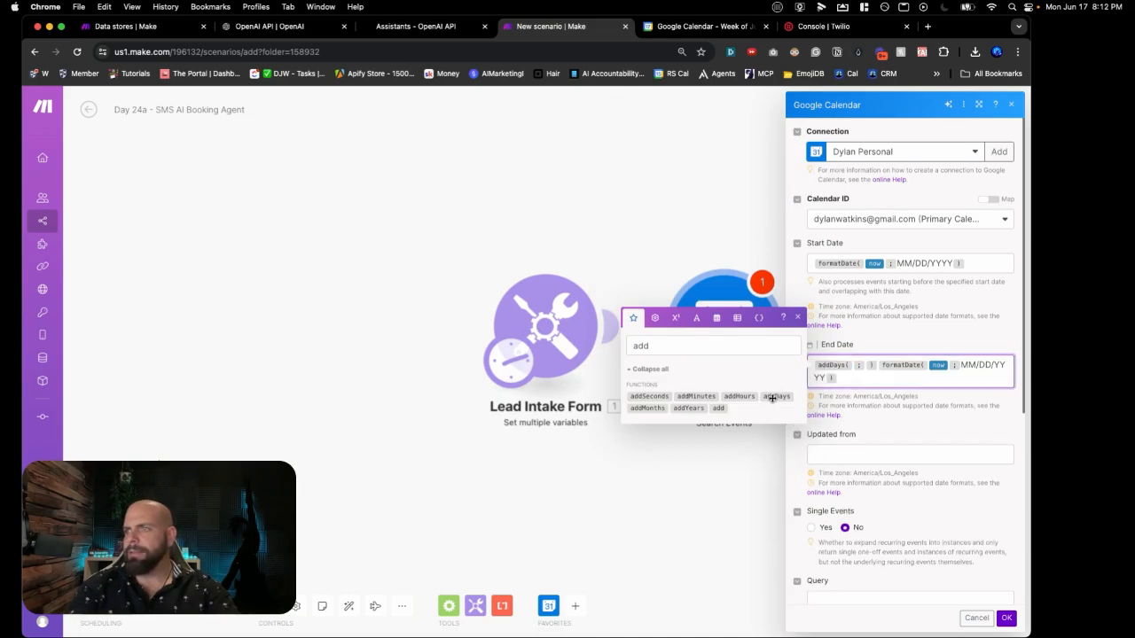
key(BackSpace)
key(BackSpace)
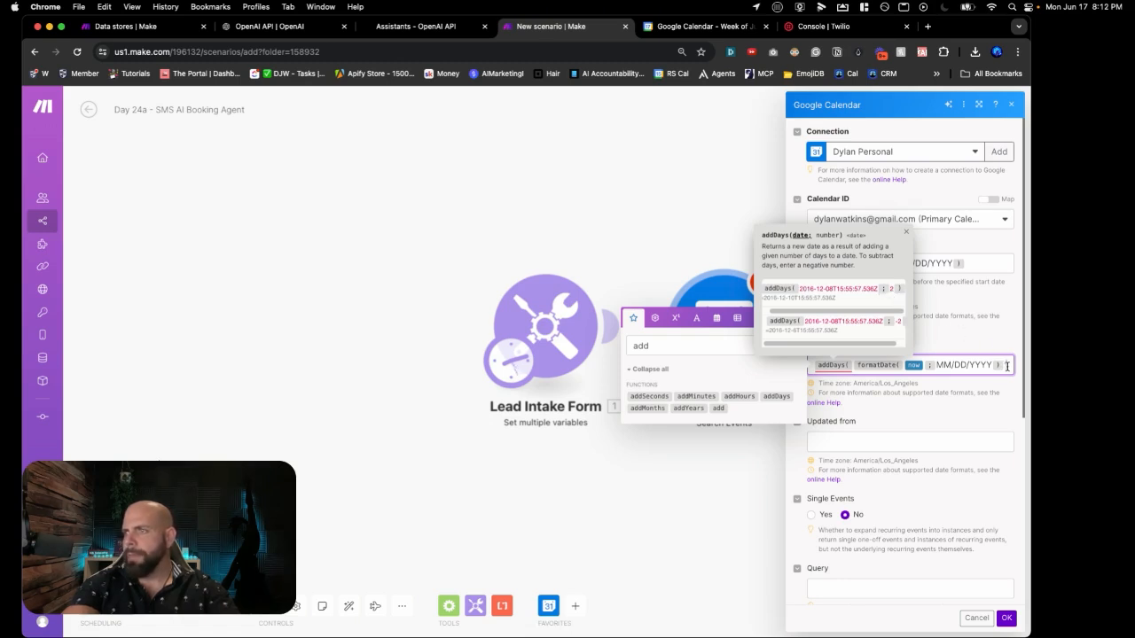
click(906, 235)
click(1005, 366)
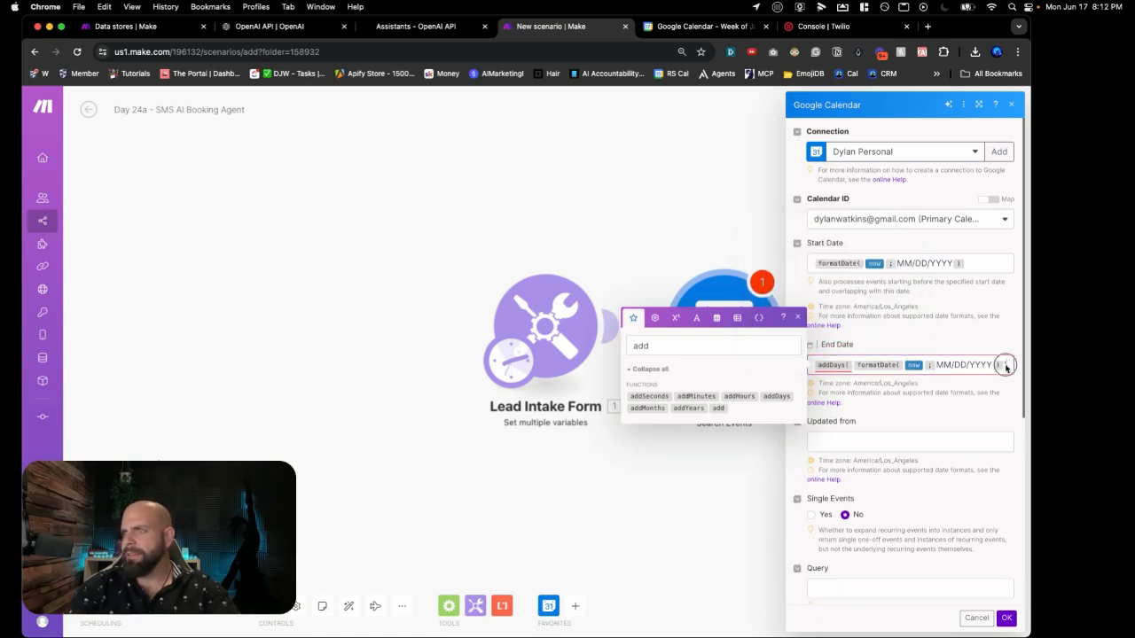
text(; )
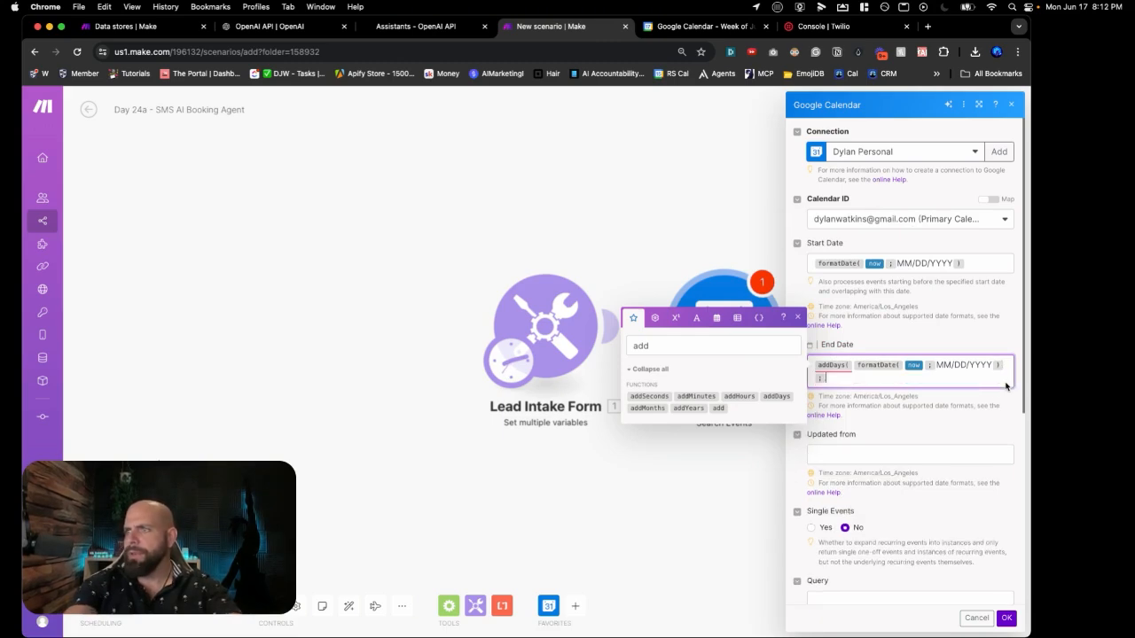
text(5 ))
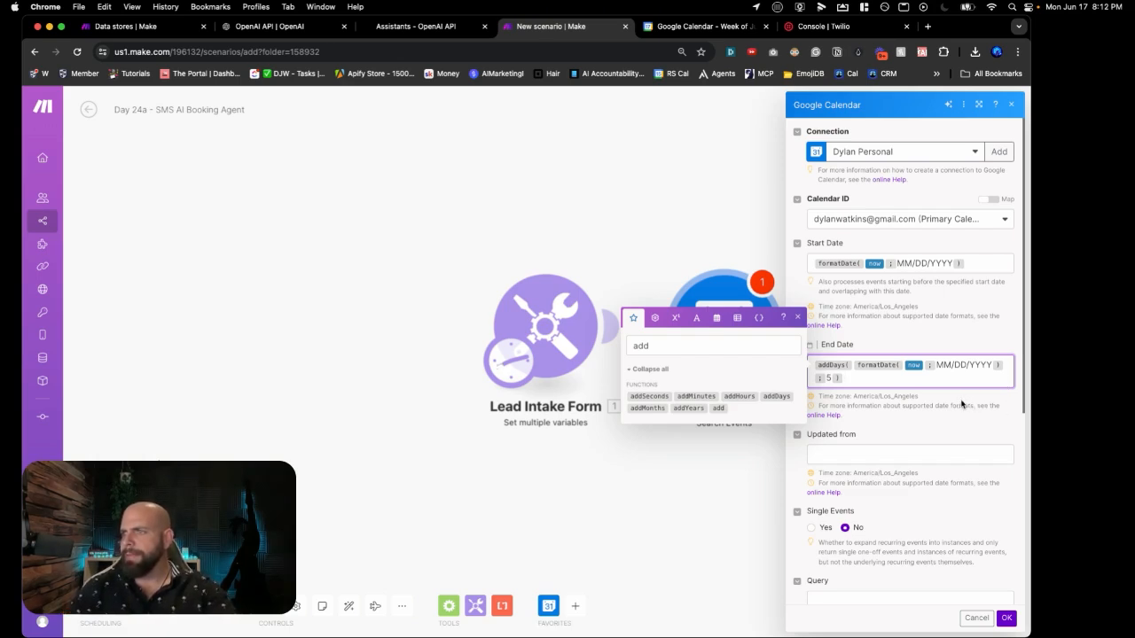
Step: Set Single Events to Yes
scroll(961, 408, down, 2)
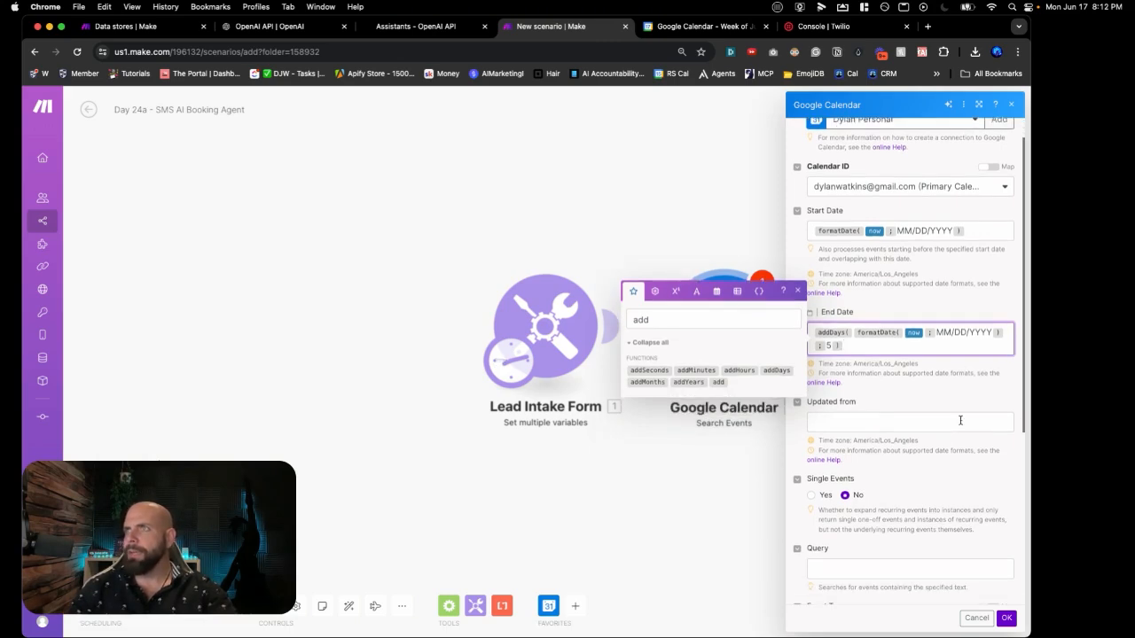
scroll(961, 420, down, 4)
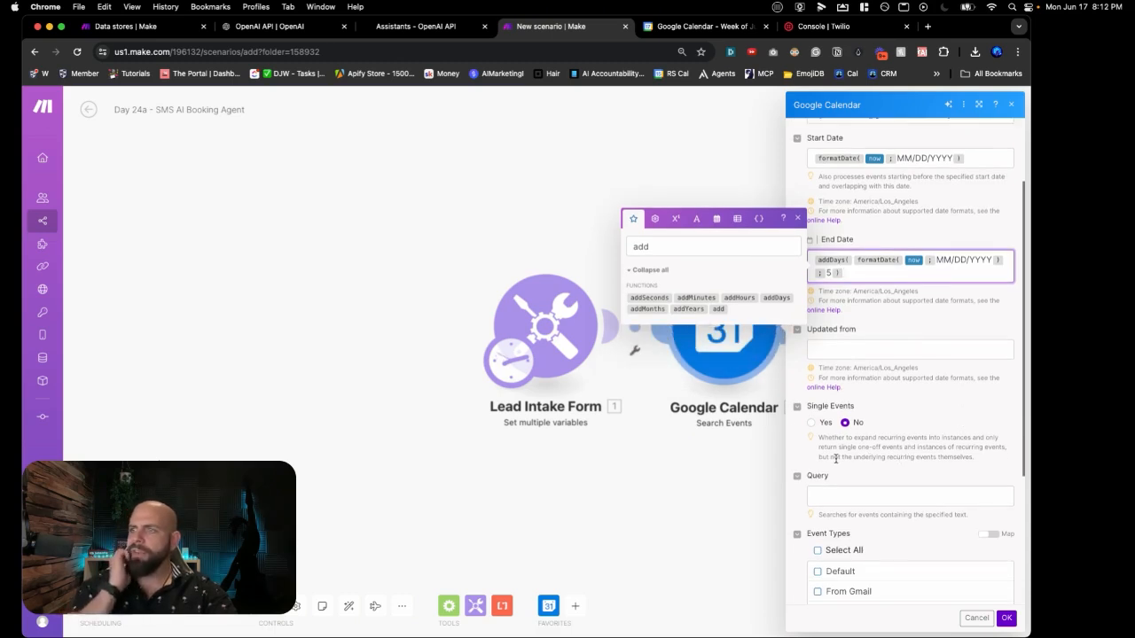
click(821, 429)
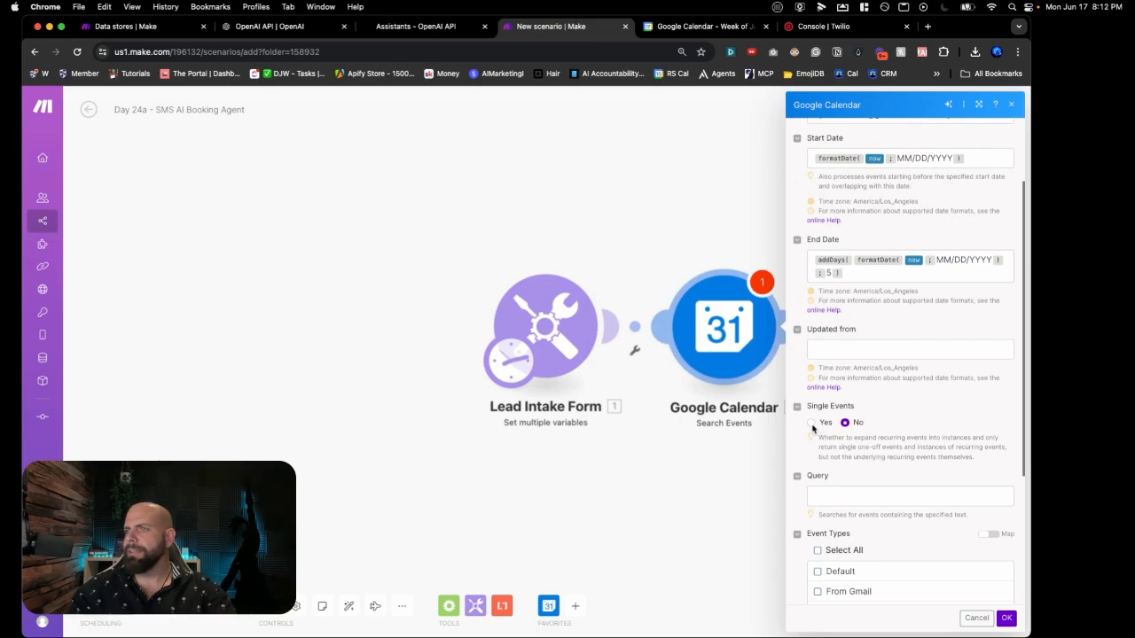
click(810, 423)
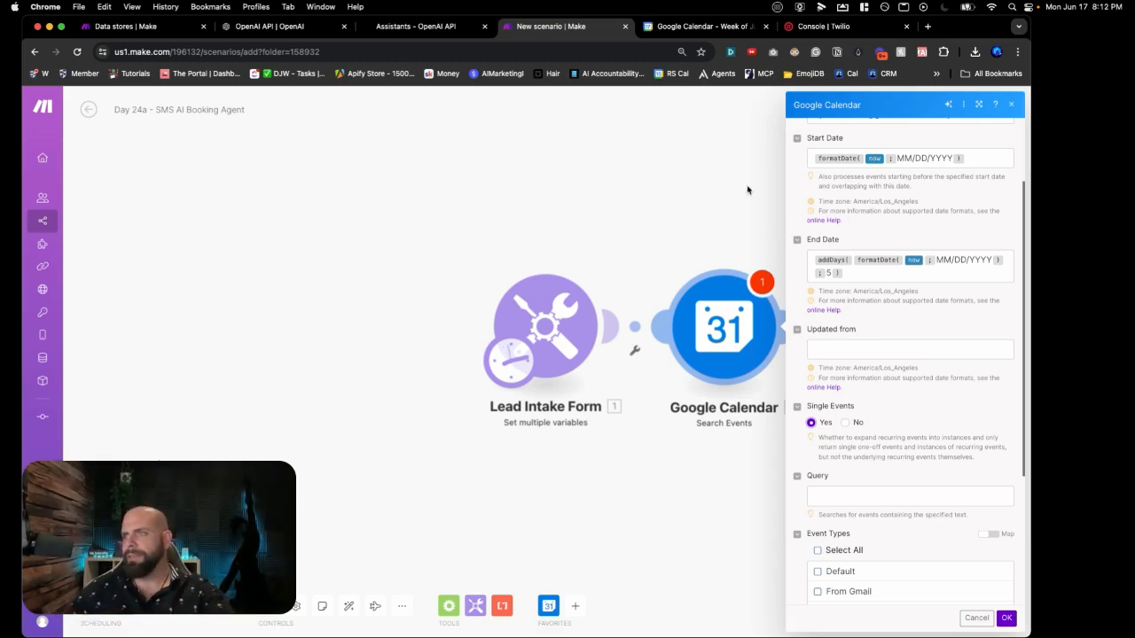
Step: Copy the Tuesday event's title Sales_Meeting_Availablity from Google Calendar and return to Make
click(685, 31)
click(536, 438)
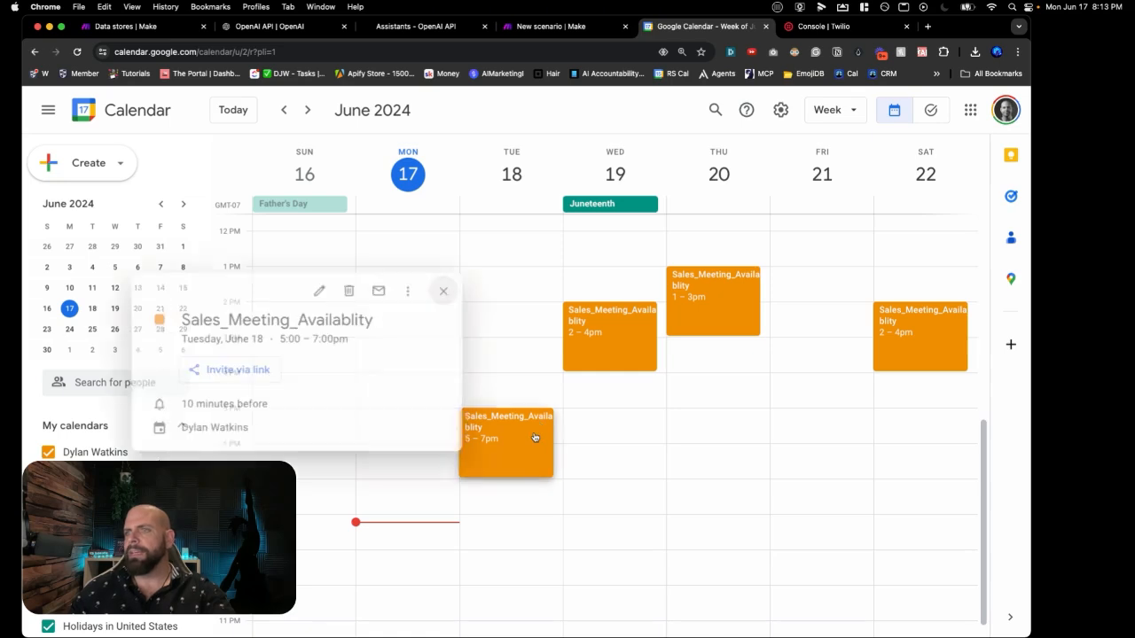
double_click(336, 321)
key(super+c)
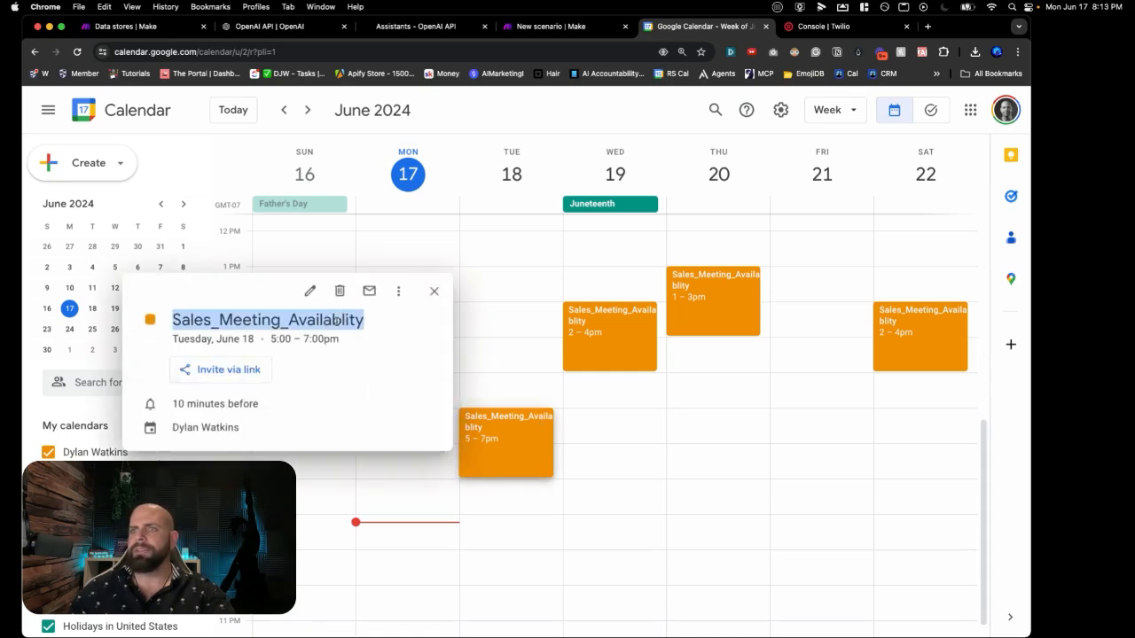
click(586, 30)
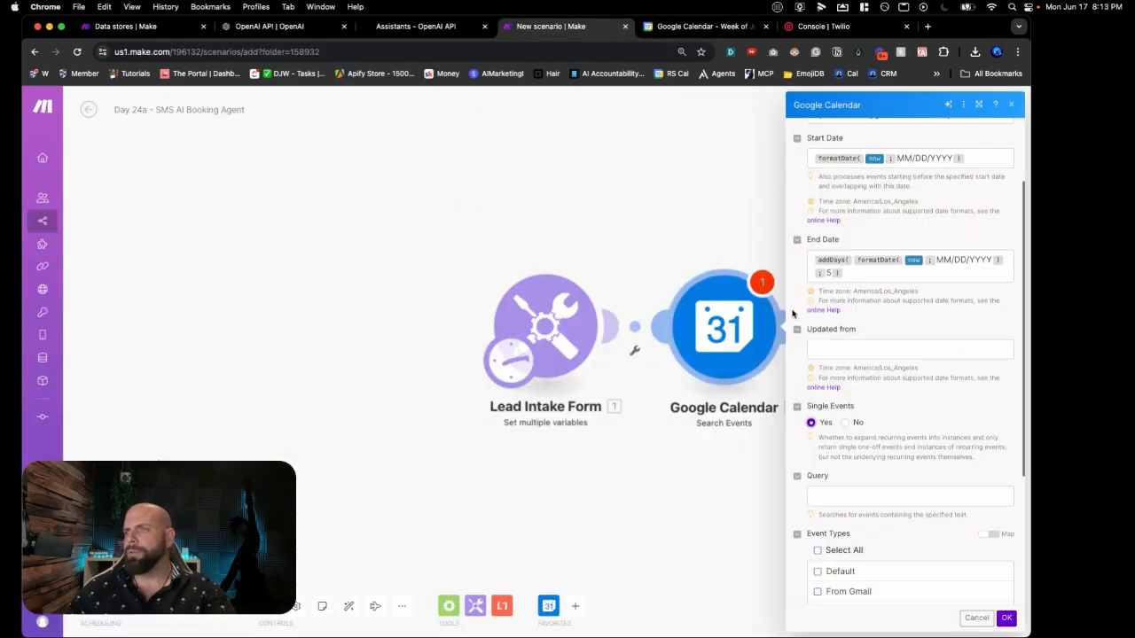
Step: Paste Sales_Meeting_Availablity into the Query field
click(843, 496)
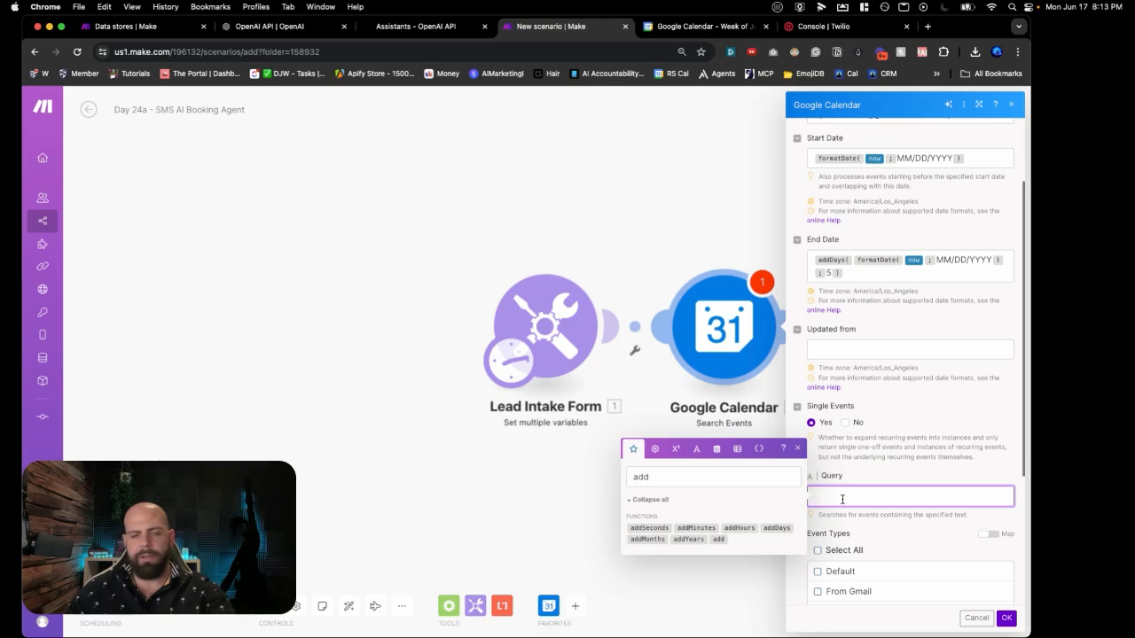
key(super+v)
click(907, 539)
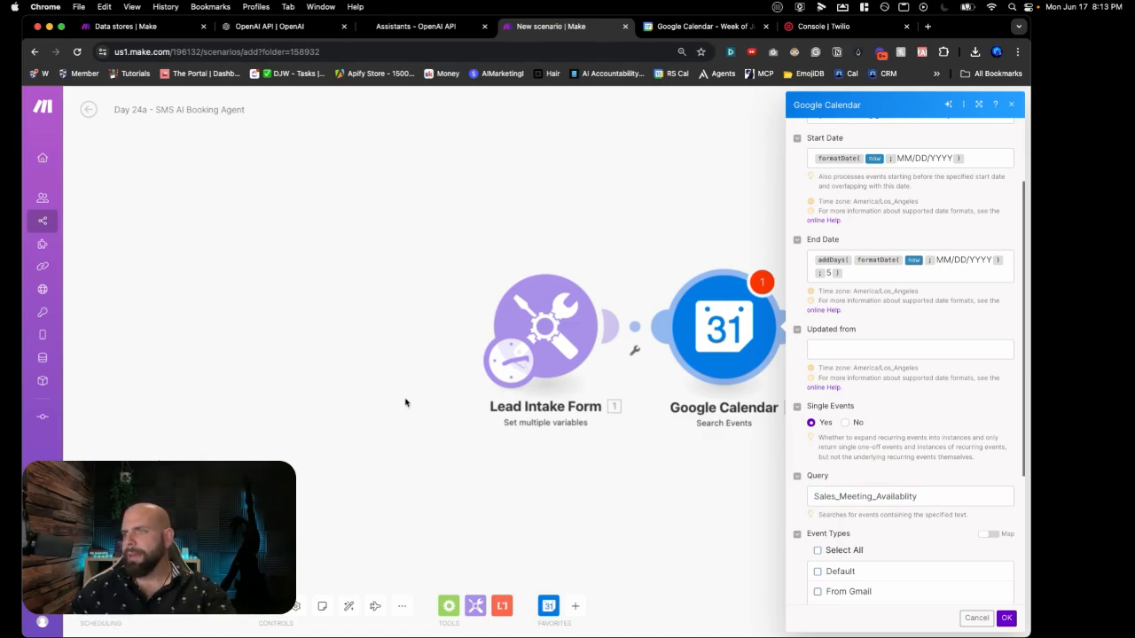
Step: Change the Limit from 10 to 5 and save the Search Events settings
scroll(821, 515, down, 1)
scroll(821, 514, down, 5)
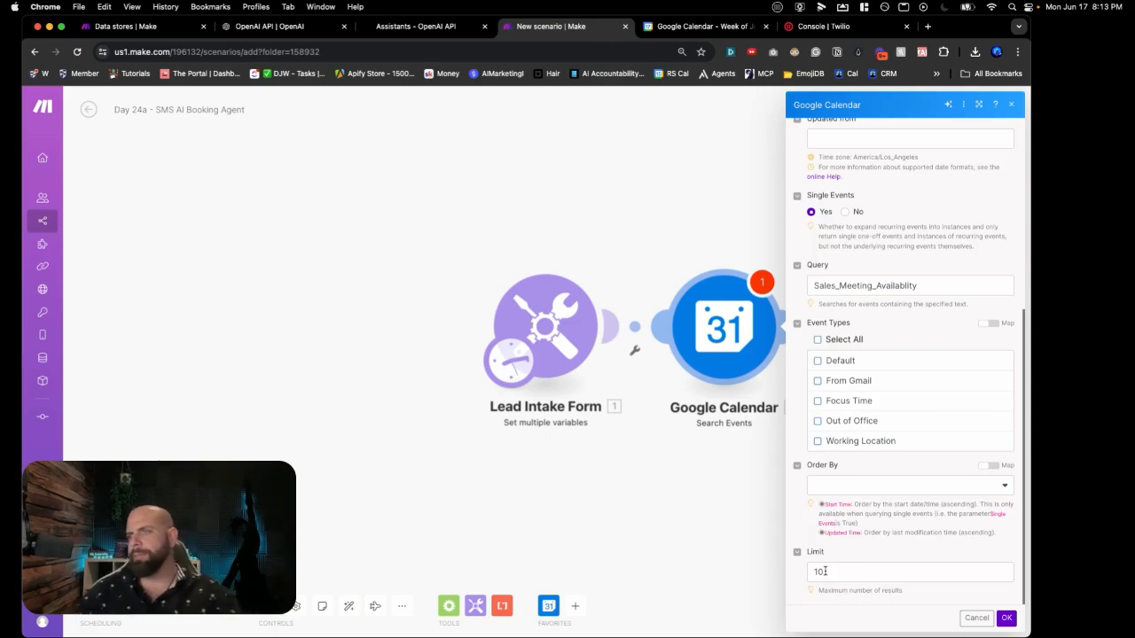
double_click(824, 571)
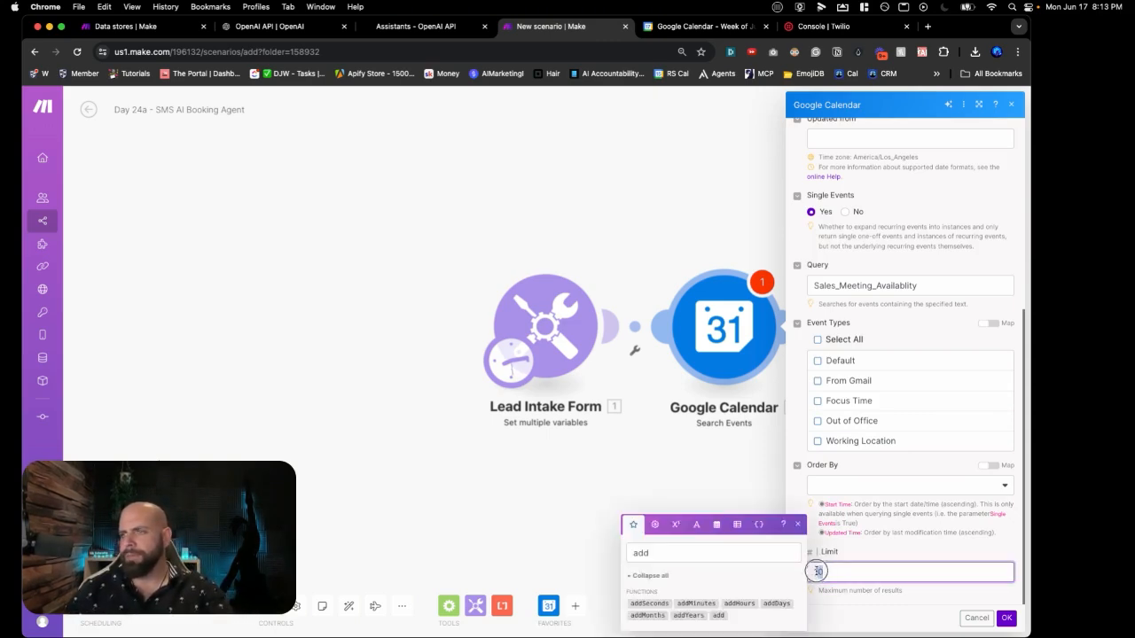
key(BackSpace)
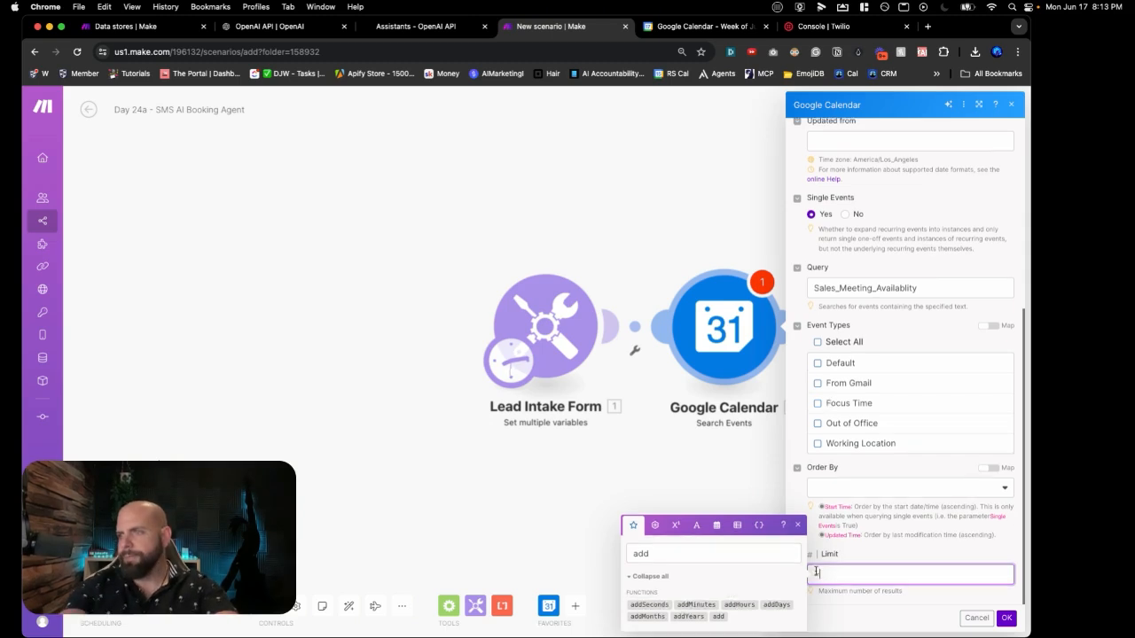
text(5)
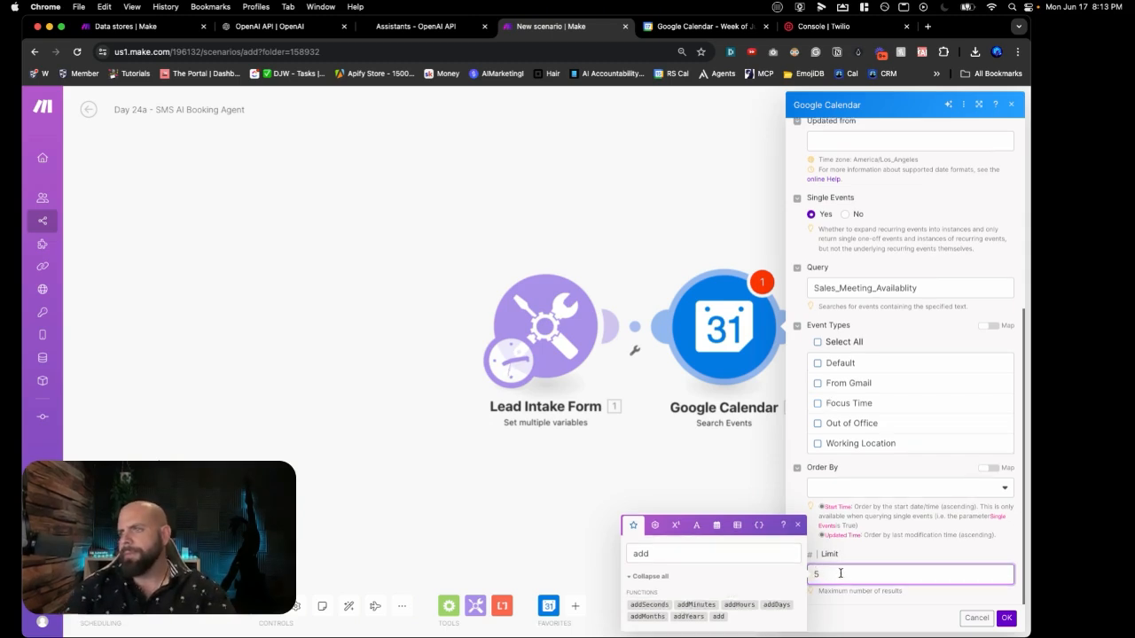
click(877, 605)
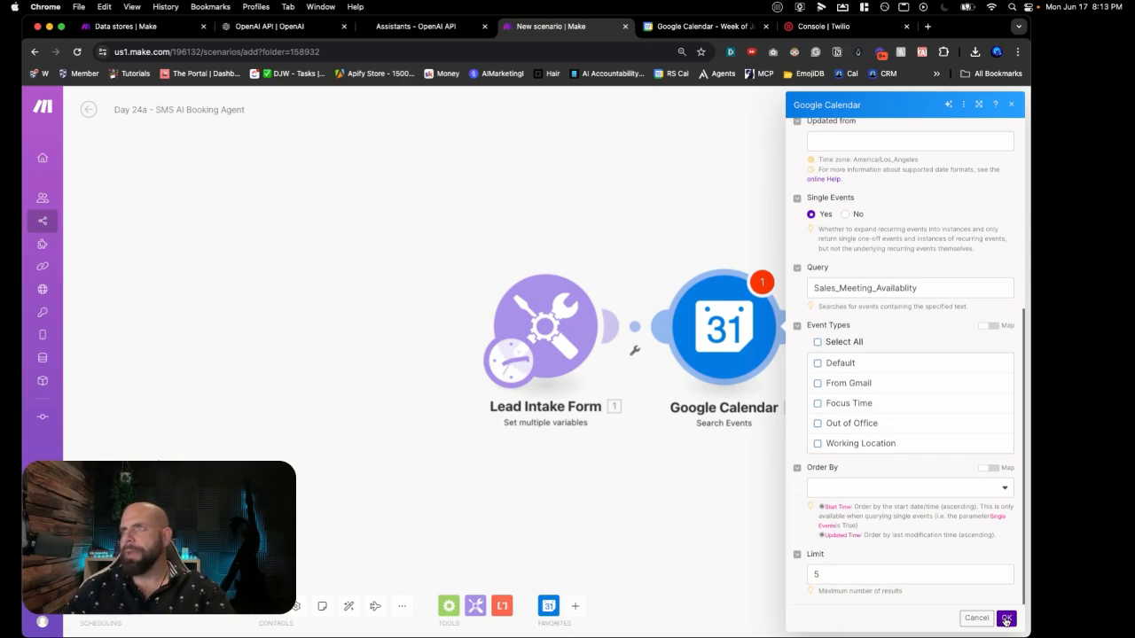
click(1005, 619)
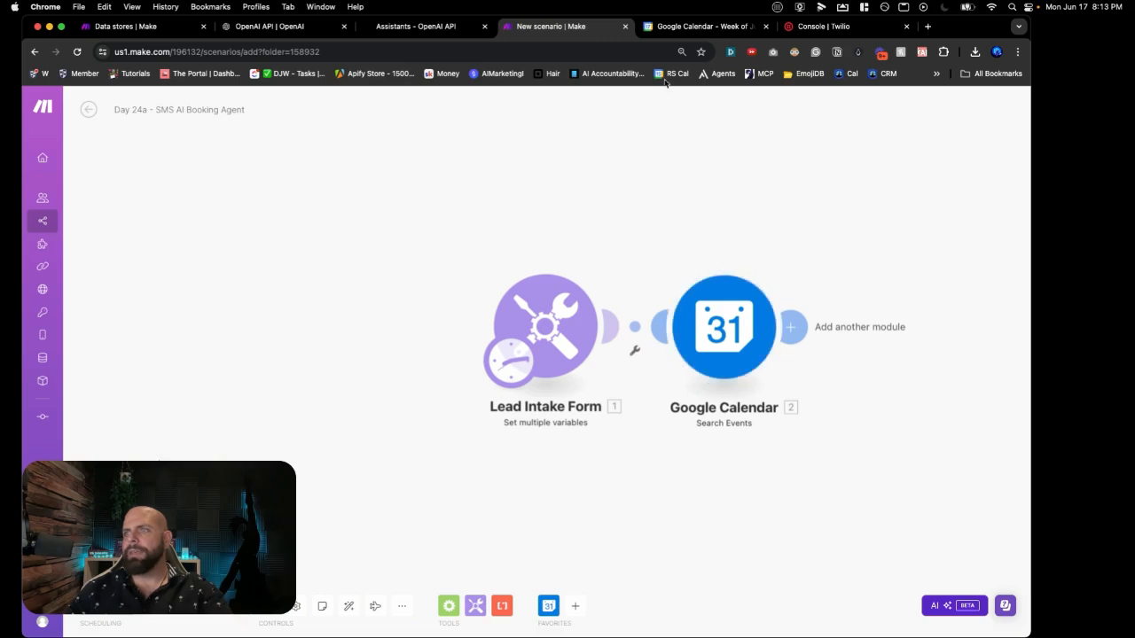
click(666, 30)
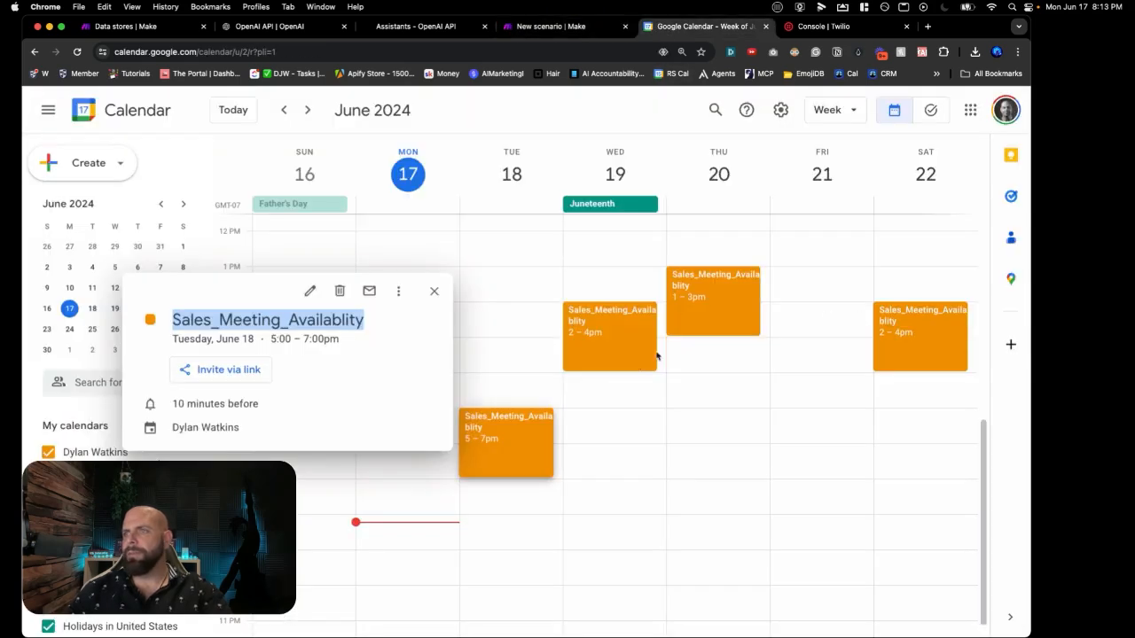
click(603, 29)
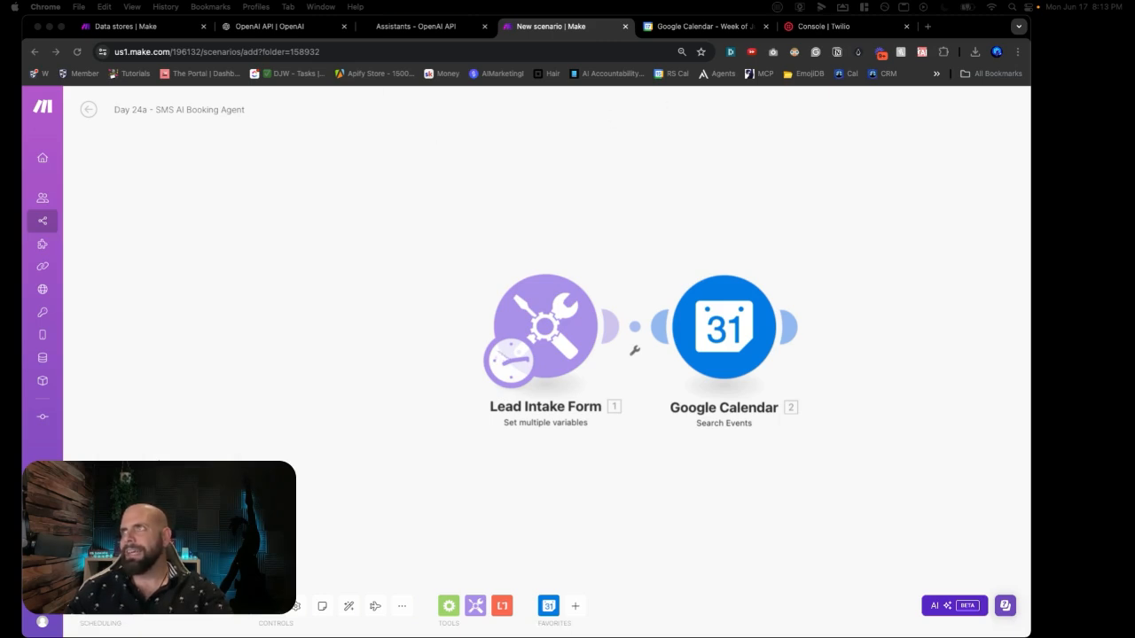
scroll(749, 397, right, 3)
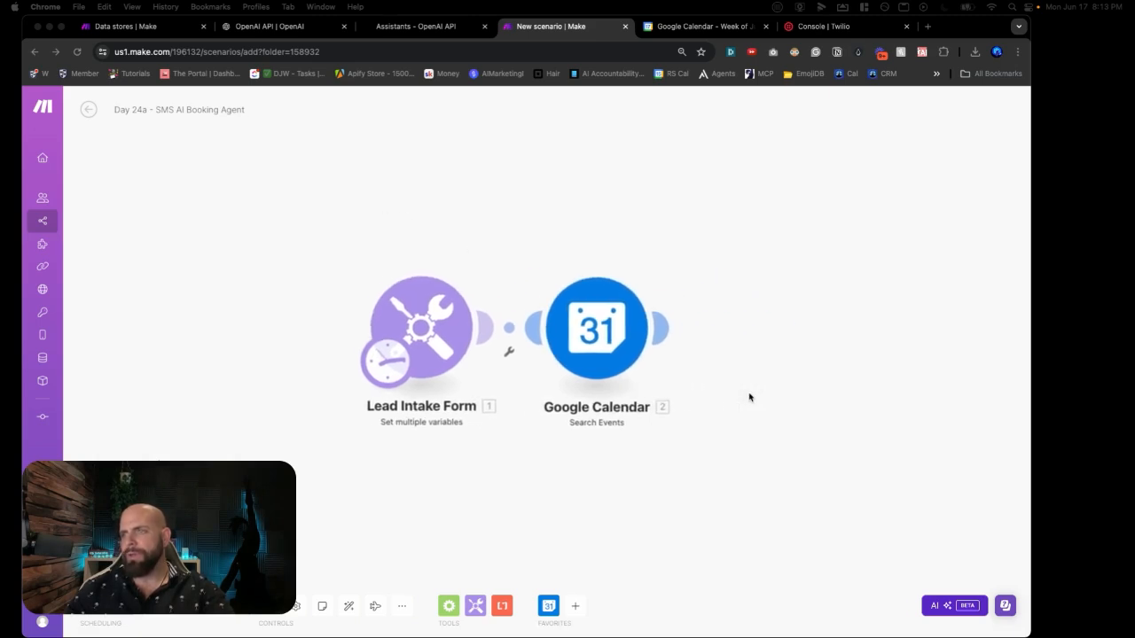
Step: Add a Tools Text aggregator after Search Events and open its Source Module list
click(745, 324)
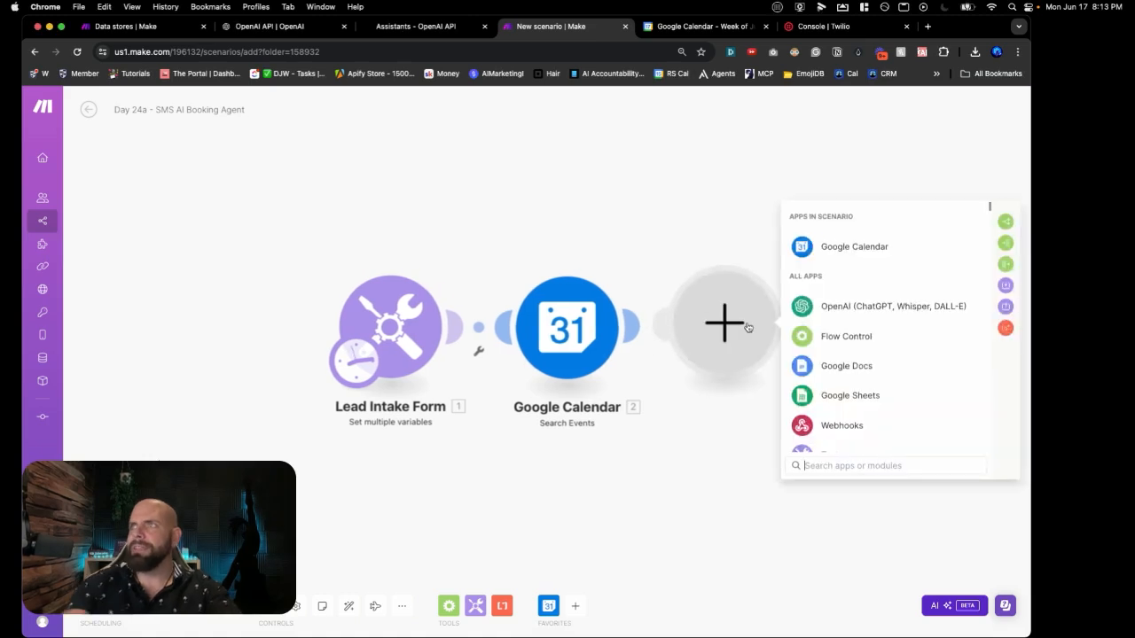
text(text)
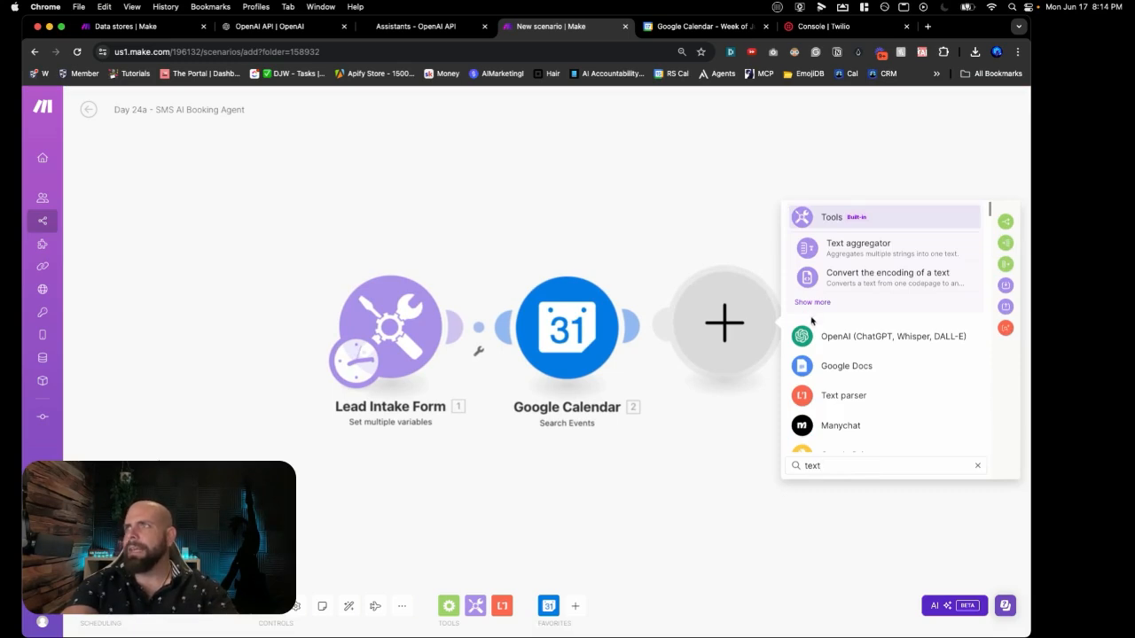
click(858, 248)
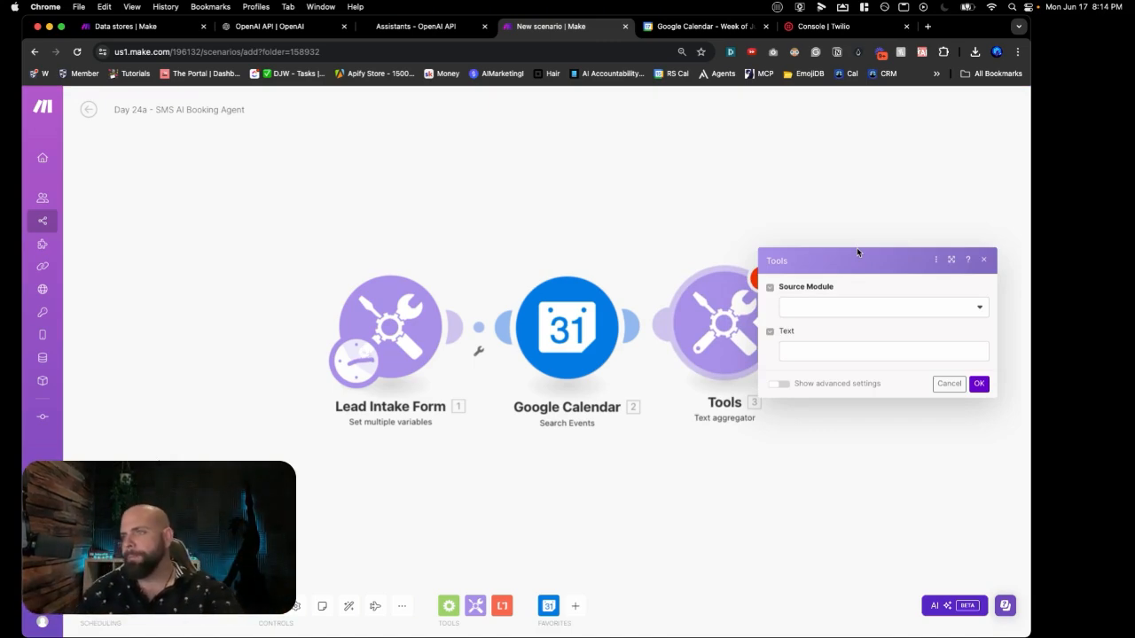
click(845, 309)
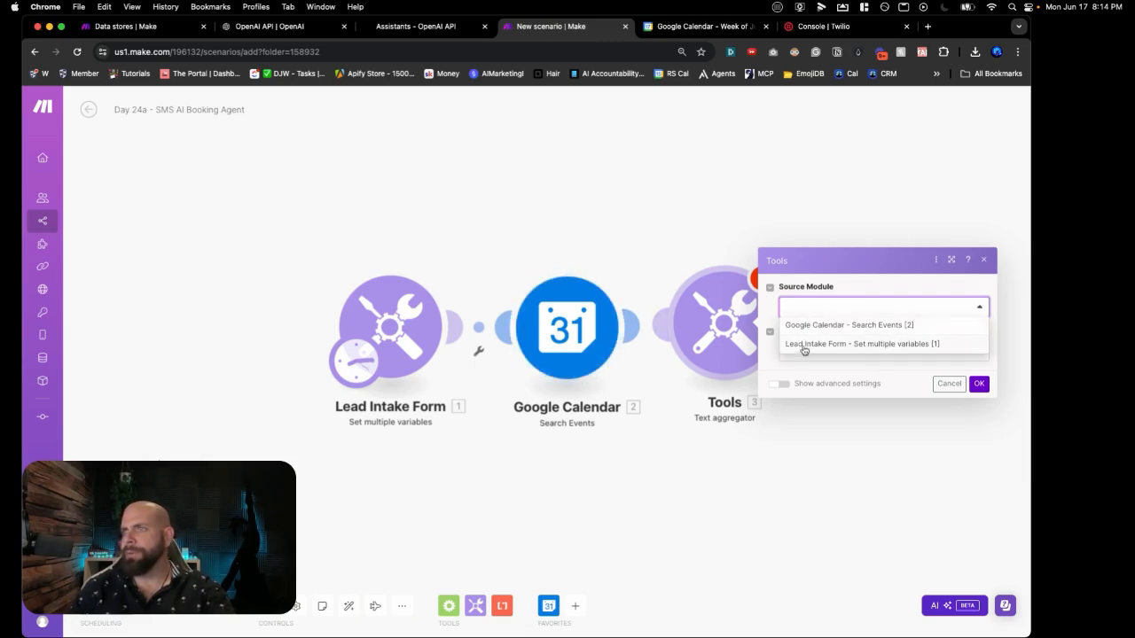
Step: Source the Text aggregator from Google Calendar - Search Events [2] and type 'Start Time:' as its text
click(809, 326)
click(804, 350)
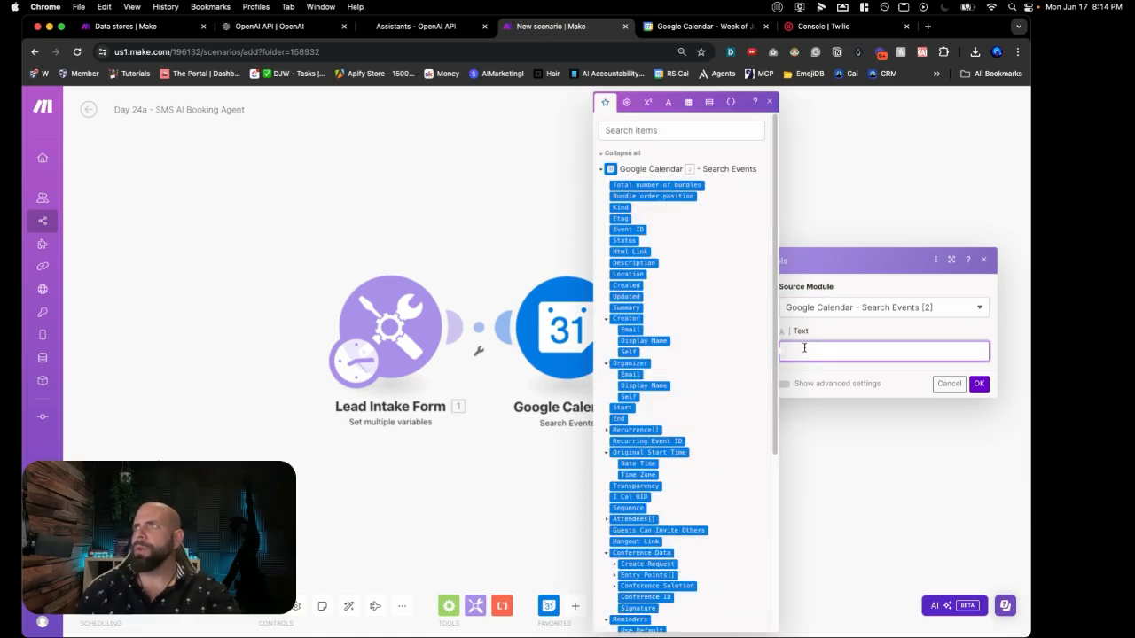
text(Start)
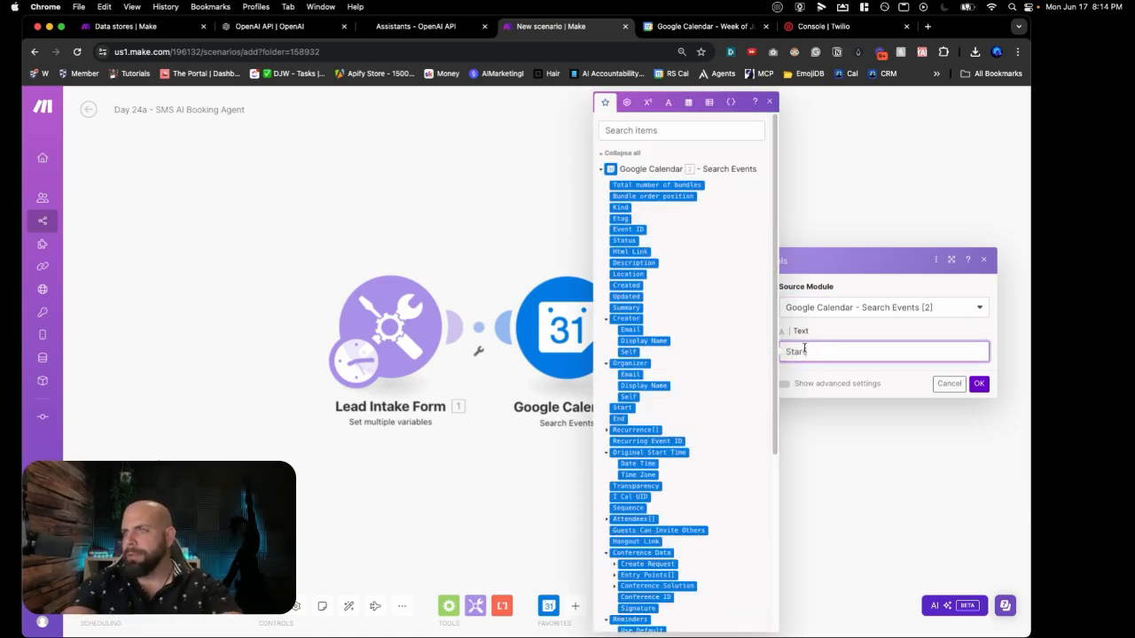
text( Time:)
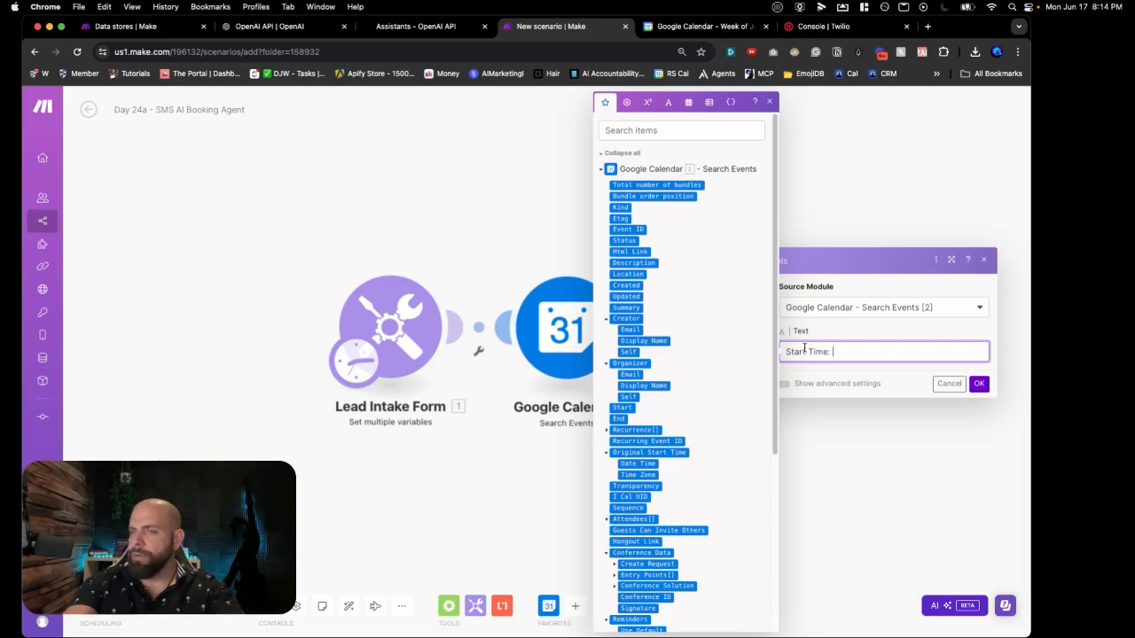
Step: Insert an empty formatDate function and move the 'Start Time:' label in front of it
click(647, 126)
text(form)
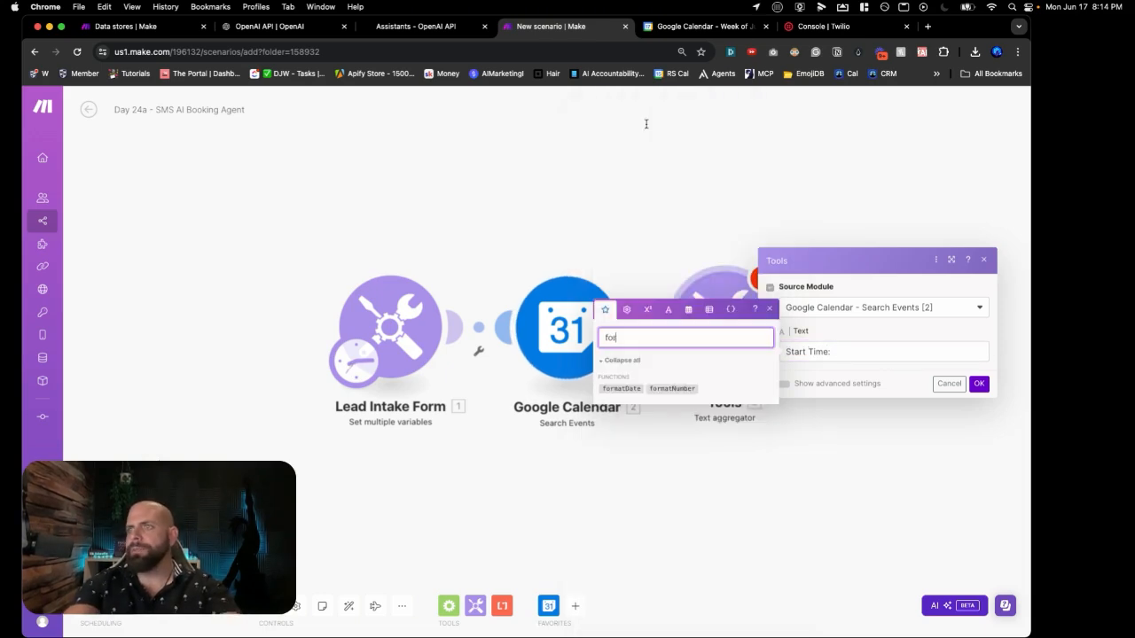
click(622, 388)
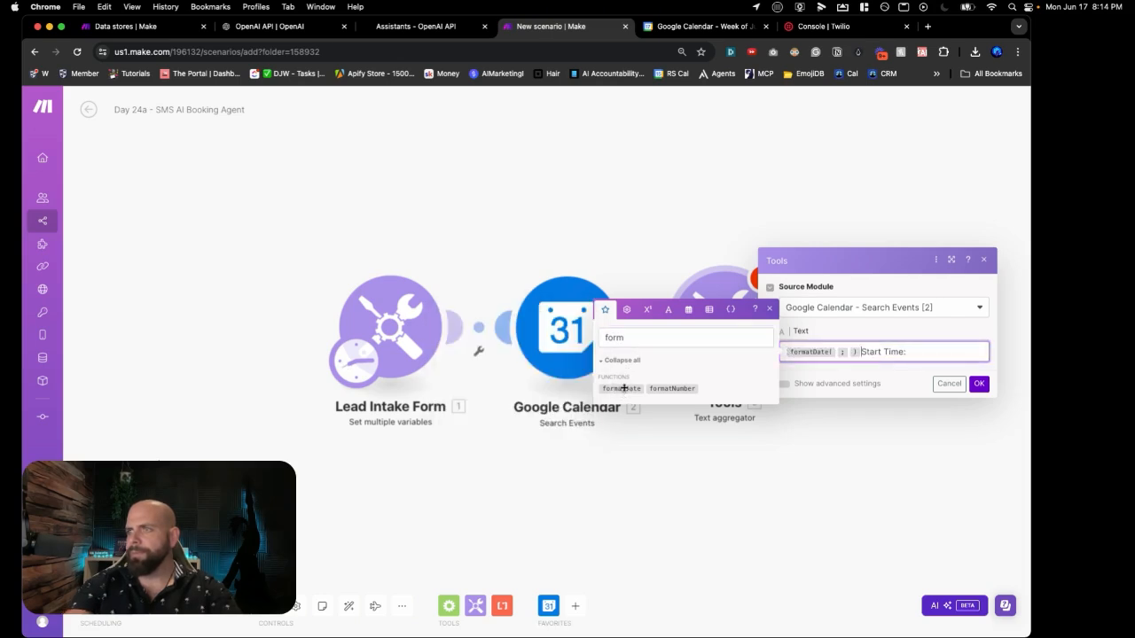
key(shift+Right)
key(shift+Right)
key(shift+Right)
key(shift+Right)
key(shift+Right)
key(shift+Right)
key(shift+Right)
key(shift+Right)
key(shift+Right)
key(shift+Right)
key(shift+Right)
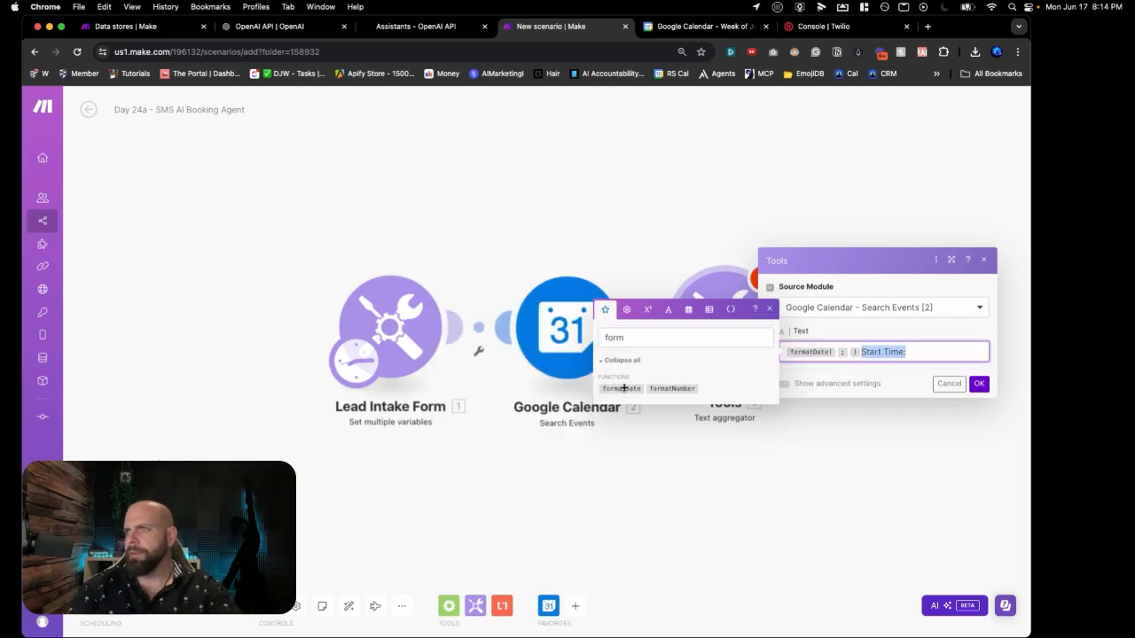
key(super+x)
key(Home)
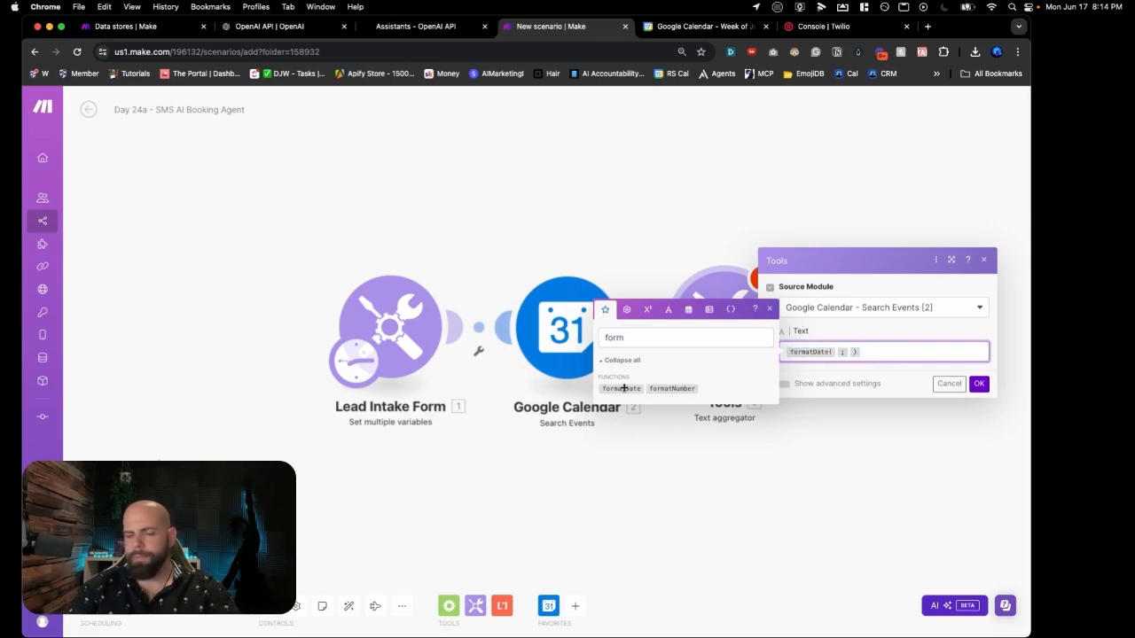
key(super+v)
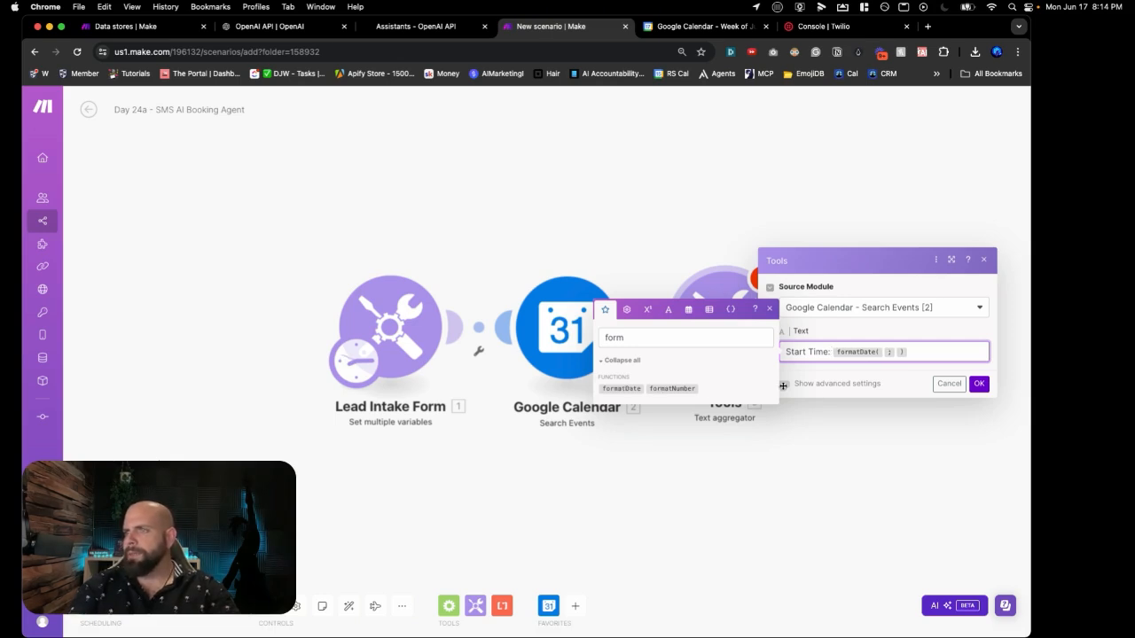
click(920, 352)
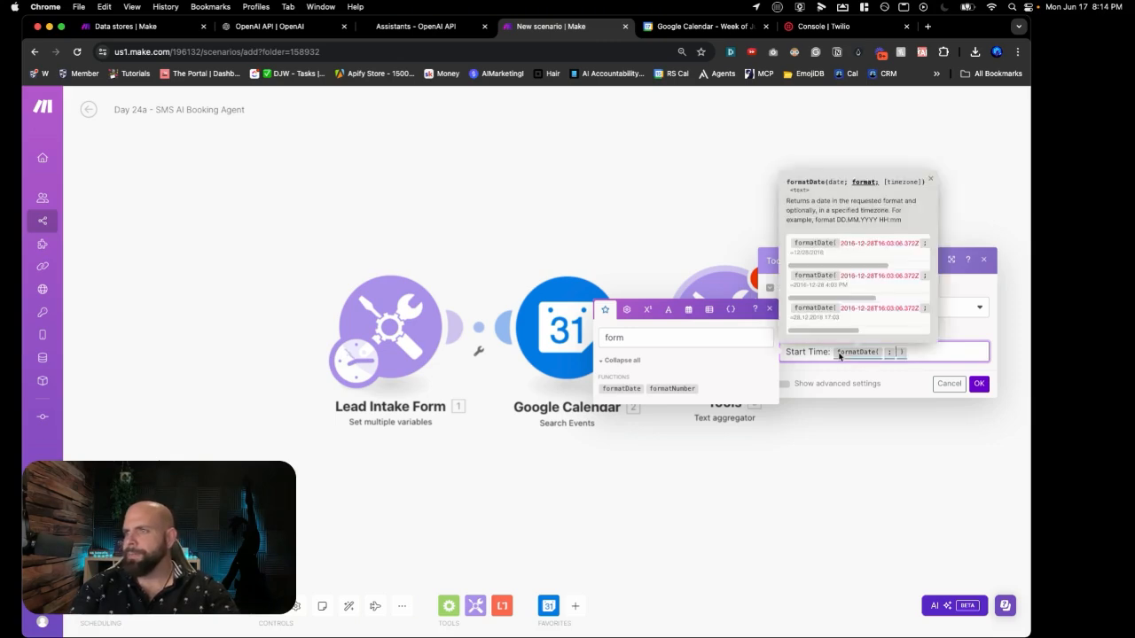
mouse_move(843, 354)
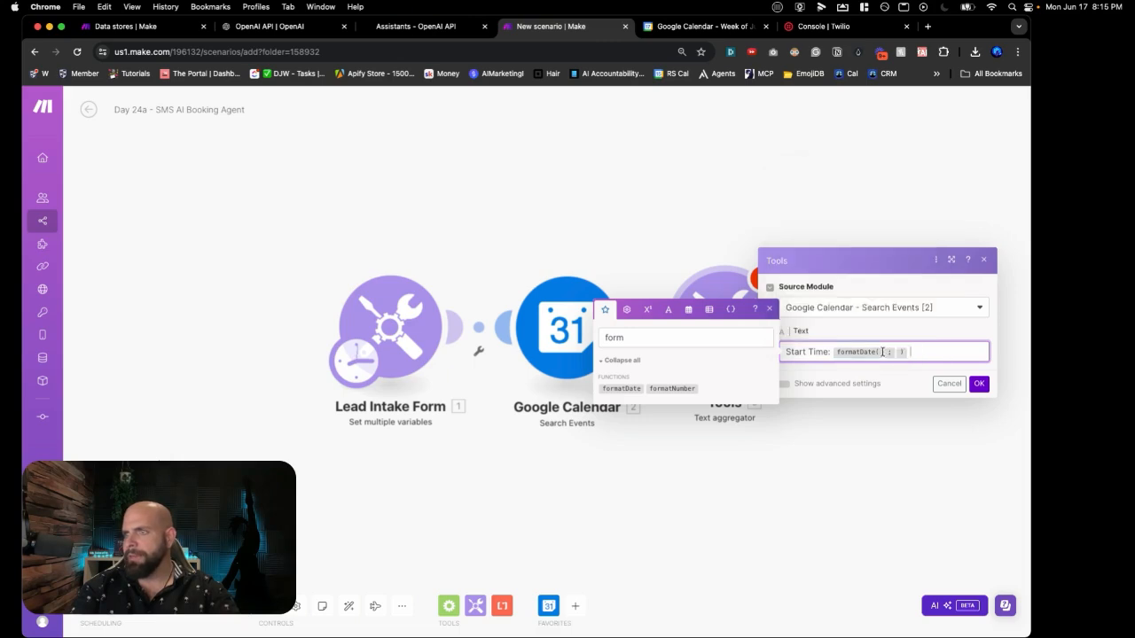
click(768, 313)
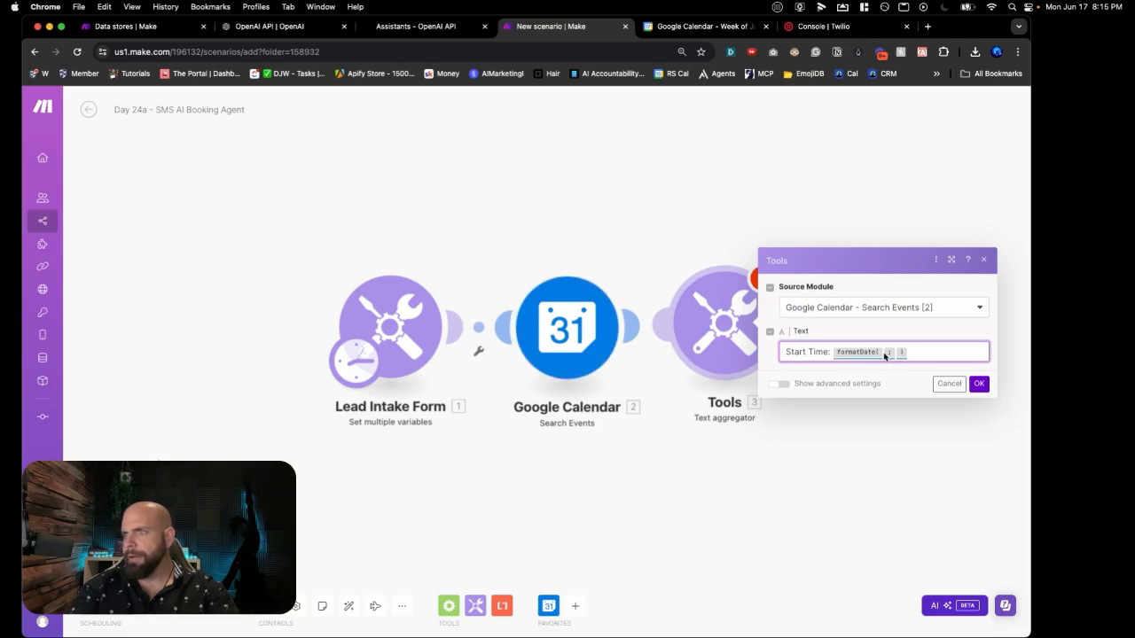
Step: Save the Text aggregator settings and run the scenario once despite the warning
click(977, 384)
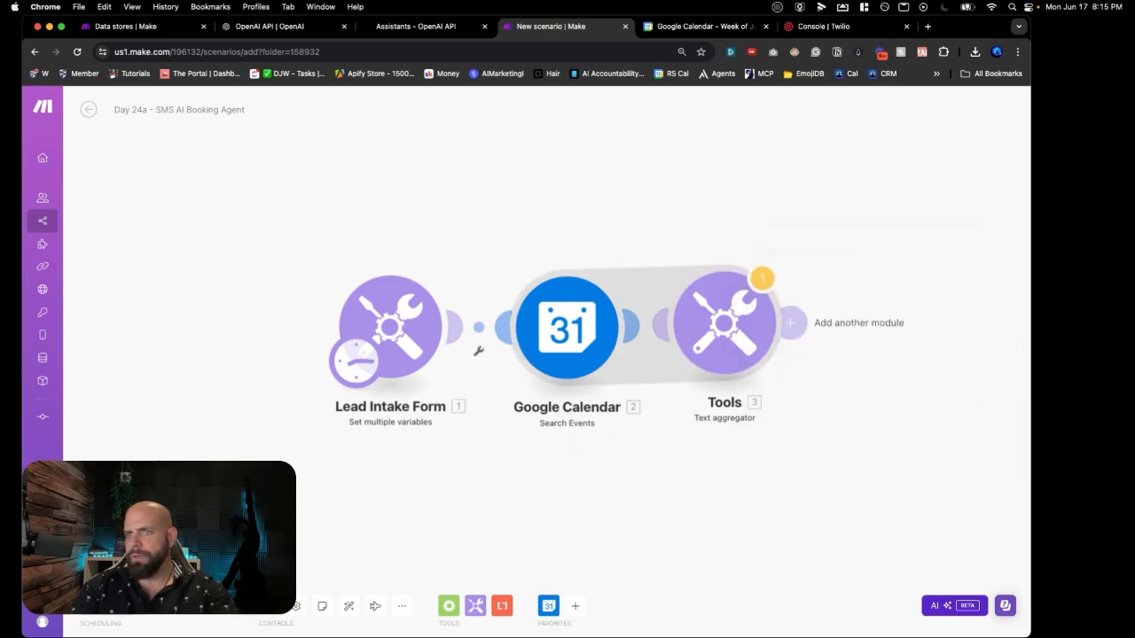
click(117, 573)
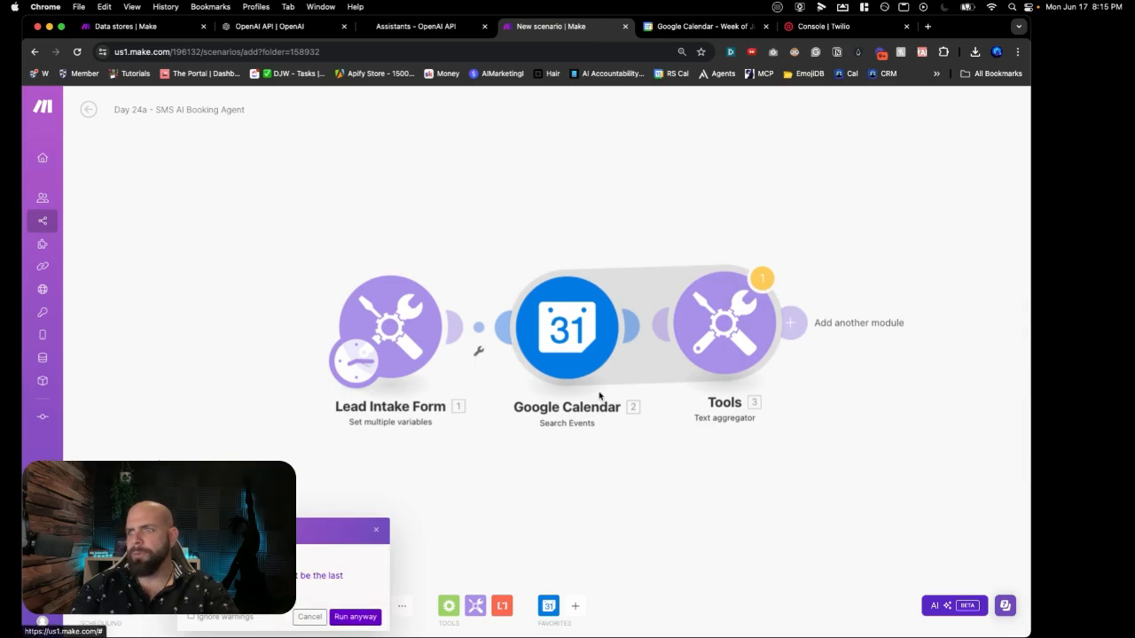
click(355, 616)
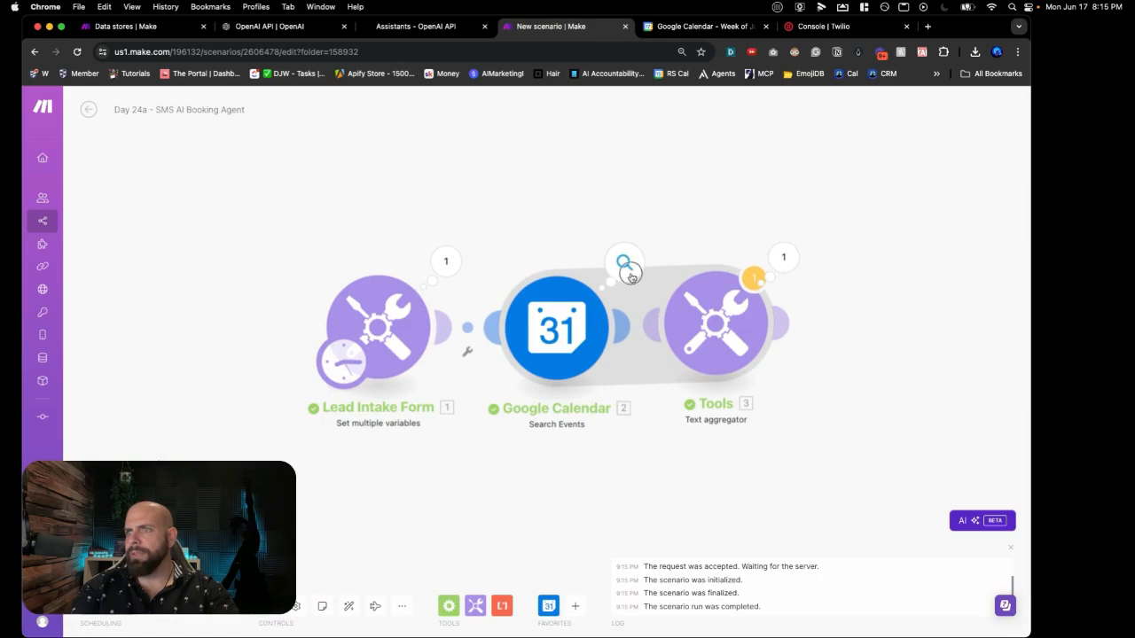
Step: Review the three Sales_Meeting_Availability bundles from Search Events, then reopen the Text aggregator settings
click(624, 262)
scroll(715, 349, down, 5)
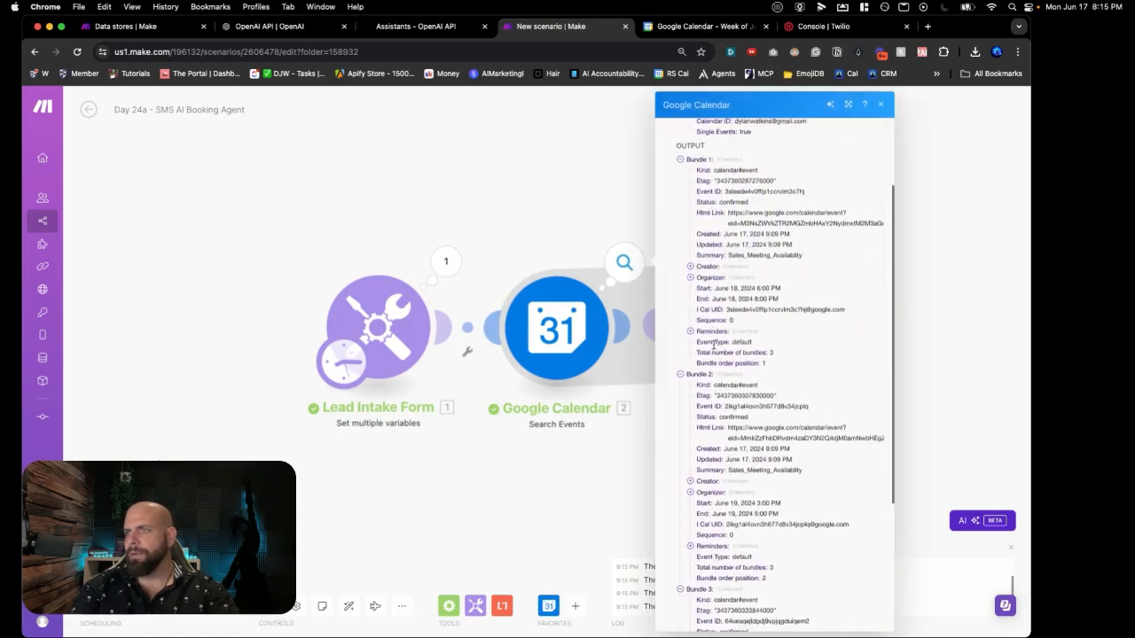
scroll(715, 348, down, 5)
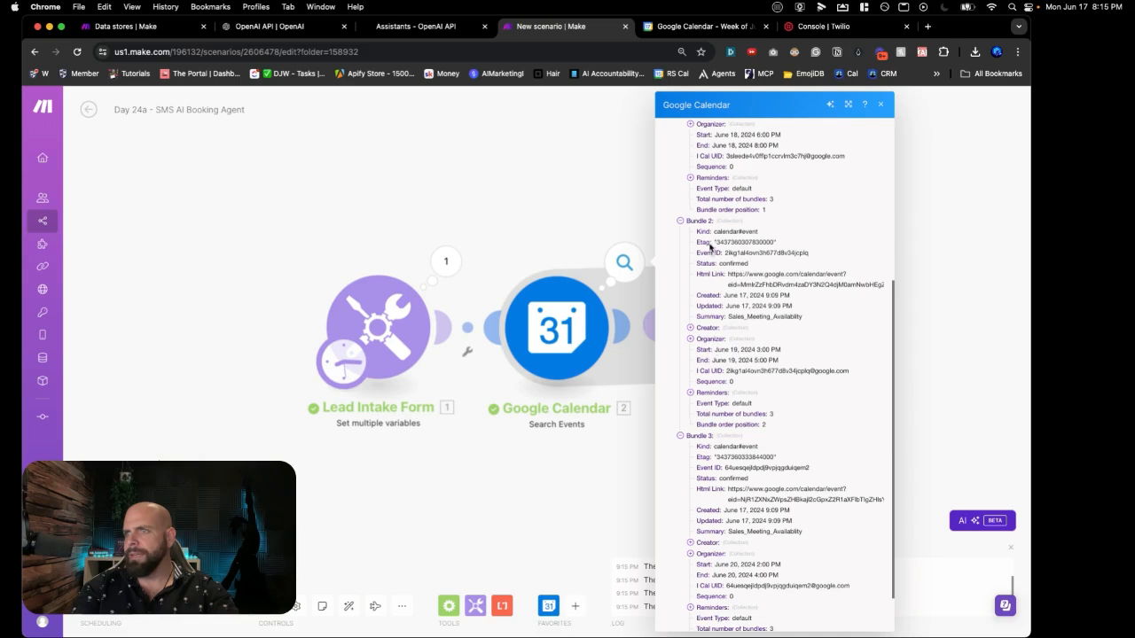
drag(711, 238, 767, 578)
scroll(767, 412, down, 2)
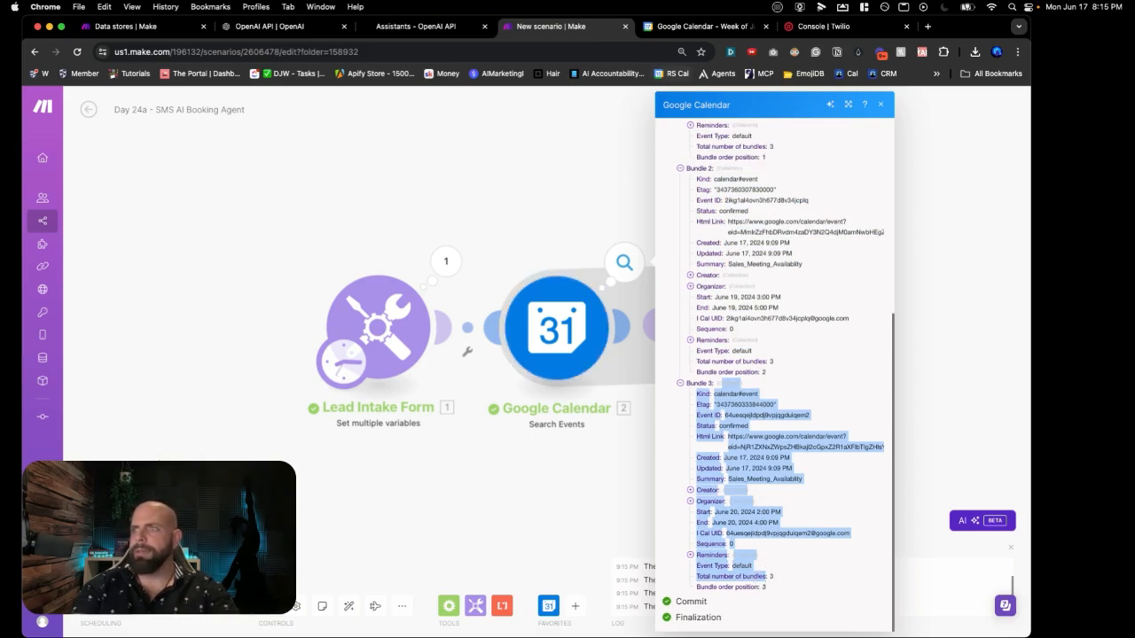
click(658, 25)
click(572, 26)
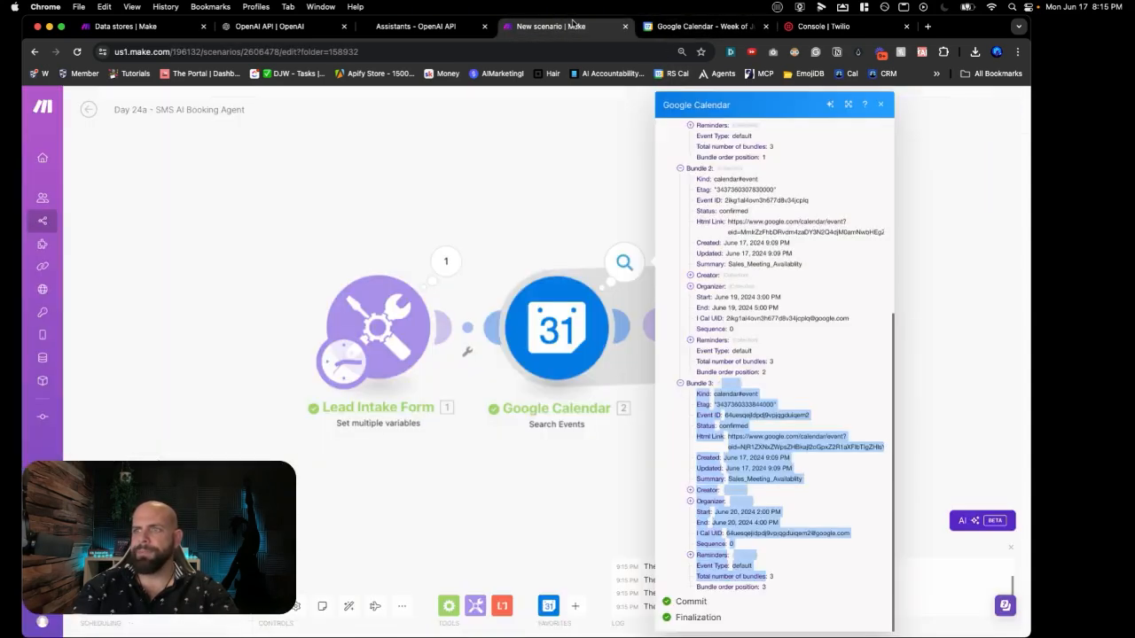
click(600, 459)
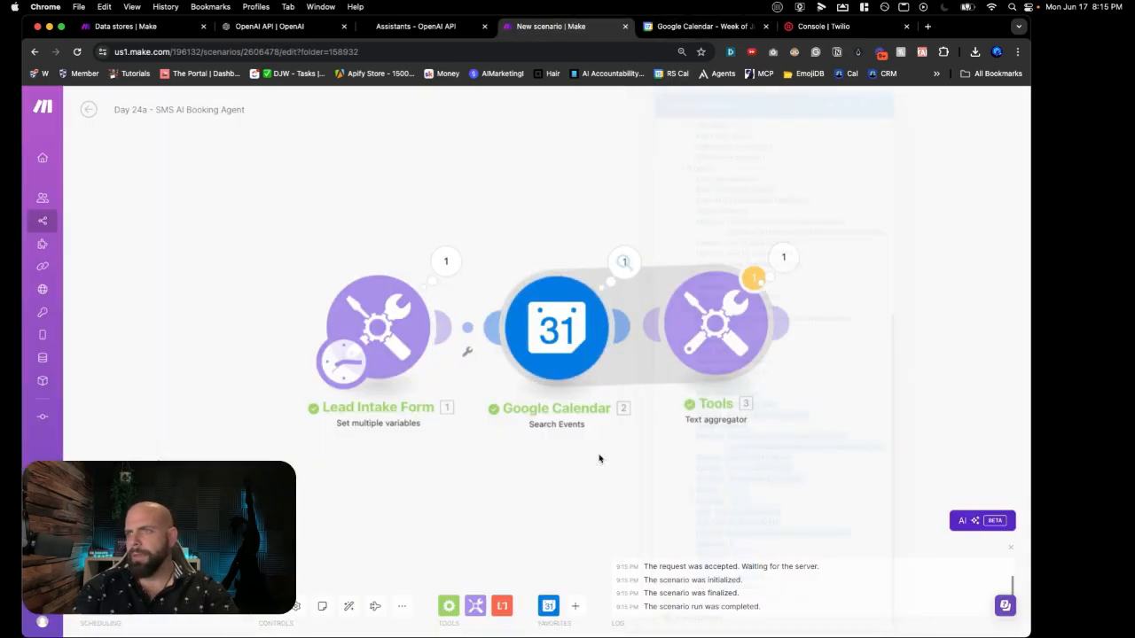
click(715, 355)
Step: Format the event's 2. Start as YYYY-MM-DD hh:mm A and add an 'End Time' label
click(904, 352)
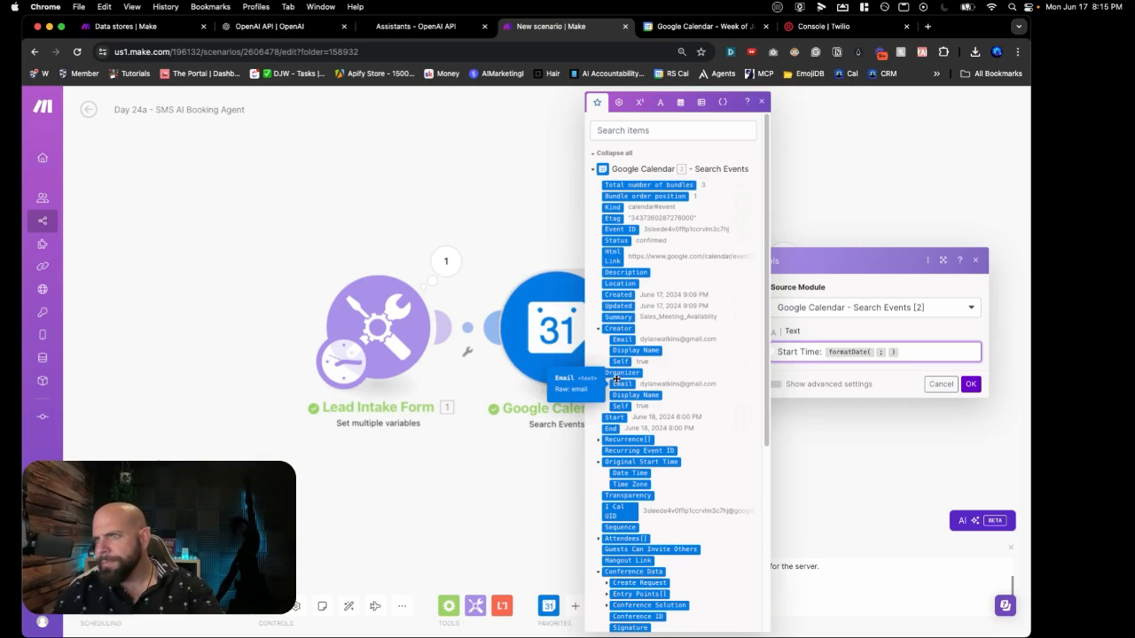
scroll(621, 367, down, 3)
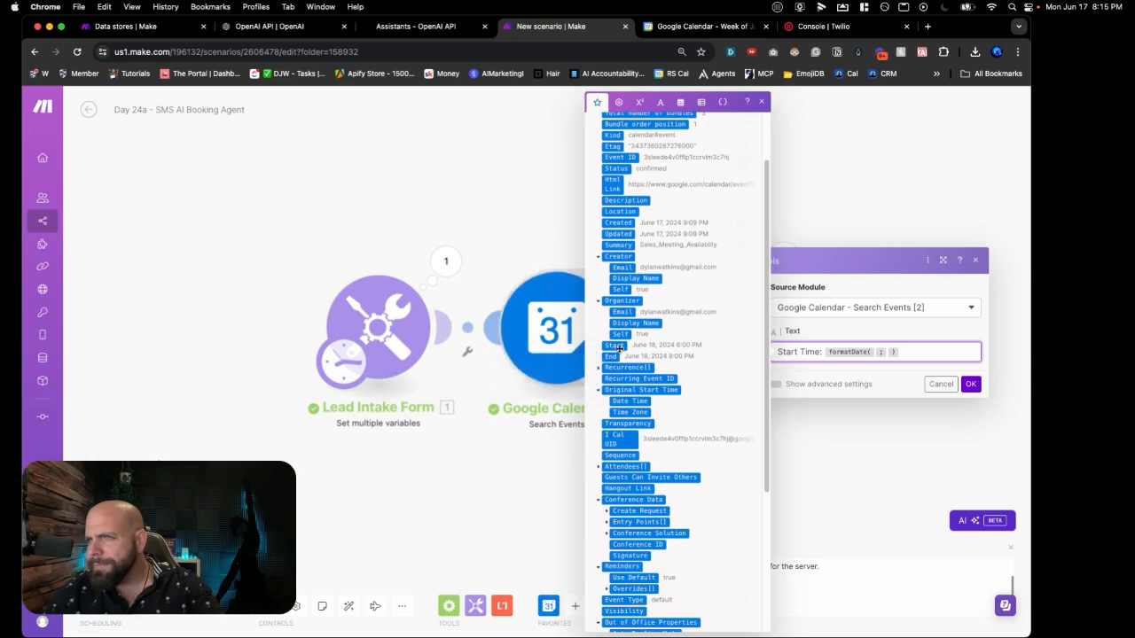
click(613, 345)
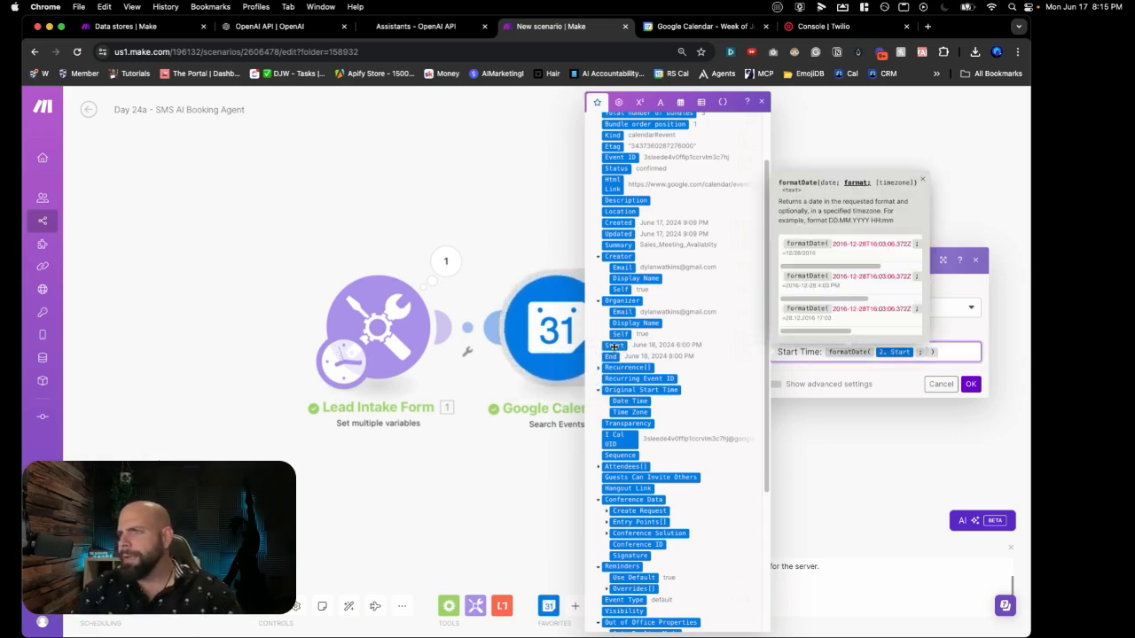
text(YYYY)
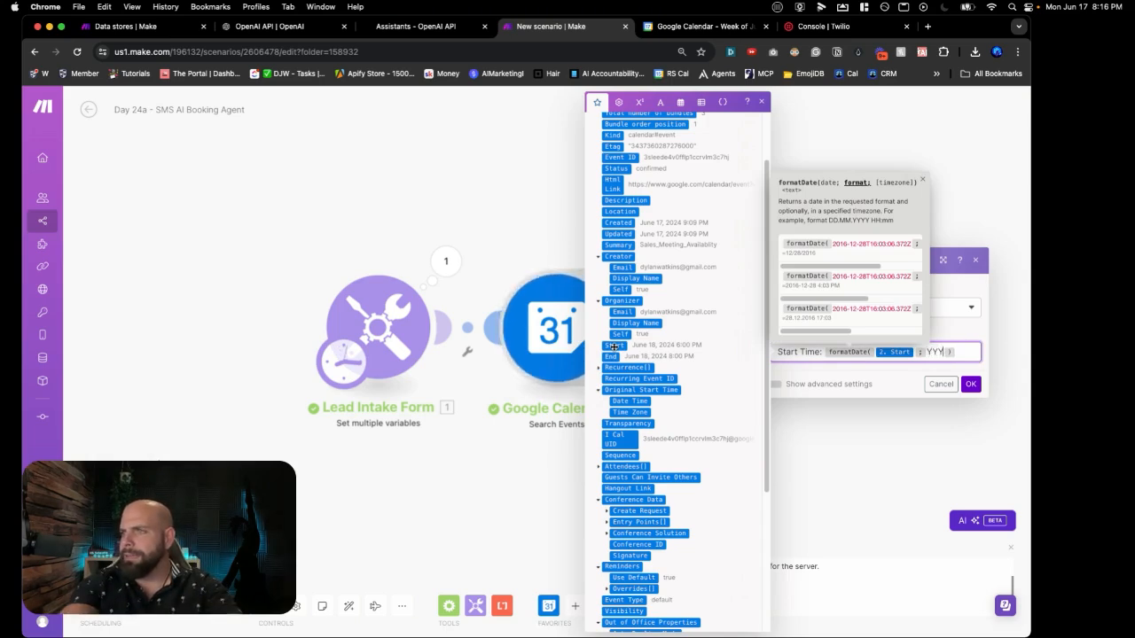
text(-)
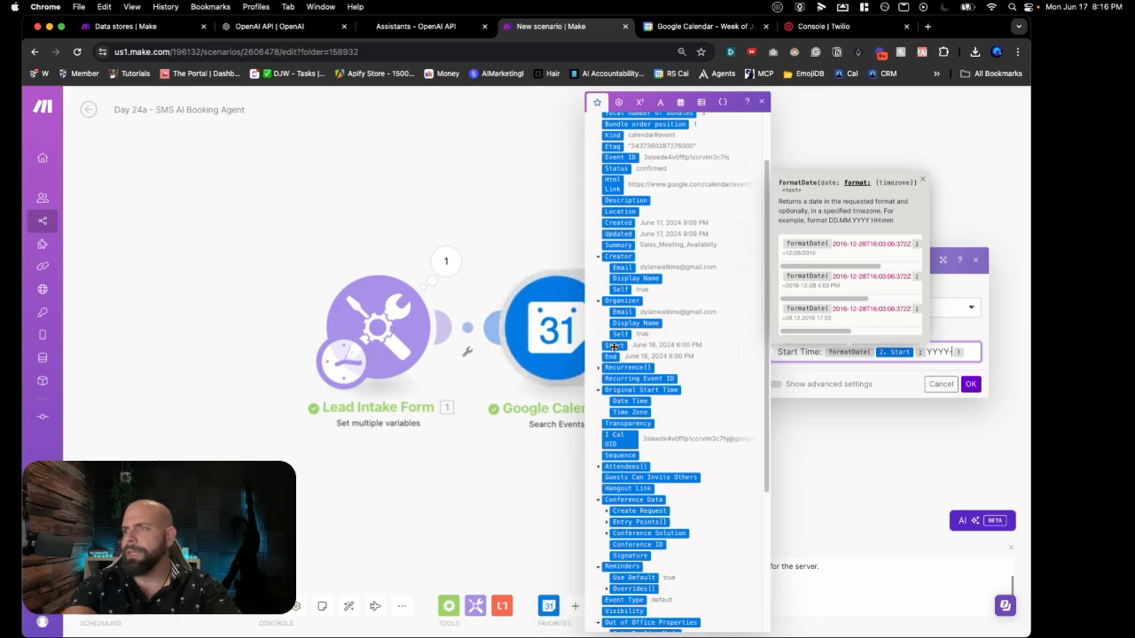
text(MM)
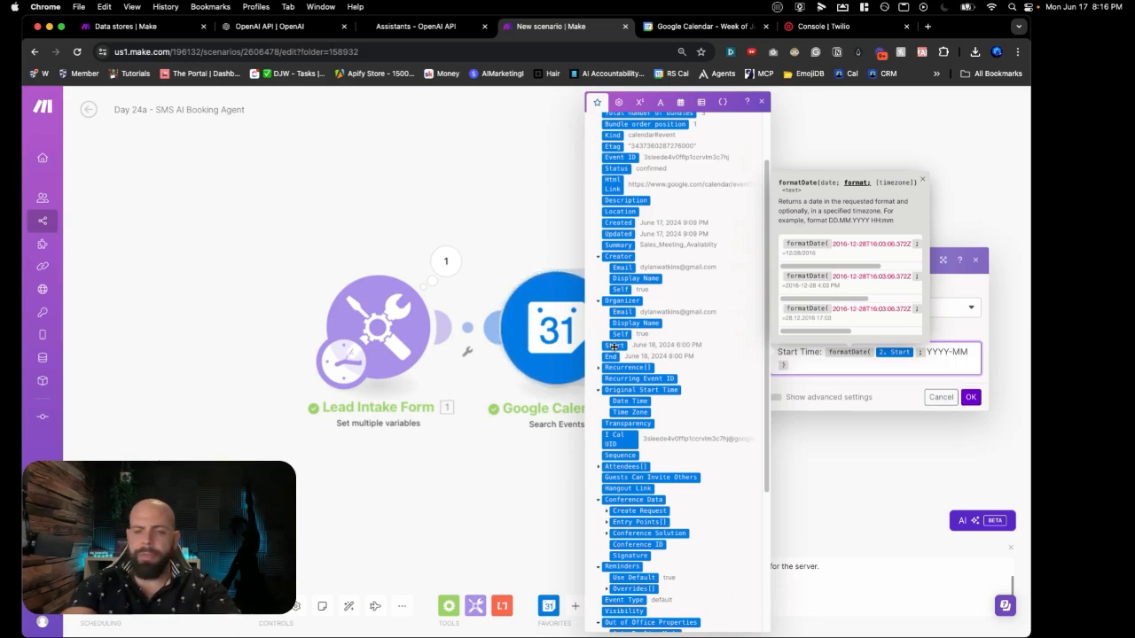
text(-DD)
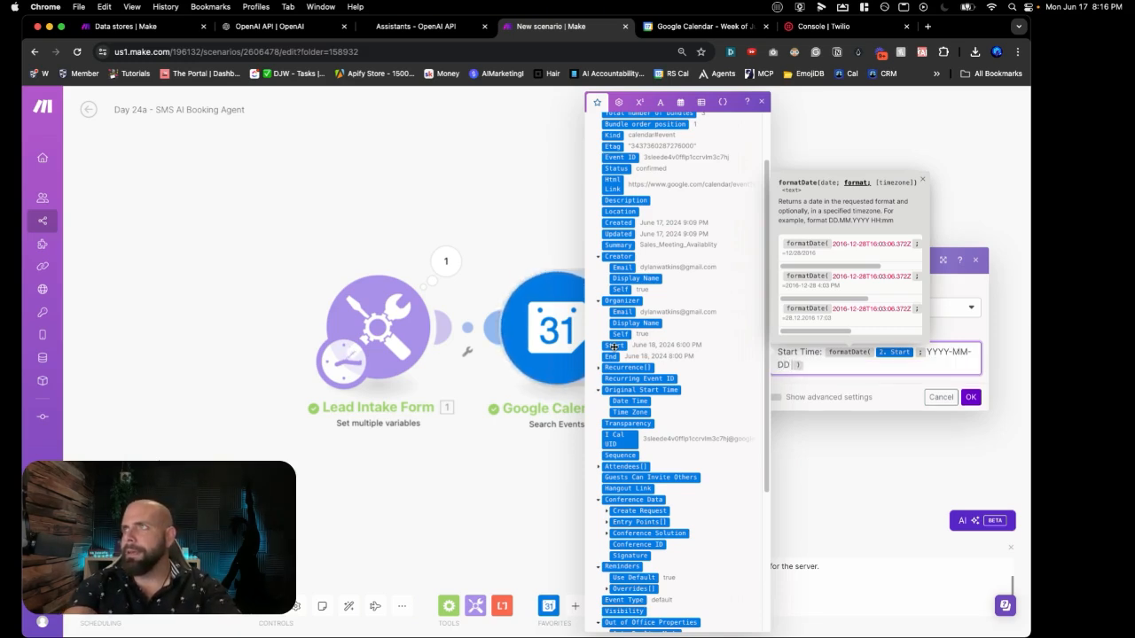
text( hh )
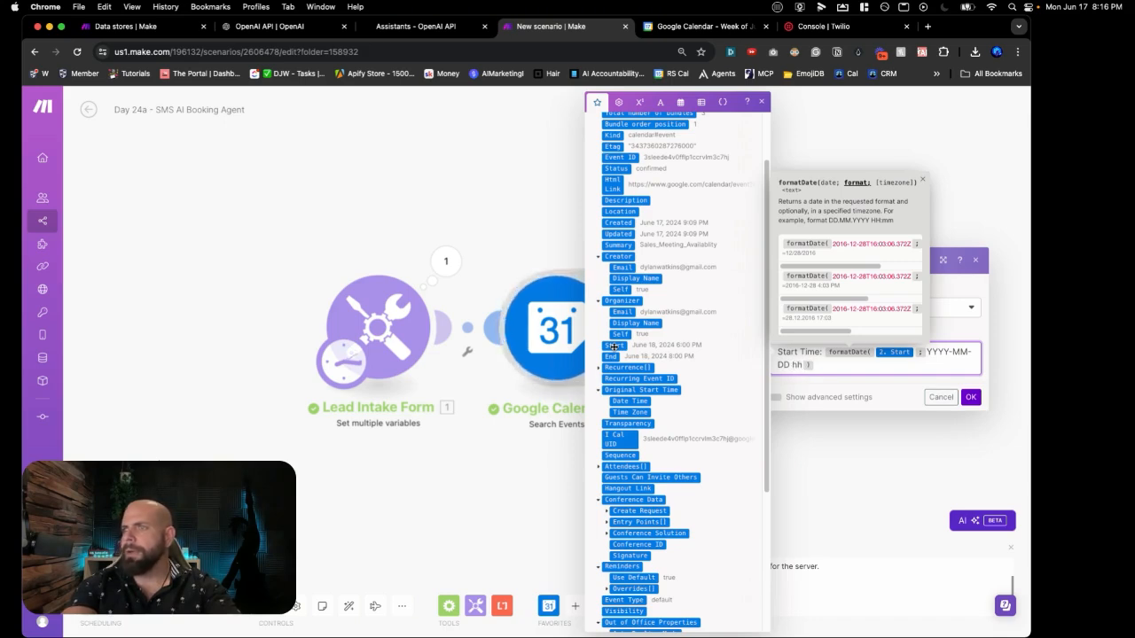
text(:mm)
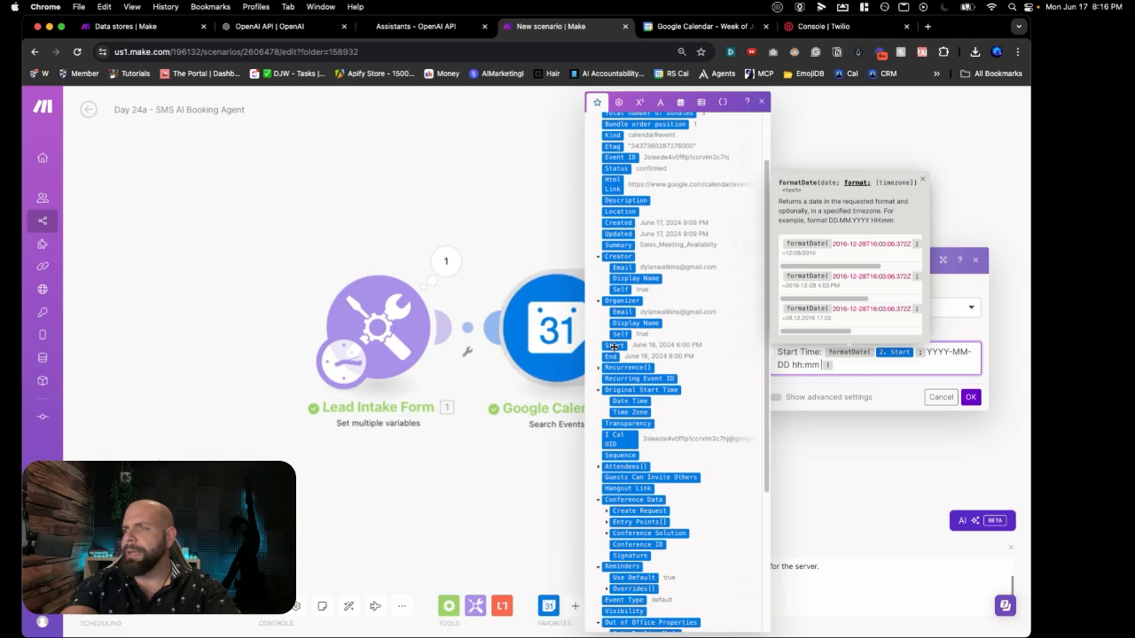
text( A)
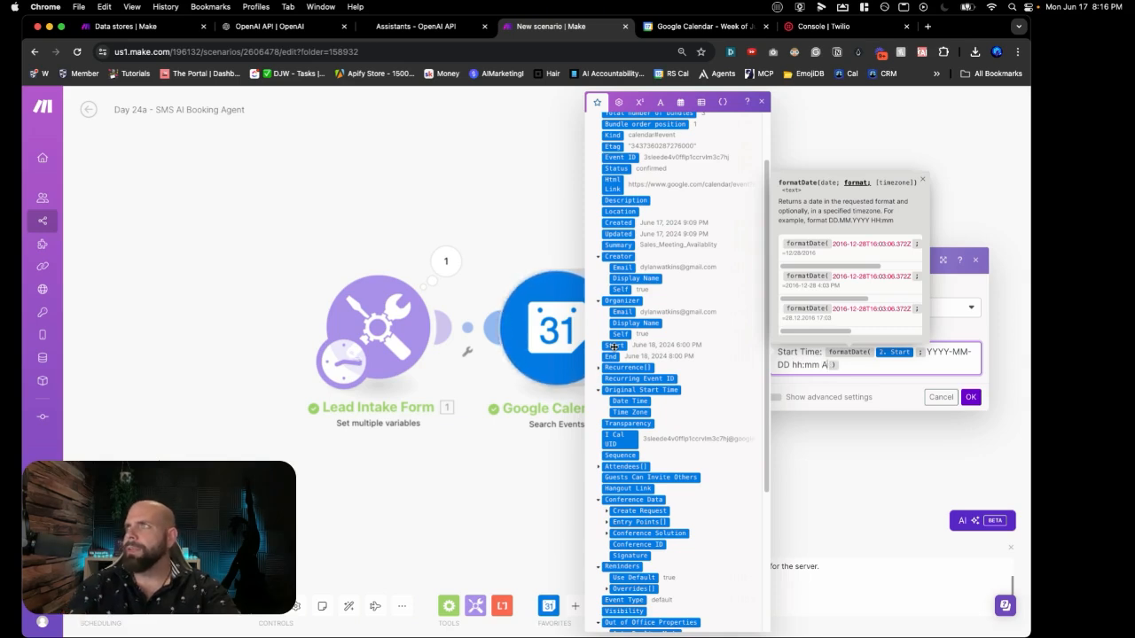
key(Right)
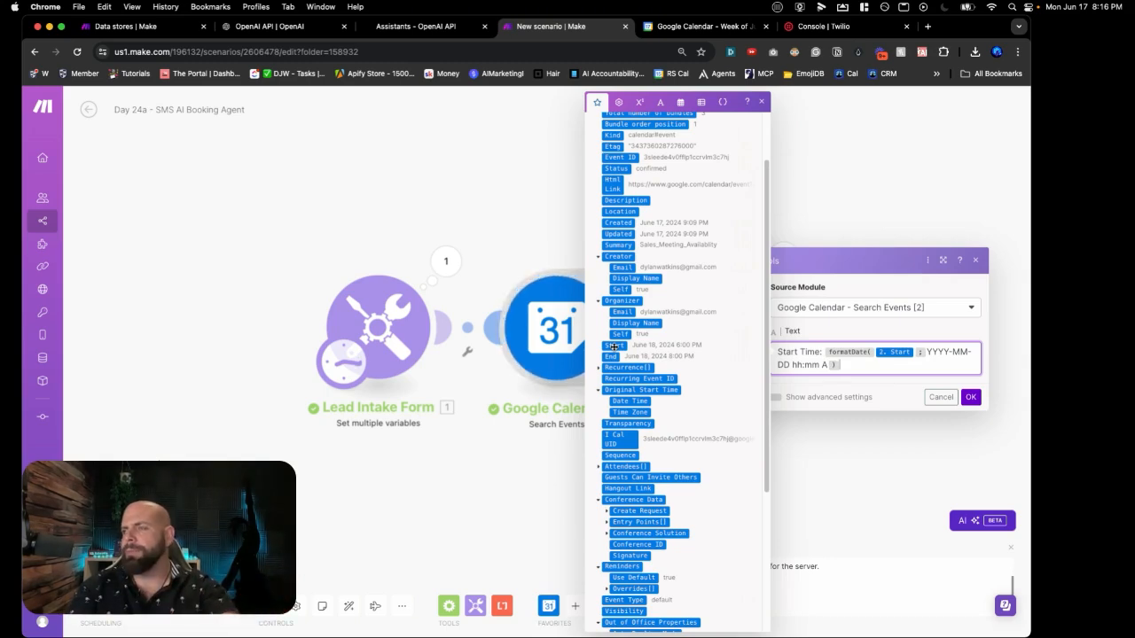
text(Ent)
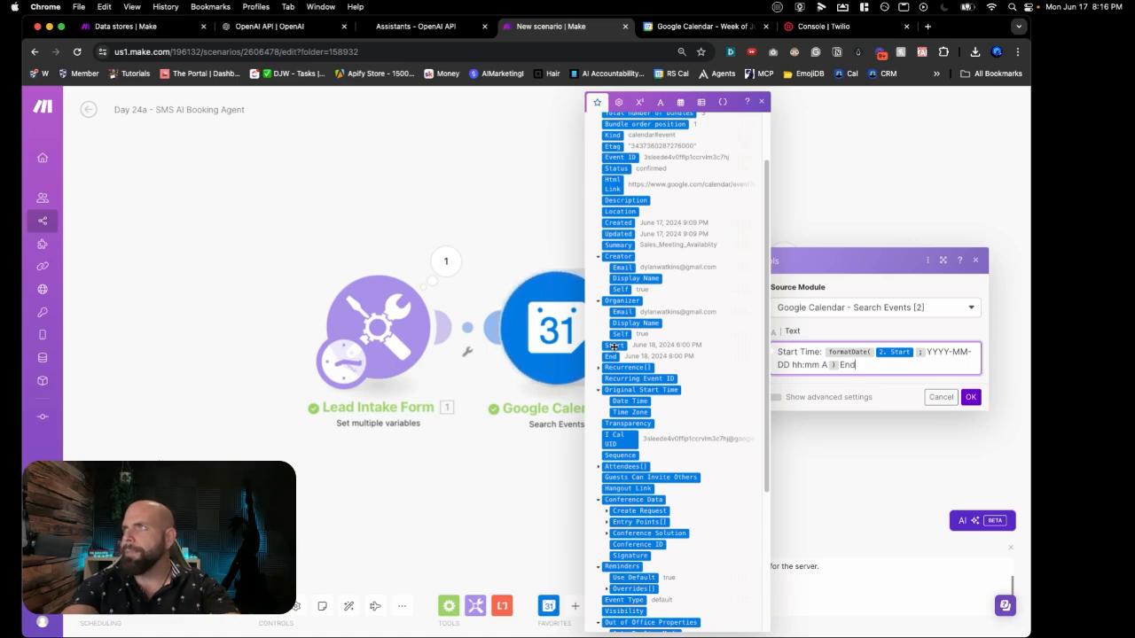
text( Time:)
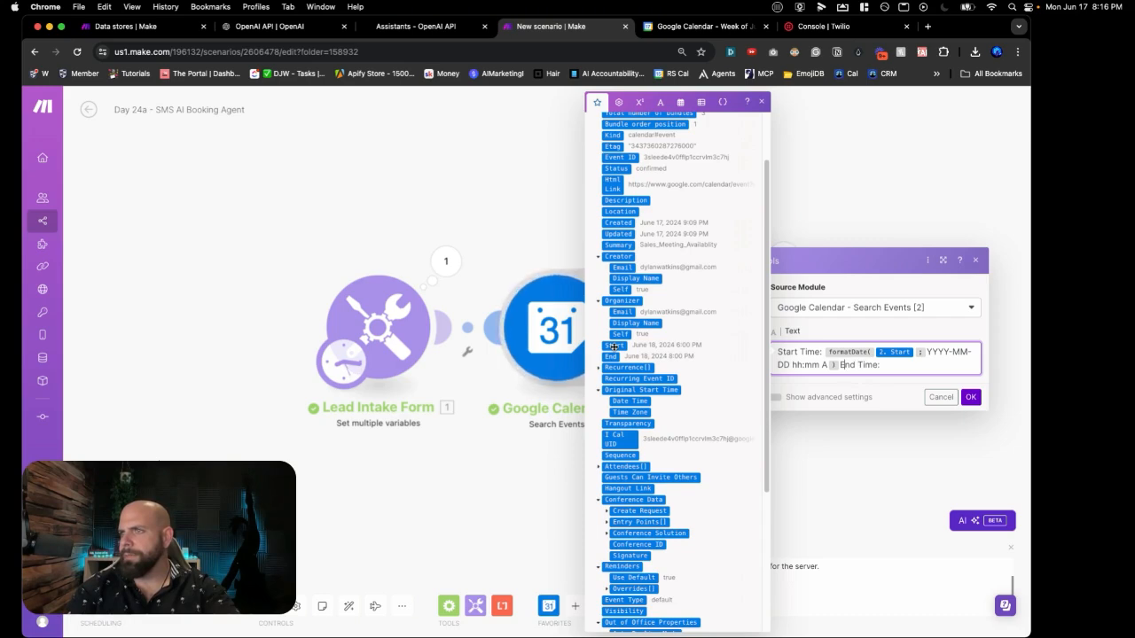
key(Left)
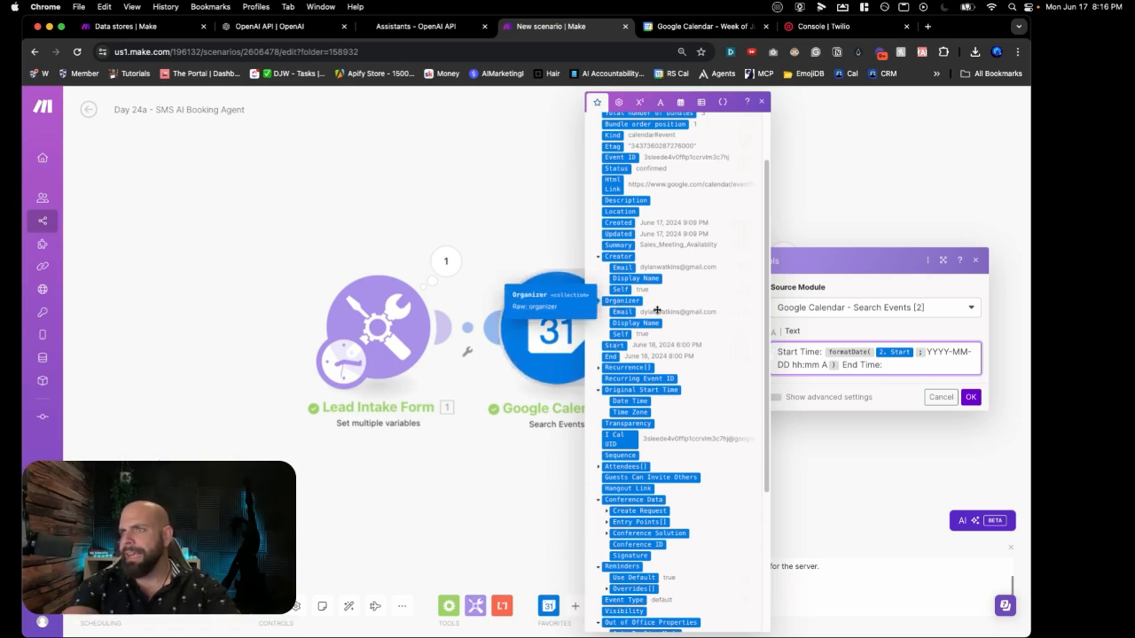
Step: Copy the date expression after 'End Time:', swap 2. Start for 2. End, and save
scroll(663, 313, up, 3)
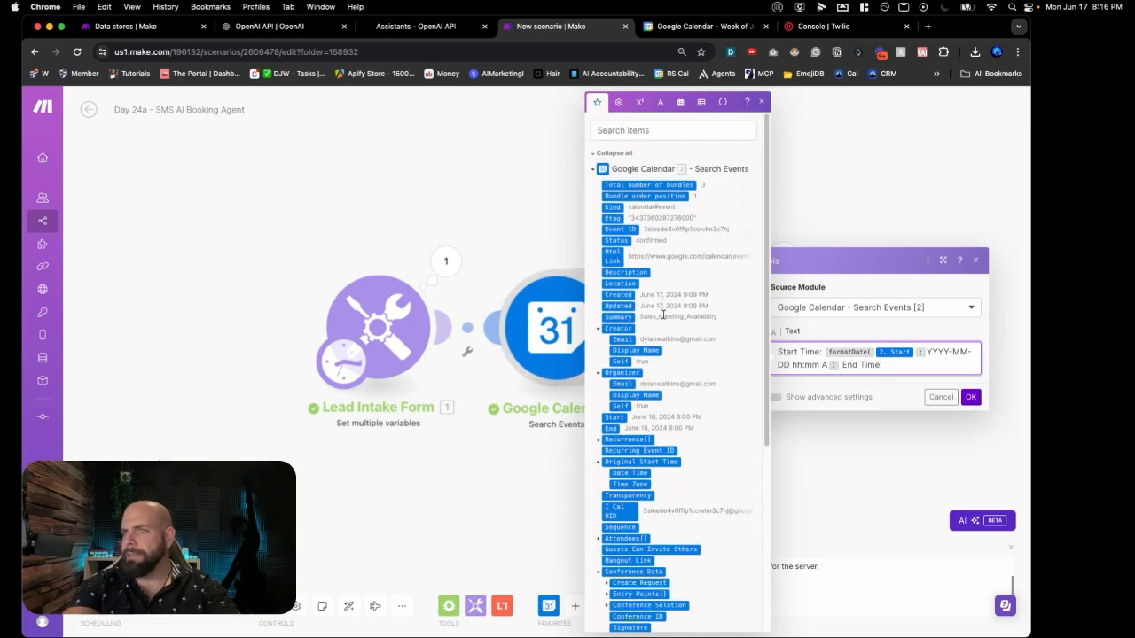
click(824, 347)
key(shift+super+Down)
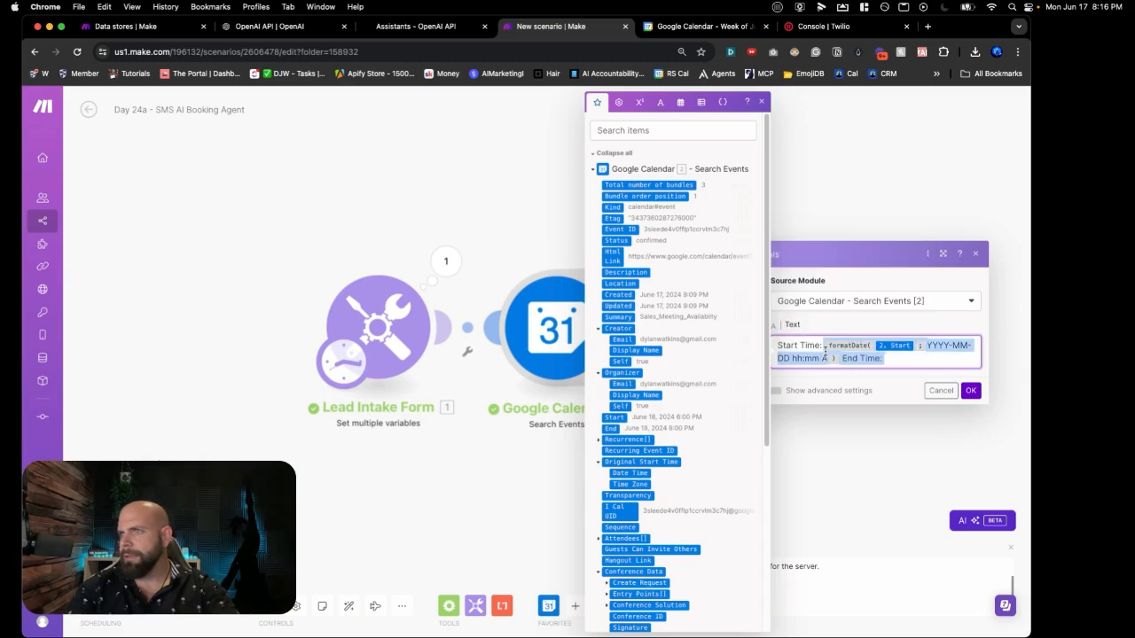
key(shift+Left)
key(shift+Left)
key(shift+Left)
key(shift+Left)
key(shift+Left)
key(shift+Left)
key(shift+Left)
key(shift+Left)
key(shift+Left)
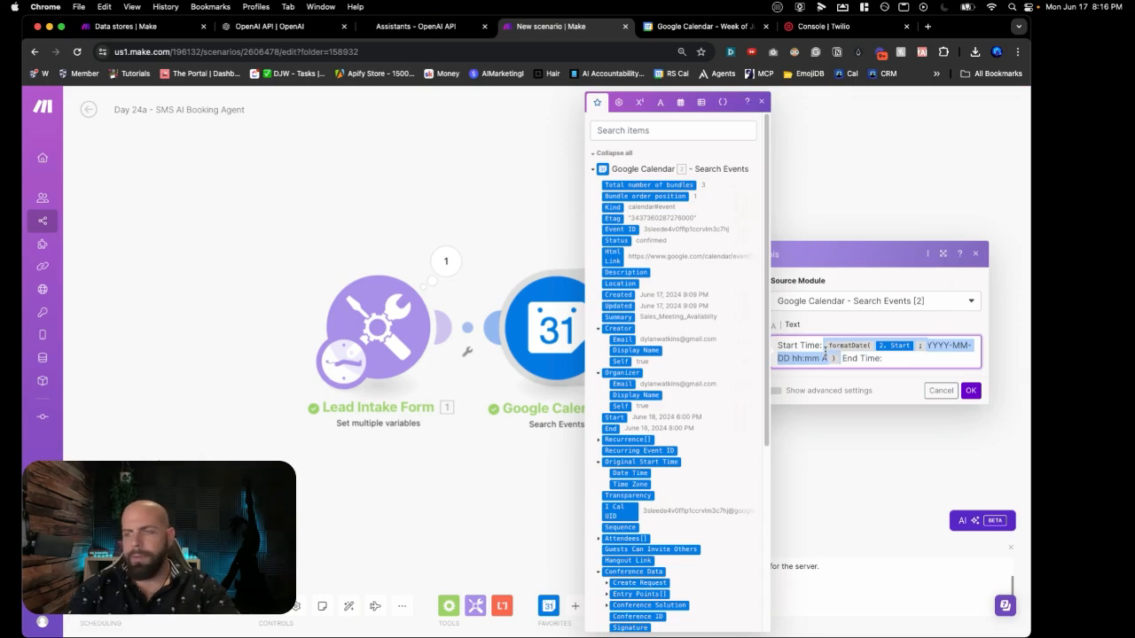
click(920, 366)
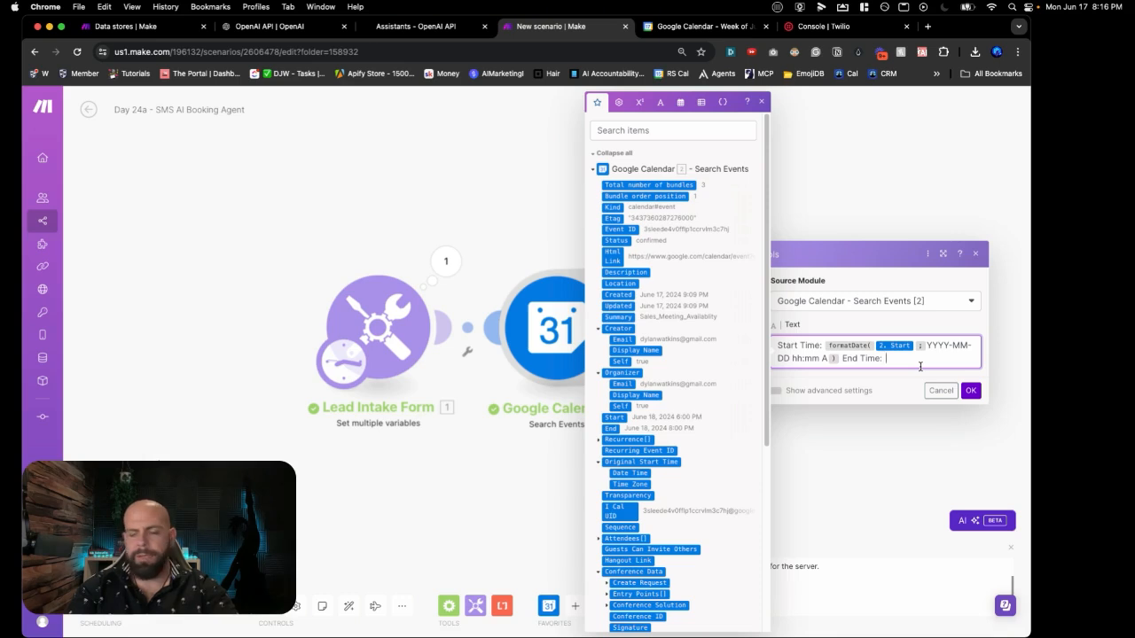
text(formatDate(2. Start; YYYY-MM-DD hh:mm A))
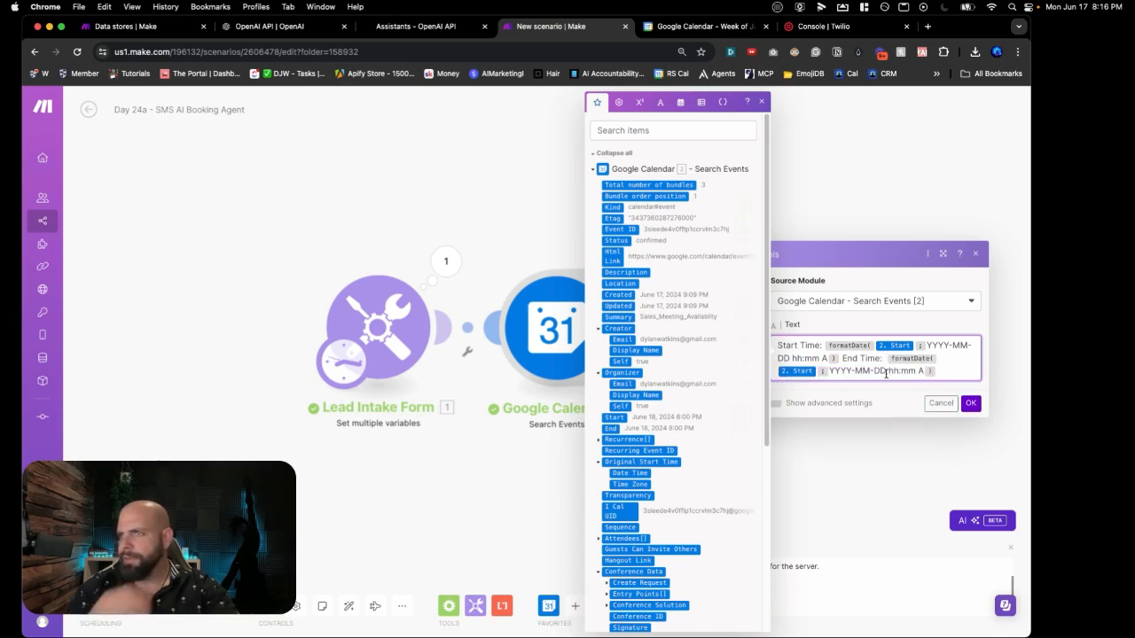
click(825, 373)
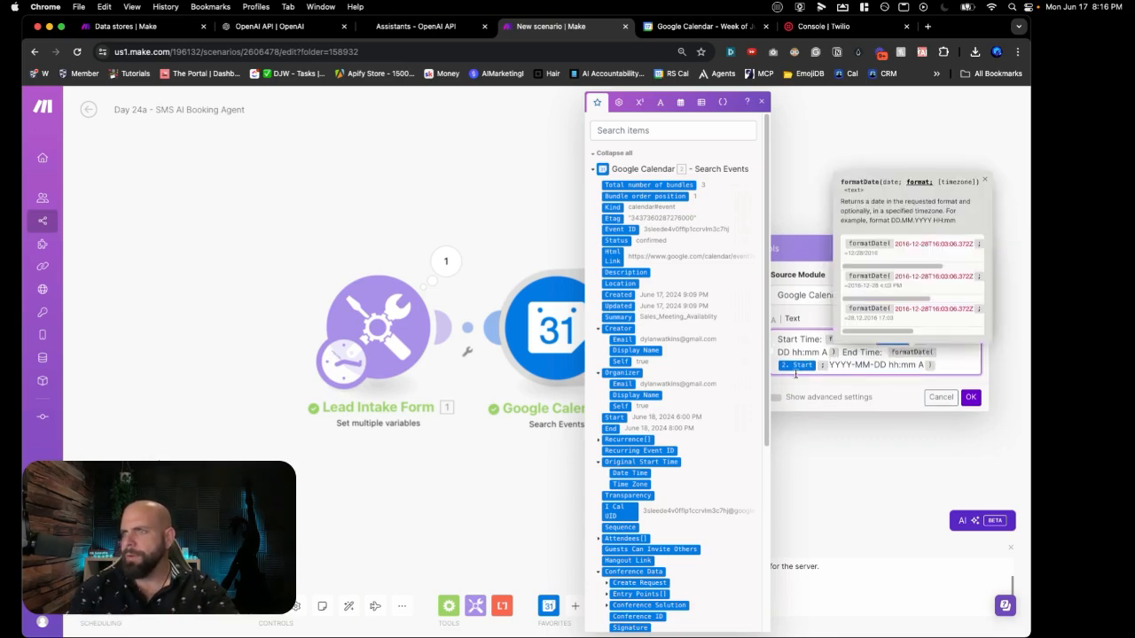
click(795, 369)
key(BackSpace)
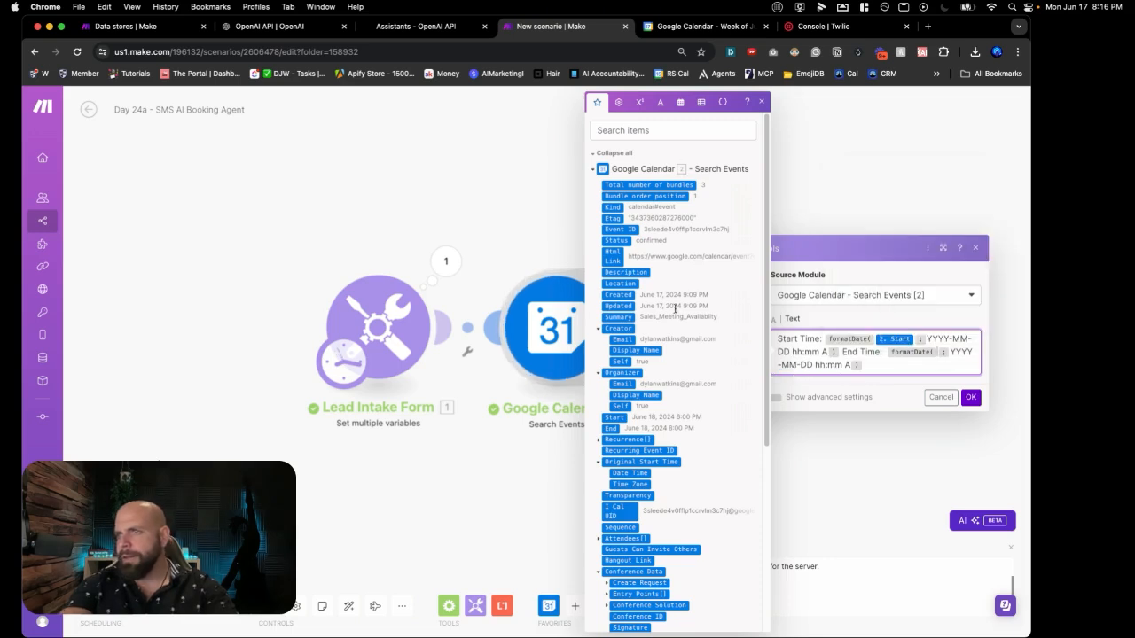
click(610, 429)
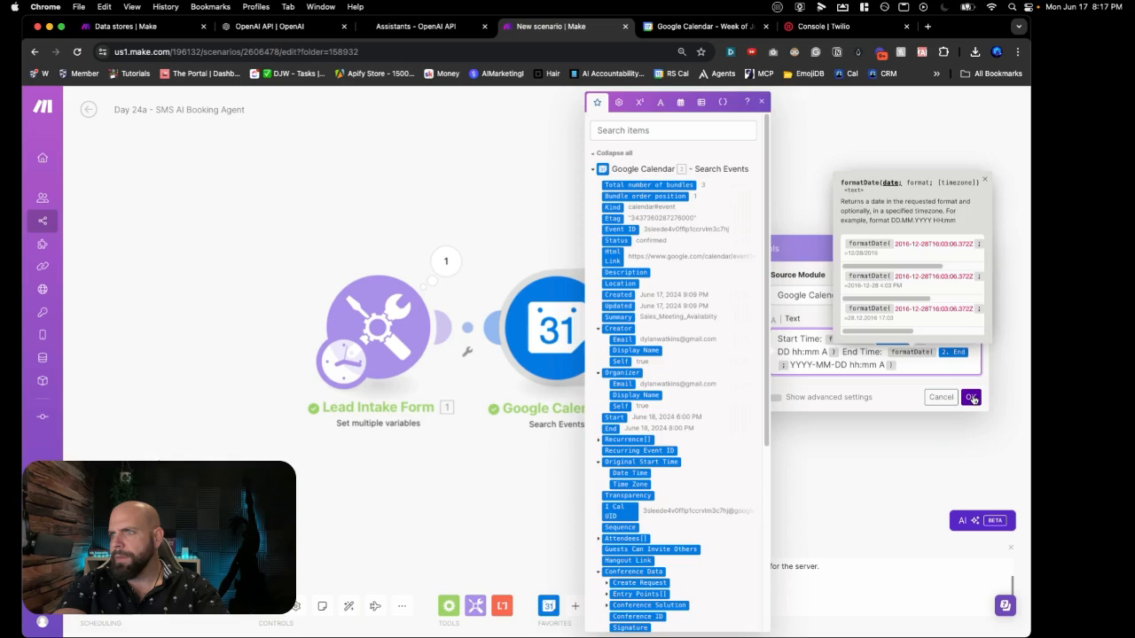
click(971, 398)
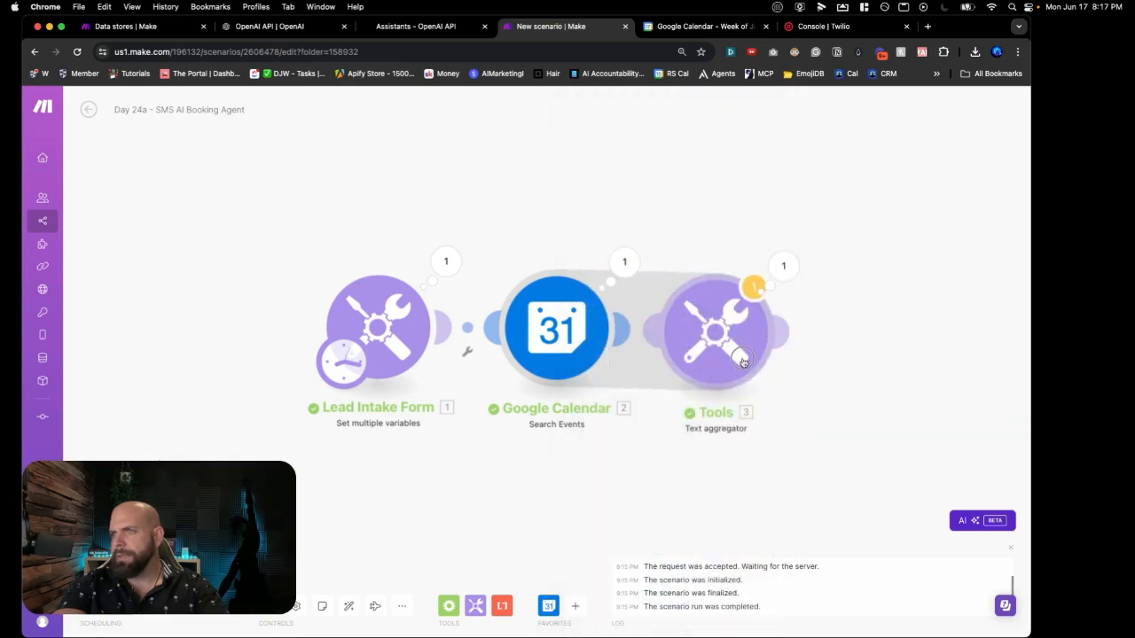
Step: Rerun the scenario once and open the Text aggregator's output with the formatted times
drag(743, 362, 749, 355)
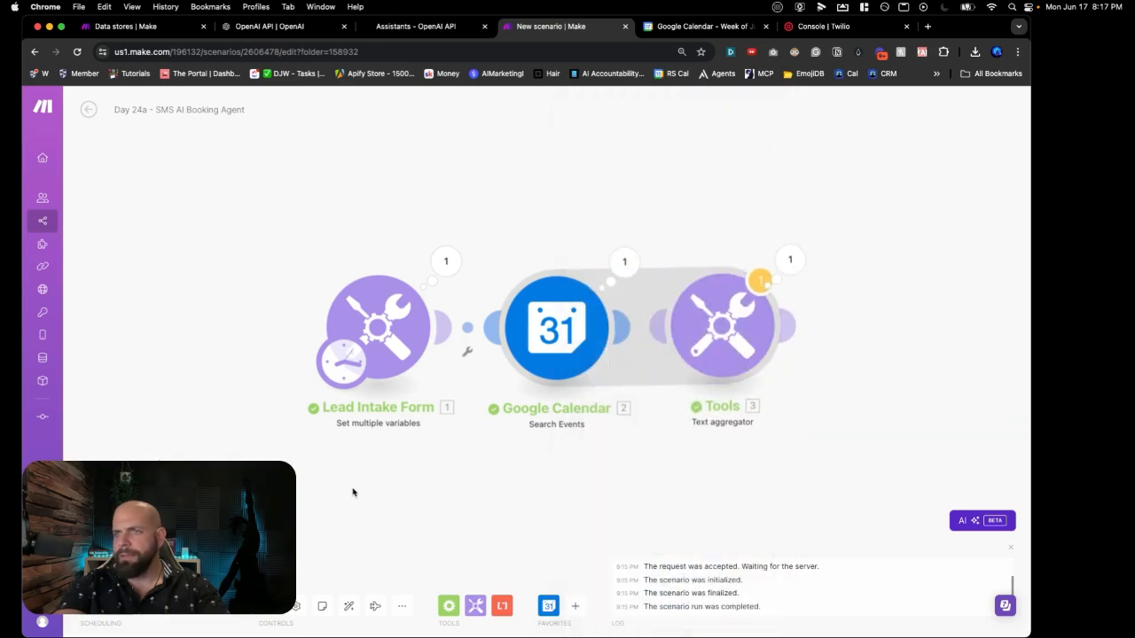
click(120, 574)
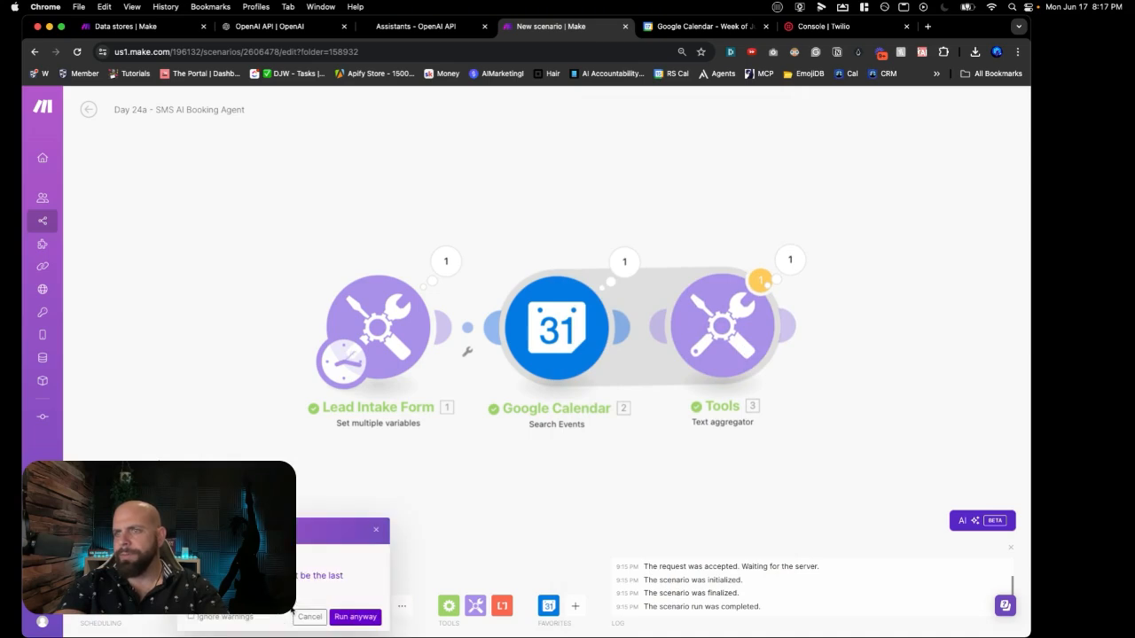
click(346, 616)
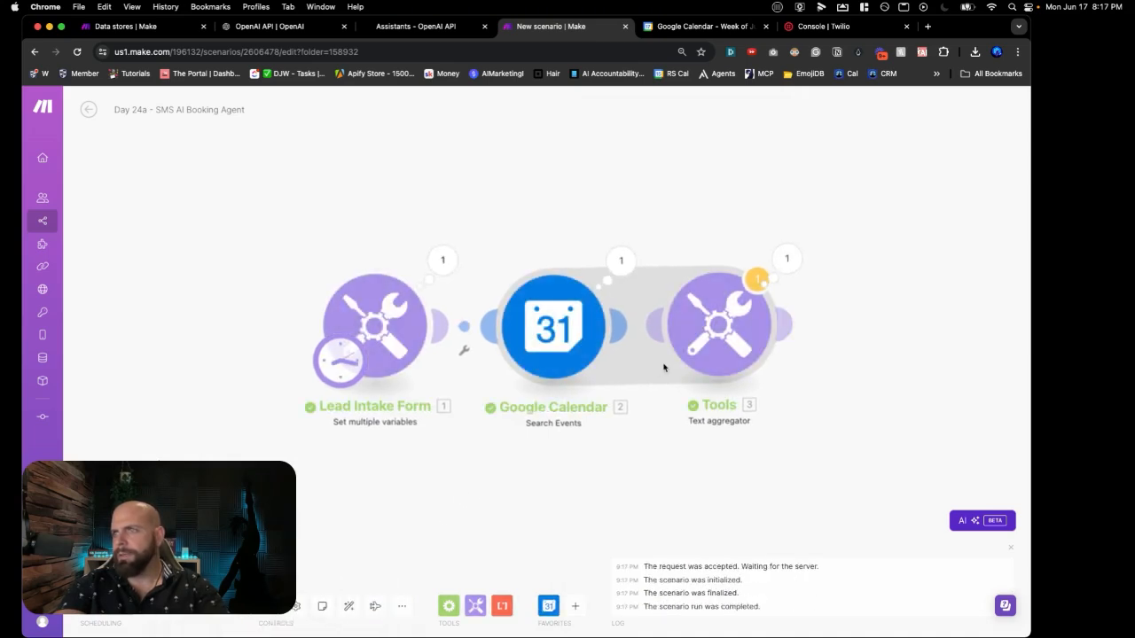
click(786, 258)
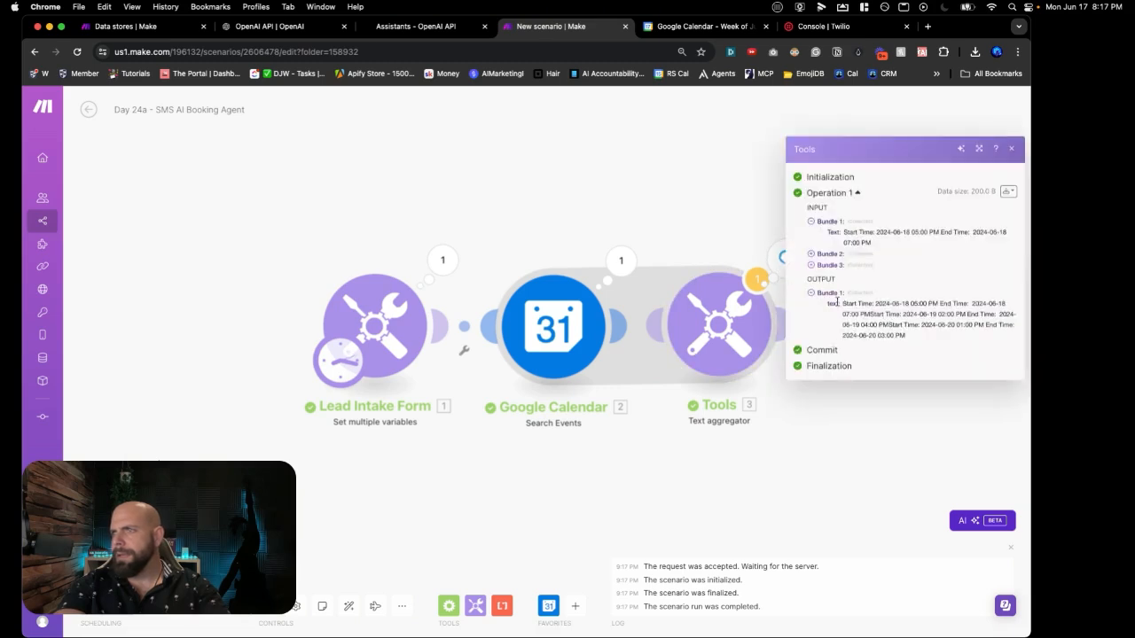
drag(842, 304, 918, 340)
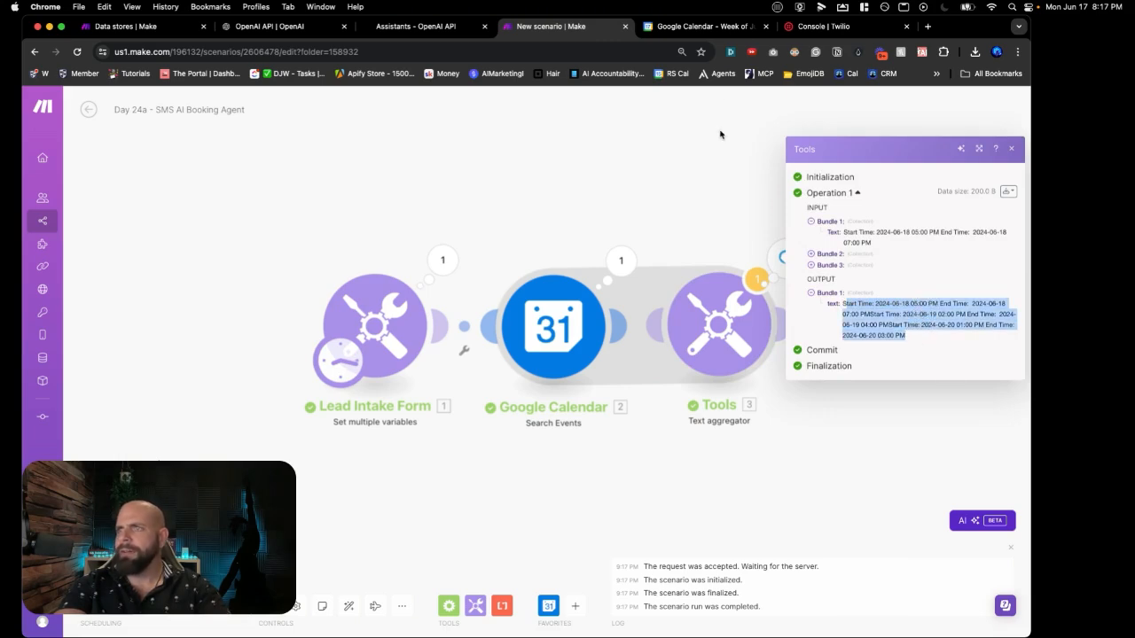
Step: Compare the output's start and end times against the events in Google Calendar
click(704, 28)
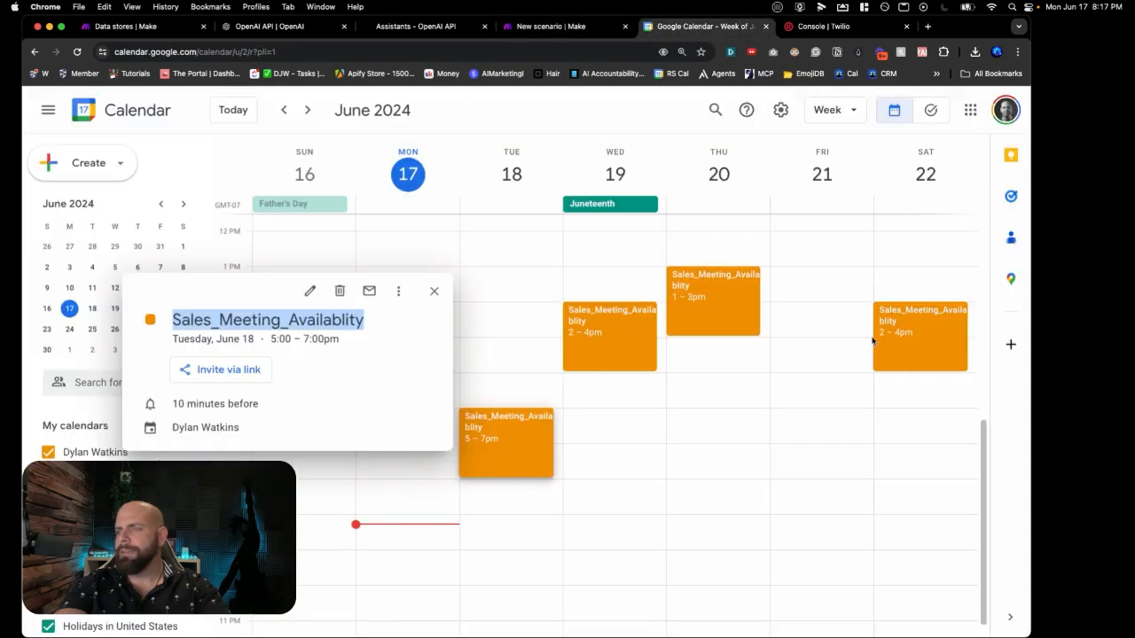
click(547, 27)
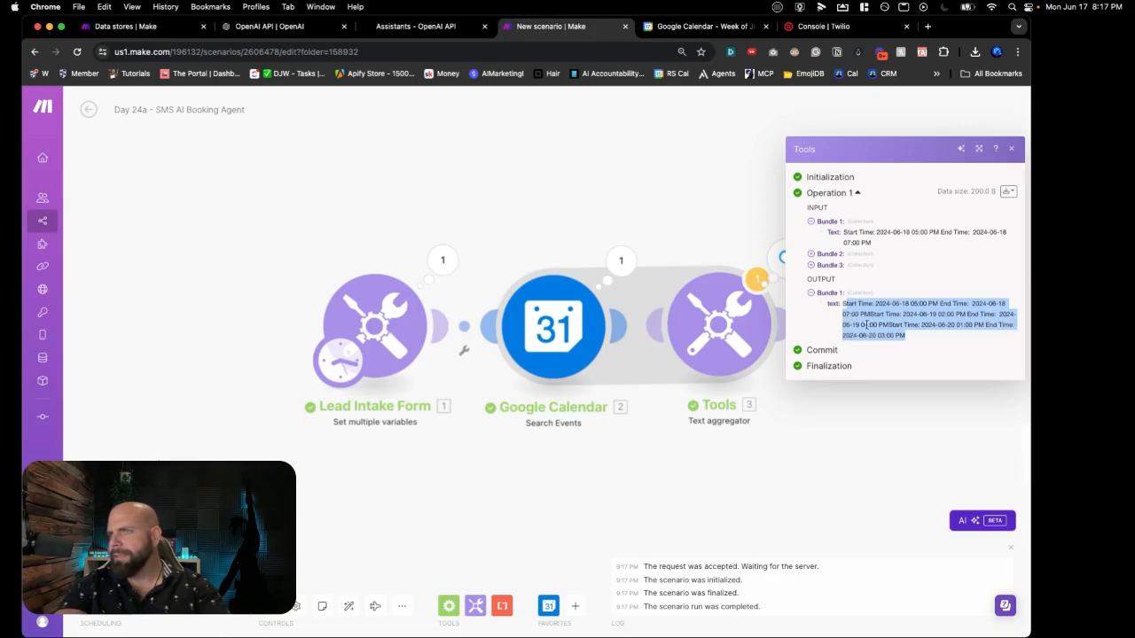
click(901, 334)
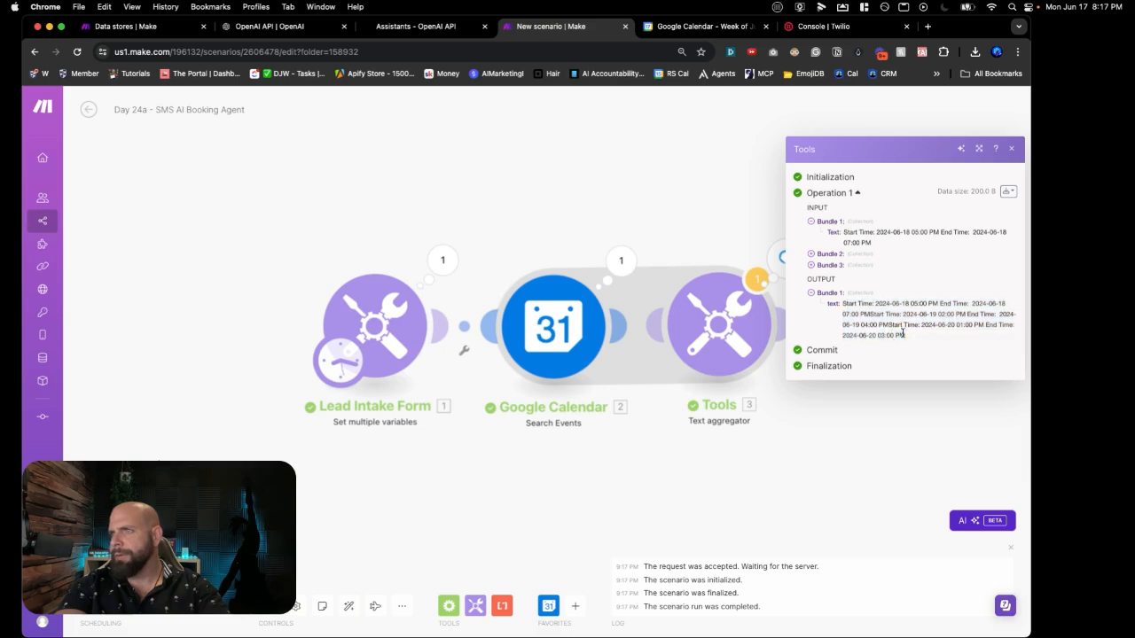
drag(957, 325, 958, 337)
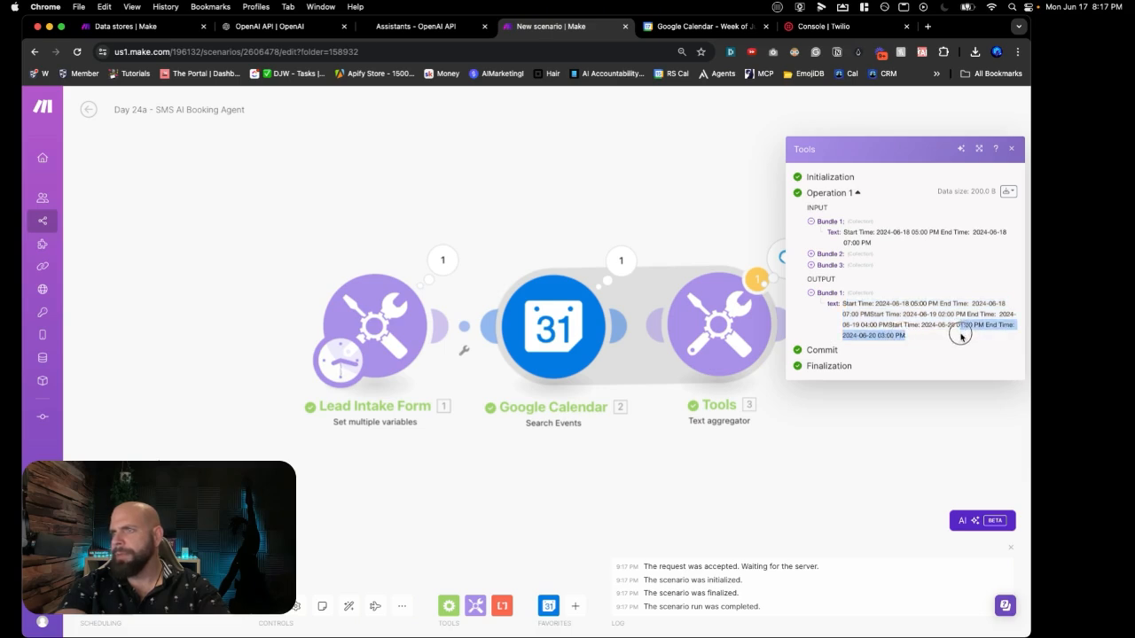
click(944, 328)
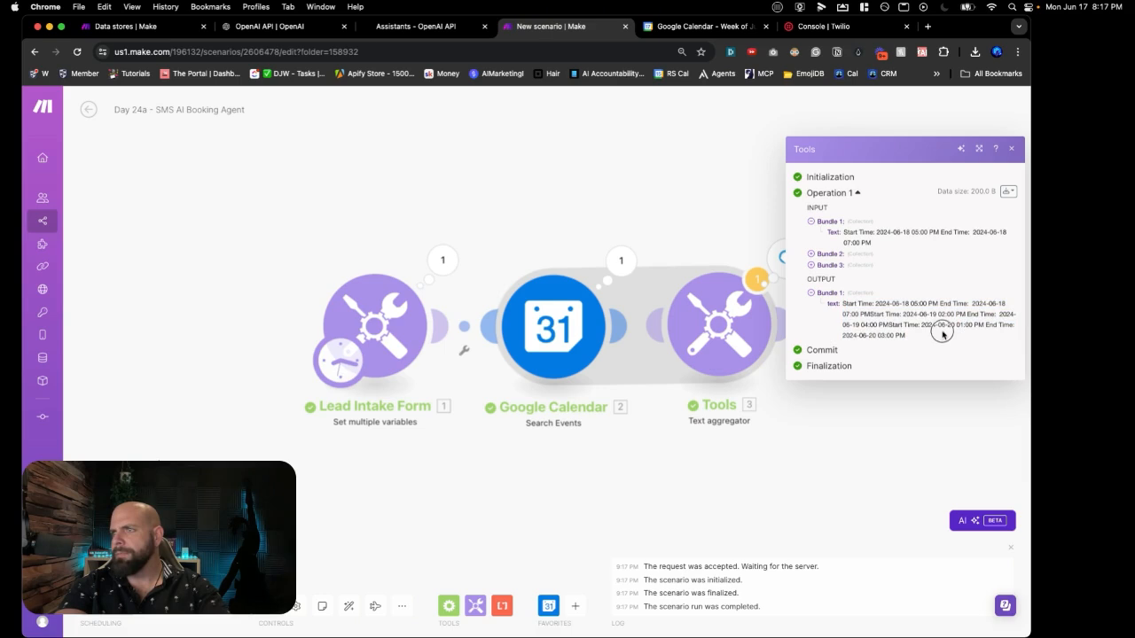
drag(940, 325, 943, 342)
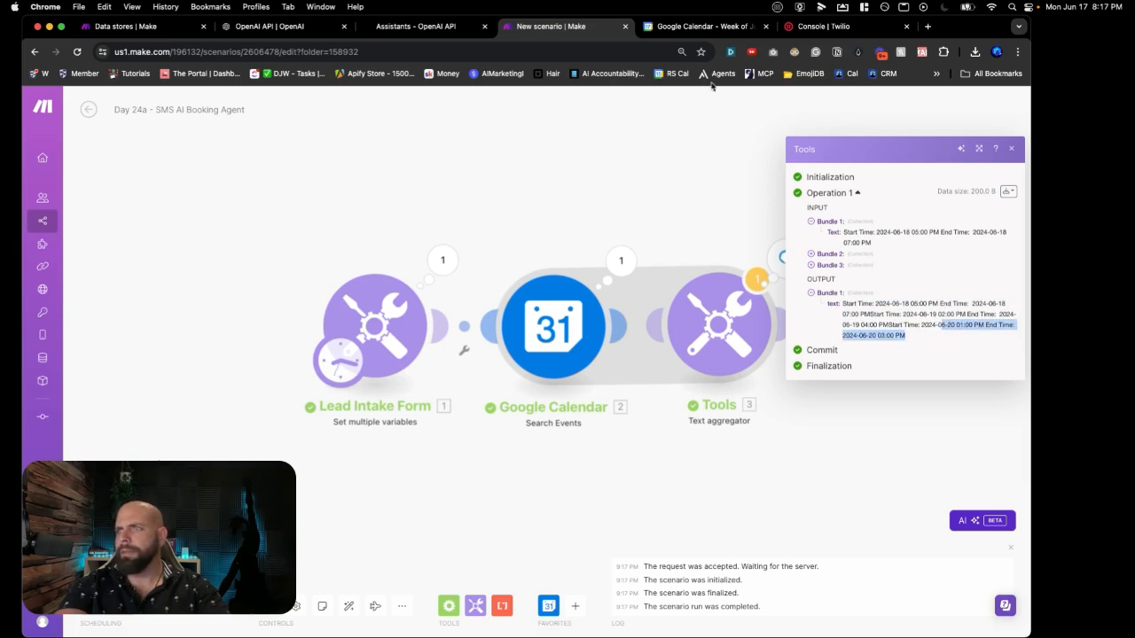
click(688, 33)
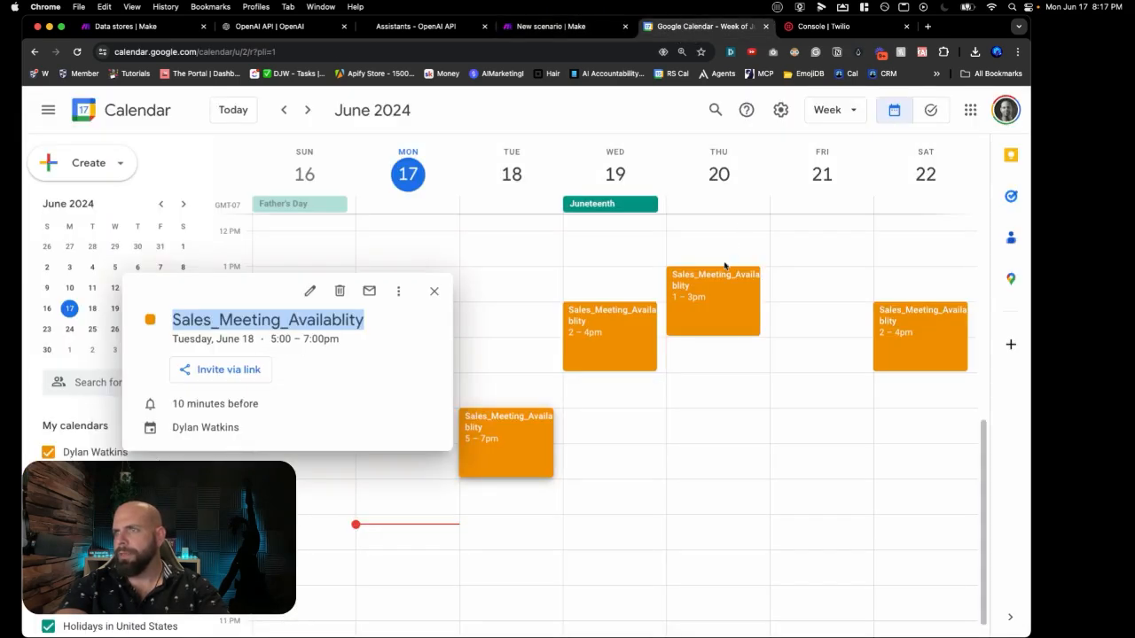
Step: Go back to the 'New scenario | Make' tab showing the aggregator output
click(577, 35)
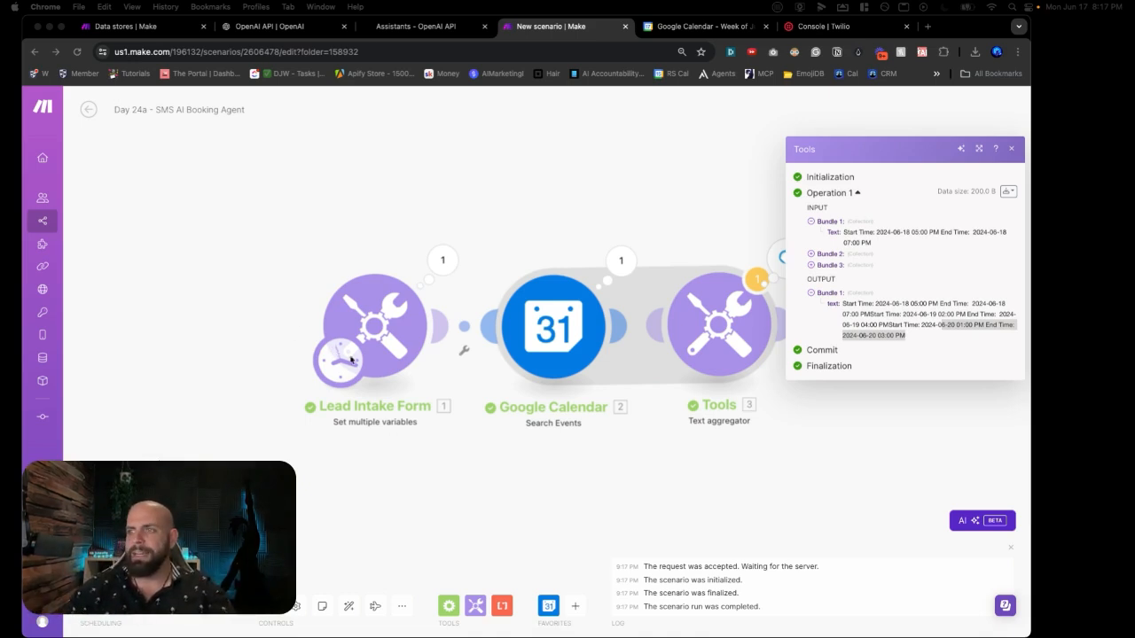
Step: Close the Tools output, shift the canvas left, and add a fourth module slot after Tools
click(807, 411)
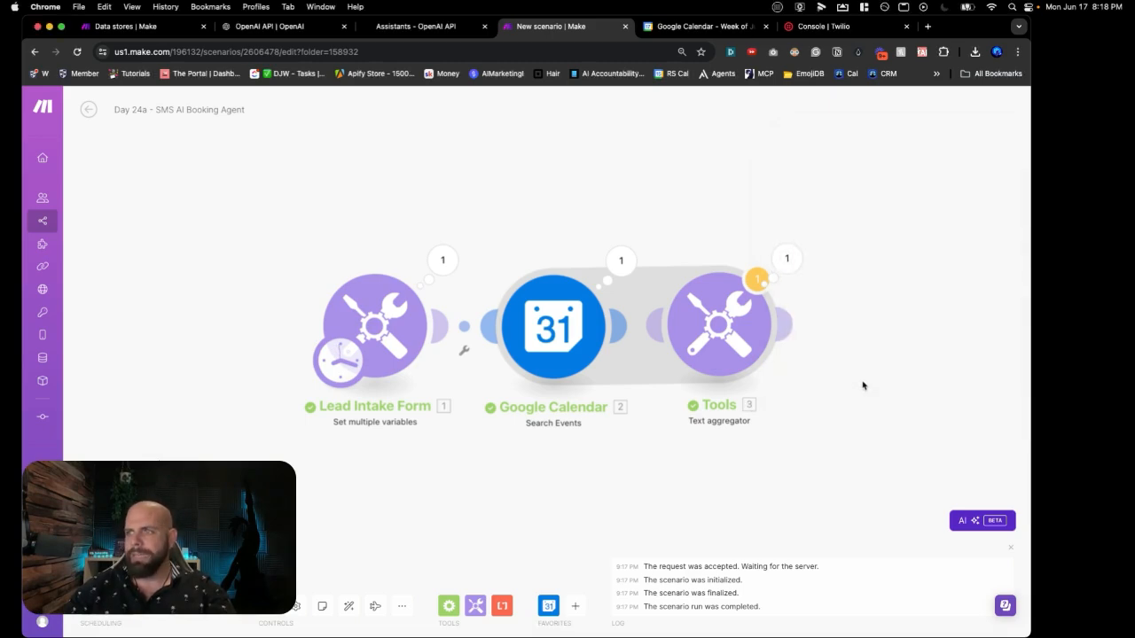
drag(860, 383, 633, 336)
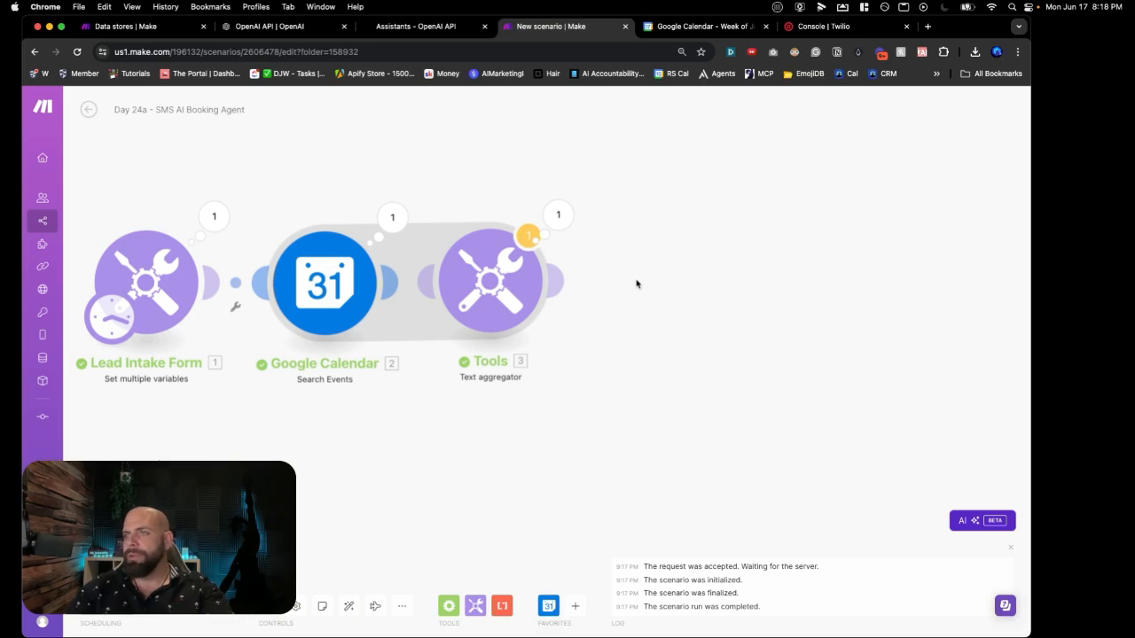
click(655, 282)
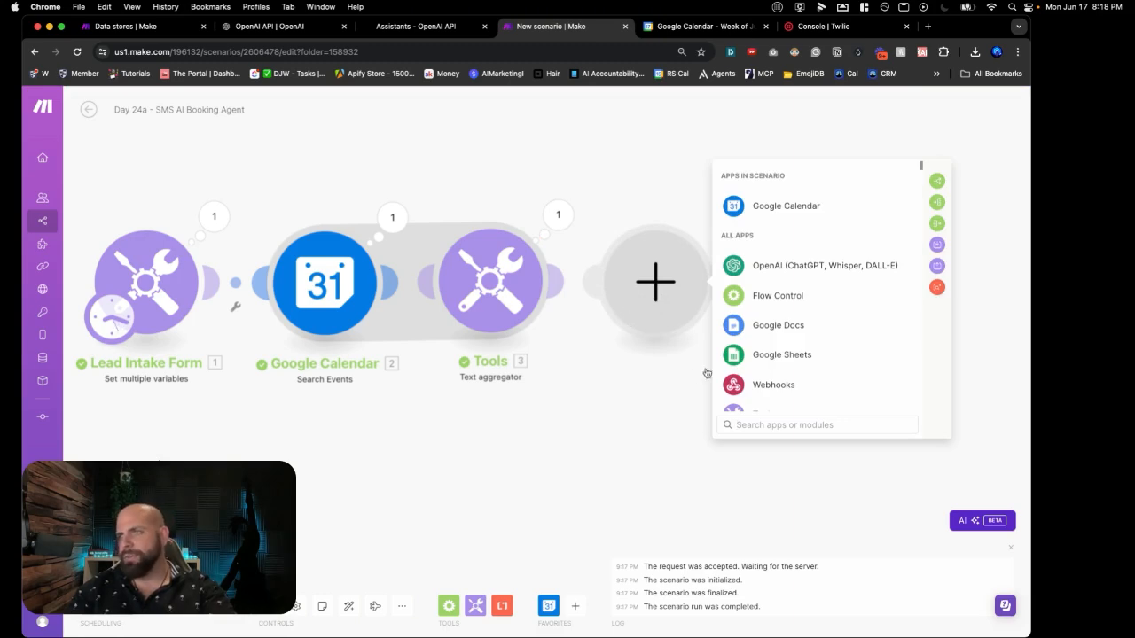
Step: Search 'data' and add a Data store 'Add/replace a record' module
text(data)
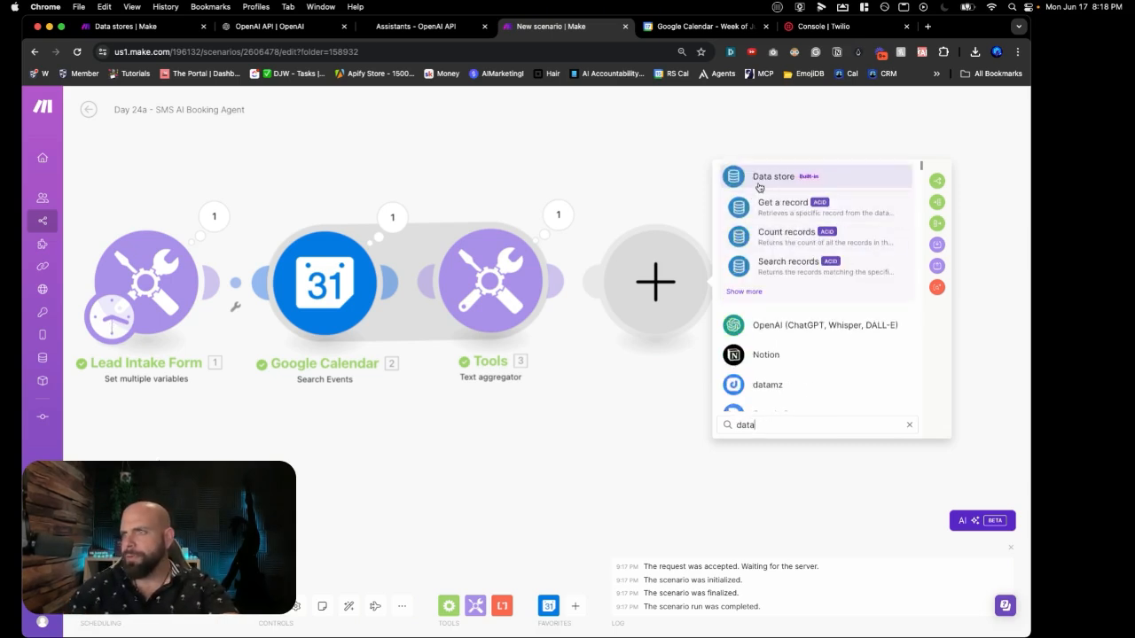
click(759, 182)
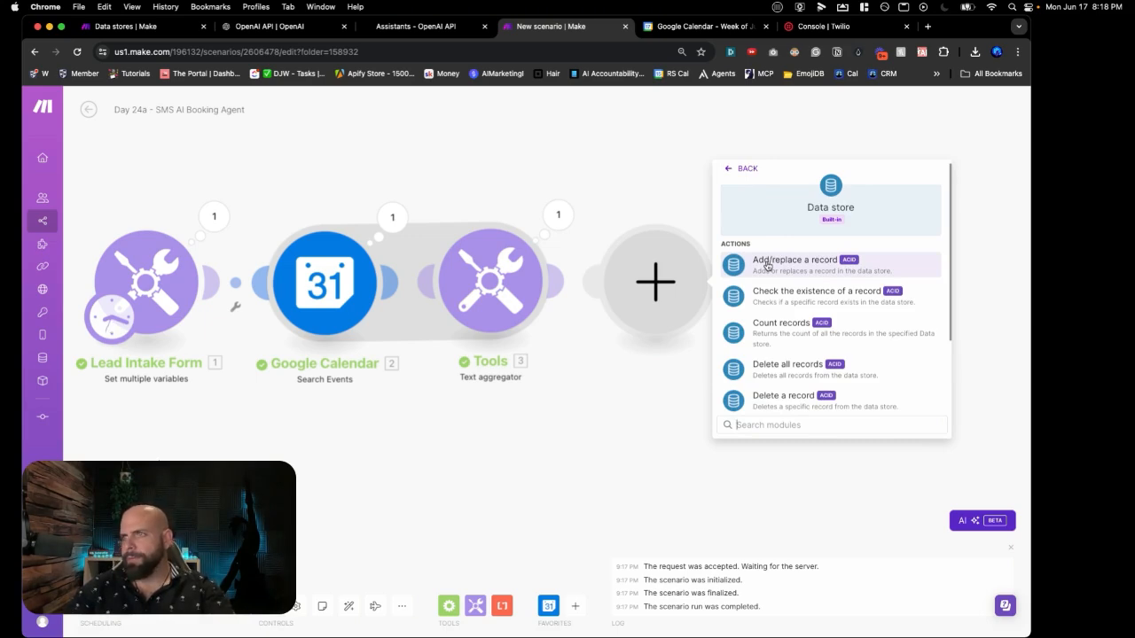
click(768, 266)
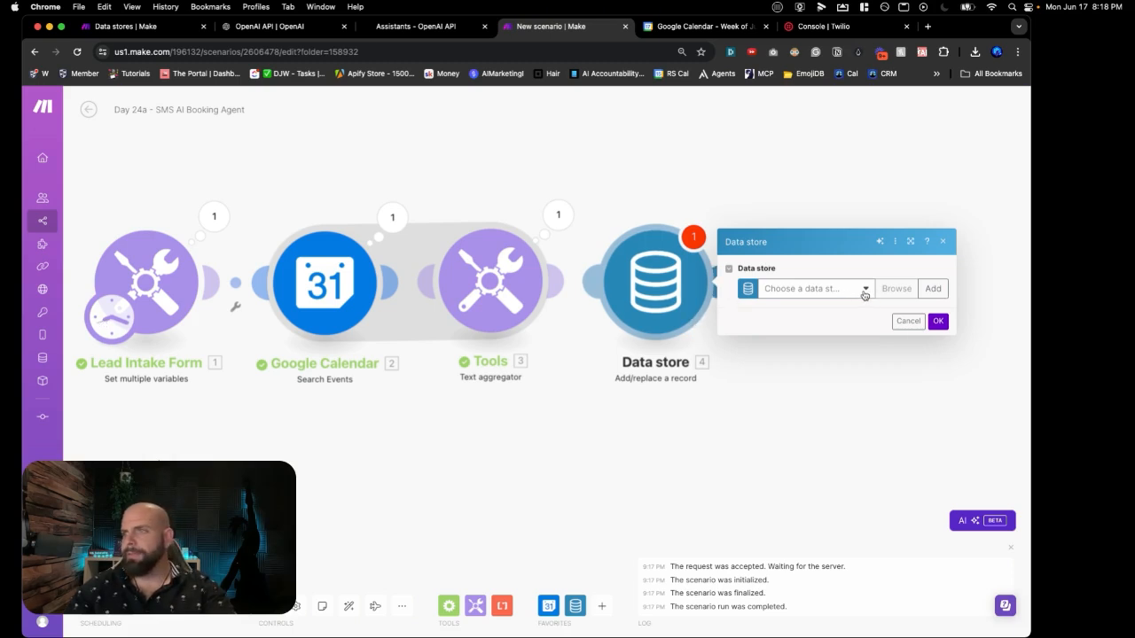
Step: Create a new data store named SMS AI AGENT BOOKING, leaving its data structure unset
click(865, 293)
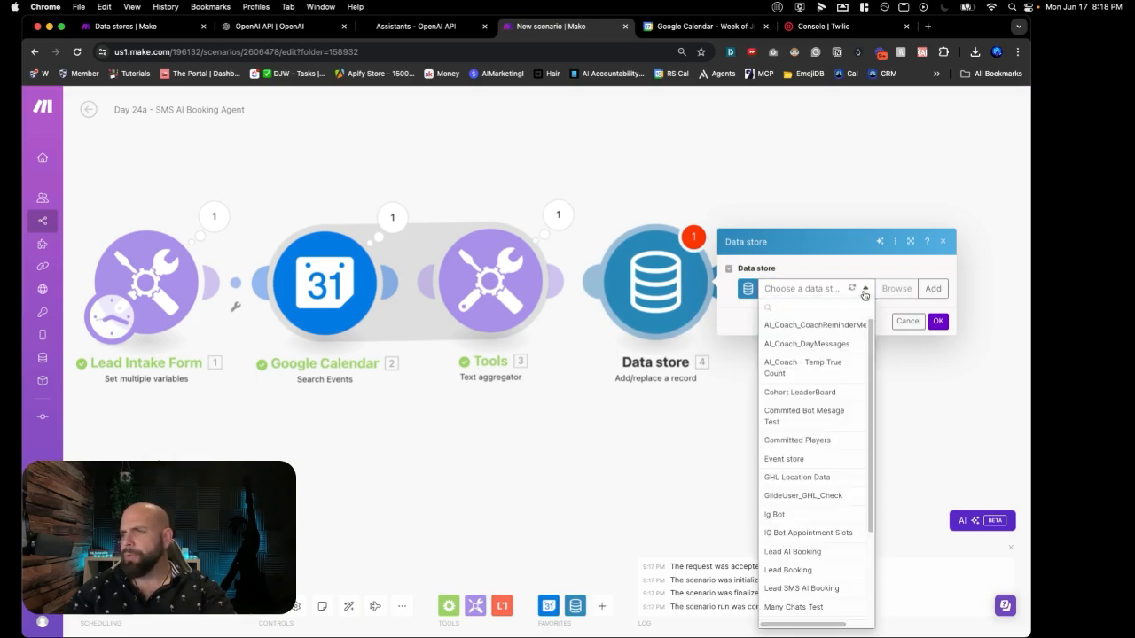
click(865, 294)
click(931, 290)
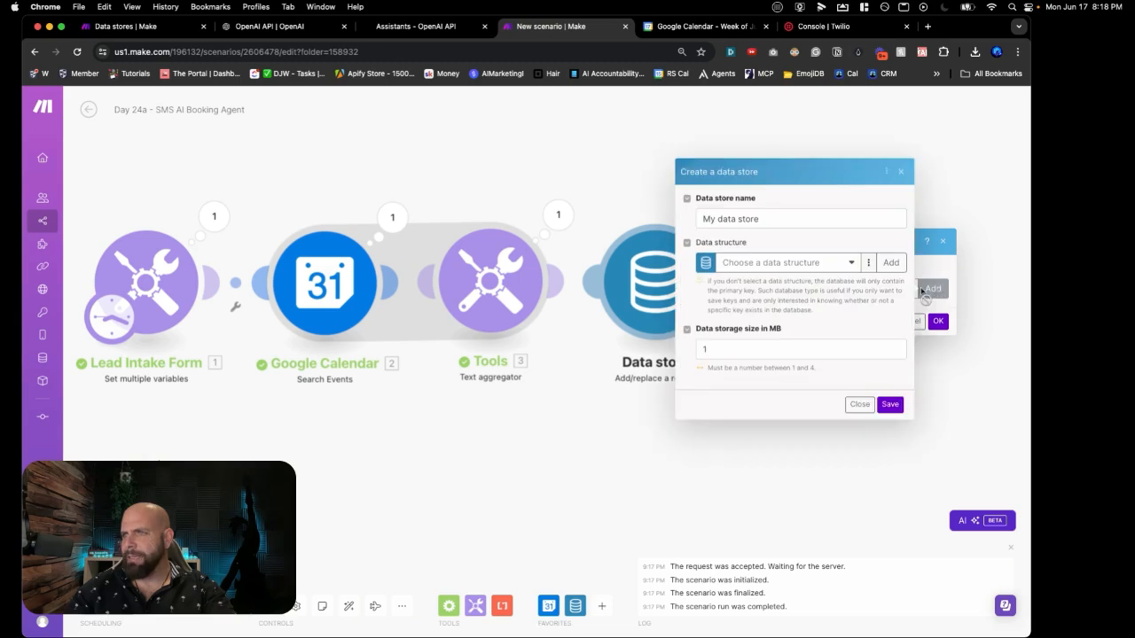
triple_click(723, 220)
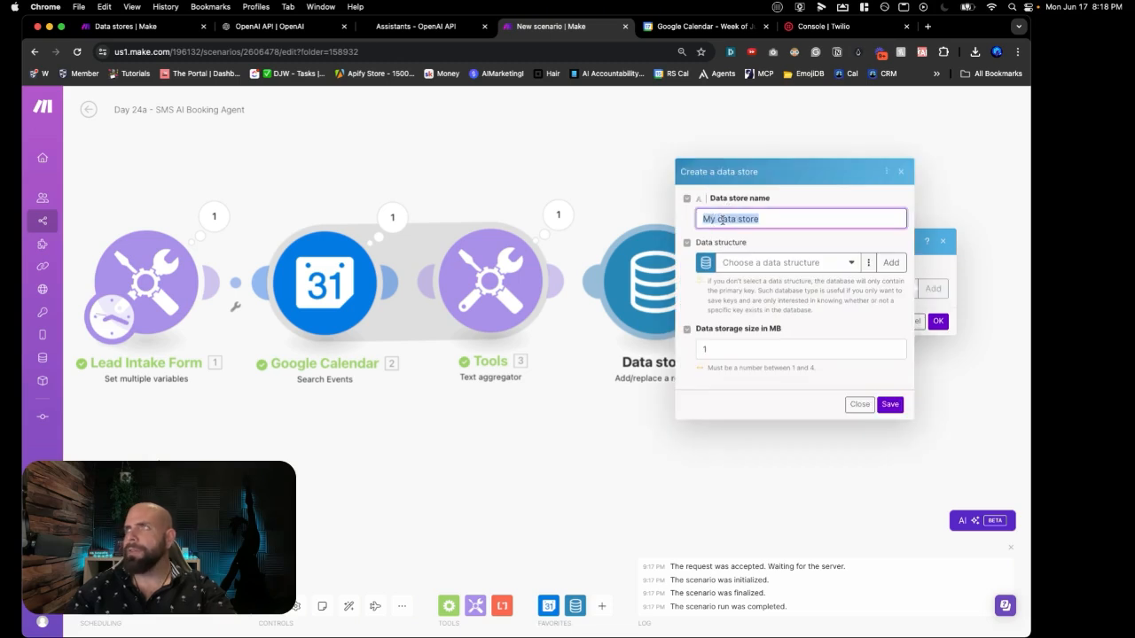
text(SMS)
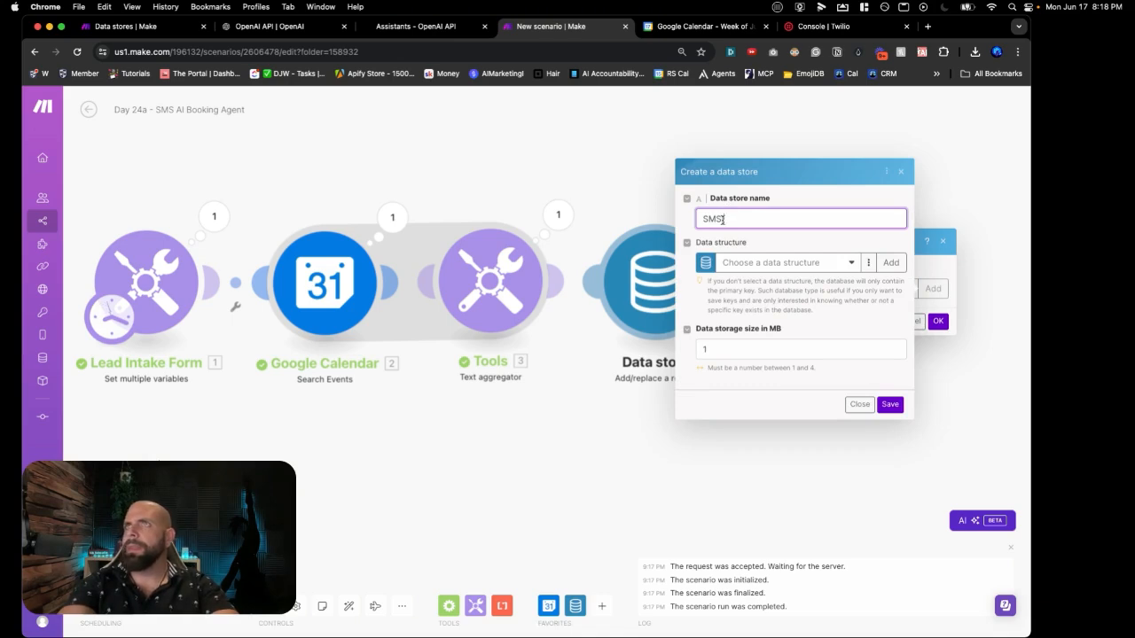
text( AI A)
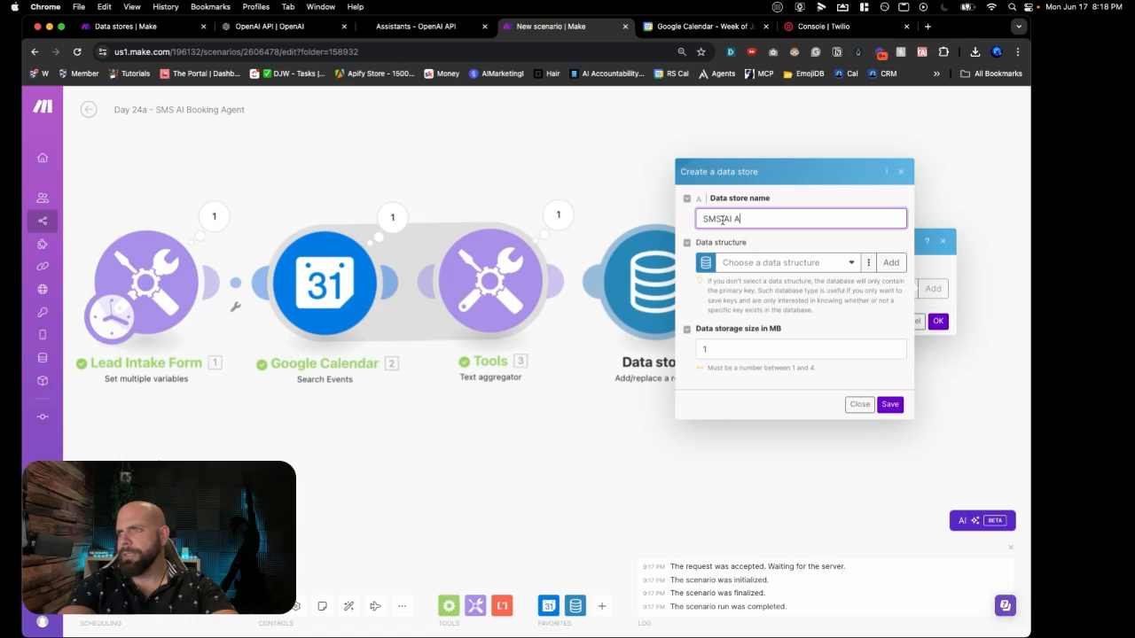
text(GENT)
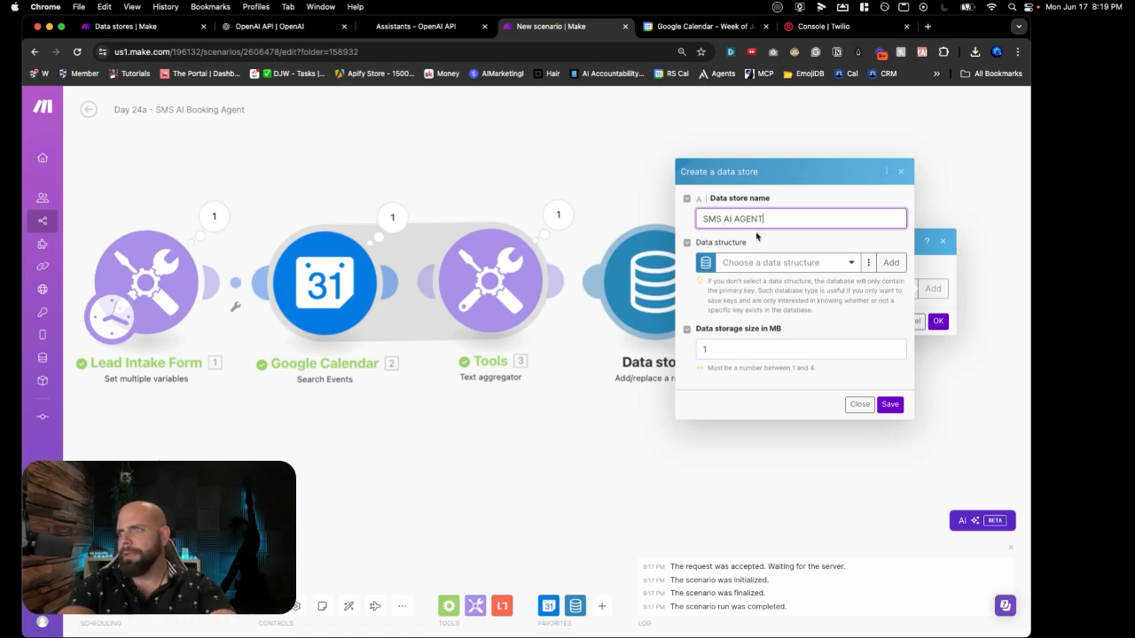
text( BOOKING)
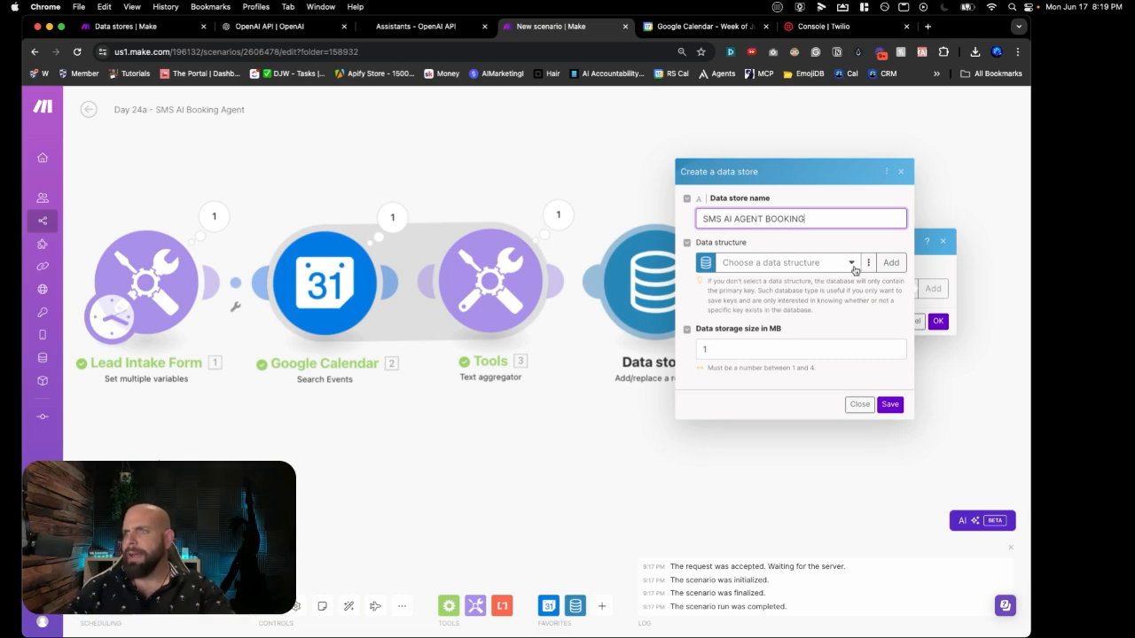
click(868, 262)
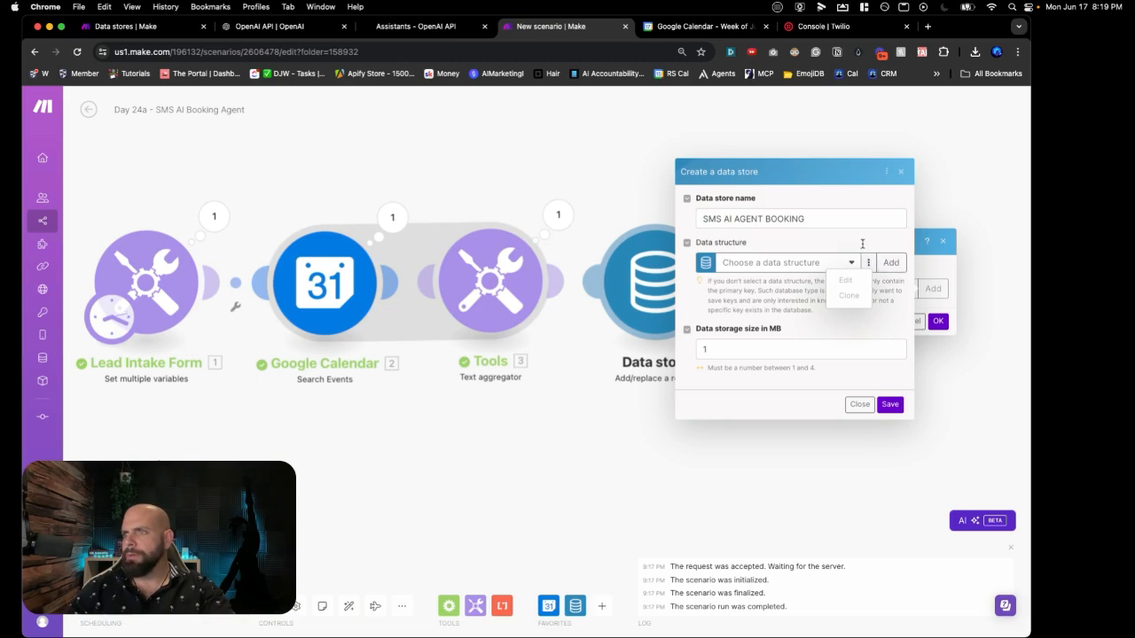
click(845, 227)
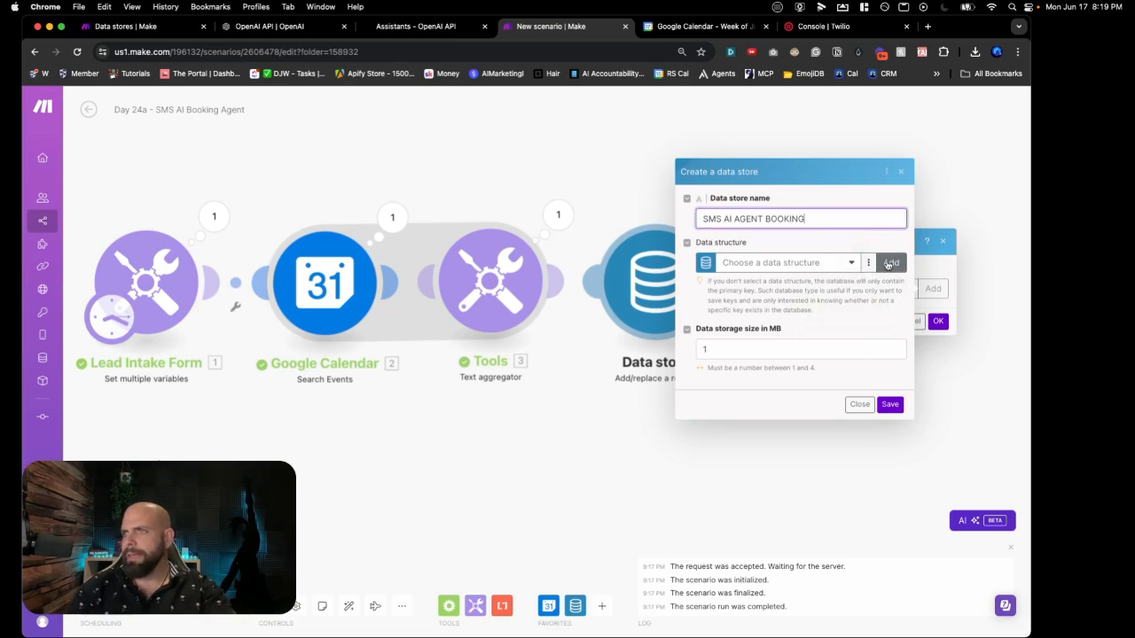
Step: Start a new data structure named SMS AI AGENT BOOKING
click(890, 264)
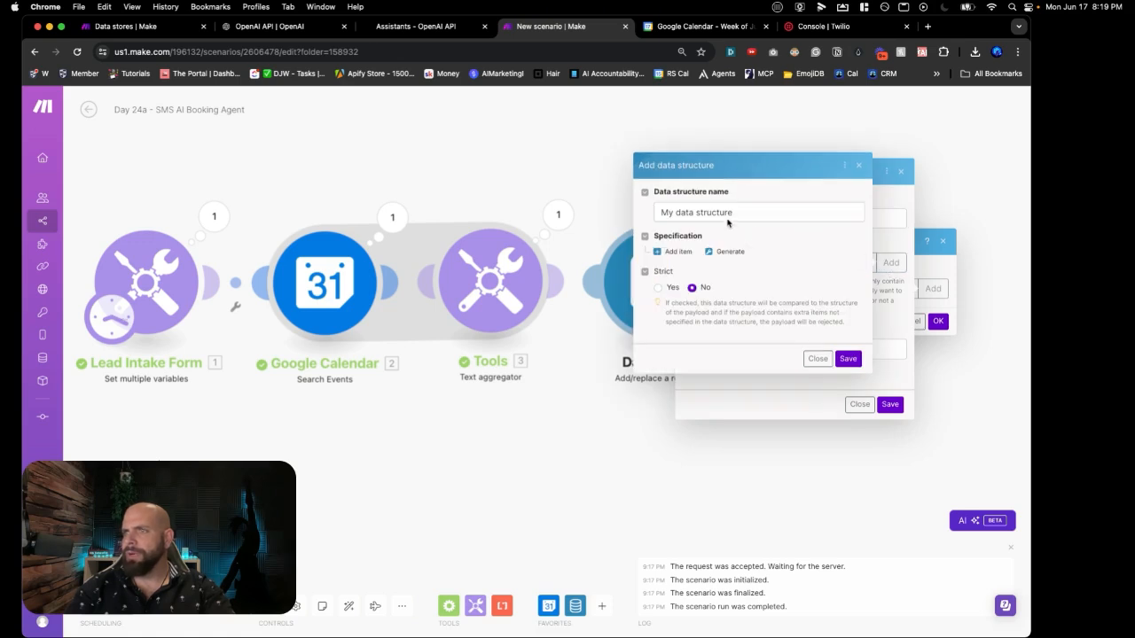
triple_click(724, 219)
text(J)
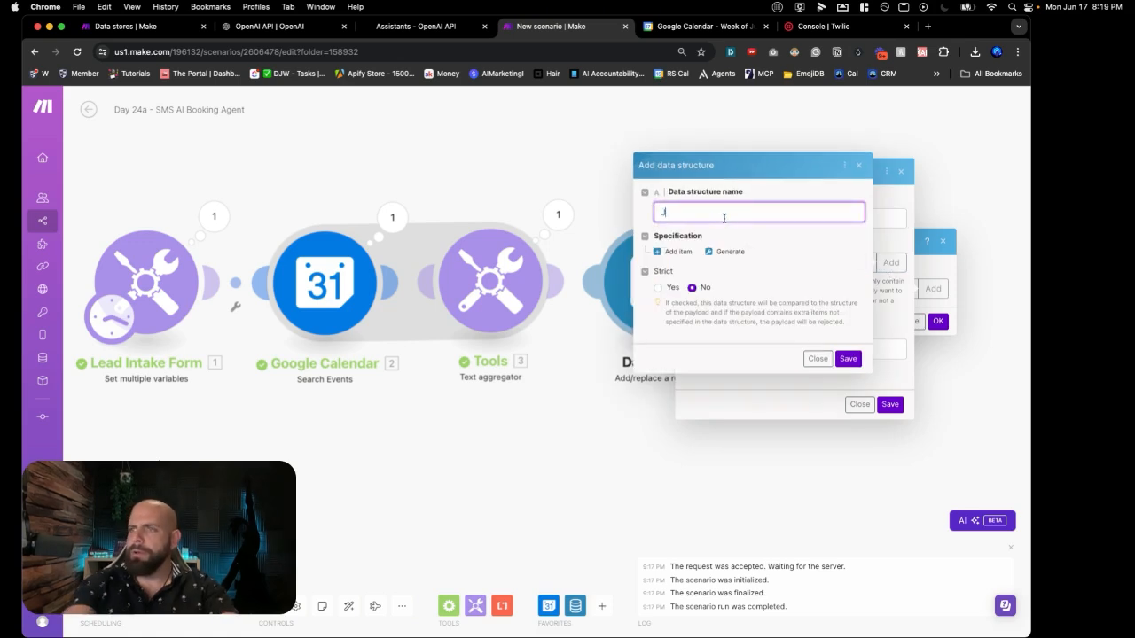
text(MS A)
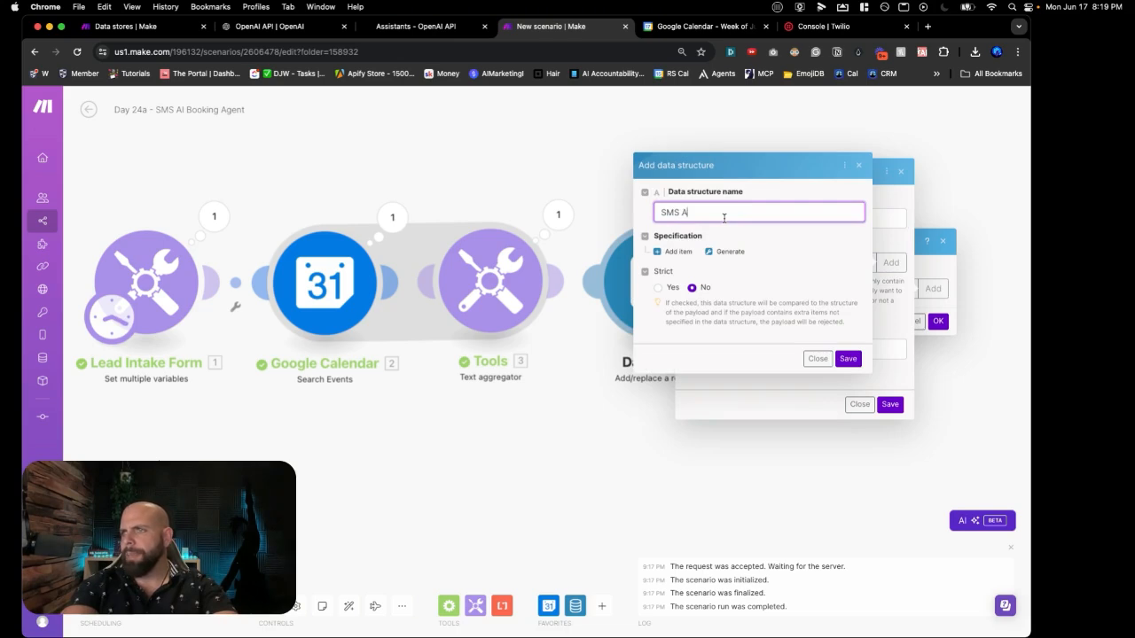
text(I AGENT BOOKING)
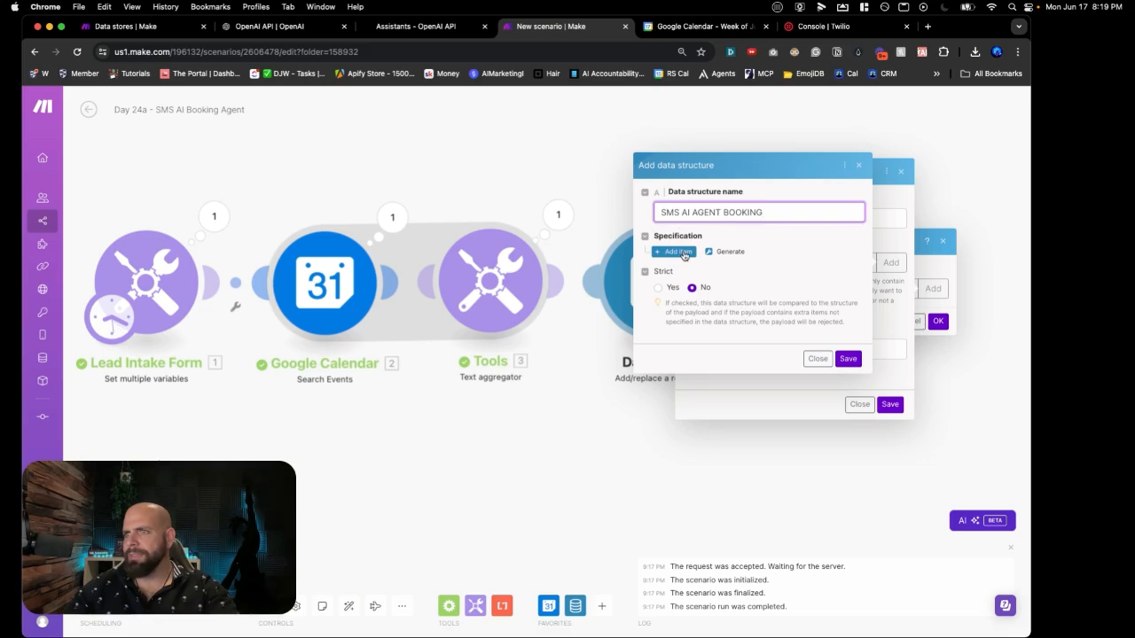
Step: Add a Text field called Name and a second, still unnamed item to the structure
click(680, 251)
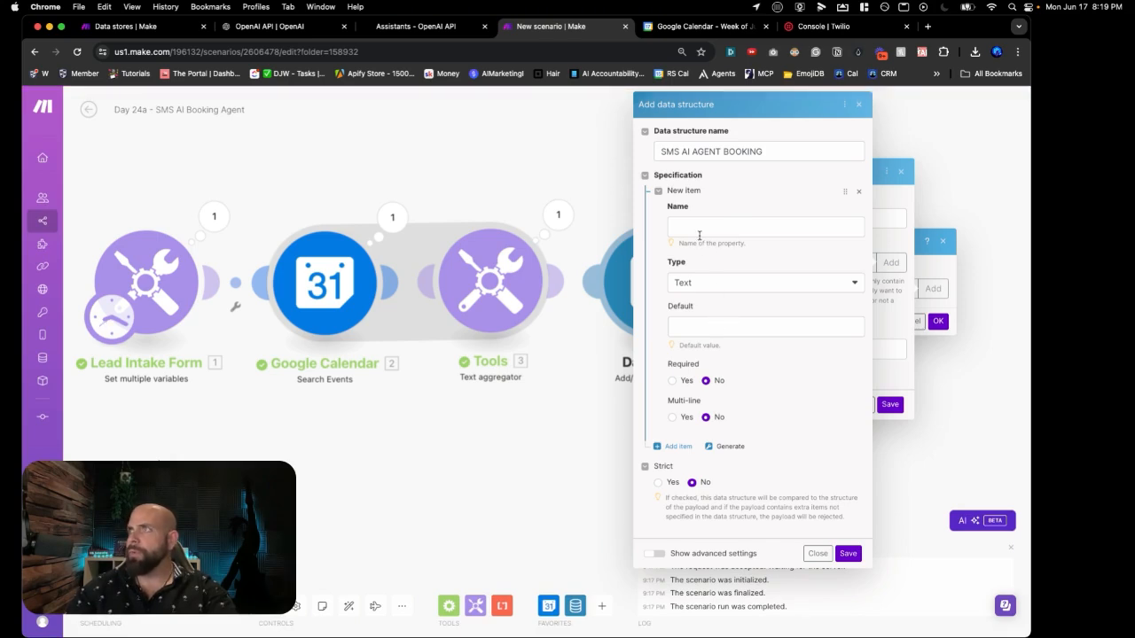
click(700, 228)
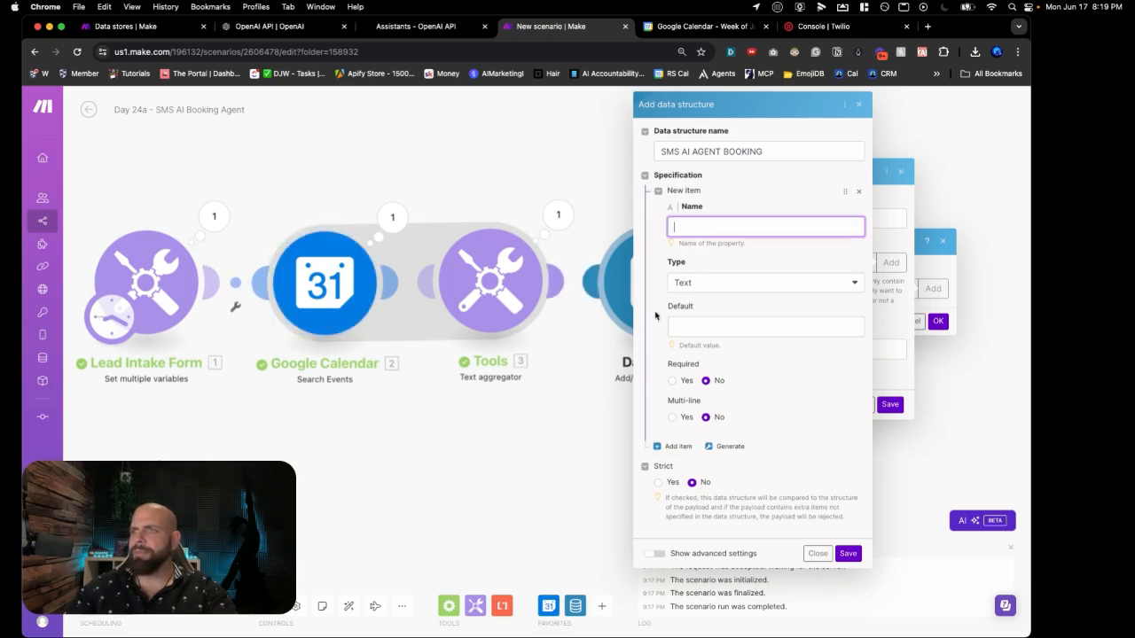
click(674, 446)
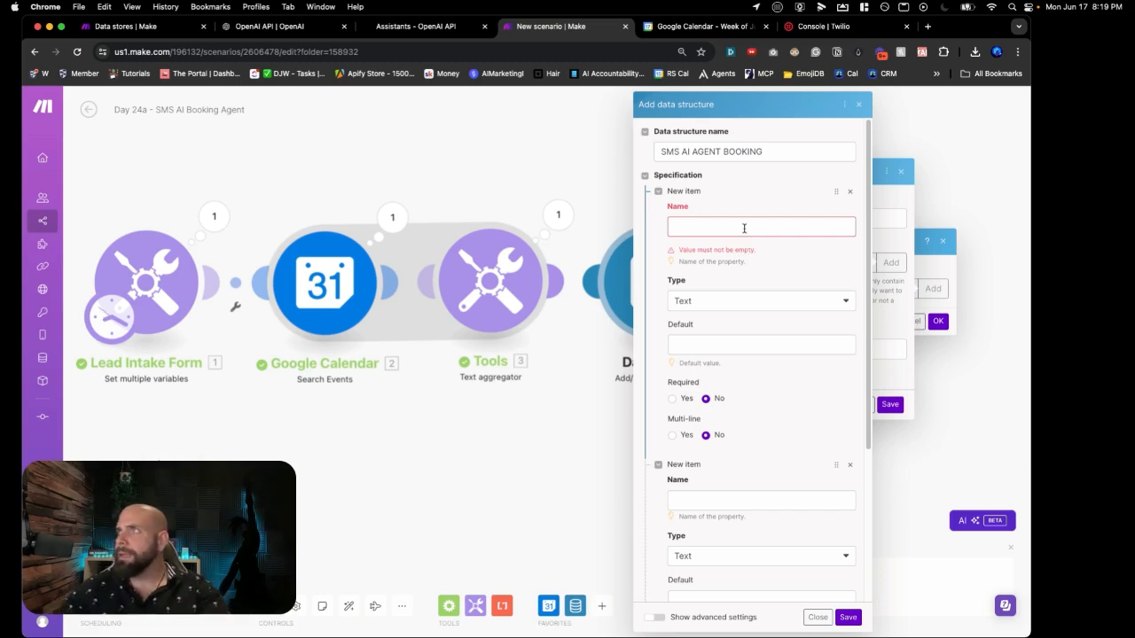
click(744, 228)
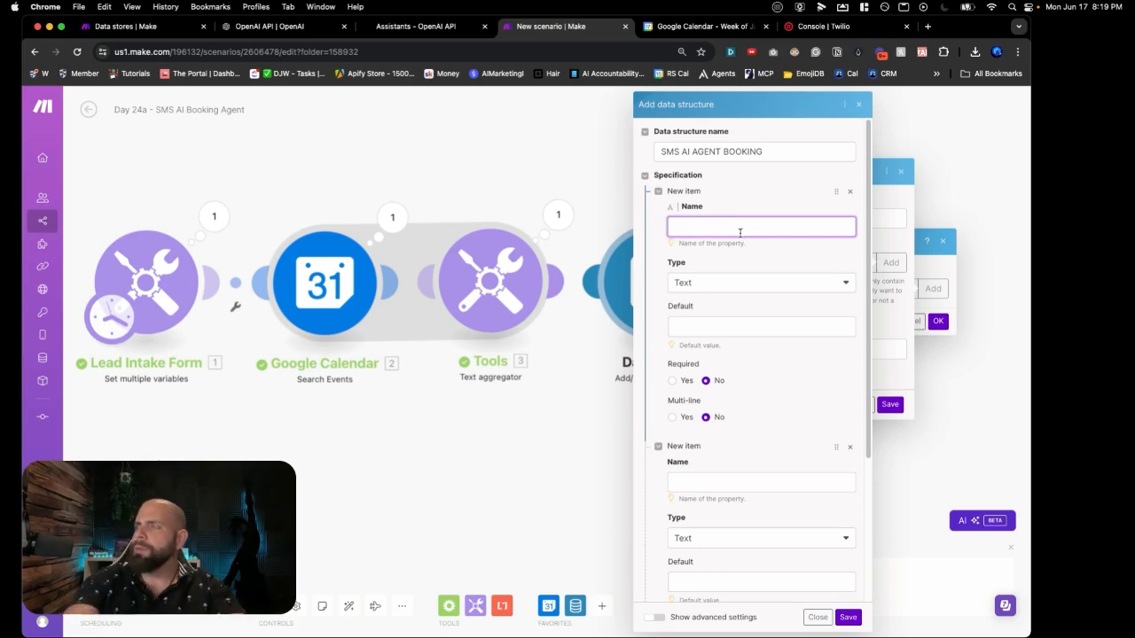
text(NAME)
key(BackSpace)
key(BackSpace)
text(ame)
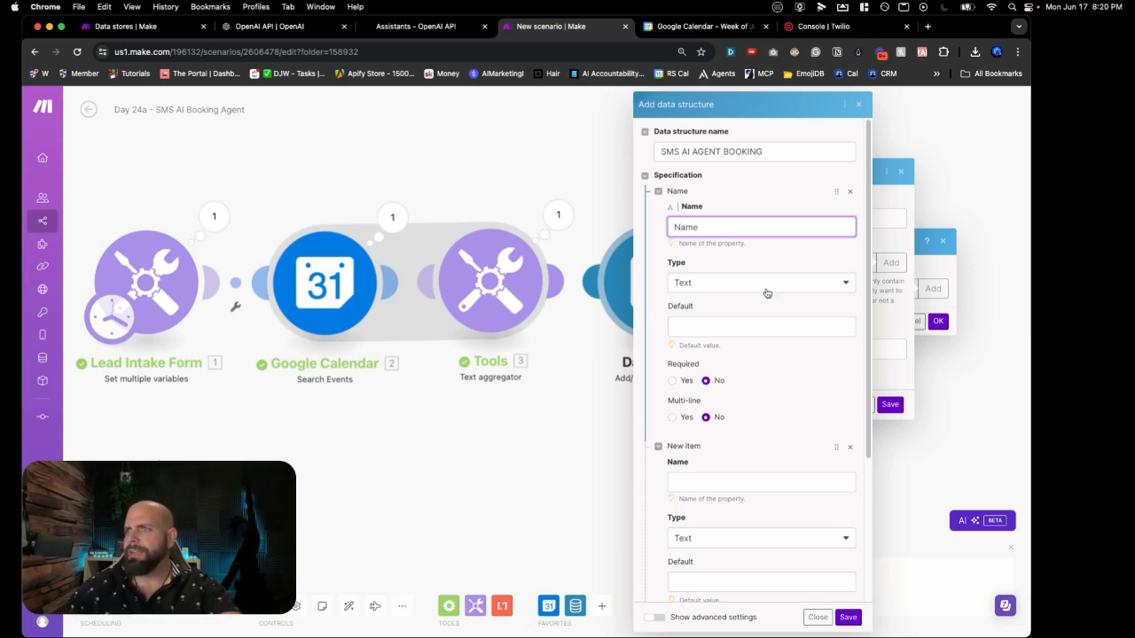
click(766, 289)
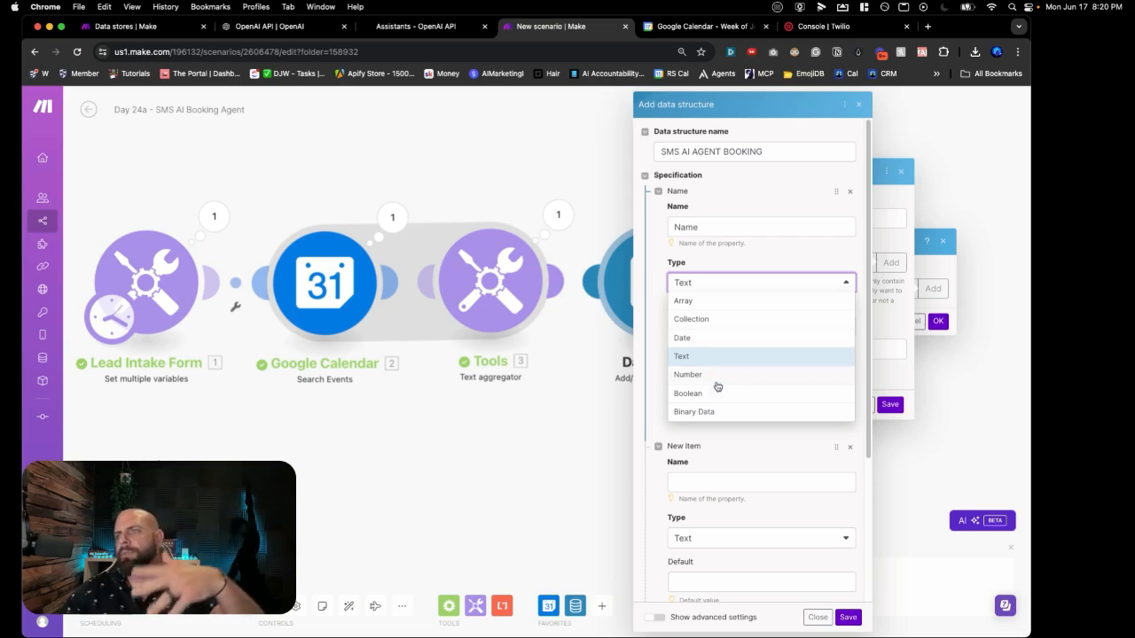
click(743, 267)
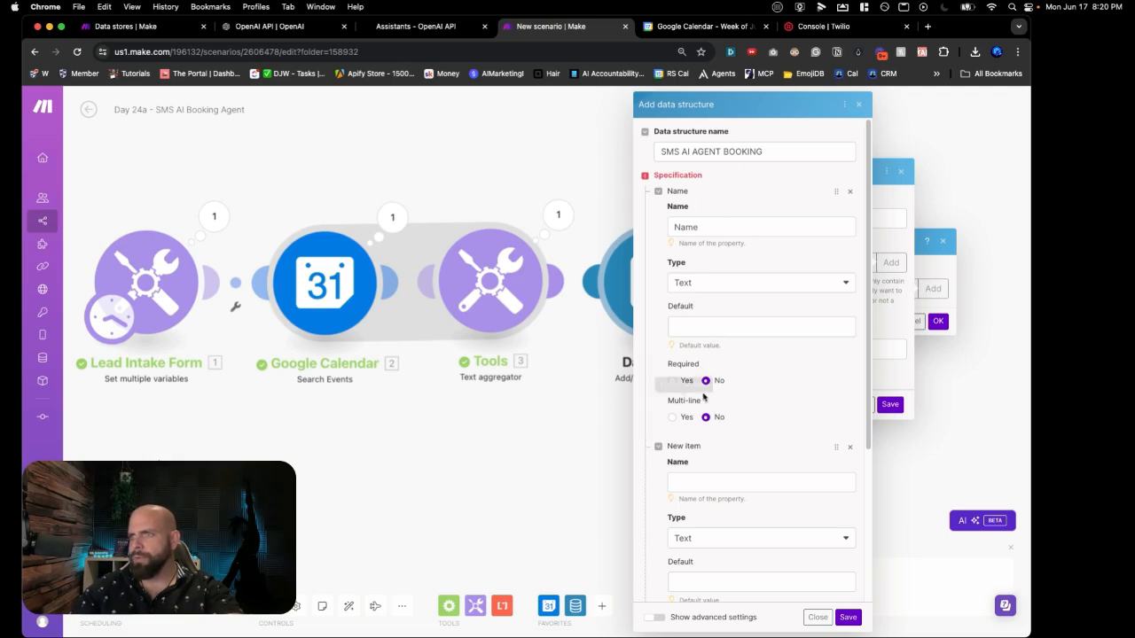
scroll(736, 386, down, 4)
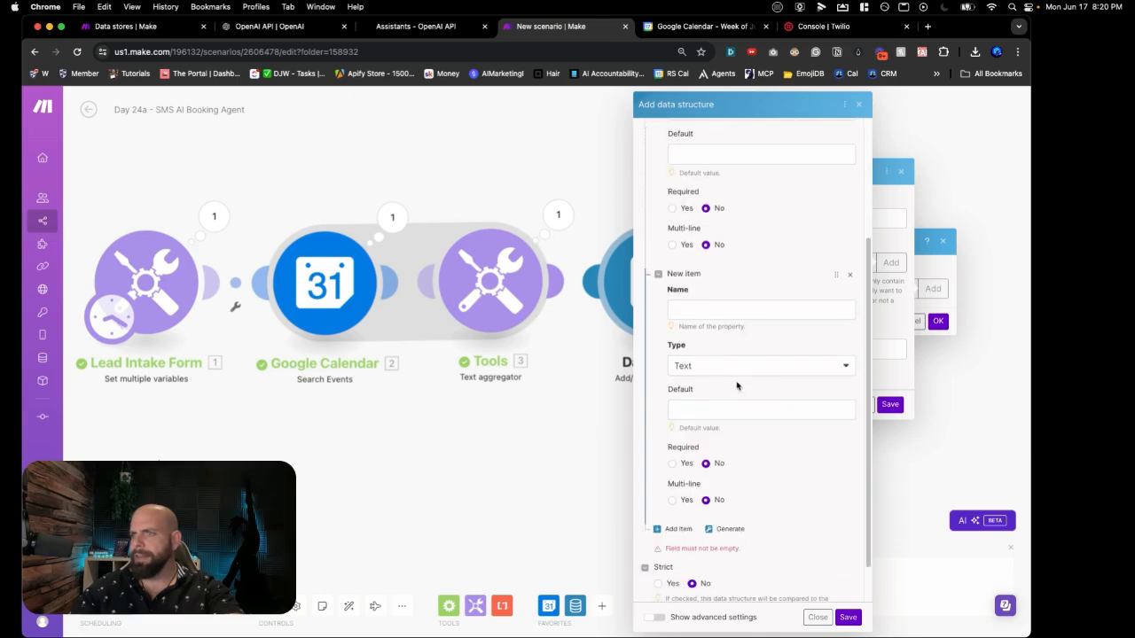
Step: Name the second data structure property Email
click(707, 311)
text(Ema)
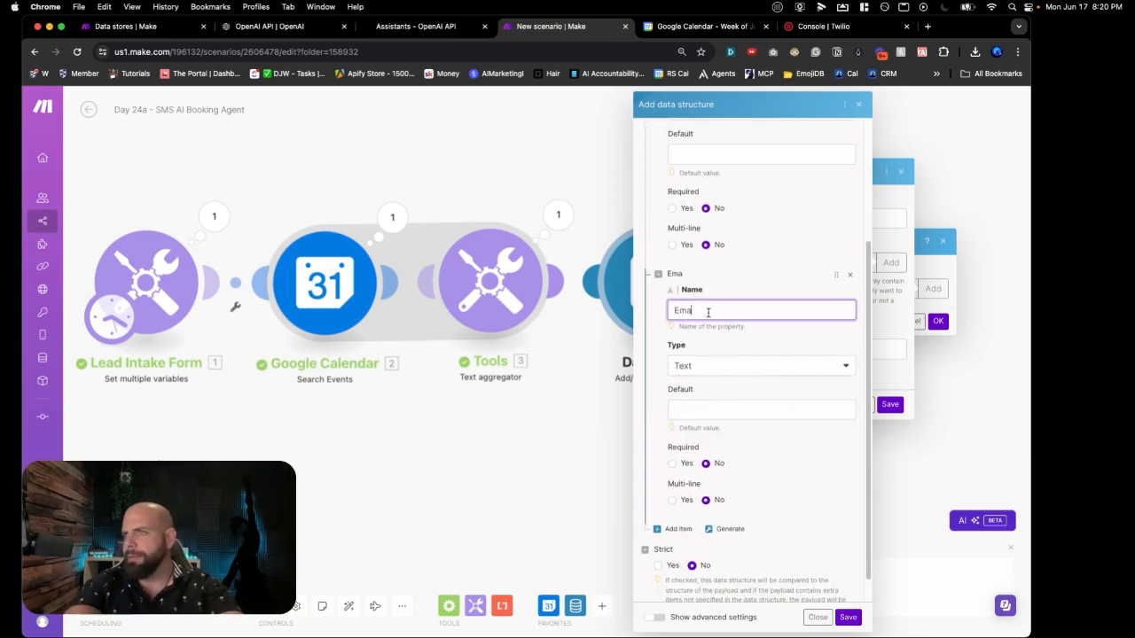
text(il)
click(716, 406)
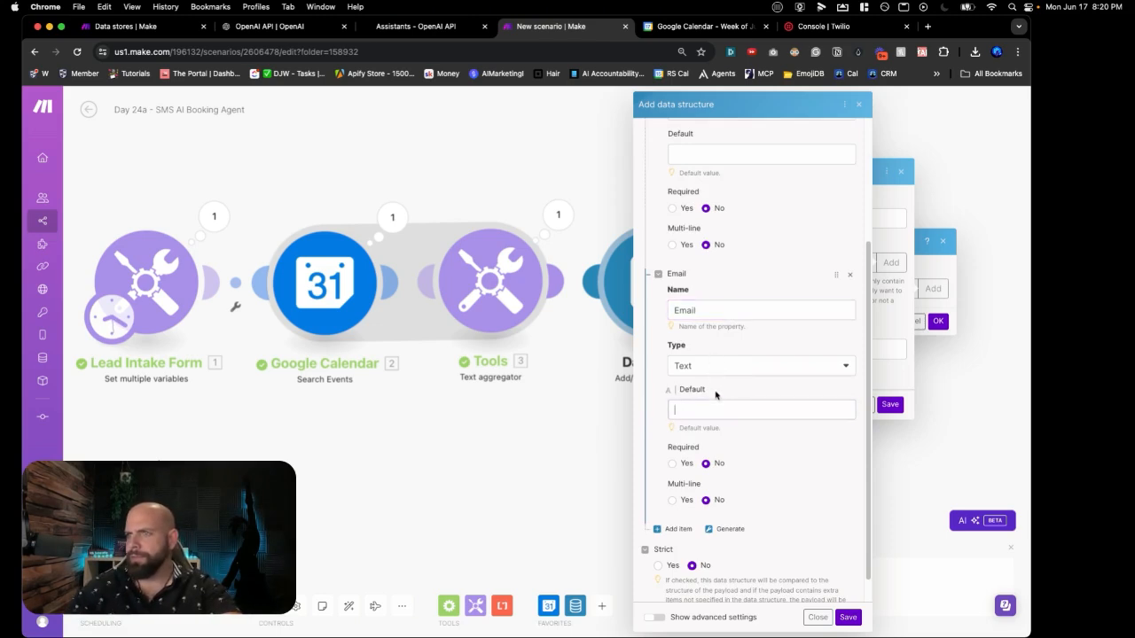
scroll(692, 443, down, 1)
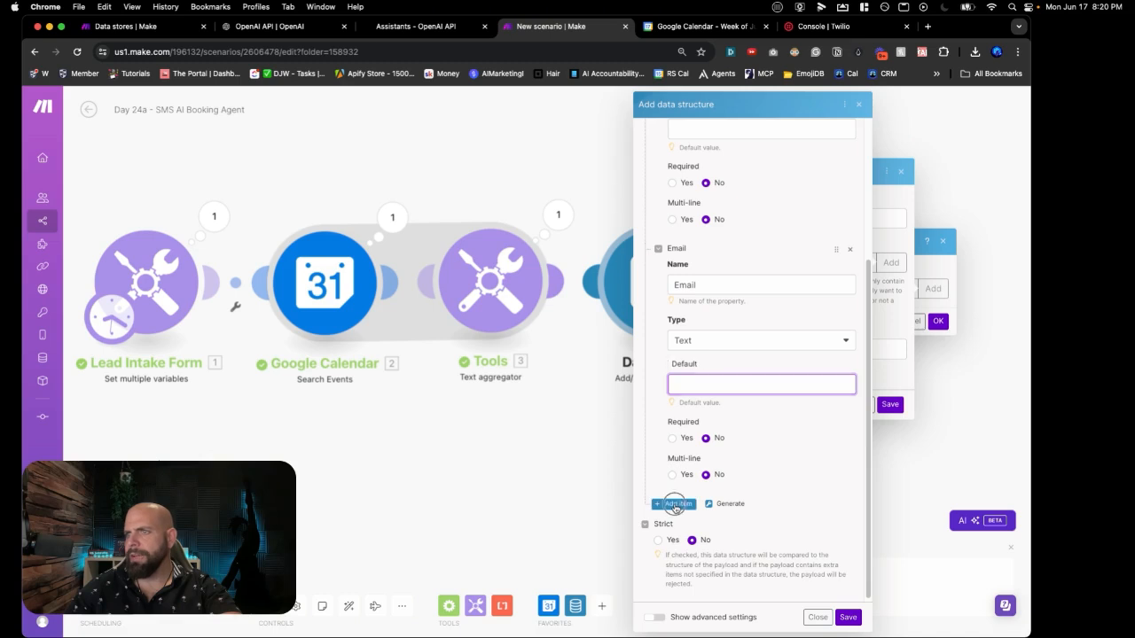
Step: Add a Text property named Phone below Email
click(678, 504)
scroll(693, 444, down, 3)
click(701, 282)
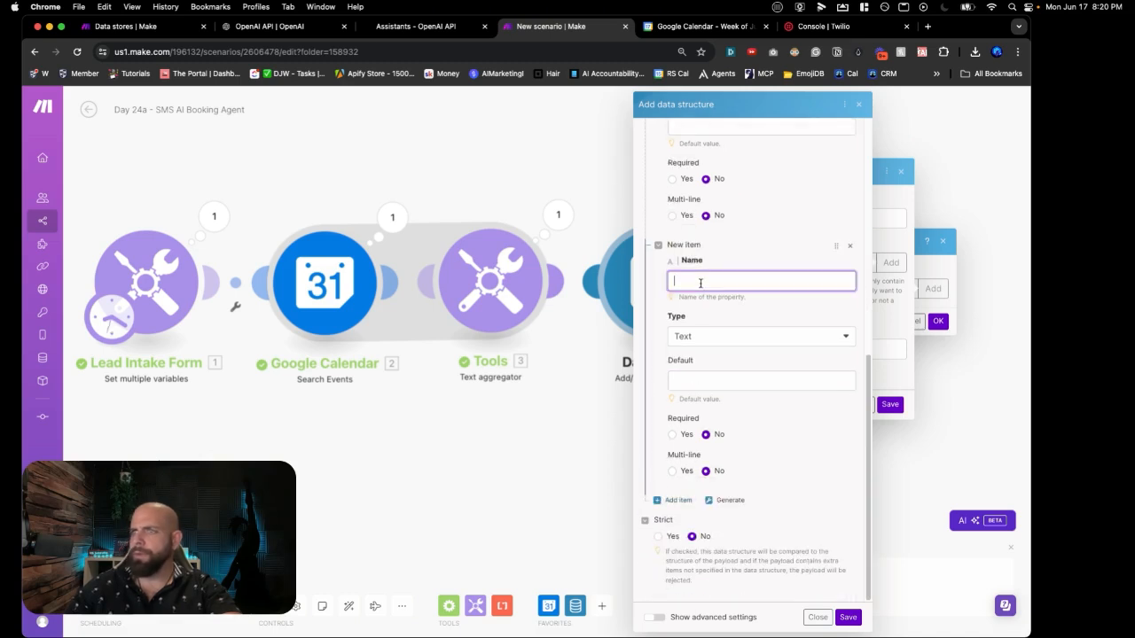
text(Phon)
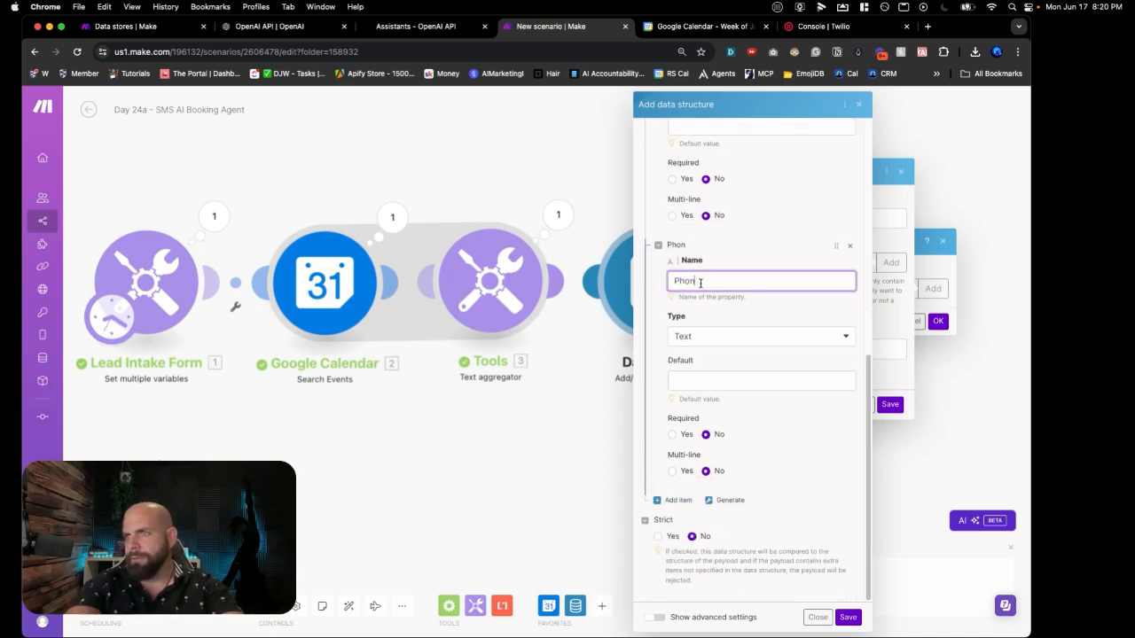
text(e)
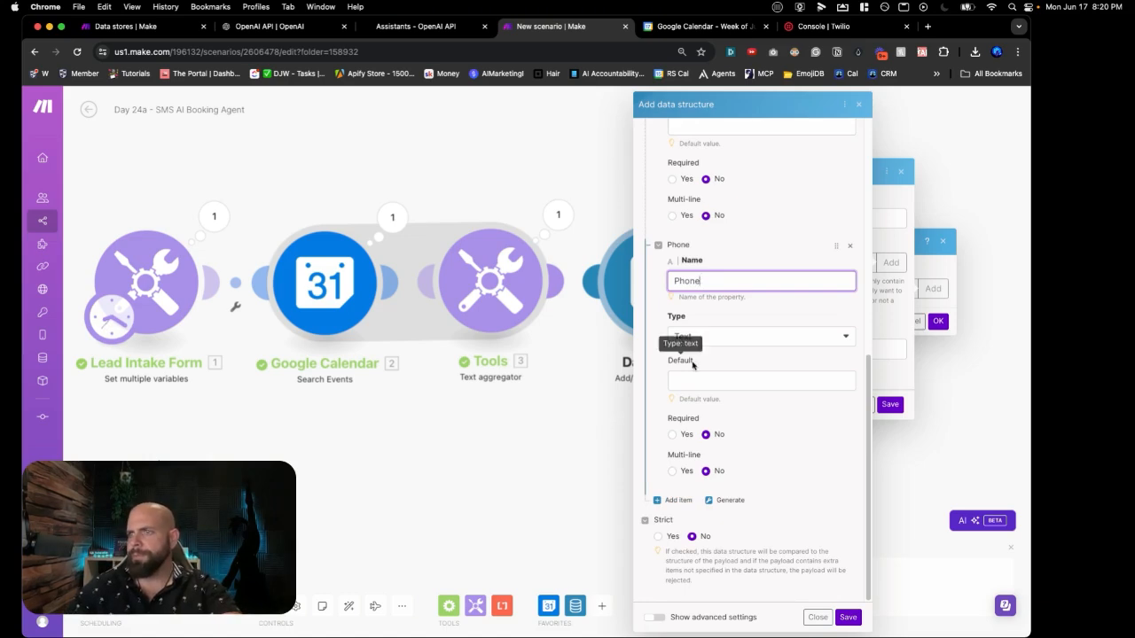
Step: Add a Text property named Chat History after Phone
click(672, 500)
scroll(696, 461, down, 3)
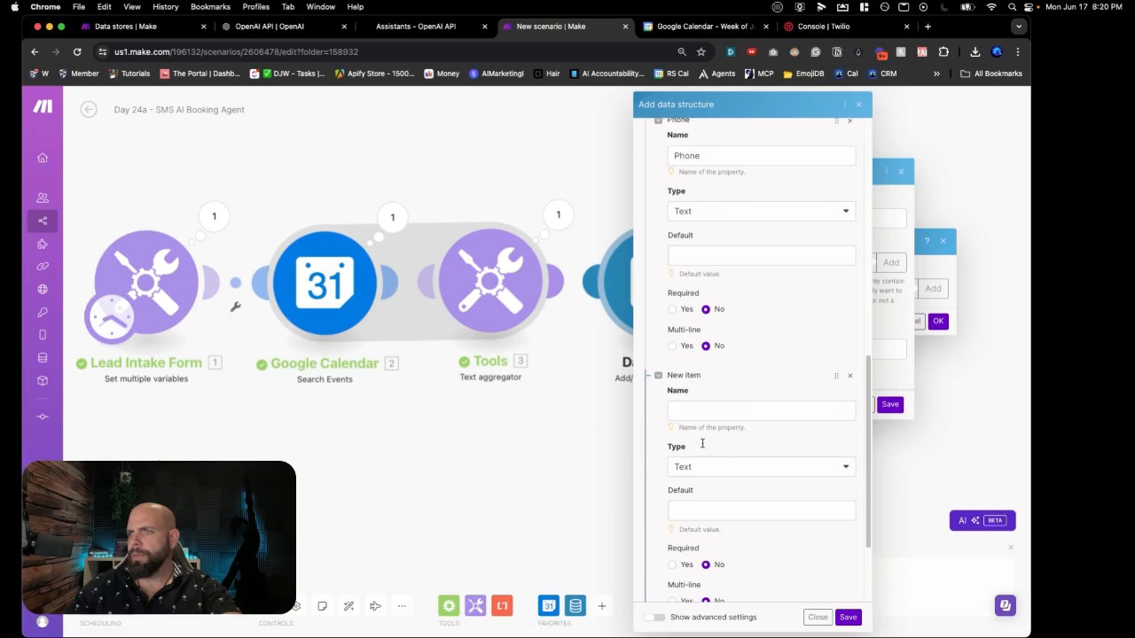
click(707, 406)
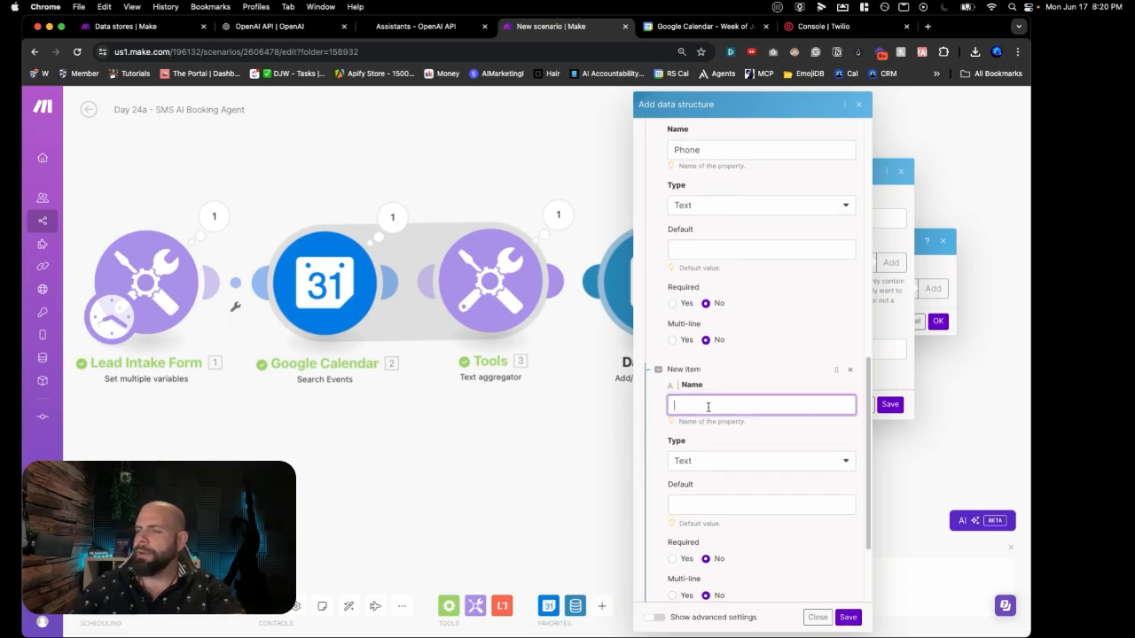
text(Chat History)
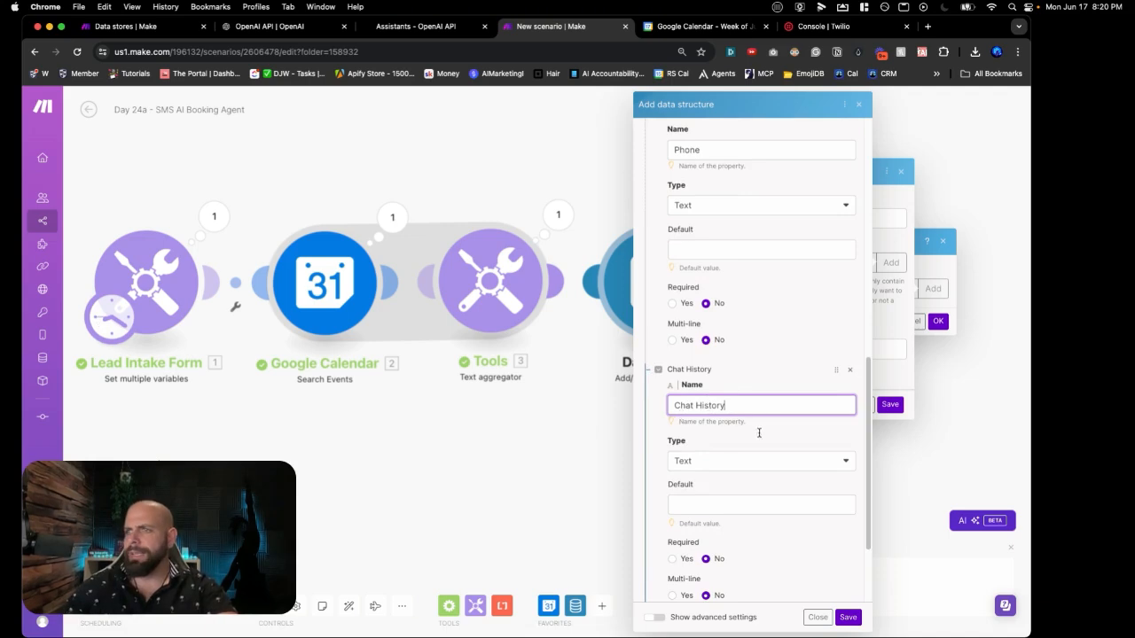
click(758, 433)
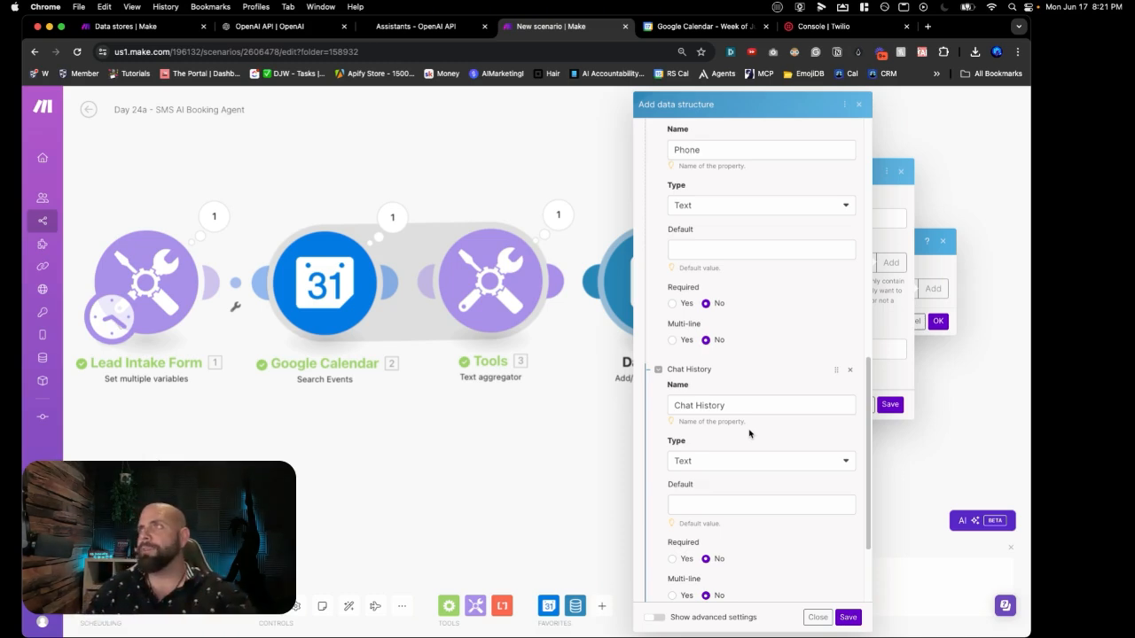
Step: Add a property named Booking Date Suggestion after Chat History
scroll(749, 434, down, 3)
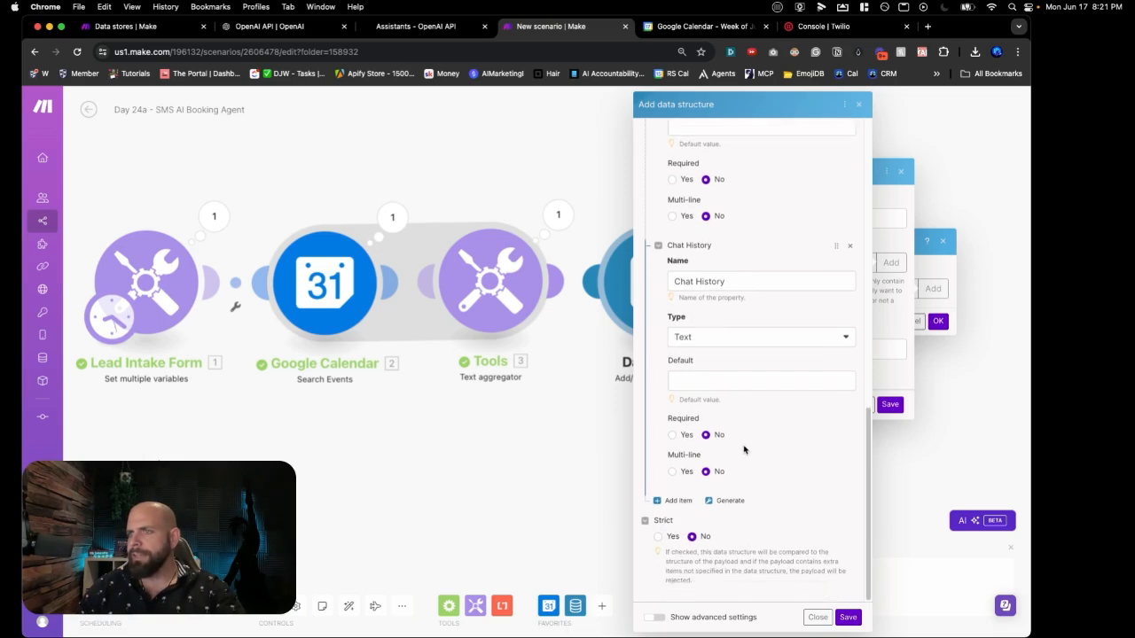
click(676, 500)
click(698, 537)
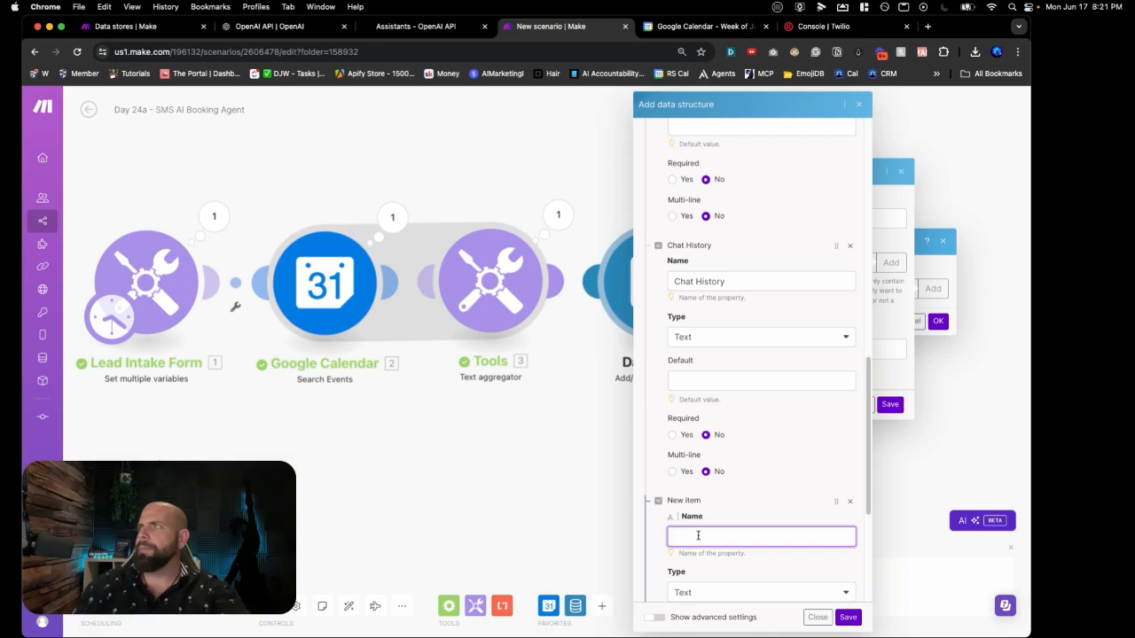
text(Booking D)
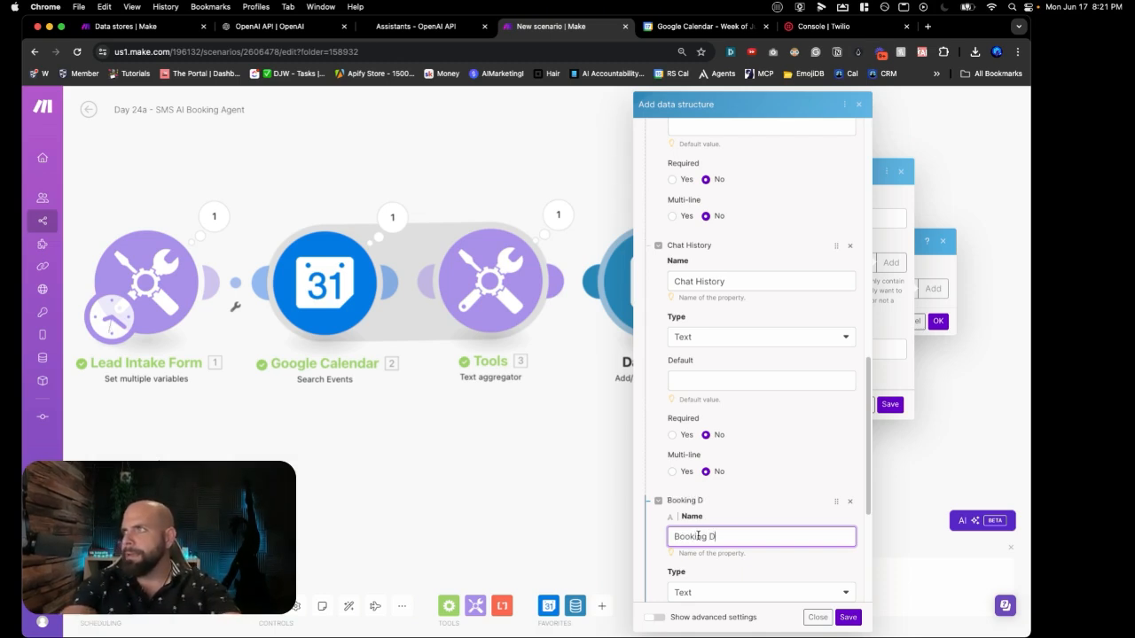
text(ata Suggestion)
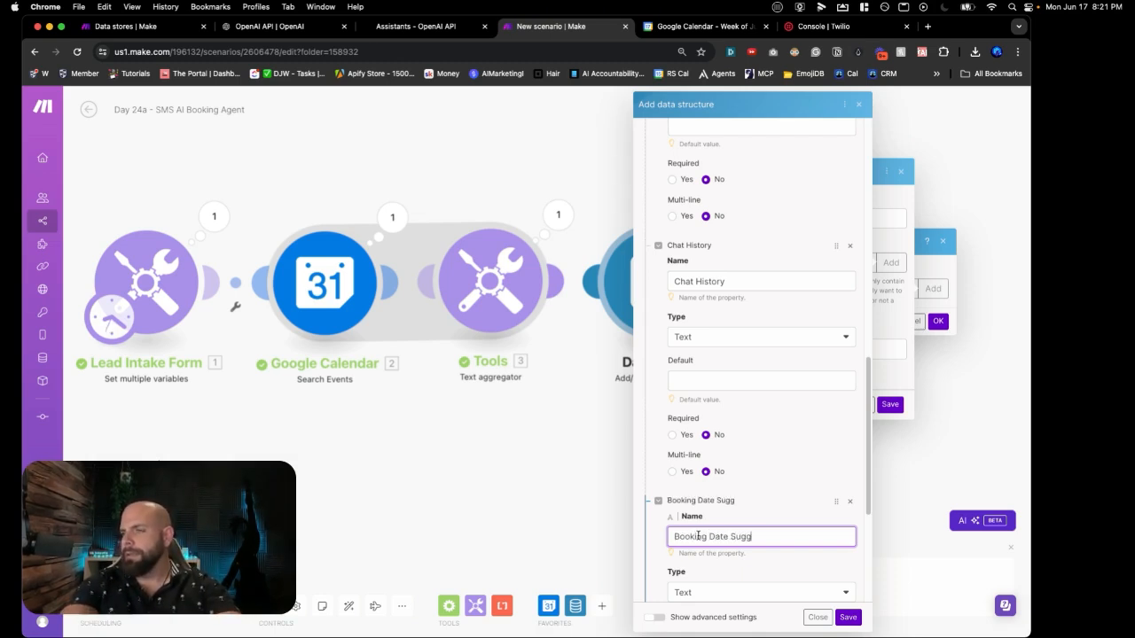
scroll(698, 524, down, 1)
scroll(697, 524, down, 3)
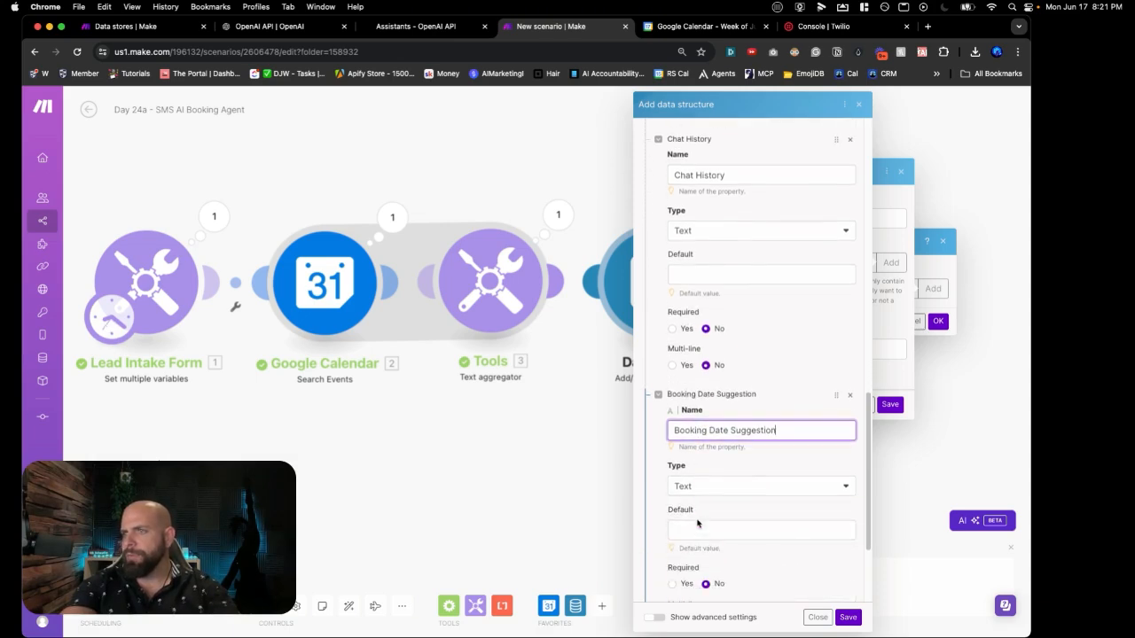
scroll(758, 506, down, 1)
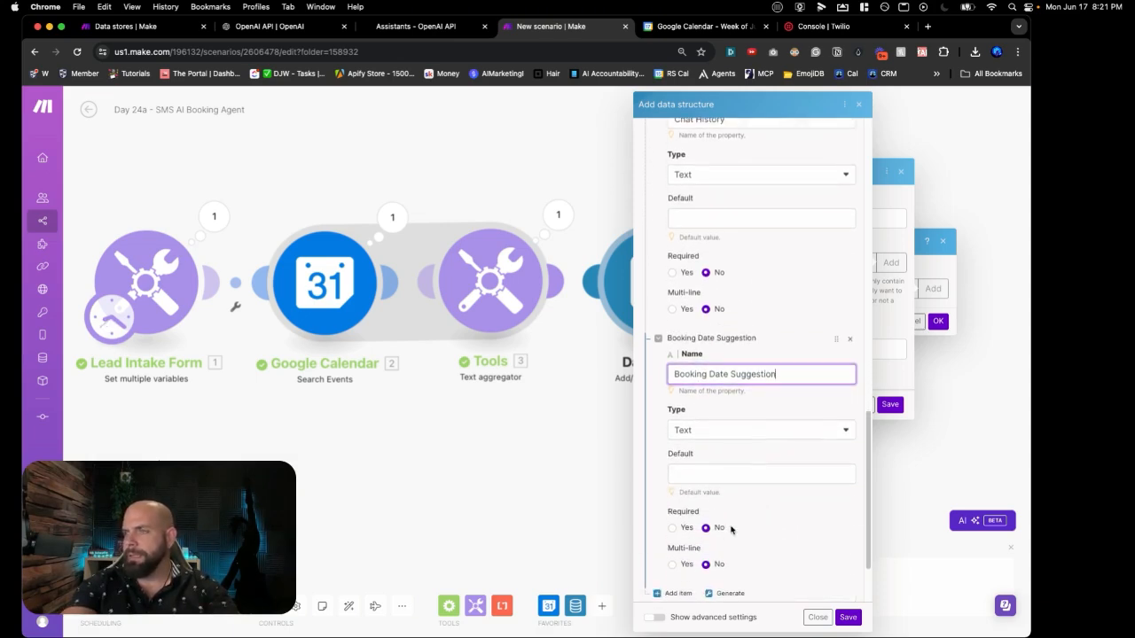
scroll(690, 536, down, 1)
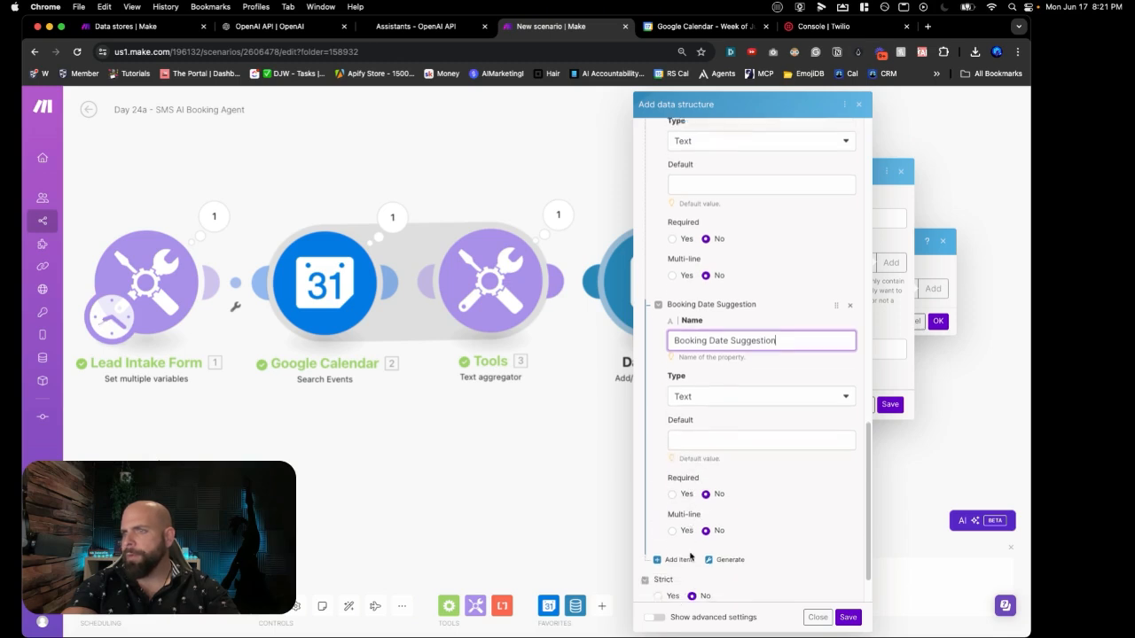
Step: Make Booking Date Suggestion multi-line and add a multi-line Booking Date Selection property
click(675, 558)
scroll(693, 503, down, 3)
scroll(693, 504, down, 2)
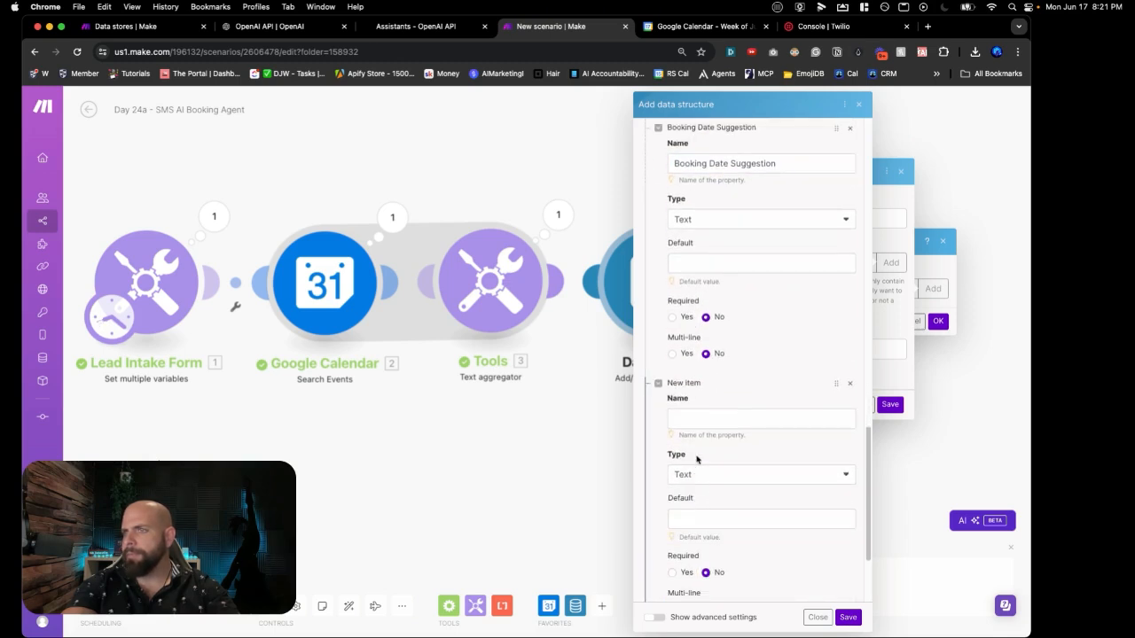
click(692, 420)
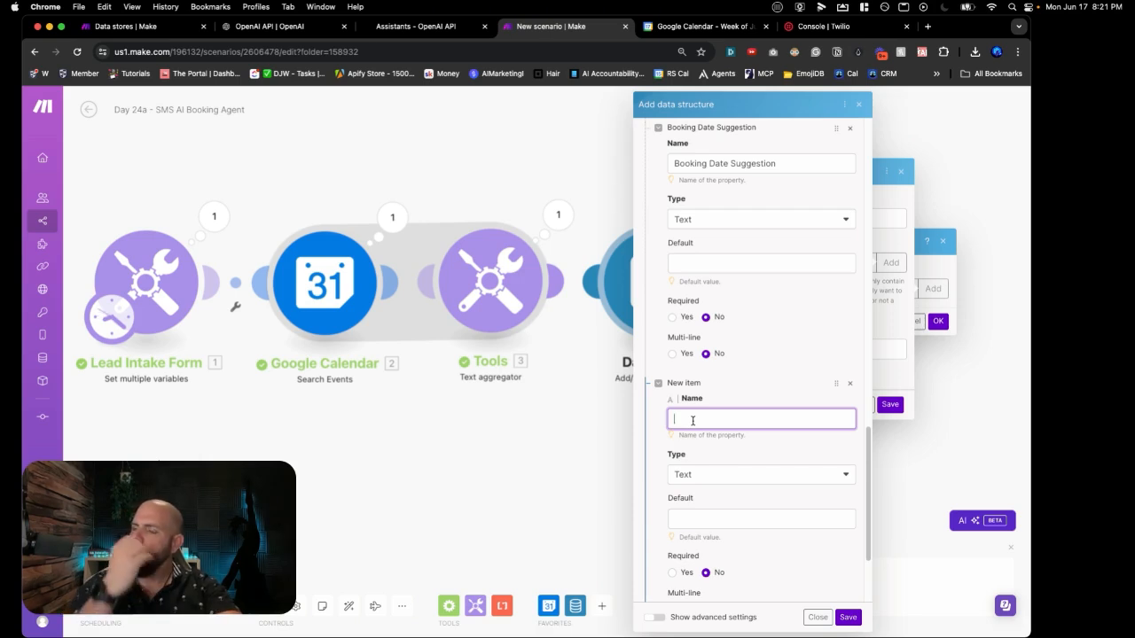
click(681, 358)
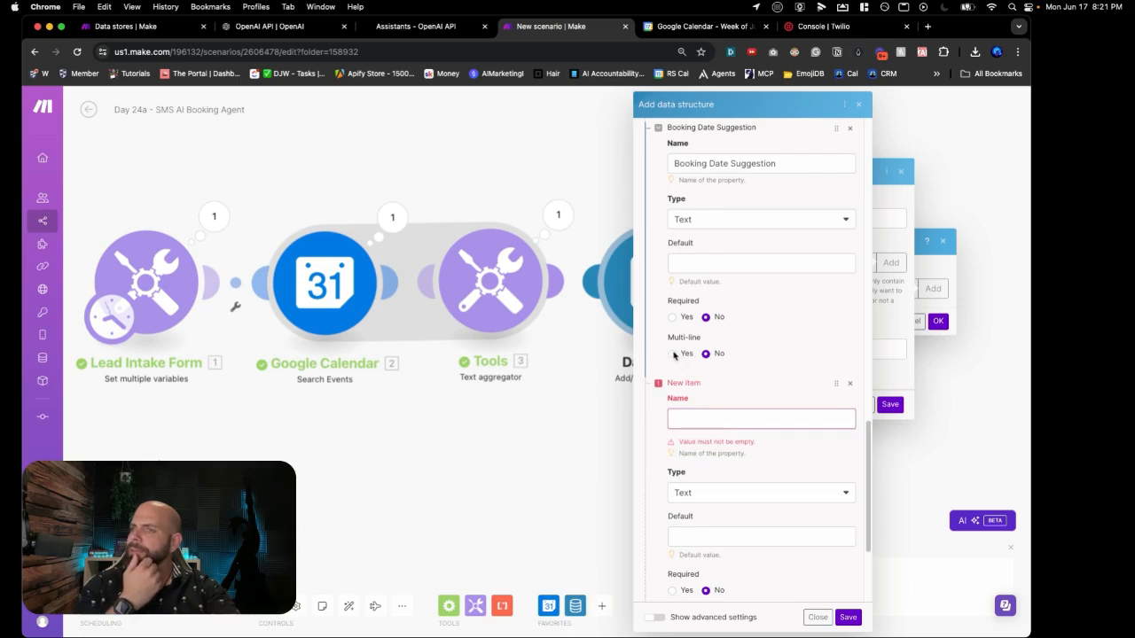
click(687, 421)
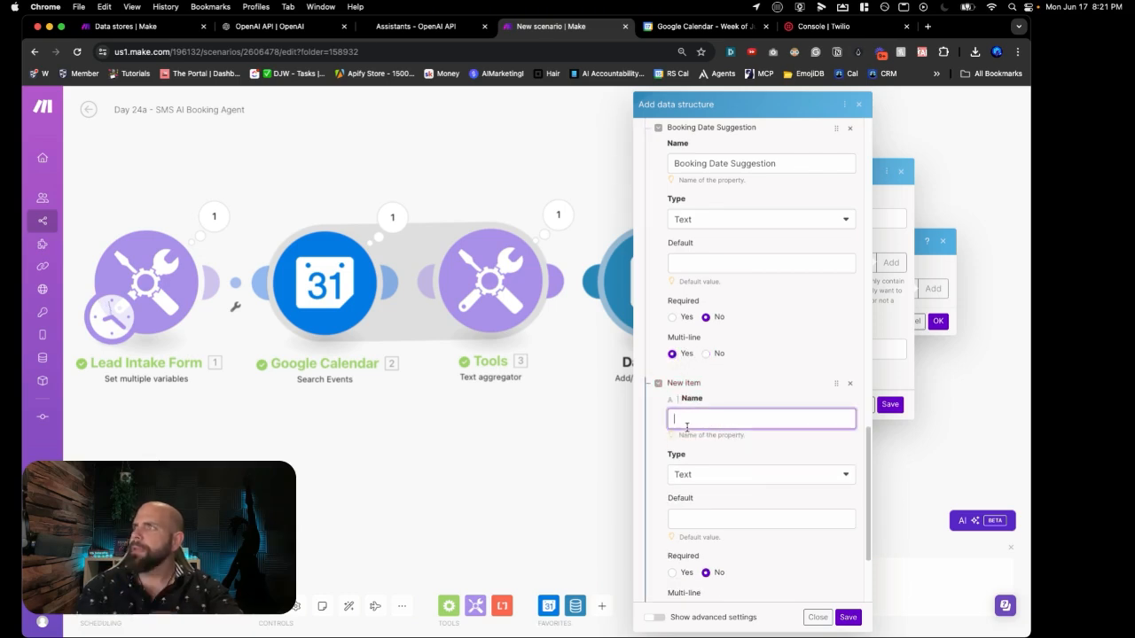
text(B)
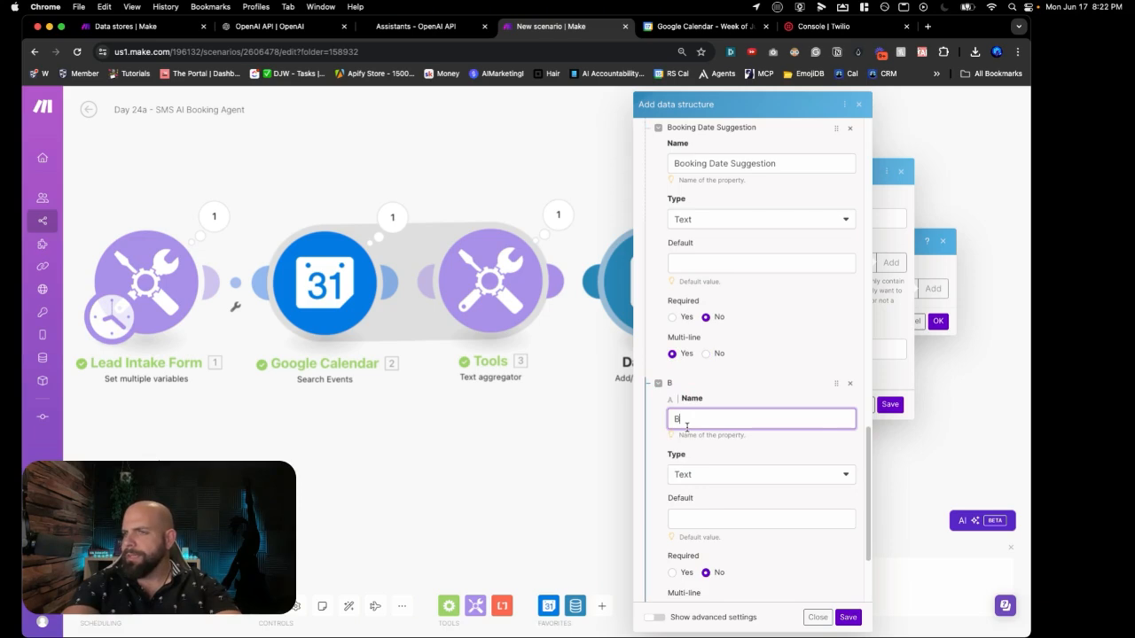
text(ooking )
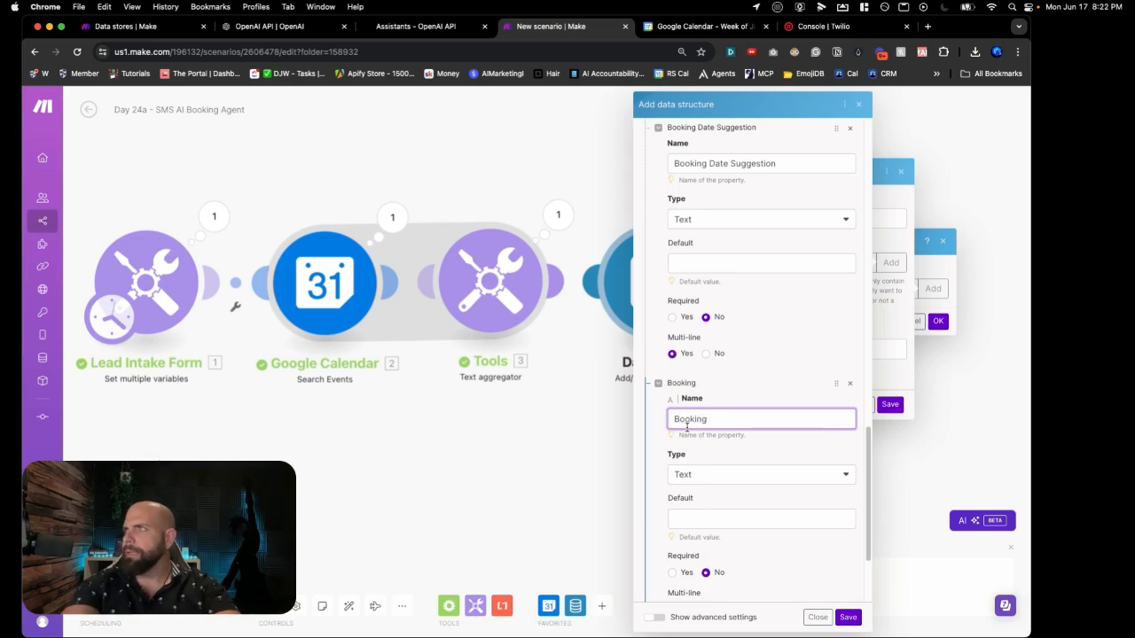
text(Date Sele)
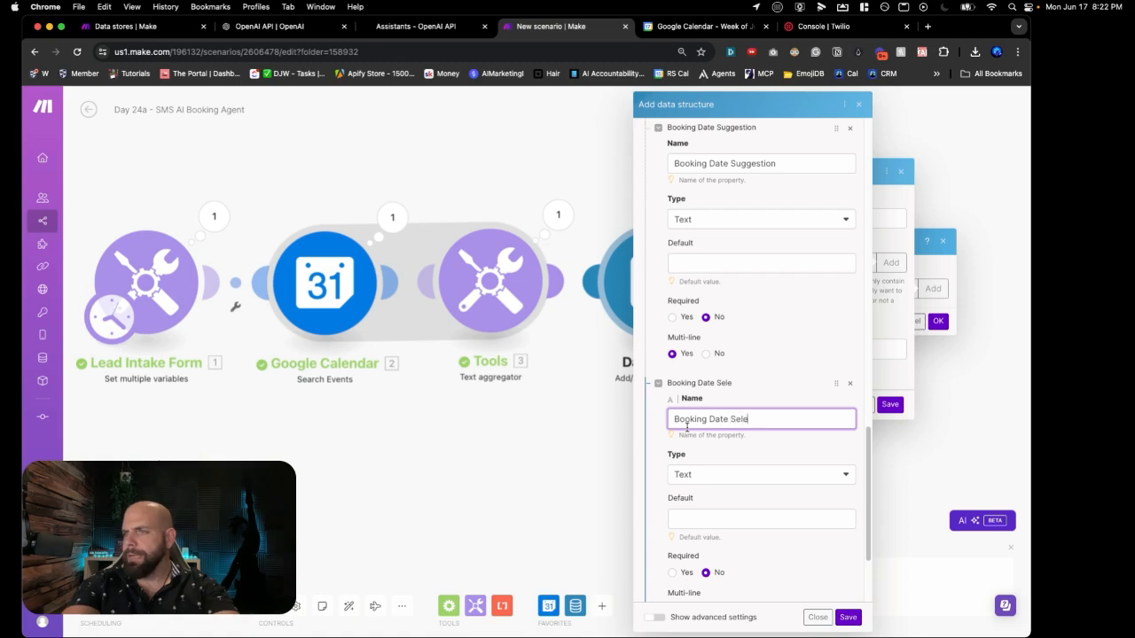
text(ction)
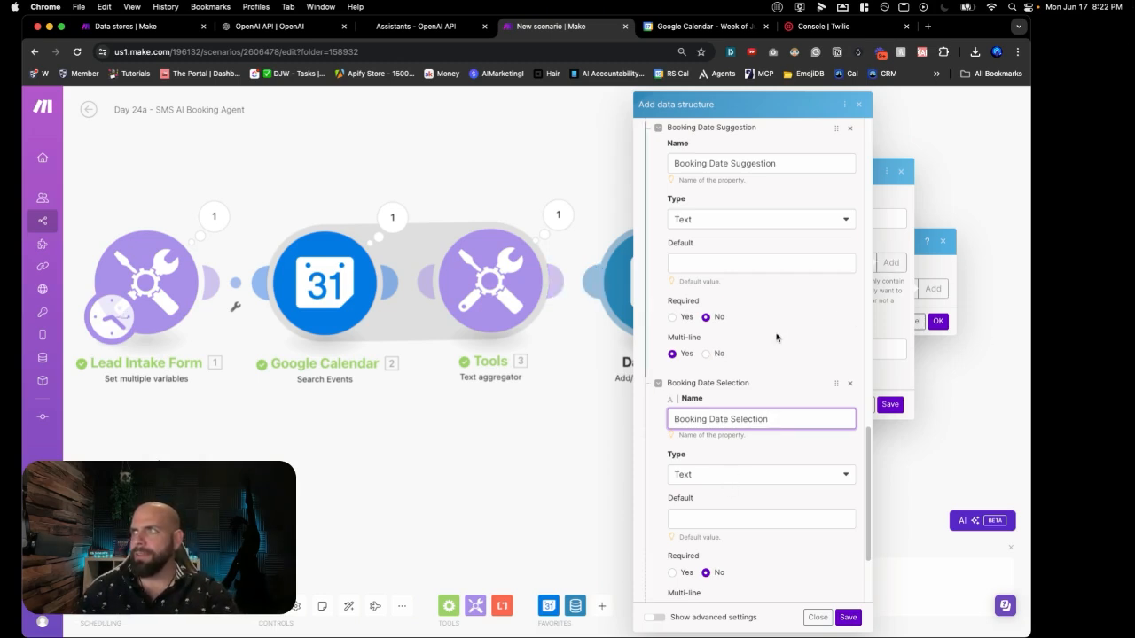
scroll(770, 344, down, 3)
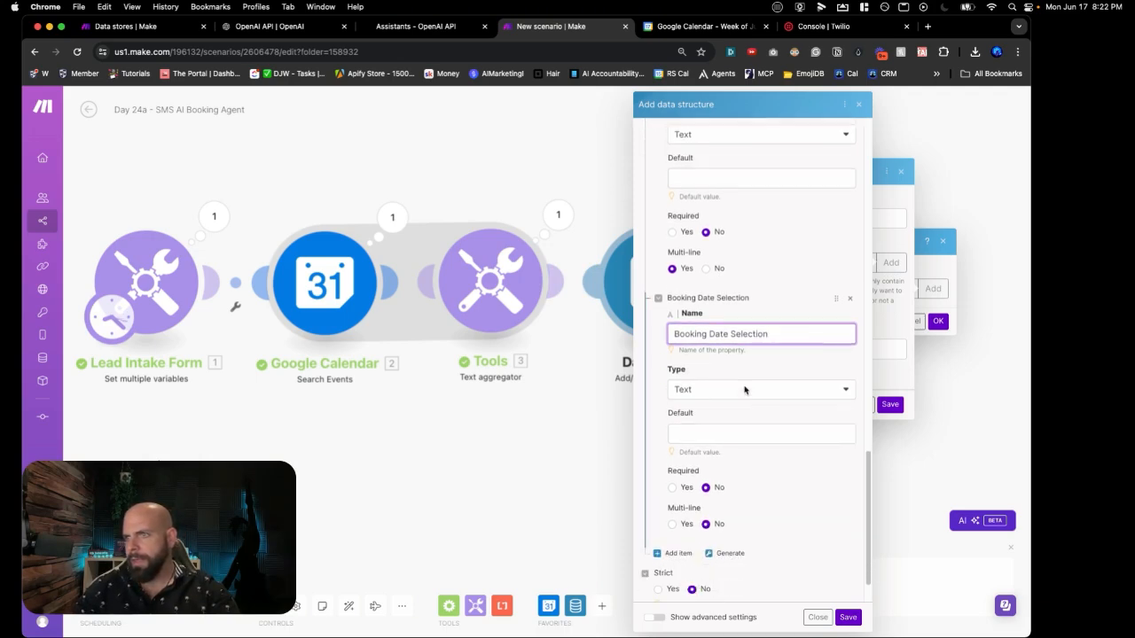
scroll(745, 390, down, 2)
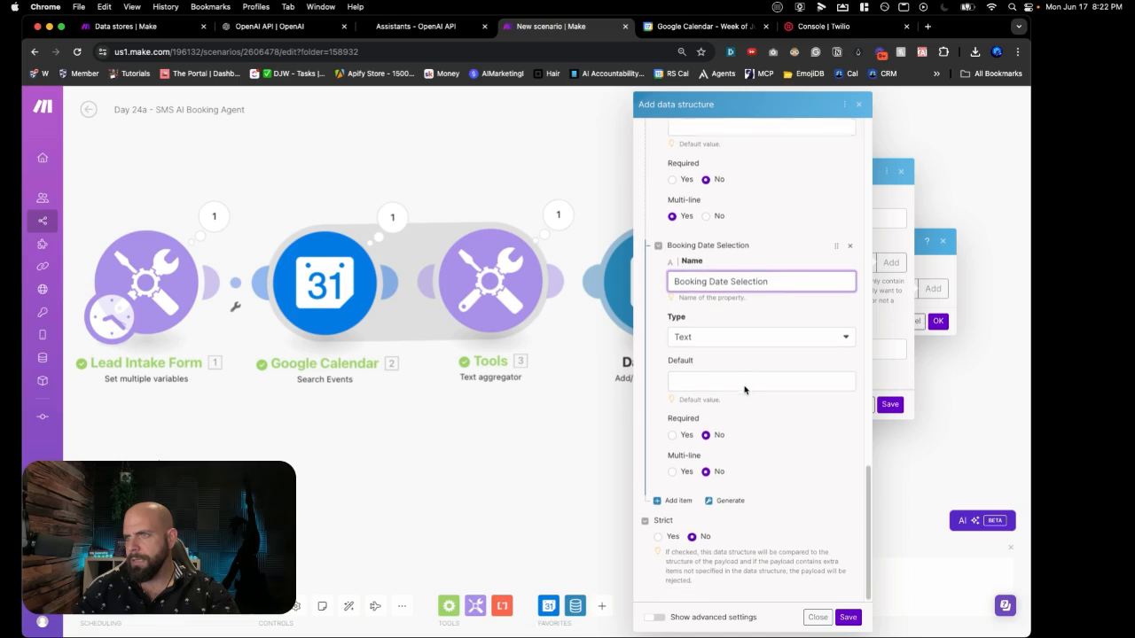
click(673, 471)
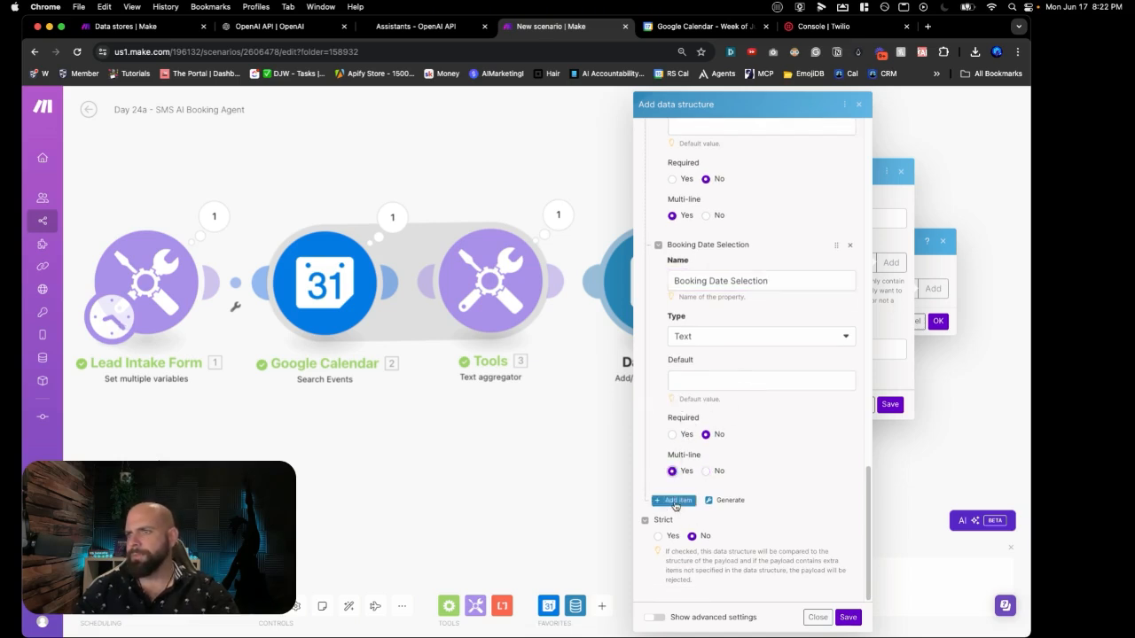
Step: Add a Service property with default value 'Appointment Slots Available'
click(675, 500)
scroll(674, 506, down, 5)
click(699, 404)
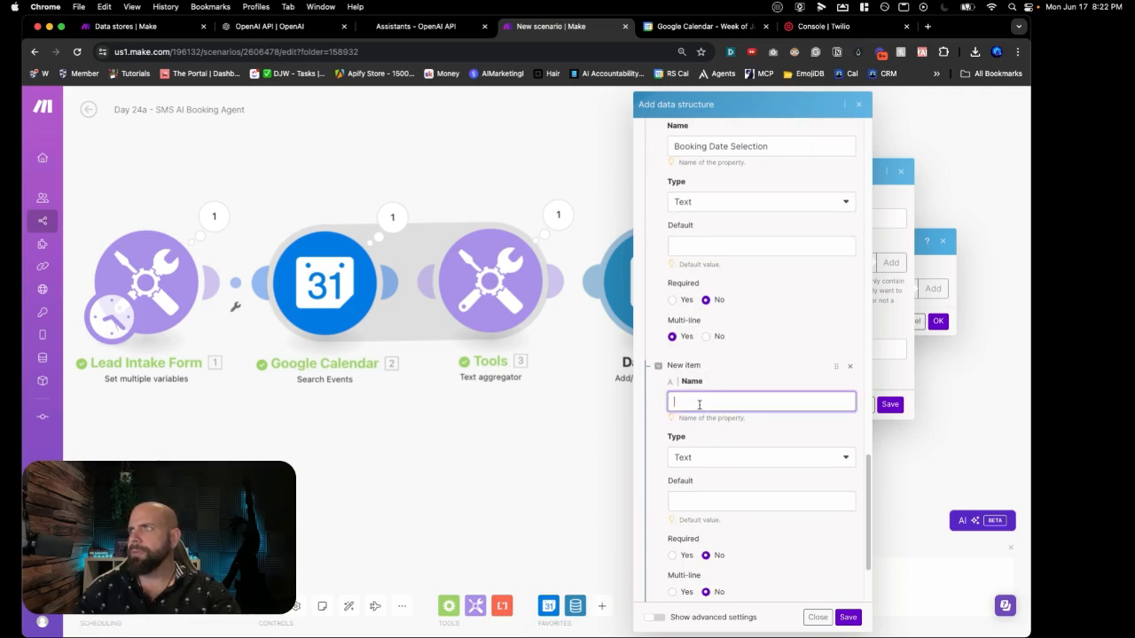
text(Service)
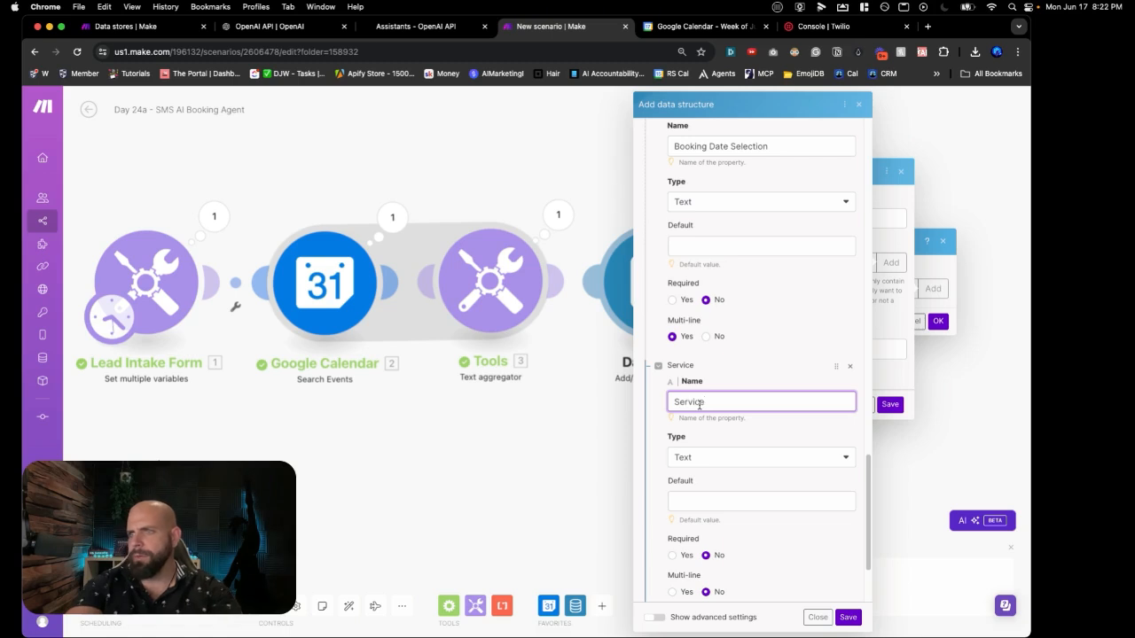
scroll(700, 403, down, 1)
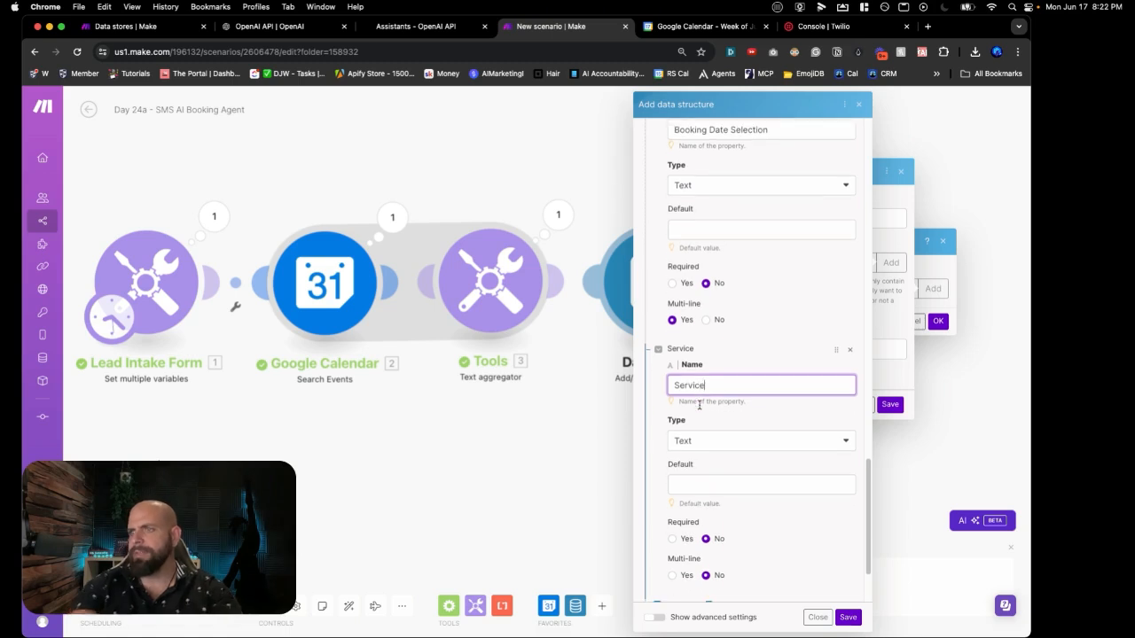
click(723, 482)
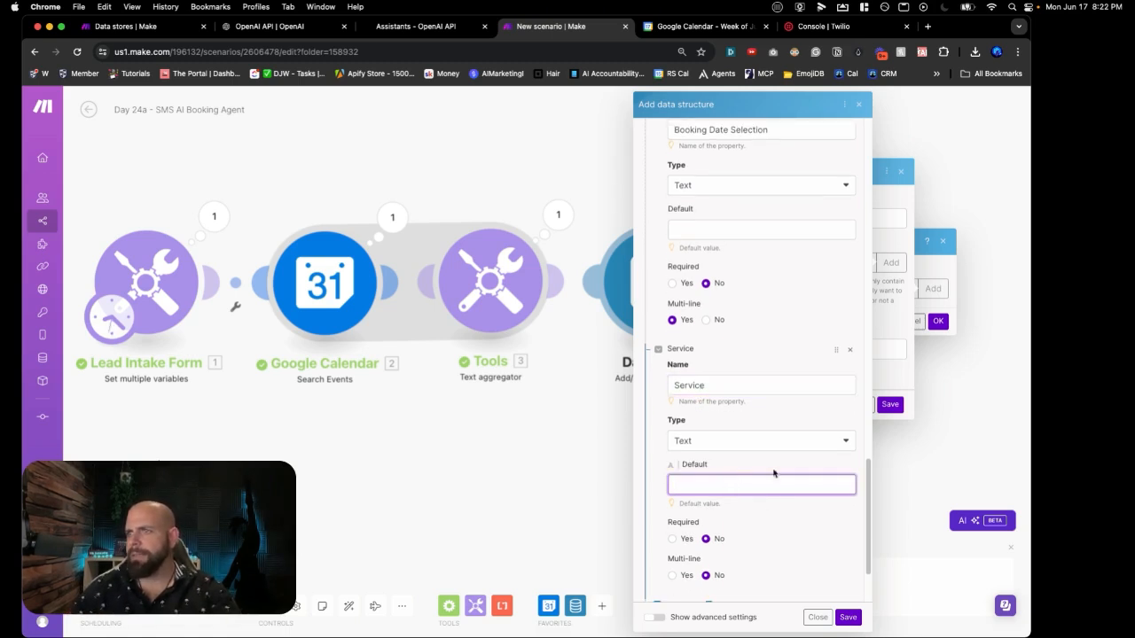
scroll(790, 544, down, 3)
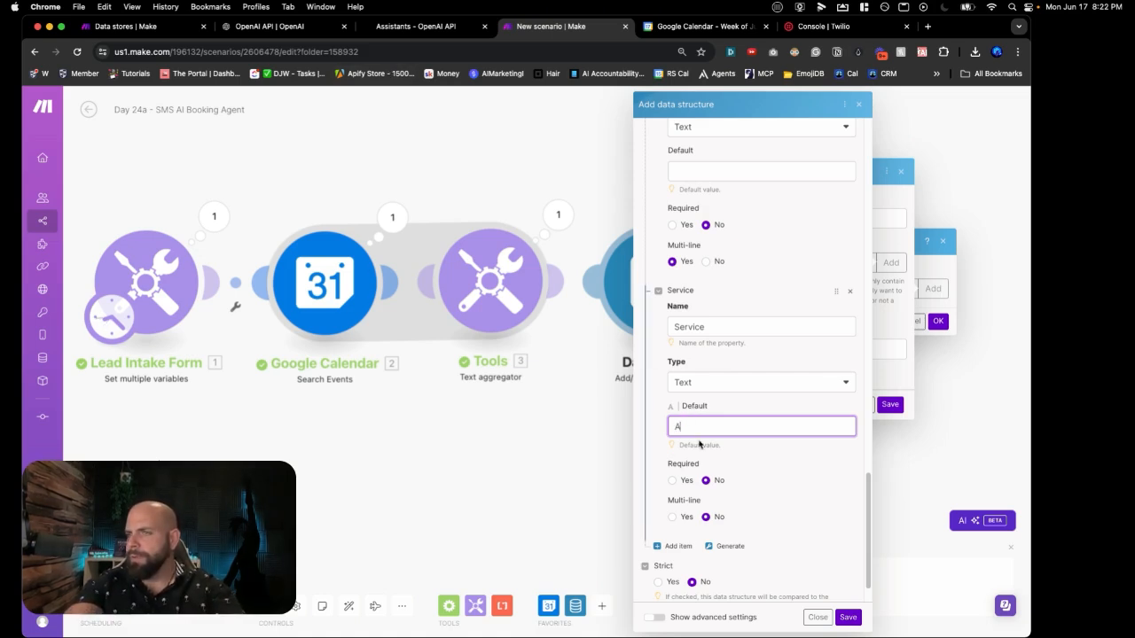
text(ppointment Slots Av)
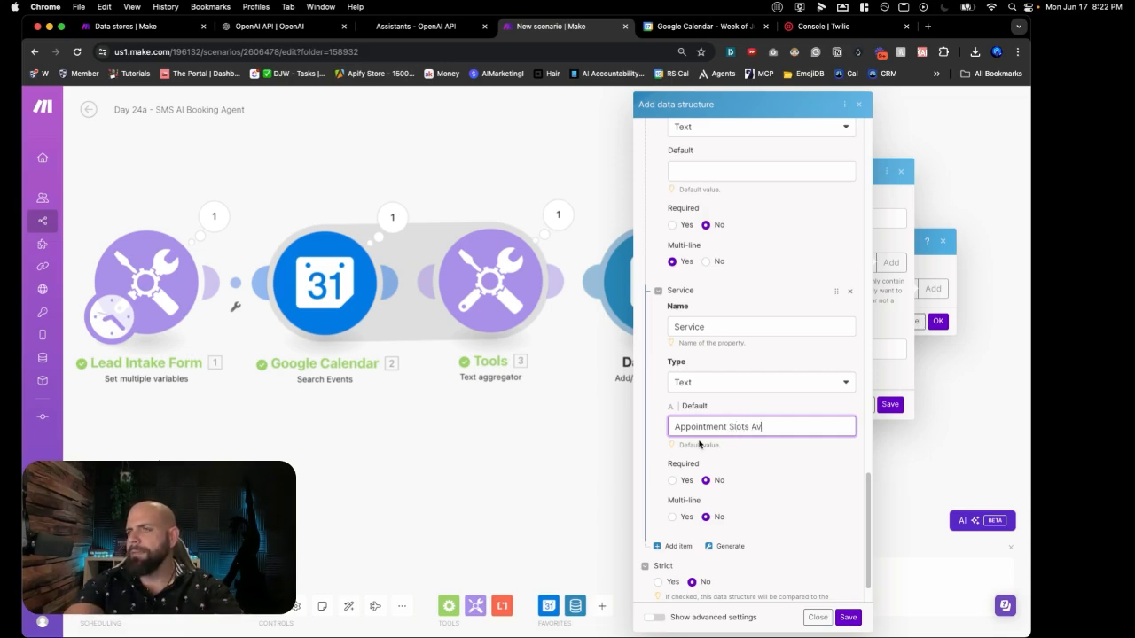
text(ailable)
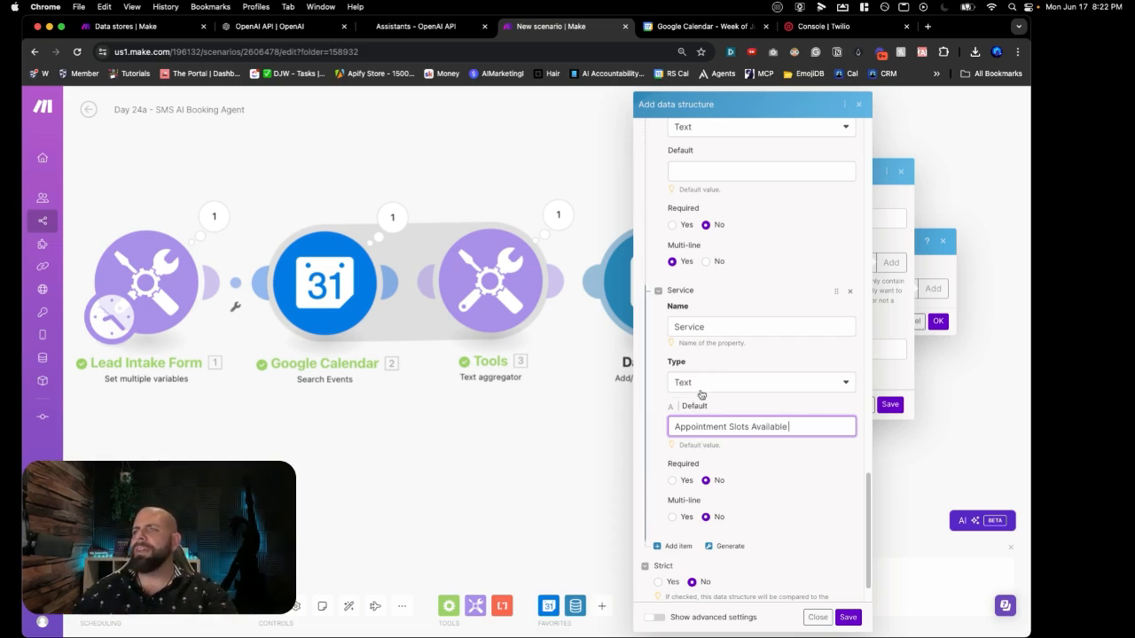
scroll(699, 395, up, 2)
scroll(738, 450, up, 5)
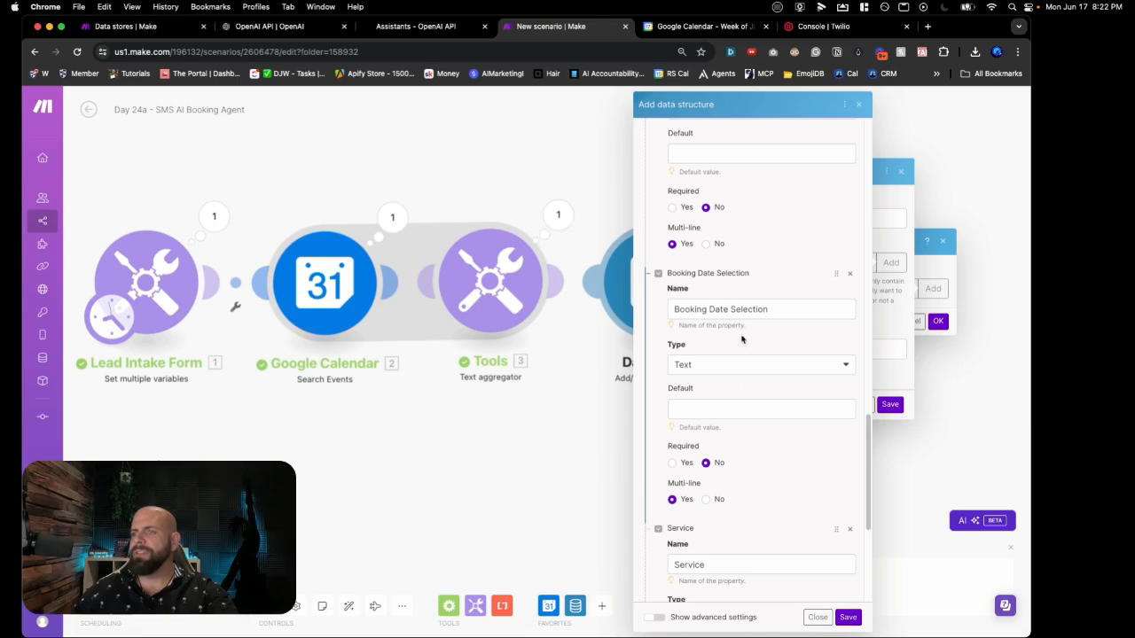
Step: Set the Service property's Multi-line option to Yes
scroll(712, 325, up, 3)
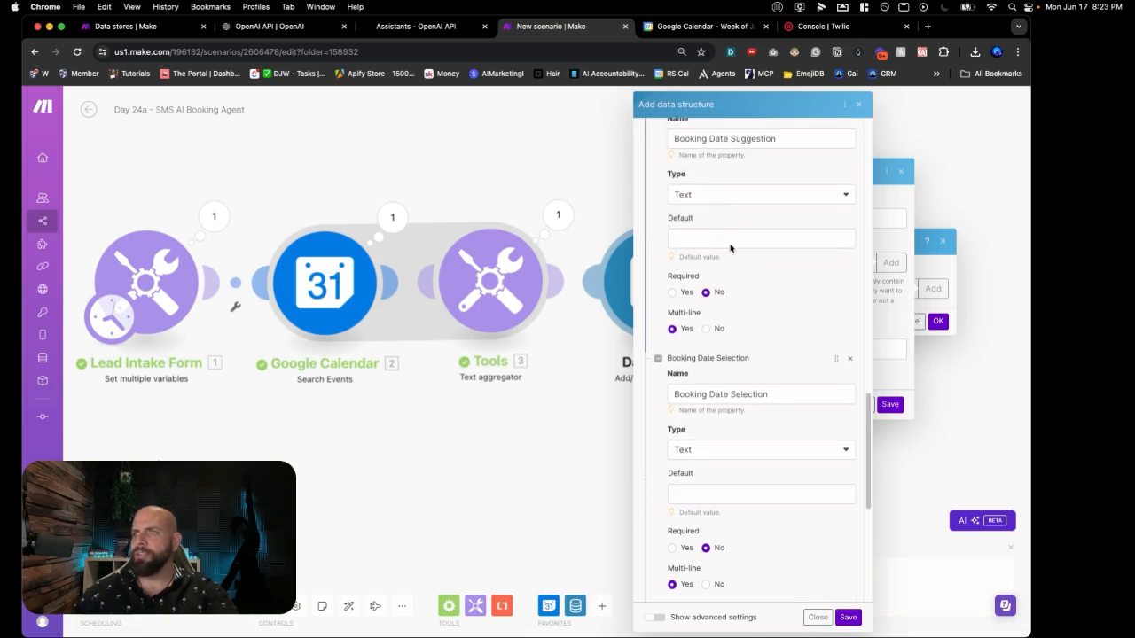
scroll(721, 334, down, 7)
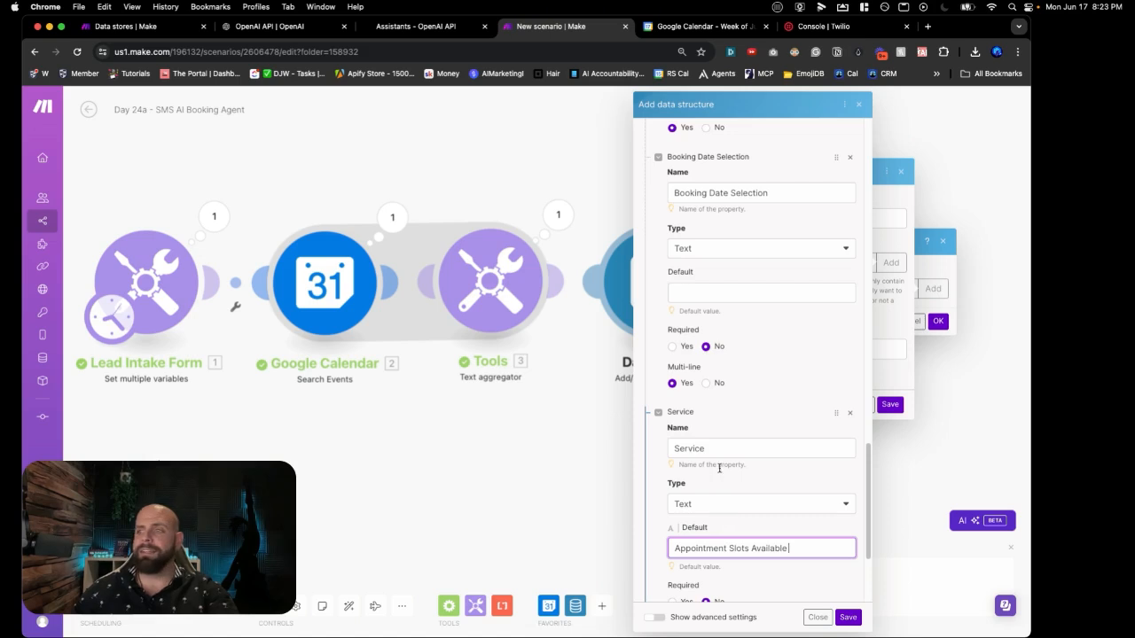
scroll(722, 463, up, 10)
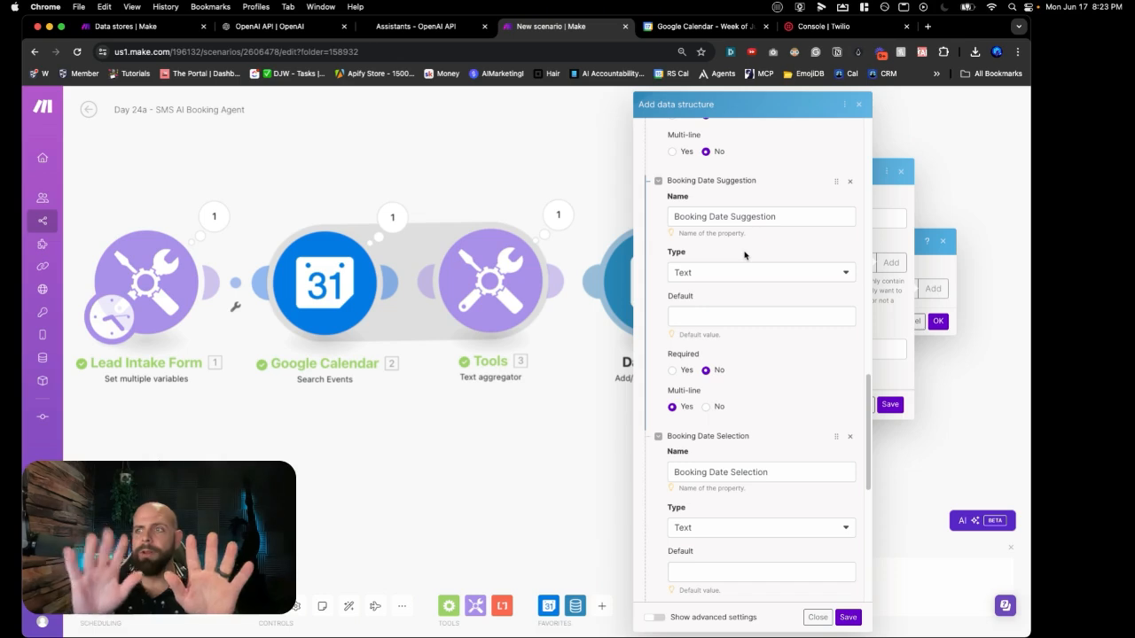
scroll(744, 255, down, 3)
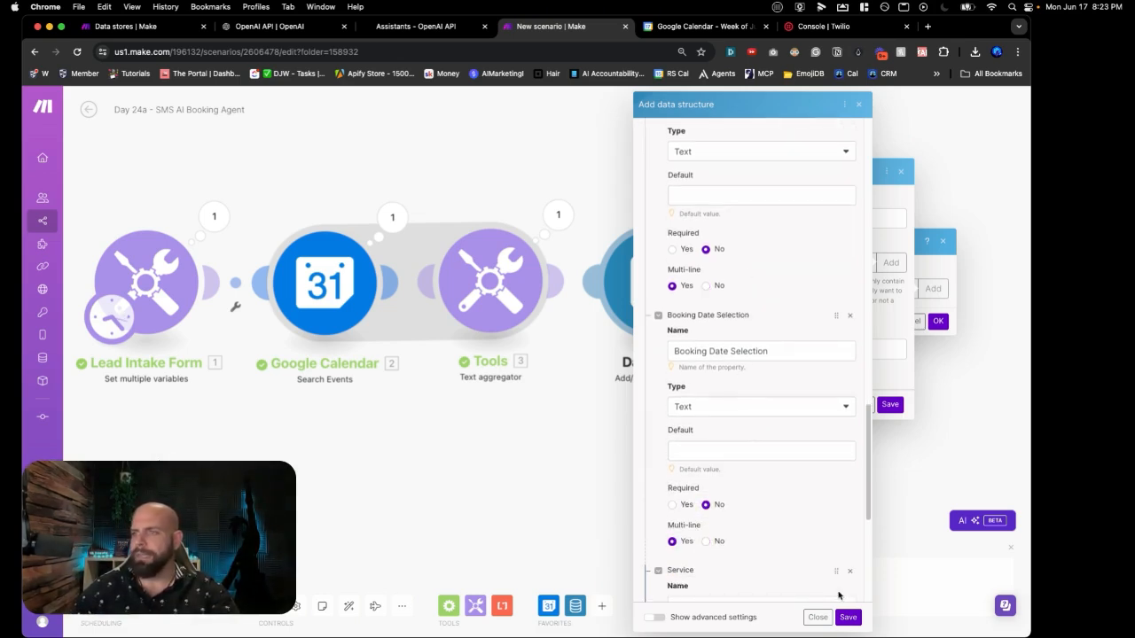
scroll(803, 524, down, 5)
scroll(805, 535, down, 3)
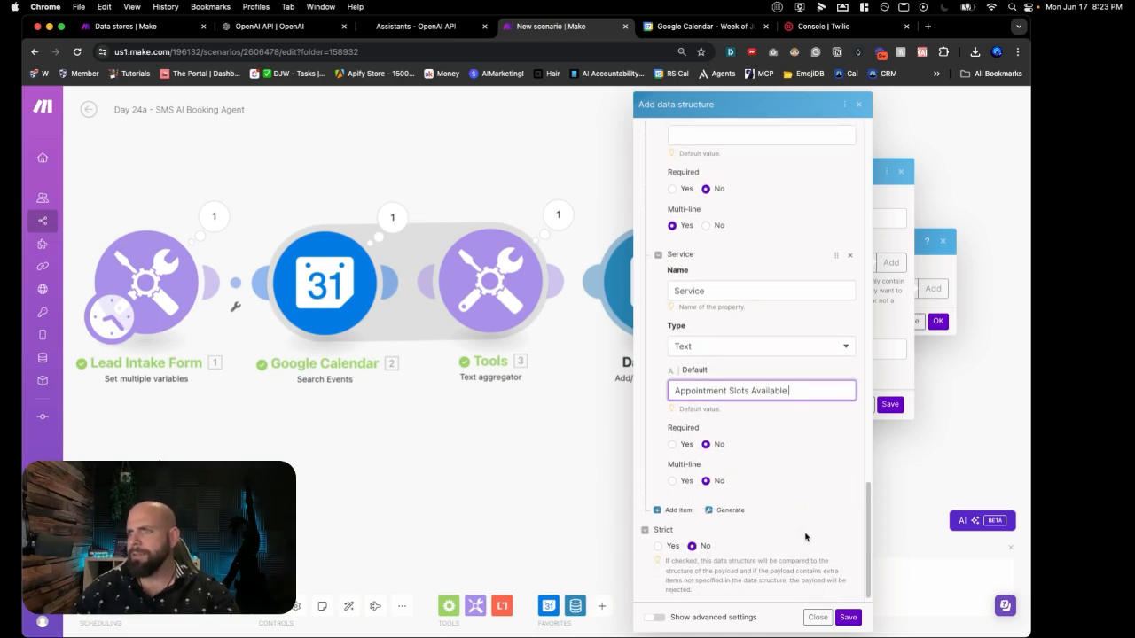
click(673, 480)
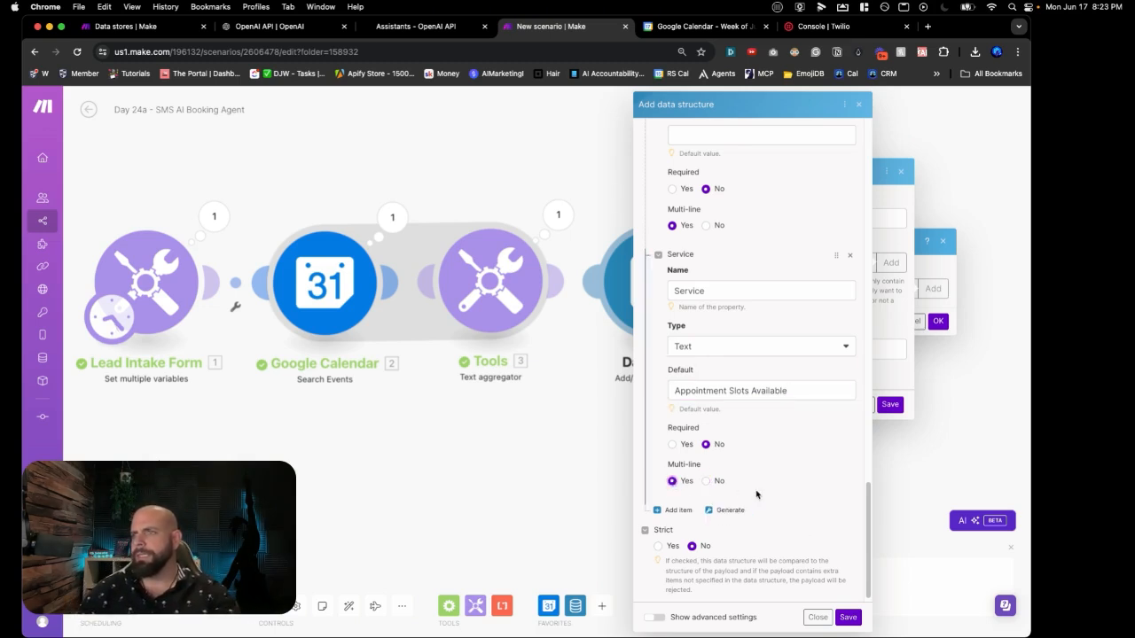
scroll(756, 495, up, 3)
scroll(756, 495, up, 9)
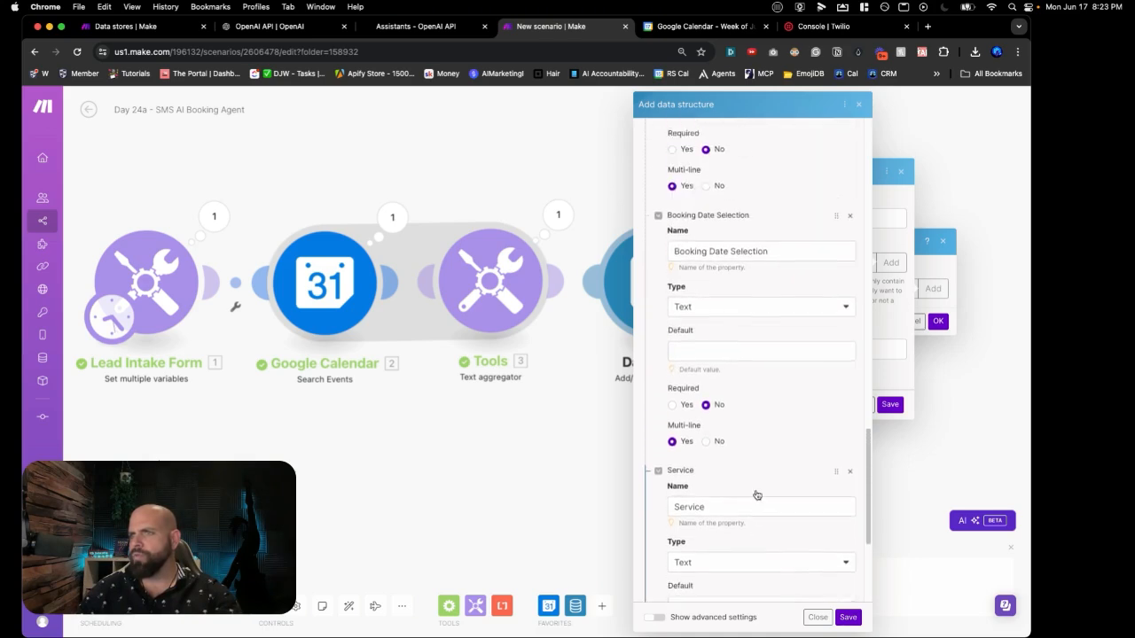
scroll(756, 494, up, 10)
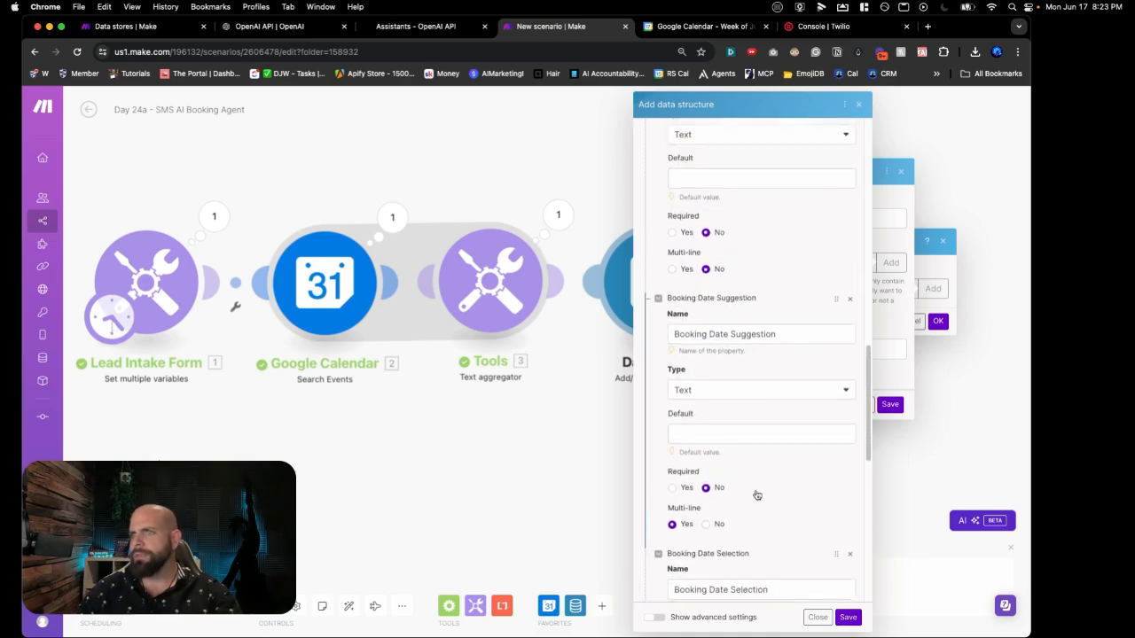
scroll(755, 492, up, 5)
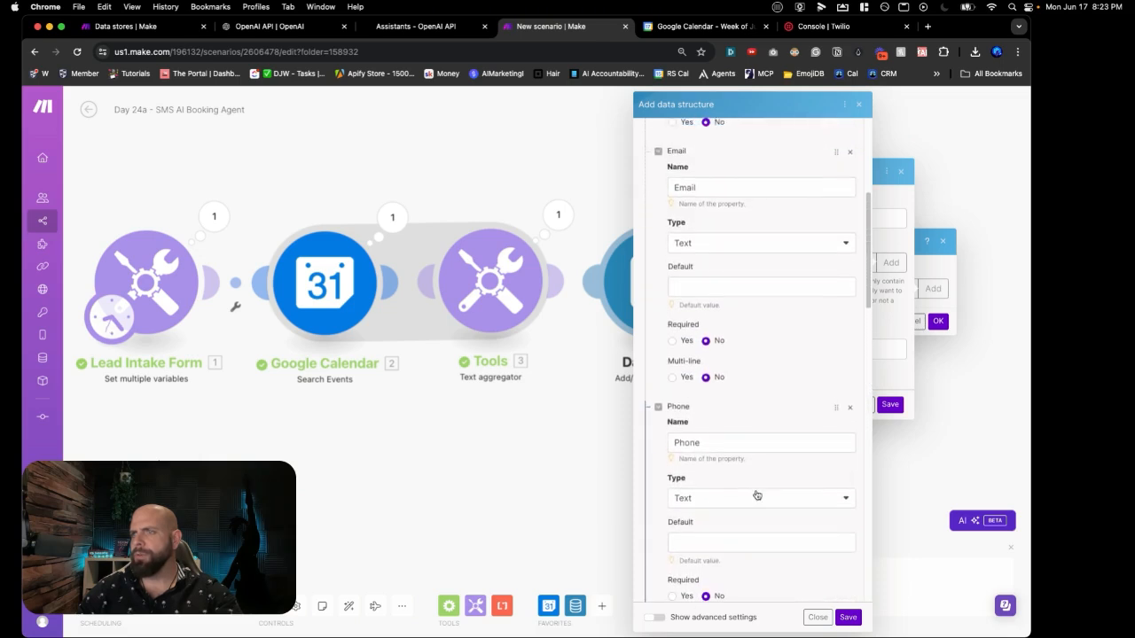
scroll(756, 494, up, 6)
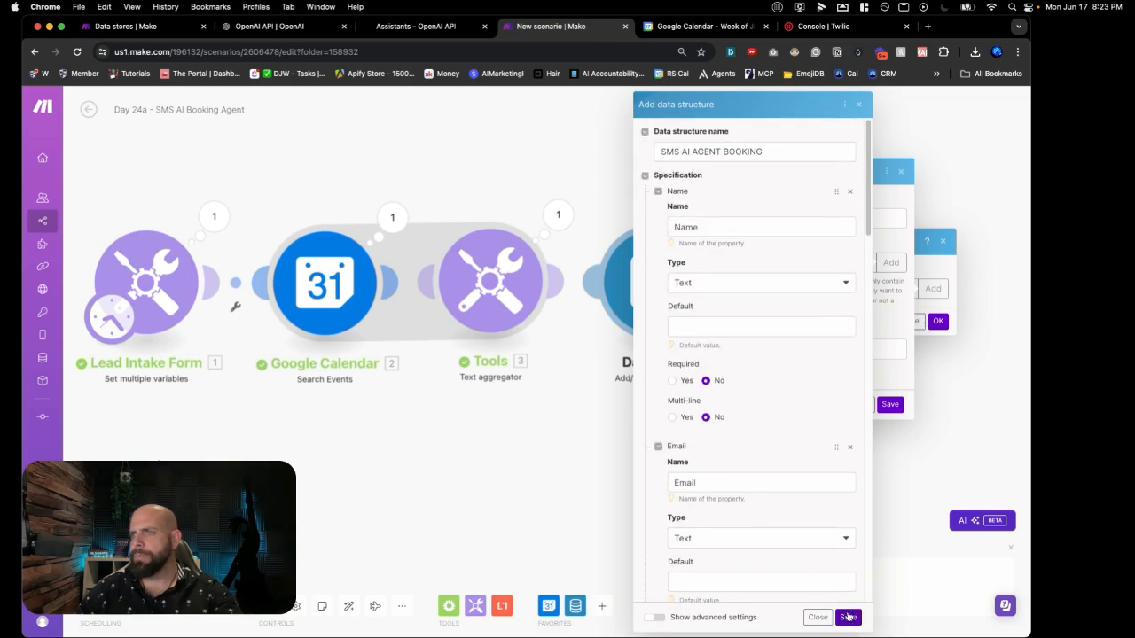
Step: Save the data structure and create the SMS AI AGENT BOOKING data store
click(847, 617)
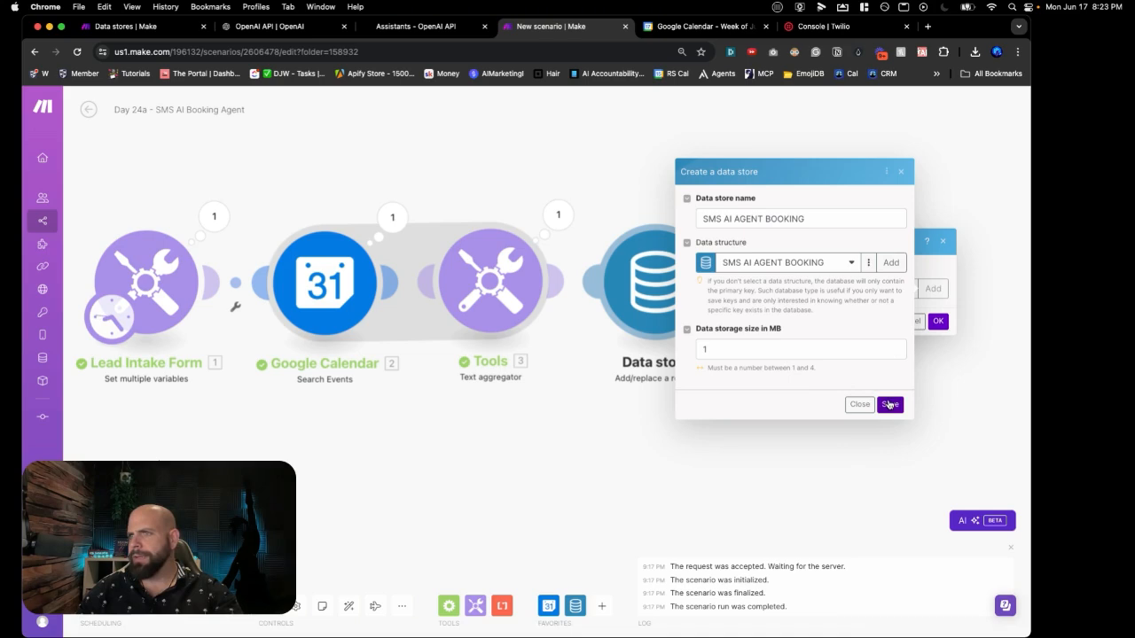
click(890, 404)
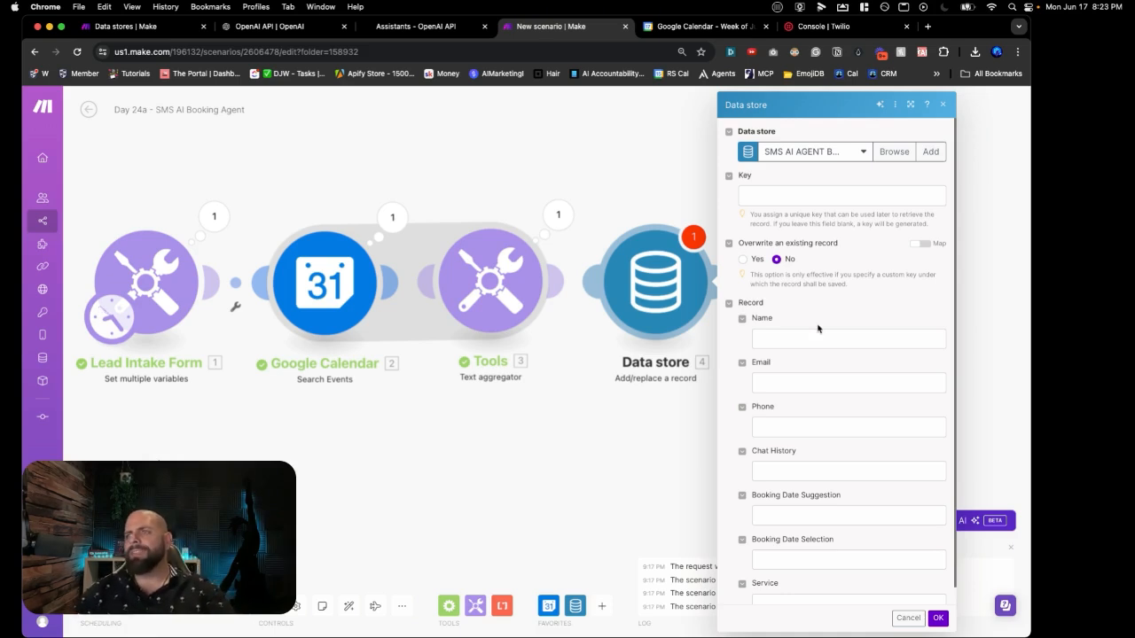
Step: Key the record on the lead's Phone and map First Name into Name
click(764, 196)
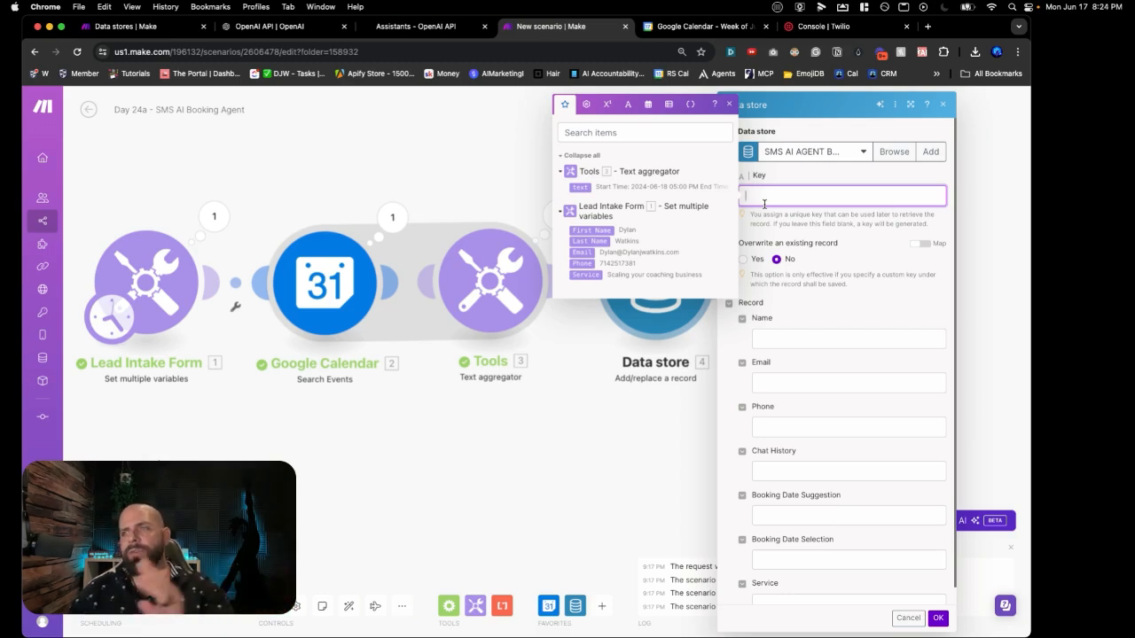
click(593, 263)
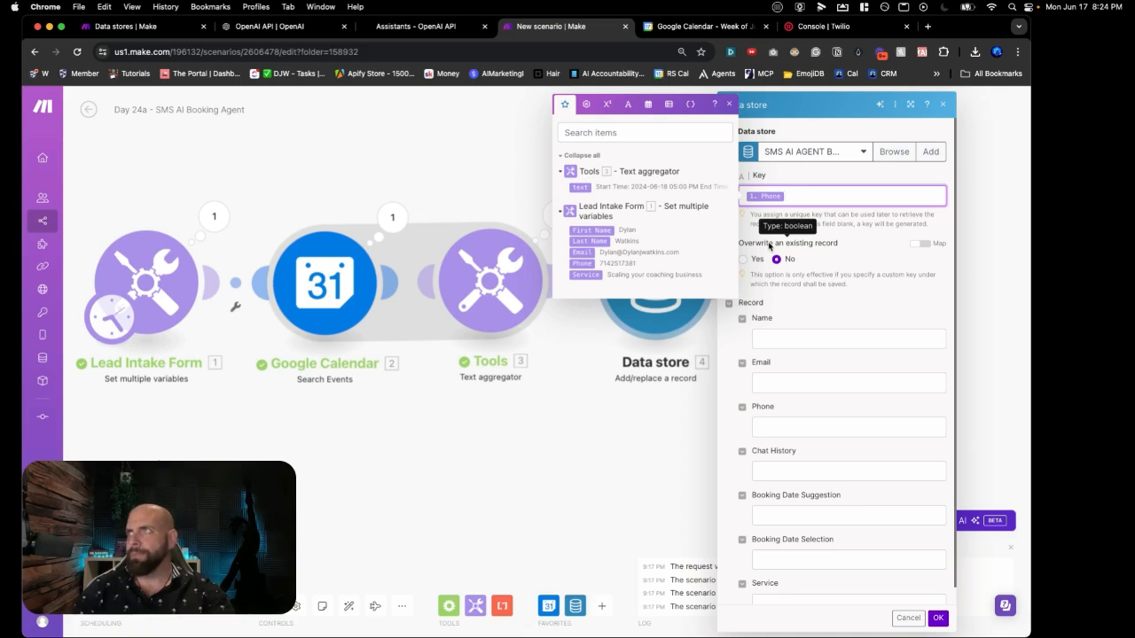
click(800, 342)
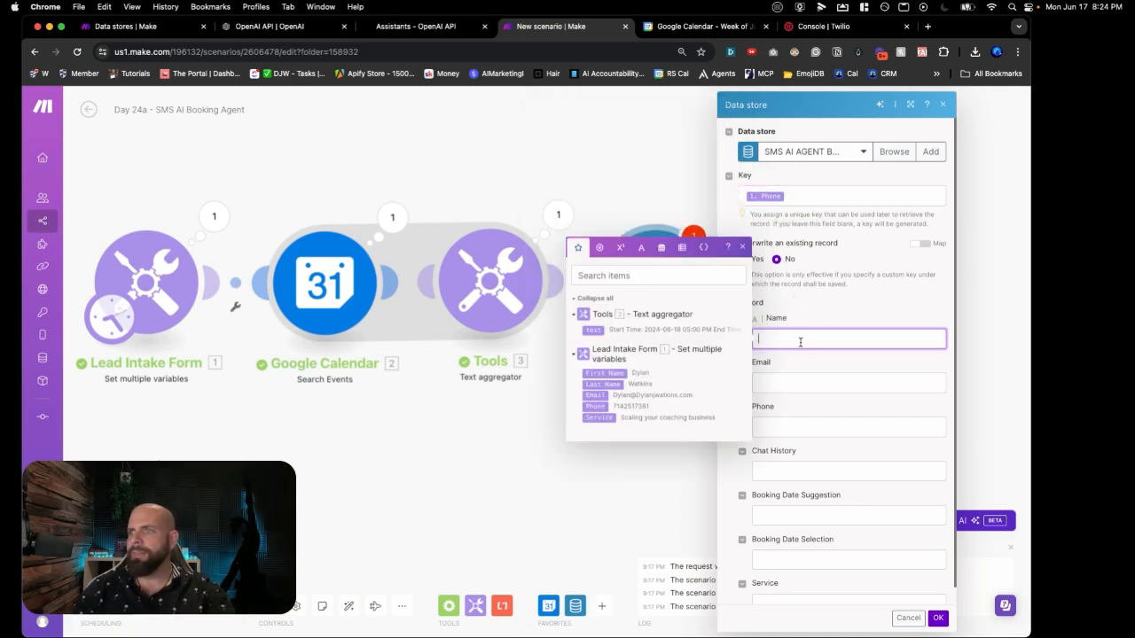
click(612, 374)
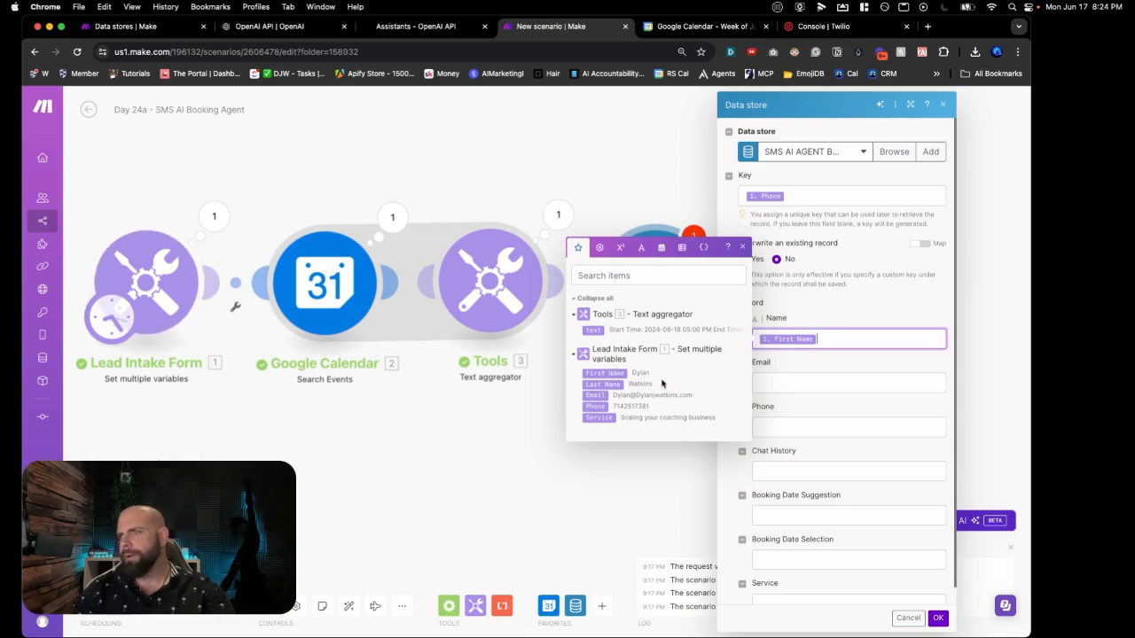
Step: Map the lead's Email, Phone and Service into the record fields and confirm
scroll(769, 399, down, 1)
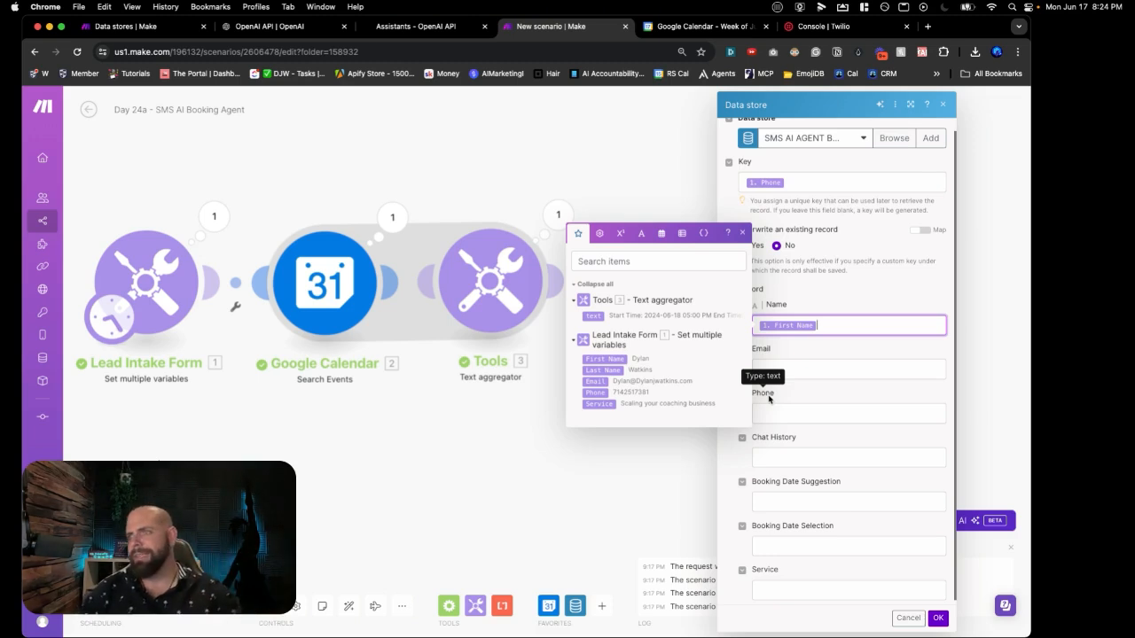
click(797, 370)
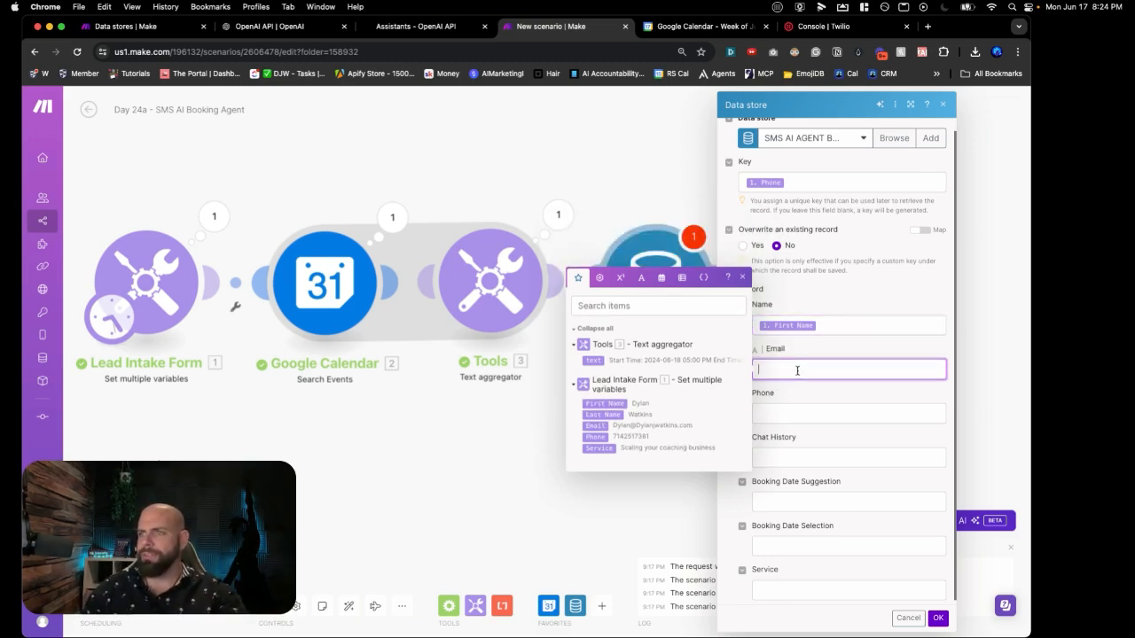
click(589, 427)
click(773, 417)
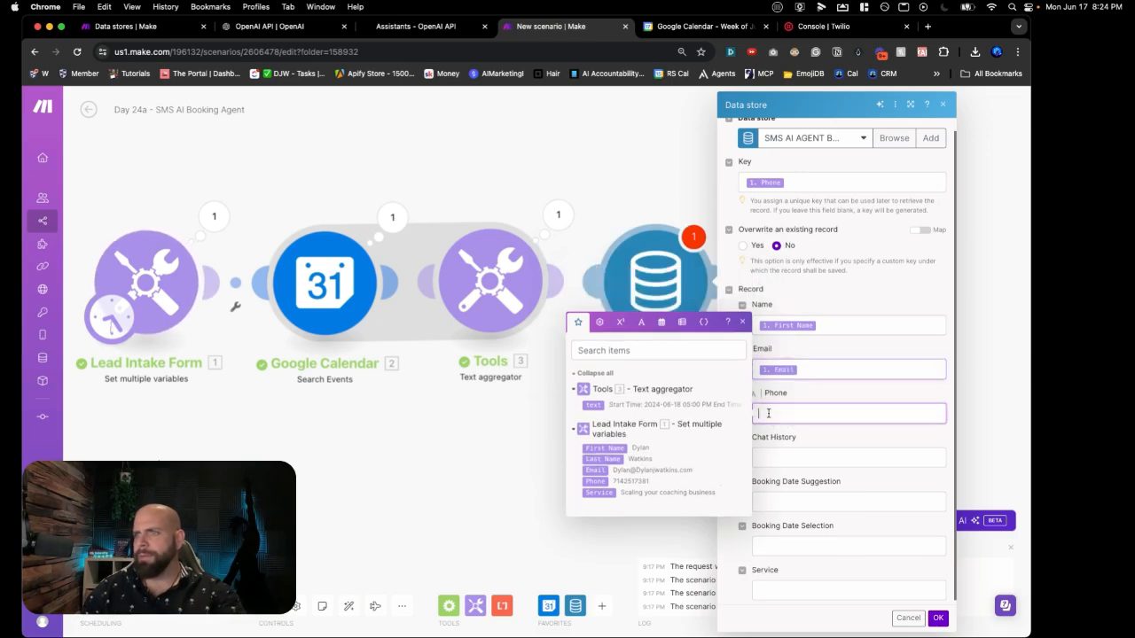
click(594, 480)
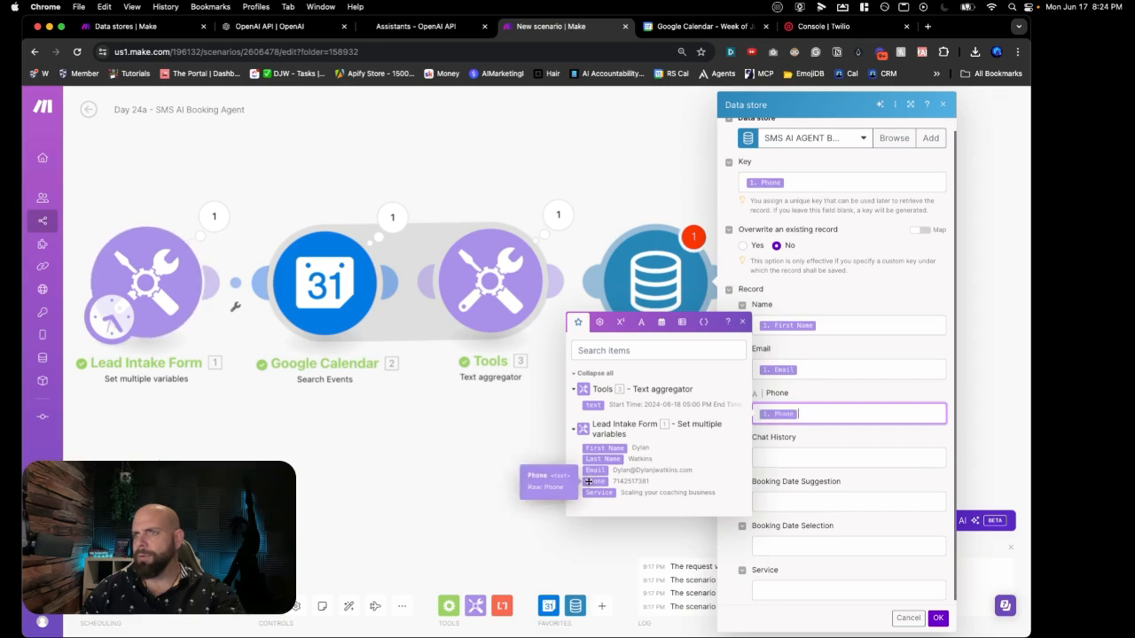
scroll(770, 473, down, 1)
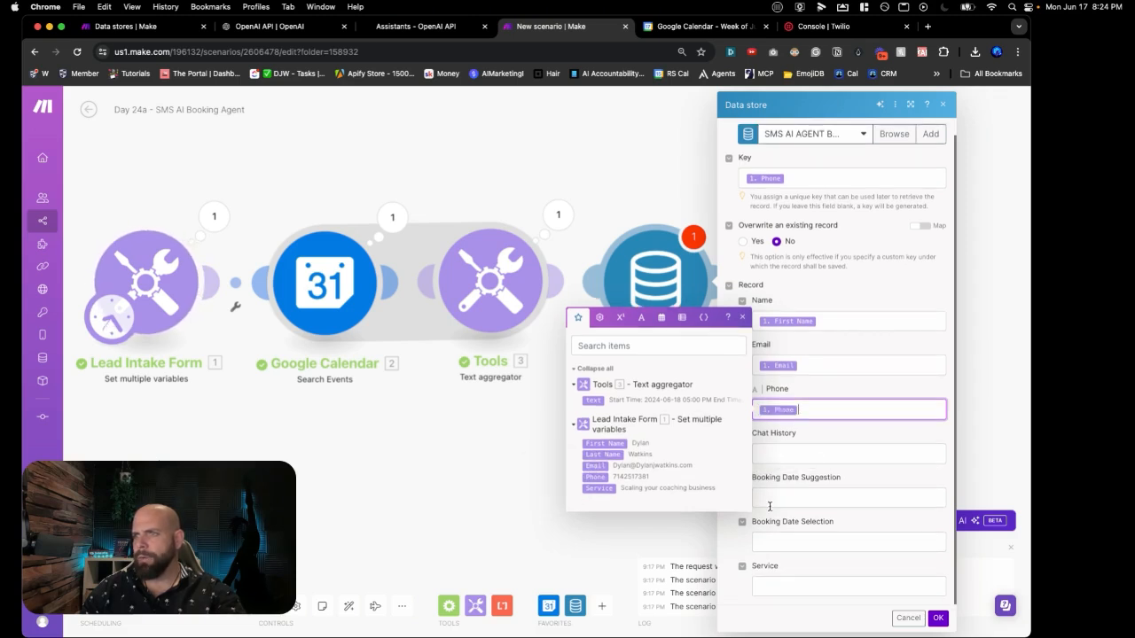
click(768, 580)
click(600, 608)
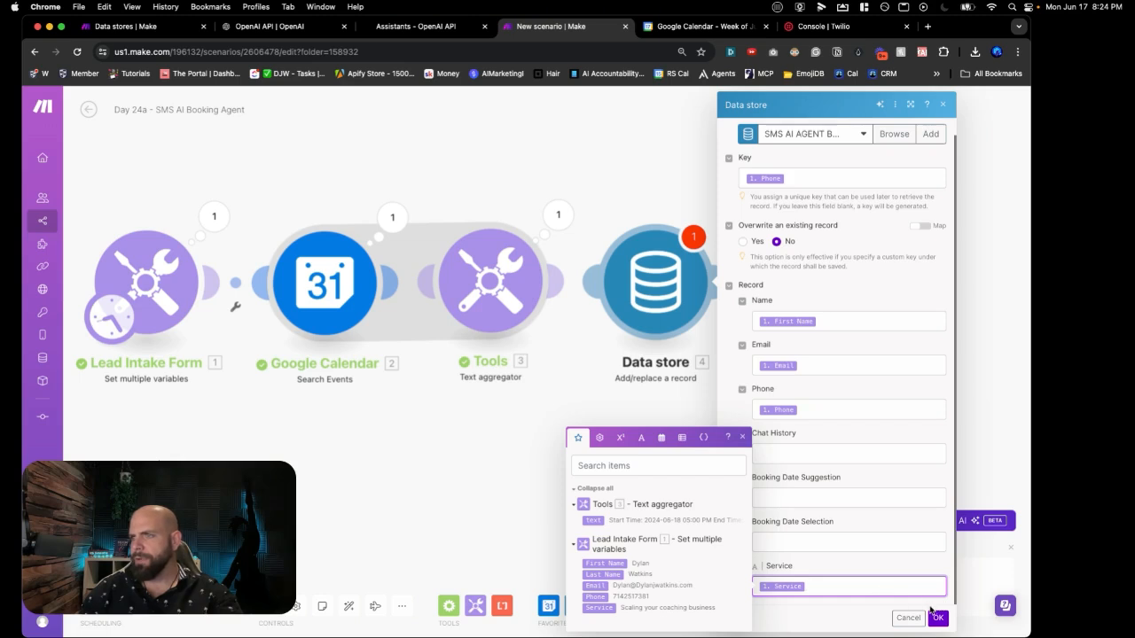
click(938, 618)
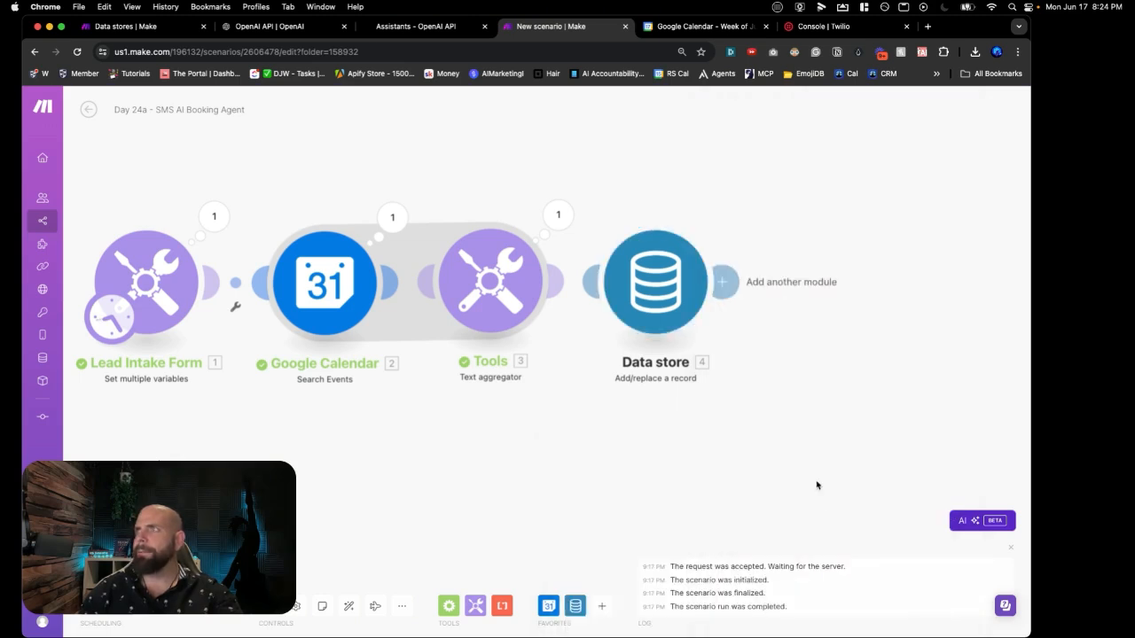
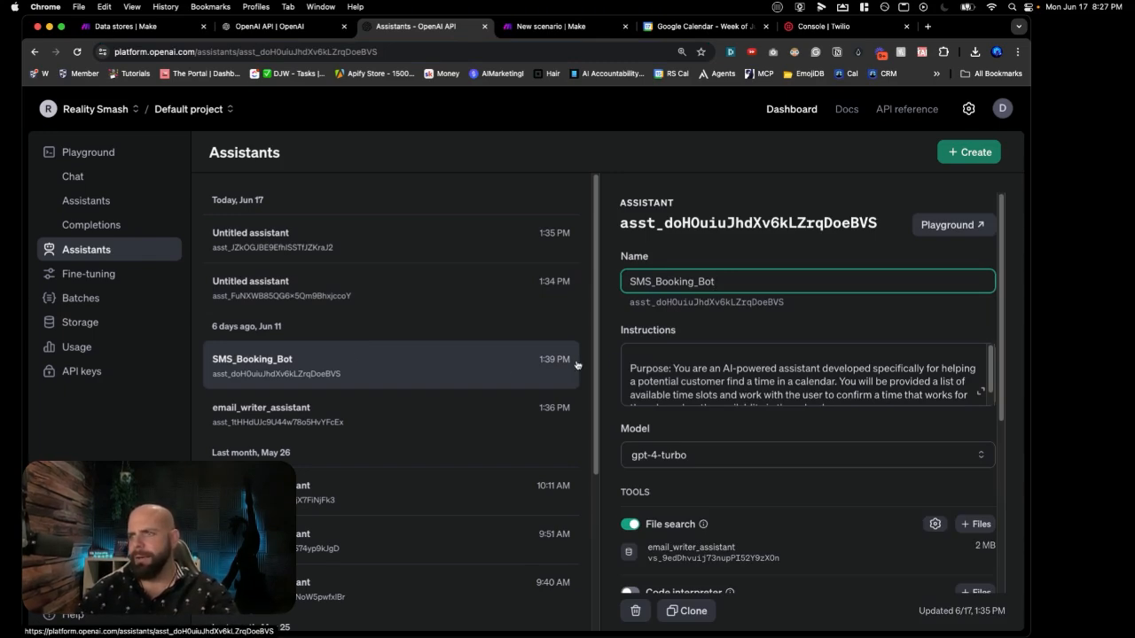
Step: Select and copy the full Instructions text of SMS_Booking_Bot
scroll(619, 353, down, 1)
scroll(673, 365, down, 5)
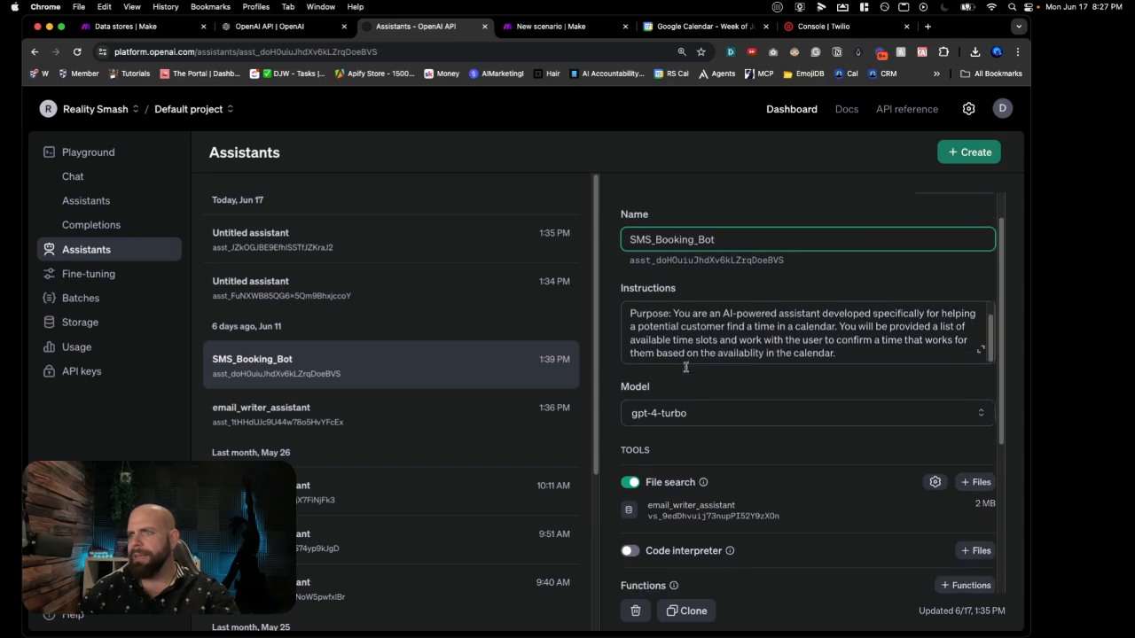
scroll(686, 366, up, 5)
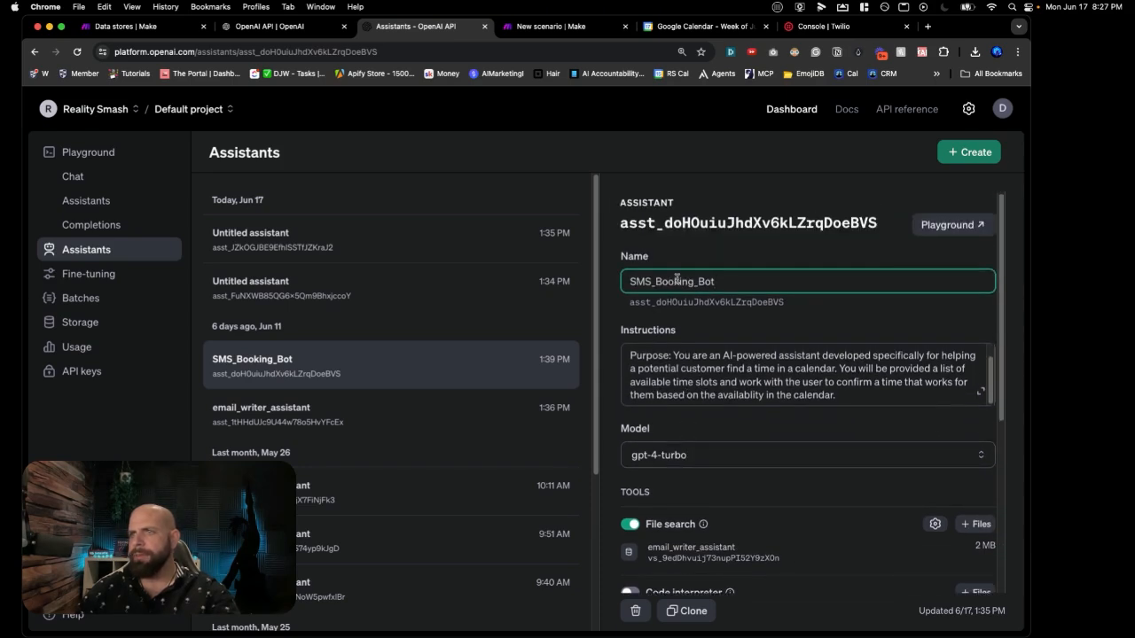
click(707, 388)
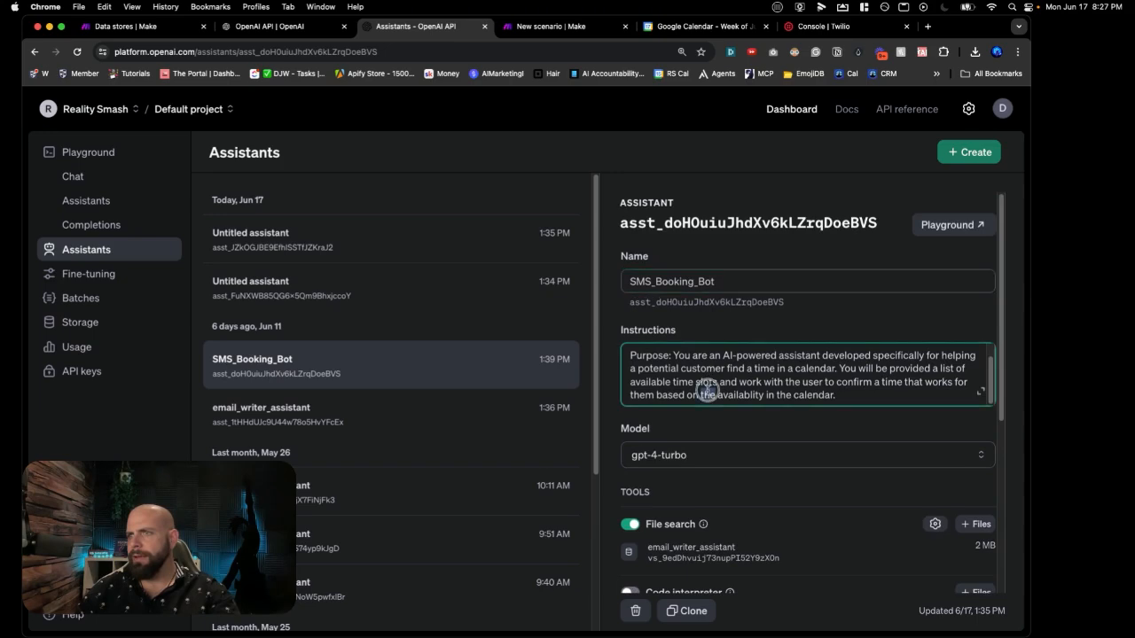
key(super+a)
key(super+c)
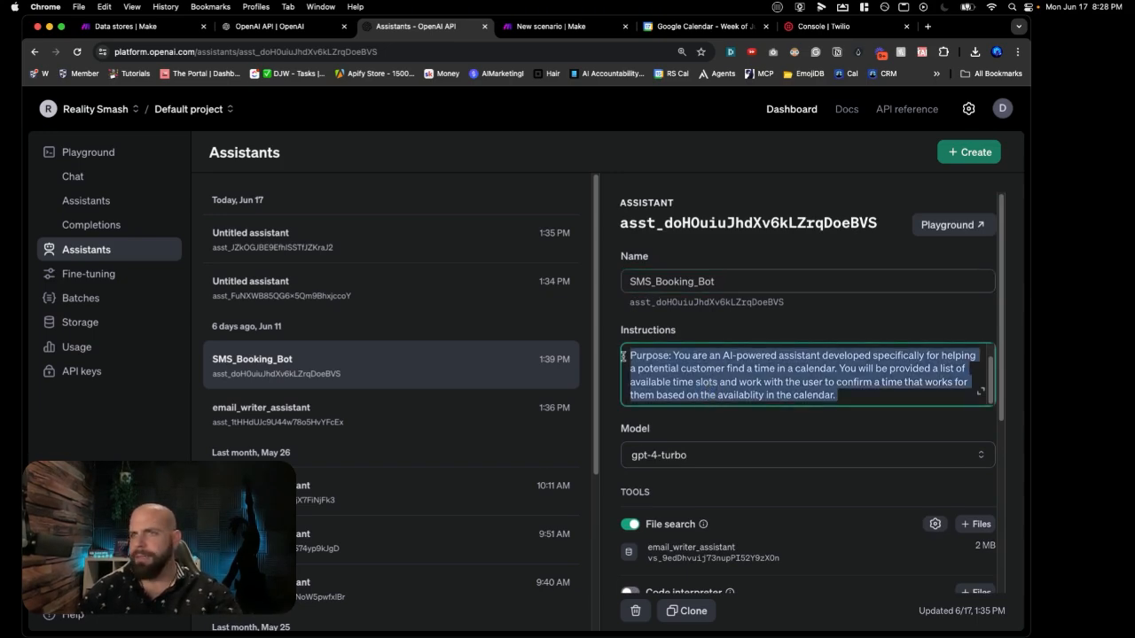
Step: Name the empty Untitled assistant SMS_AI_AGENT_BOOKING and paste in the booking instructions
click(479, 254)
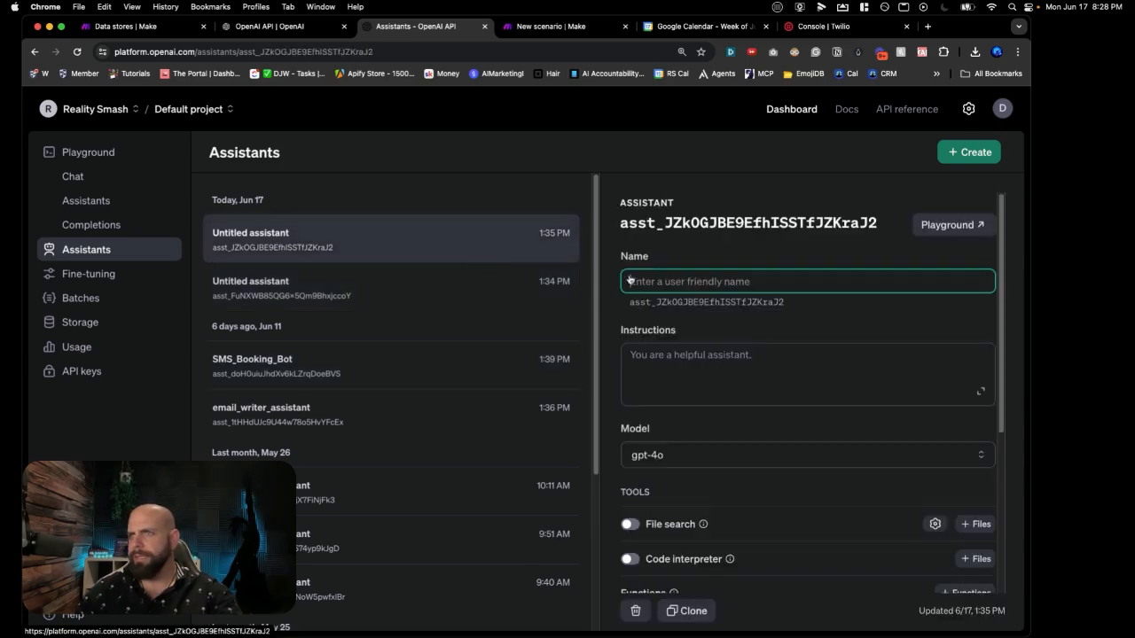
text(S)
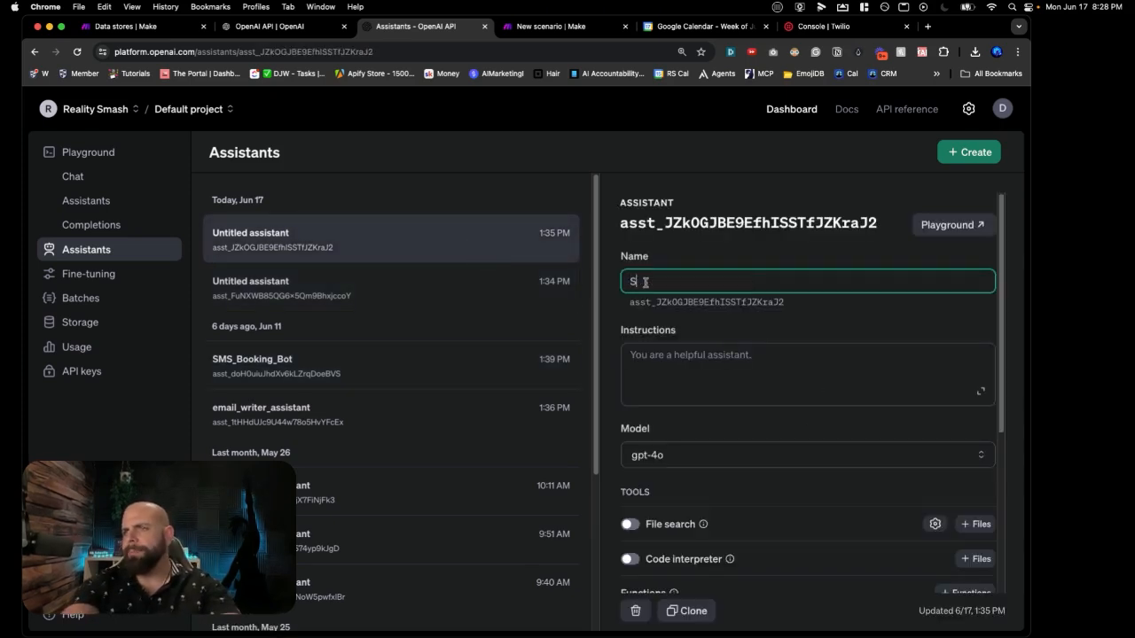
text(MAS)
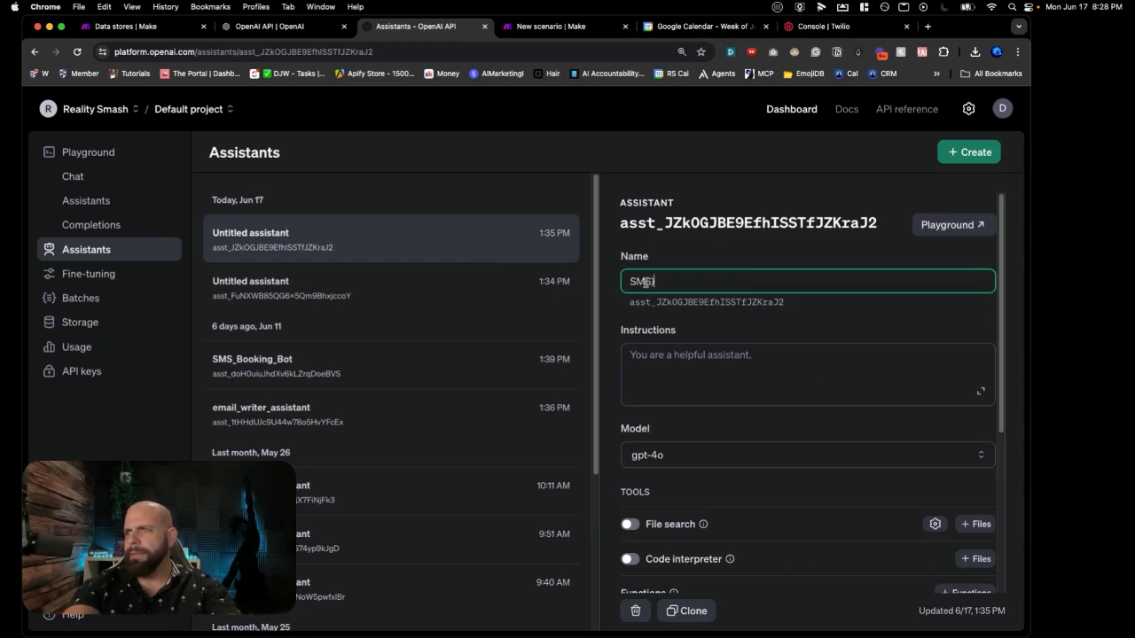
text(_AI +)
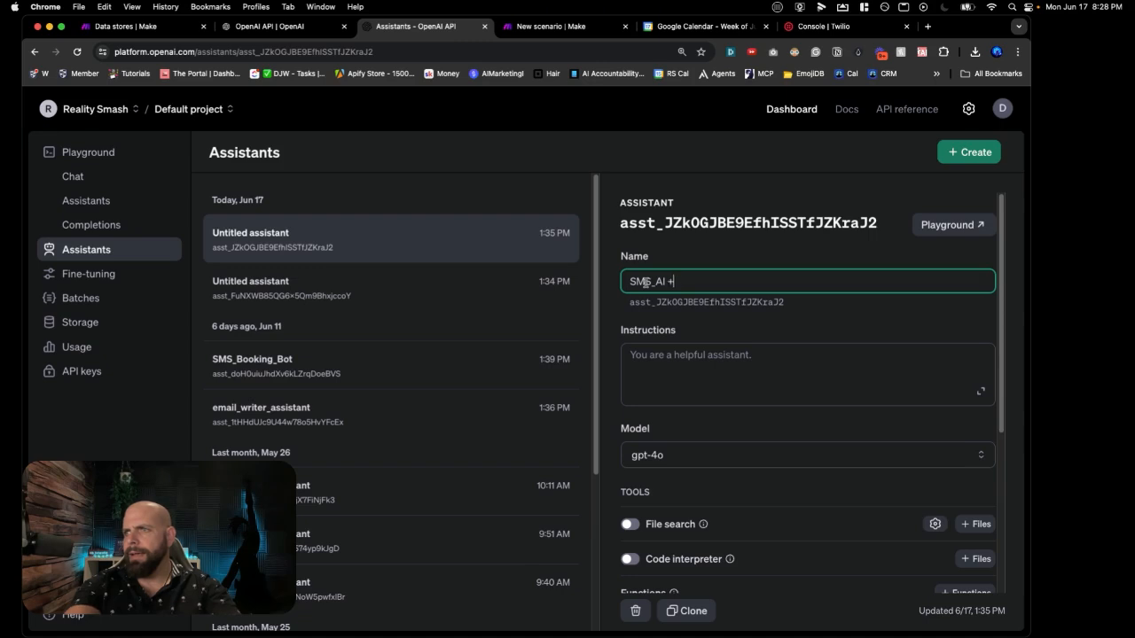
text(BOOKING)
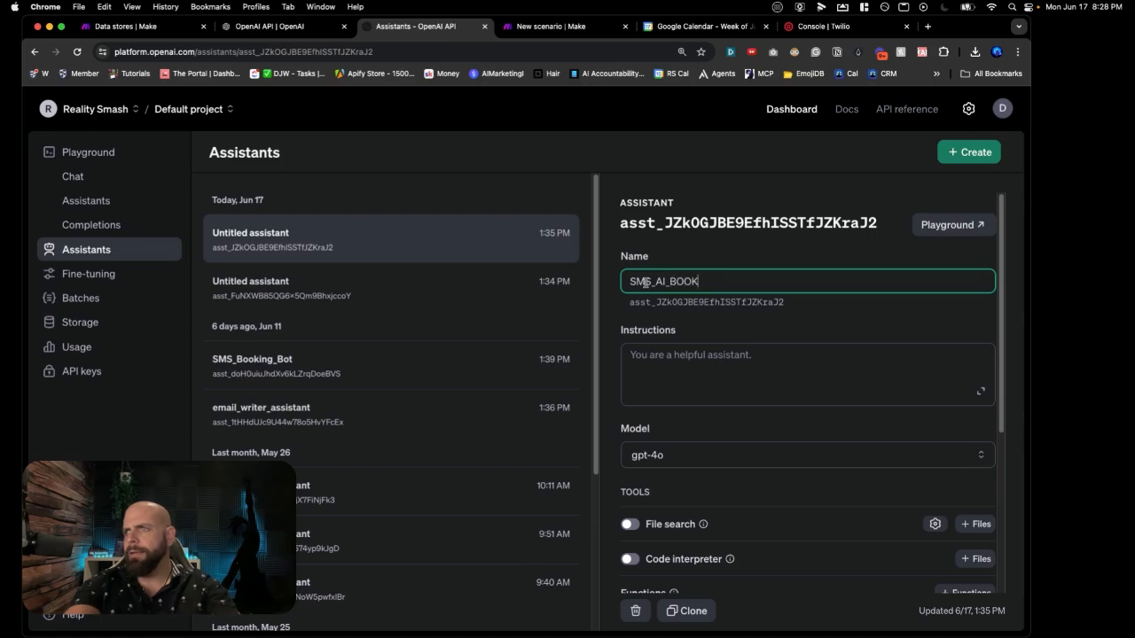
key(BackSpace)
key(BackSpace)
key(BackSpace)
key(BackSpace)
key(BackSpace)
key(BackSpace)
key(BackSpace)
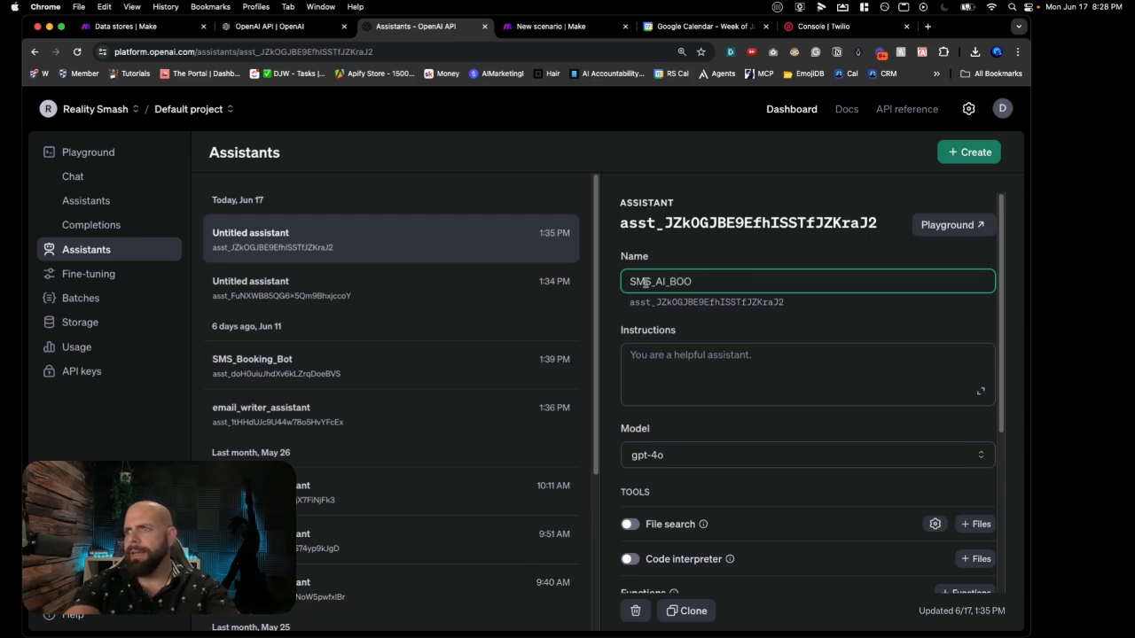
text(AGENT_BOOKING)
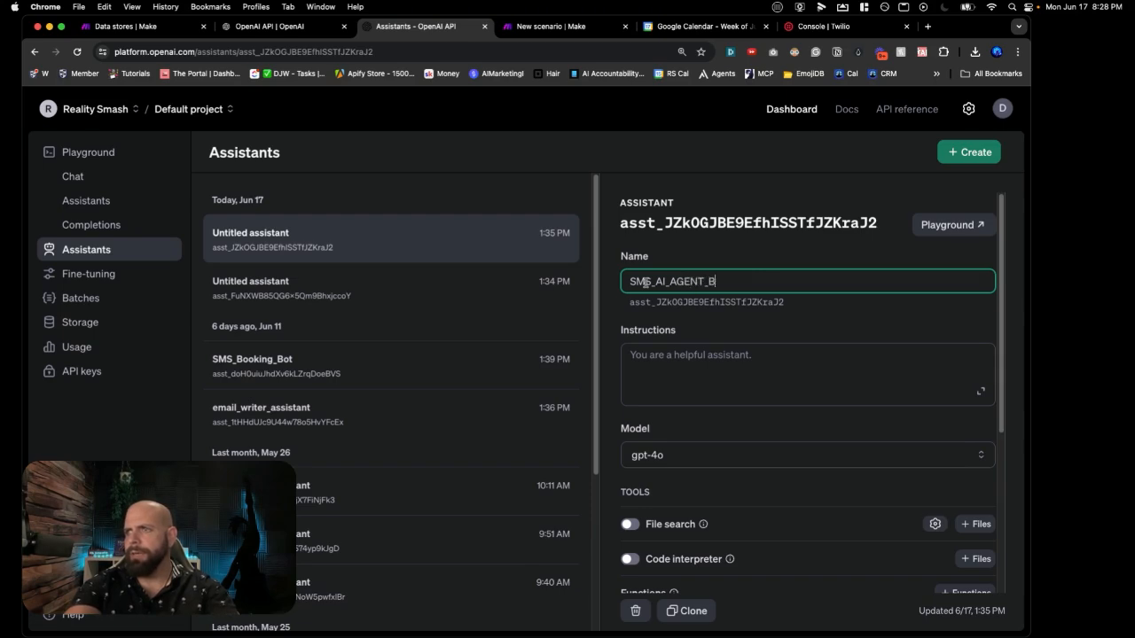
click(662, 348)
key(super+v)
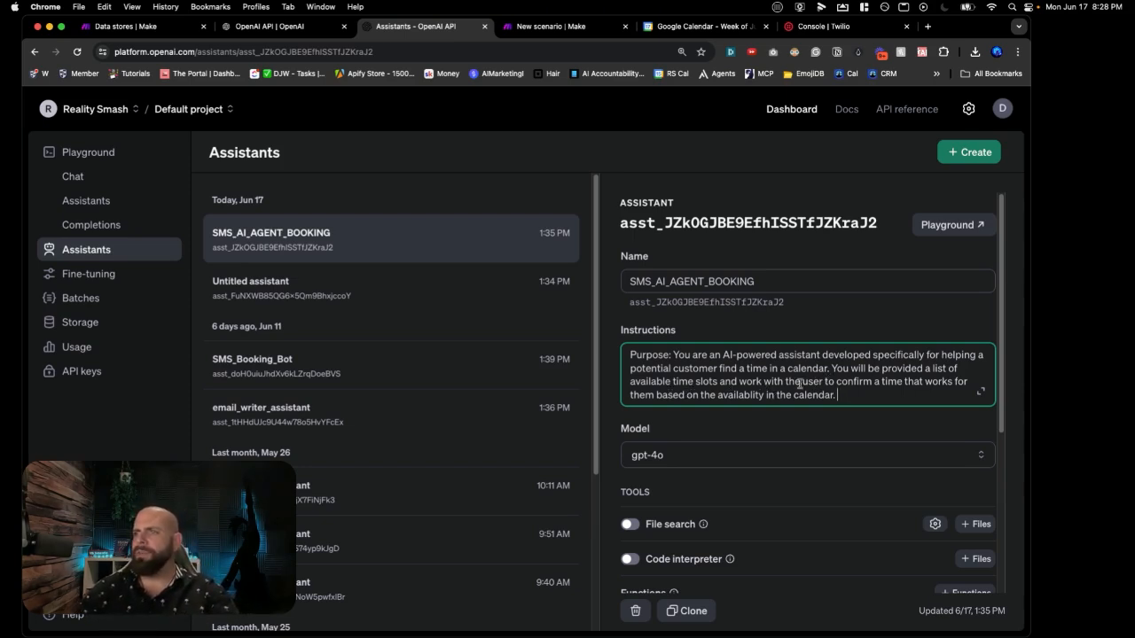
scroll(803, 377, down, 1)
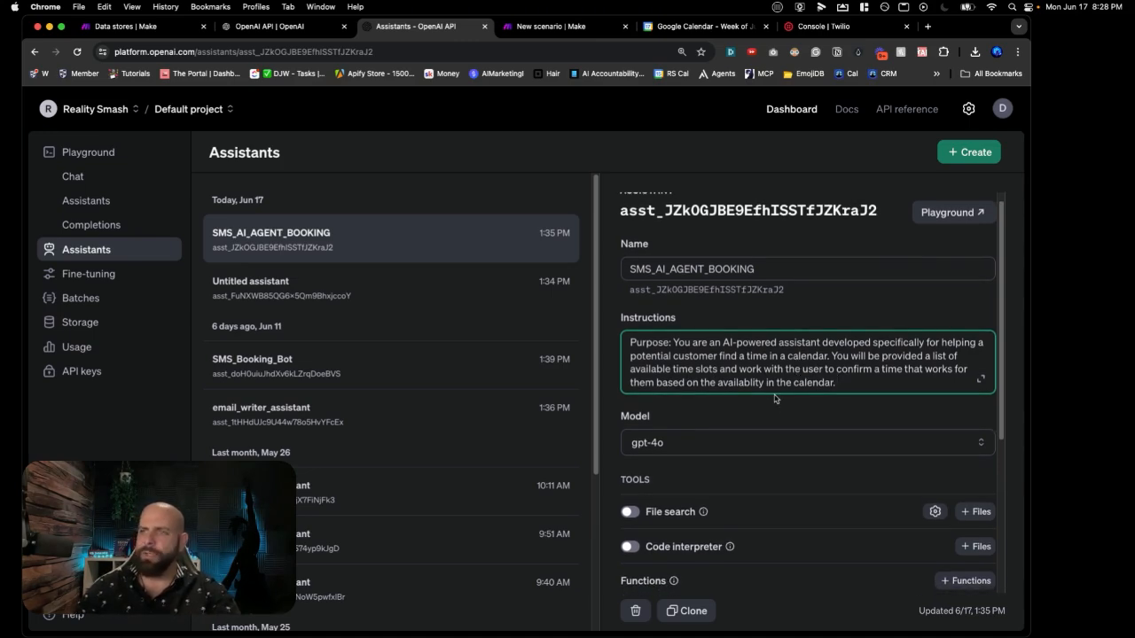
scroll(774, 399, down, 5)
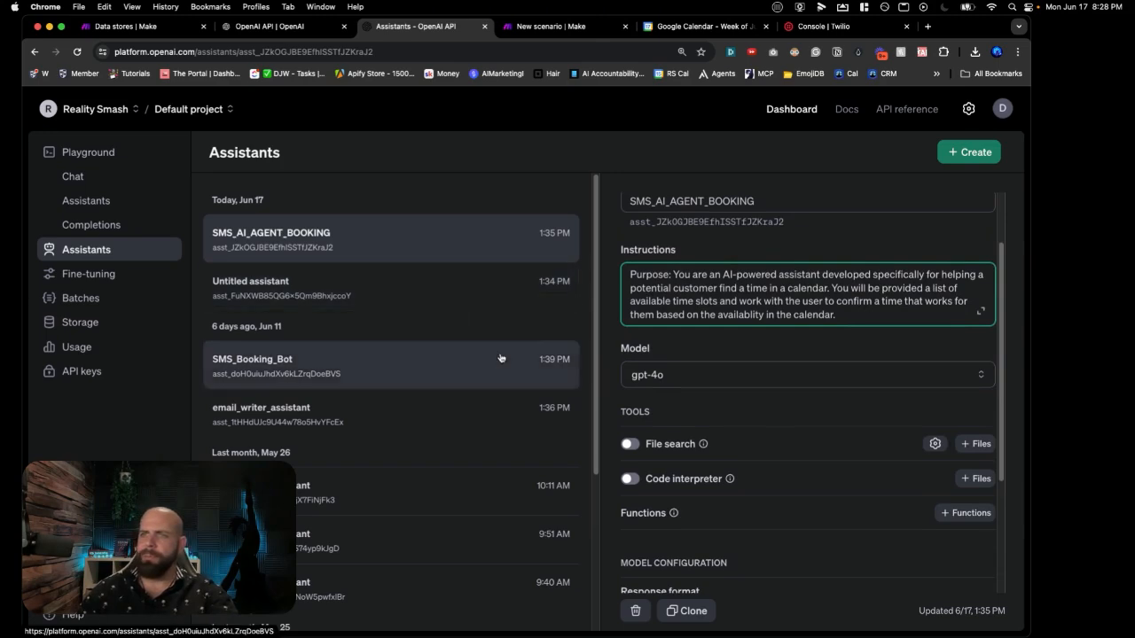
Step: Switch the assistant's model to gpt-4-turbo
click(670, 376)
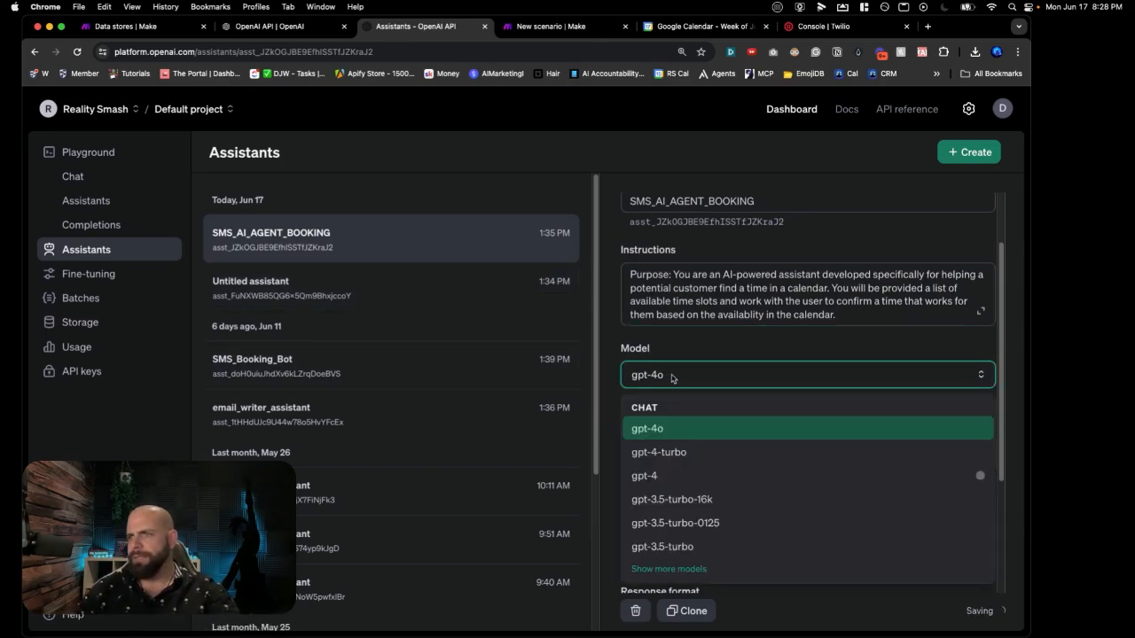
click(674, 454)
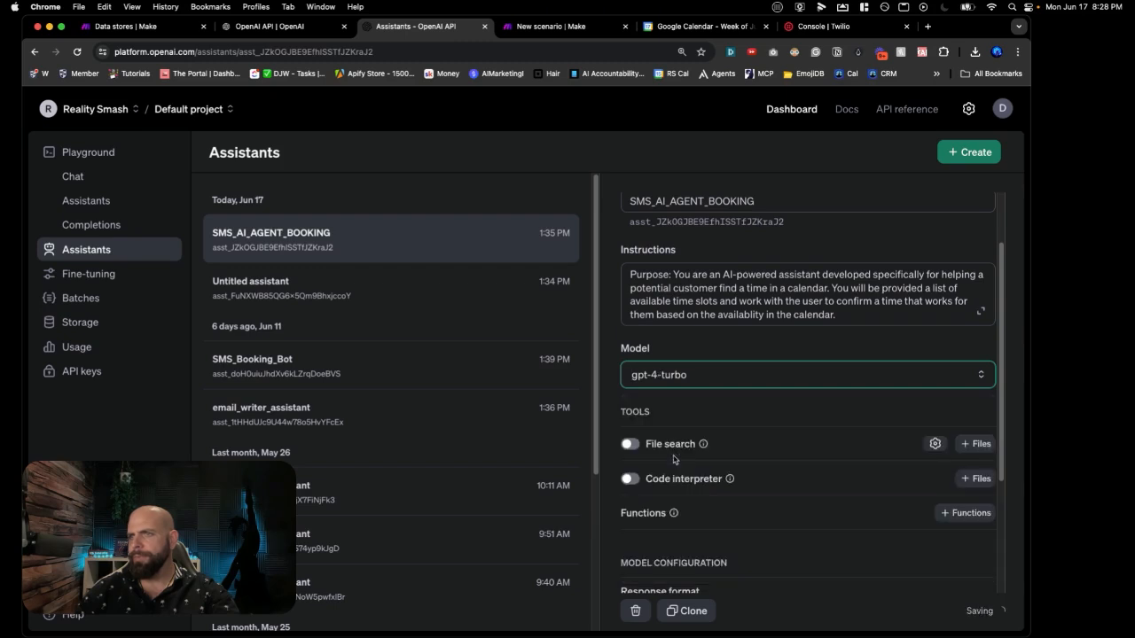
scroll(767, 430, down, 2)
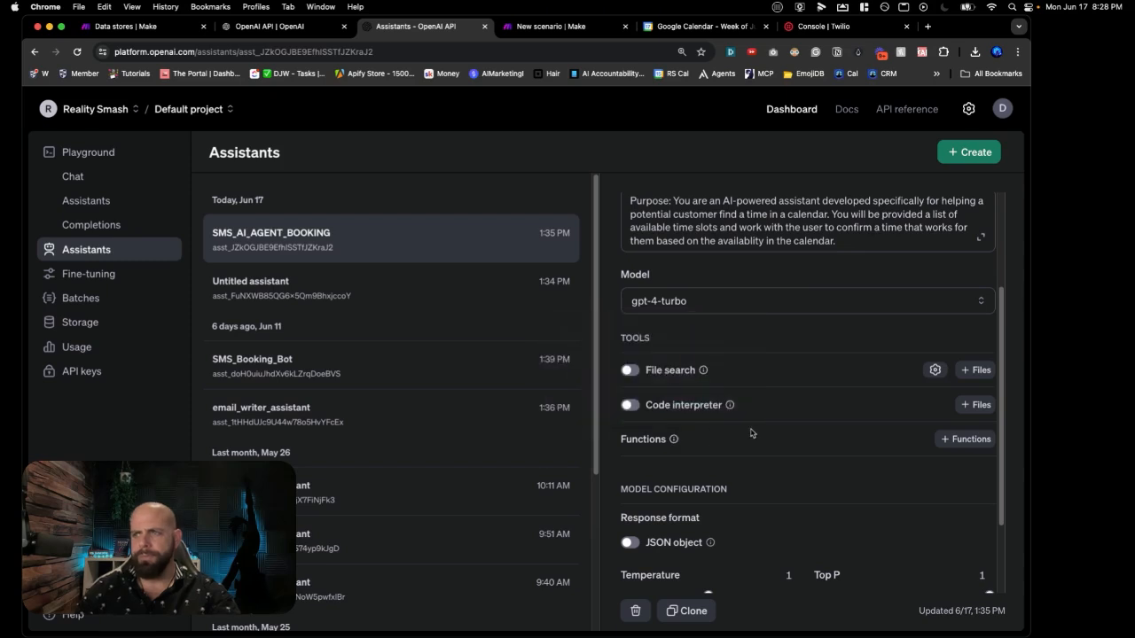
mouse_move(672, 377)
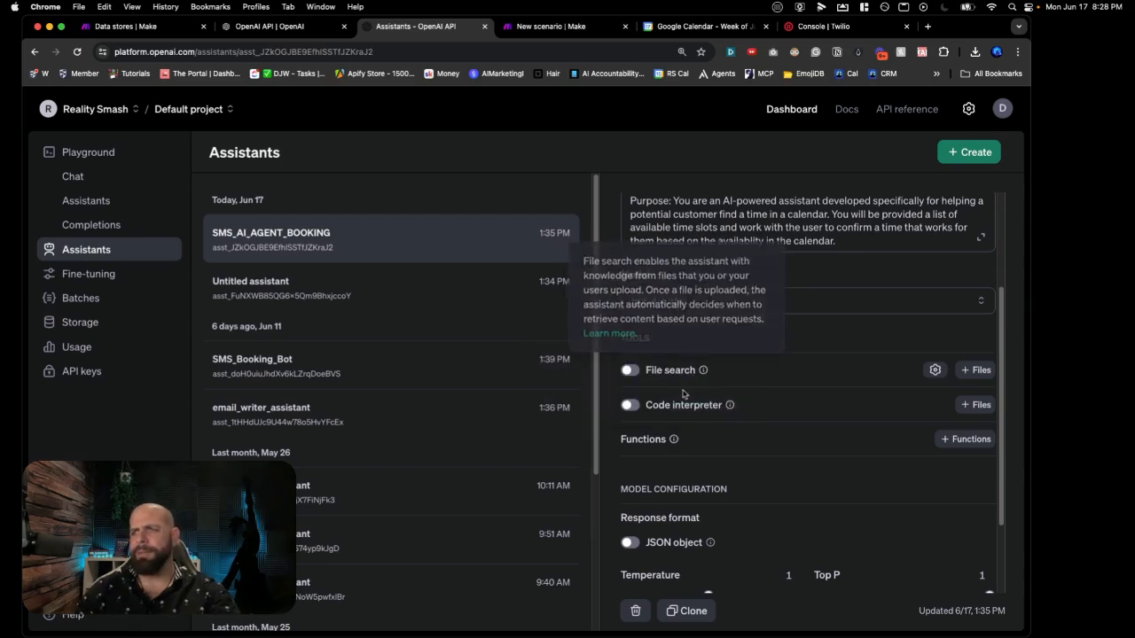
scroll(702, 455, down, 2)
mouse_move(711, 460)
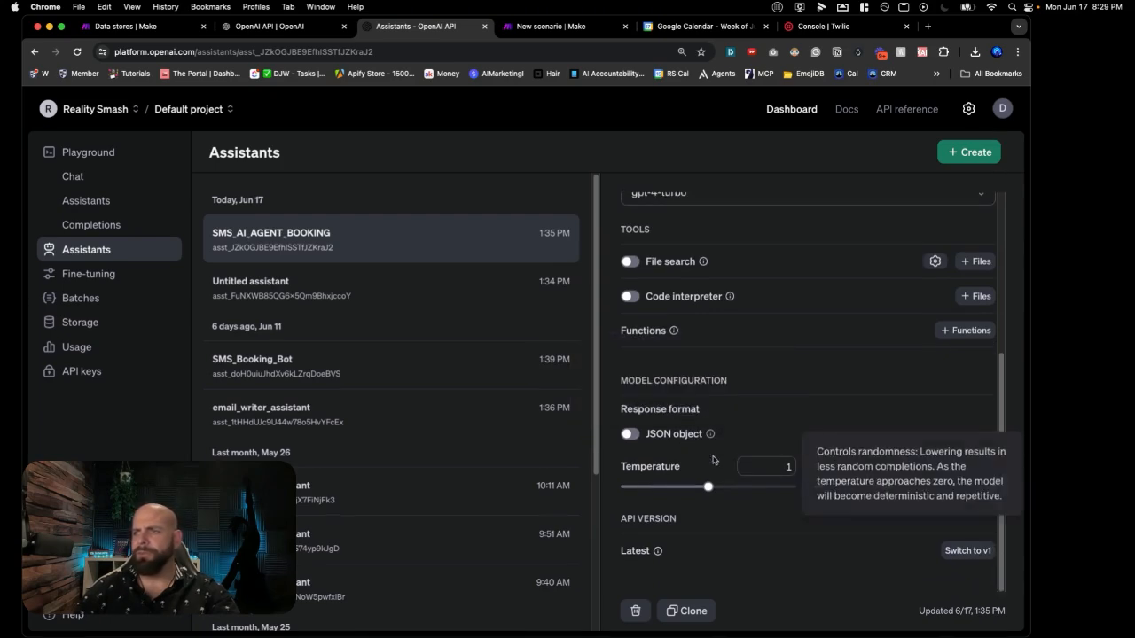
scroll(807, 354, up, 1)
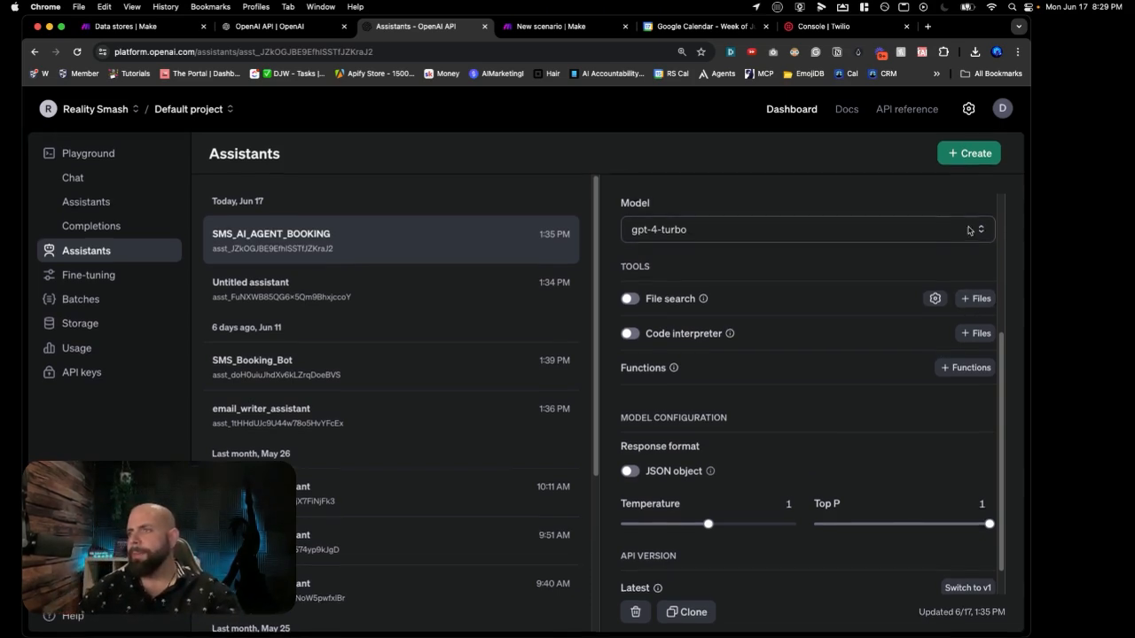
scroll(920, 269, up, 3)
scroll(919, 268, up, 2)
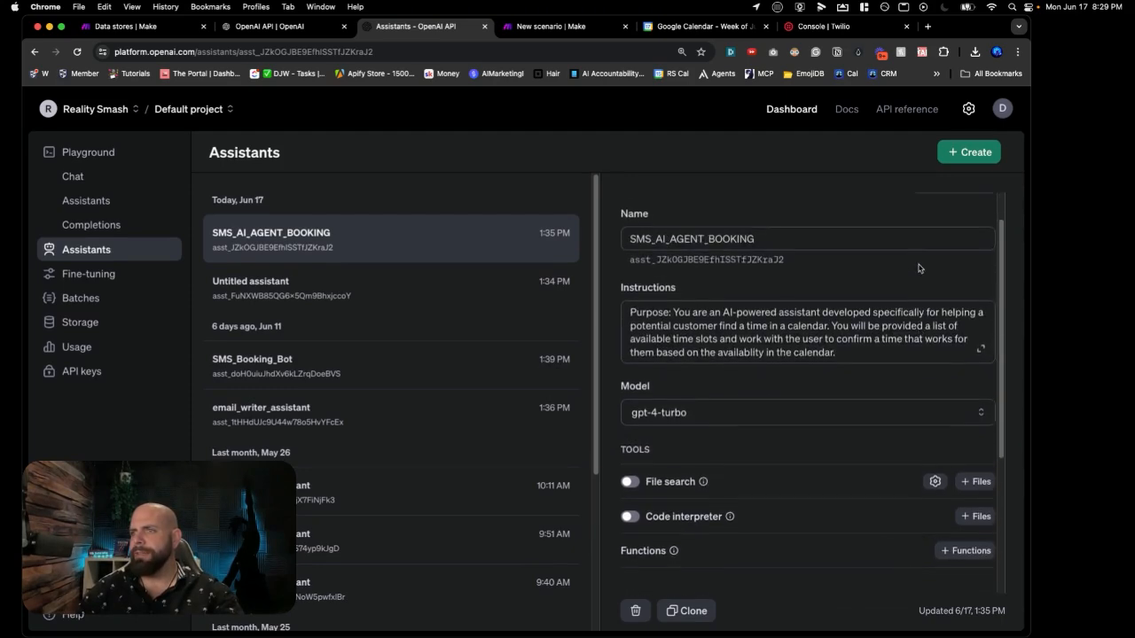
scroll(916, 219, up, 1)
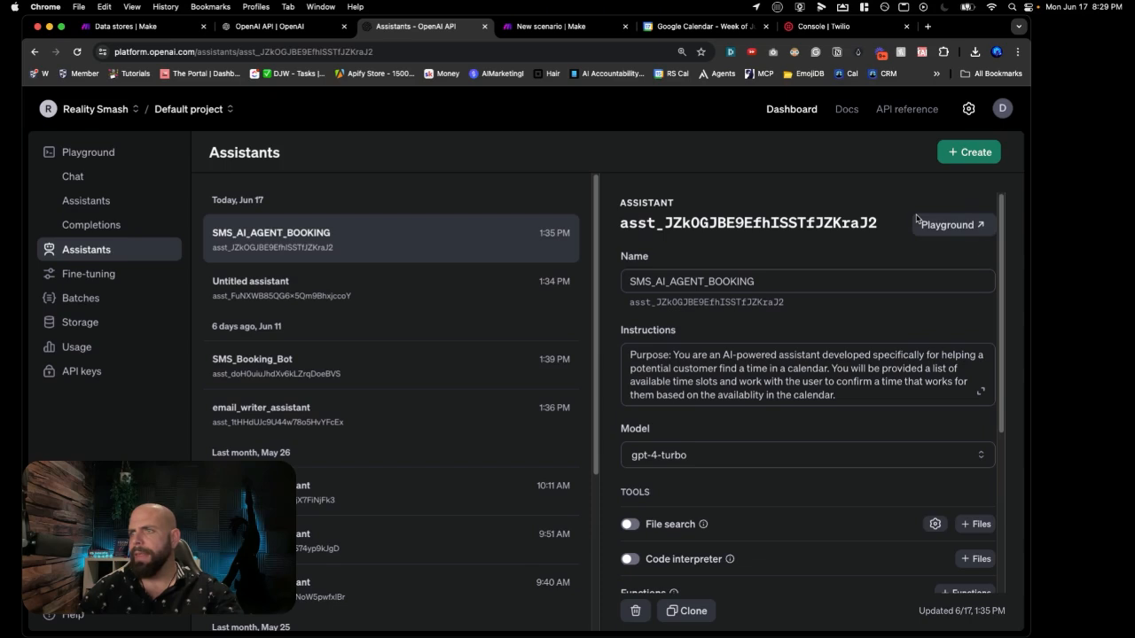
Step: Add _V2 to the name so it reads SMS_AI_AGENT_BOOKING_V2, then reopen that assistant
click(951, 156)
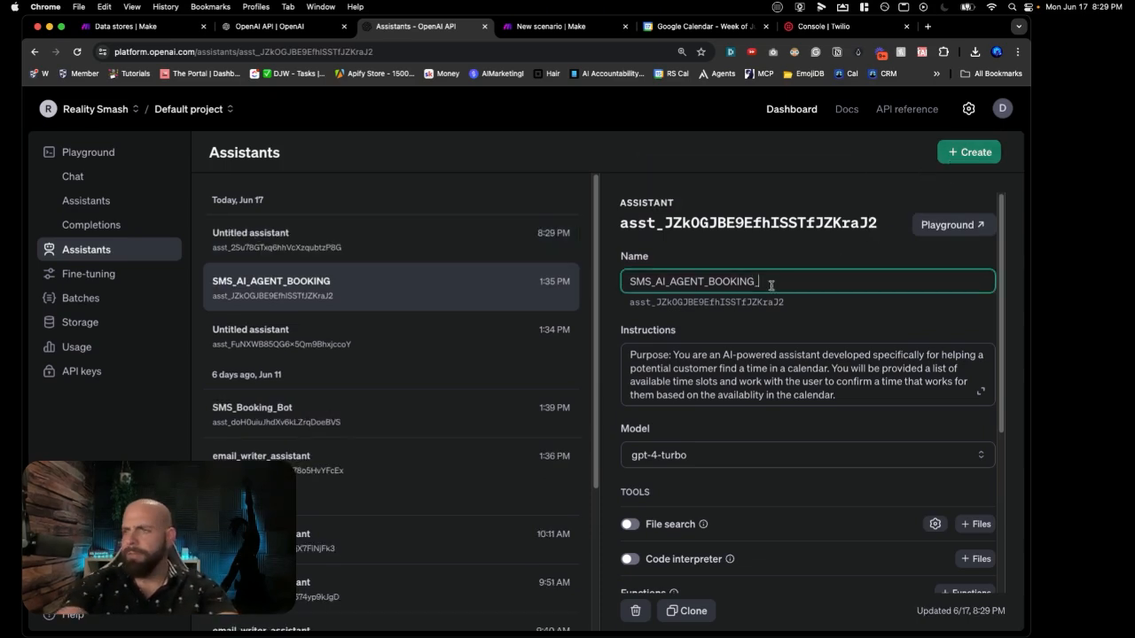
text(V2)
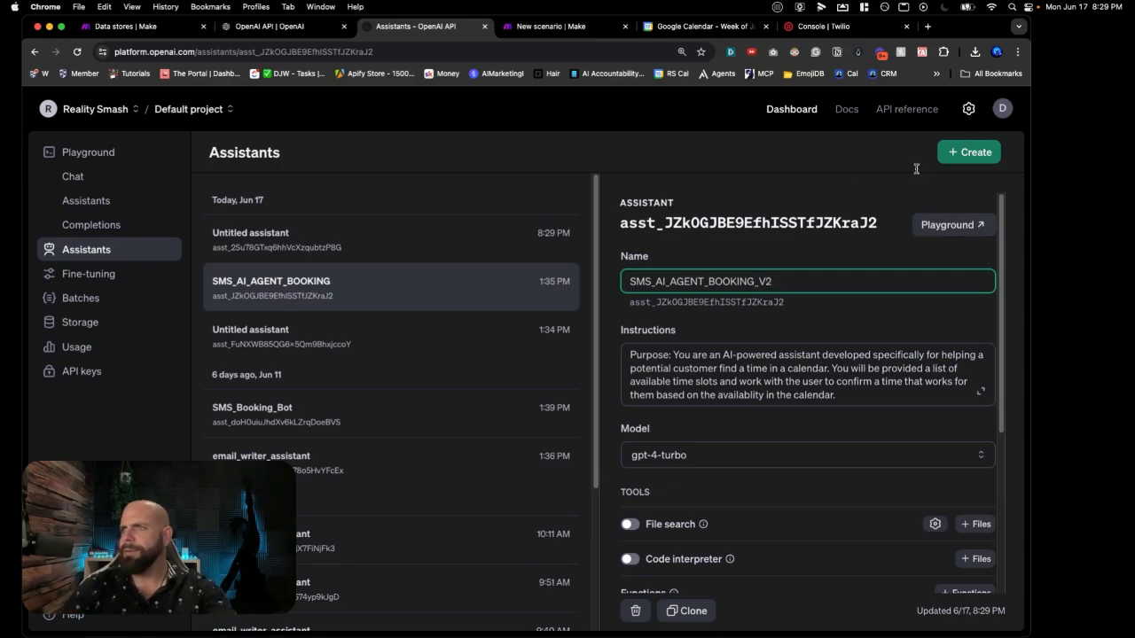
click(960, 164)
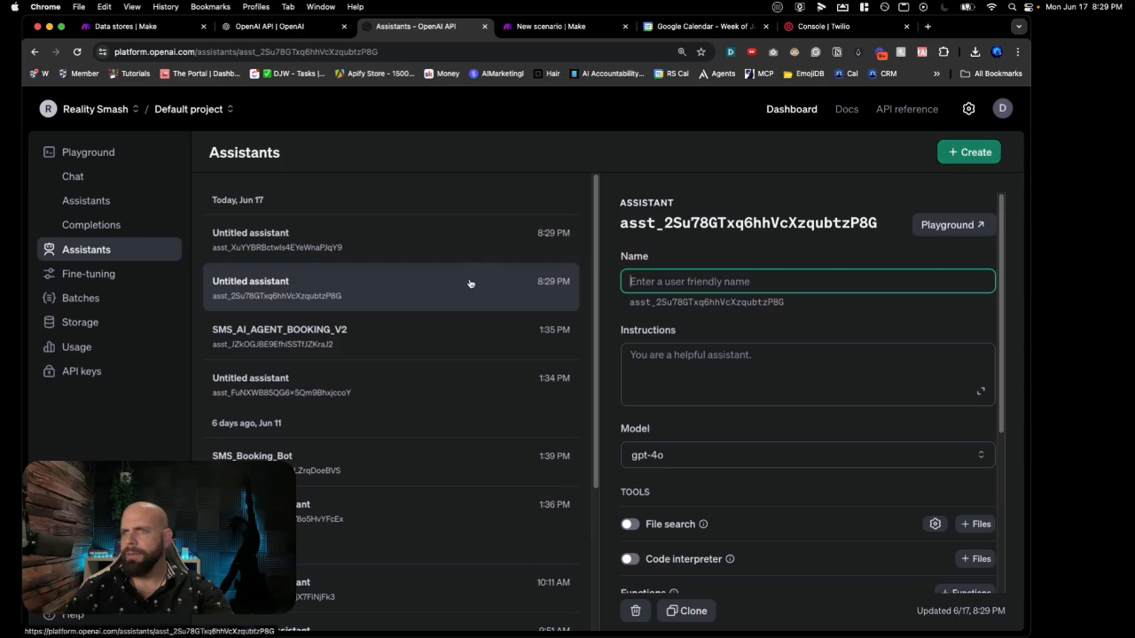
click(459, 329)
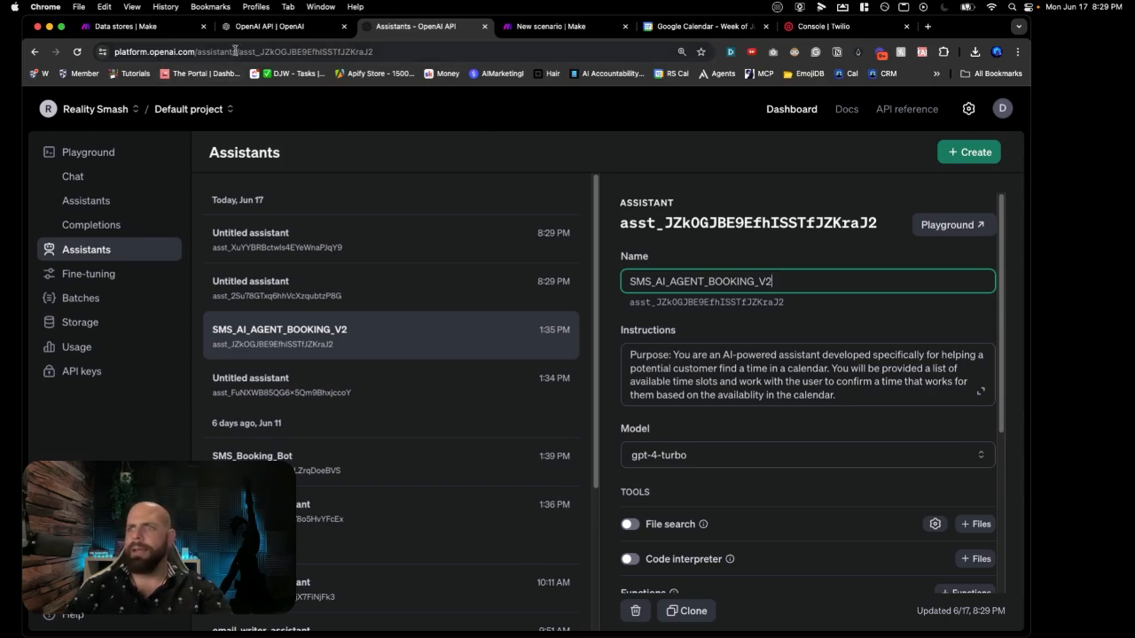
Step: Back in Make, point Message an Assistant at SMS_AI_AGENT_BOOKING_V2 via the Make Education connection
click(538, 29)
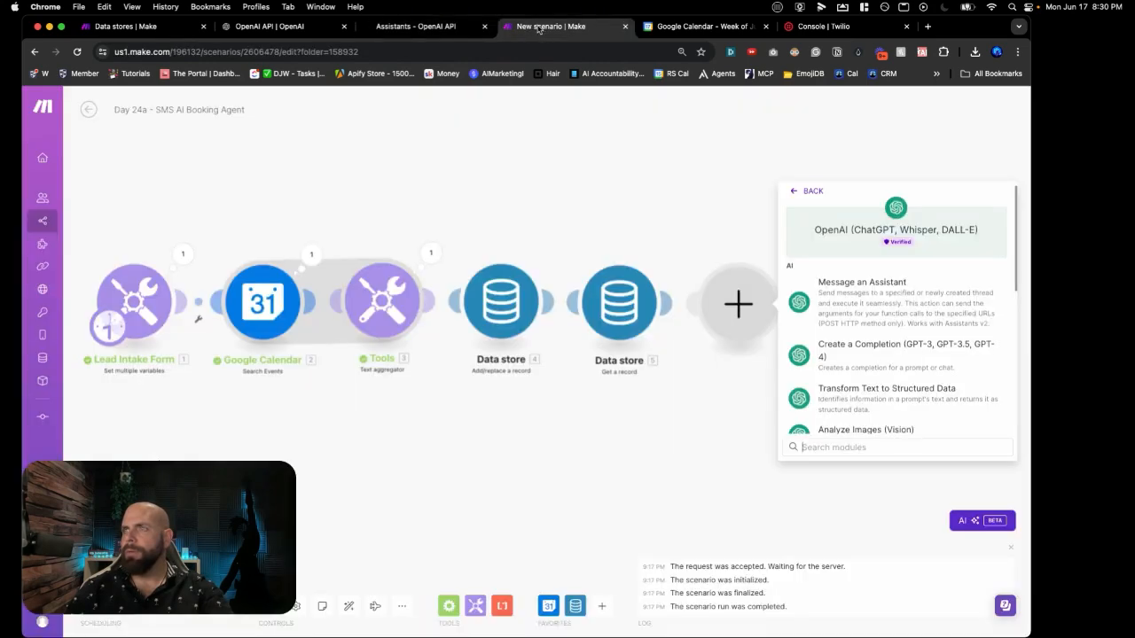
click(824, 297)
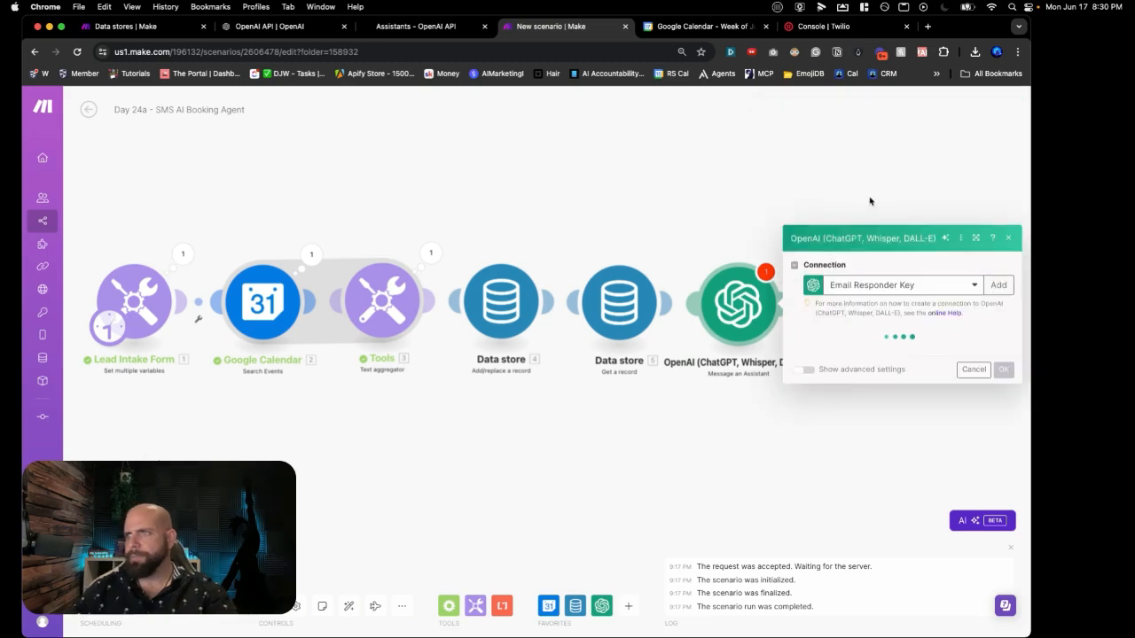
click(870, 224)
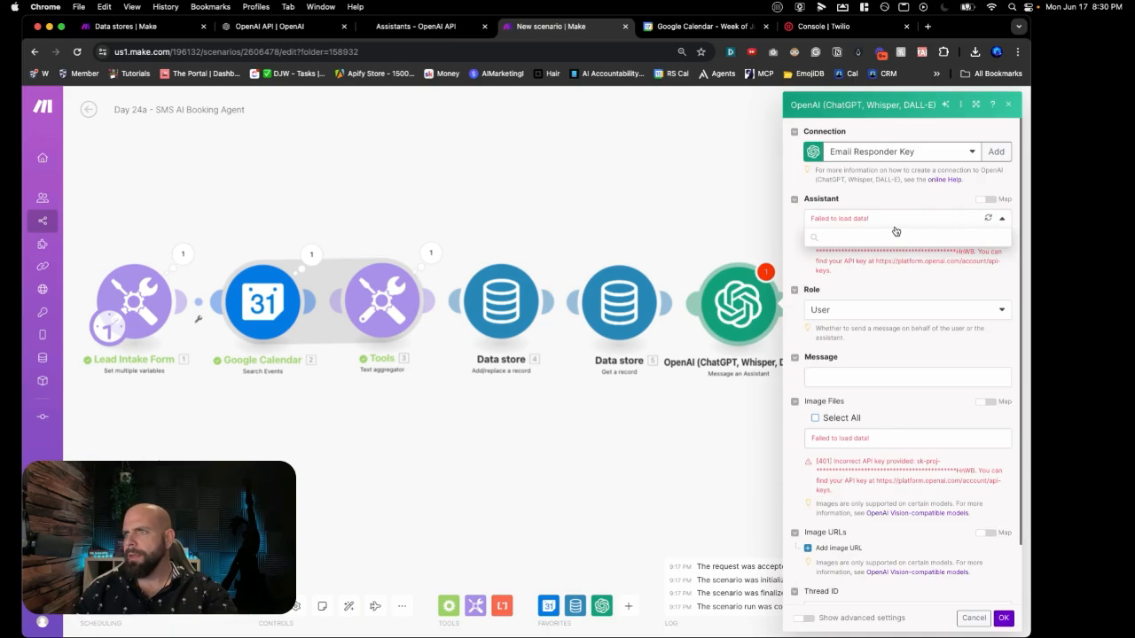
click(882, 156)
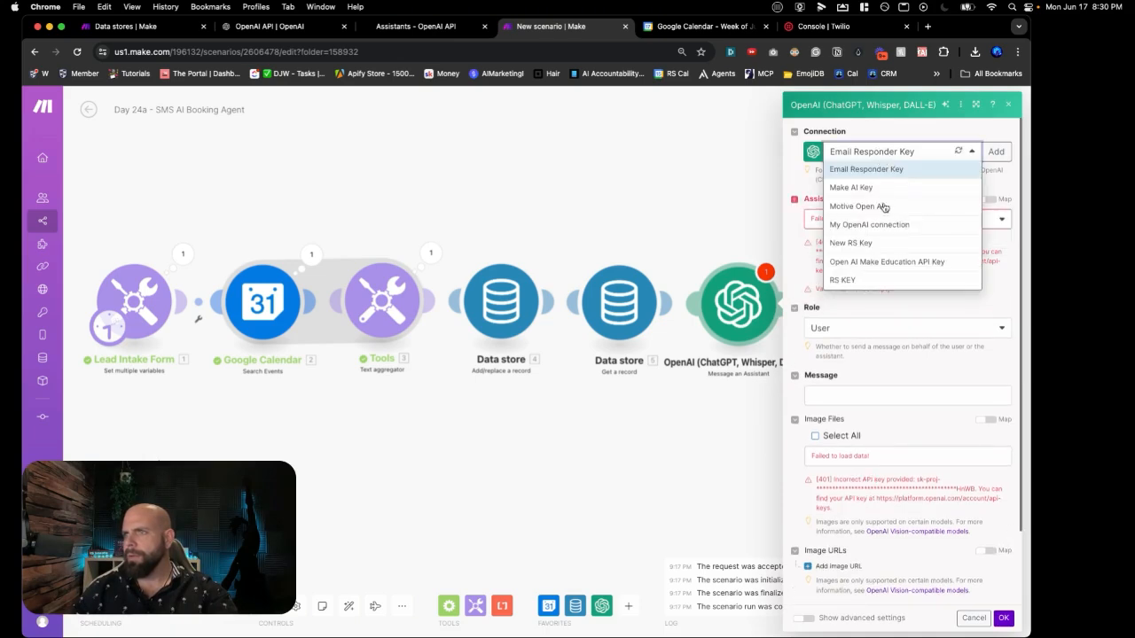
click(876, 261)
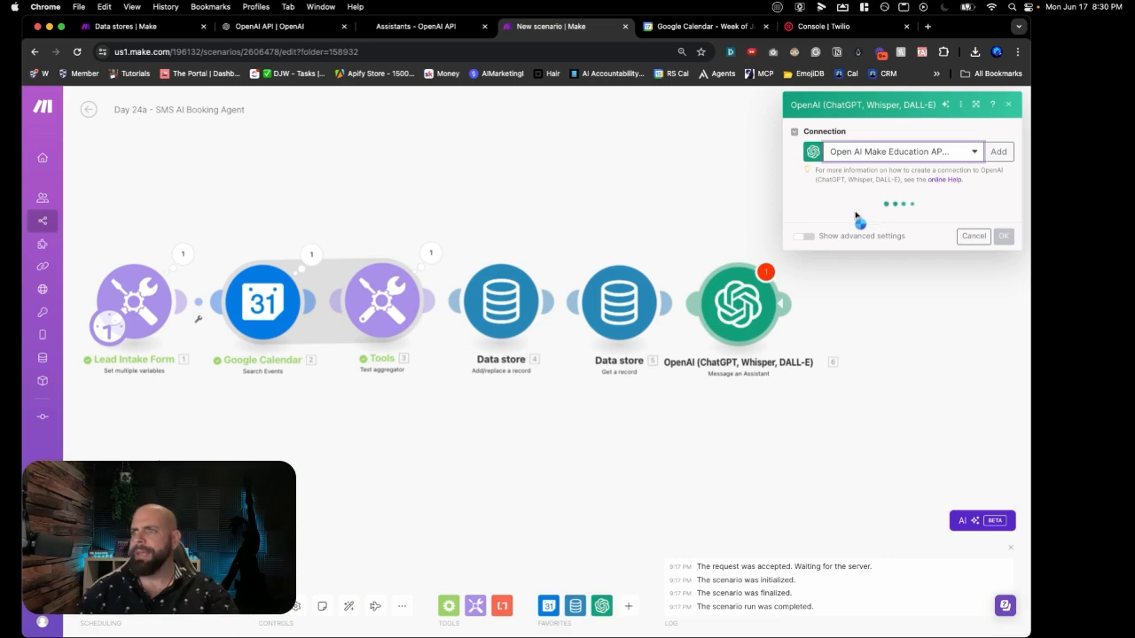
click(855, 221)
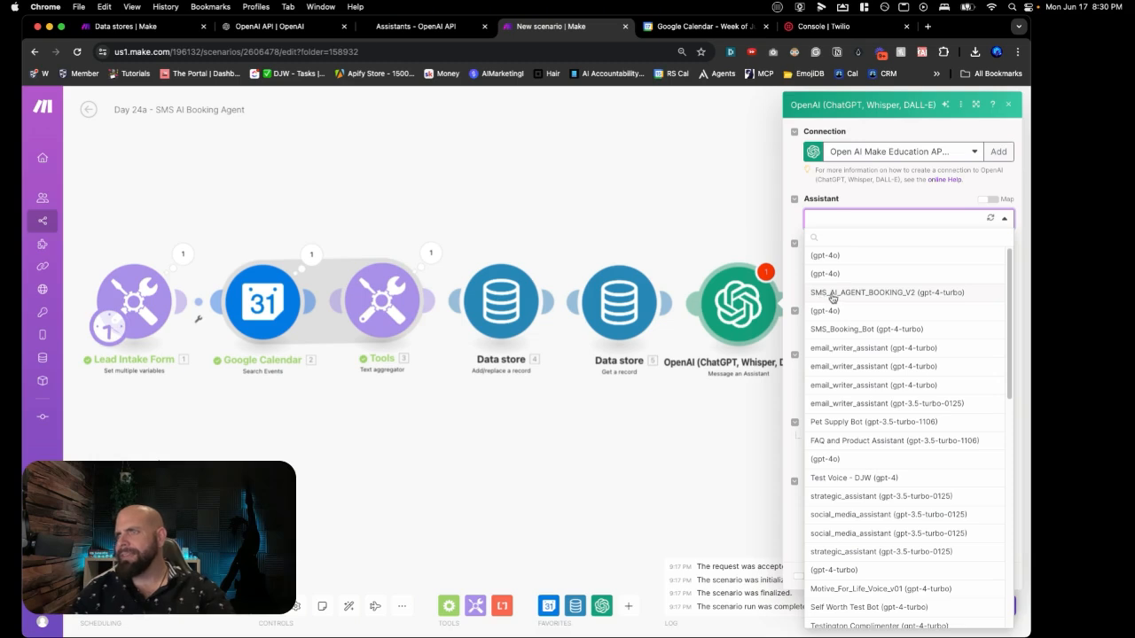
click(901, 296)
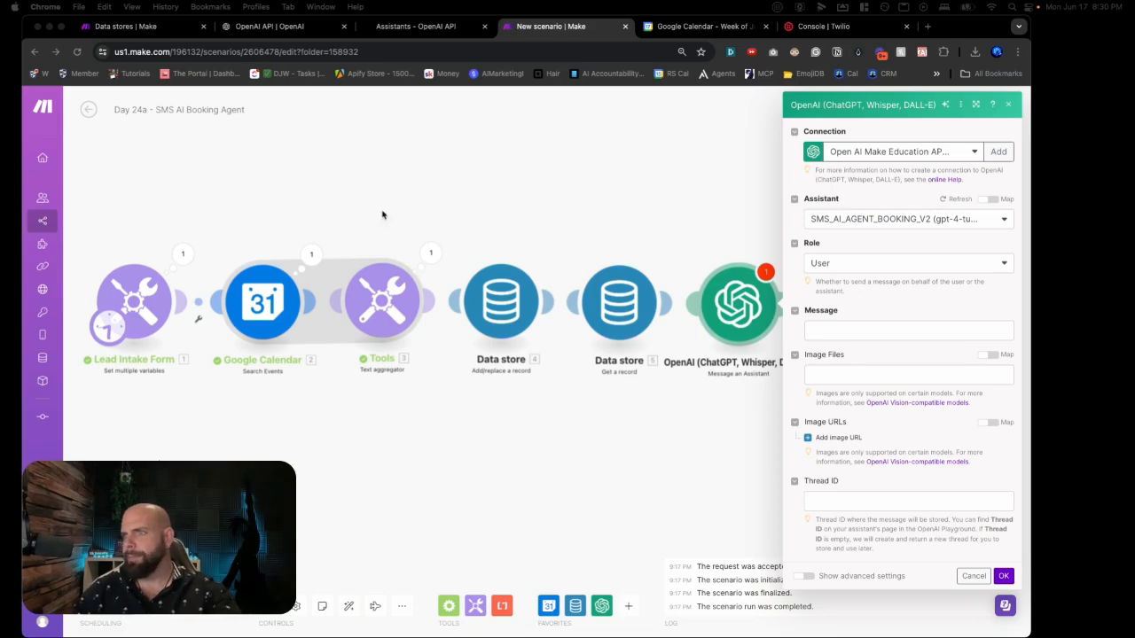
click(856, 329)
Step: Paste the 30-minute slot booking prompt into Message and remap Service from Data store 5
click(856, 330)
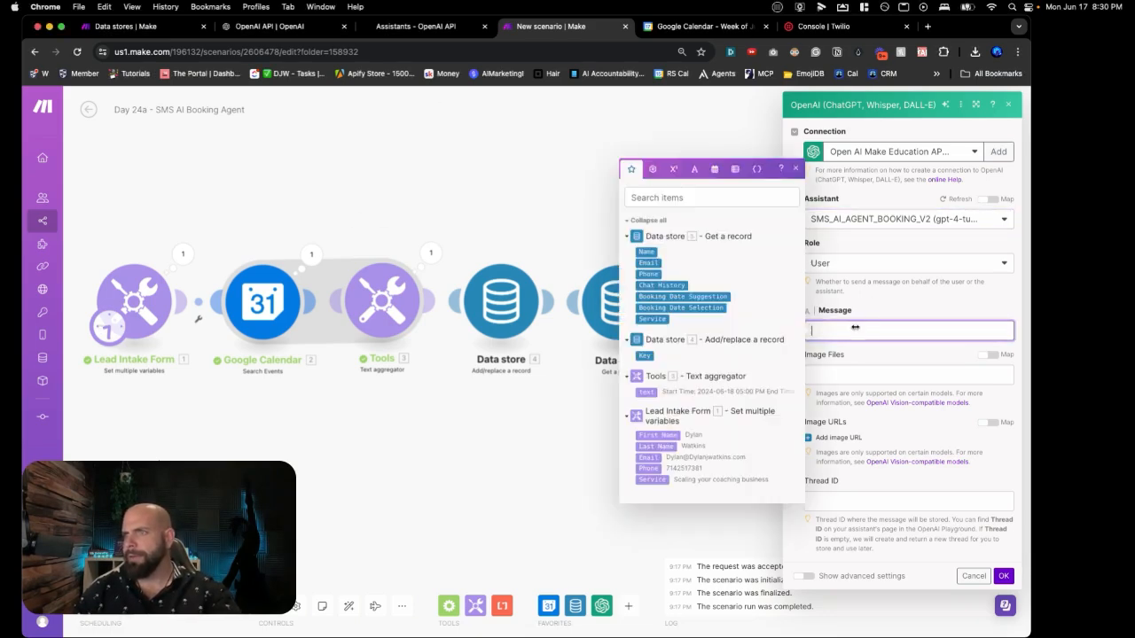
key(super+v)
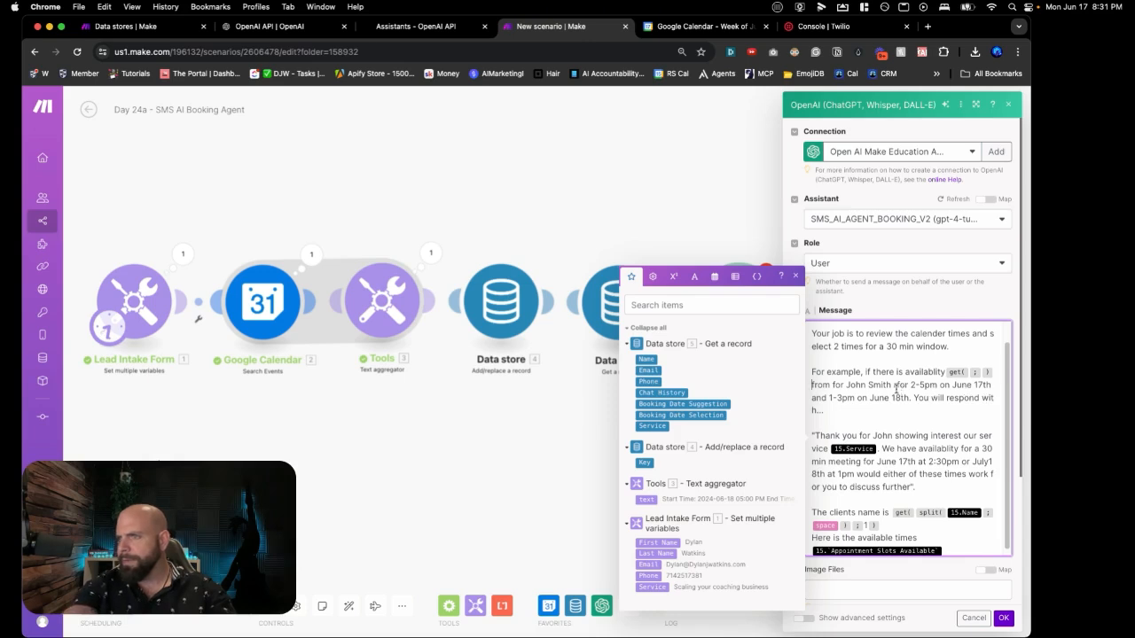
key(BackSpace)
key(BackSpace)
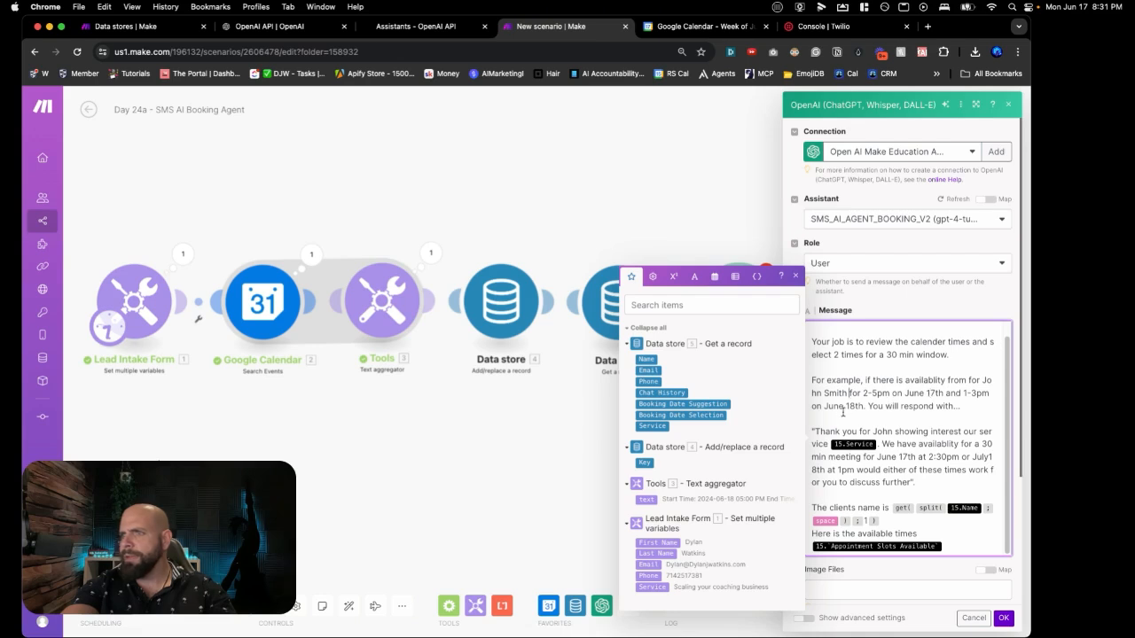
scroll(874, 405, down, 1)
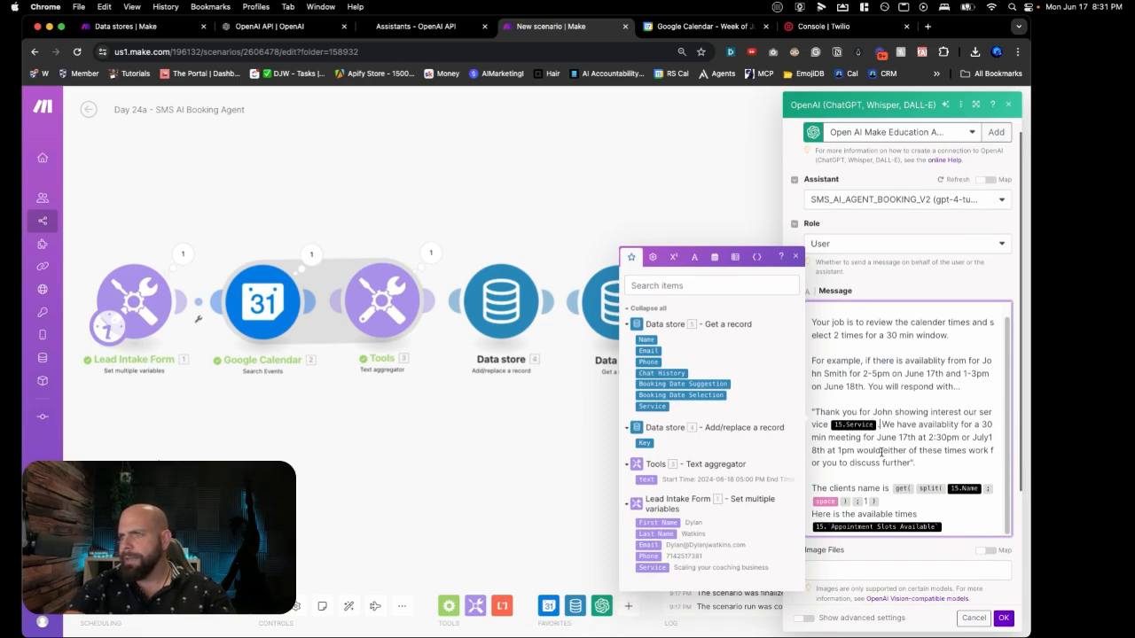
key(BackSpace)
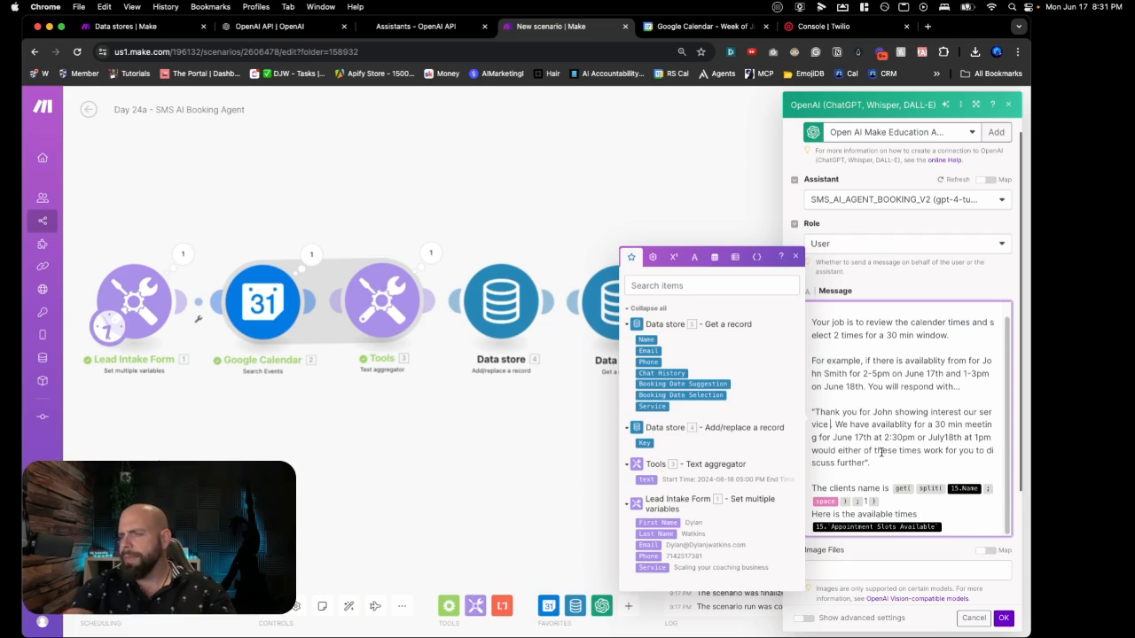
click(650, 407)
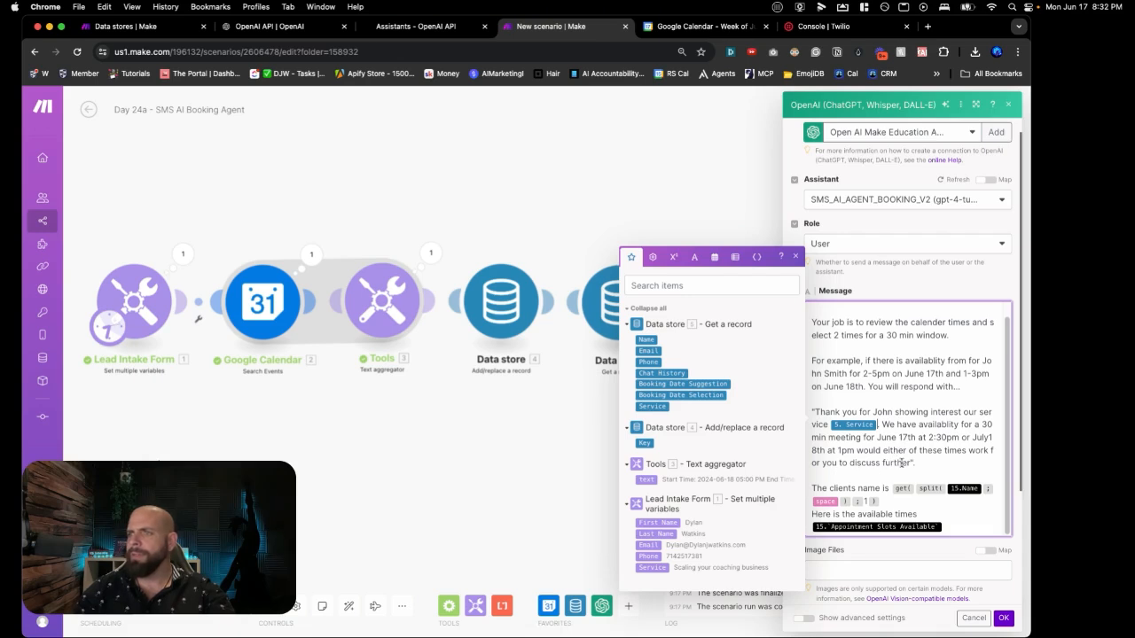
Step: Replace the client-name get(split()) formula with the record's 5. Name
scroll(885, 461, down, 1)
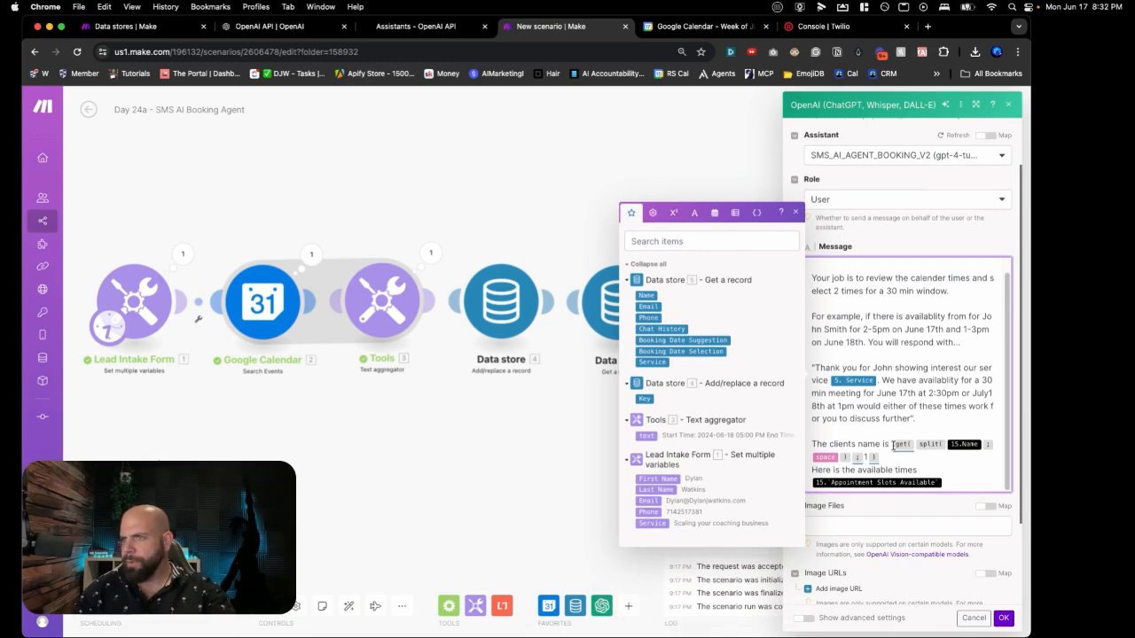
click(891, 458)
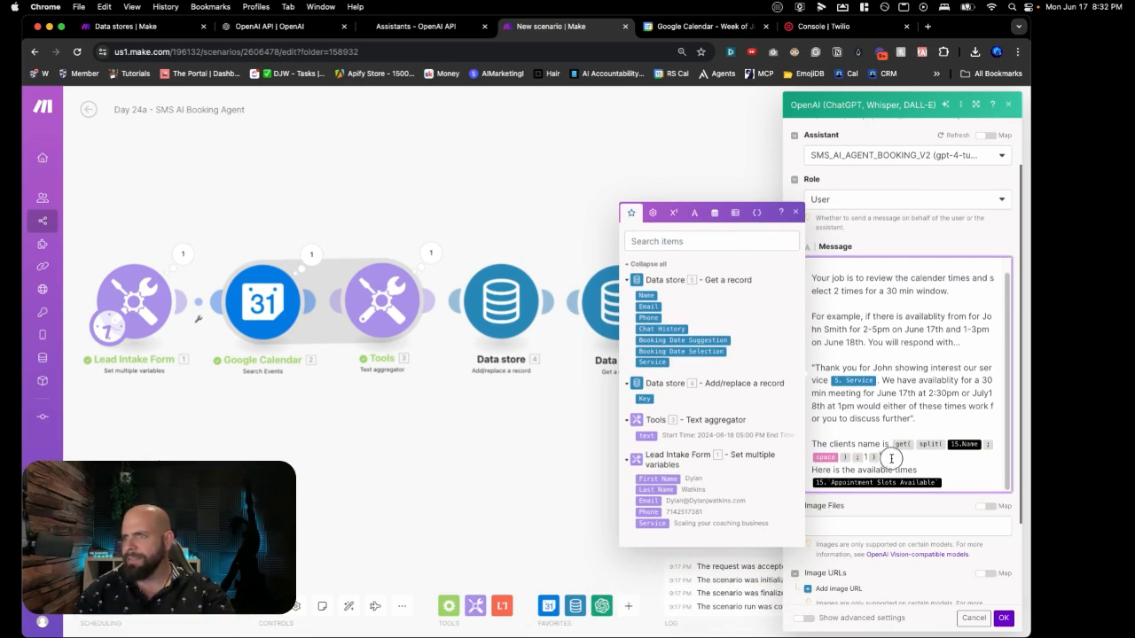
drag(891, 458, 898, 449)
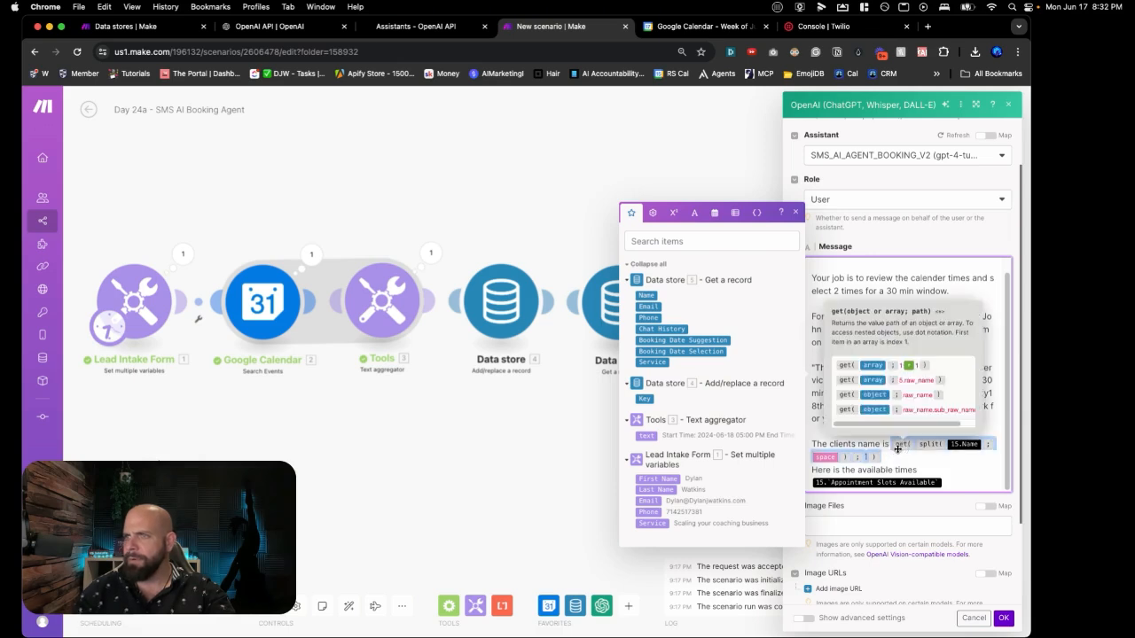
key(BackSpace)
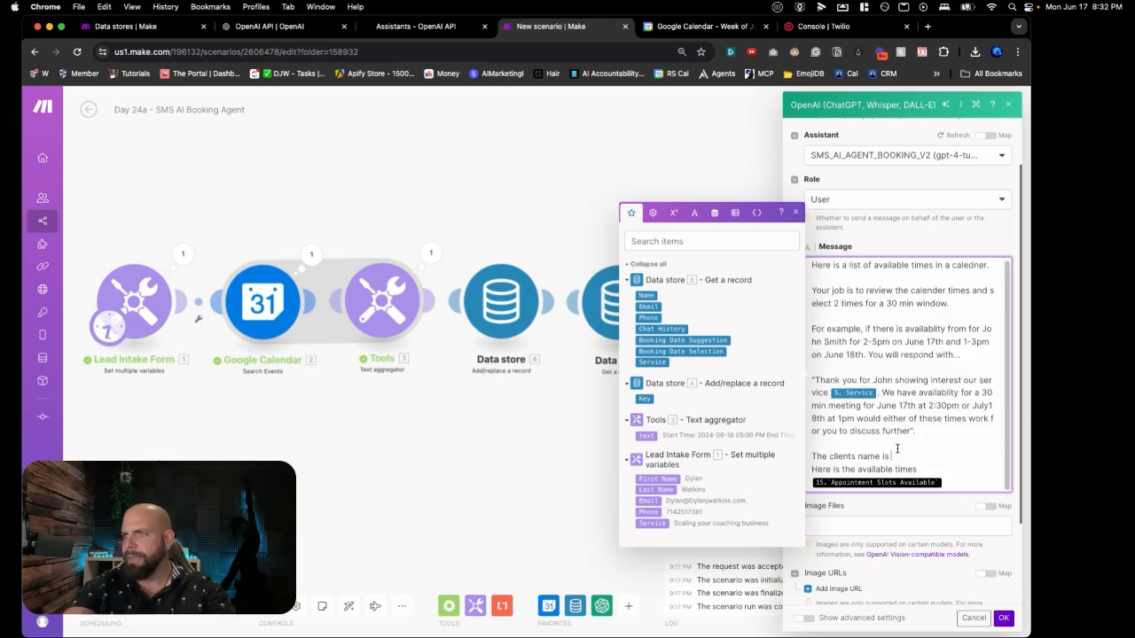
click(648, 296)
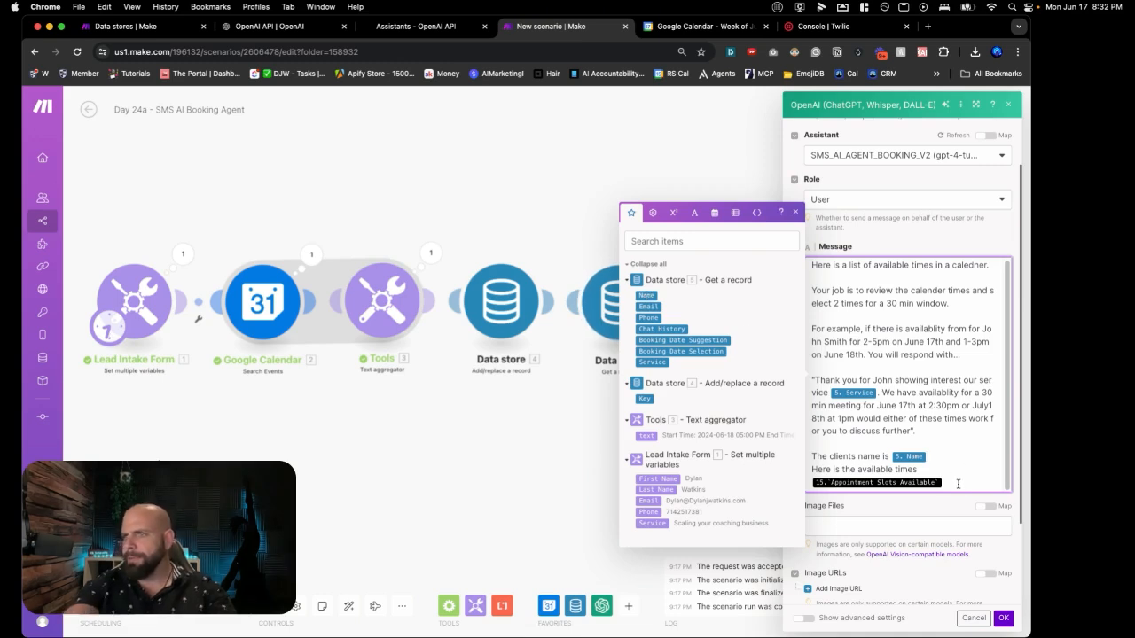
Step: Map the available times to 5. Booking Date Selection and save the module
key(BackSpace)
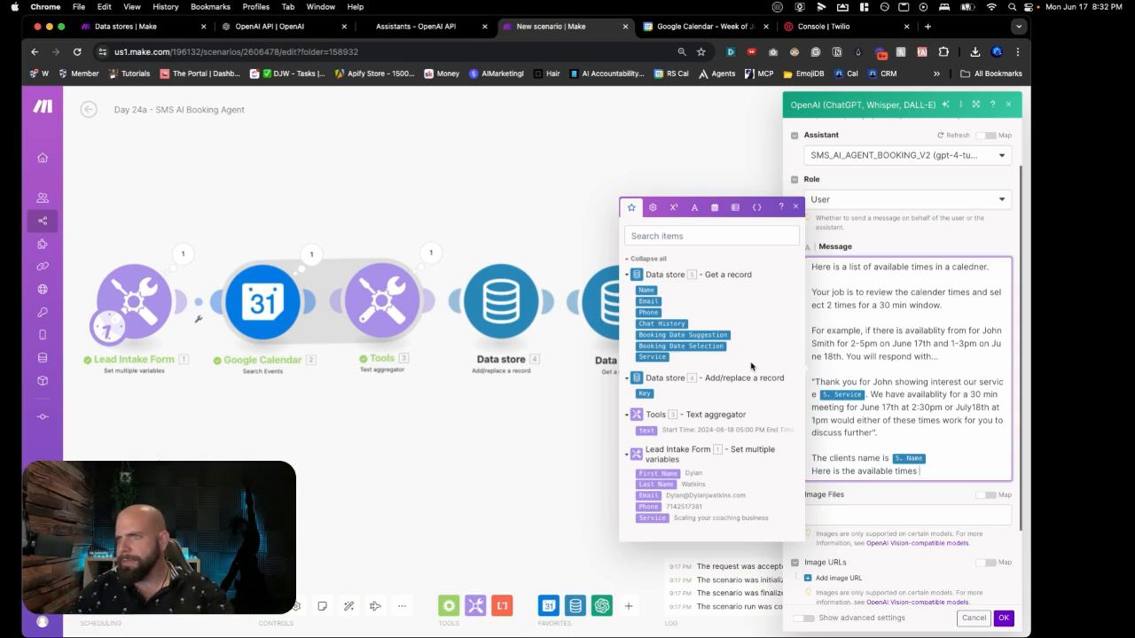
click(681, 347)
click(796, 208)
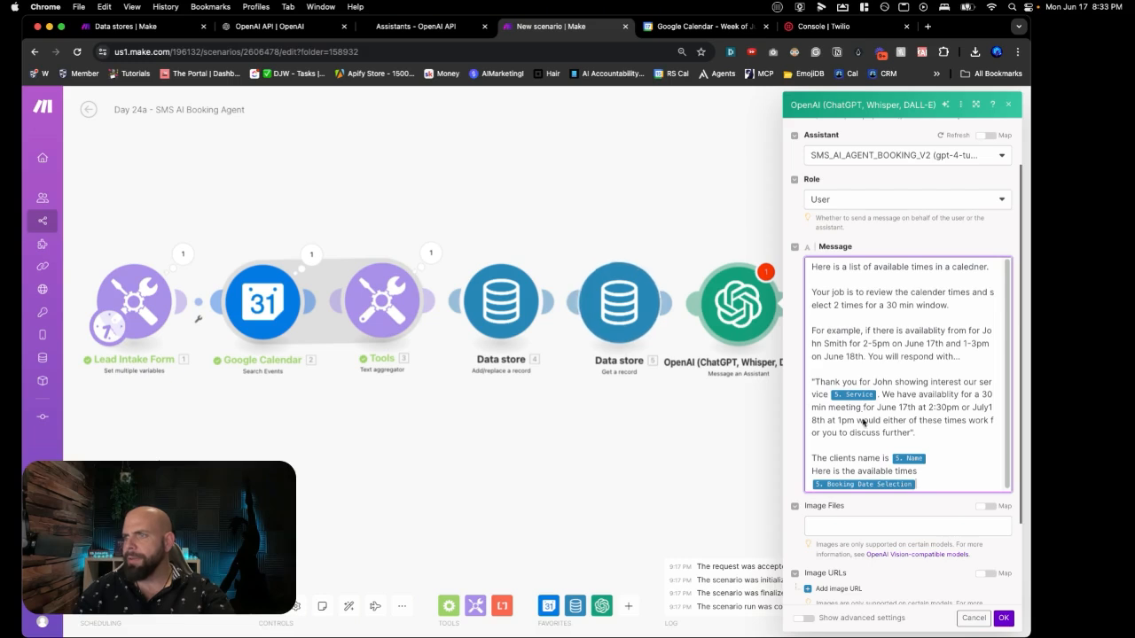
scroll(864, 421, down, 1)
scroll(864, 421, down, 3)
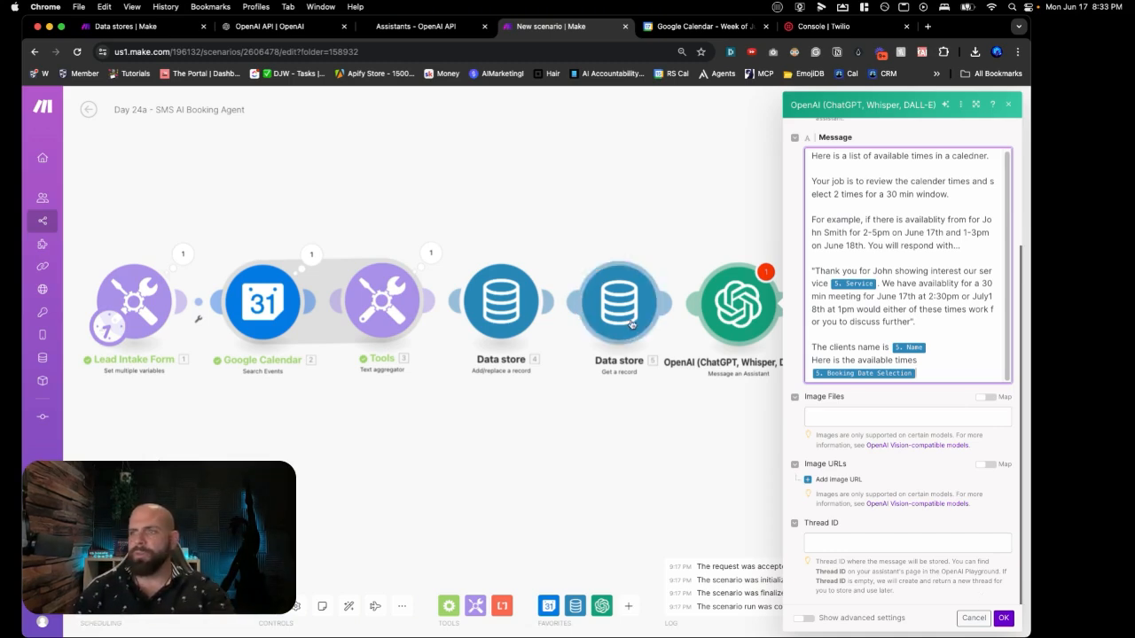
click(1005, 619)
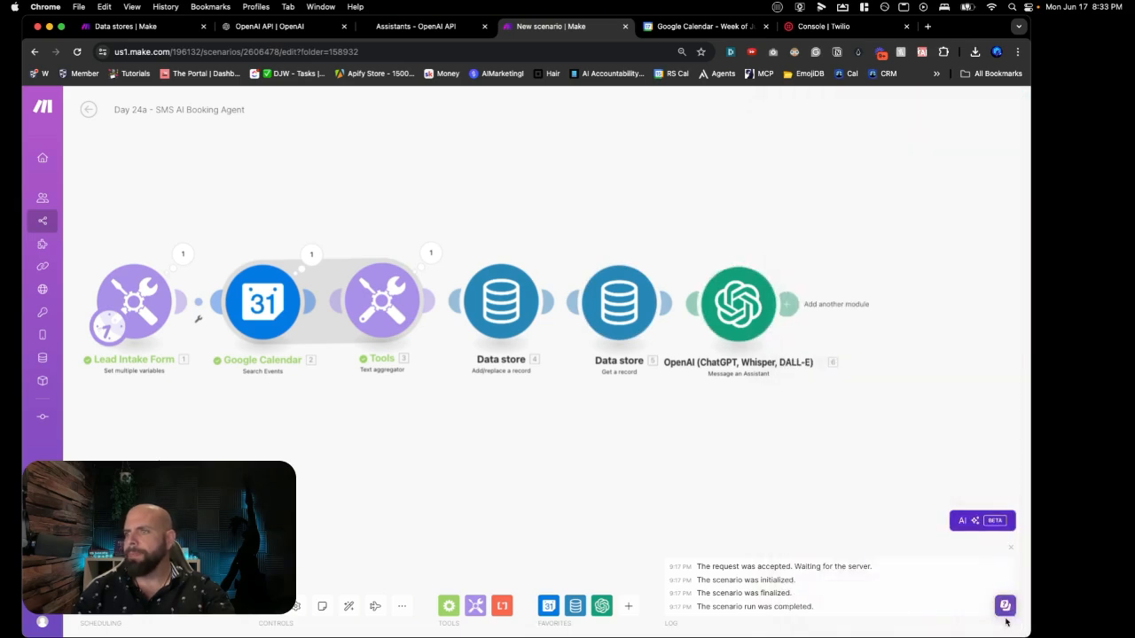
Step: Inspect the Get a record and Add/replace a record settings unchanged, then open a new browser tab
click(620, 328)
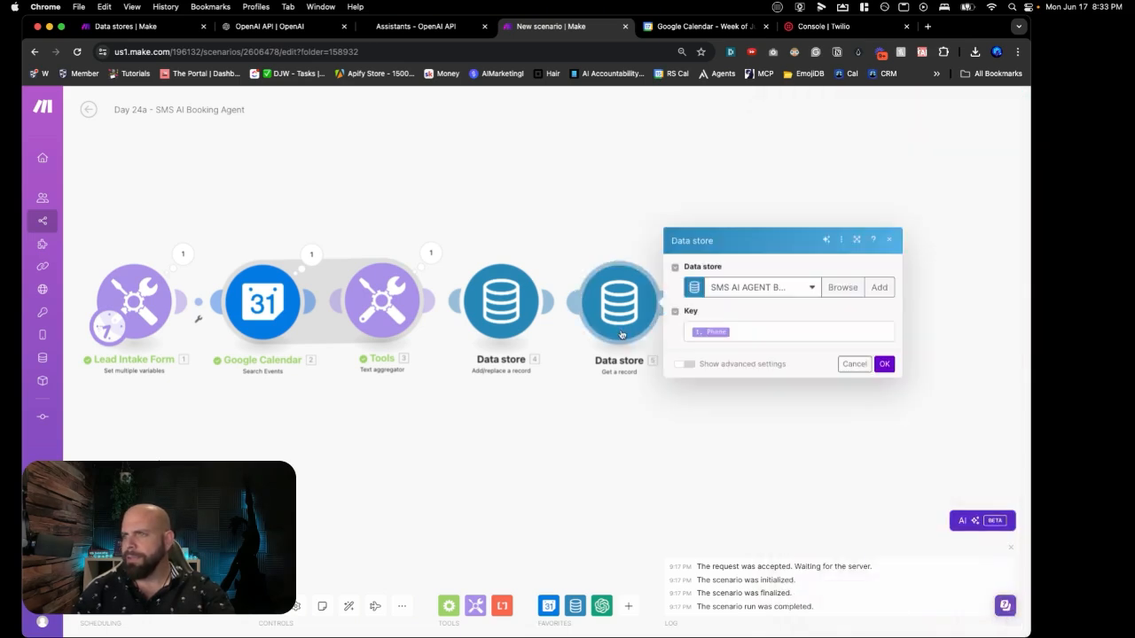
click(512, 313)
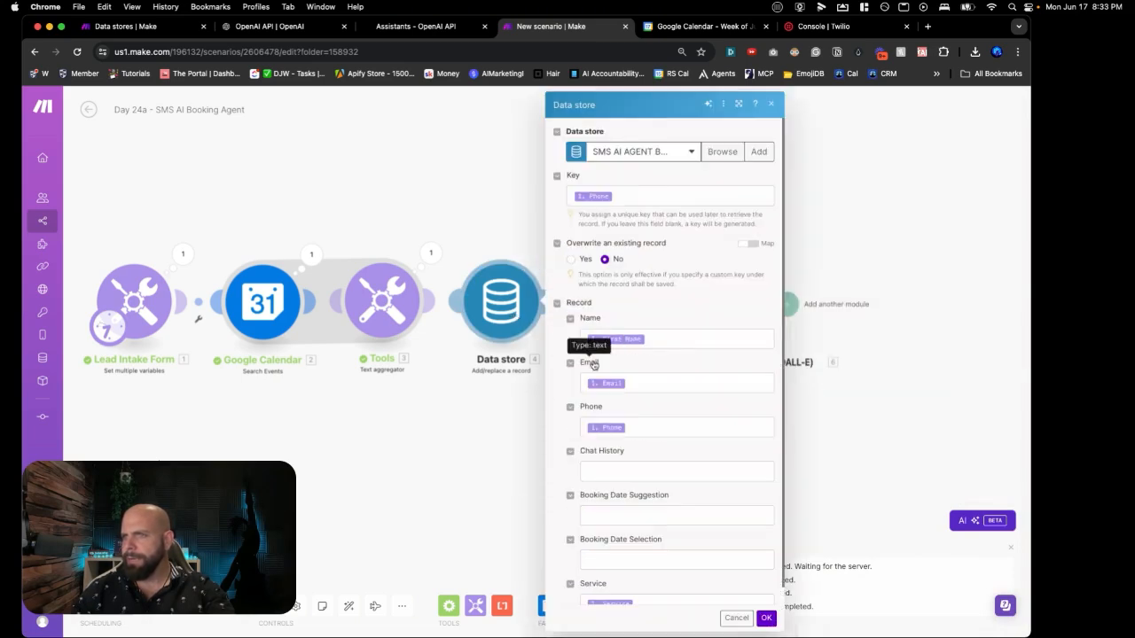
scroll(593, 364, down, 1)
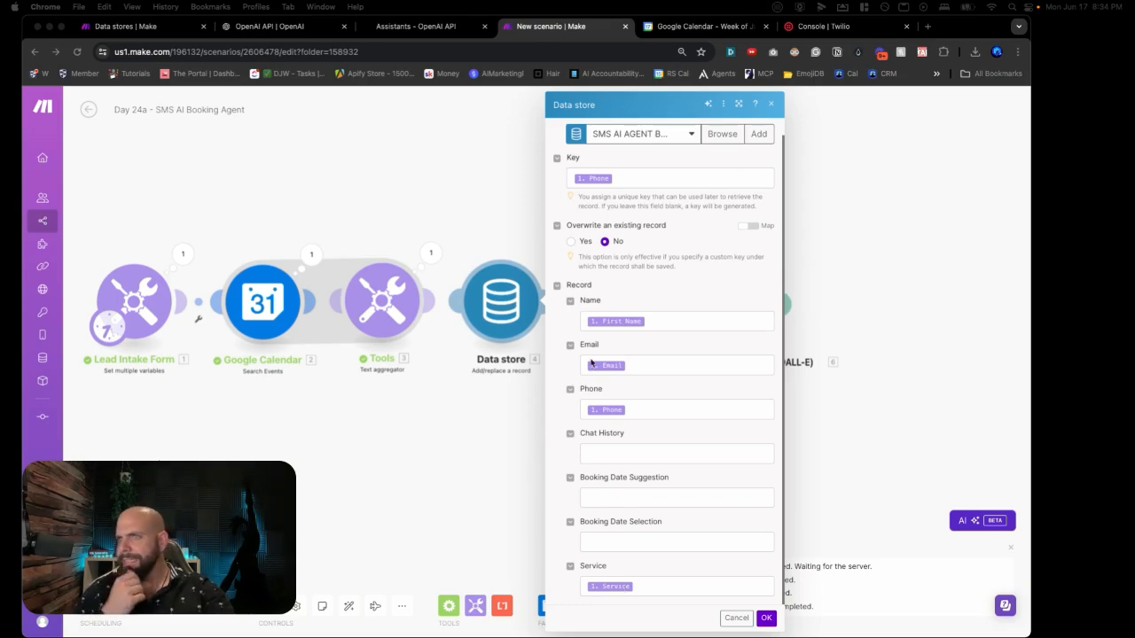
click(691, 137)
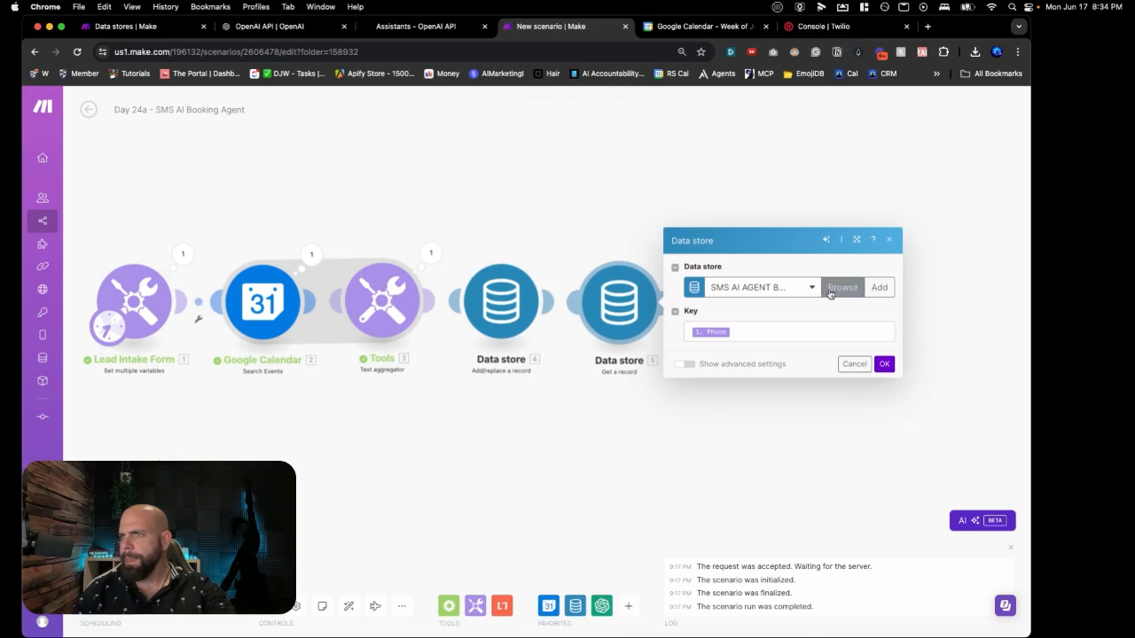
click(811, 287)
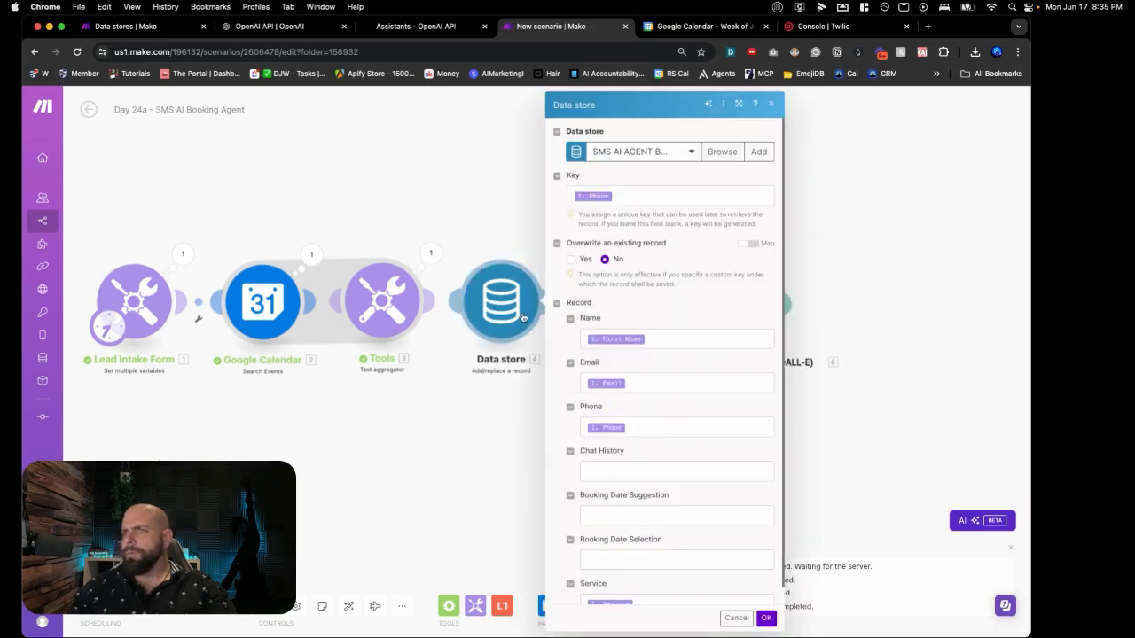
scroll(610, 378, down, 1)
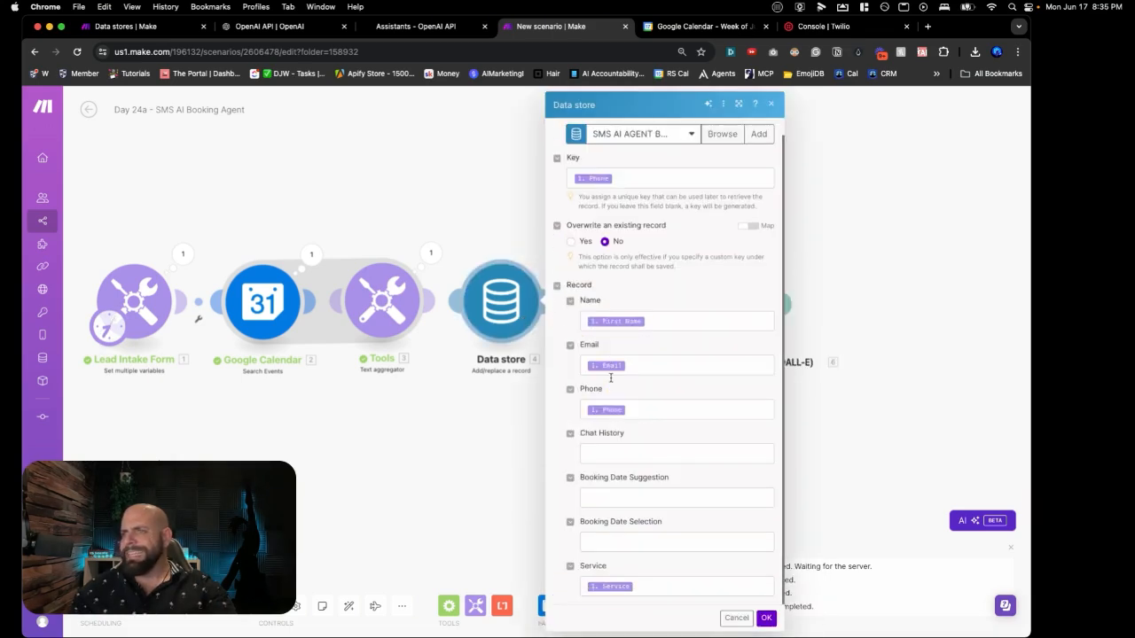
click(526, 495)
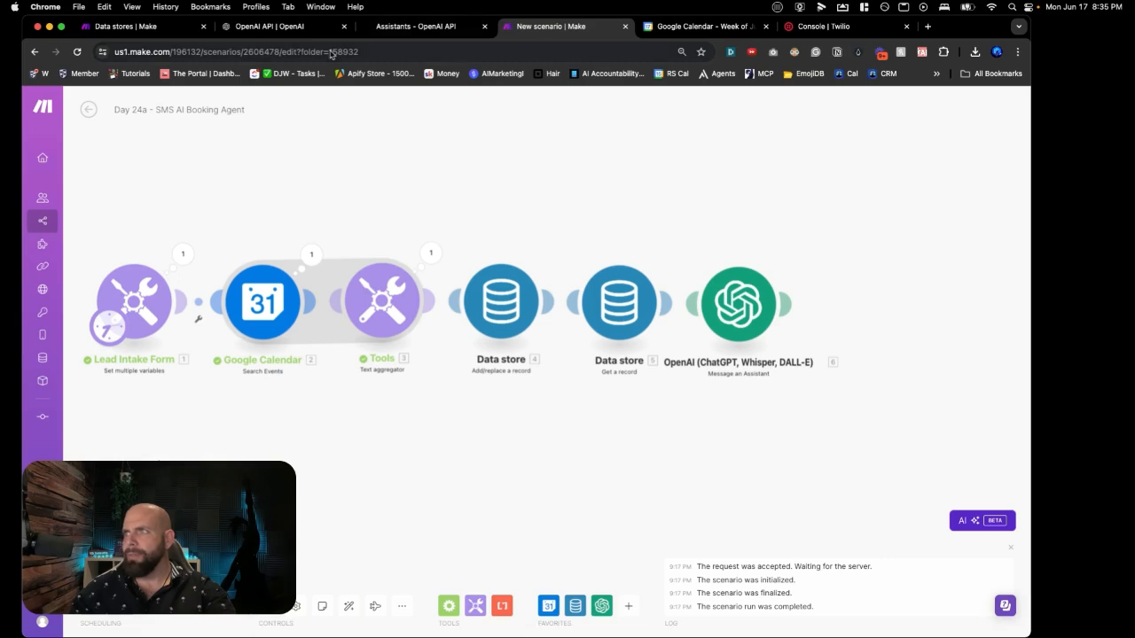
click(928, 26)
Step: Log in at make.com and edit the SMS AI AGENT BOOKING data store from Data stores
text(make.com)
key(Return)
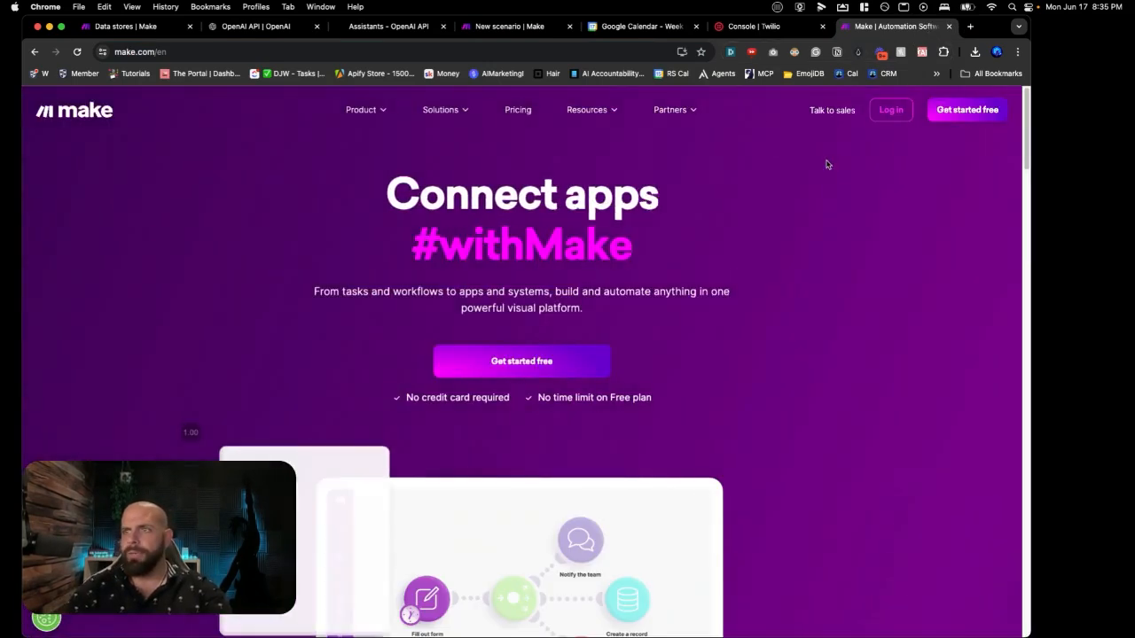
click(890, 115)
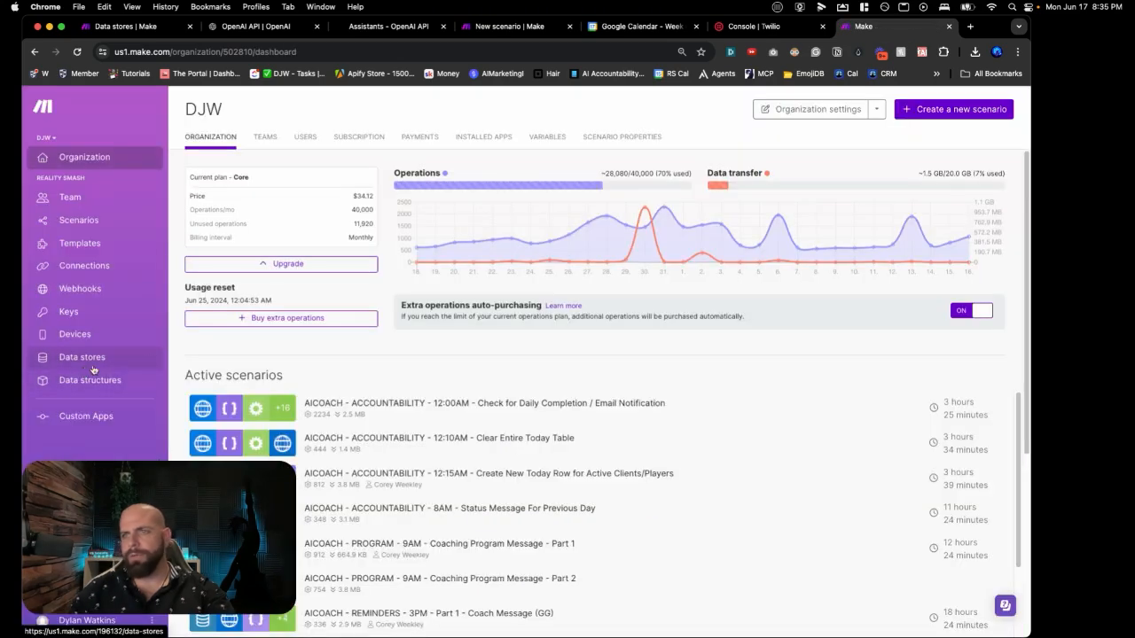
click(82, 367)
scroll(162, 357, down, 5)
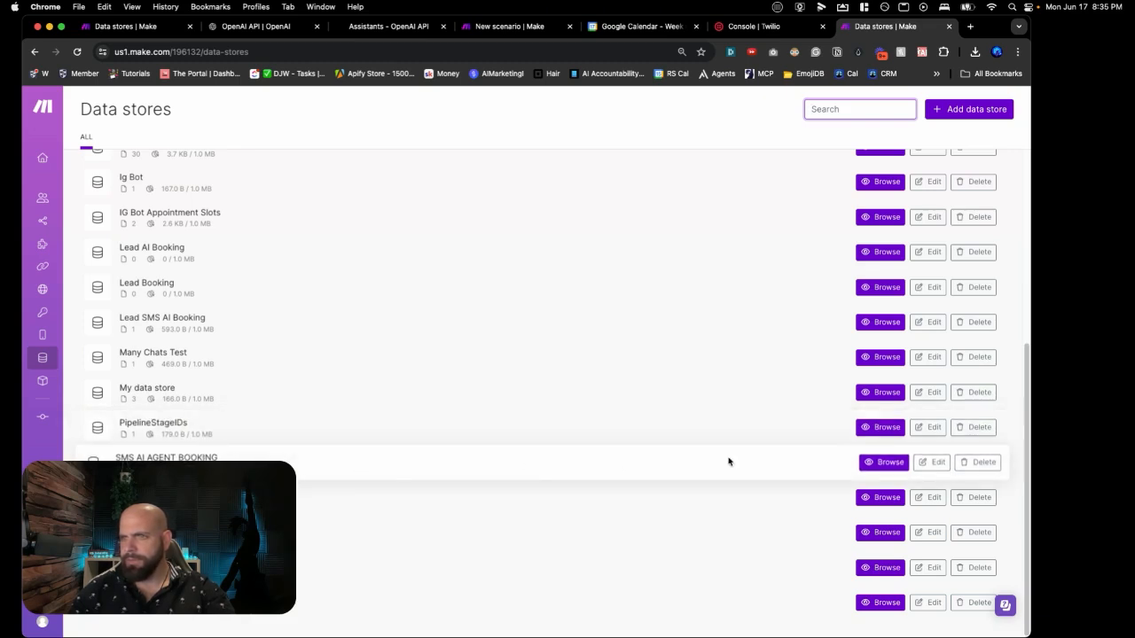
click(928, 464)
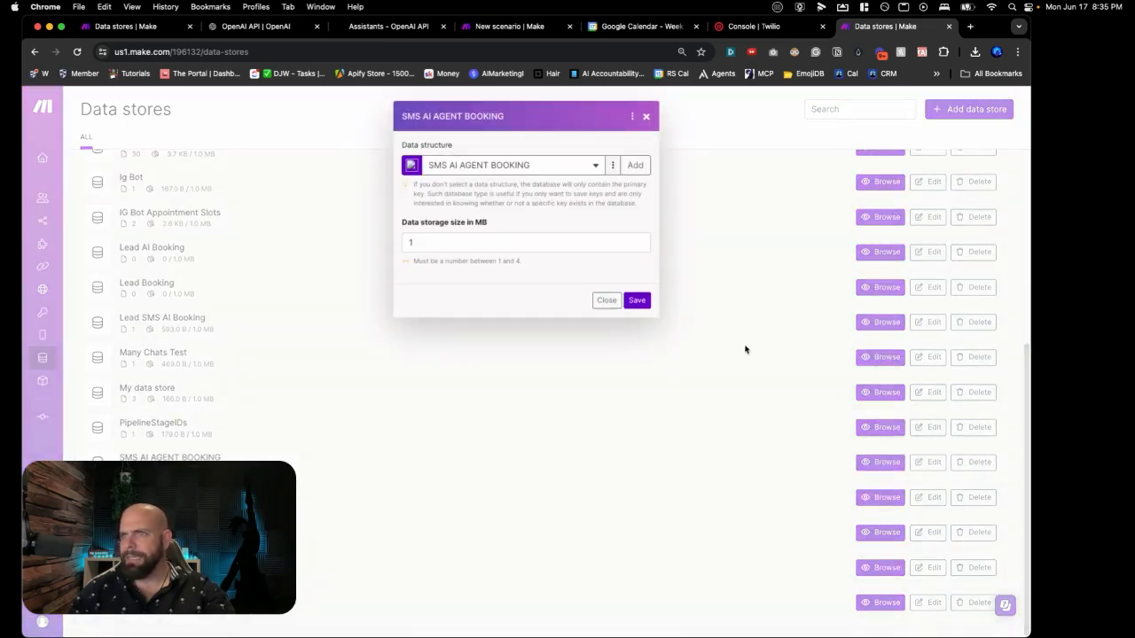
Step: Open the SMS AI AGENT BOOKING data structure for editing and scroll down its fields
click(612, 165)
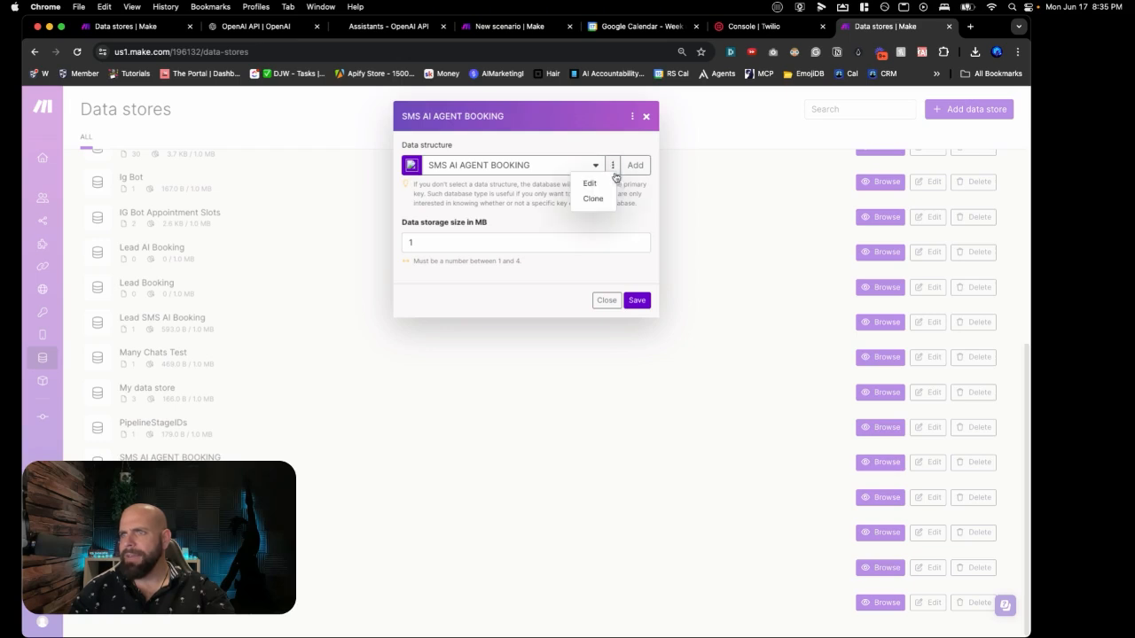
click(605, 182)
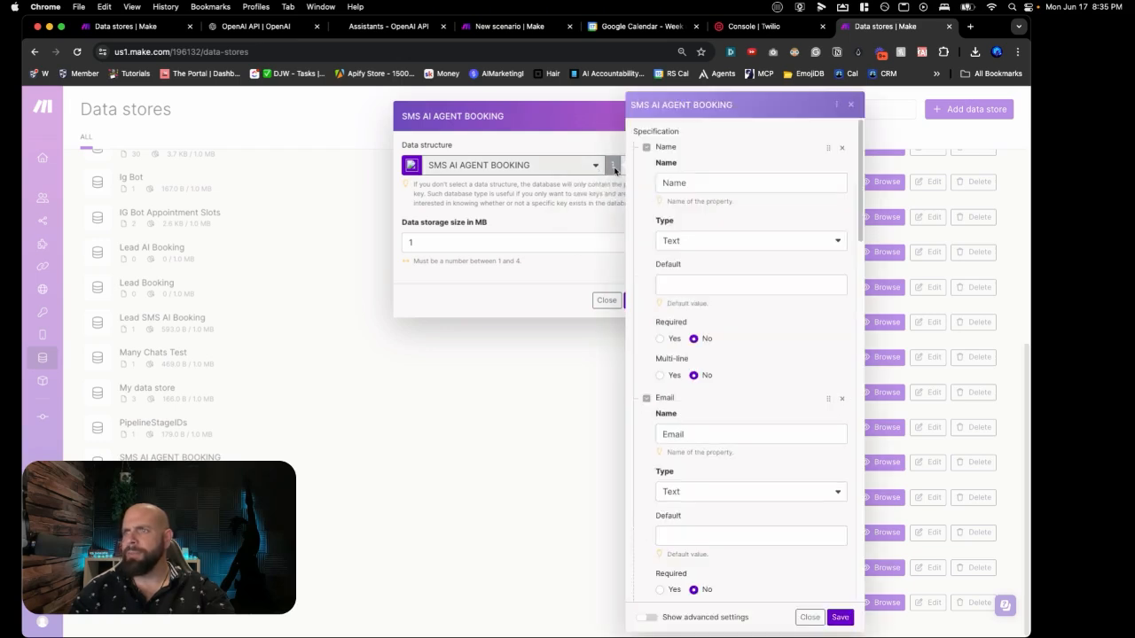
scroll(682, 322, down, 3)
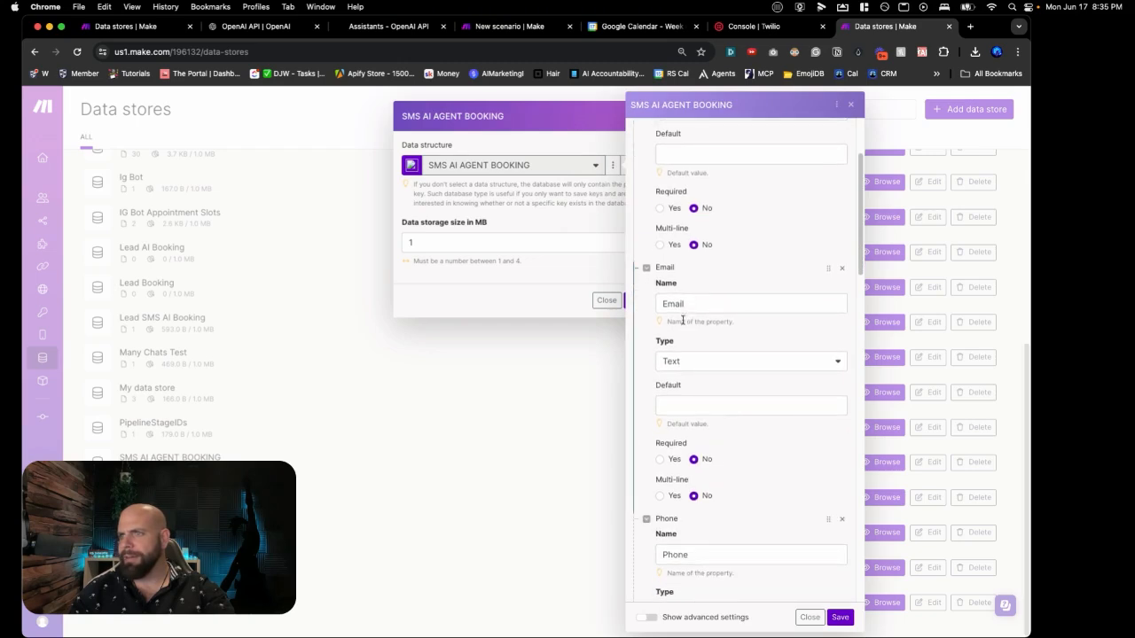
scroll(683, 323, up, 3)
scroll(690, 331, down, 5)
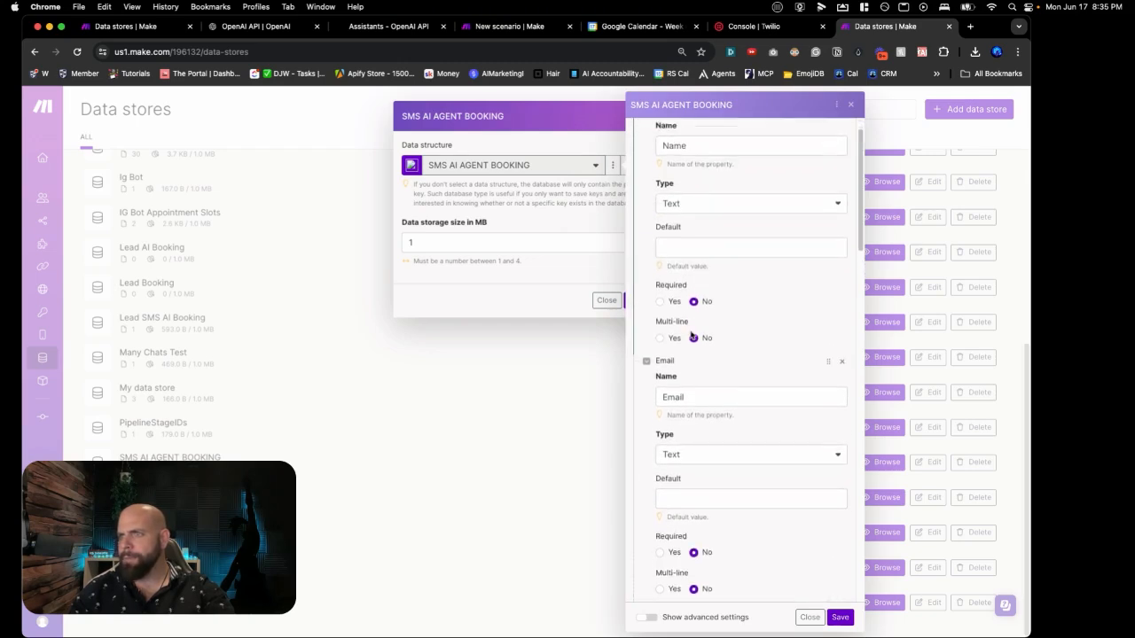
scroll(689, 332, down, 5)
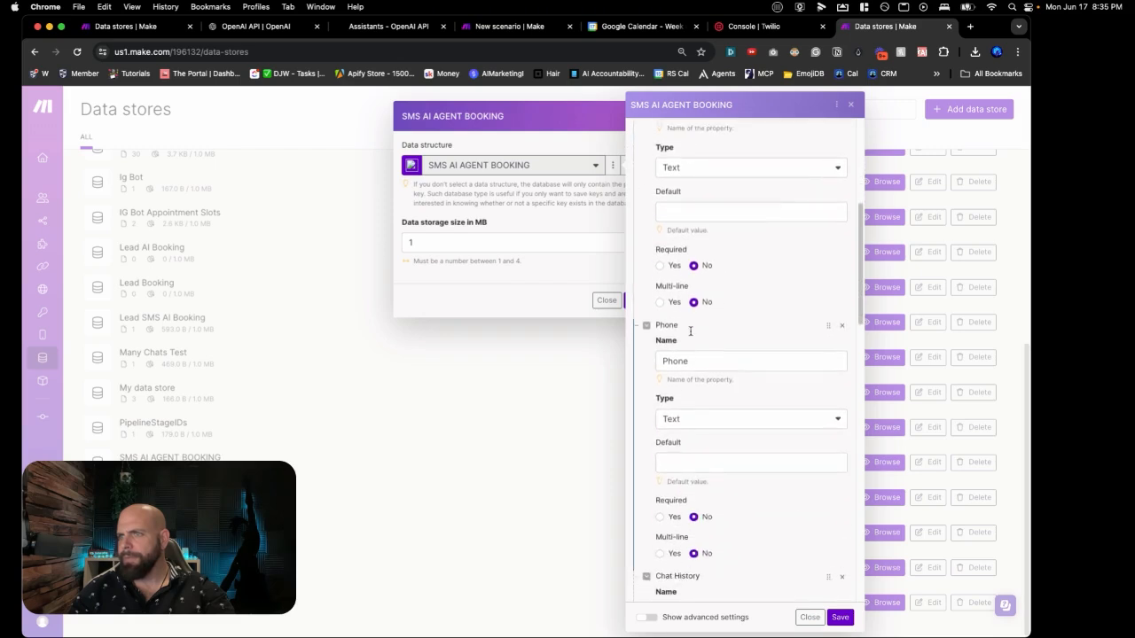
scroll(690, 335, down, 5)
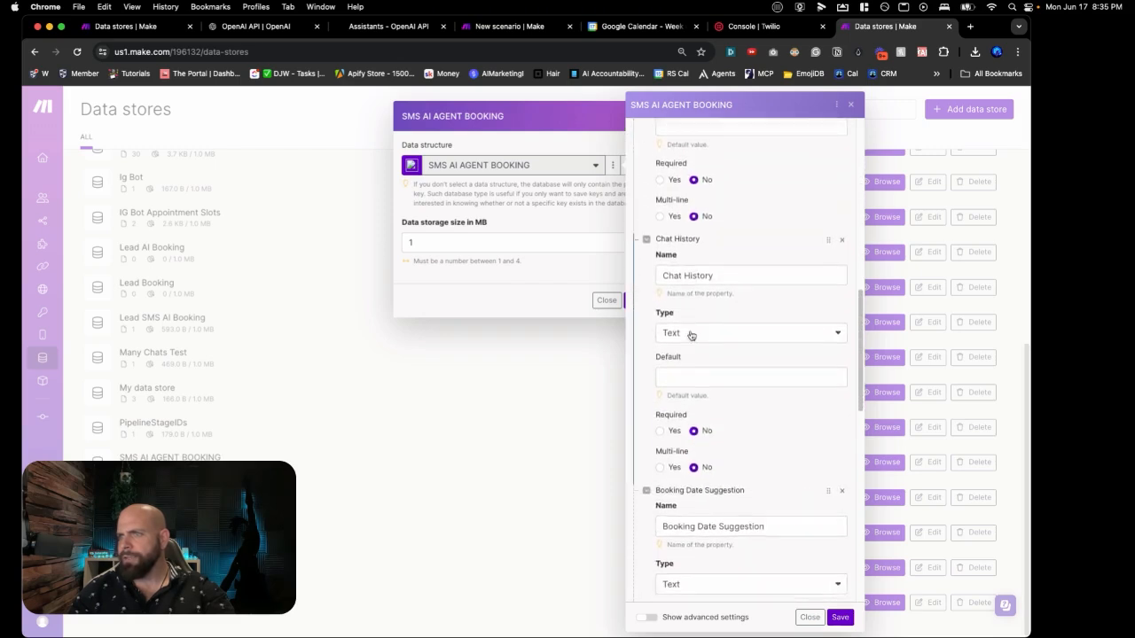
scroll(691, 335, down, 1)
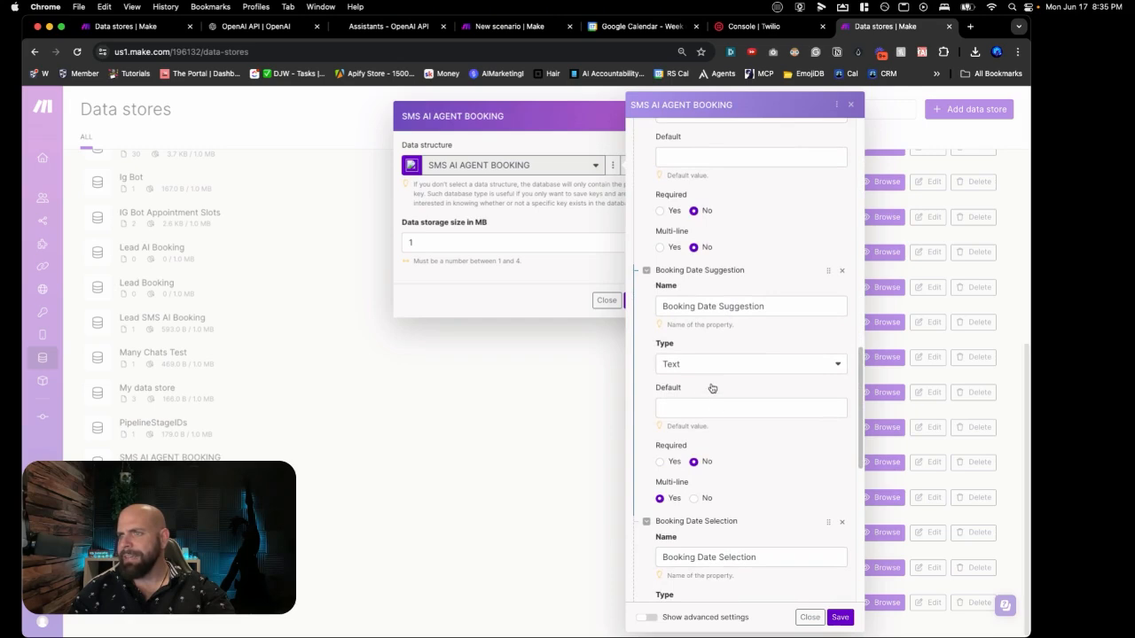
scroll(710, 373, down, 7)
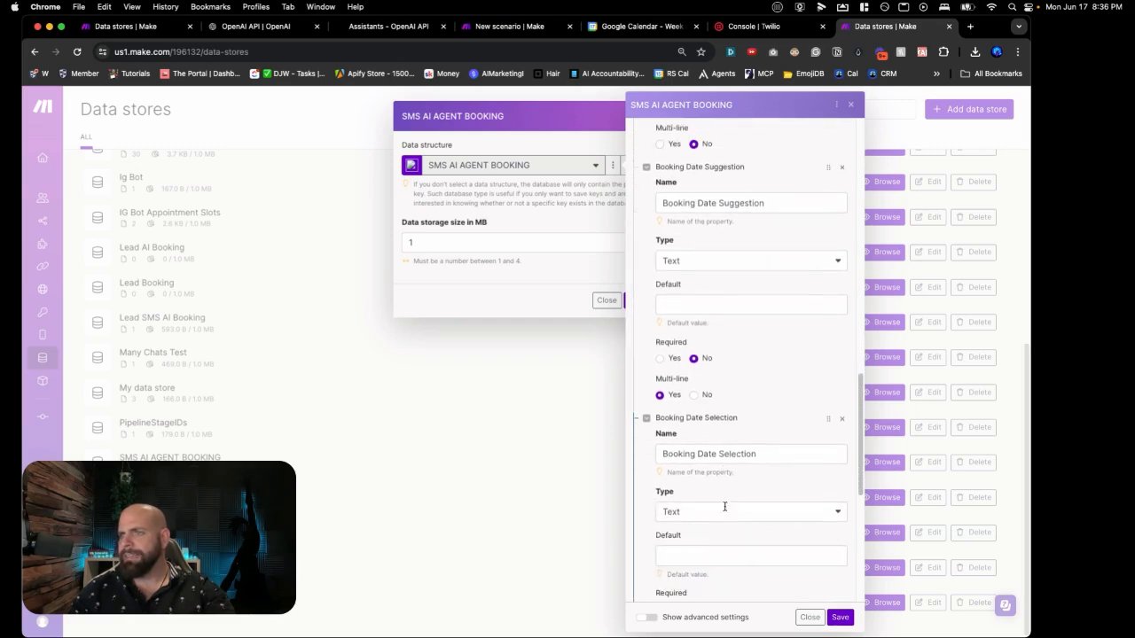
scroll(725, 511, down, 5)
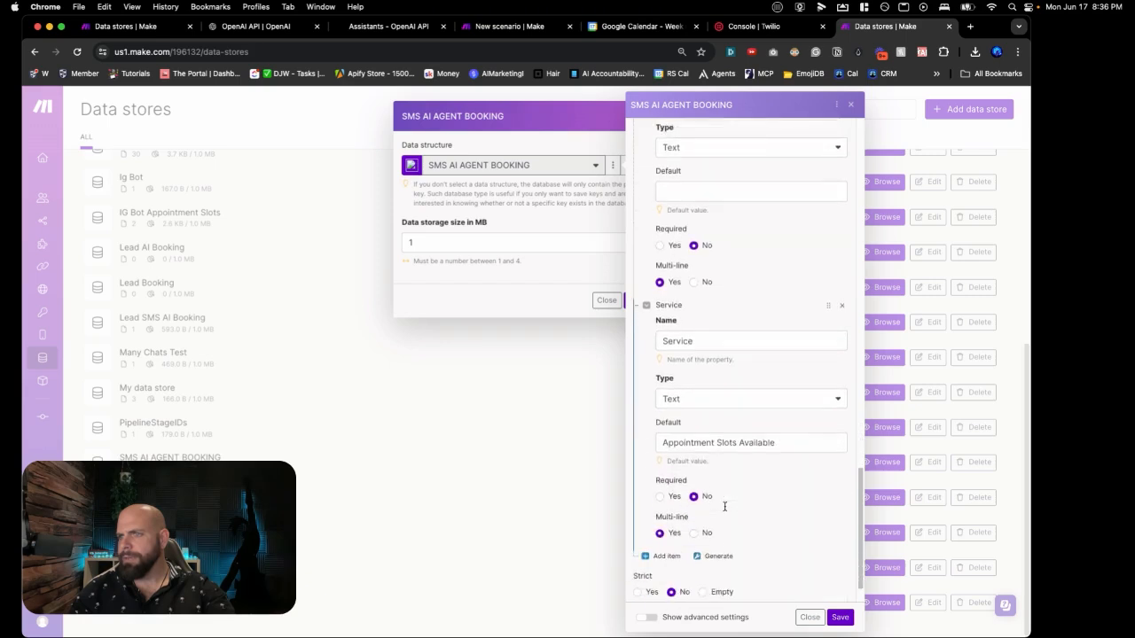
Step: Add an Appointment Slots Available property below Service, and save the structure and data store
click(669, 515)
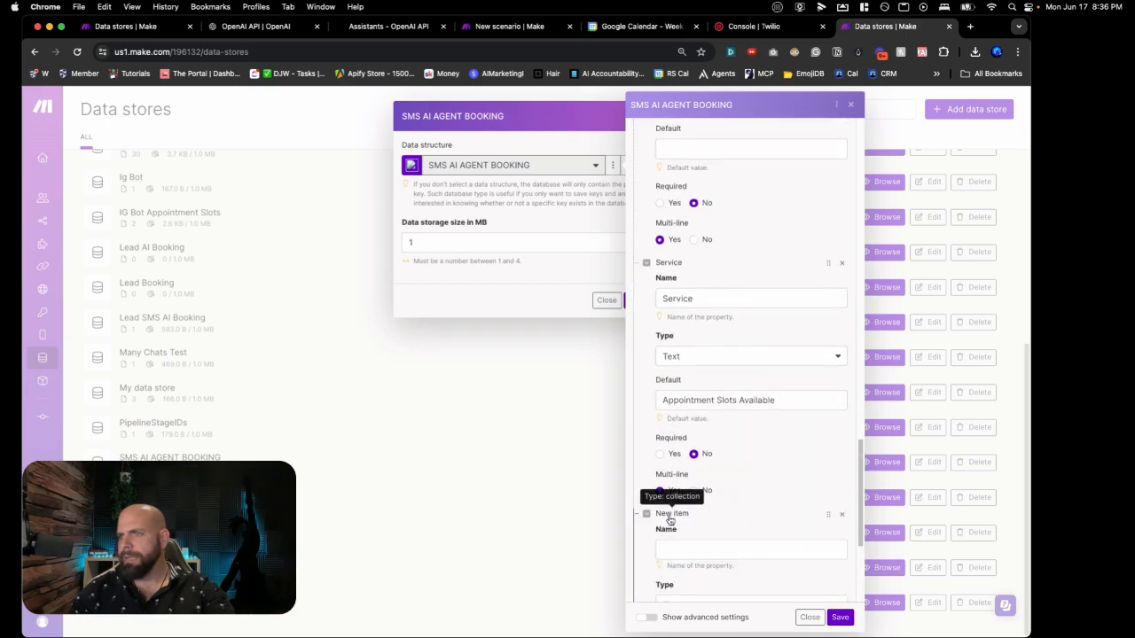
scroll(681, 497, down, 2)
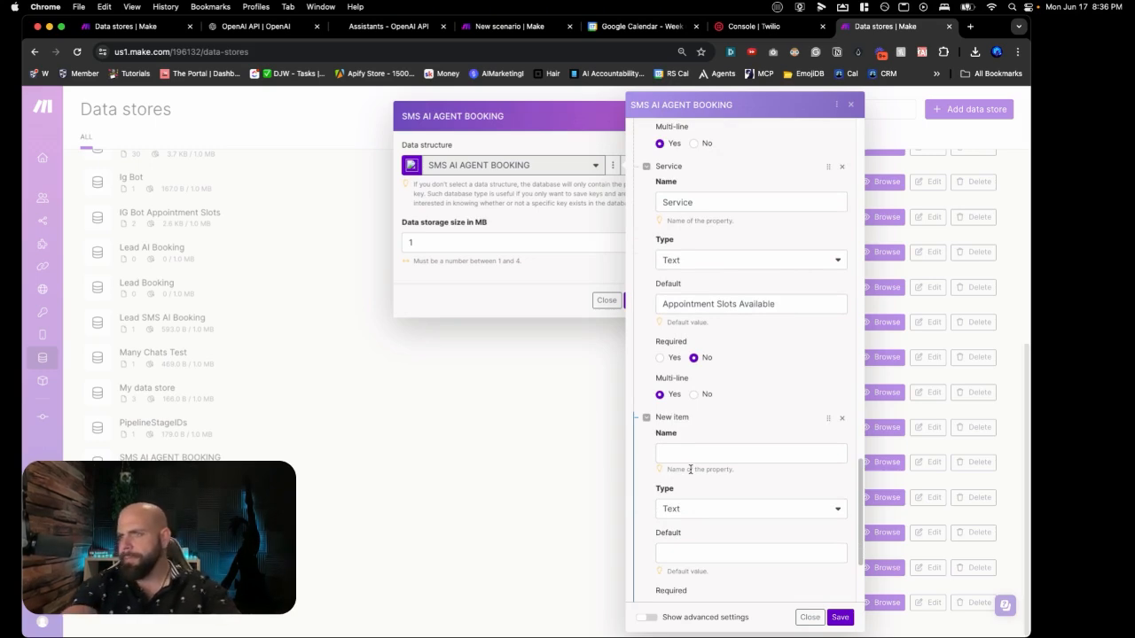
click(680, 455)
text(Ap)
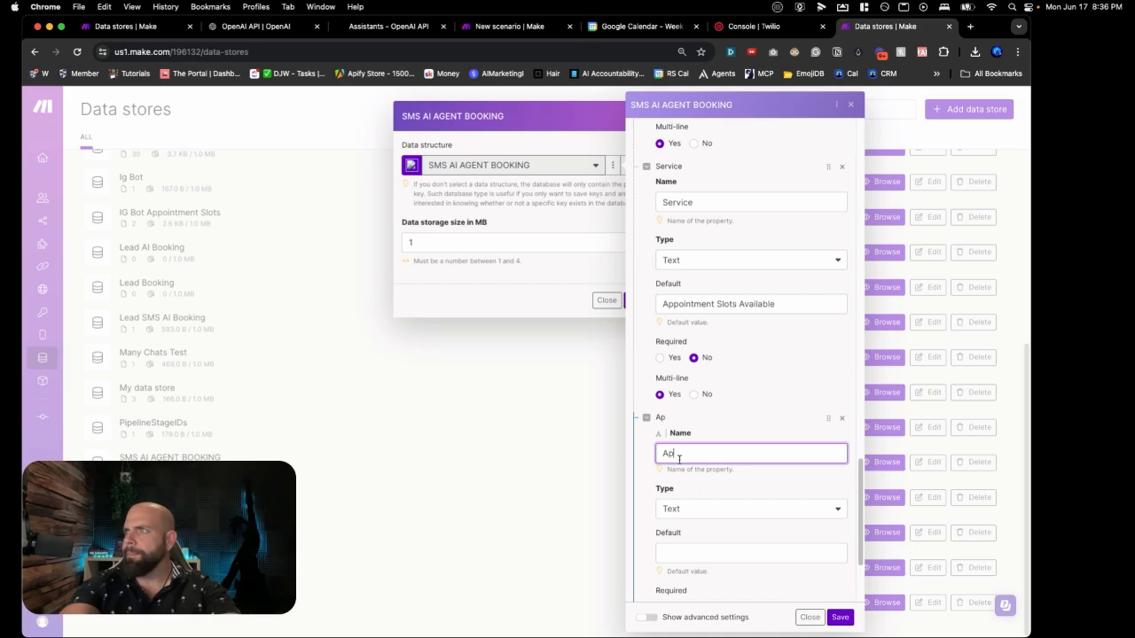
text(pointment Sl)
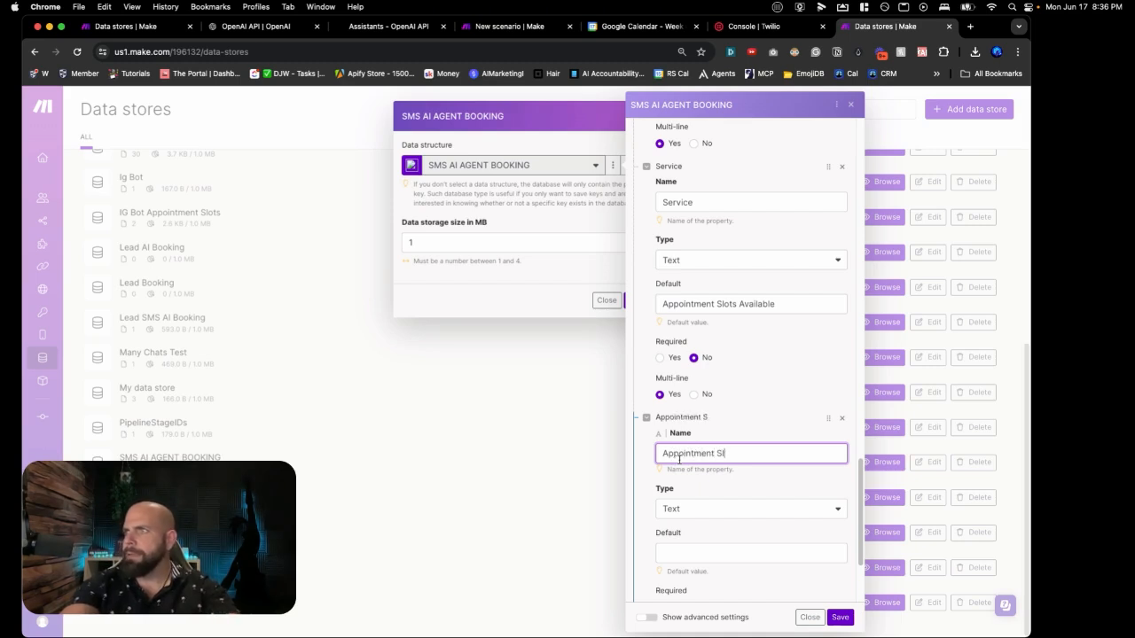
text(ots Avai)
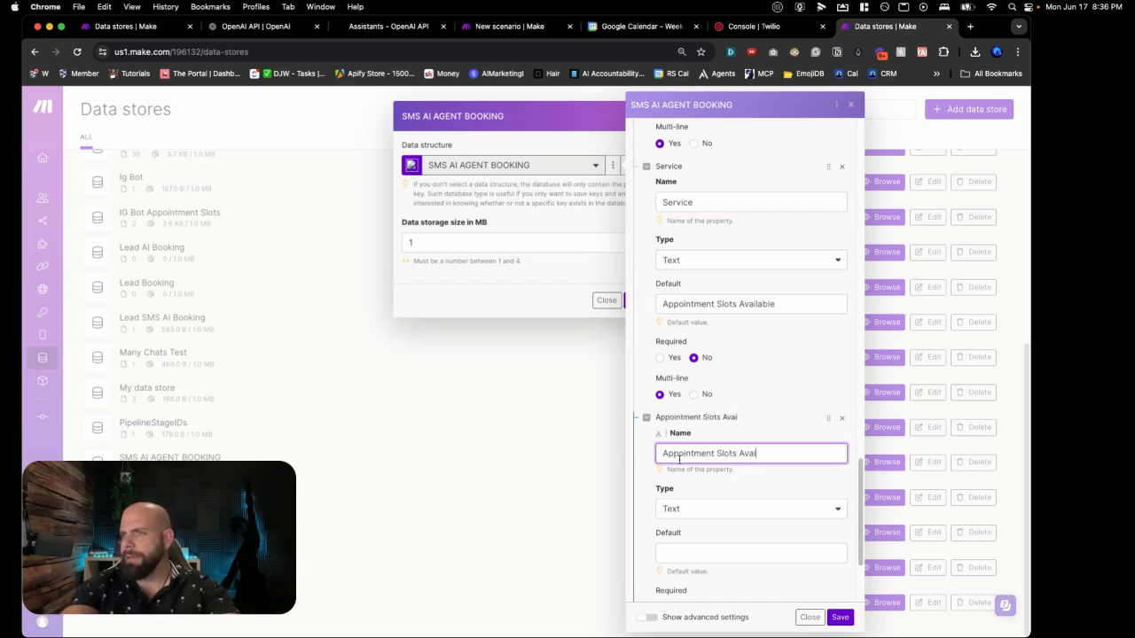
text(lable)
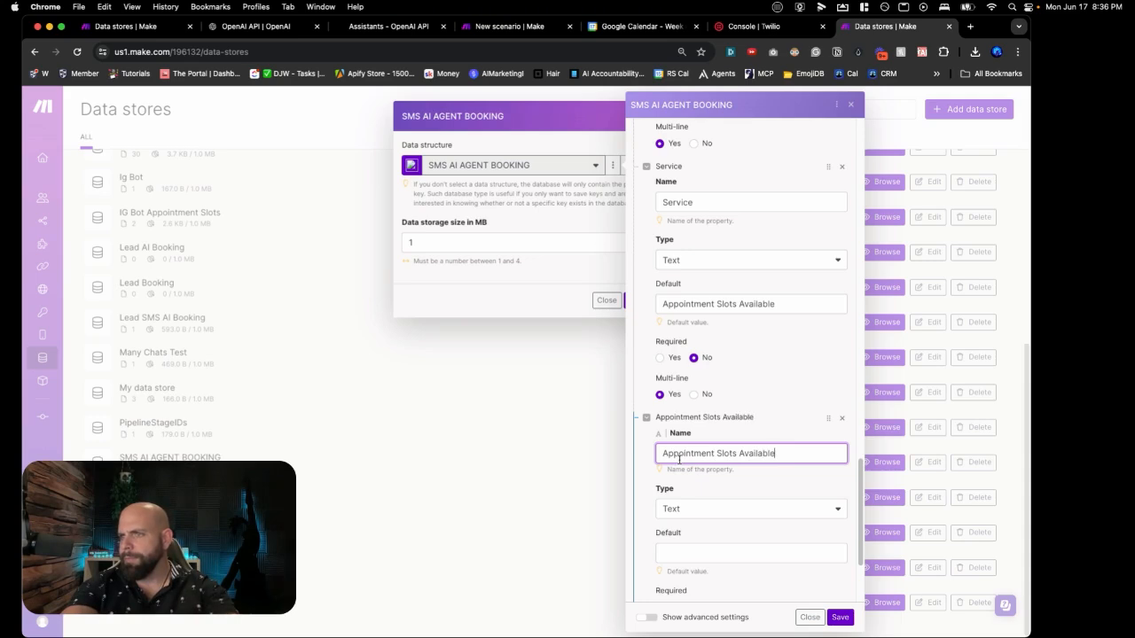
click(839, 616)
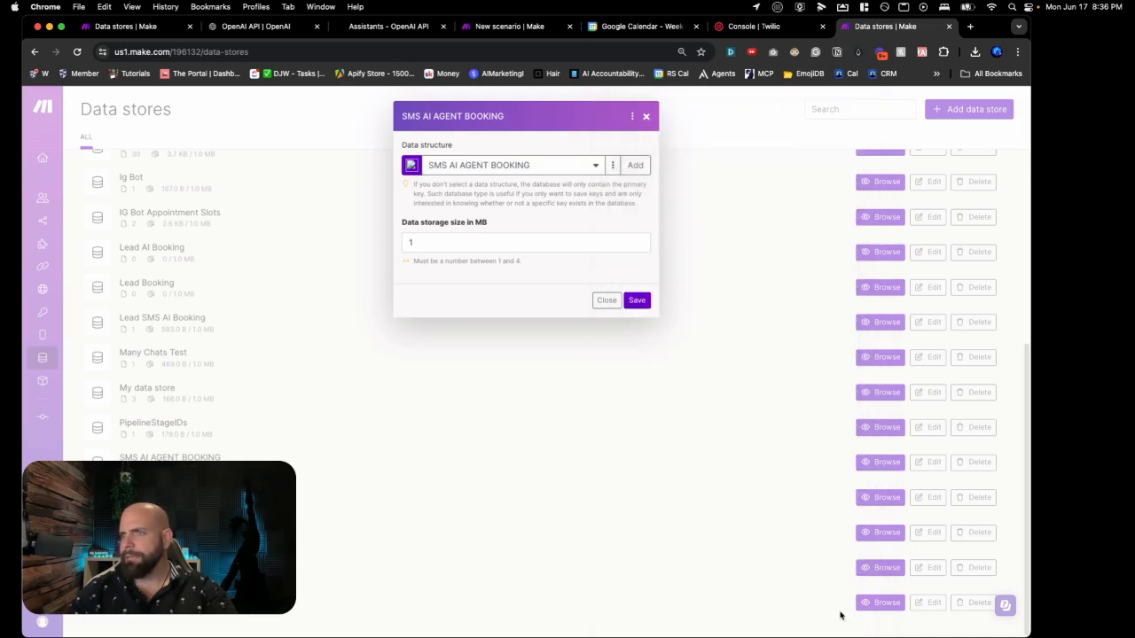
click(637, 302)
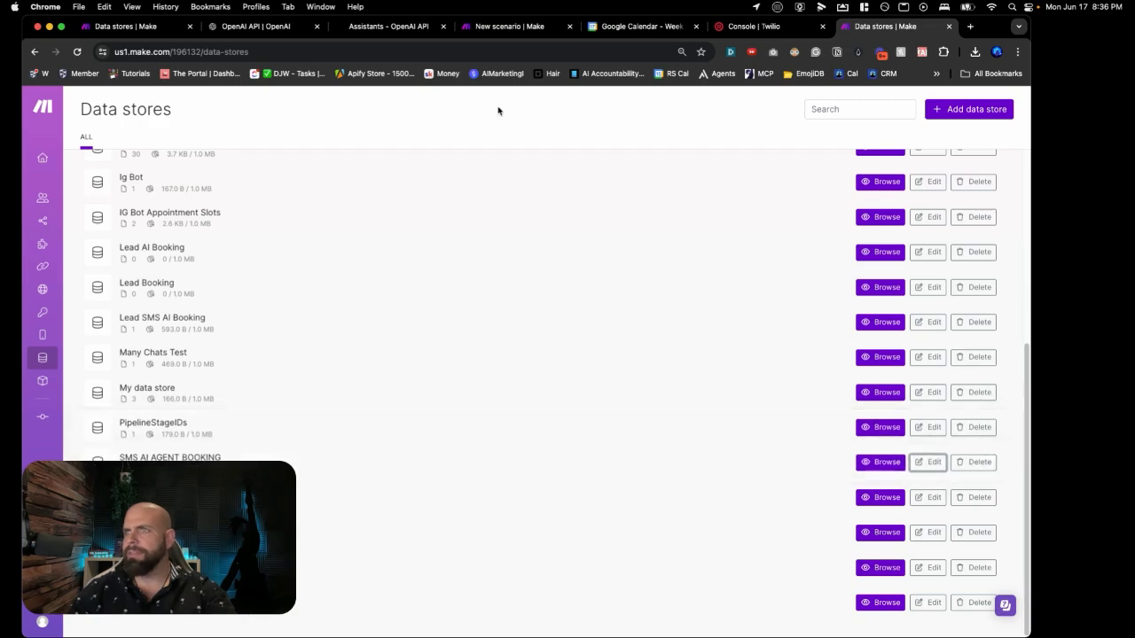
Step: In the scenario, reload the Add/replace a record module's data store to show the new field
click(504, 28)
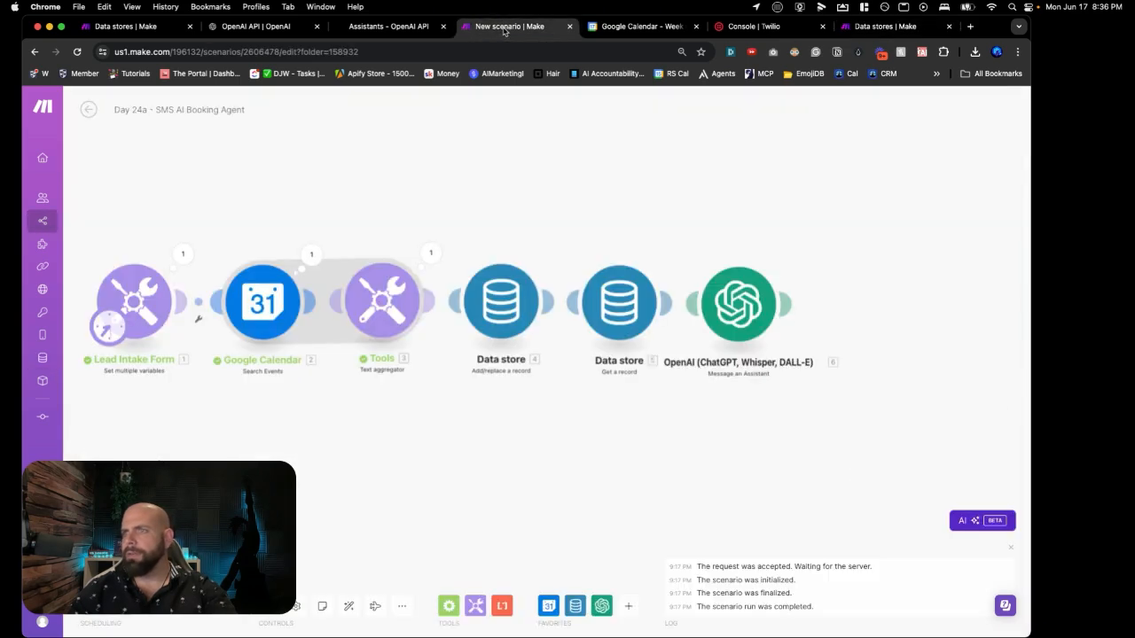
click(518, 319)
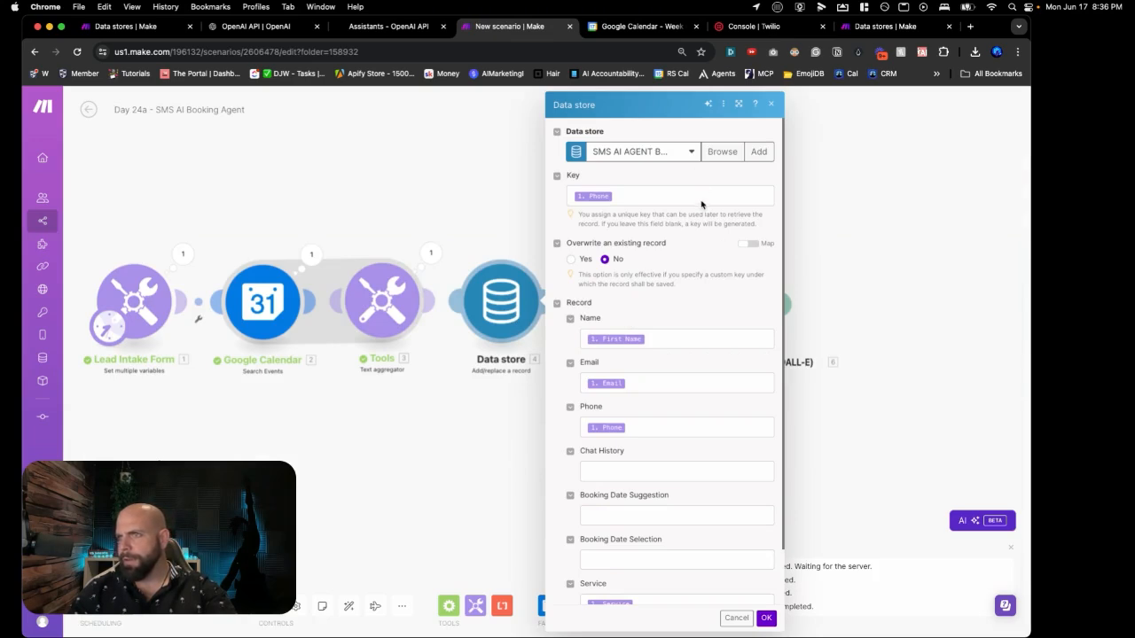
click(700, 201)
click(706, 220)
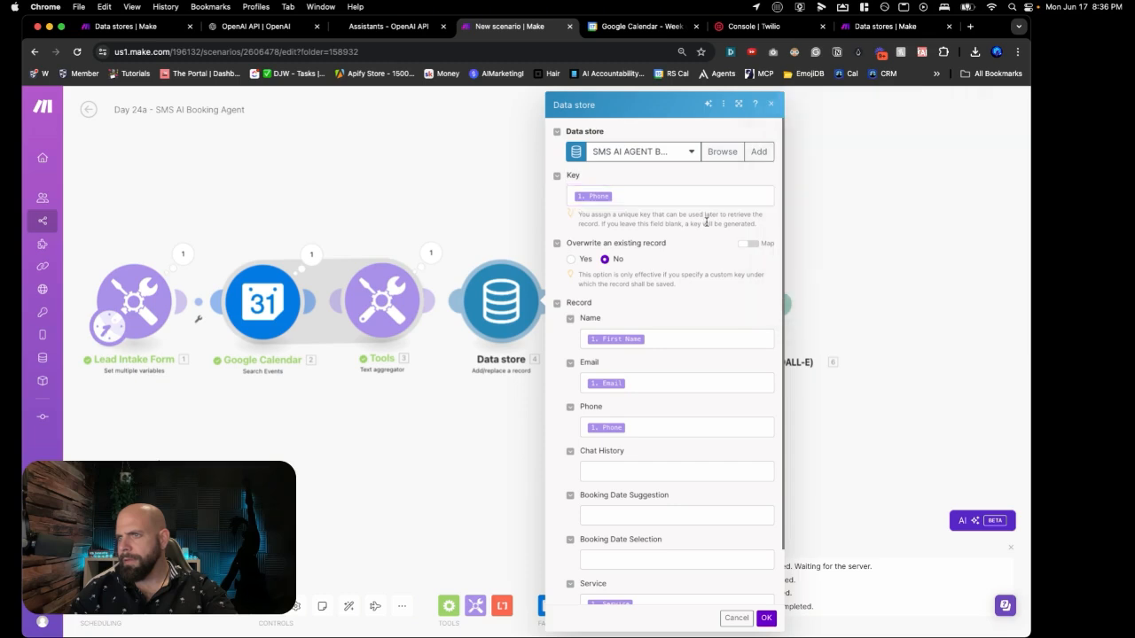
click(688, 155)
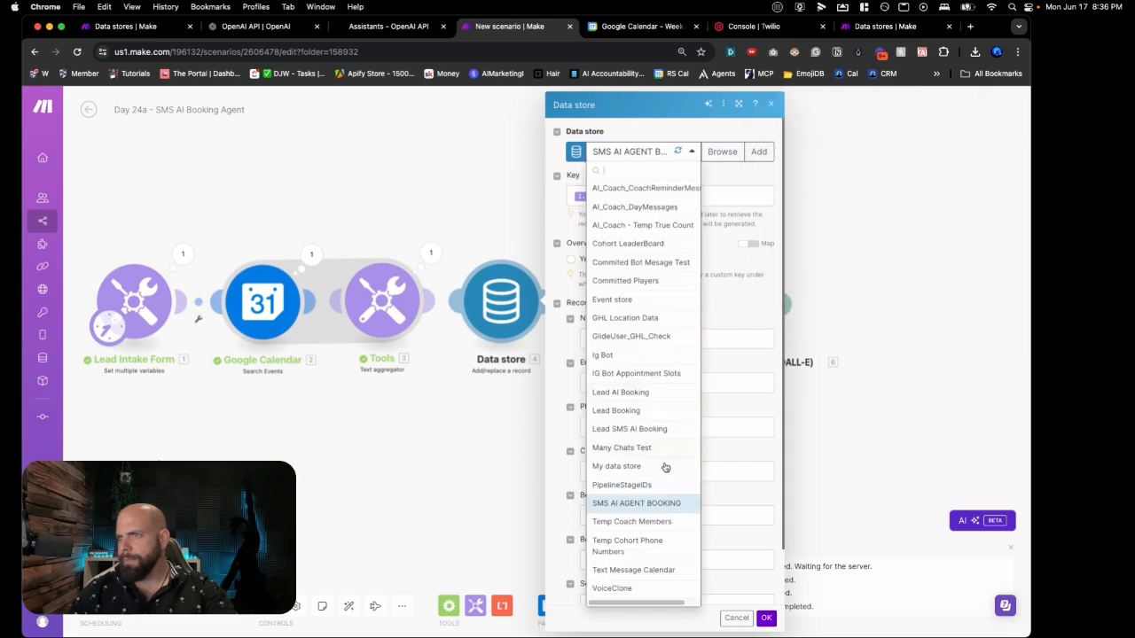
click(677, 151)
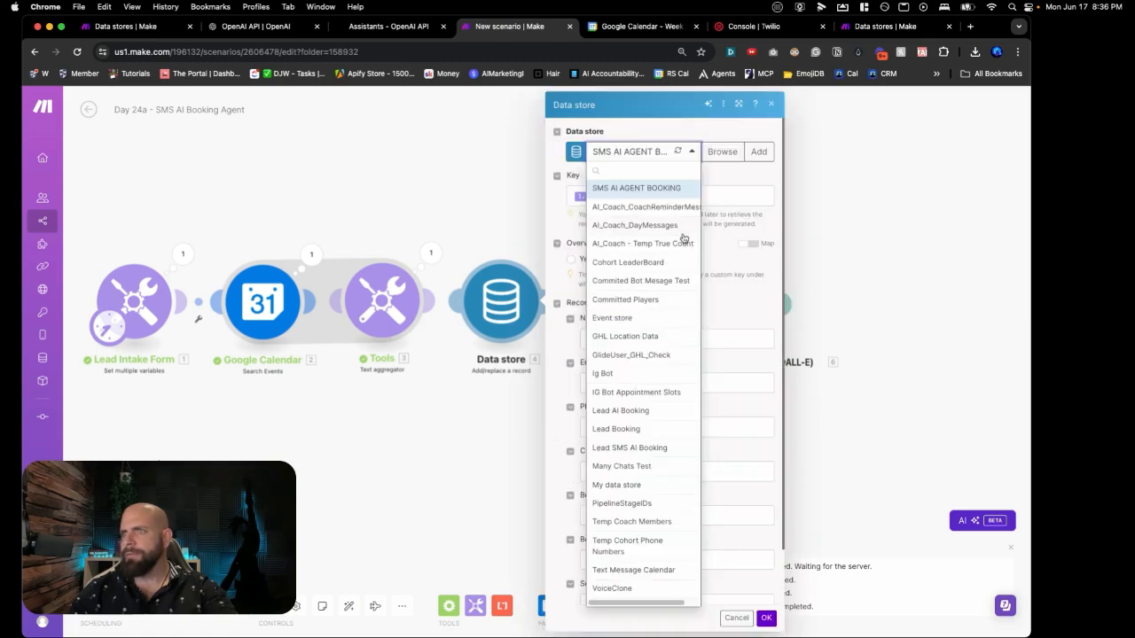
click(719, 197)
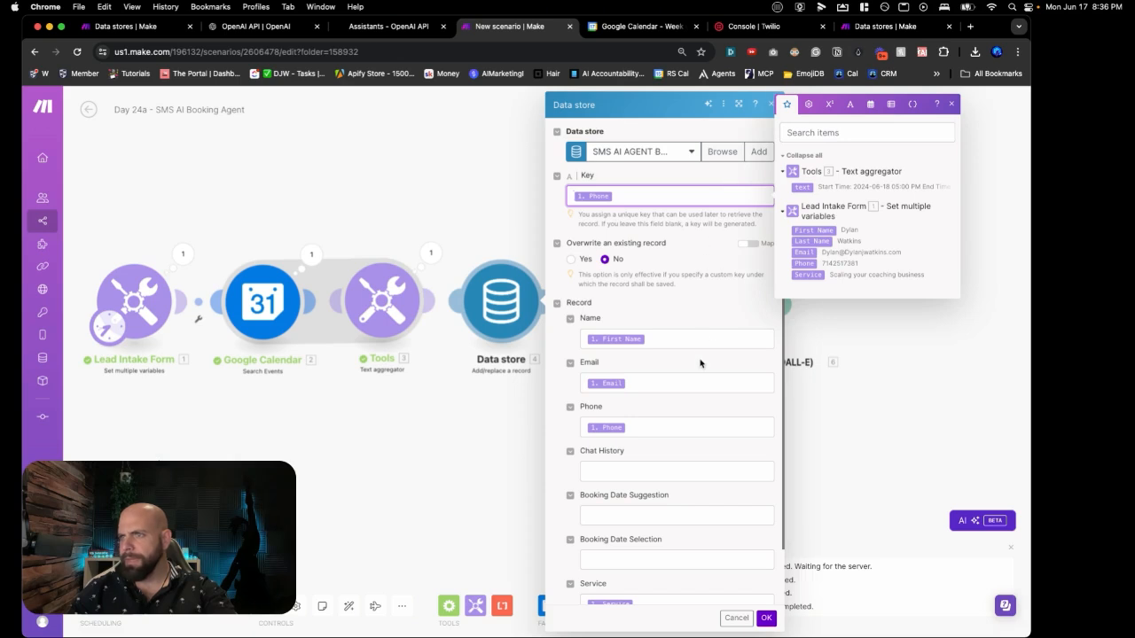
click(700, 364)
Step: Map 3. Text into Appointment Slots Available and confirm the module
scroll(655, 377, down, 2)
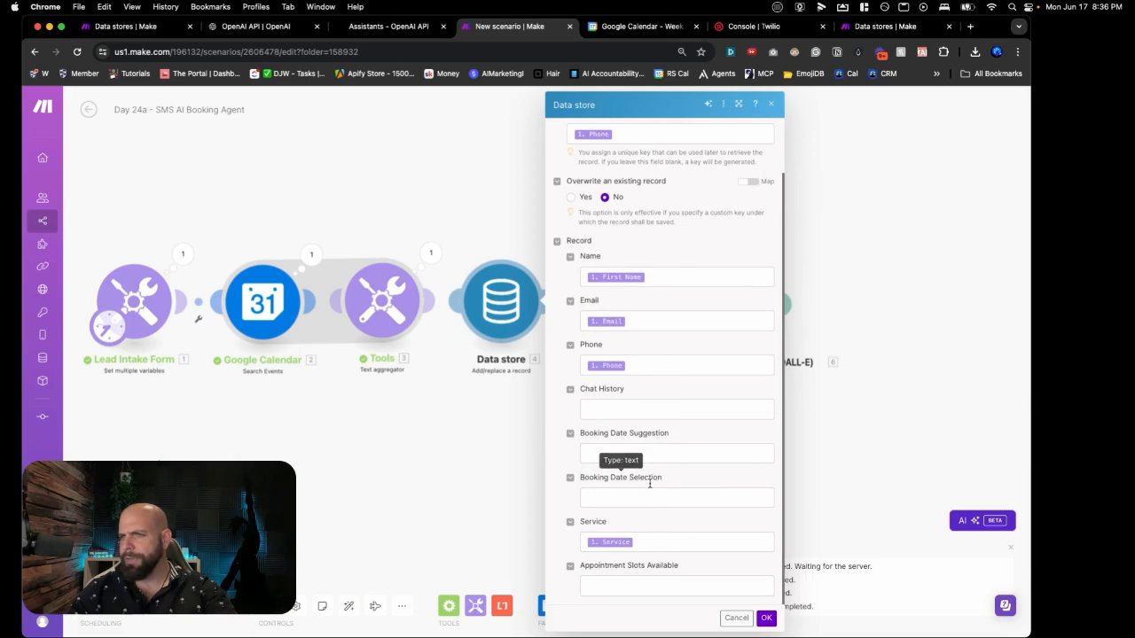
click(650, 583)
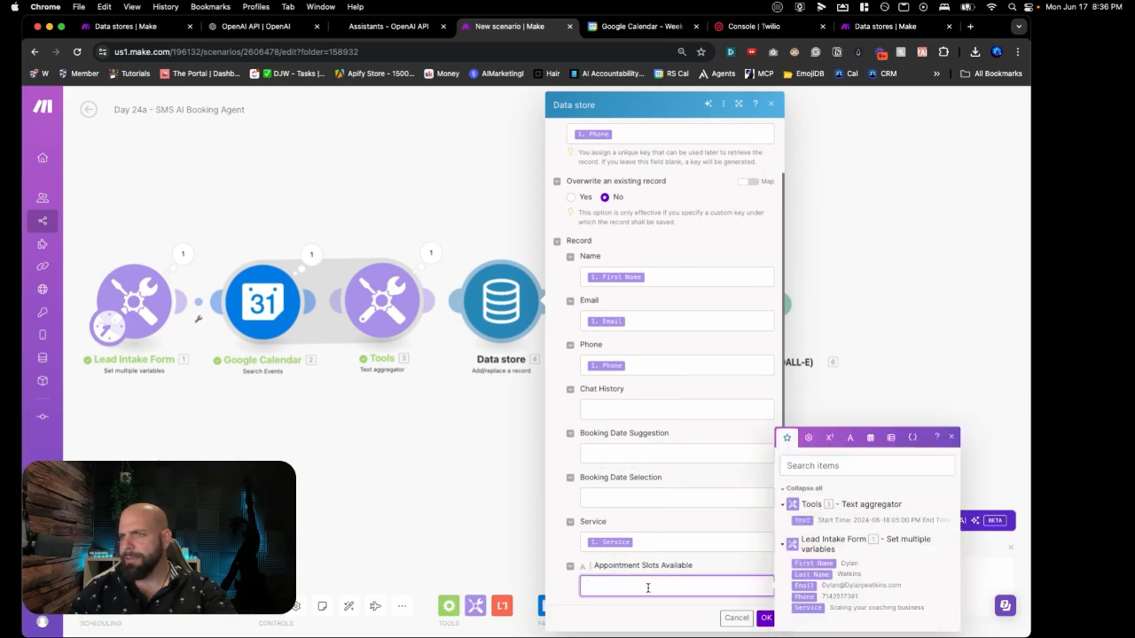
click(800, 519)
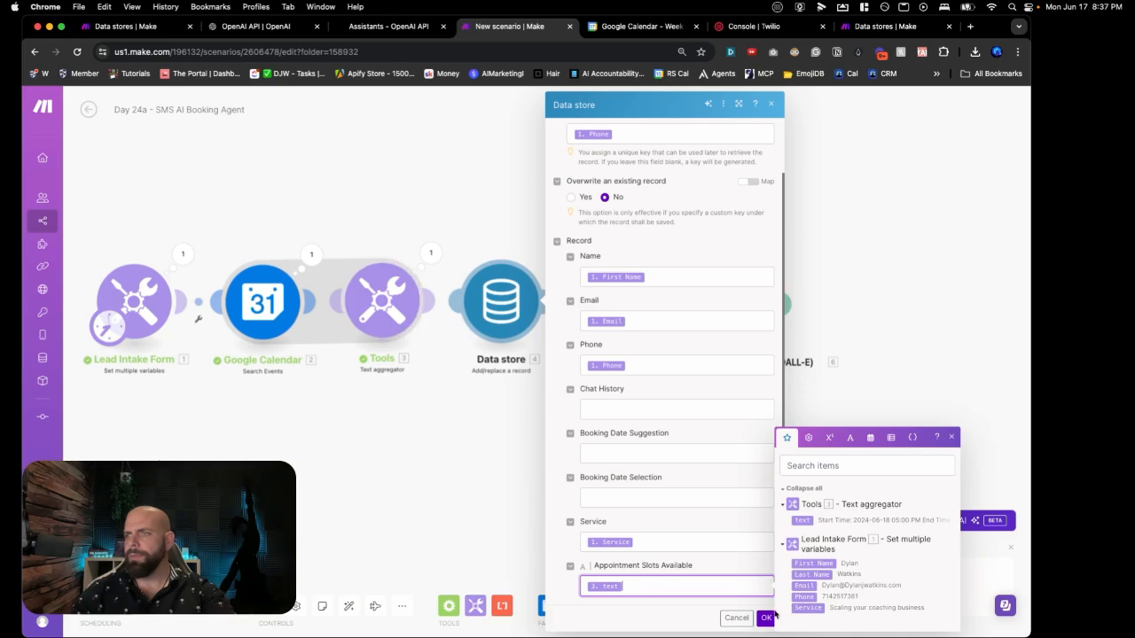
click(767, 618)
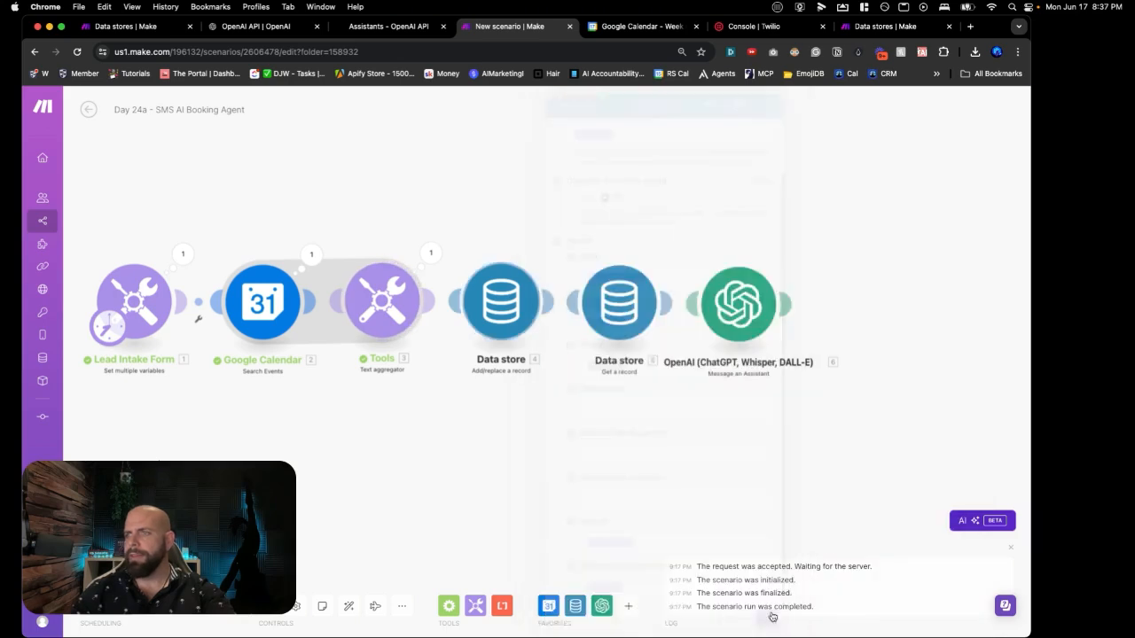
Step: Rename the Tools text aggregator to Appointment Slots Gathered
right_click(384, 323)
click(406, 363)
text(Appointment Slot)
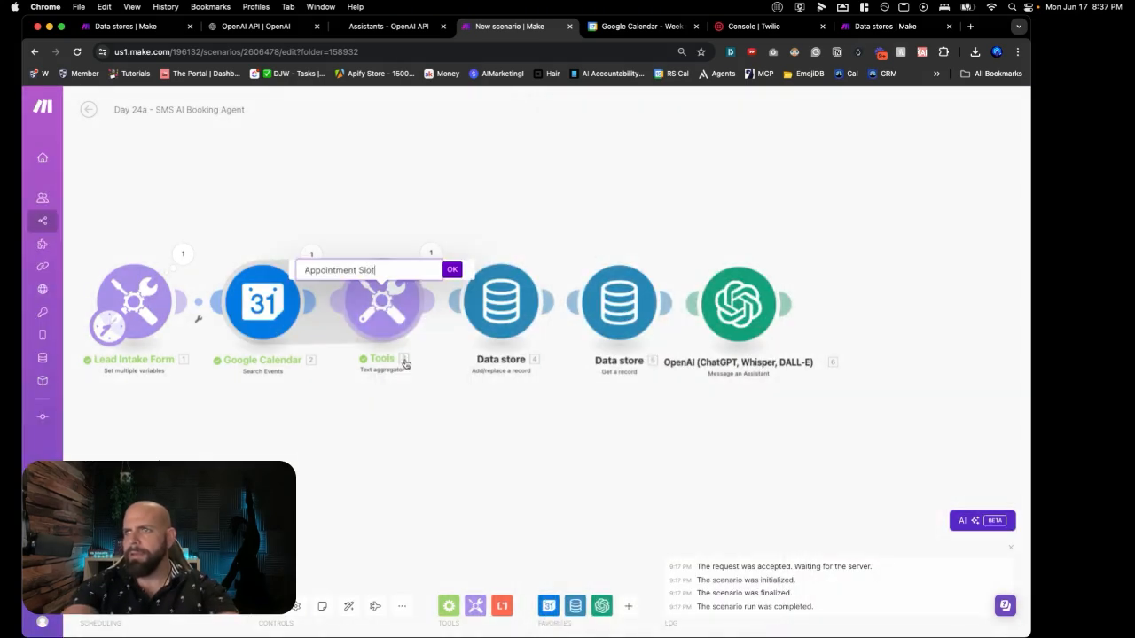
text(s Gathered)
key(Return)
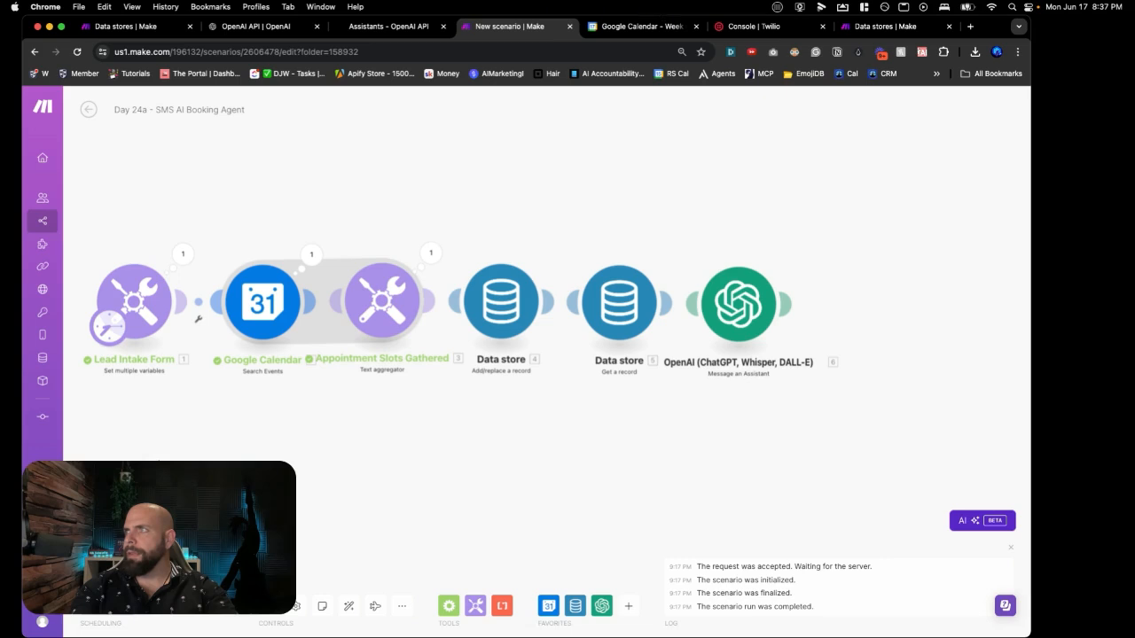
Step: Delete the Booking Date Selection pill from the OpenAI assistant's message
click(735, 311)
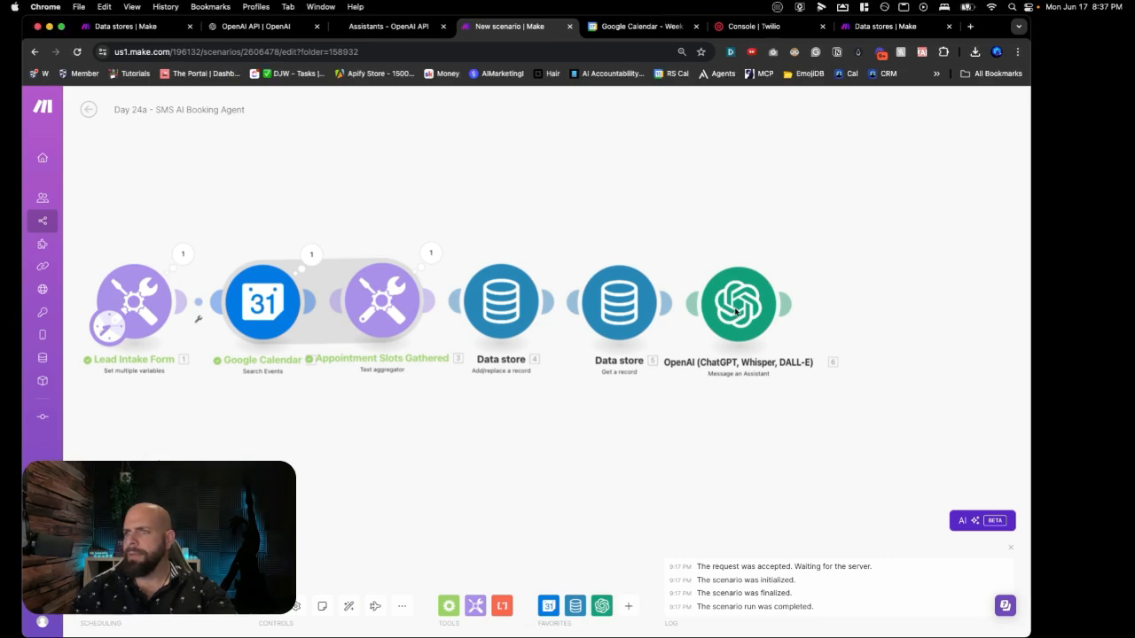
click(735, 310)
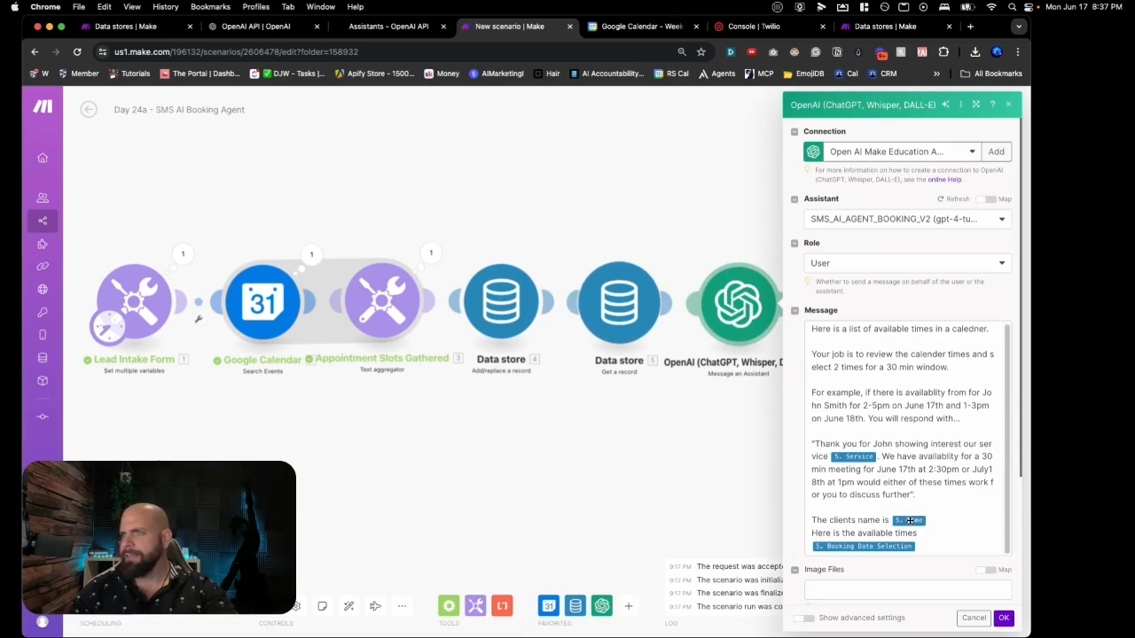
click(920, 543)
key(BackSpace)
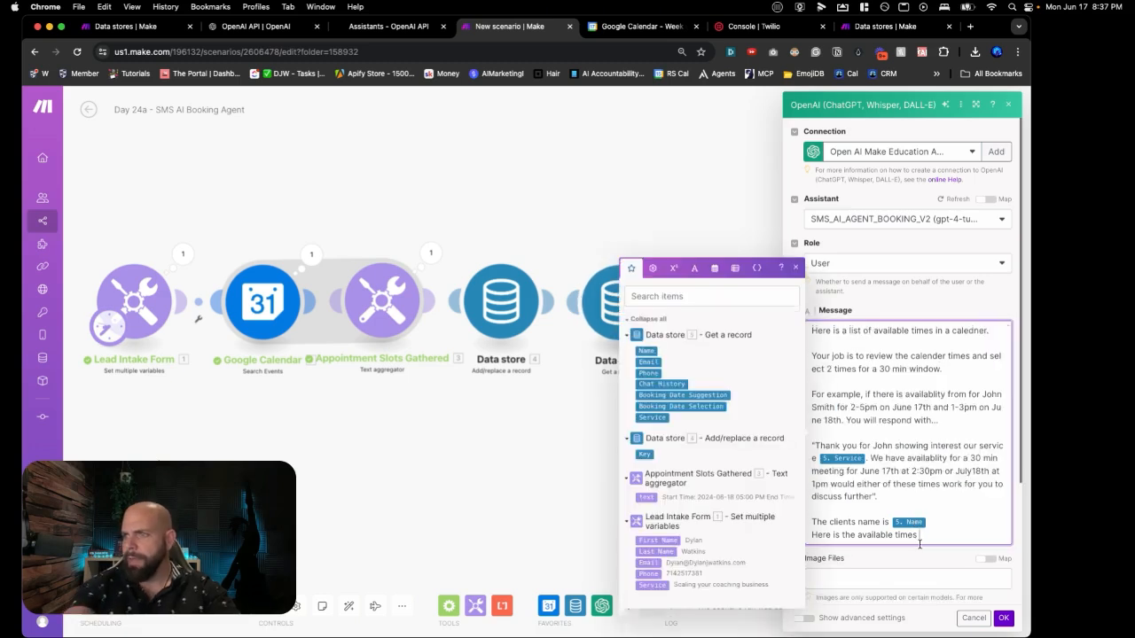
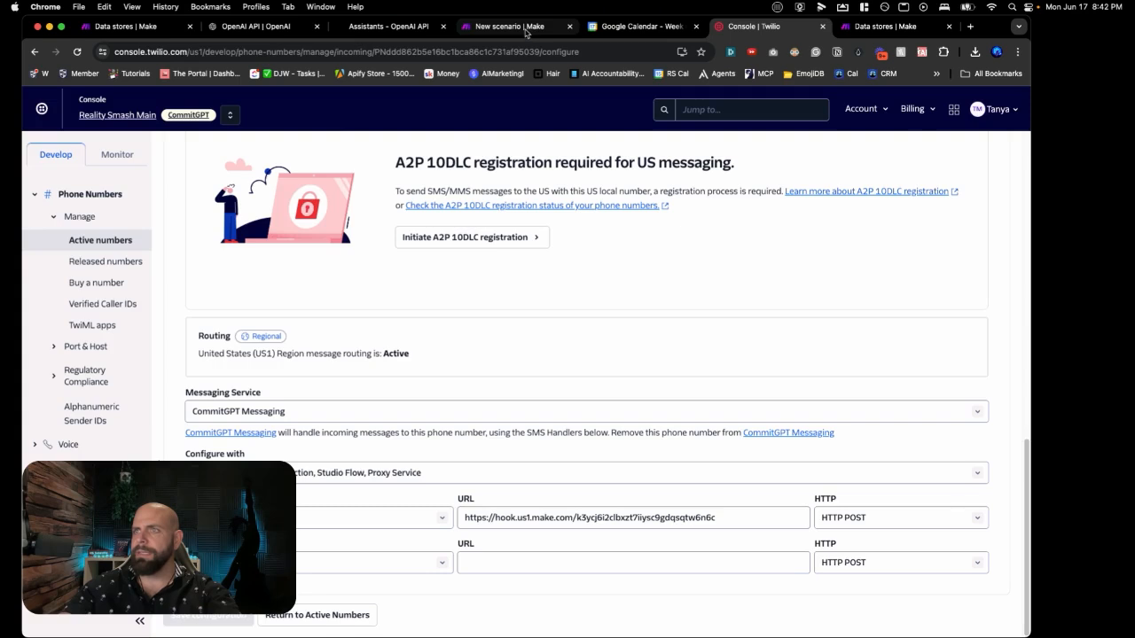
Step: Return from Twilio Console to the Make booking agent scenario
click(526, 32)
Step: Add a Twilio Create a Message module after the OpenAI assistant step
click(607, 302)
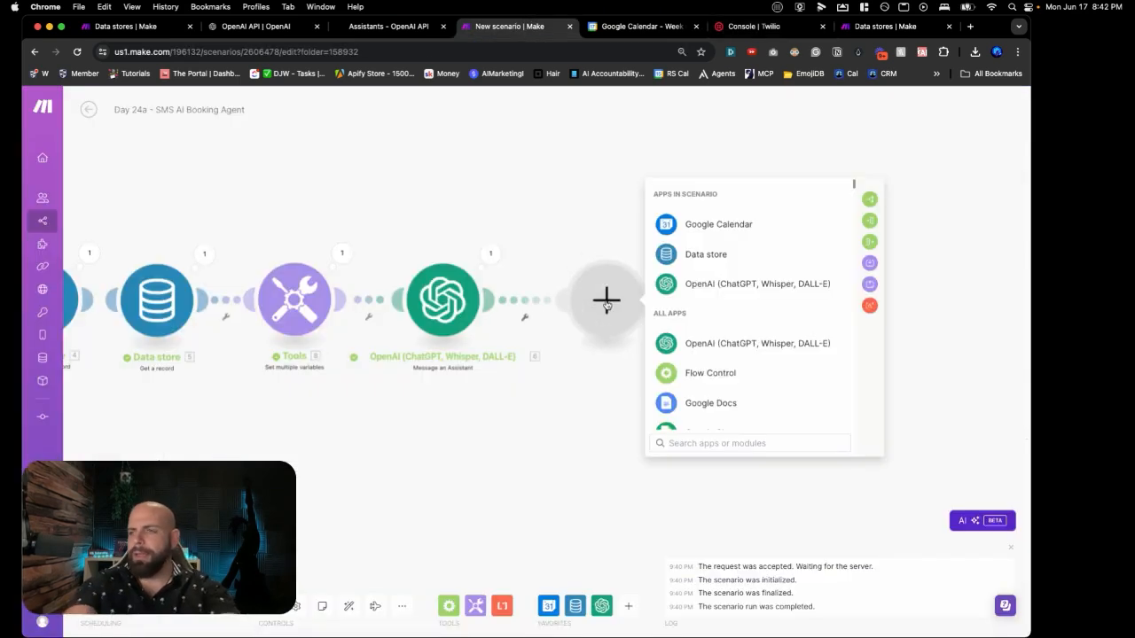
text(twi)
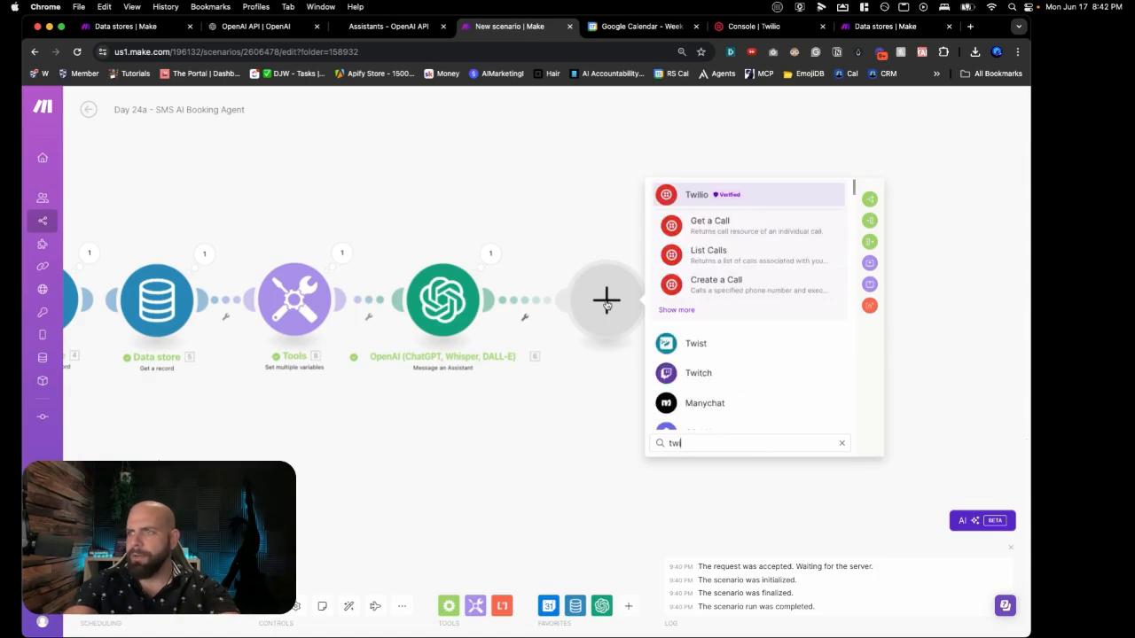
click(704, 195)
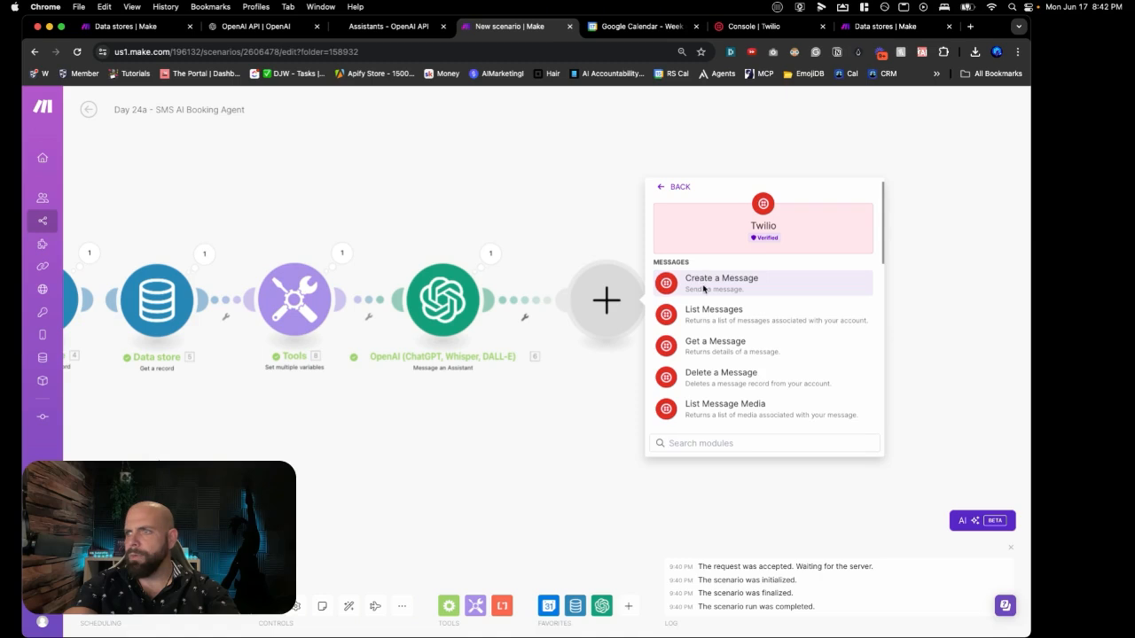
text(cerat)
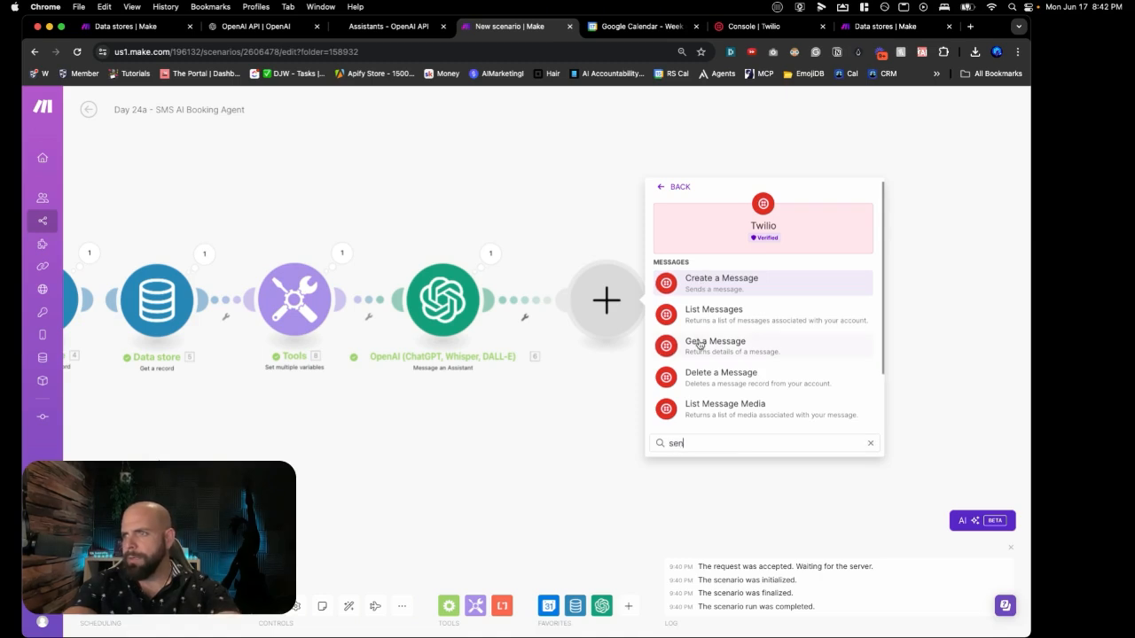
key(BackSpace)
key(BackSpace)
key(BackSpace)
key(BackSpace)
key(BackSpace)
text(c)
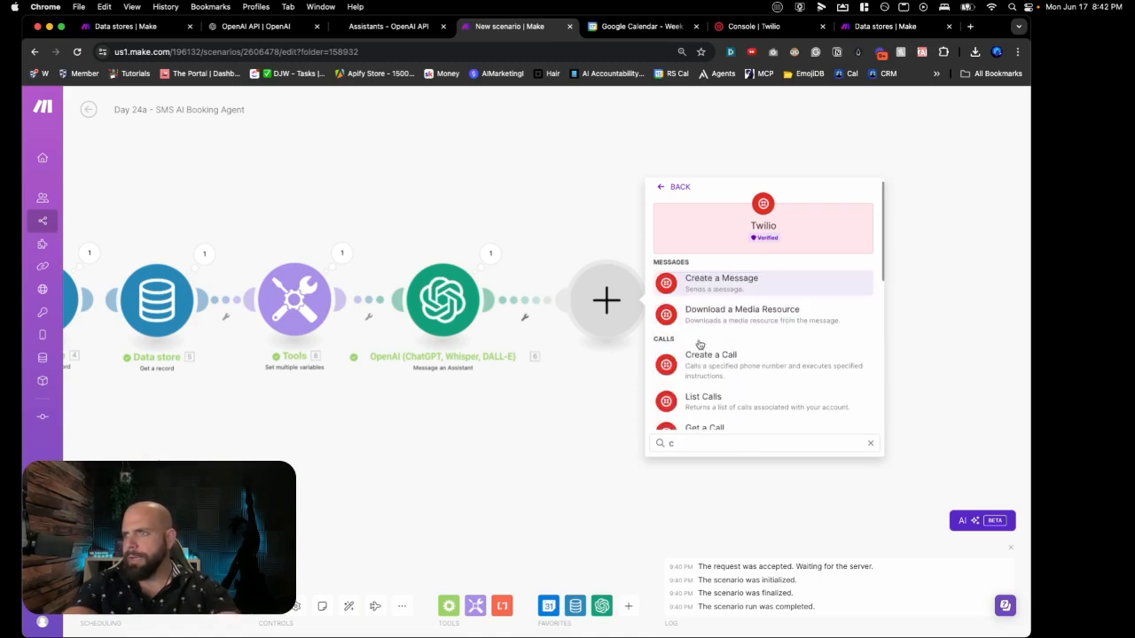
click(722, 291)
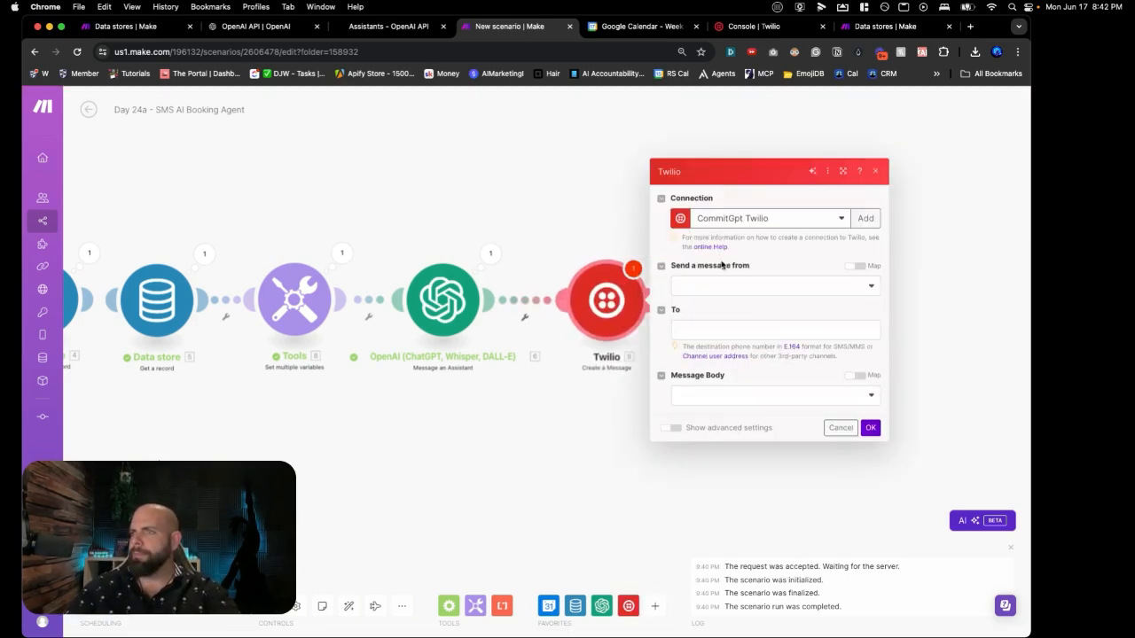
Step: Send from the Twilio phone number to the lead's mapped 8. Phone
click(725, 293)
click(721, 302)
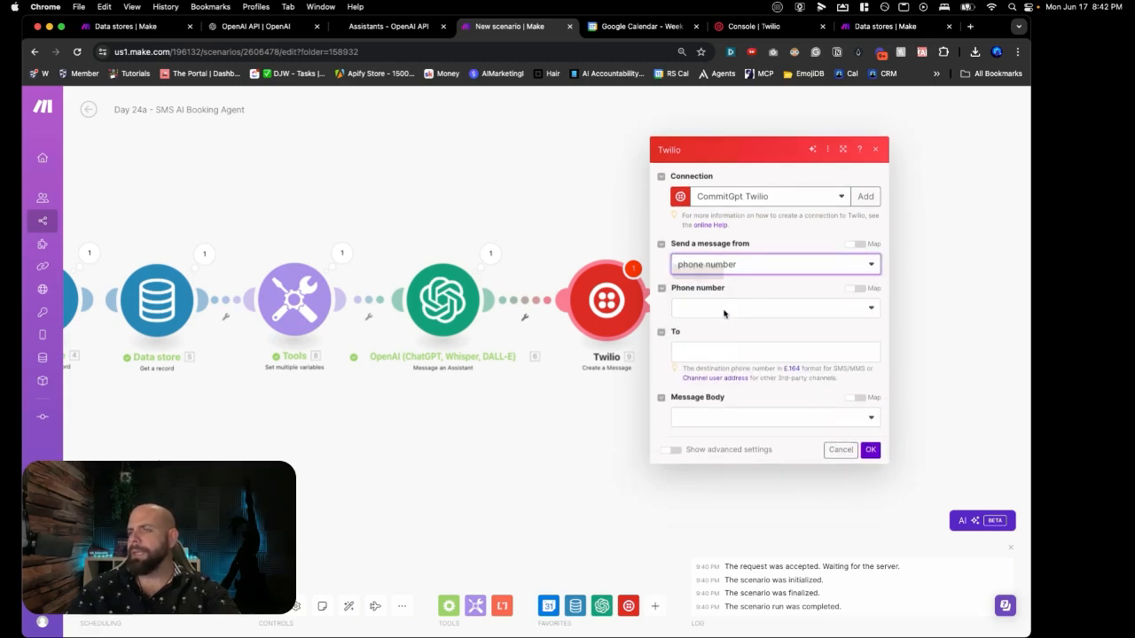
click(722, 308)
click(723, 326)
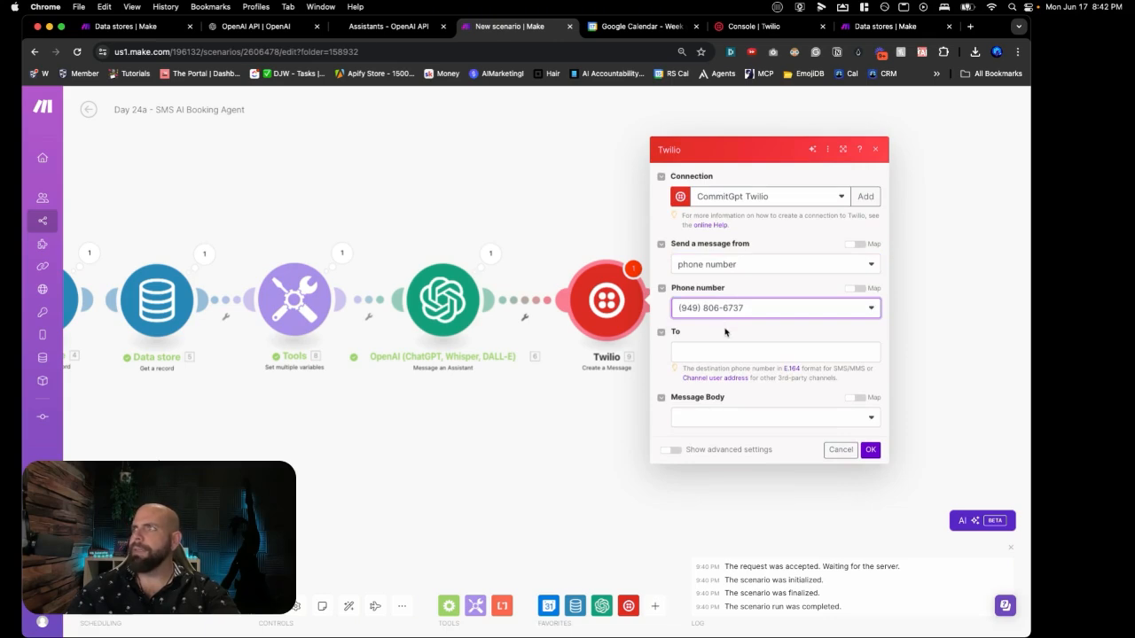
click(727, 354)
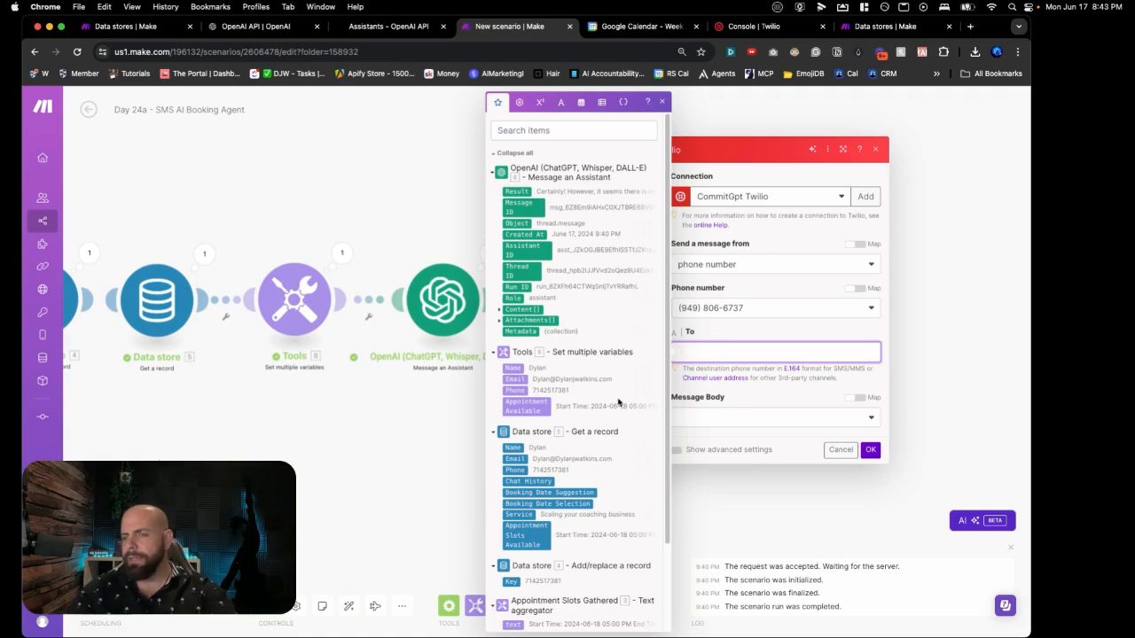
click(519, 391)
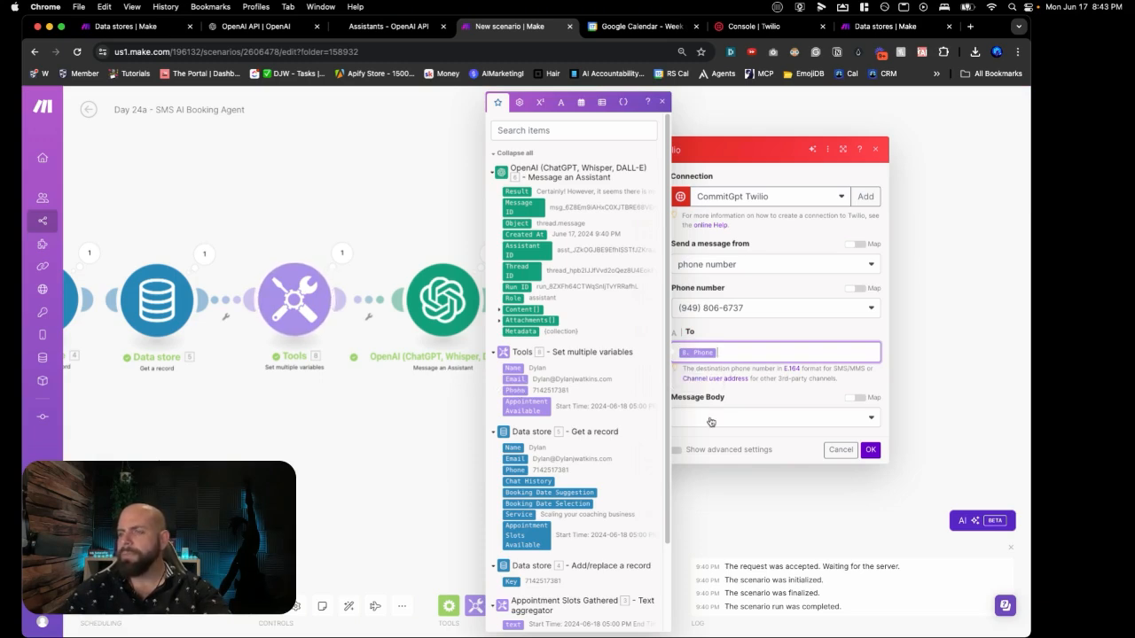
Step: Set a custom message Body to the assistant's Content Text Value and confirm the module
click(711, 421)
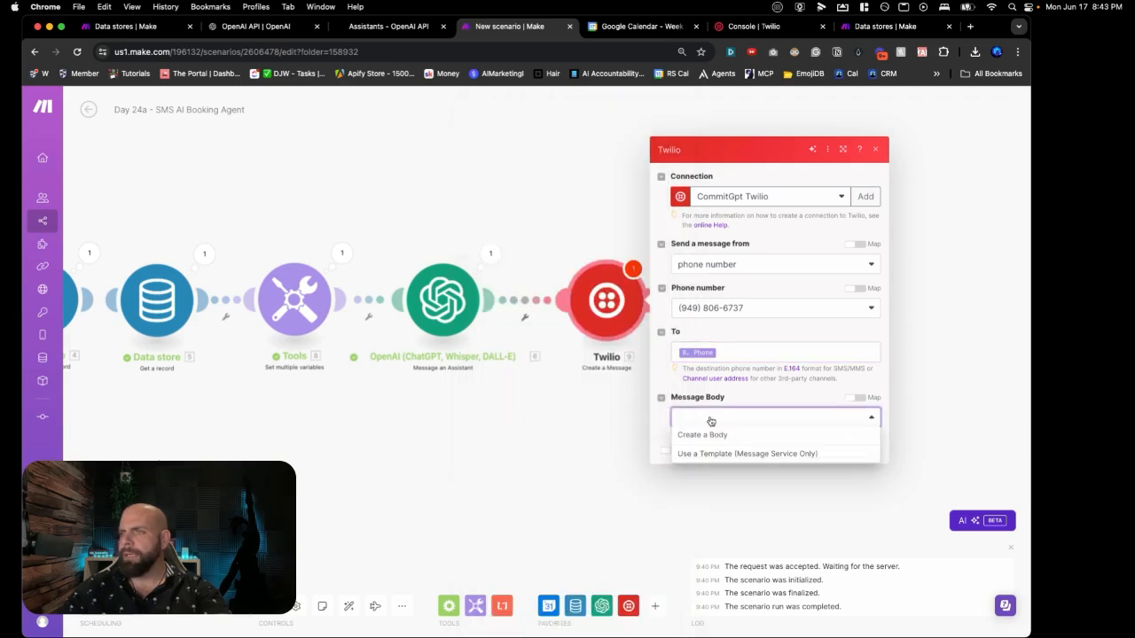
click(712, 435)
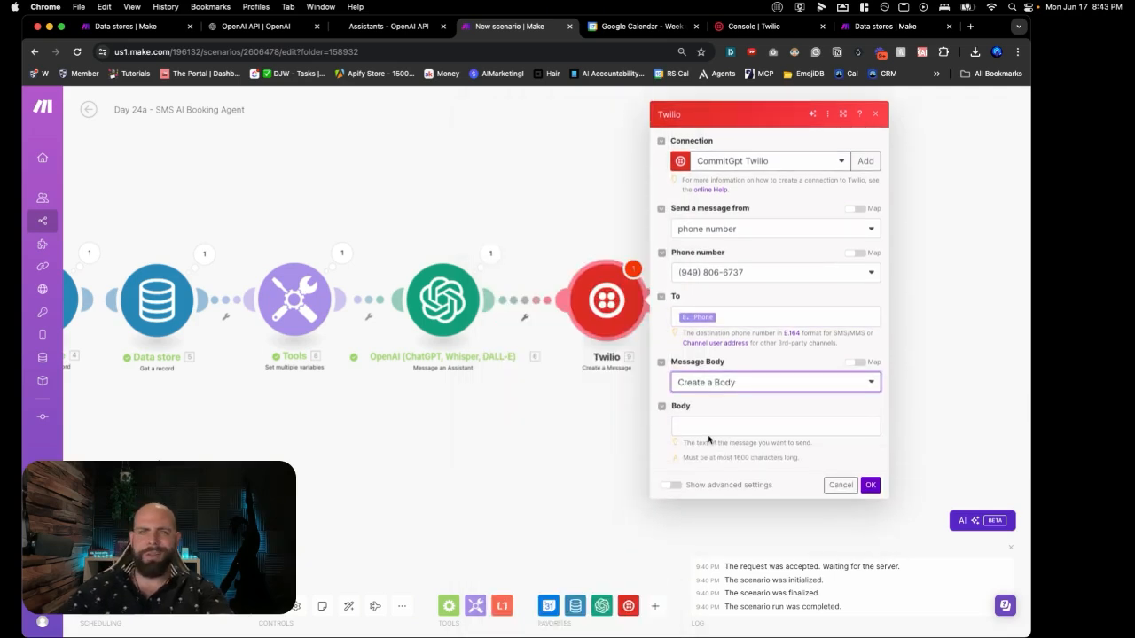
click(709, 429)
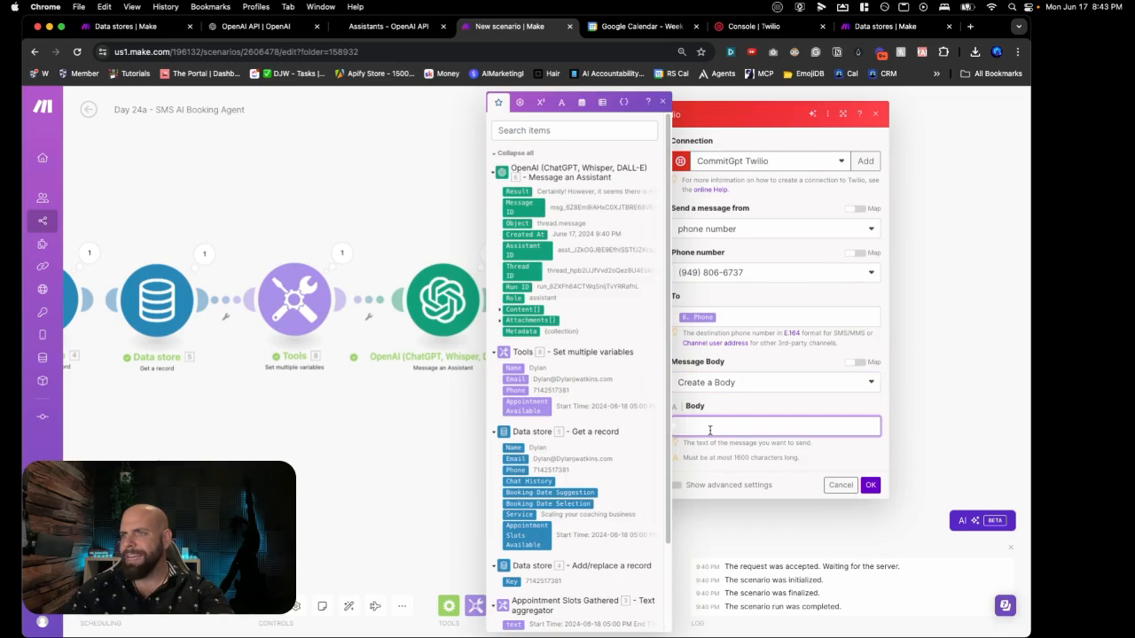
click(501, 310)
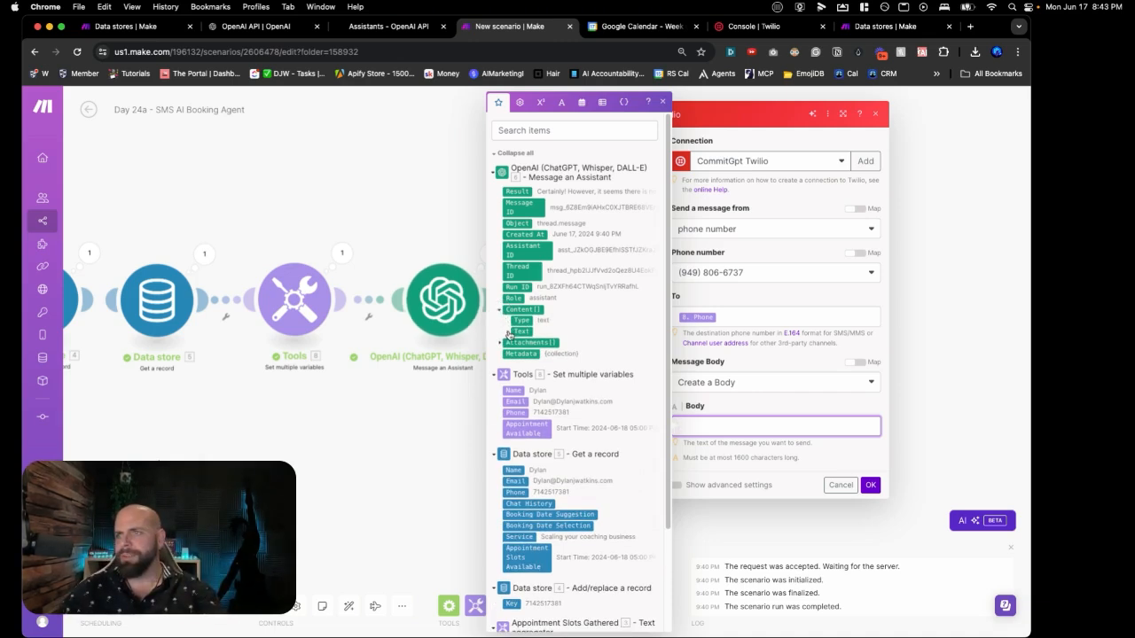
click(509, 335)
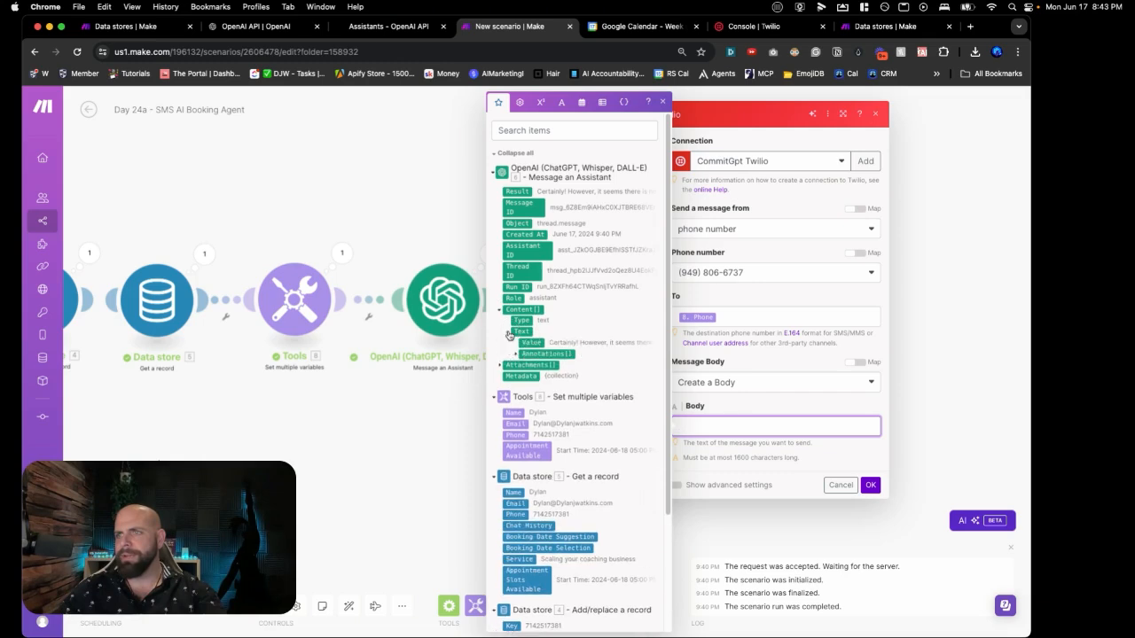
click(526, 342)
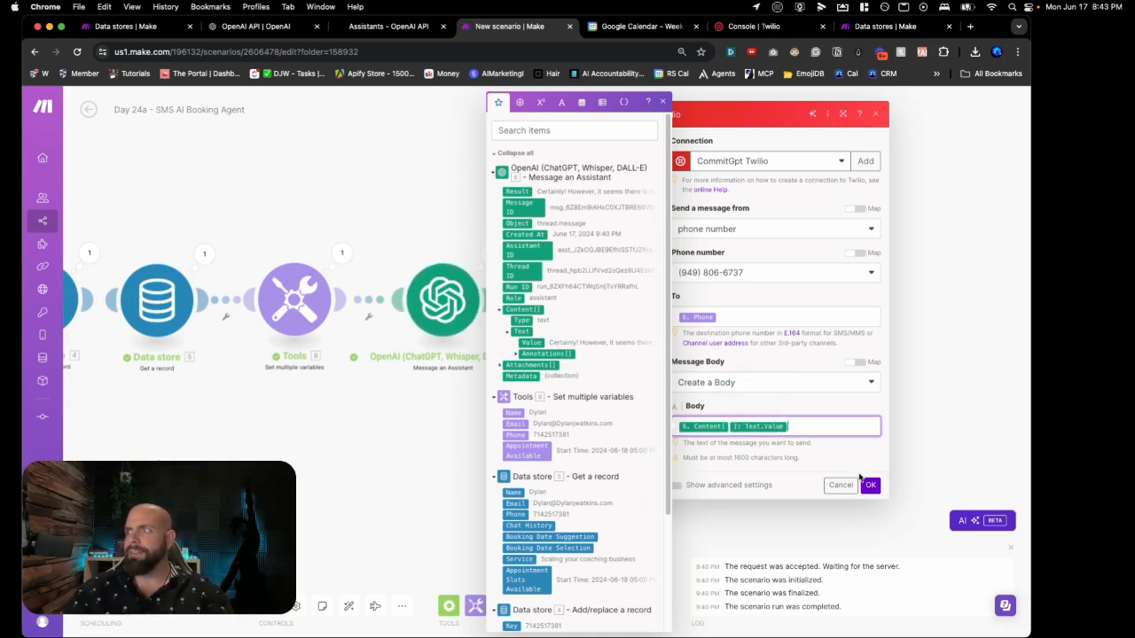
click(870, 485)
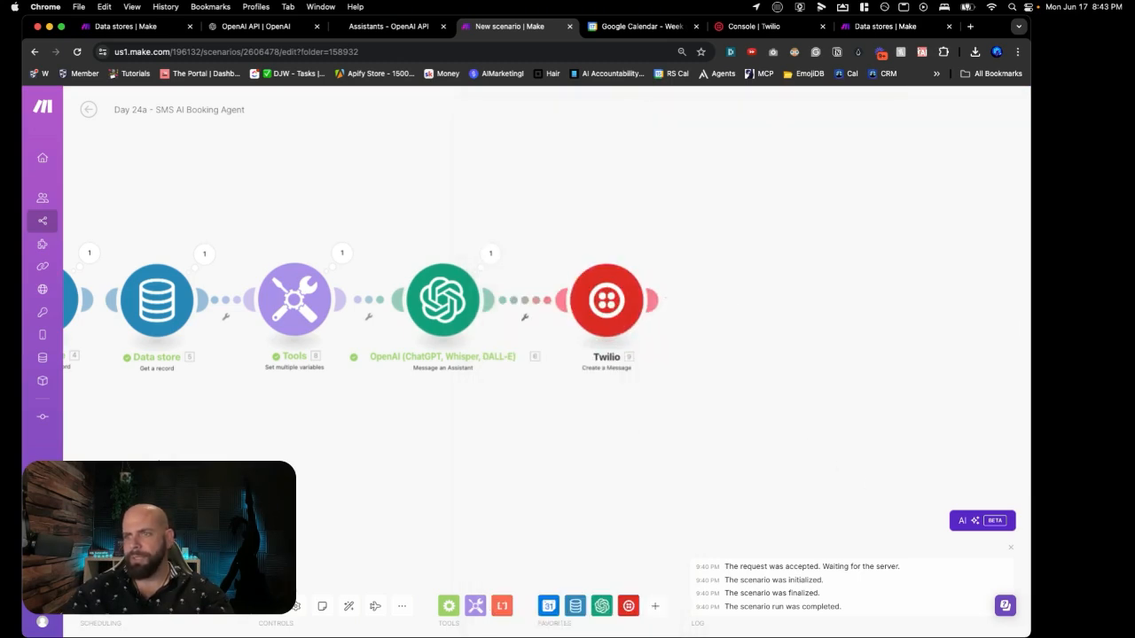
Step: Save the scenario and run it once; it halts at Data store with a duplicate-key error
key(super+s)
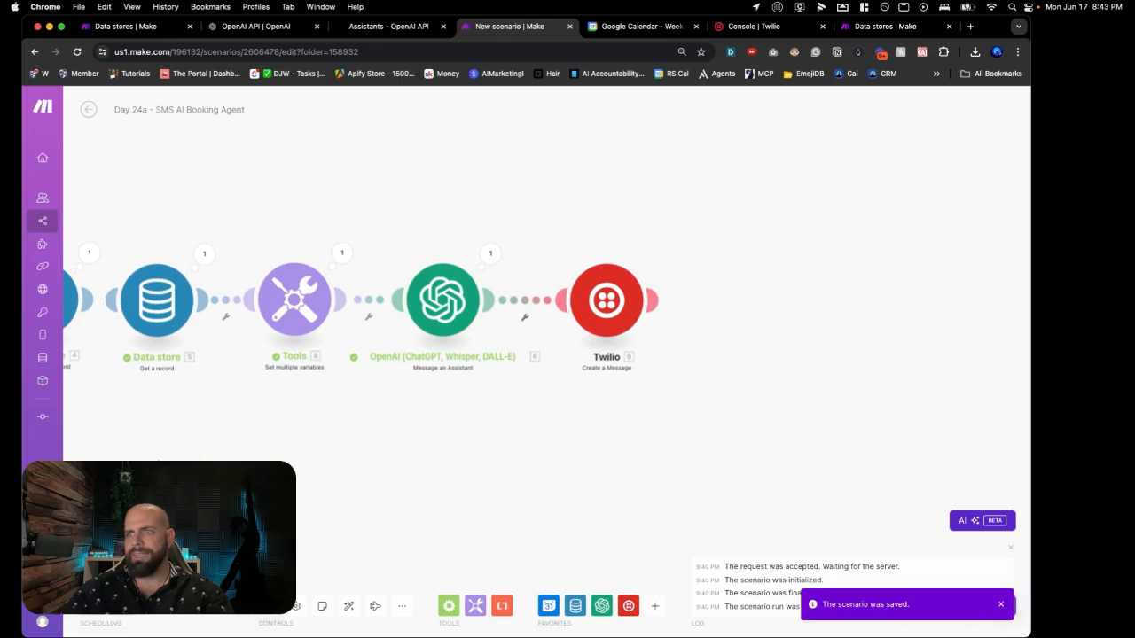
drag(299, 493, 629, 477)
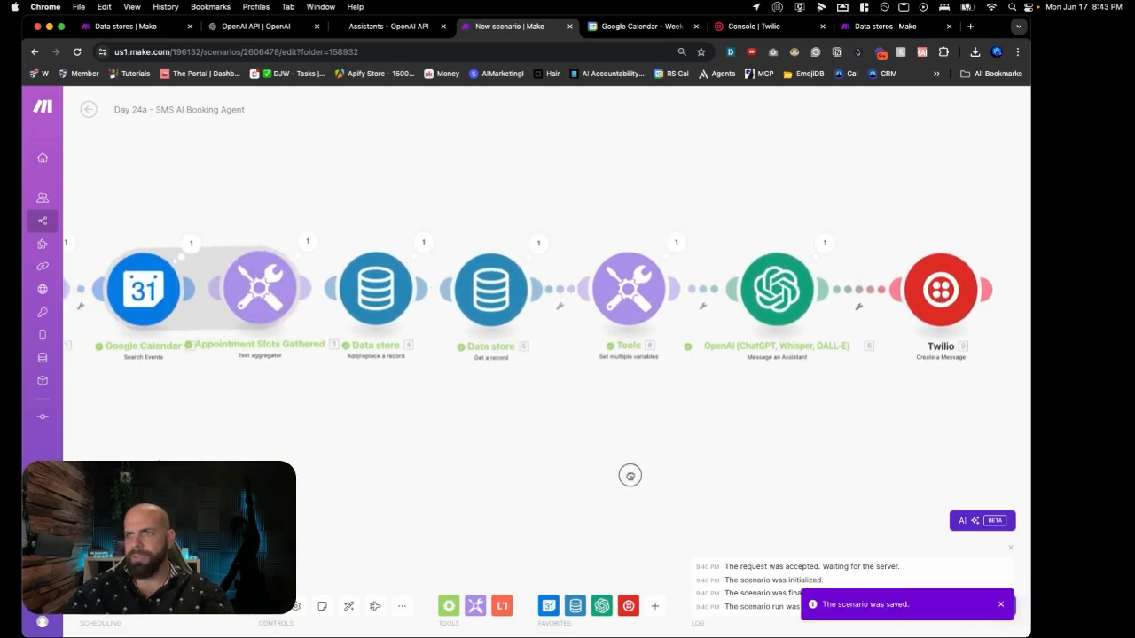
scroll(603, 466, down, 5)
scroll(602, 466, up, 4)
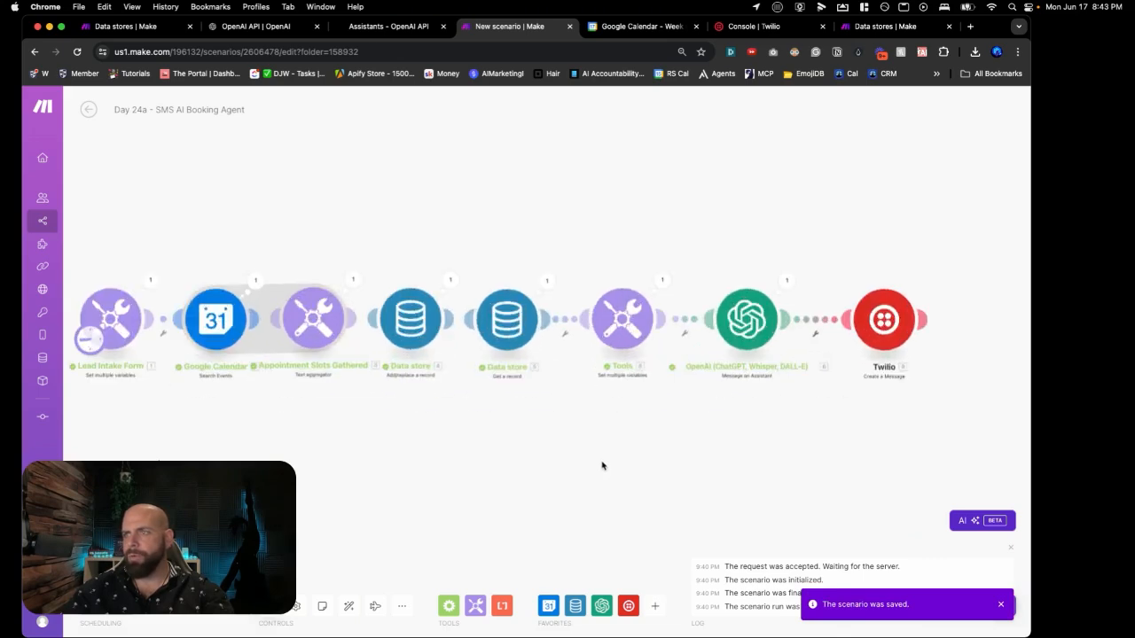
scroll(601, 465, down, 1)
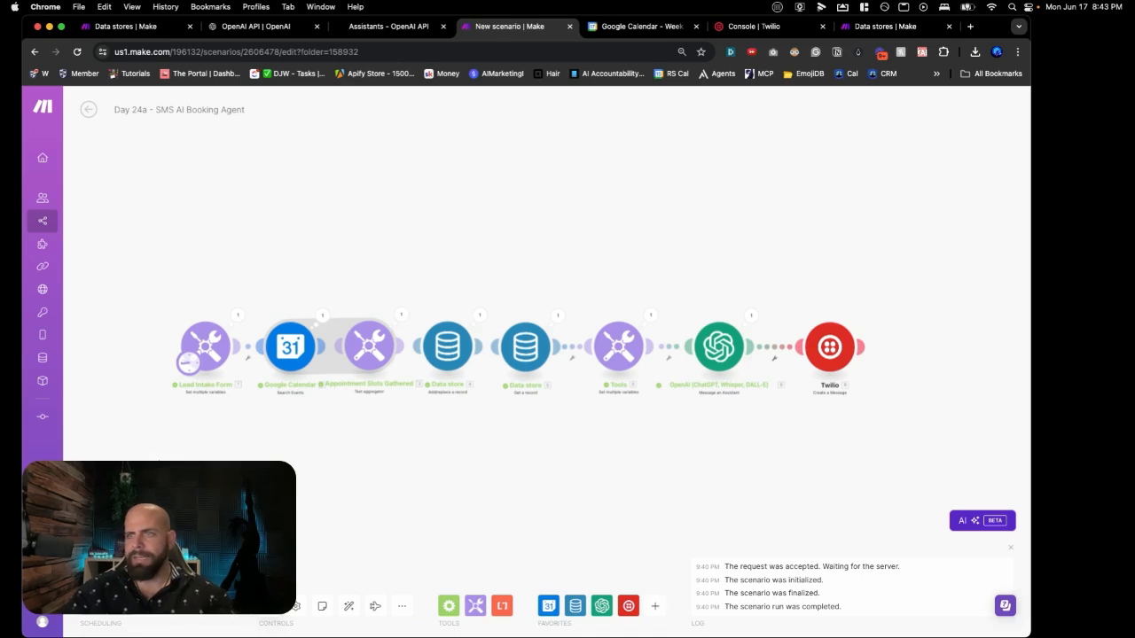
click(114, 570)
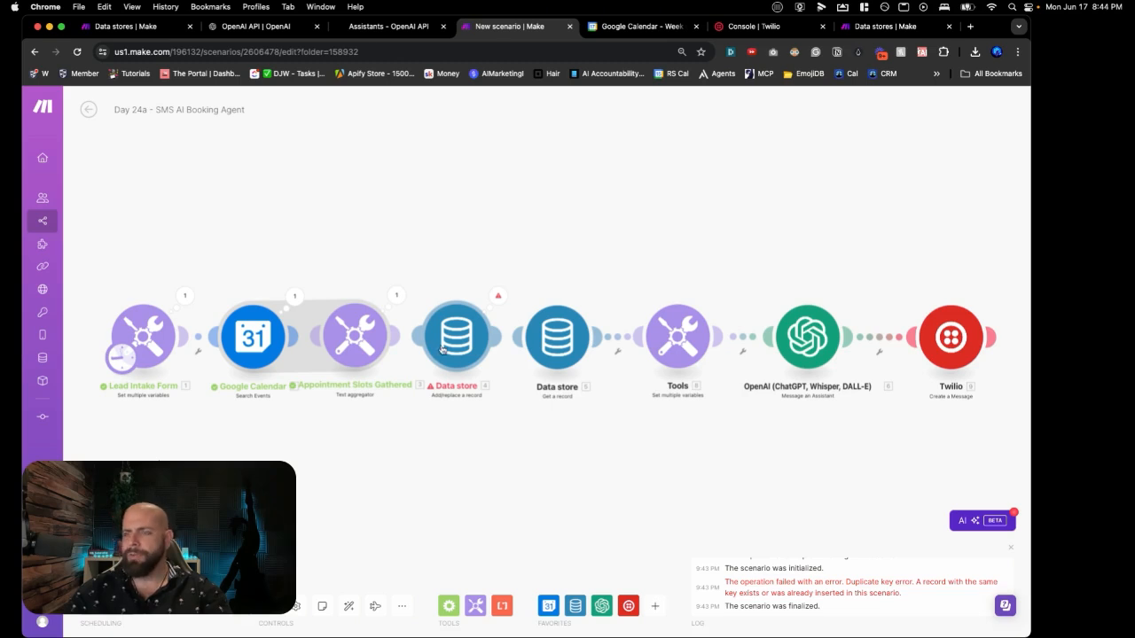
click(443, 348)
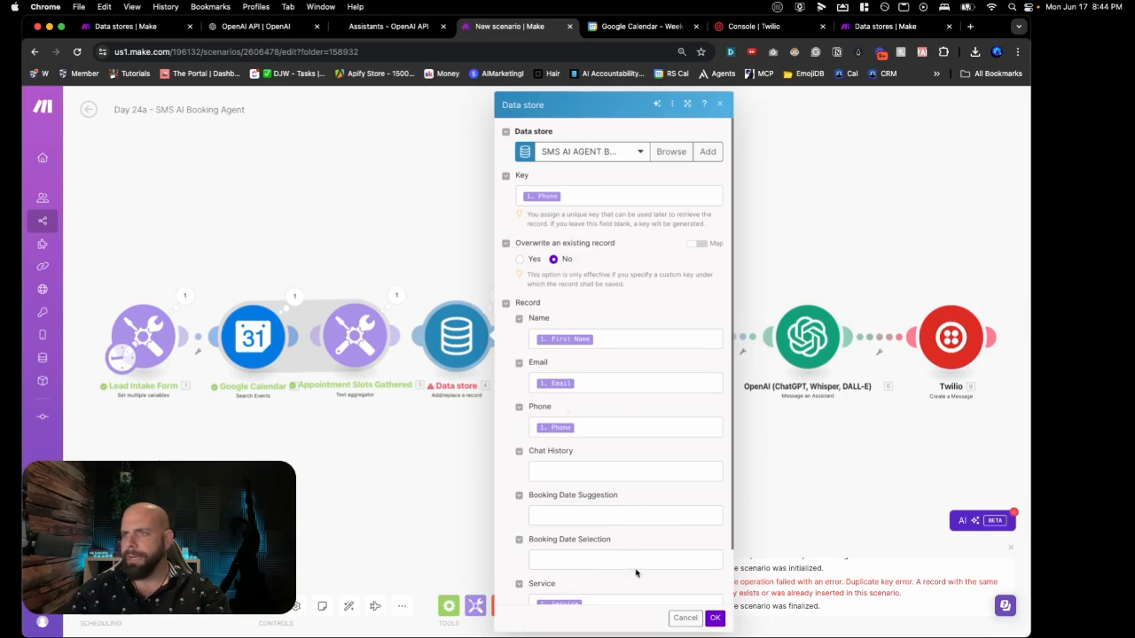
click(715, 618)
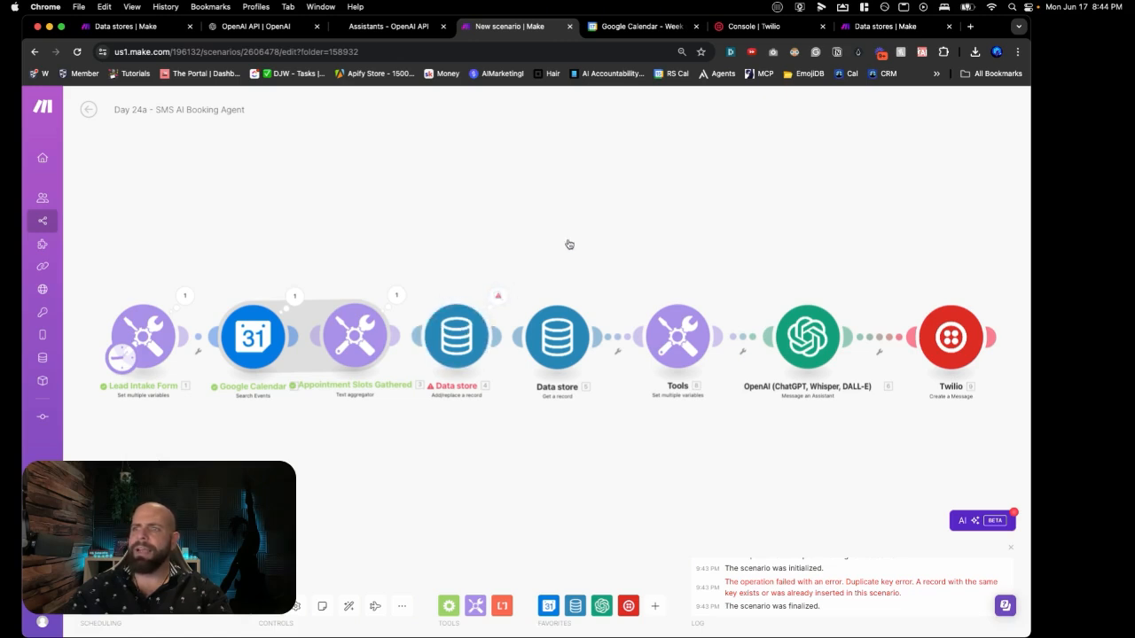
Step: Delete the stored lead record from the SMS AI AGENT BOOKING data store, then return to the scenario
click(876, 26)
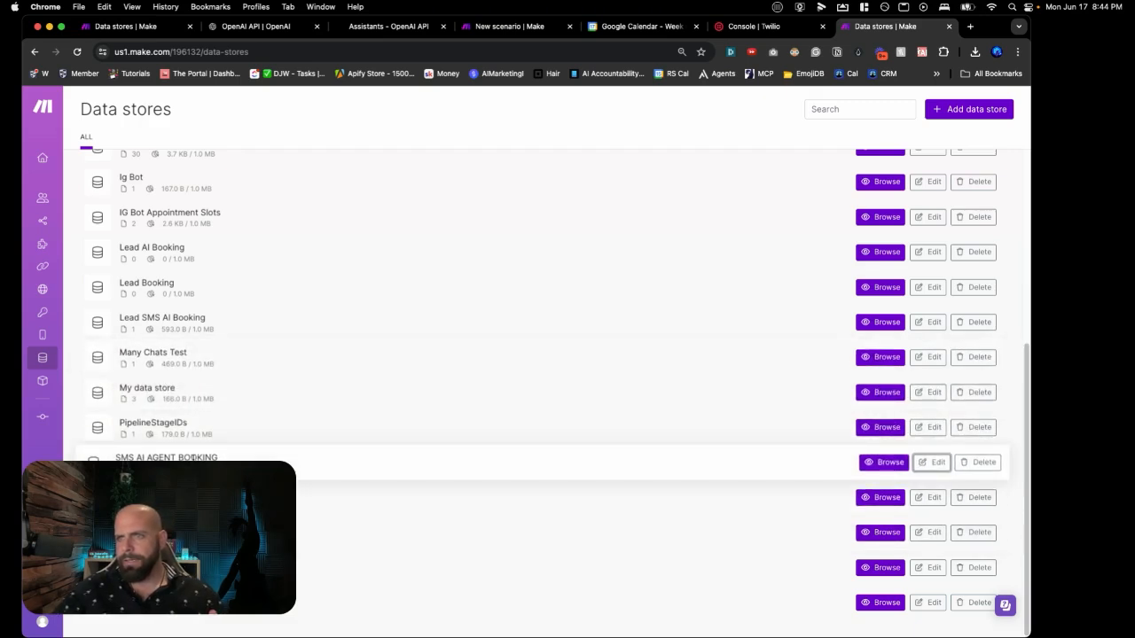
click(923, 470)
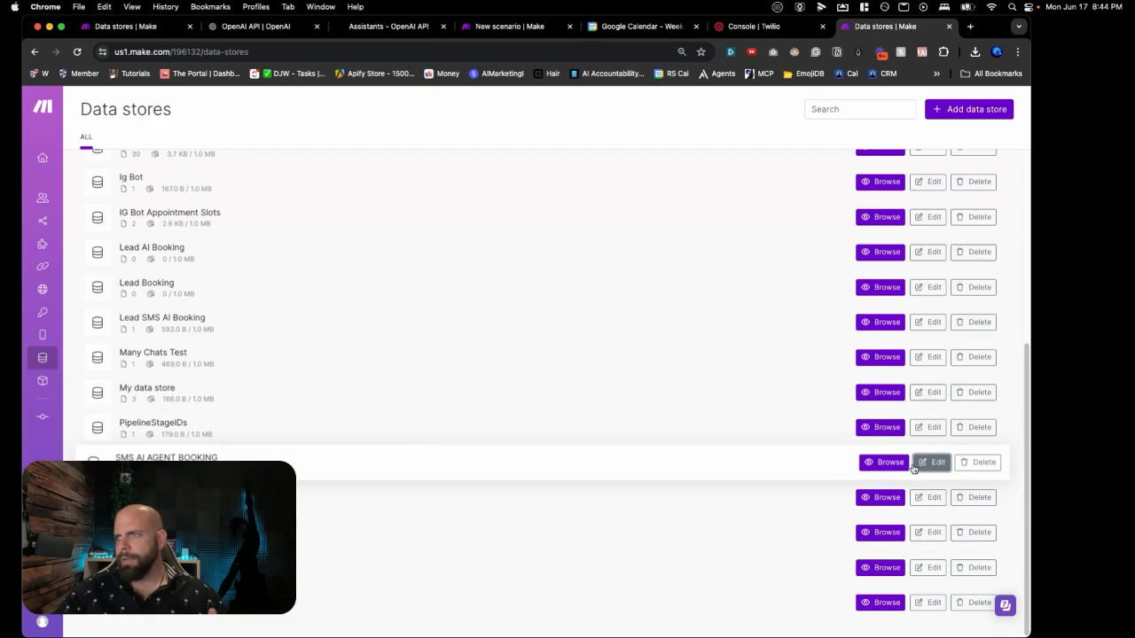
click(903, 467)
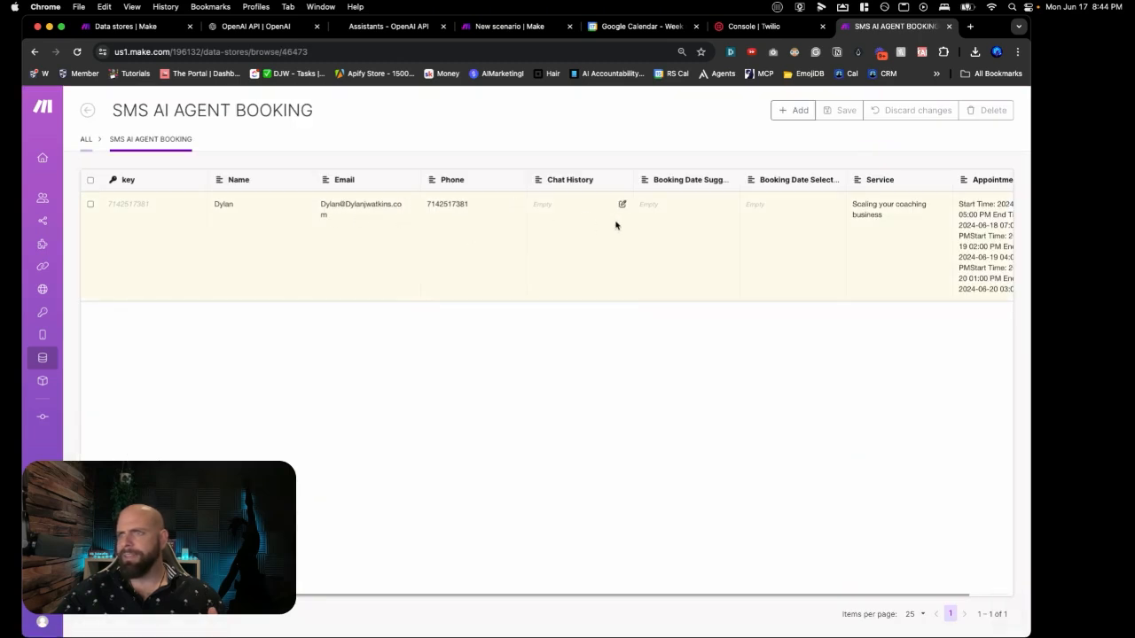
click(90, 204)
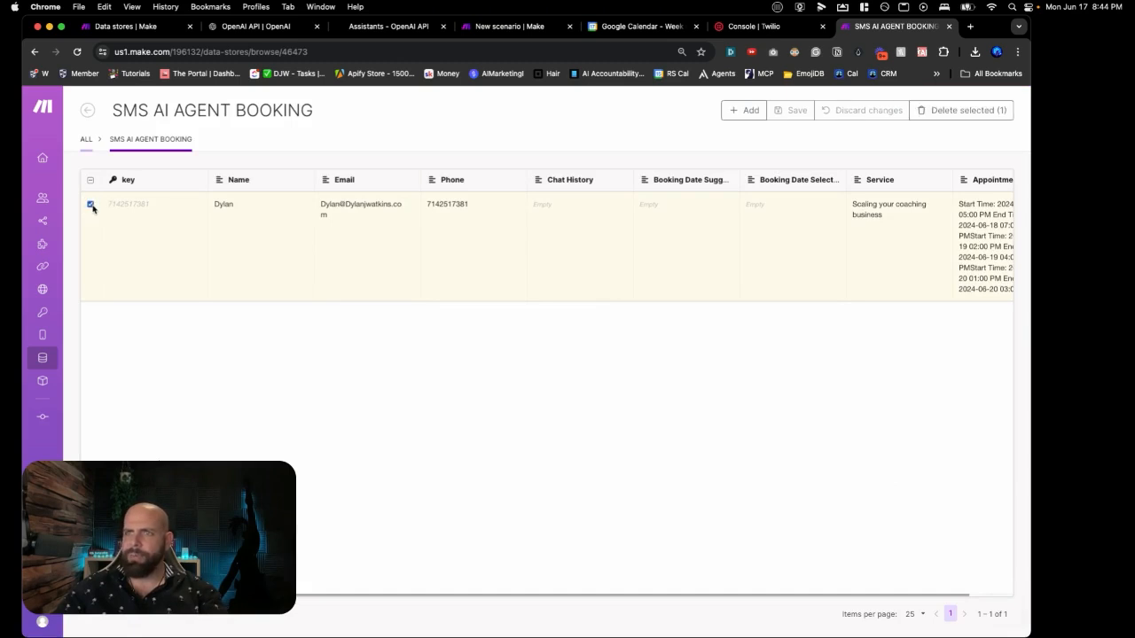
click(958, 115)
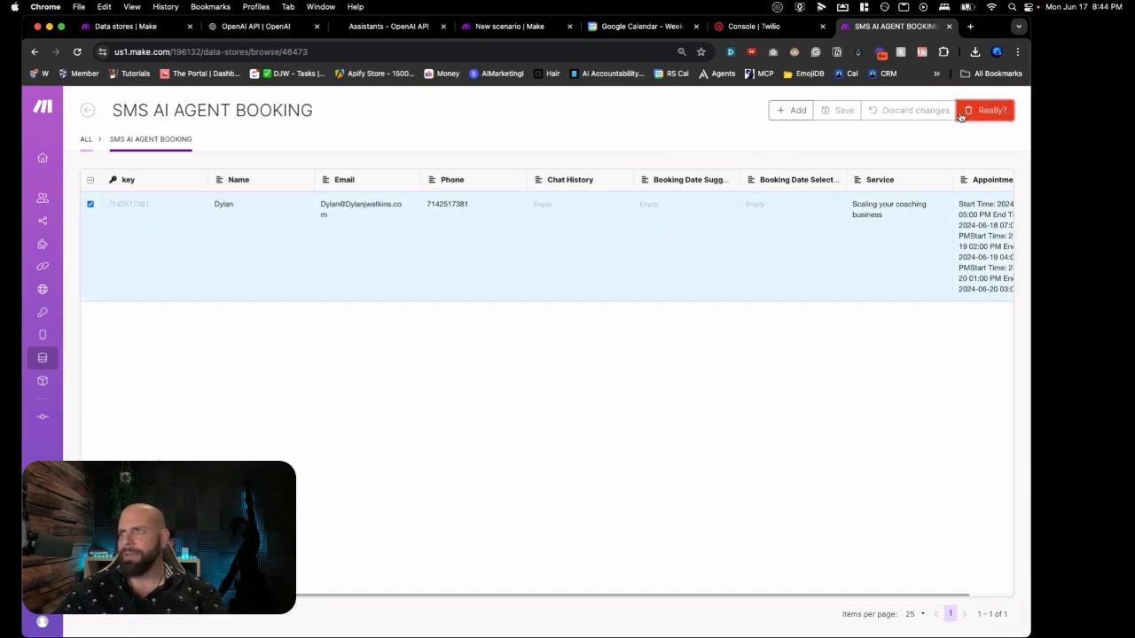
click(960, 116)
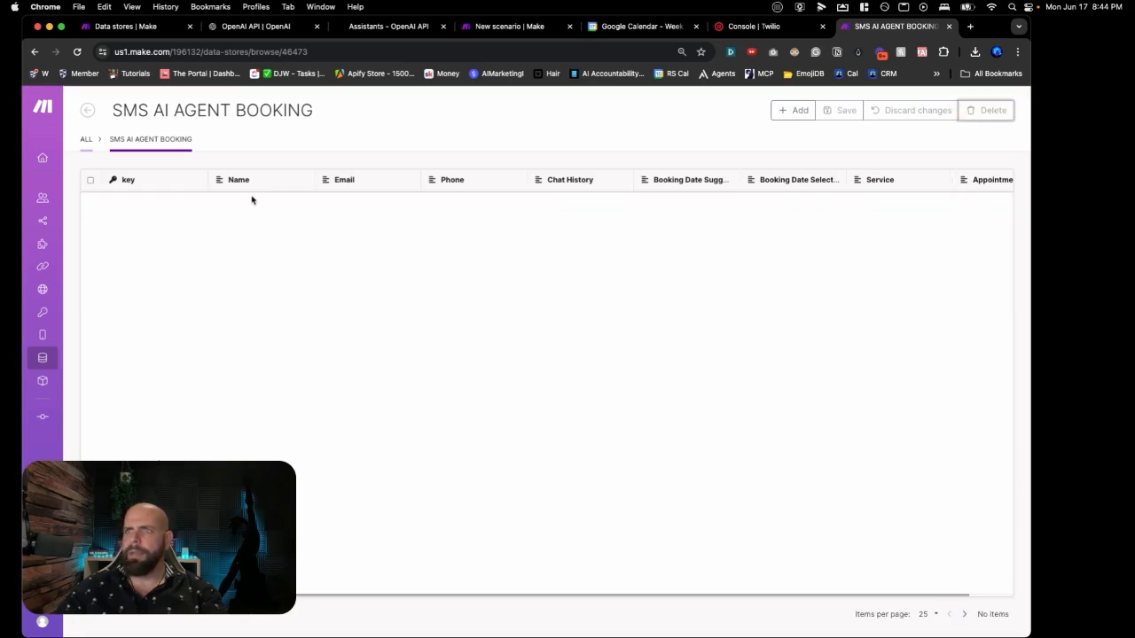
click(532, 35)
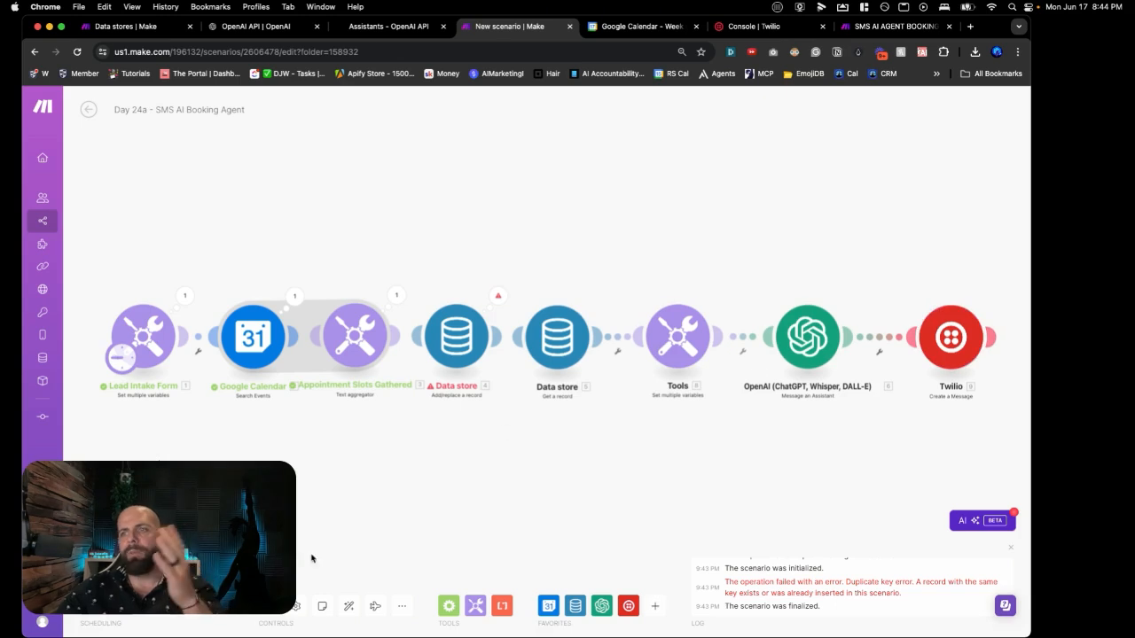
Step: Save and run the scenario once, completing every module through the Twilio step
click(267, 614)
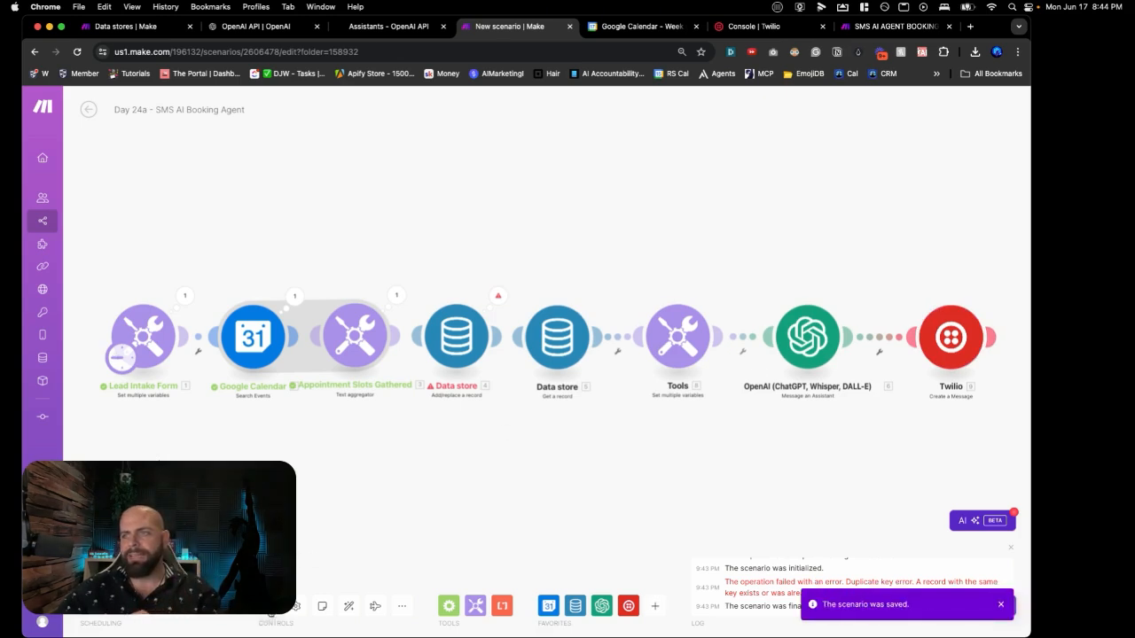
click(115, 572)
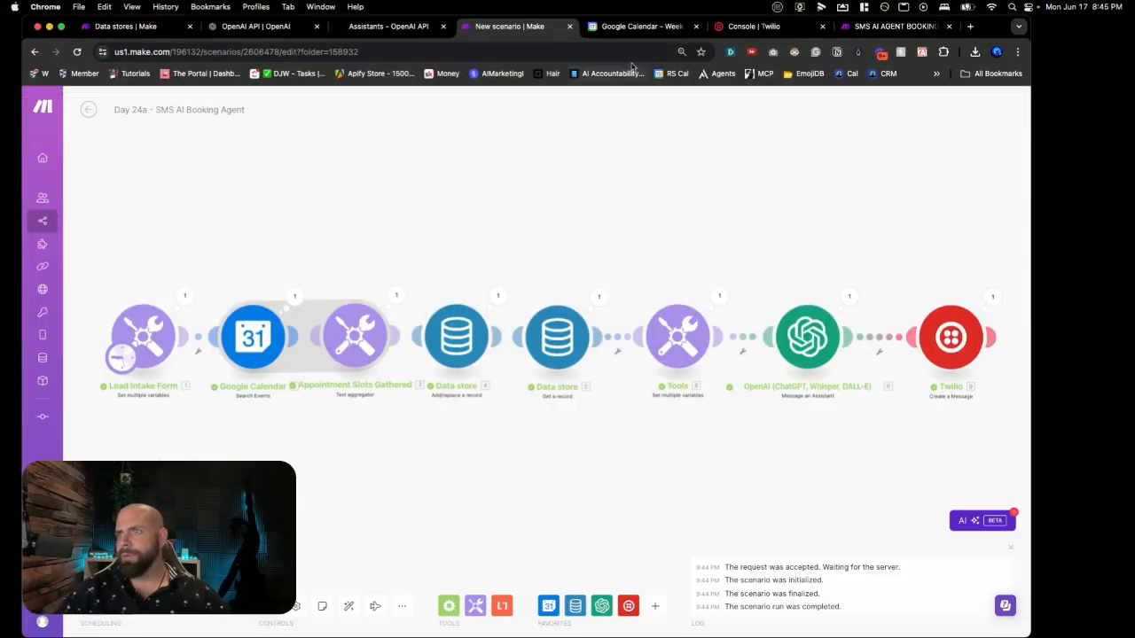
click(629, 32)
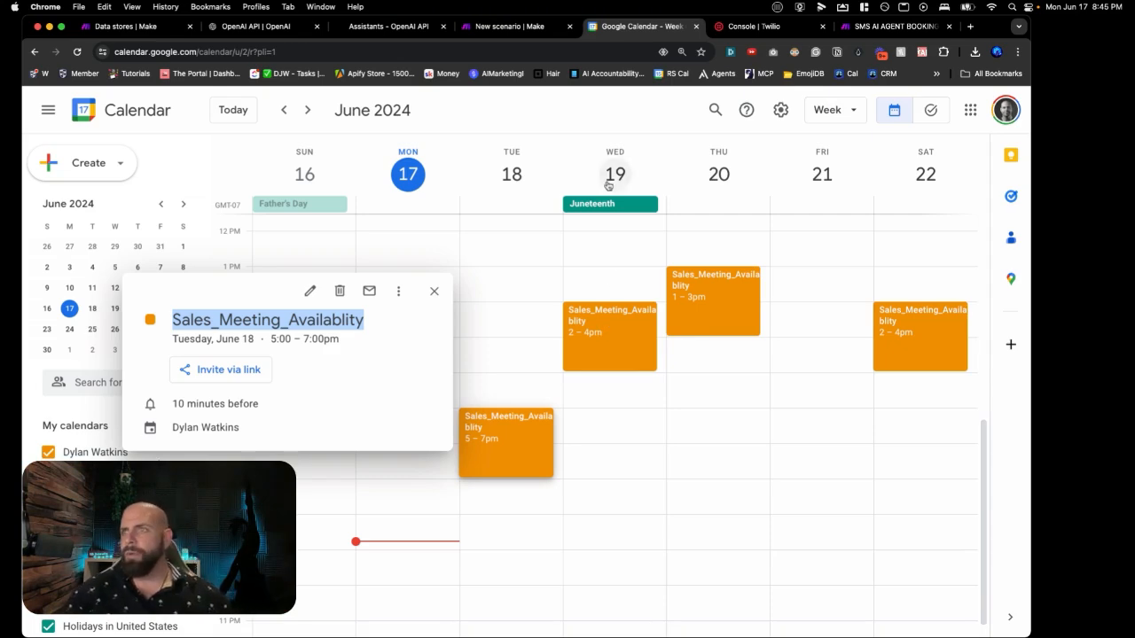
click(515, 27)
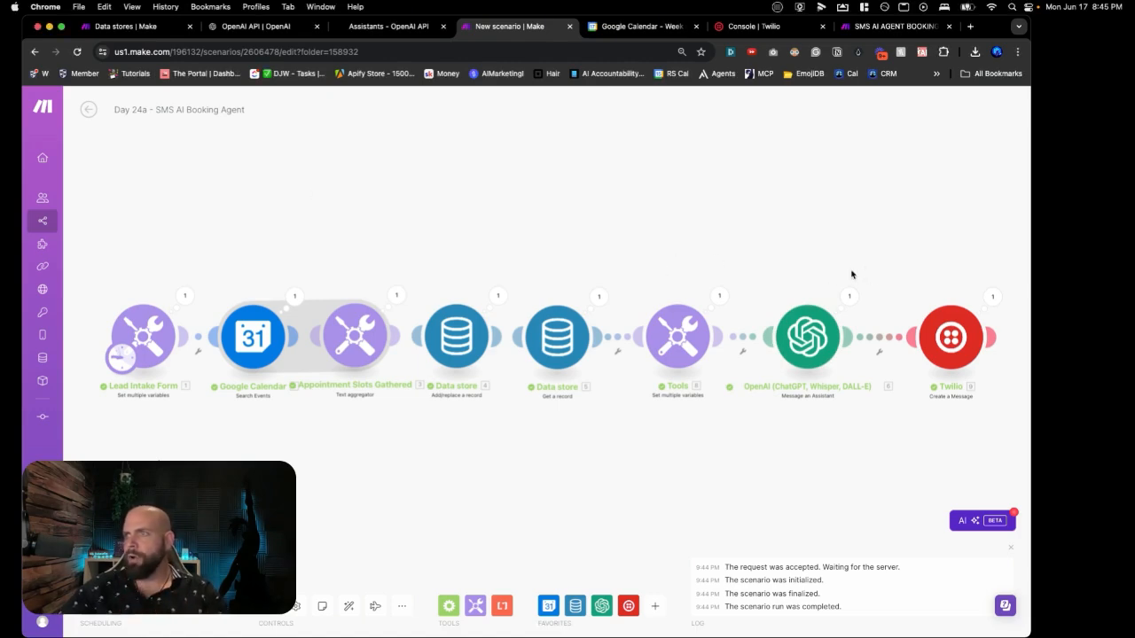
Step: Add a Data store Update a record module after Twilio using SMS AI AGENT BOOKING
drag(869, 253, 661, 223)
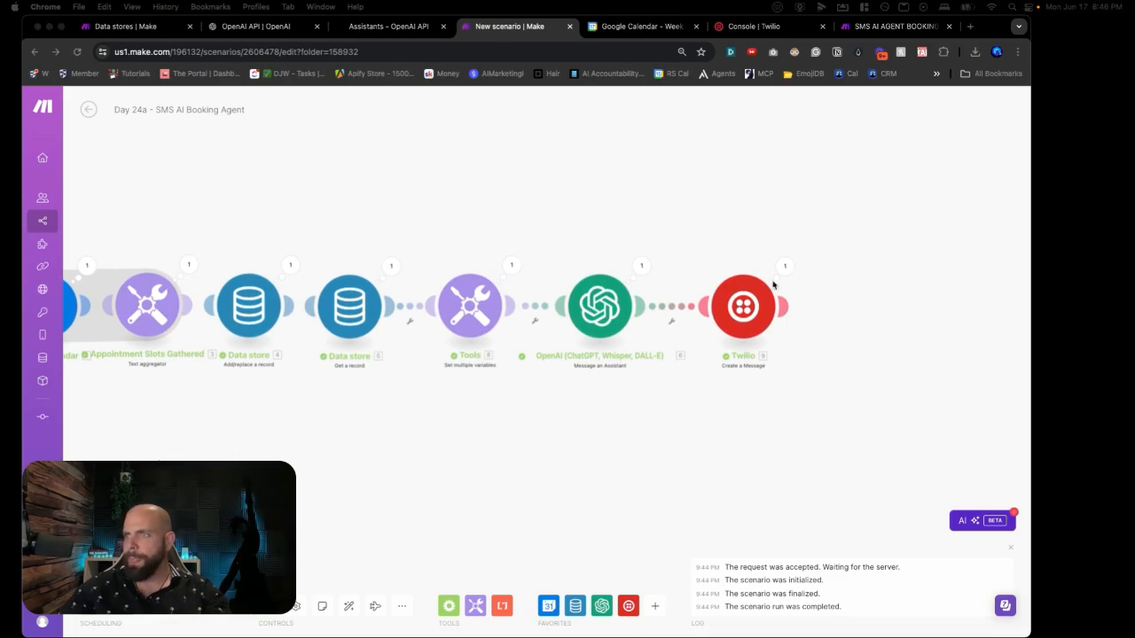
double_click(869, 297)
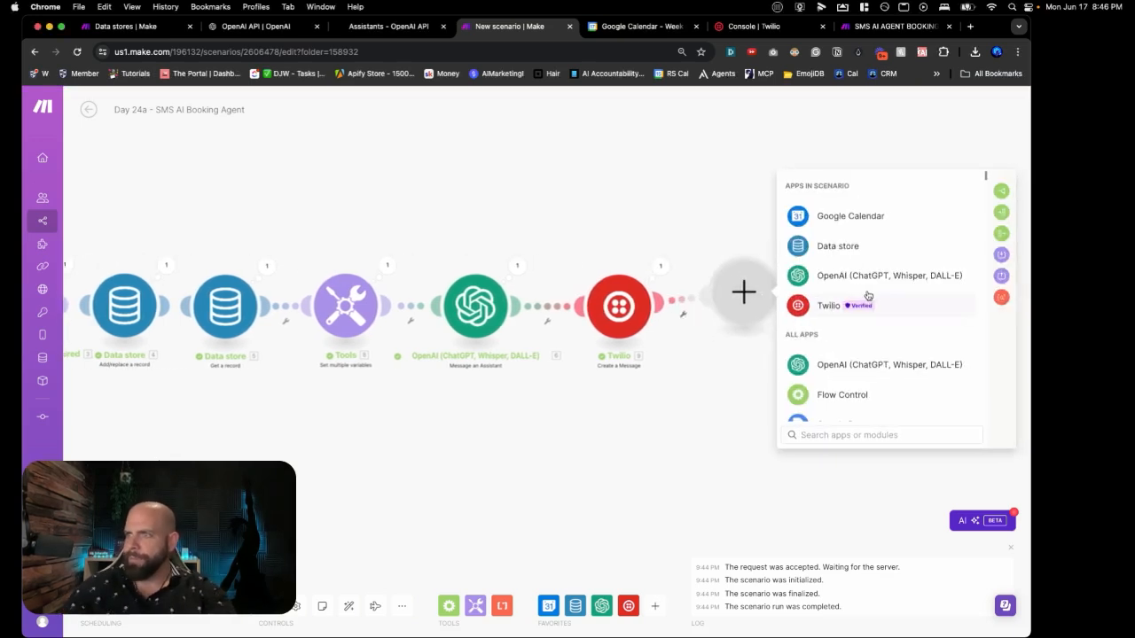
click(842, 248)
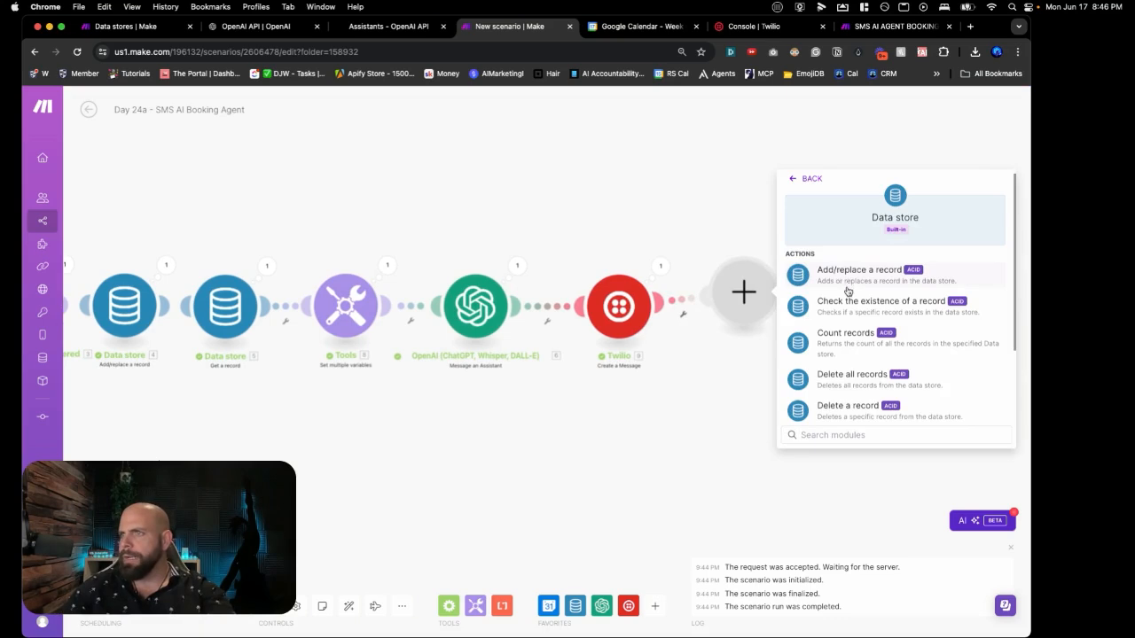
scroll(844, 306, down, 2)
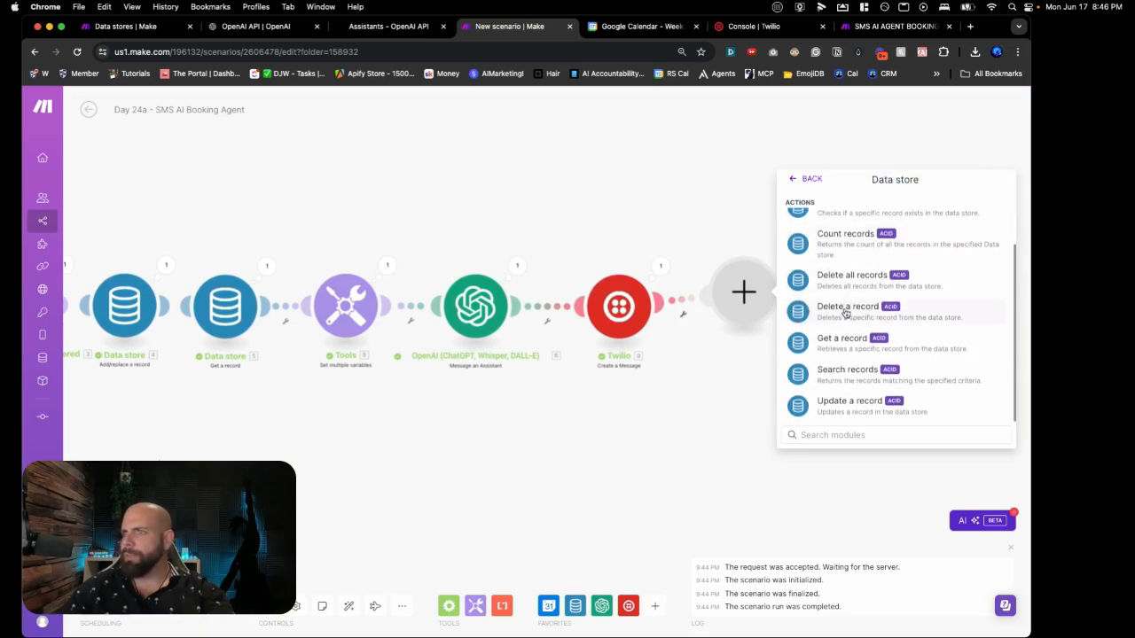
click(842, 404)
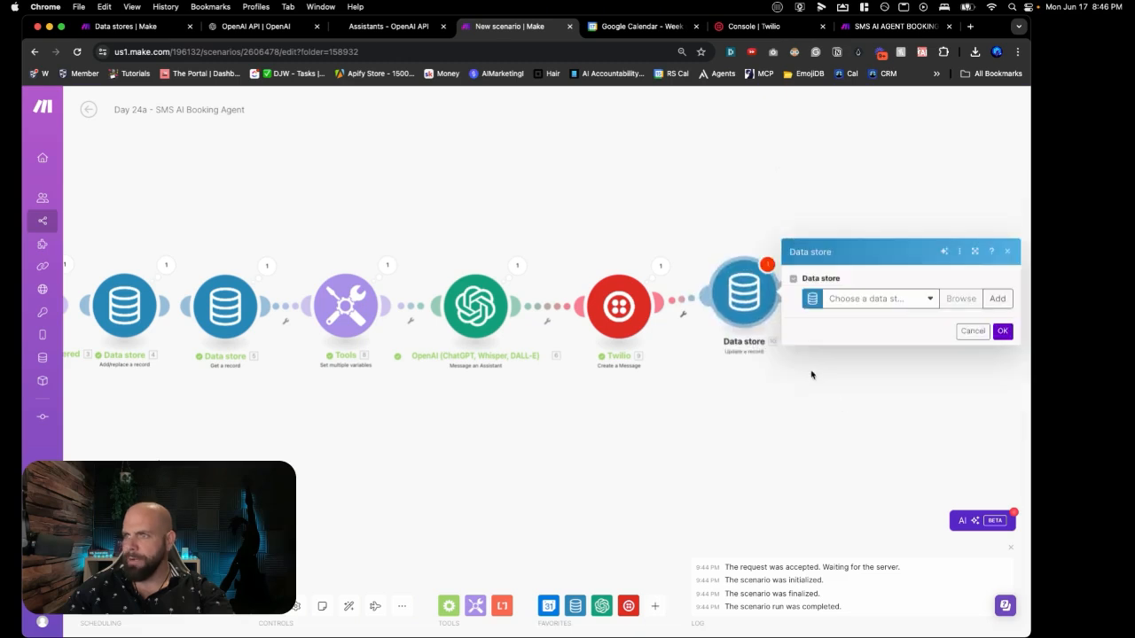
click(865, 302)
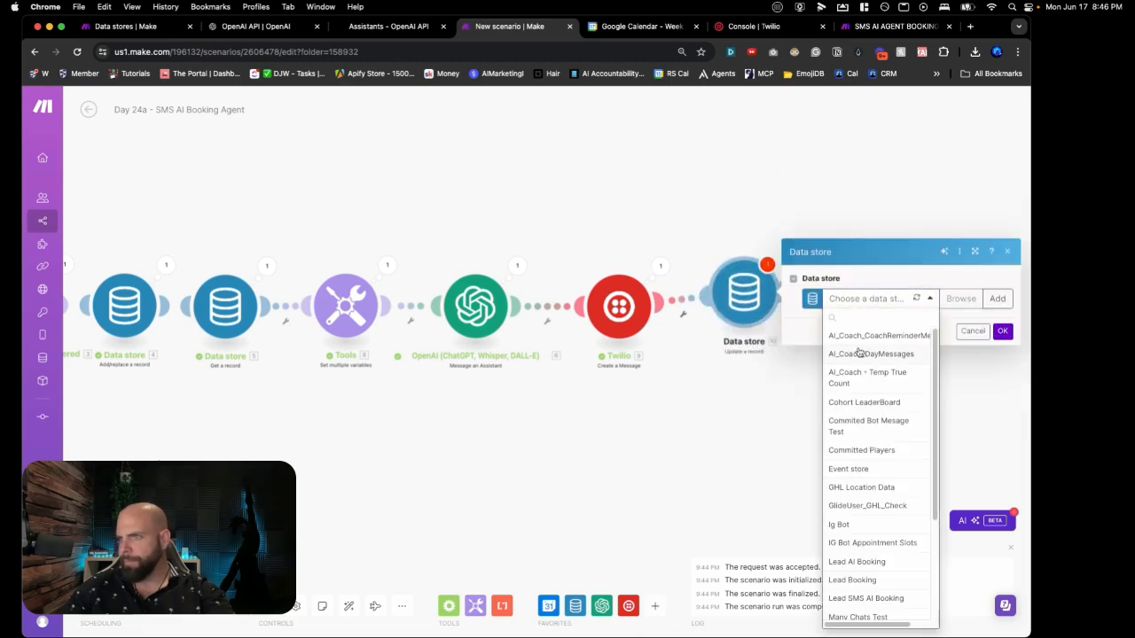
scroll(858, 353, down, 3)
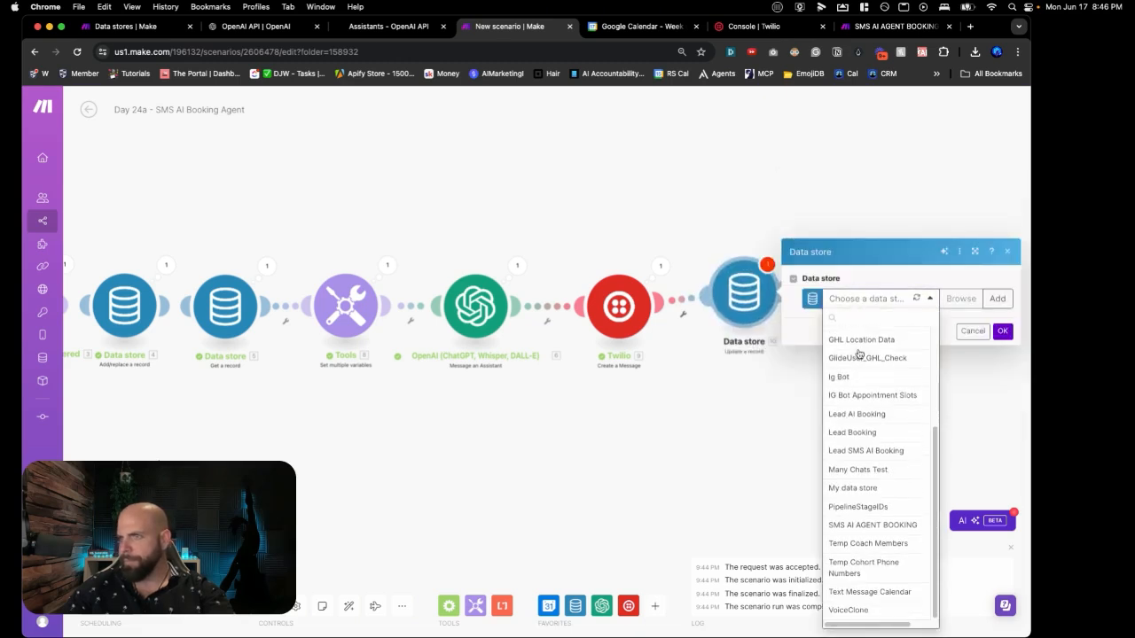
click(866, 525)
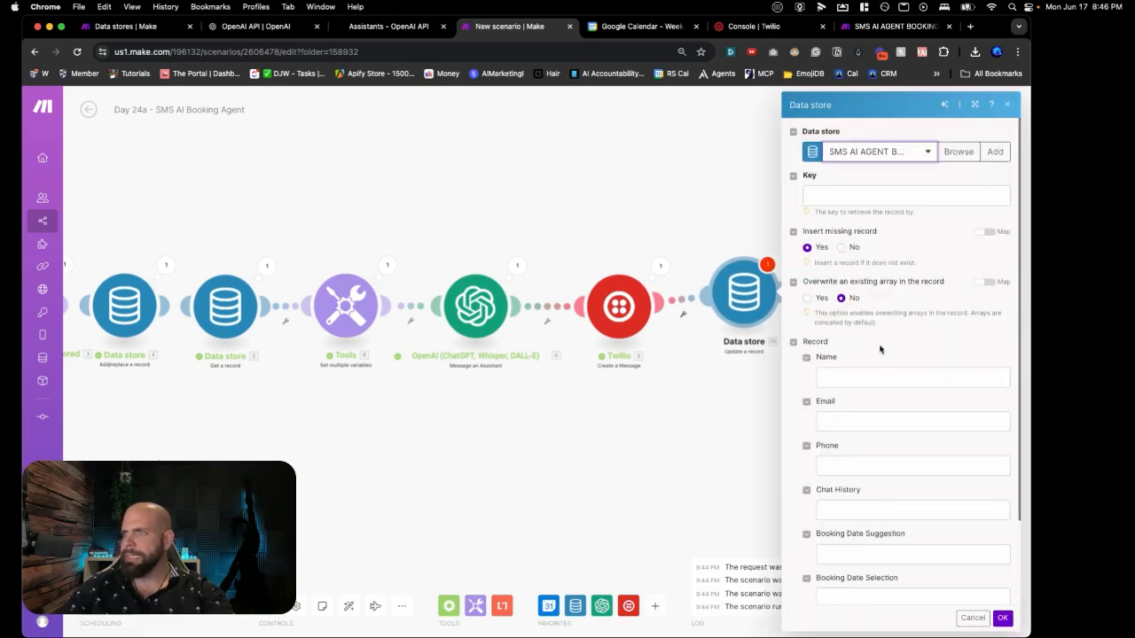
Step: Map Key to the Tools Phone and Chat History to the OpenAI Thread ID, then confirm
click(874, 197)
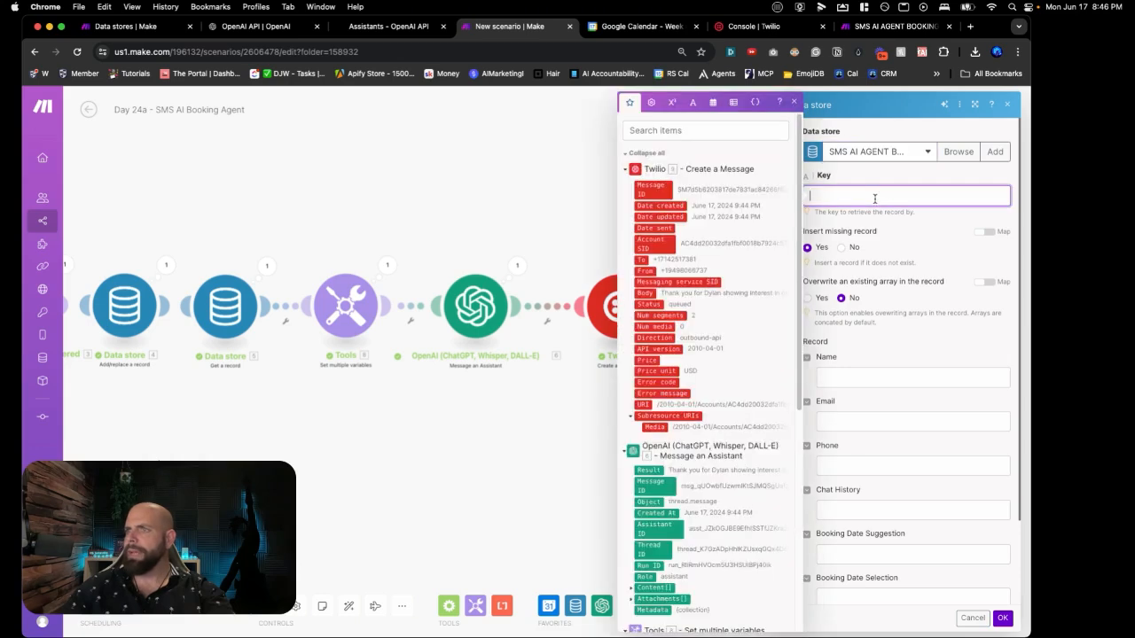
scroll(723, 269, down, 5)
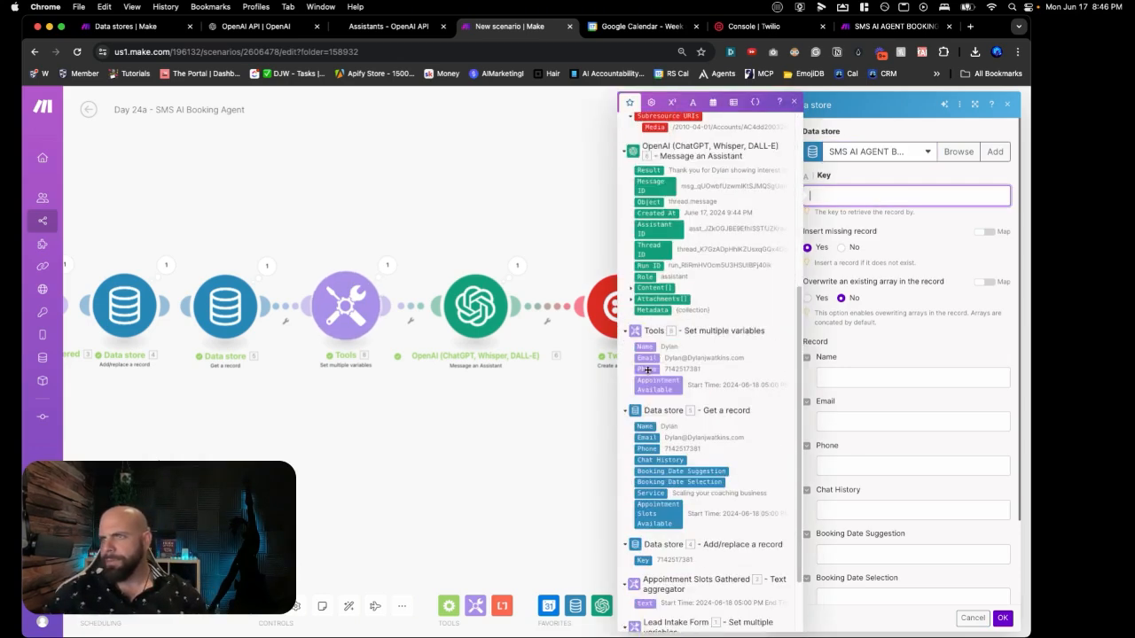
click(651, 367)
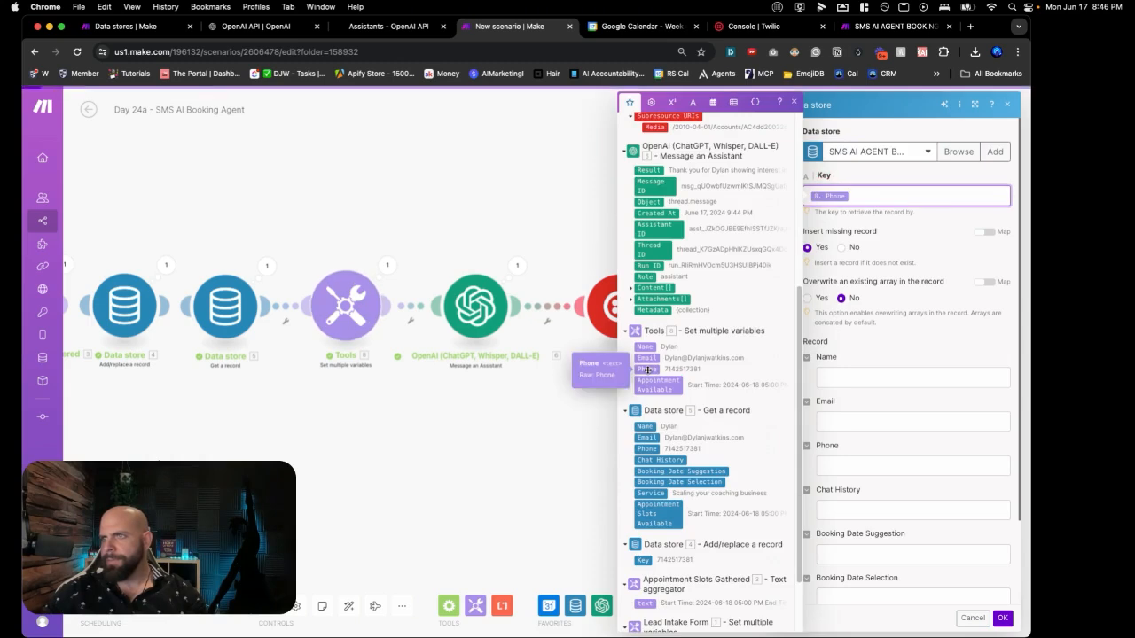
click(945, 240)
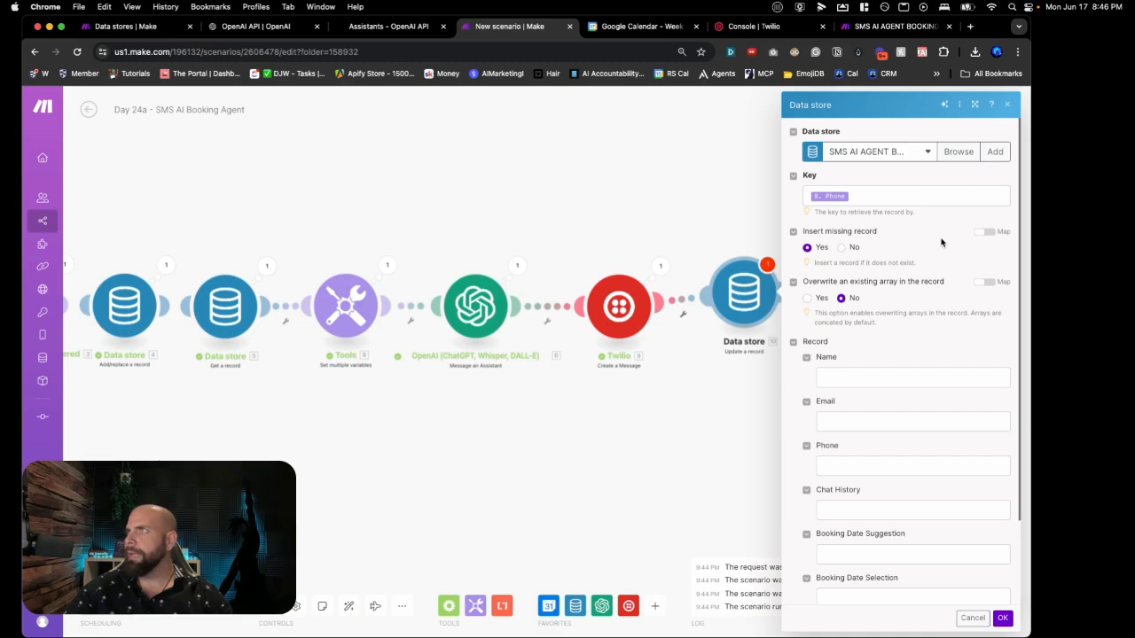
click(828, 515)
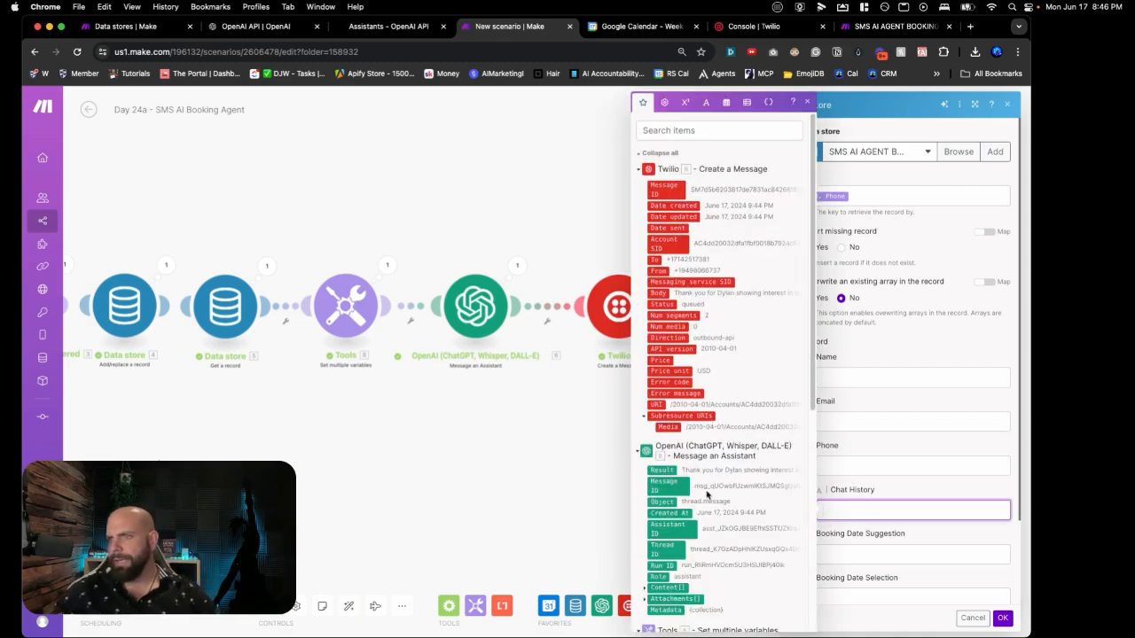
scroll(696, 505, down, 1)
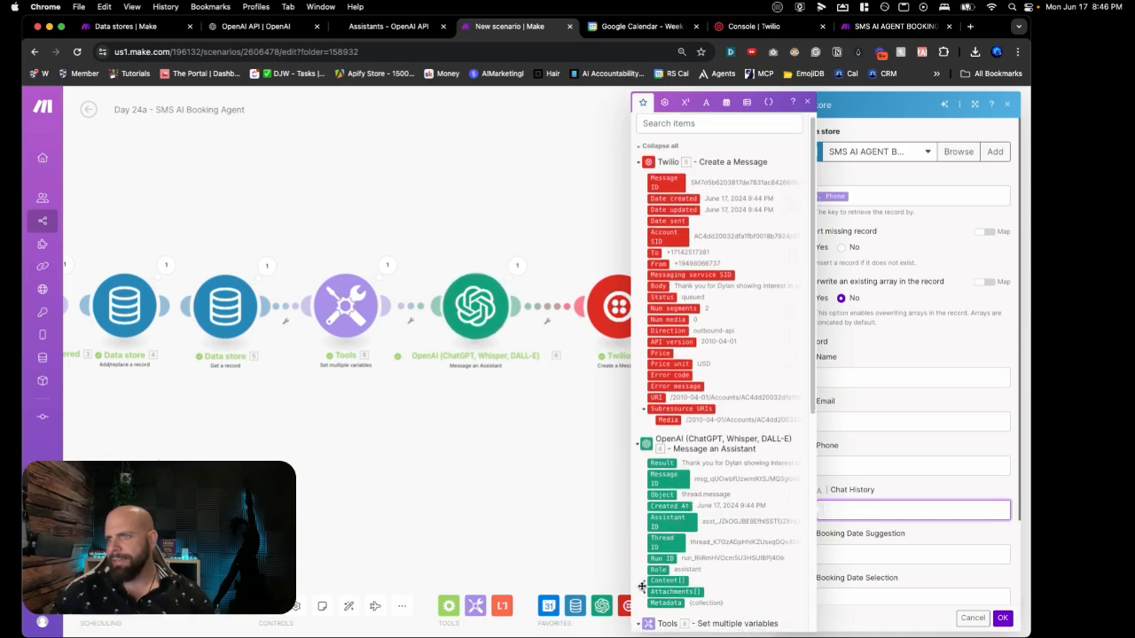
click(659, 538)
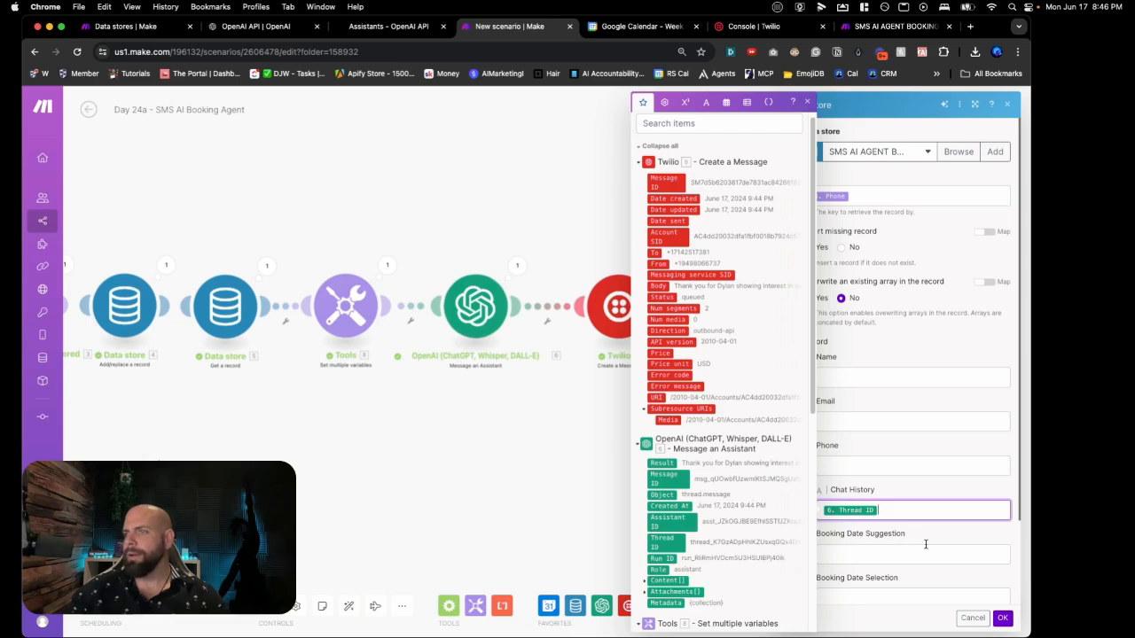
click(1002, 620)
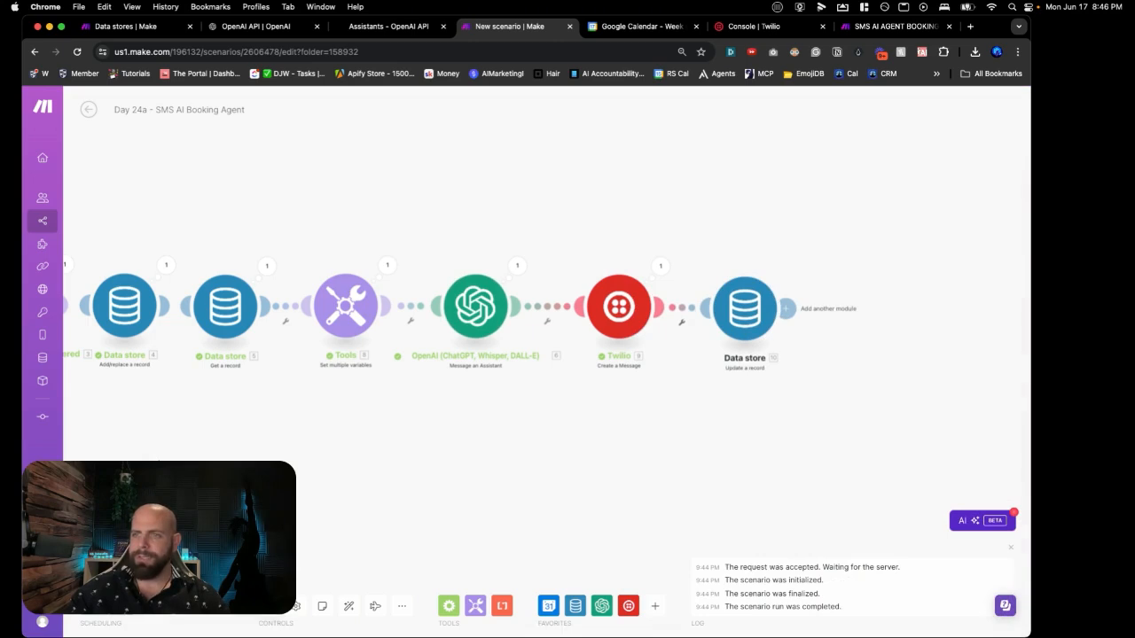
Step: Save, then delete the test record from the SMS AI AGENT BOOKING data store and return
key(super+s)
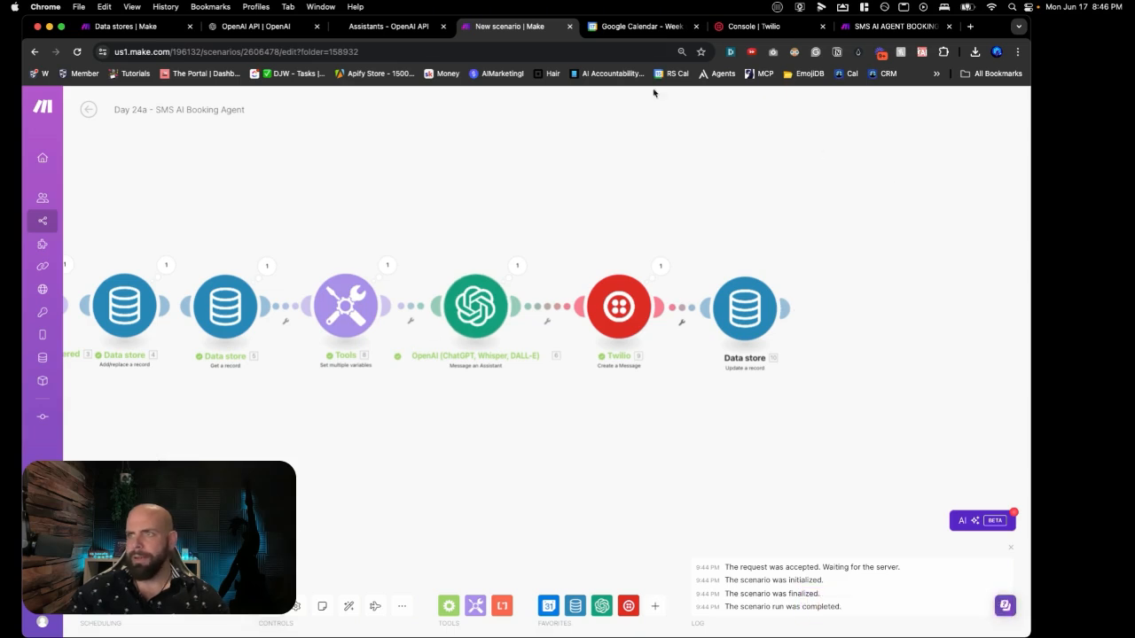
click(887, 28)
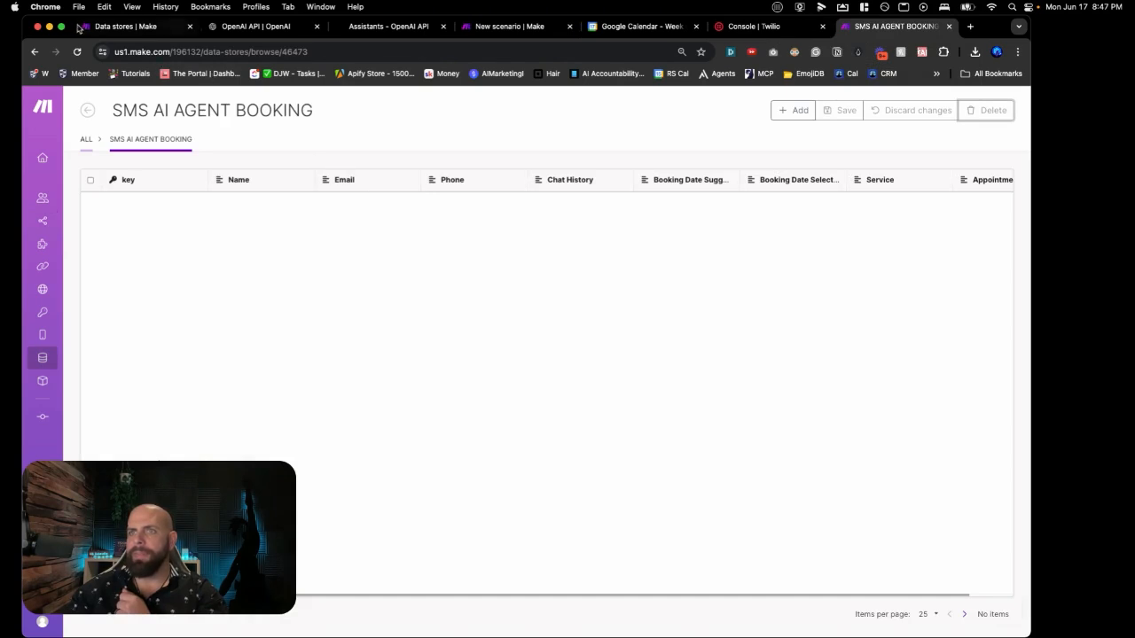
click(77, 53)
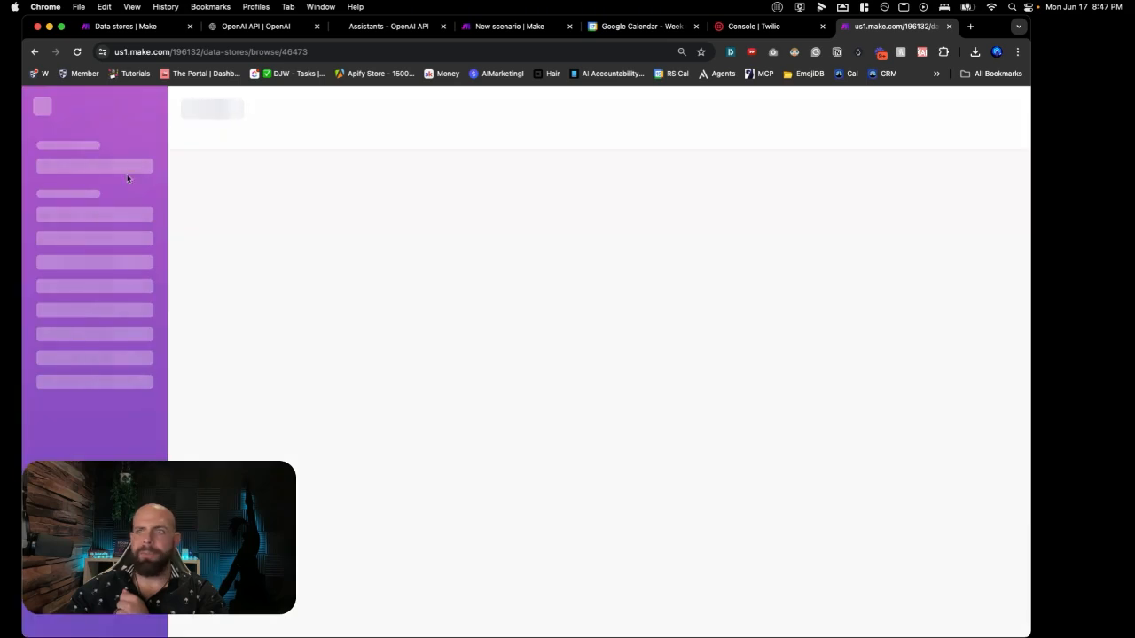
click(90, 204)
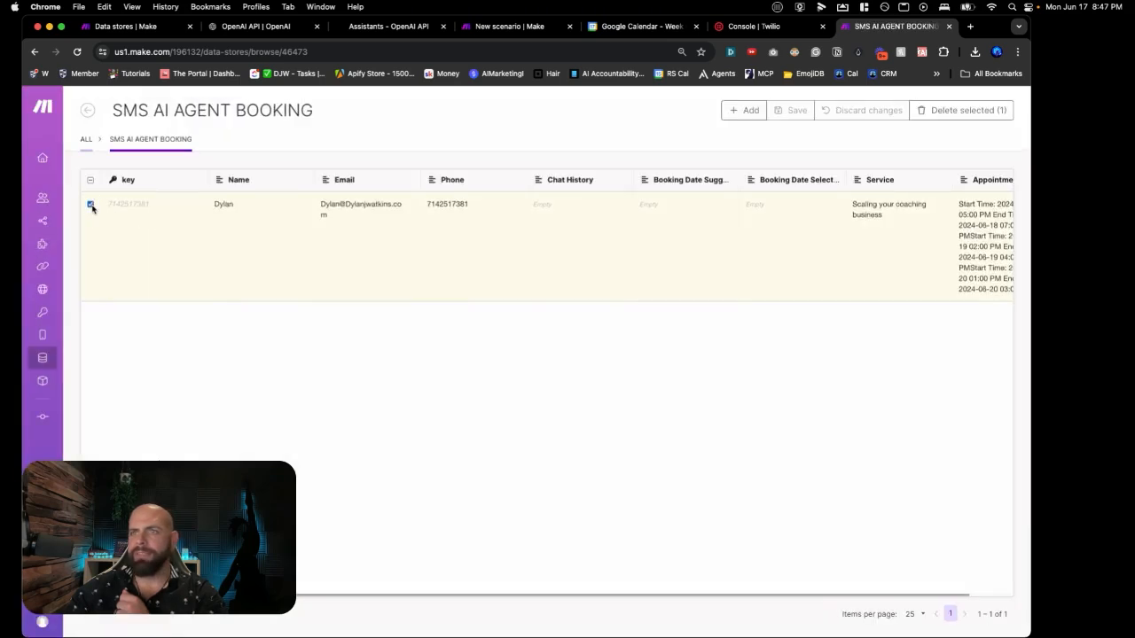
click(944, 113)
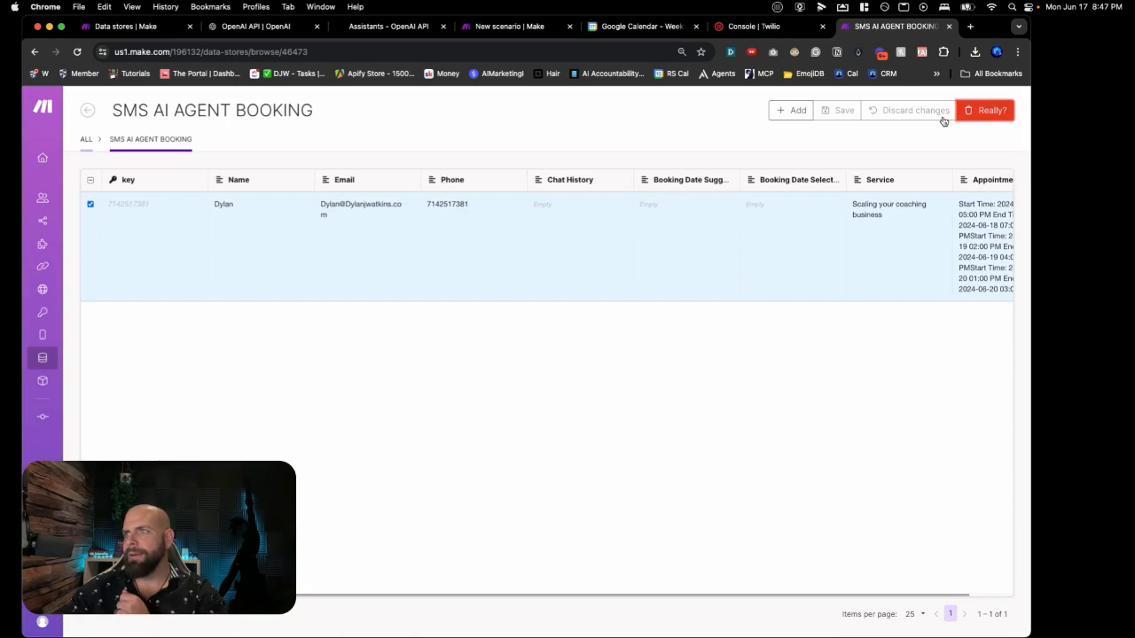
click(968, 114)
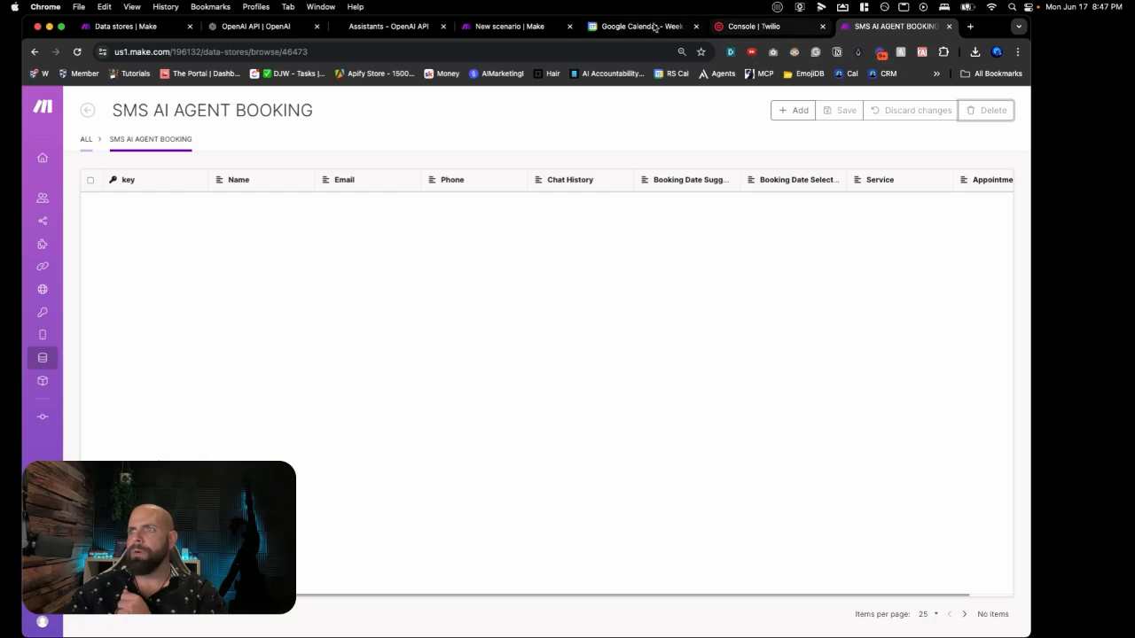
click(528, 32)
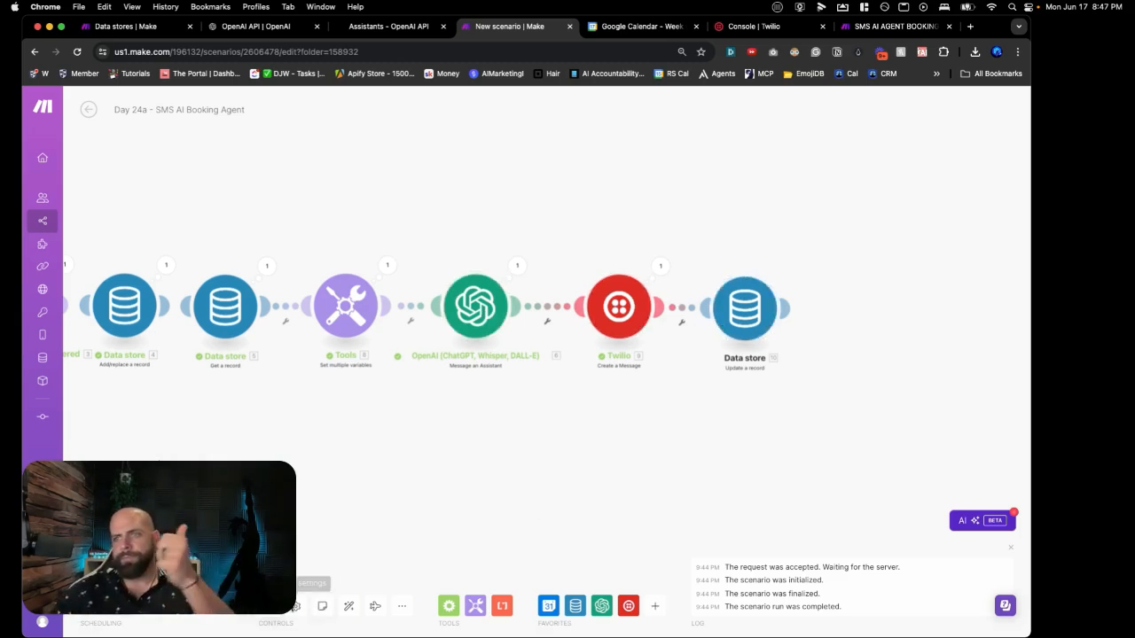
Step: Save the scenario, reload make.com and log in to the organization dashboard
click(269, 606)
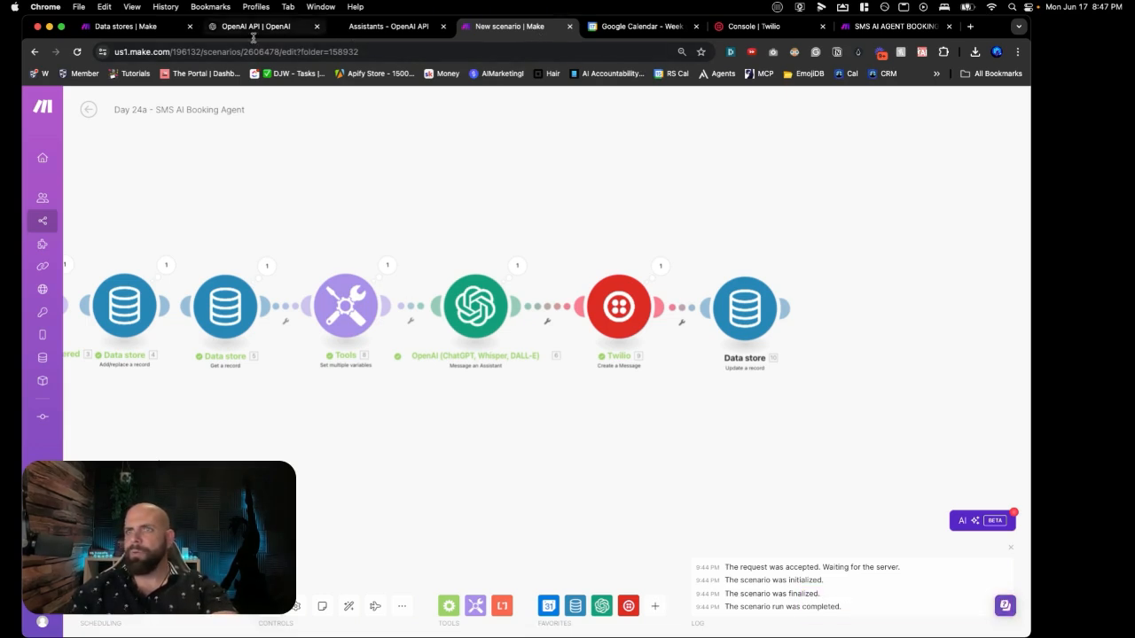
click(150, 29)
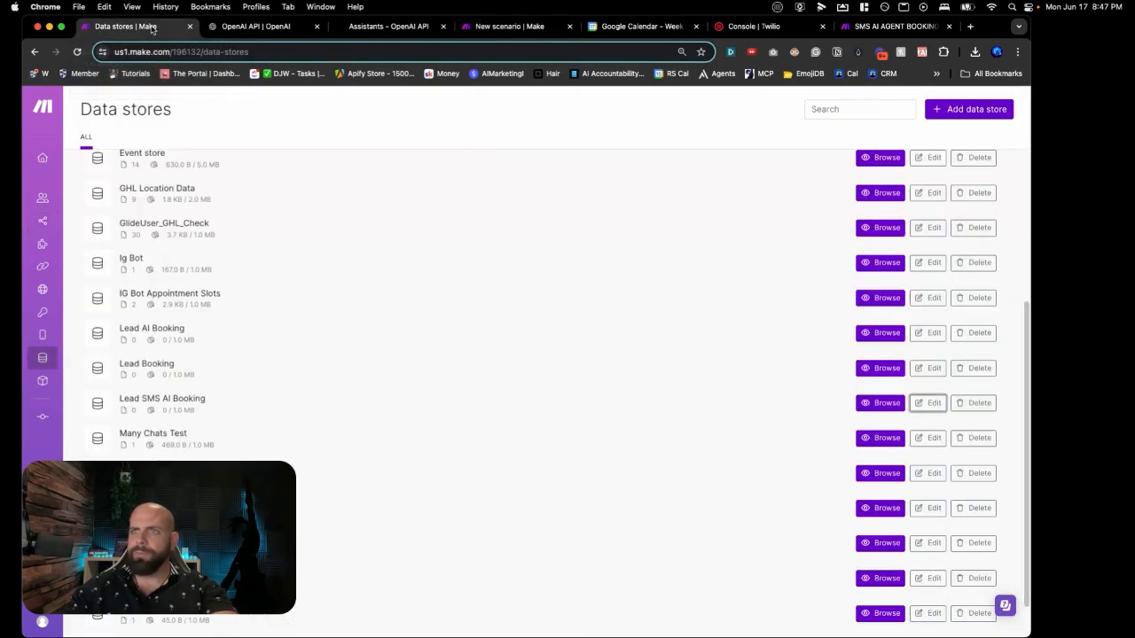
click(193, 53)
key(Return)
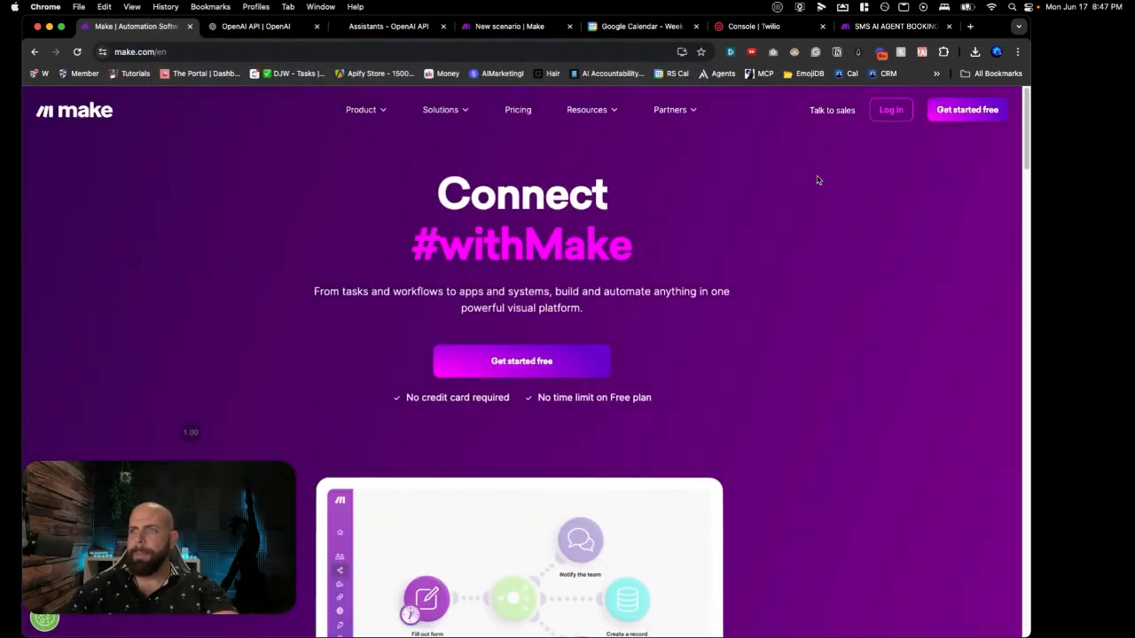
click(884, 117)
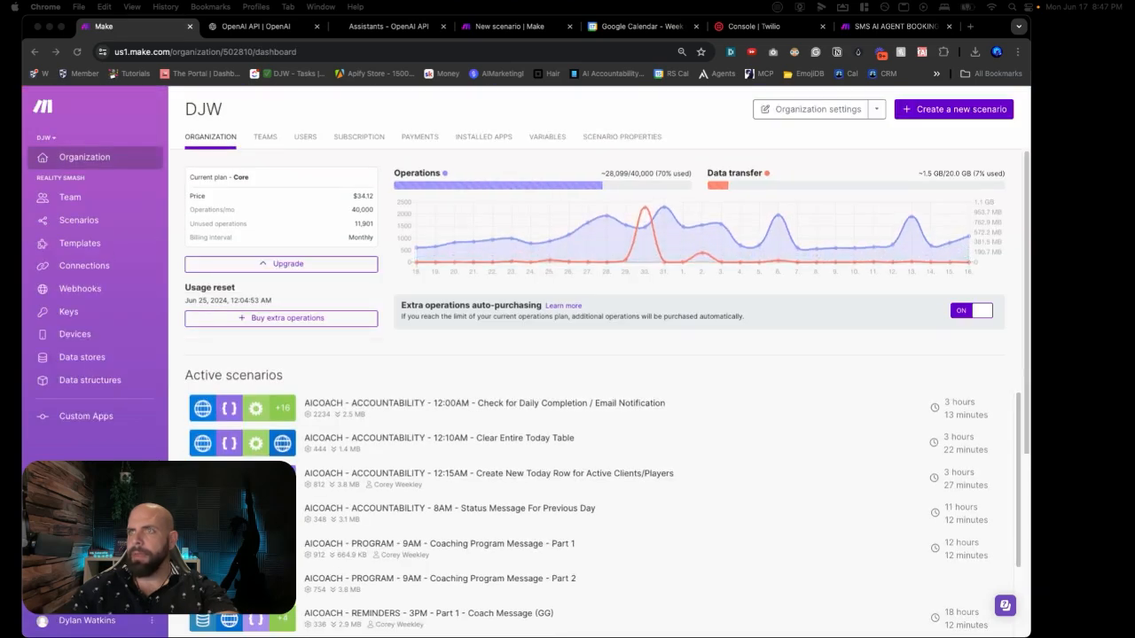
Step: Create a new scenario inside the 30 Day AI Agent Challenge folder
click(98, 220)
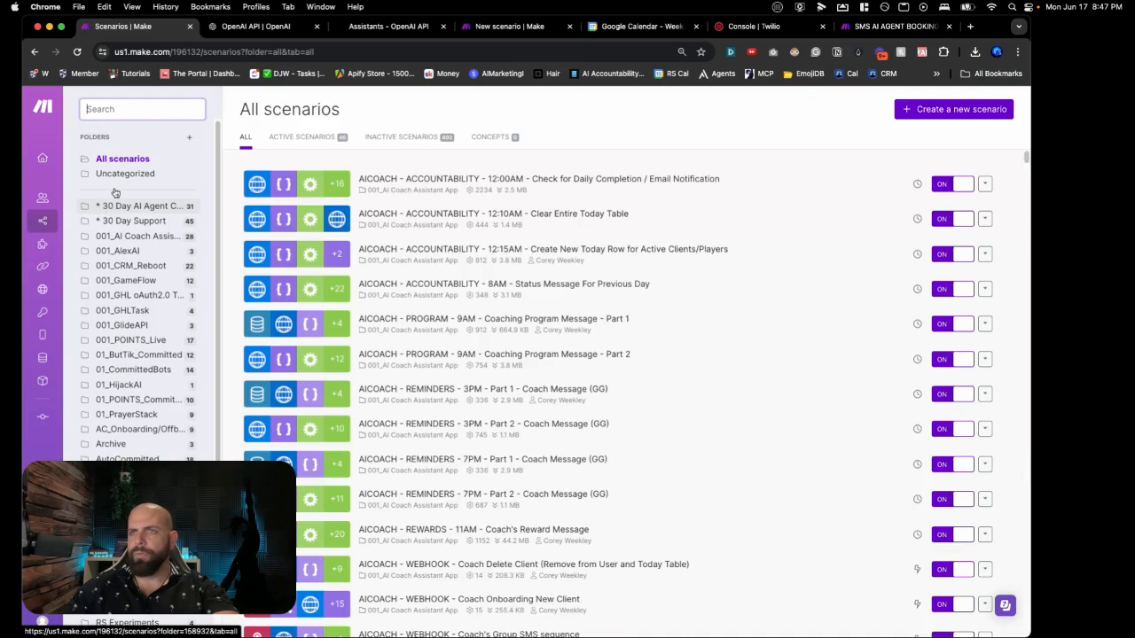
click(118, 205)
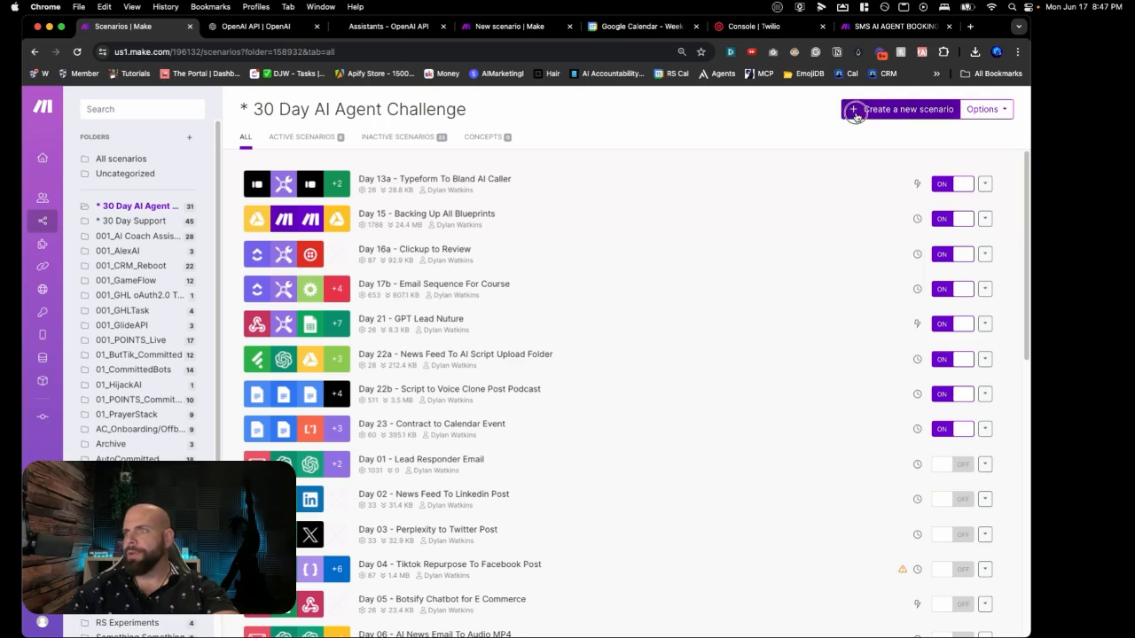
click(853, 111)
Step: Retitle the blank scenario 'Day 24b - SMS AI Booking Agent' and save it
click(142, 110)
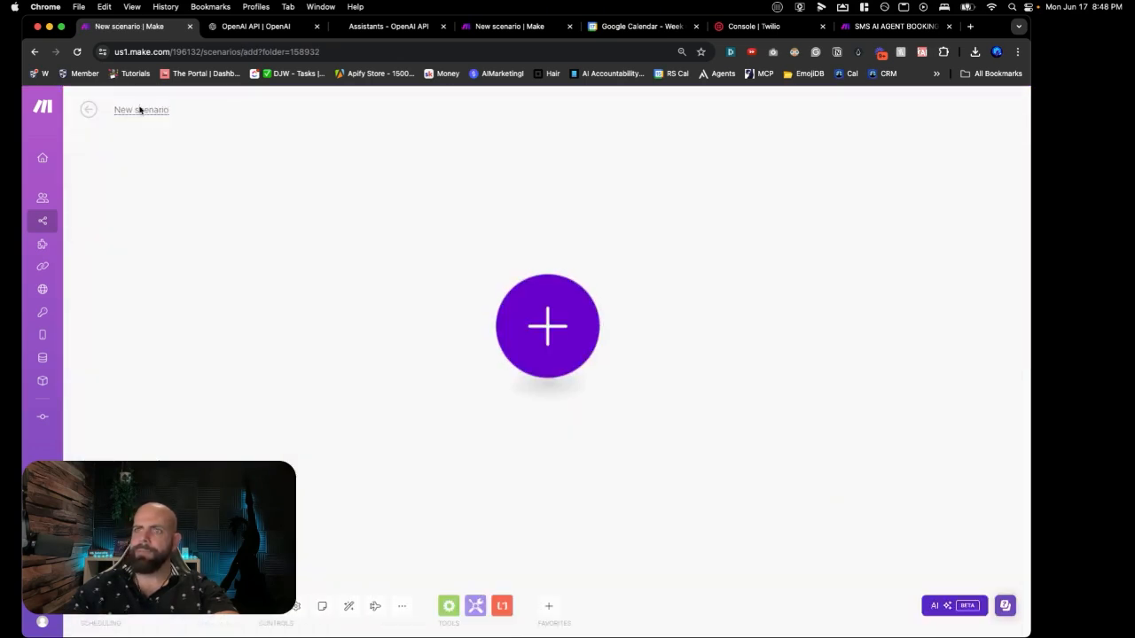
text(D)
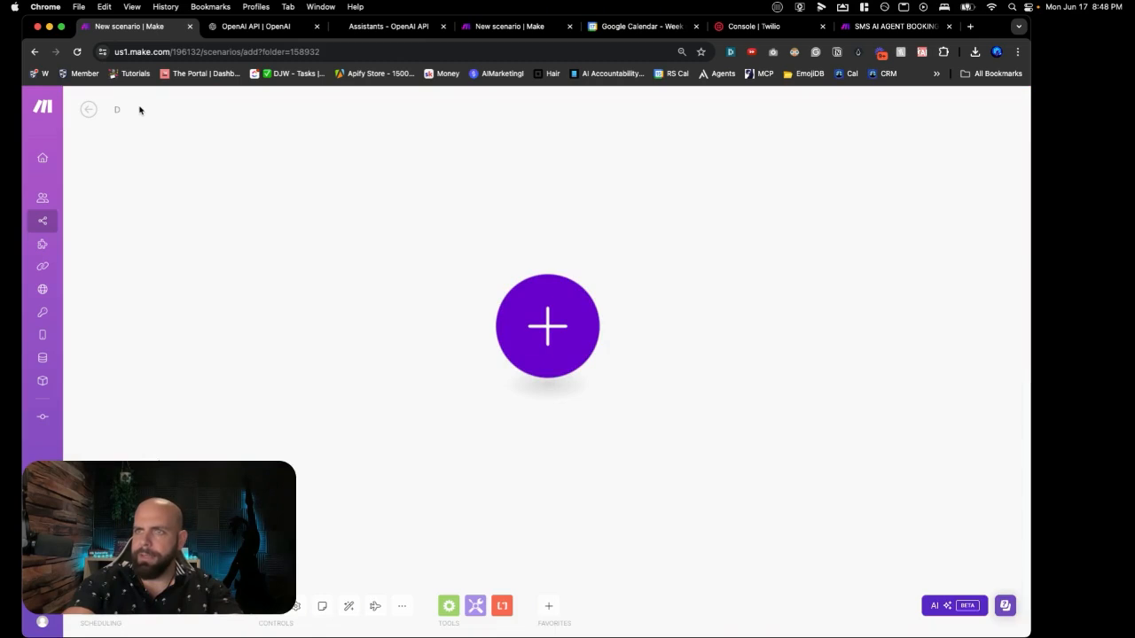
text(ay 24)
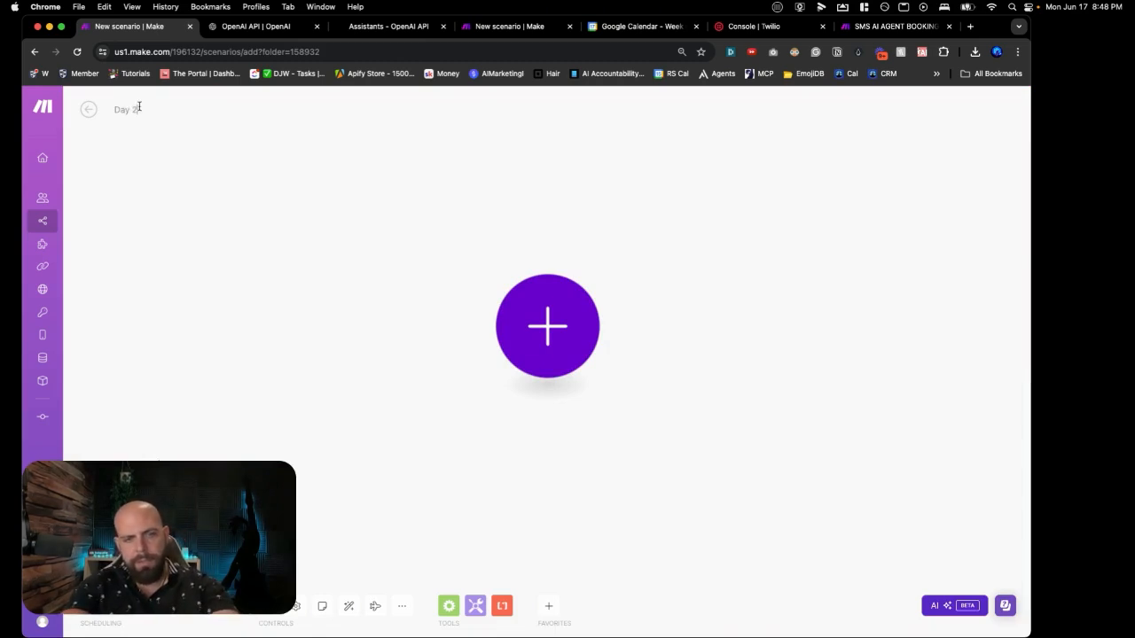
text(b - SMS AI)
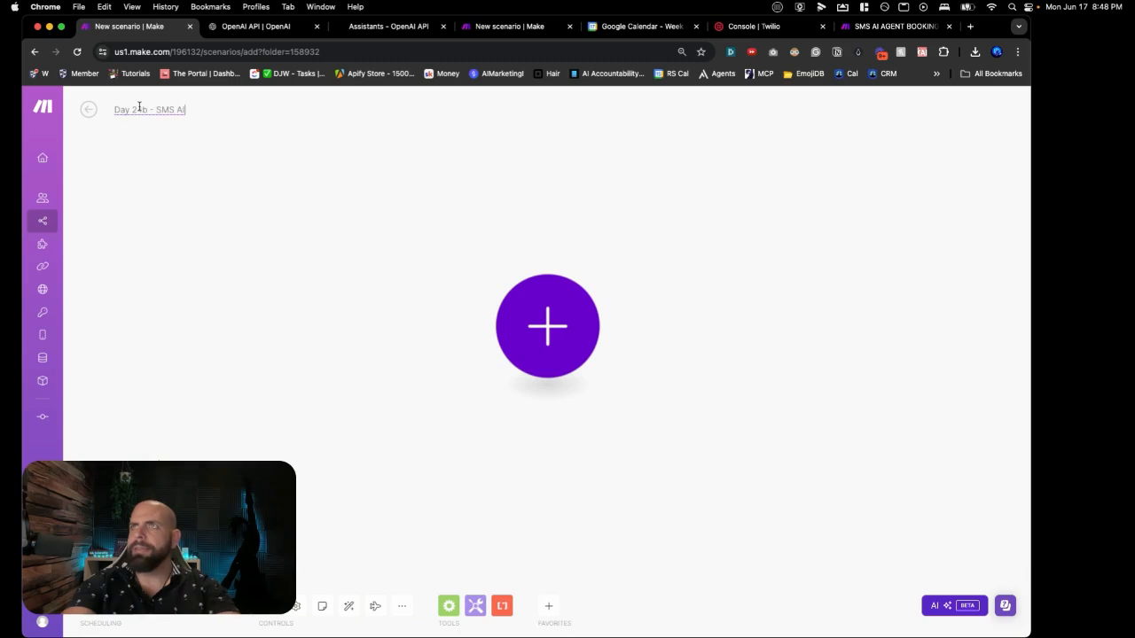
text( Booking Agent)
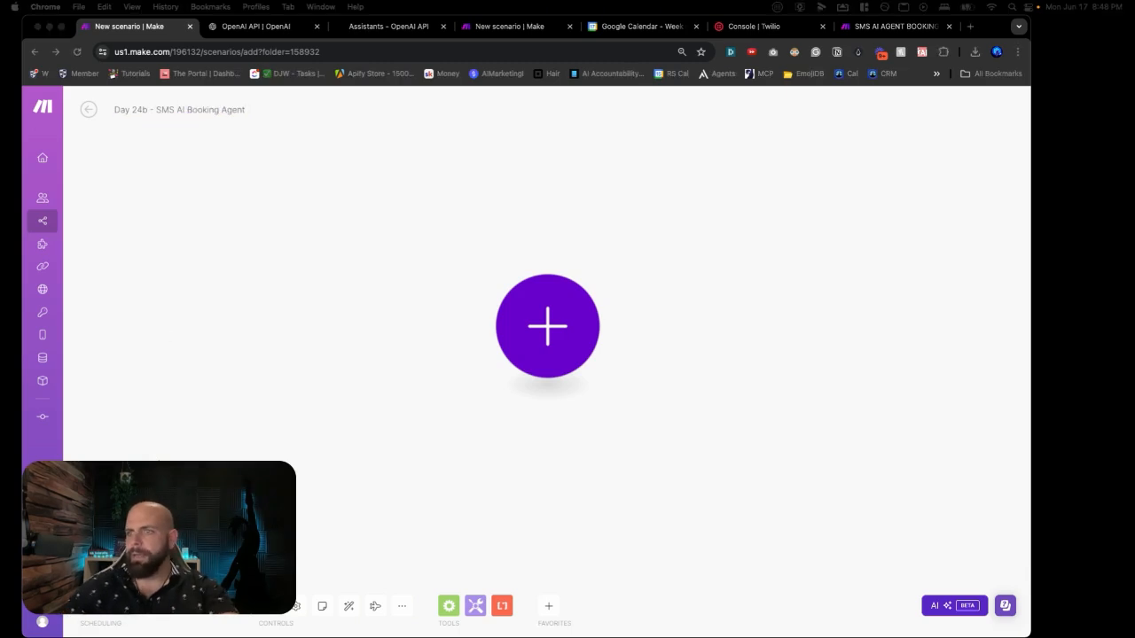
click(269, 612)
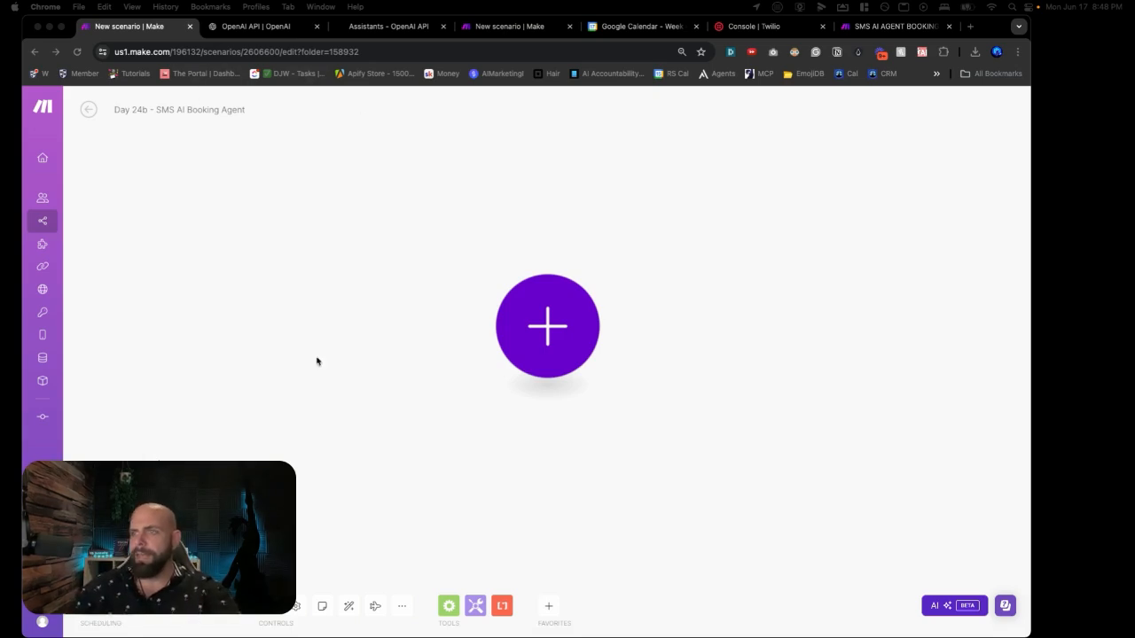
Step: Set a Webhooks Custom webhook as the first module and start a new webhook
click(528, 343)
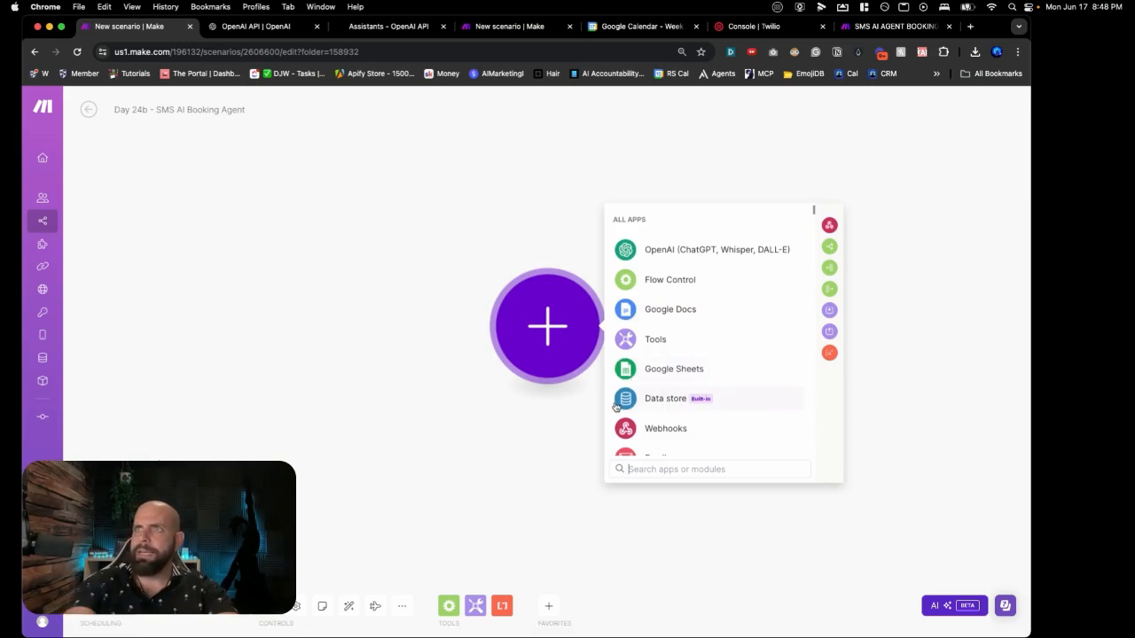
click(646, 428)
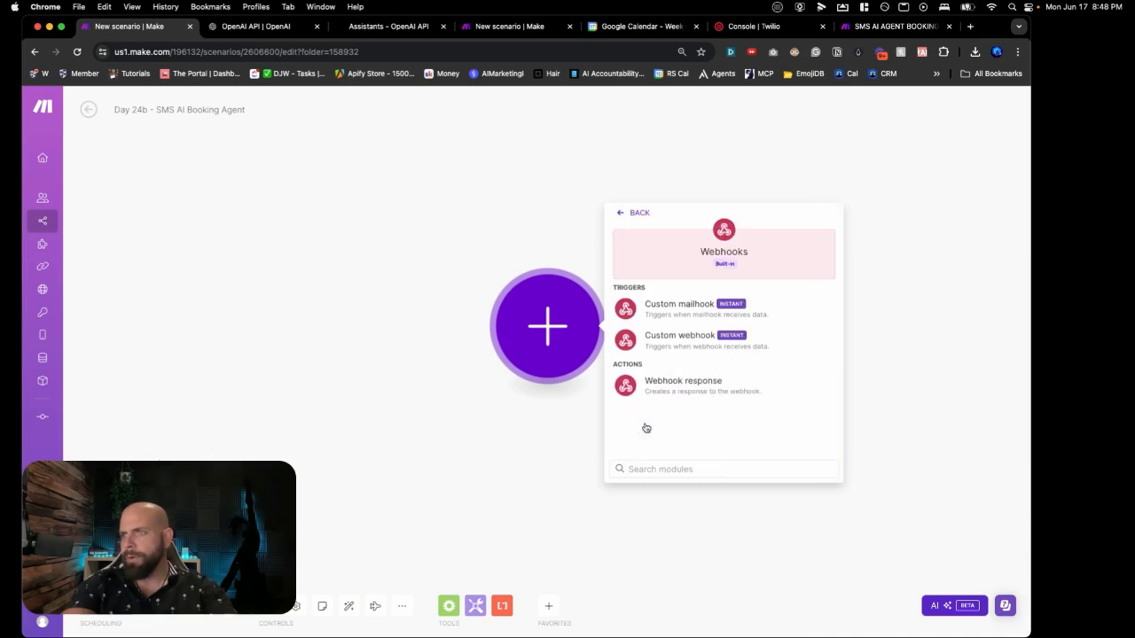
click(660, 347)
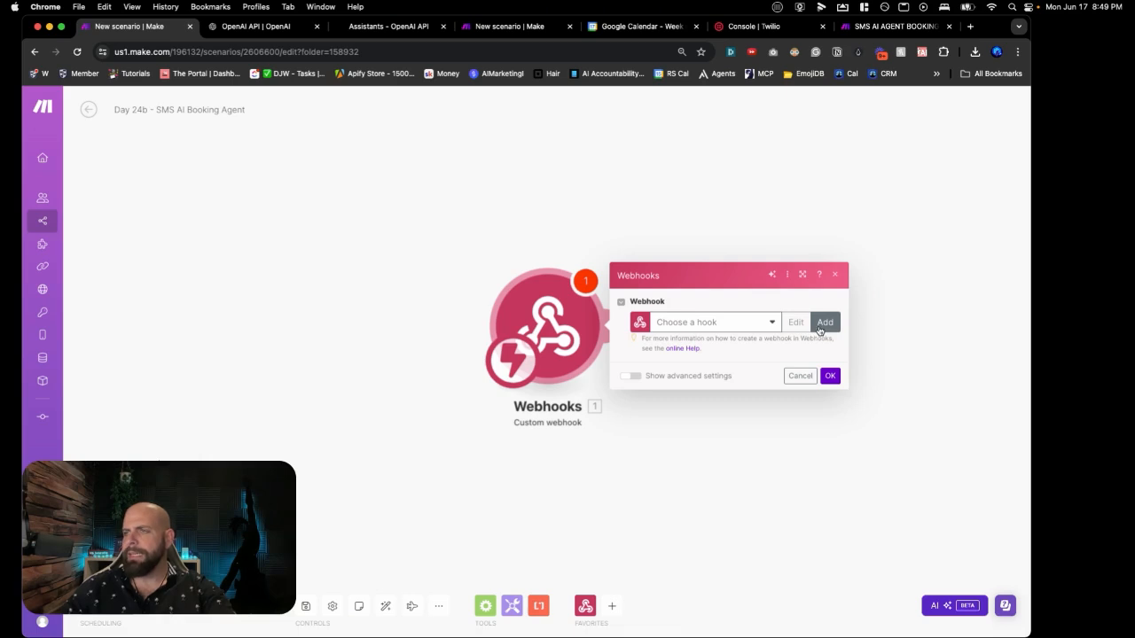
click(824, 324)
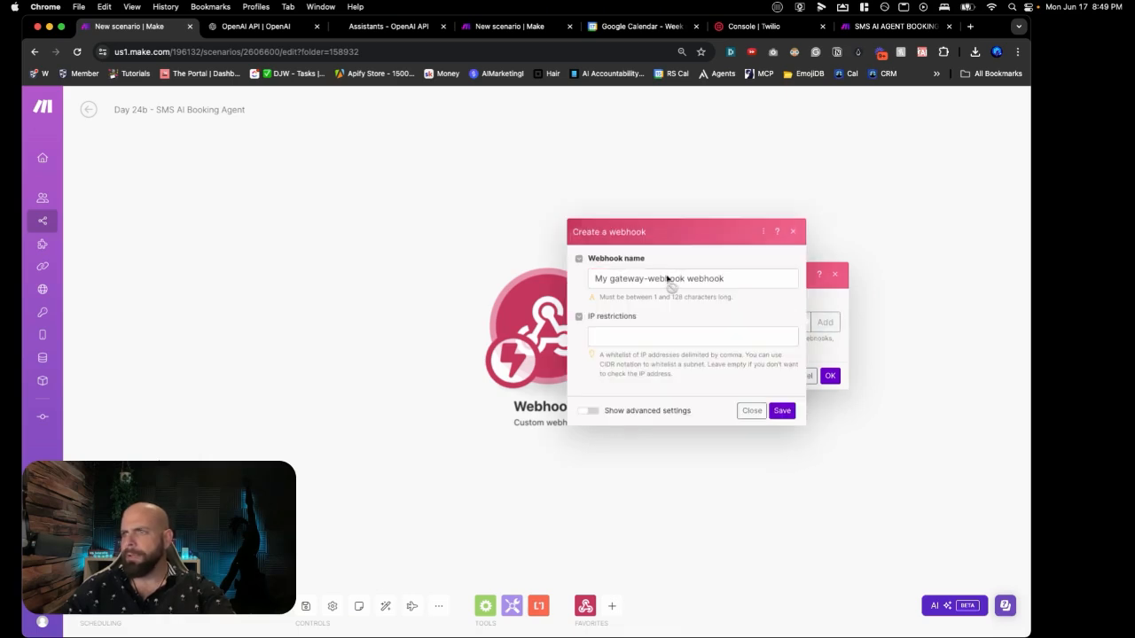
Step: Name the webhook 'SMS AI AGENT BOOKING', save it, and copy its URL for Twilio
click(666, 280)
key(super+a)
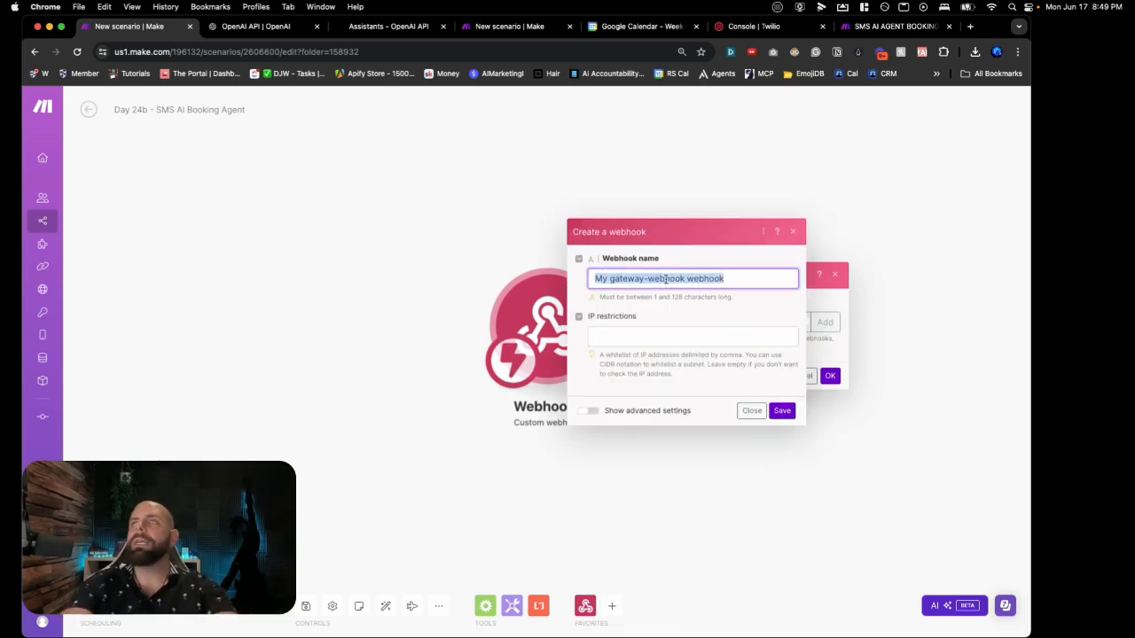
text(SMS AI)
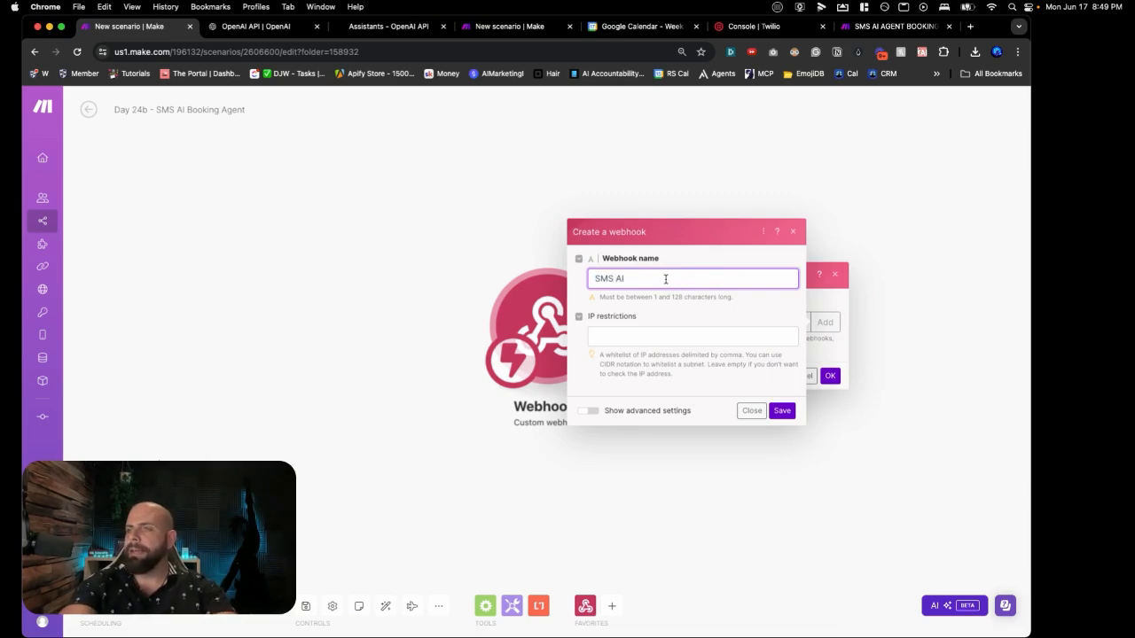
text( AGENT BOOKING)
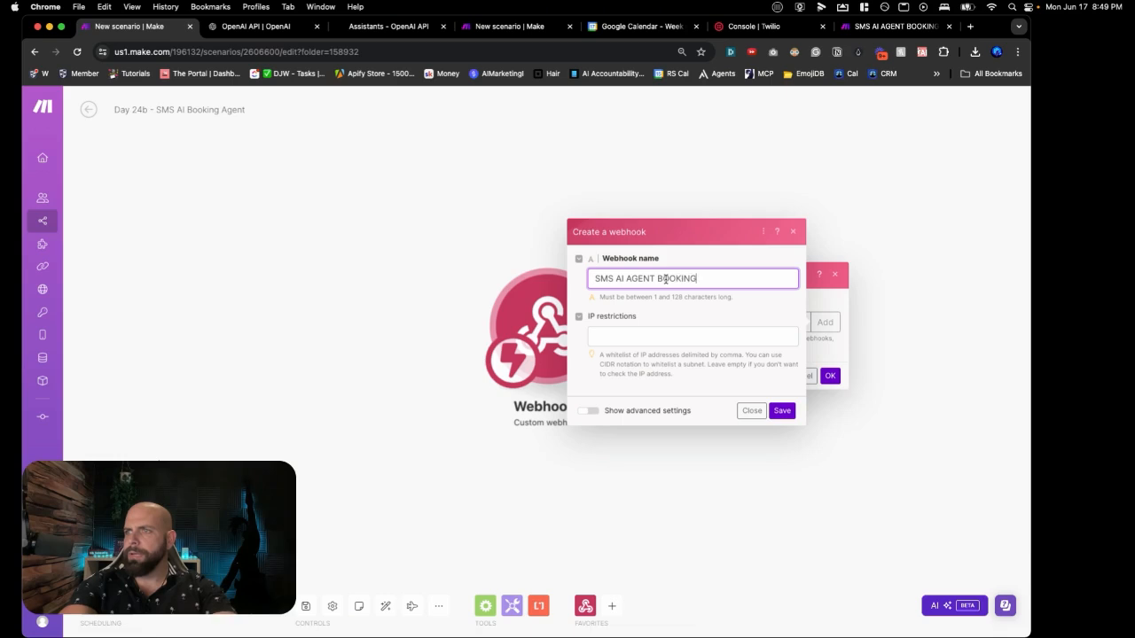
click(780, 410)
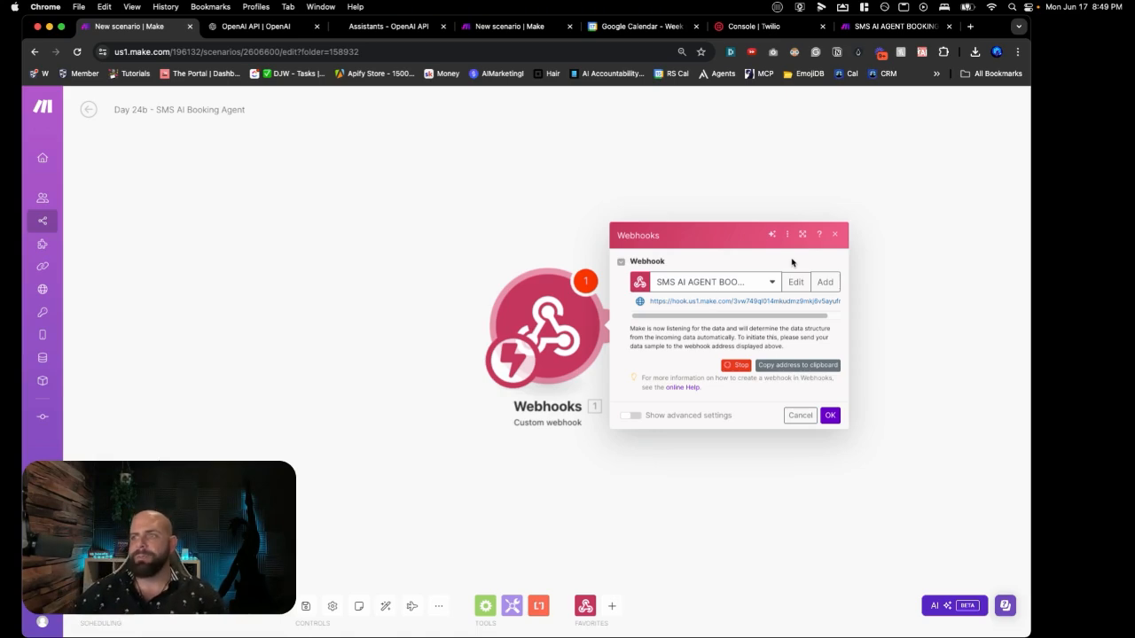
triple_click(771, 302)
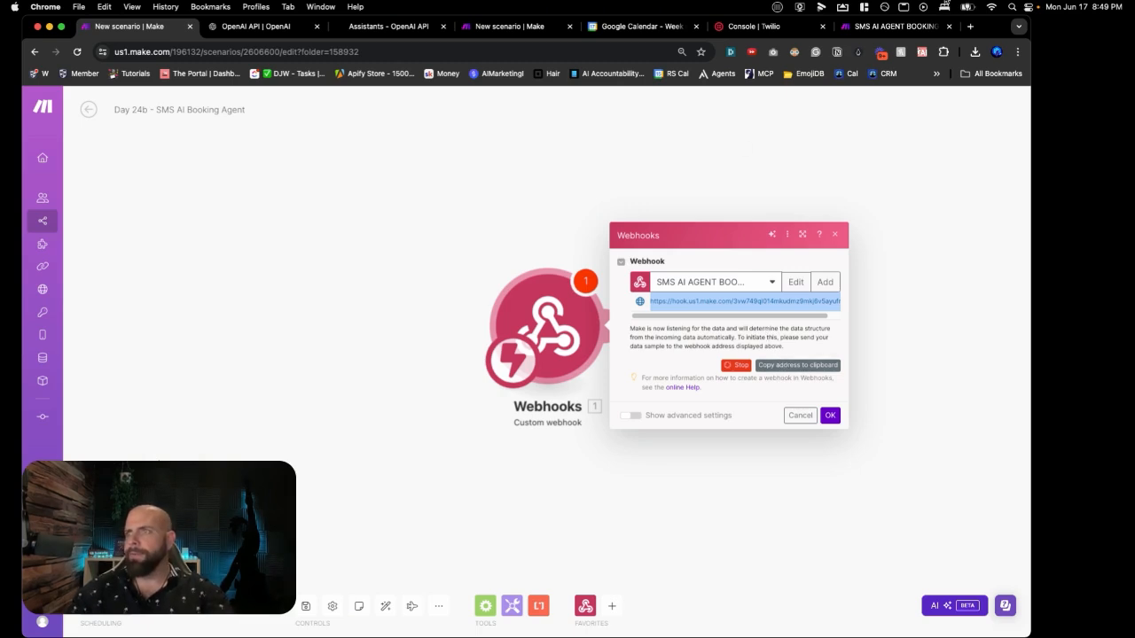
click(745, 26)
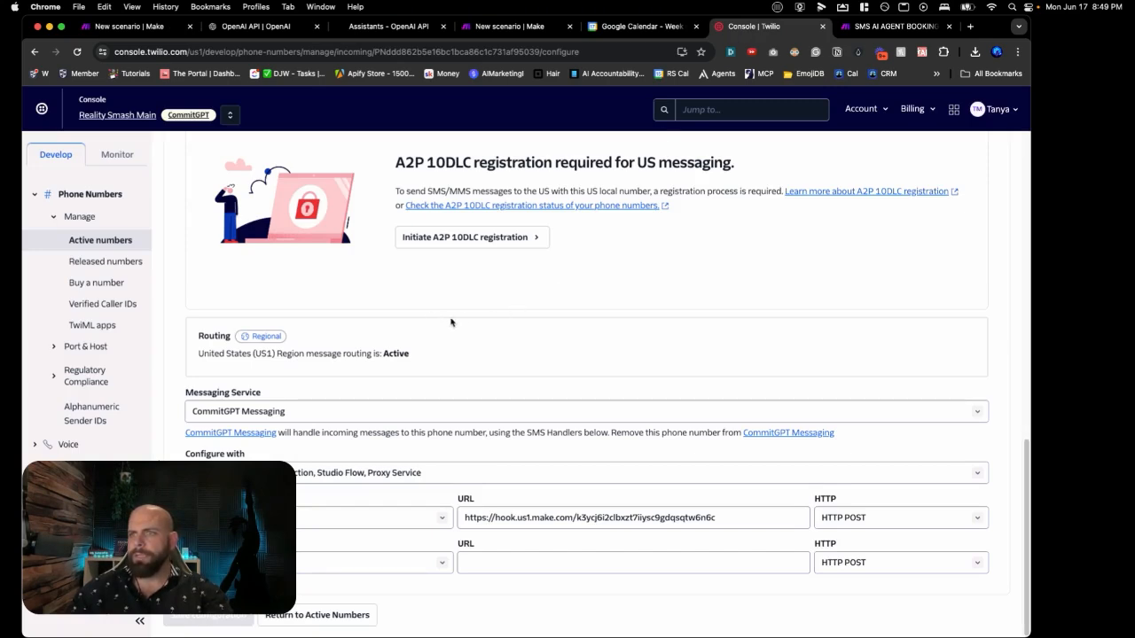
Step: Replace the Twilio number's incoming-message webhook with the new Make hook URL and save the configuration
scroll(452, 319, up, 1)
scroll(452, 318, down, 1)
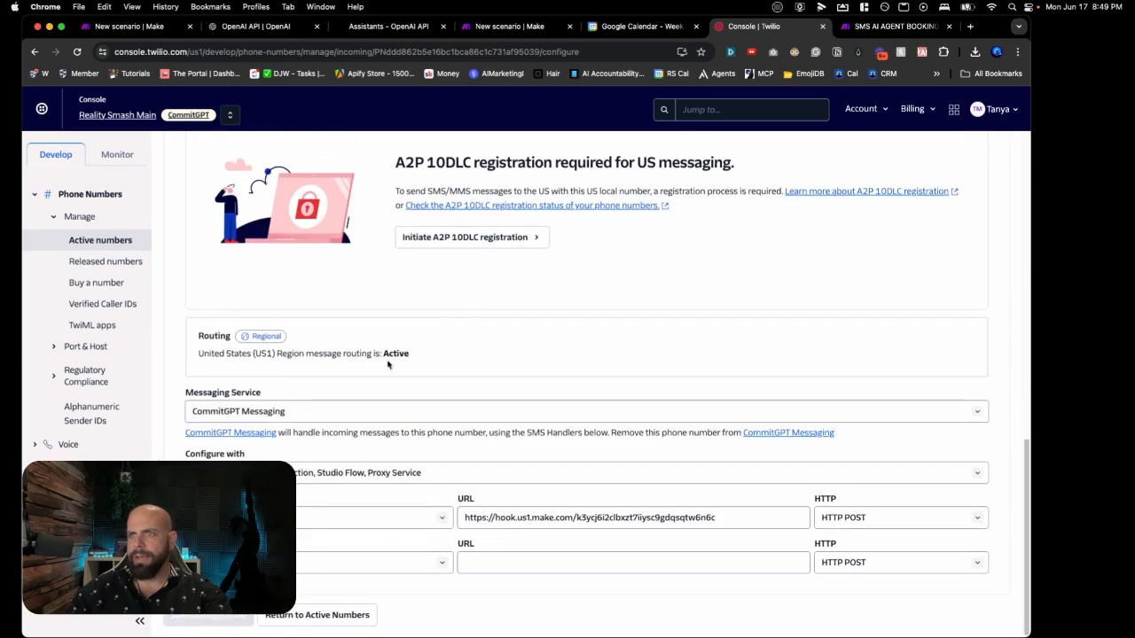
scroll(374, 374, up, 10)
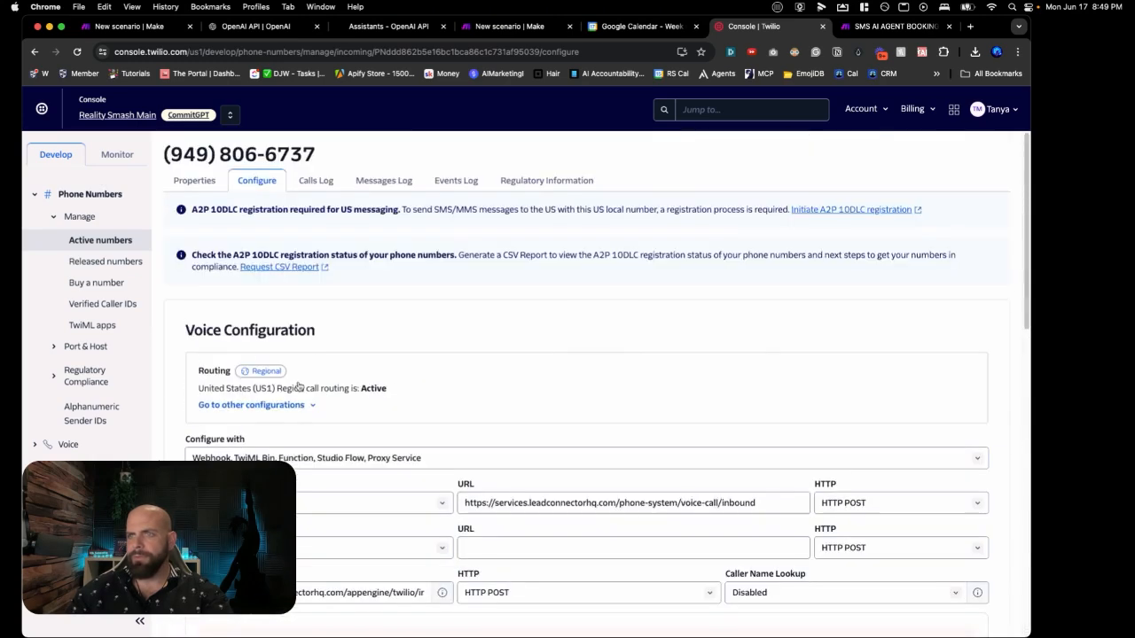
scroll(299, 387, down, 10)
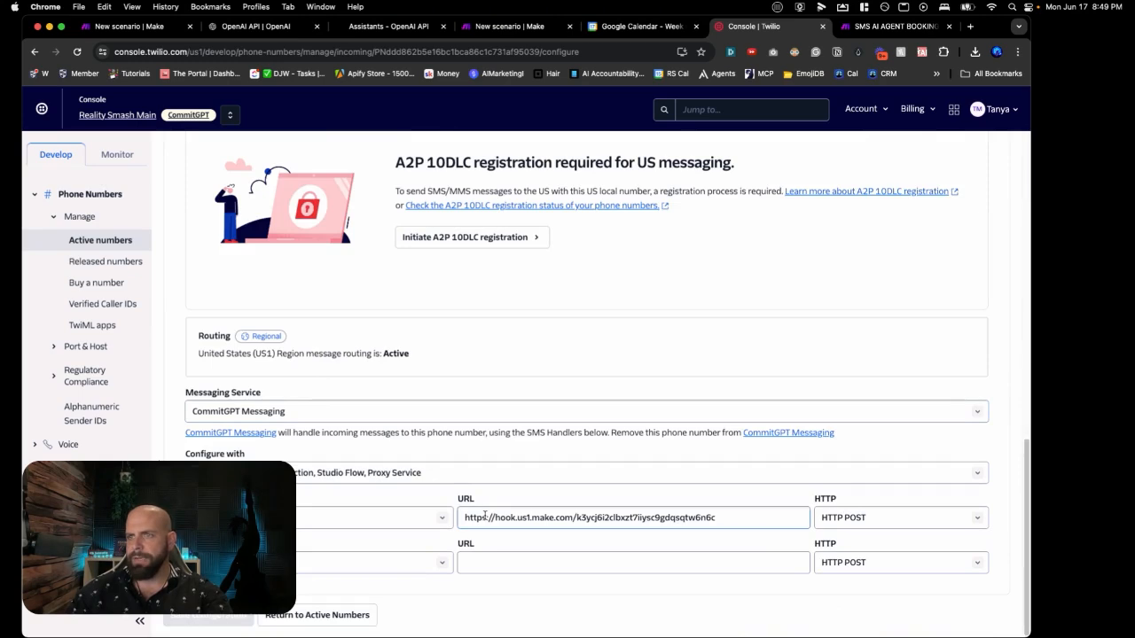
click(514, 517)
triple_click(514, 517)
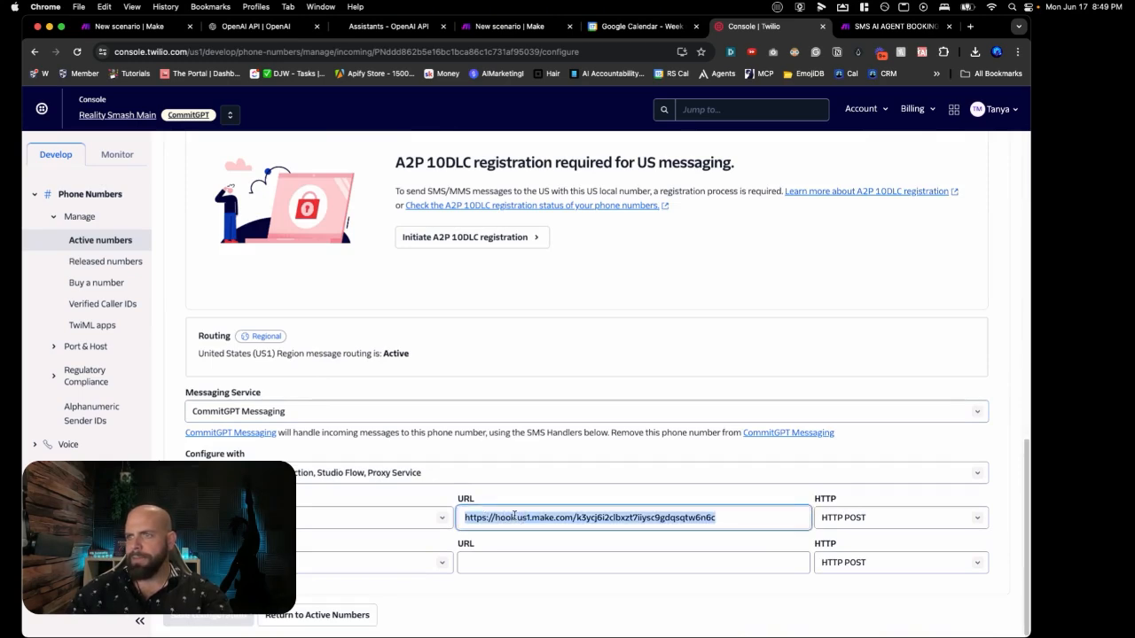
key(BackSpace)
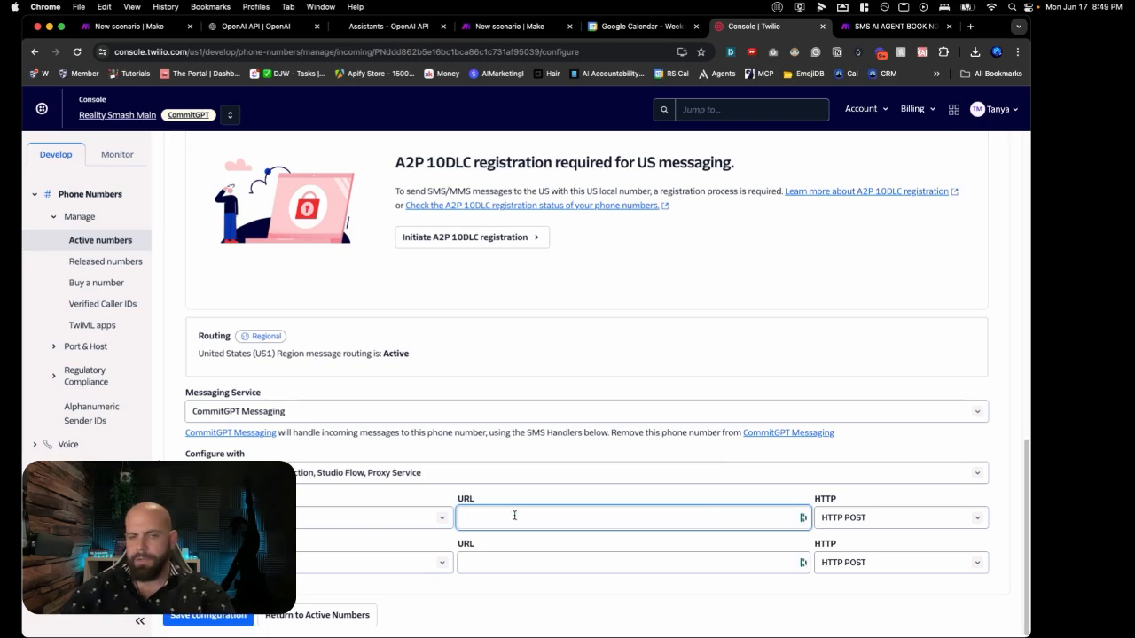
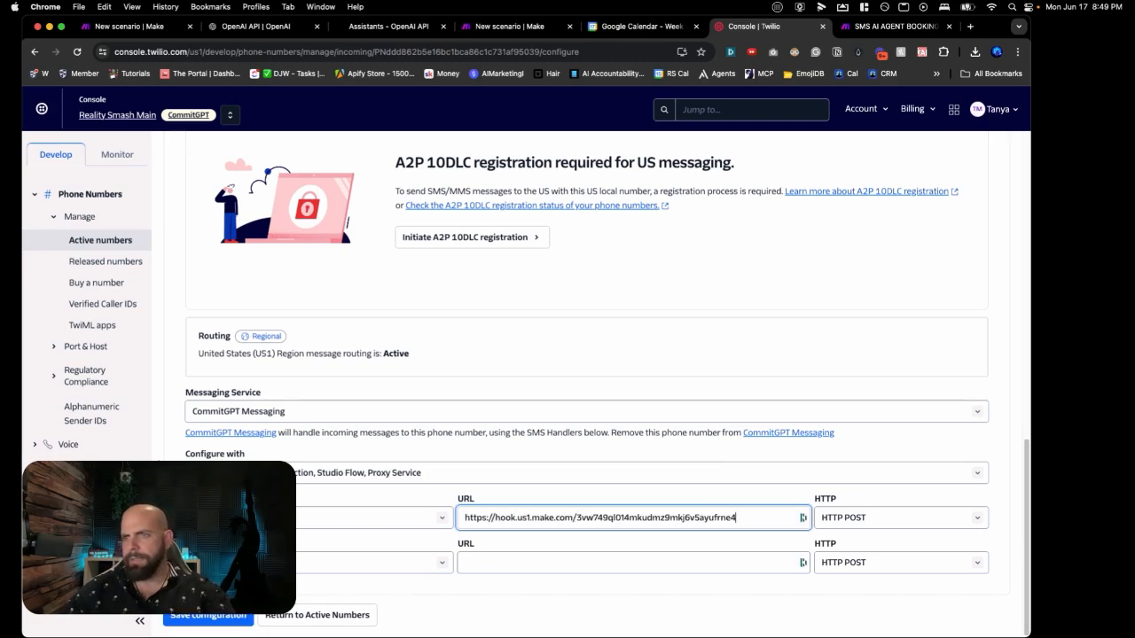
click(232, 618)
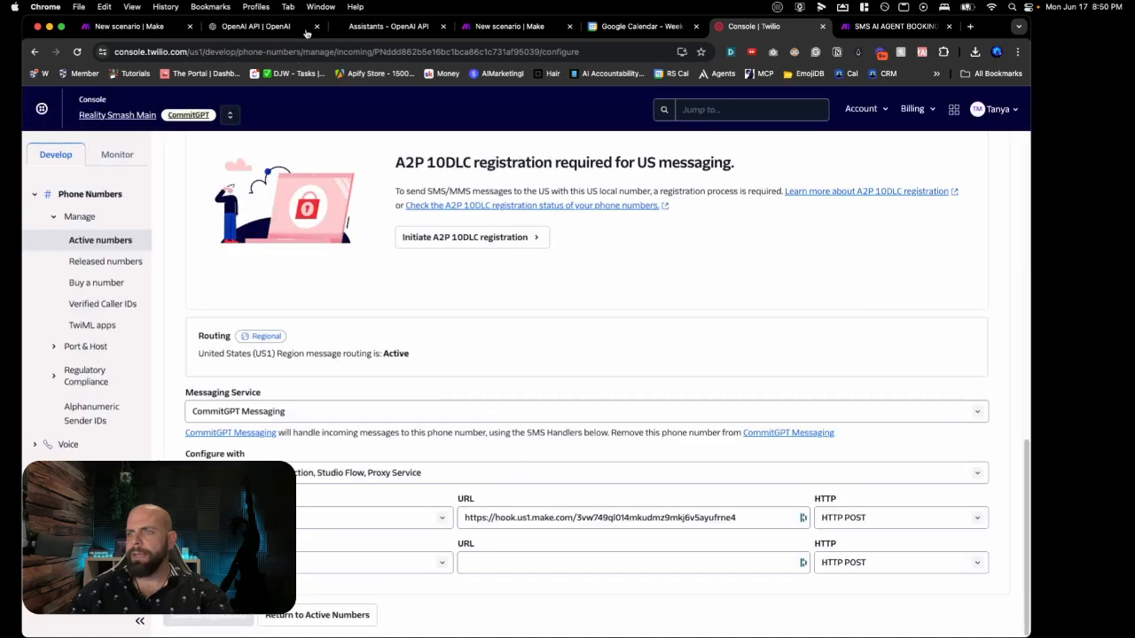
click(480, 30)
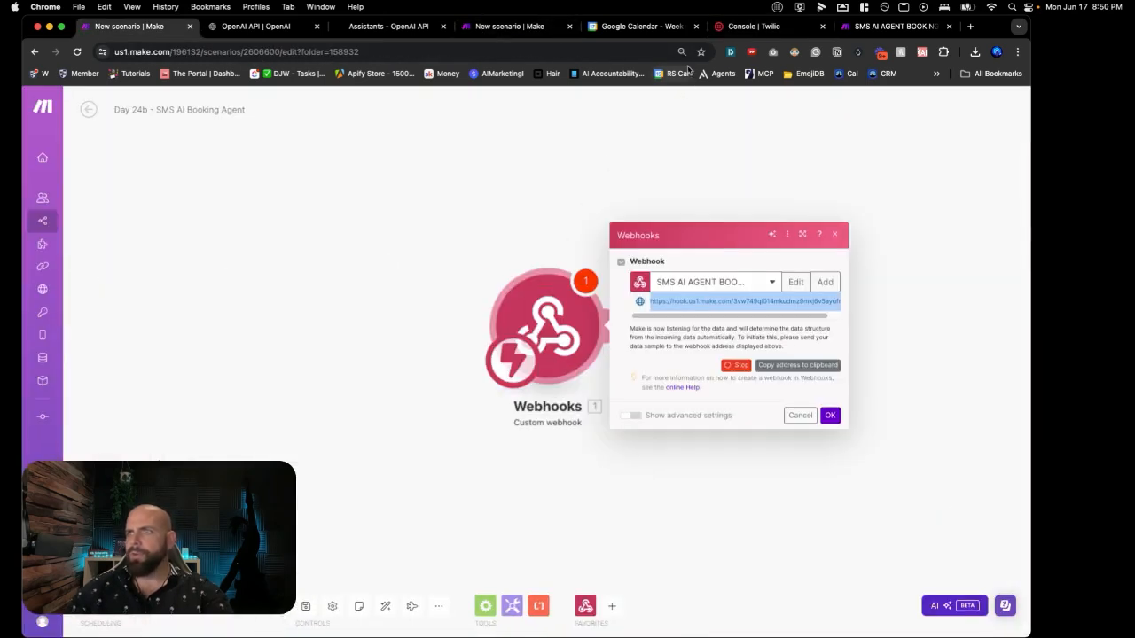
Step: Save the Day 24a scenario and run it once, then go back to Day 24b
click(510, 29)
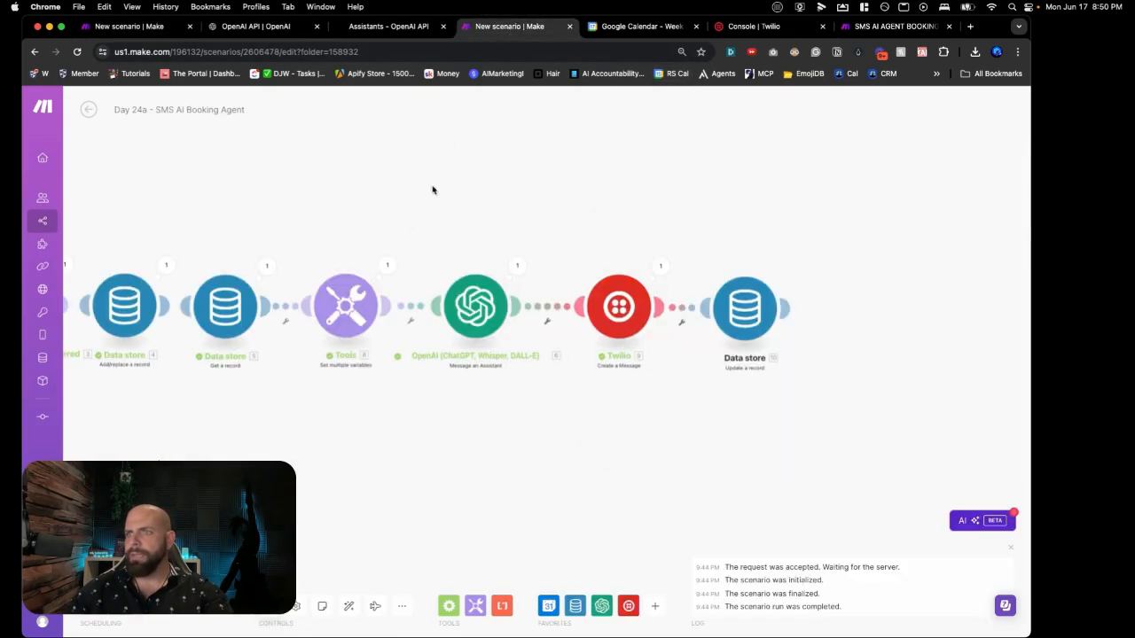
drag(102, 532, 372, 498)
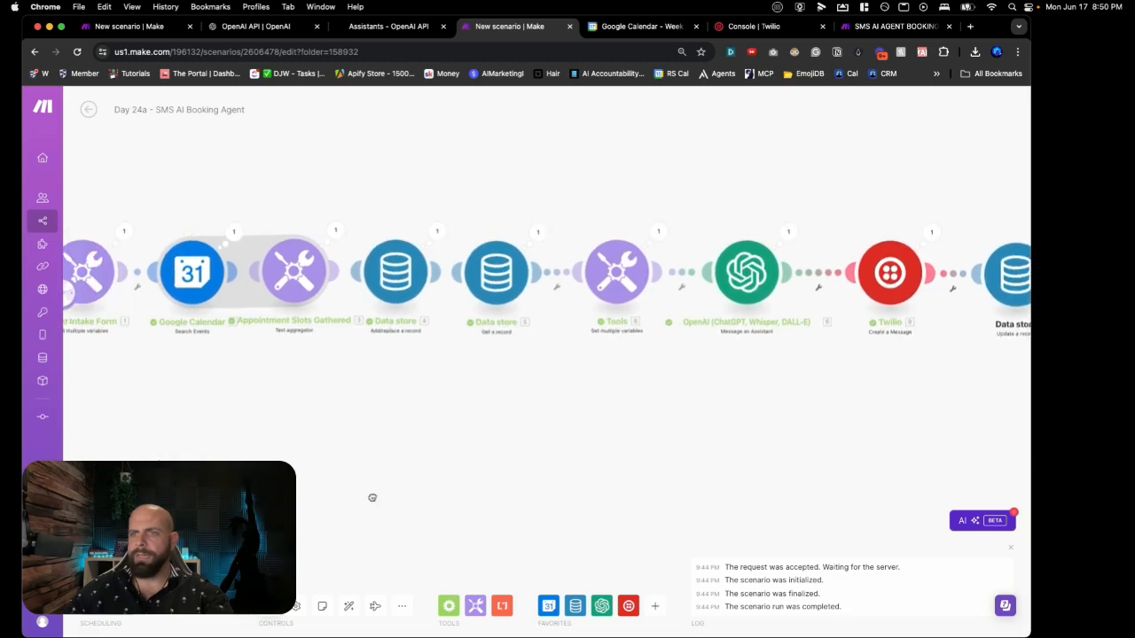
key(super+s)
drag(142, 532, 151, 540)
key(super+s)
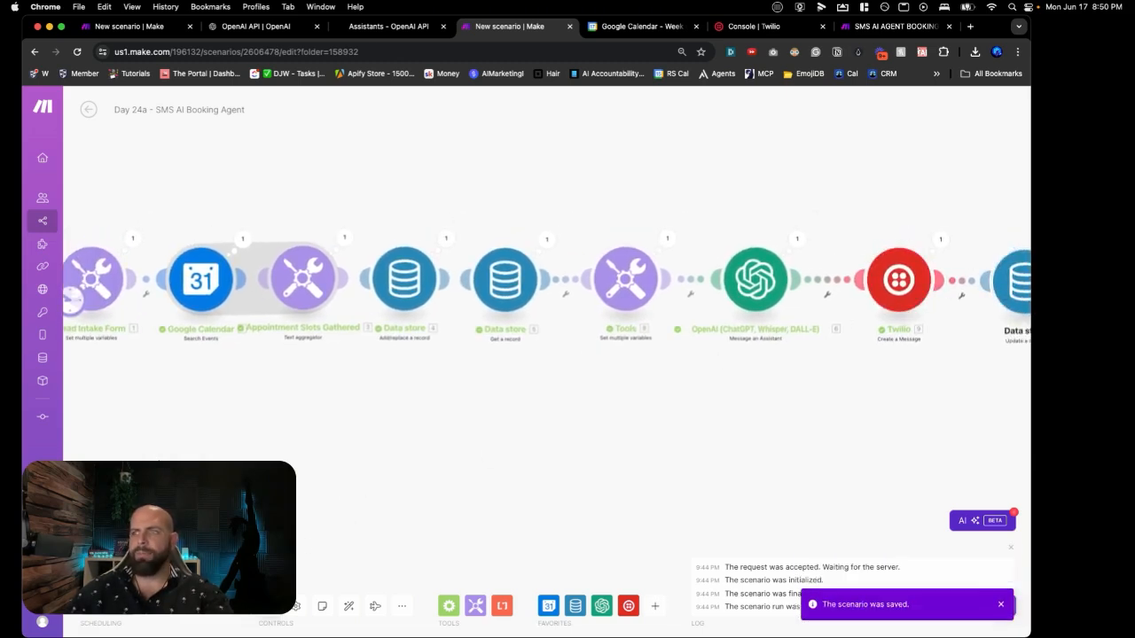
click(114, 568)
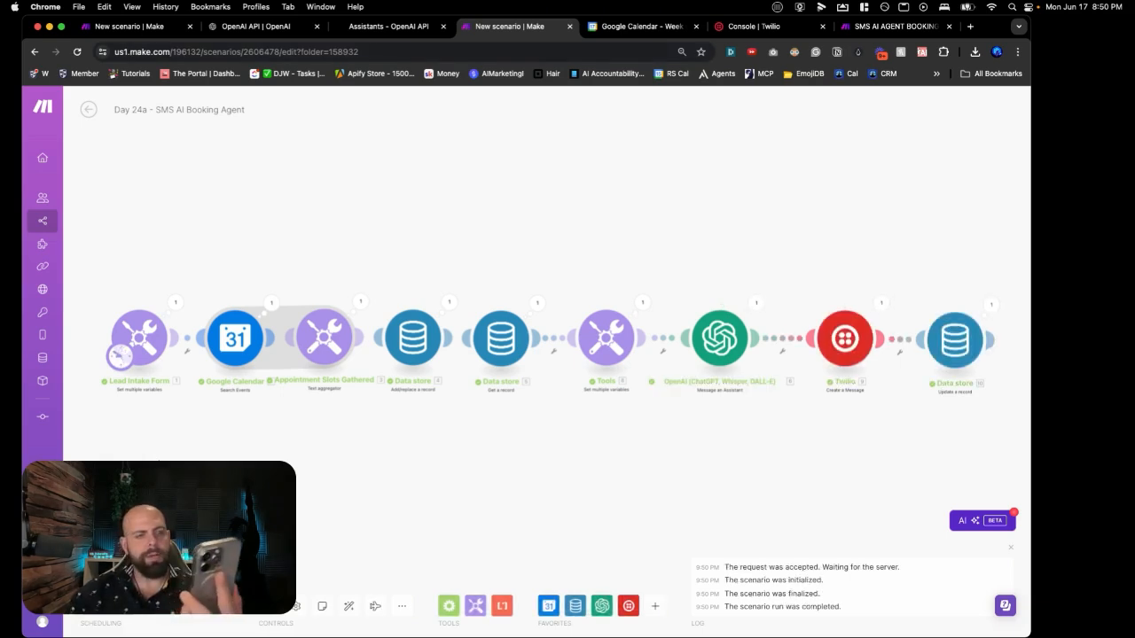
click(154, 29)
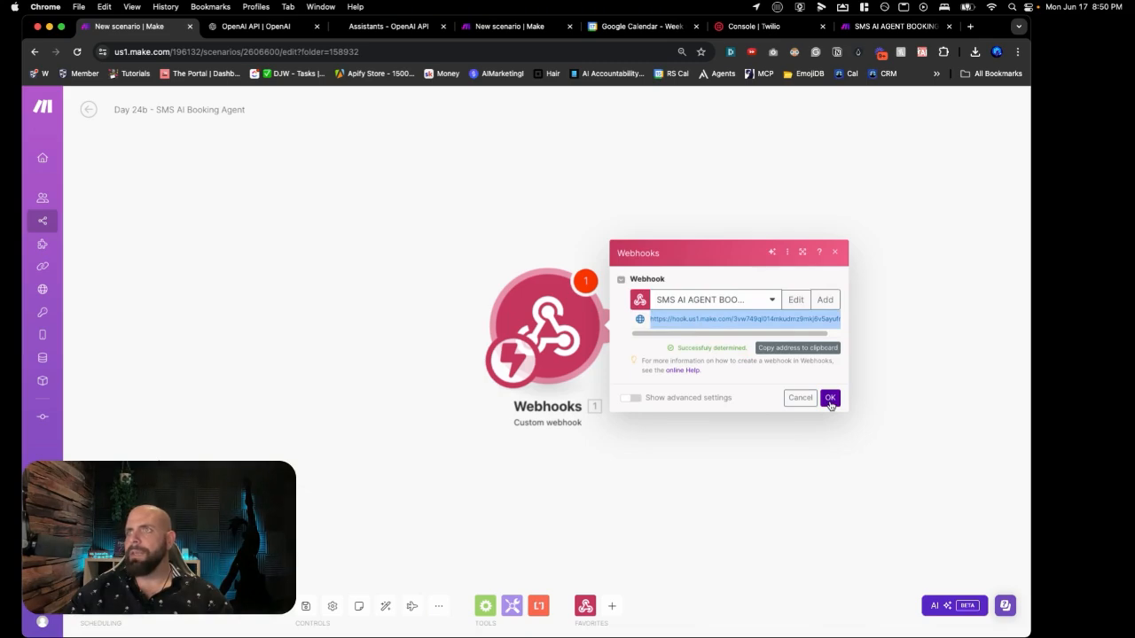
Step: Confirm the custom webhook and add a Webhook response module with status 204 after it
click(830, 398)
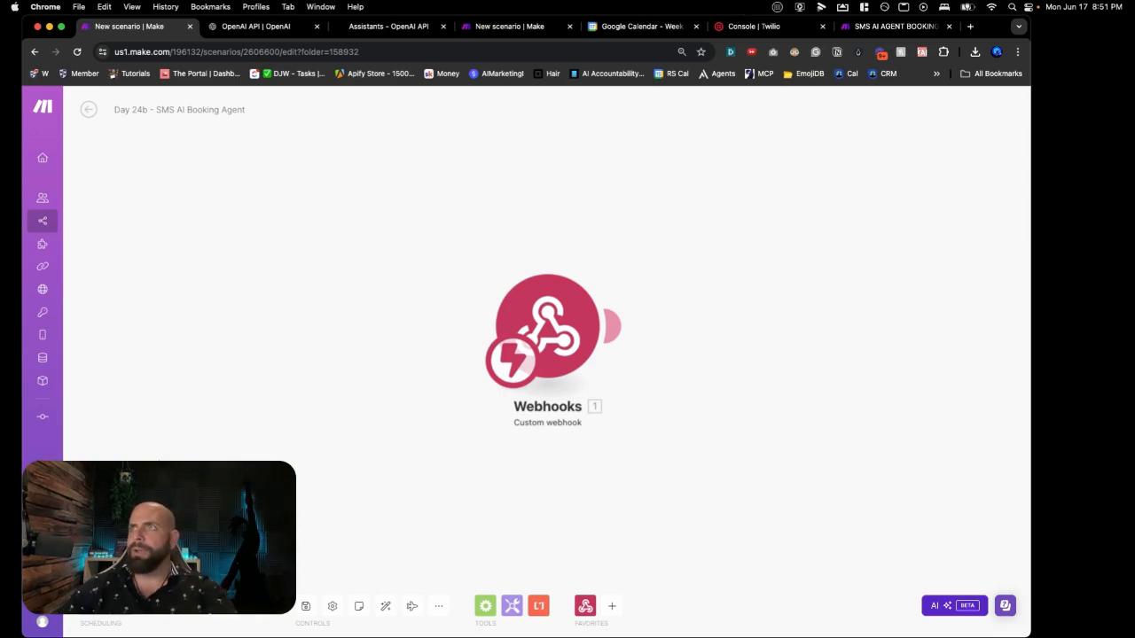
drag(749, 321, 535, 266)
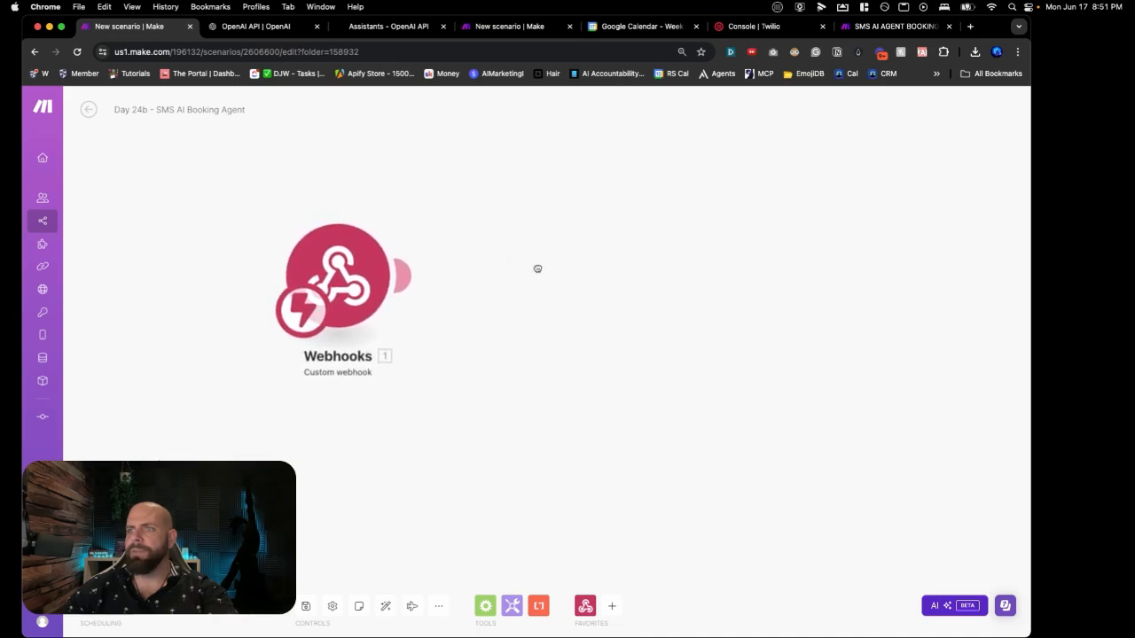
click(539, 276)
click(678, 257)
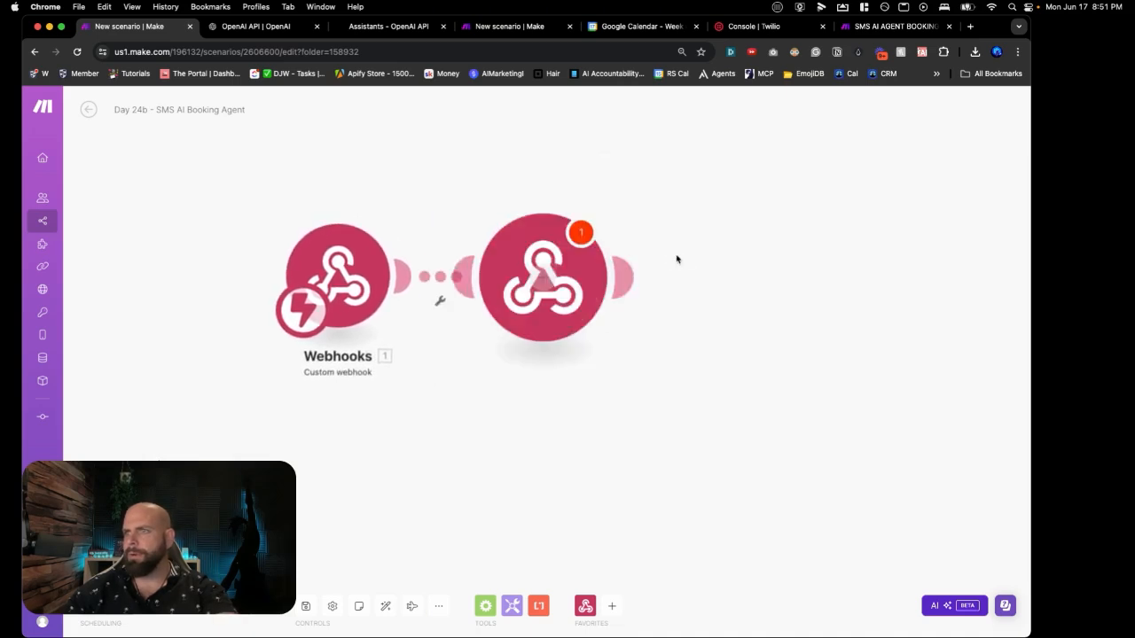
click(665, 256)
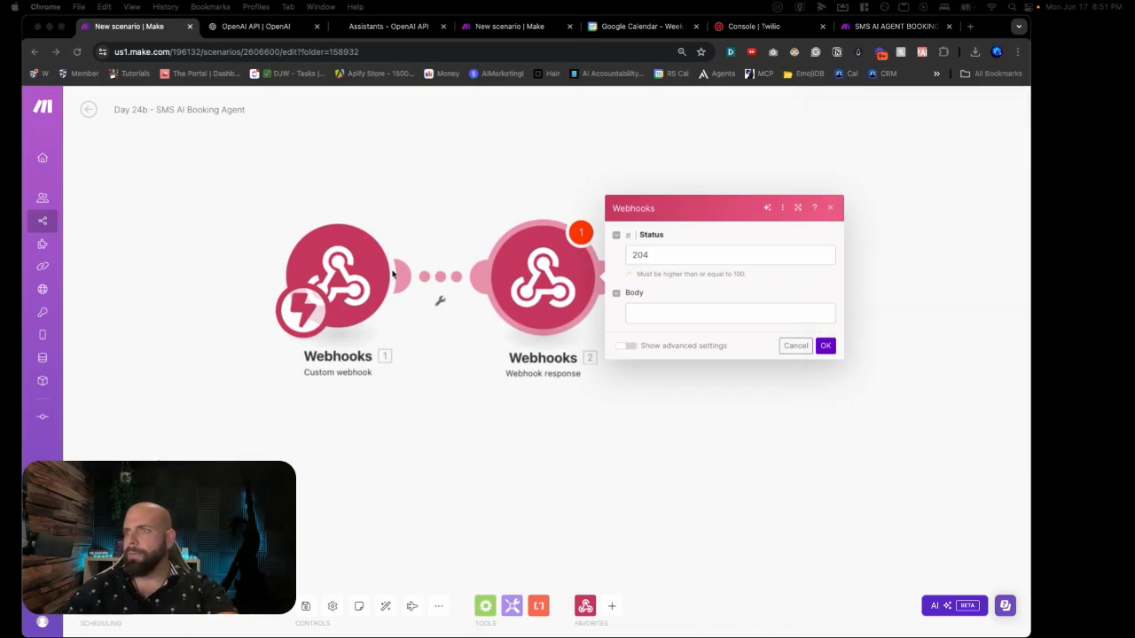
click(824, 346)
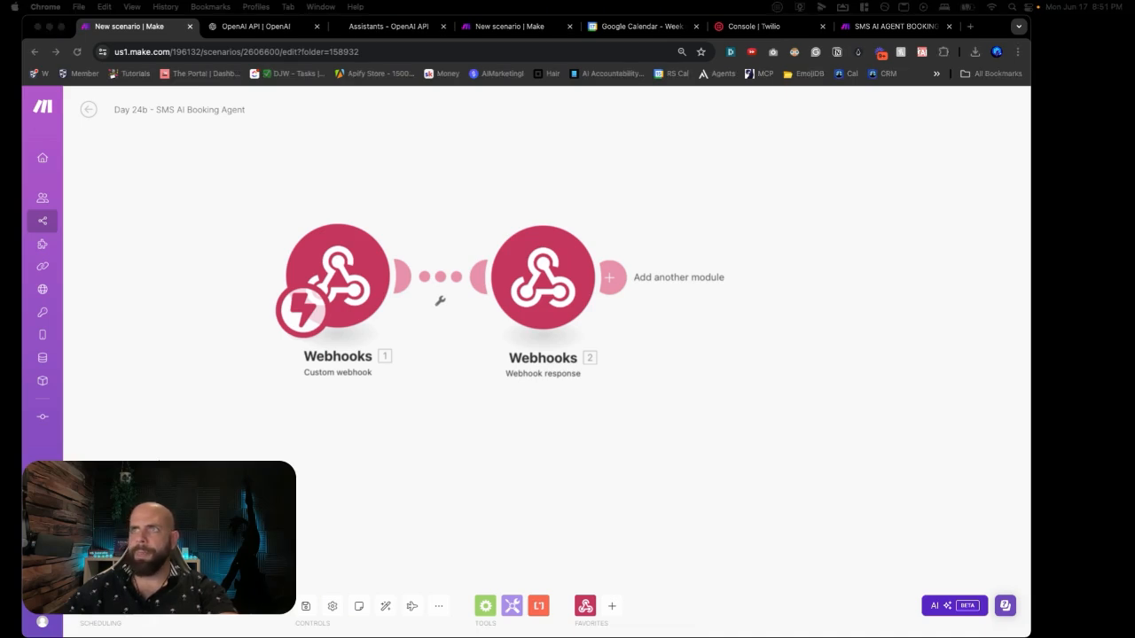
scroll(714, 280, down, 3)
click(561, 237)
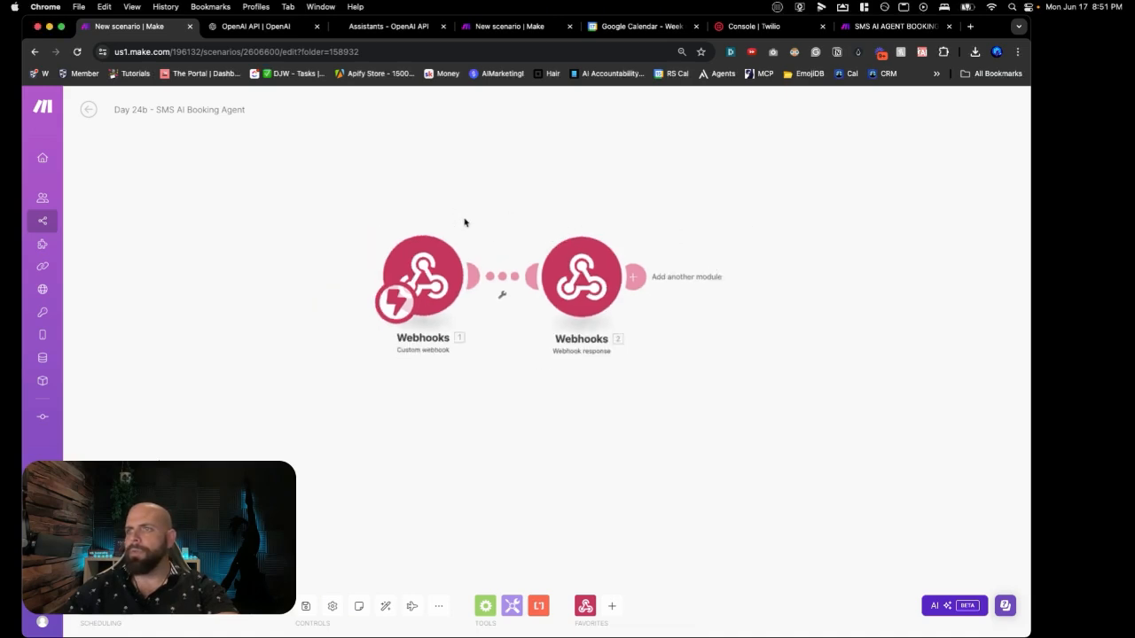
drag(717, 196, 544, 192)
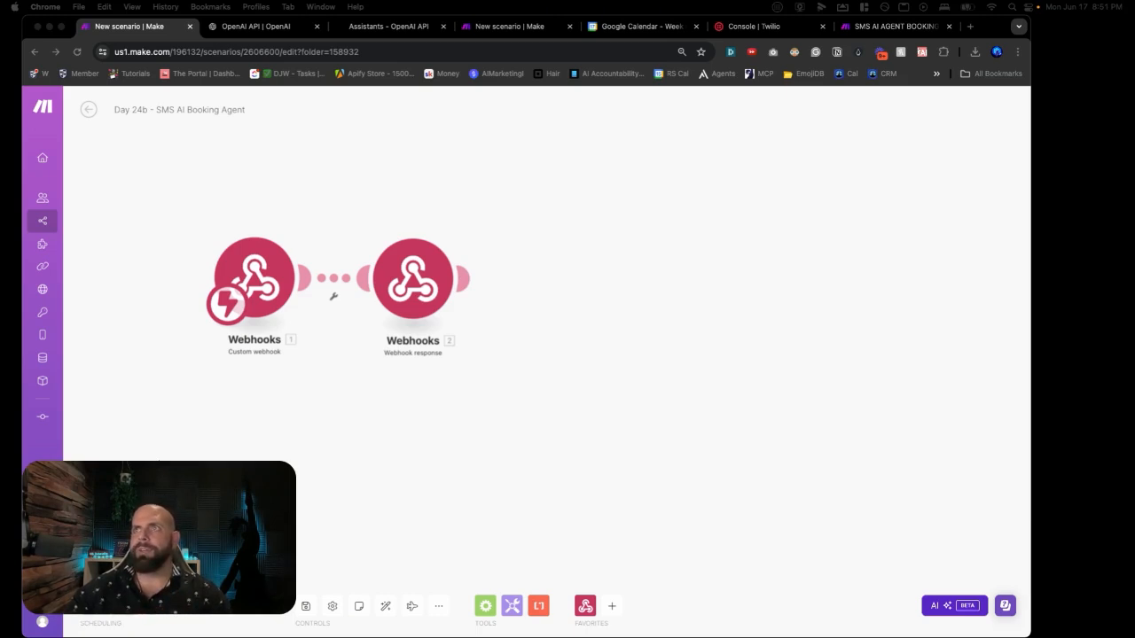
Step: Add a Data store 'Get a record' on SMS AI AGENT BOOKING with 1. From as the key
click(578, 300)
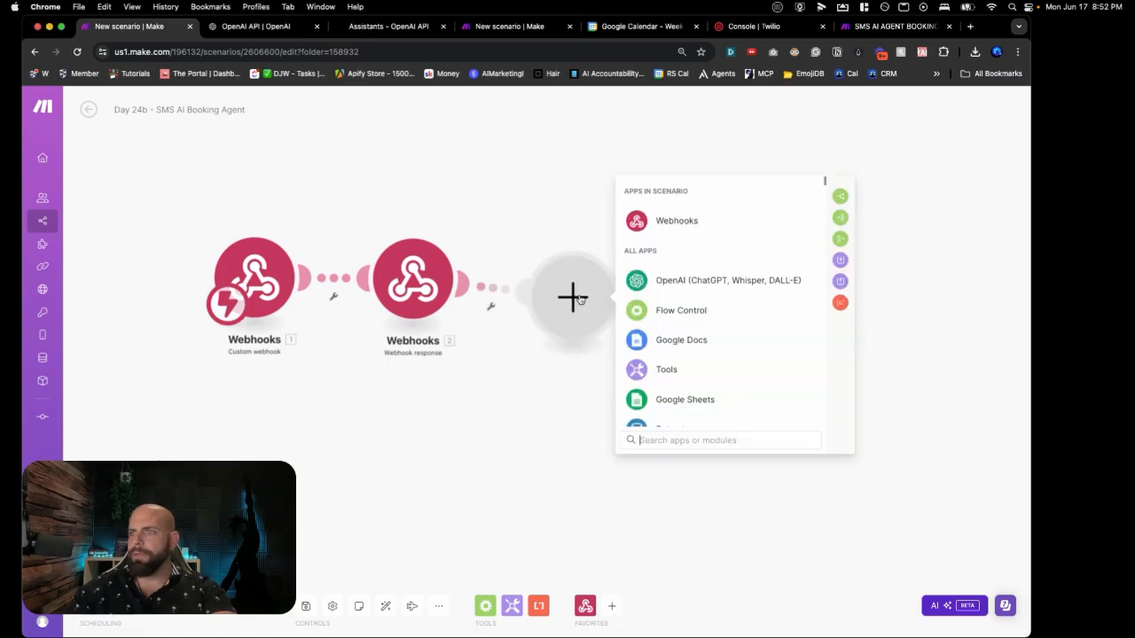
text(data)
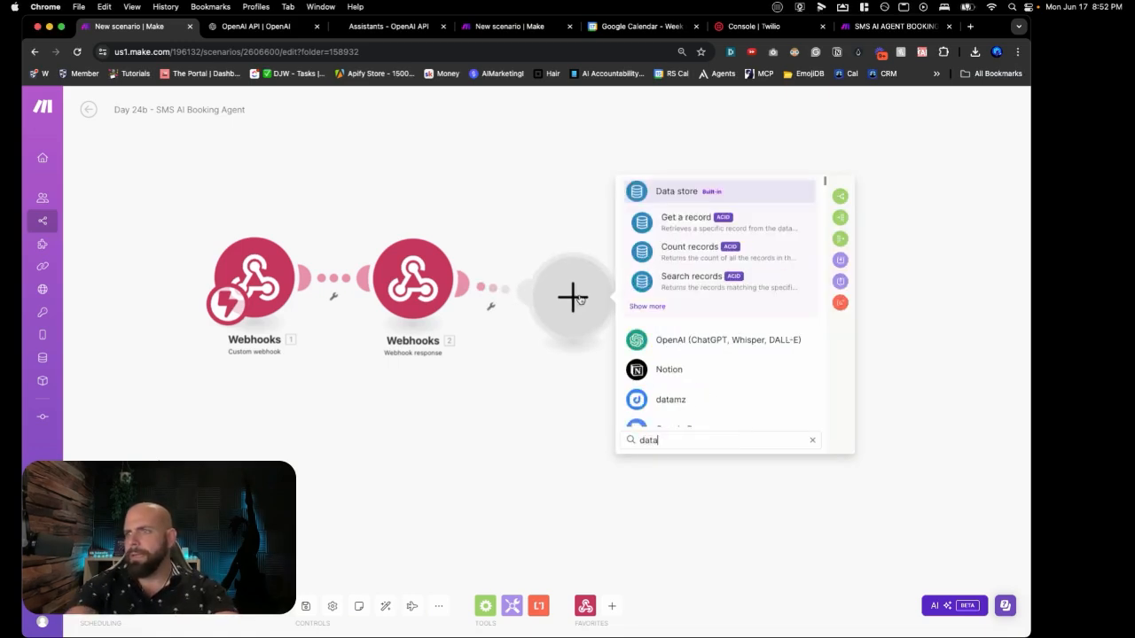
click(681, 219)
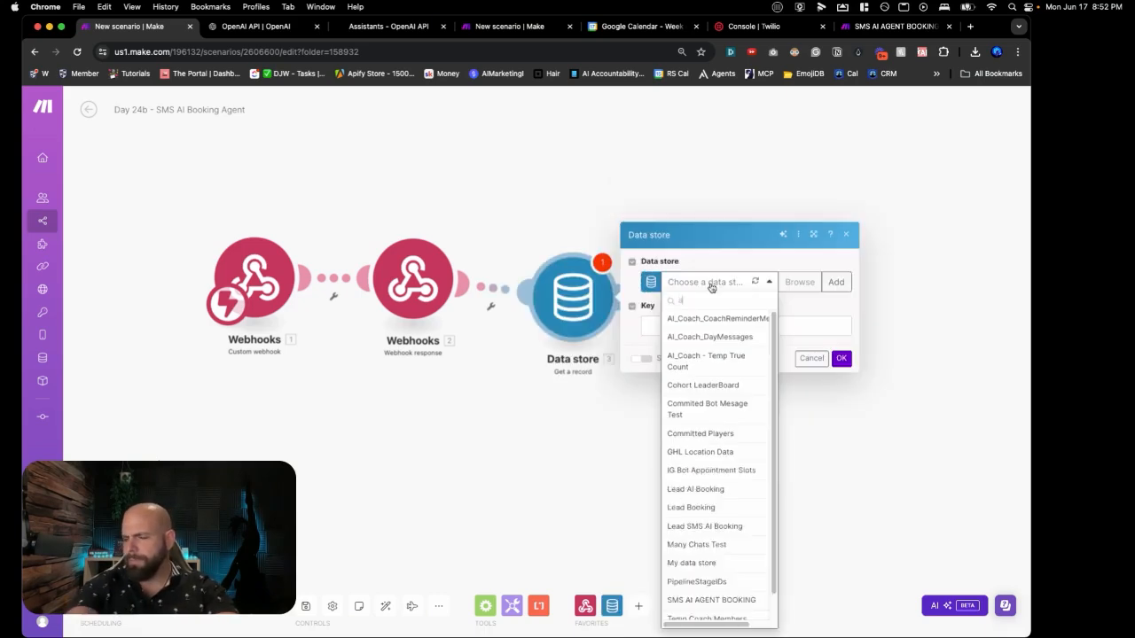
text(ama)
key(BackSpace)
key(BackSpace)
key(BackSpace)
text(sms)
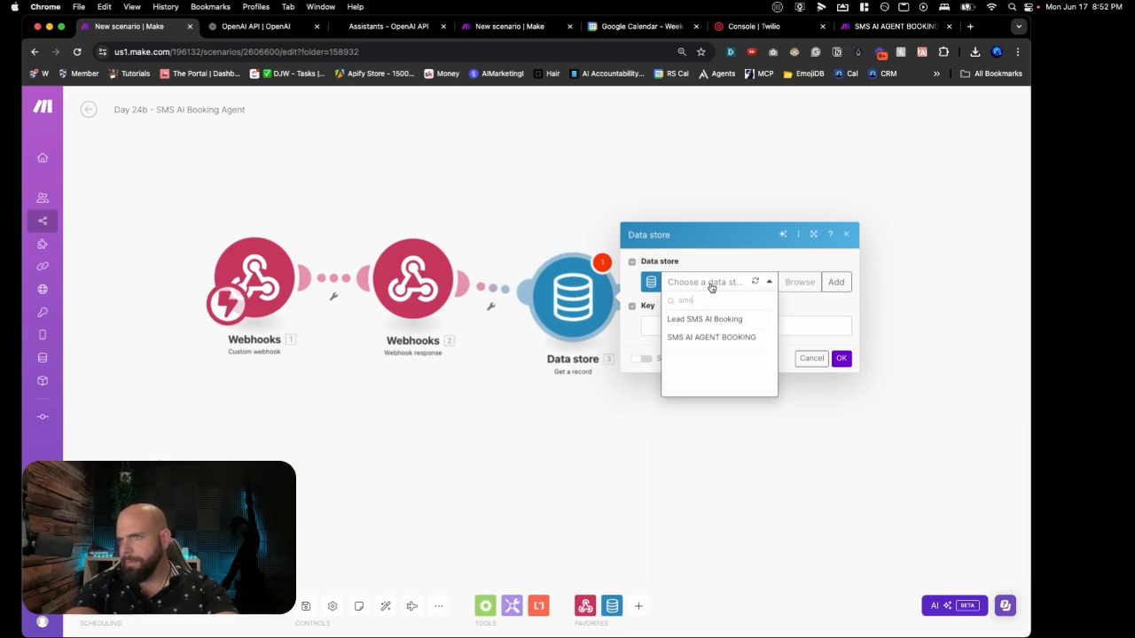
click(708, 339)
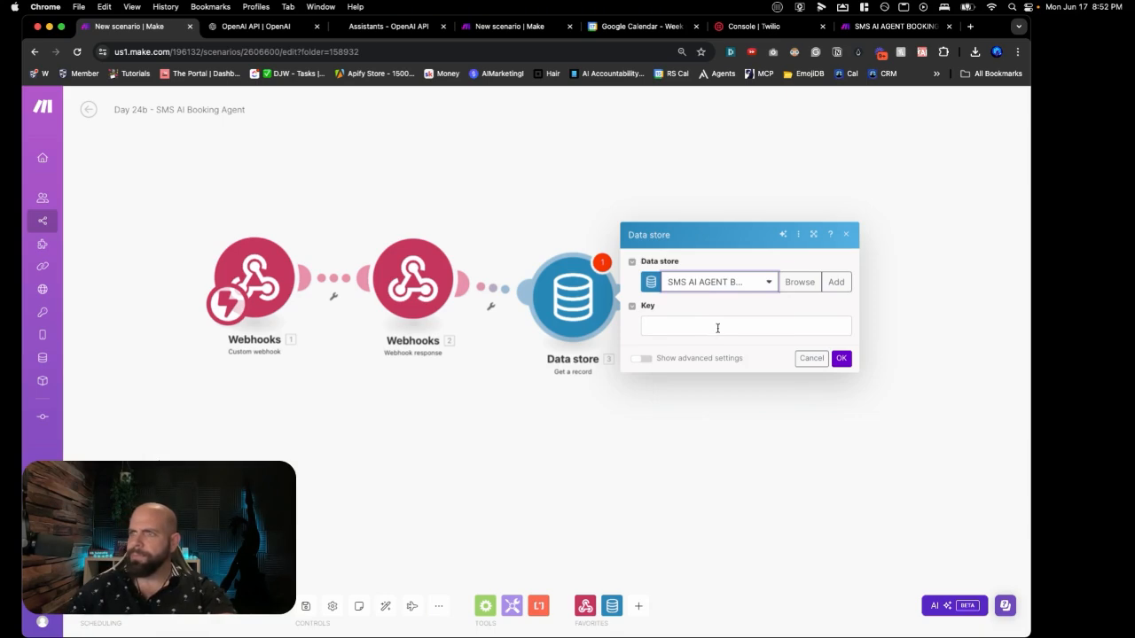
click(717, 327)
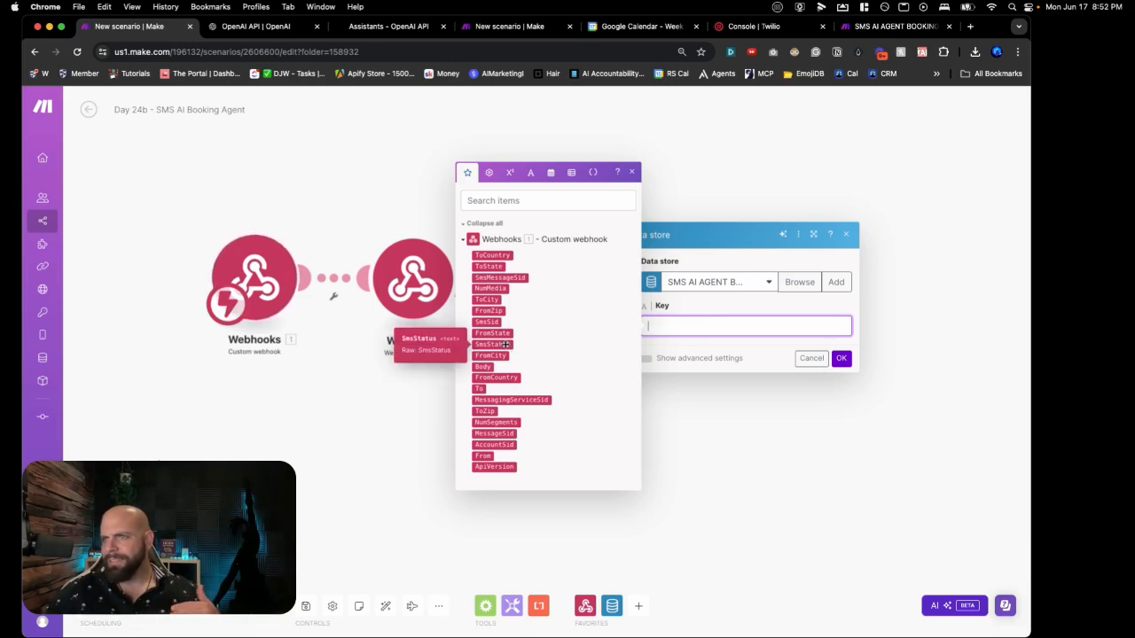
click(486, 455)
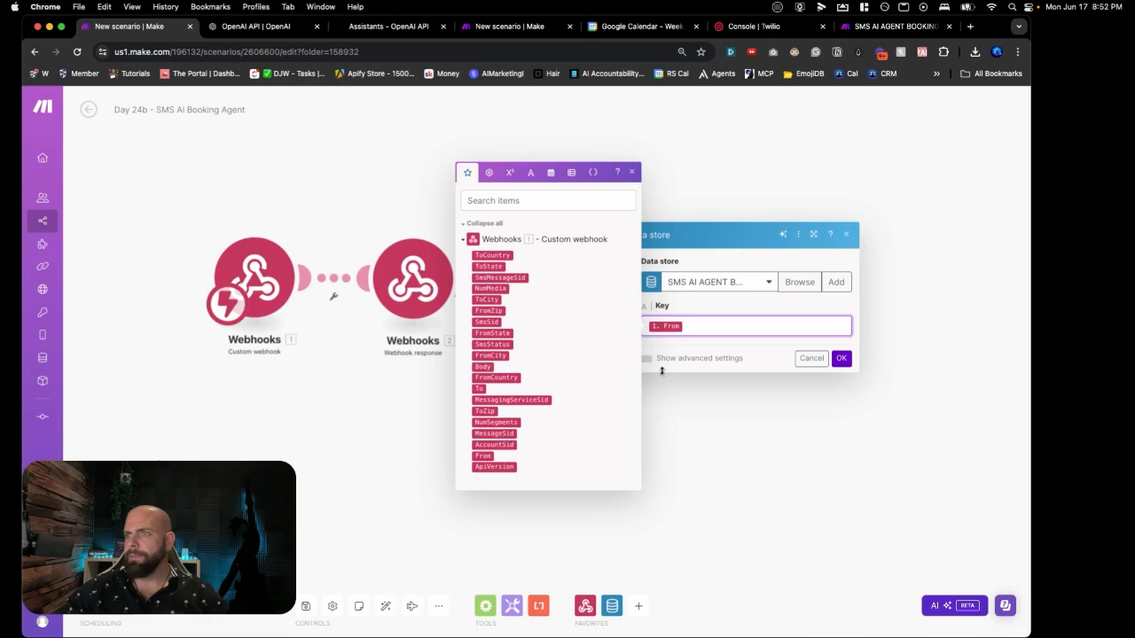
click(840, 359)
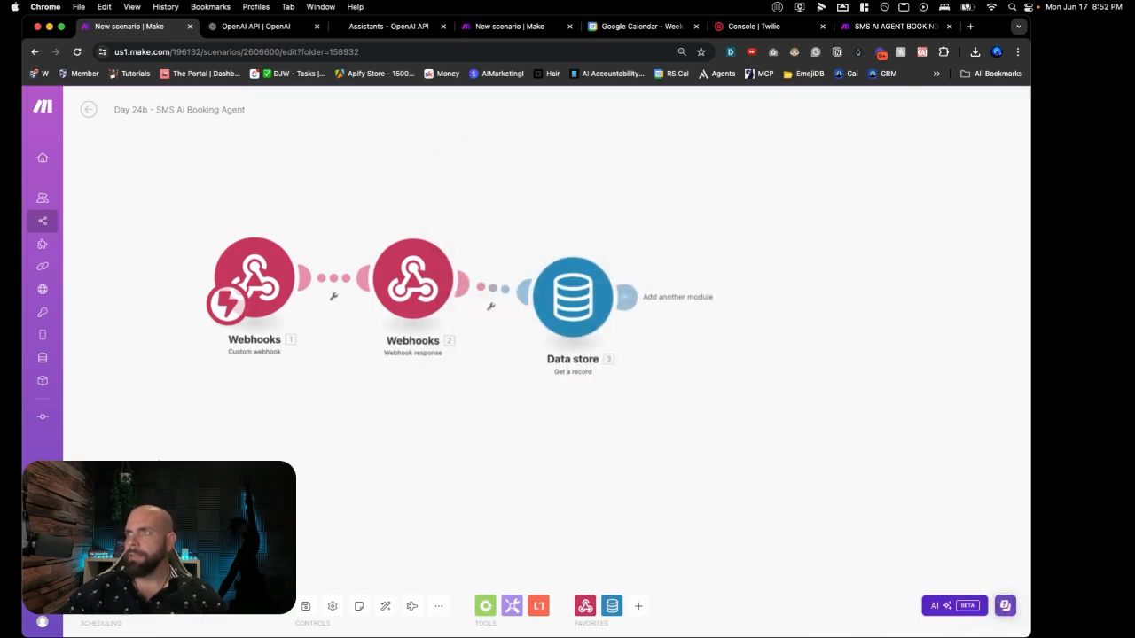
Step: Align the Get a record module with the webhooks and review its advanced settings
drag(554, 304, 556, 287)
click(556, 286)
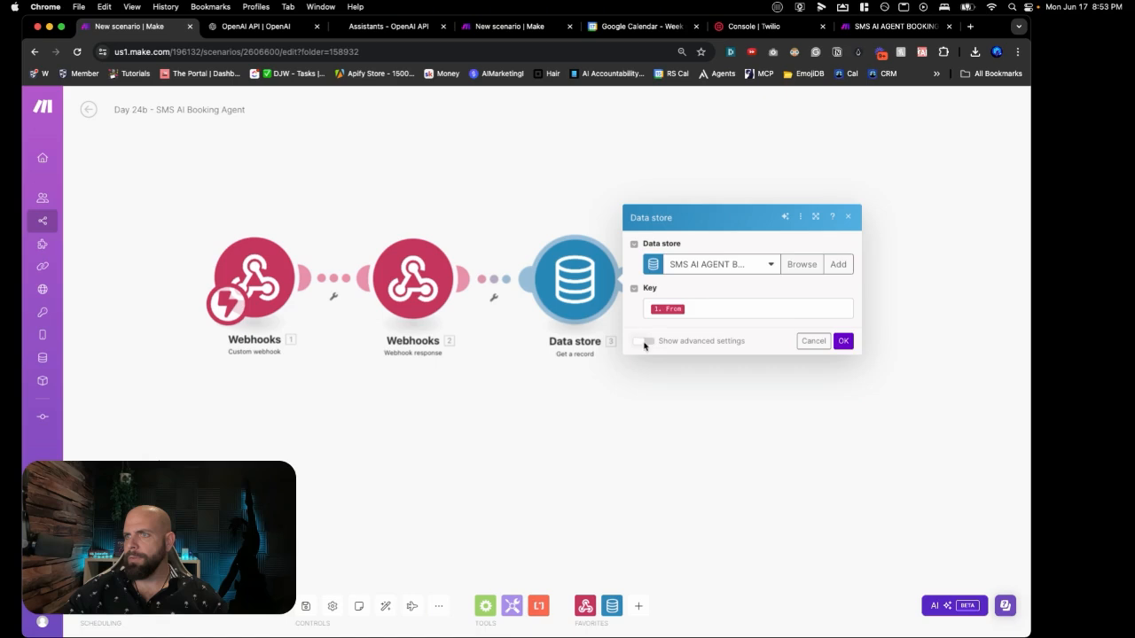
click(642, 338)
click(841, 370)
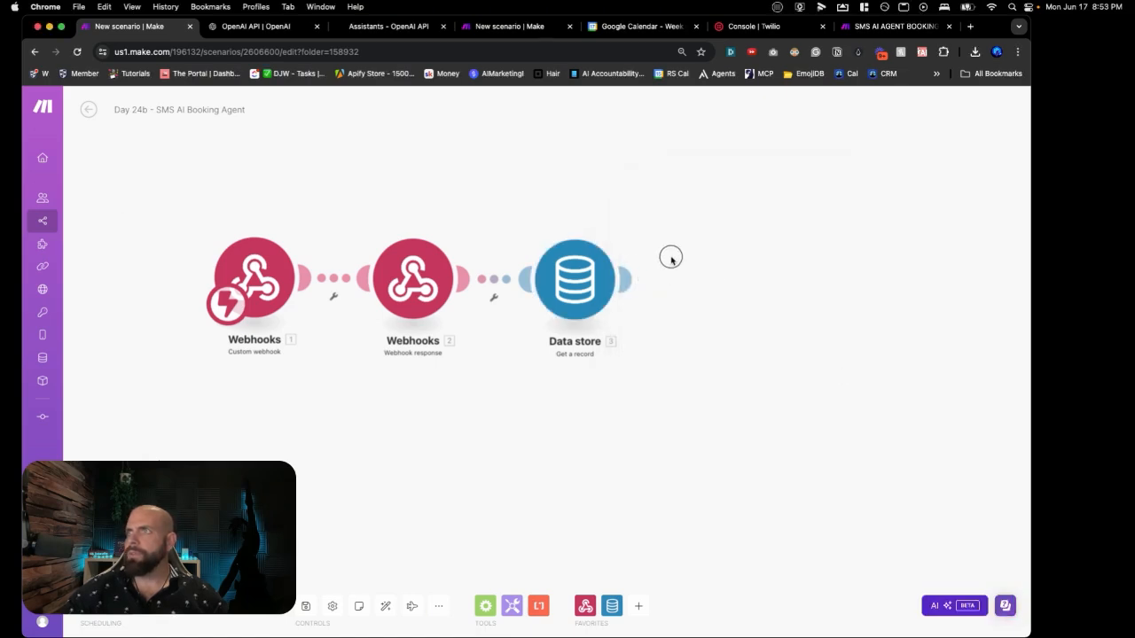
Step: Add a Data store 'Search records' module and filter its data store list by 'sms'
click(714, 274)
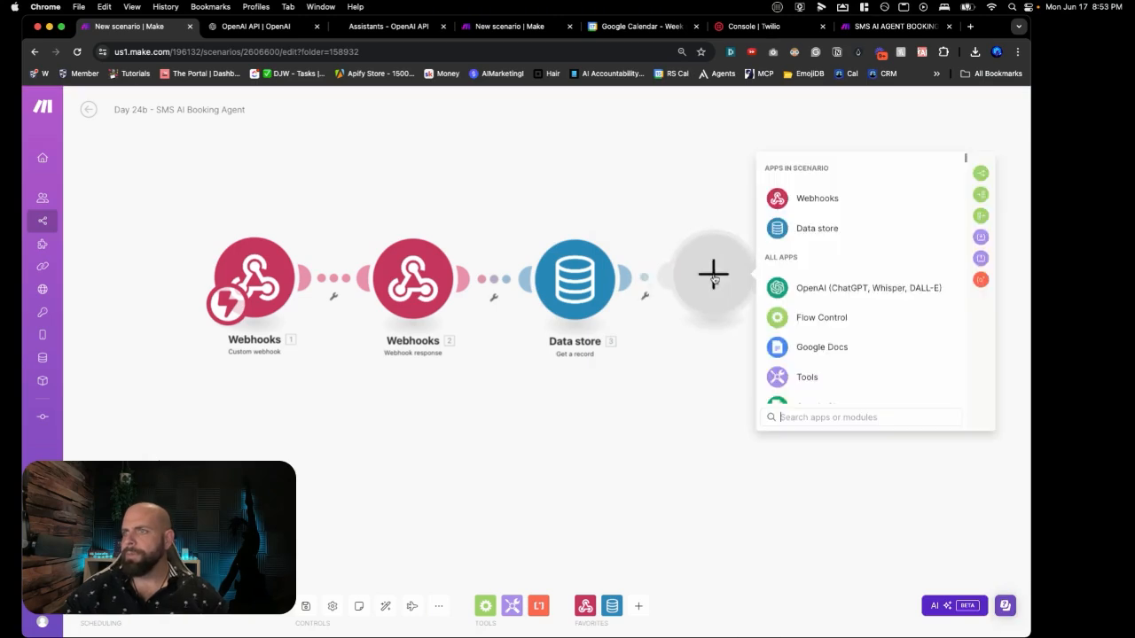
click(800, 234)
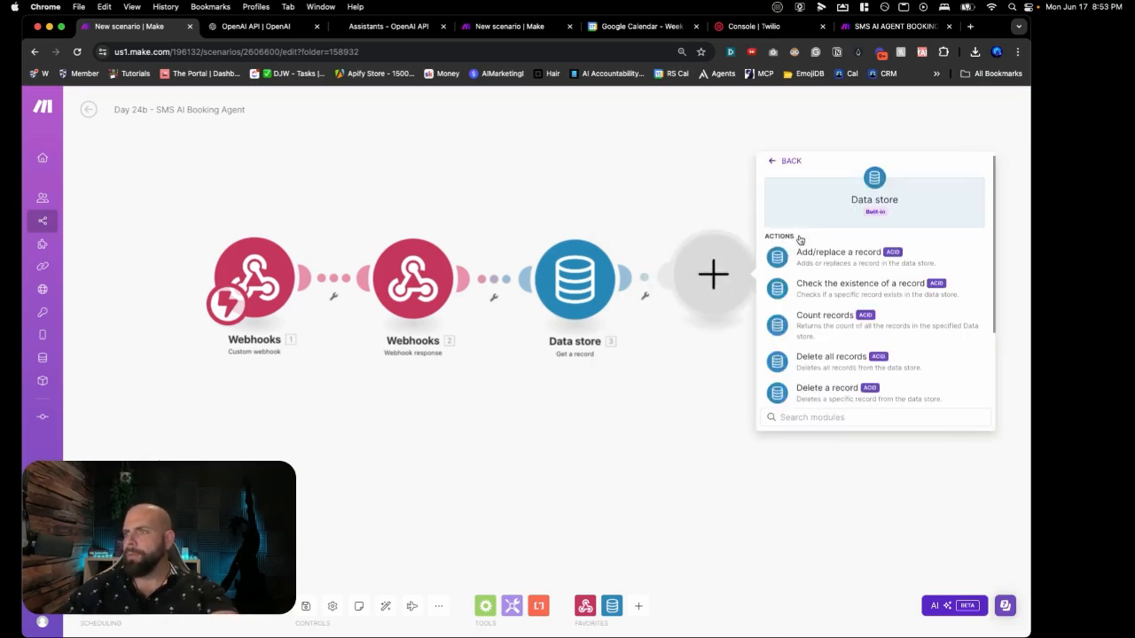
scroll(815, 326, down, 2)
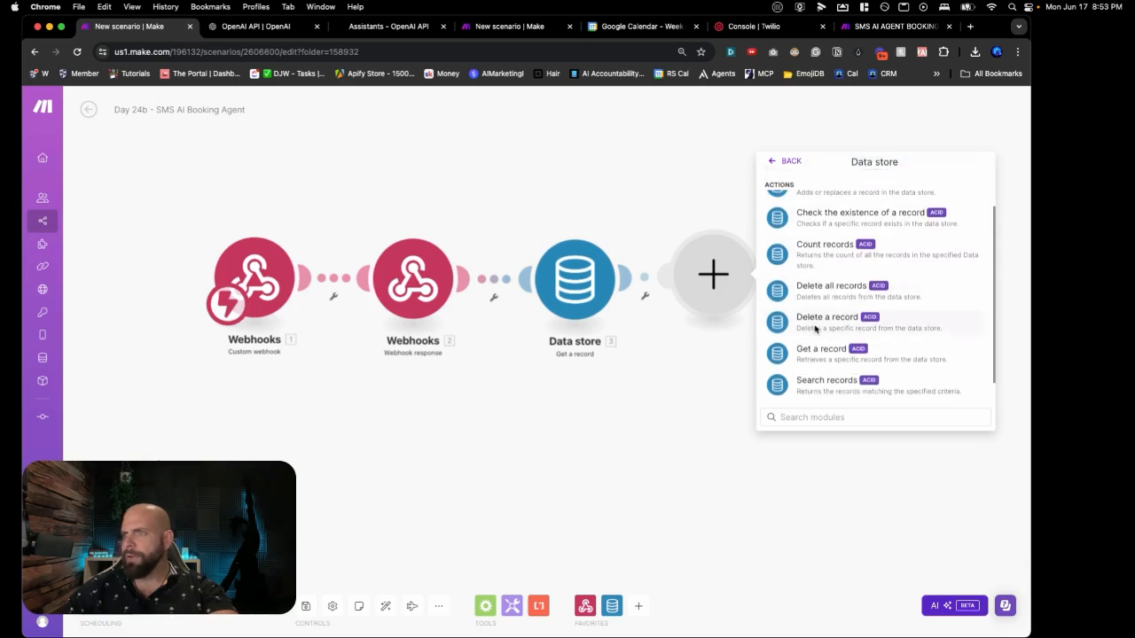
click(814, 379)
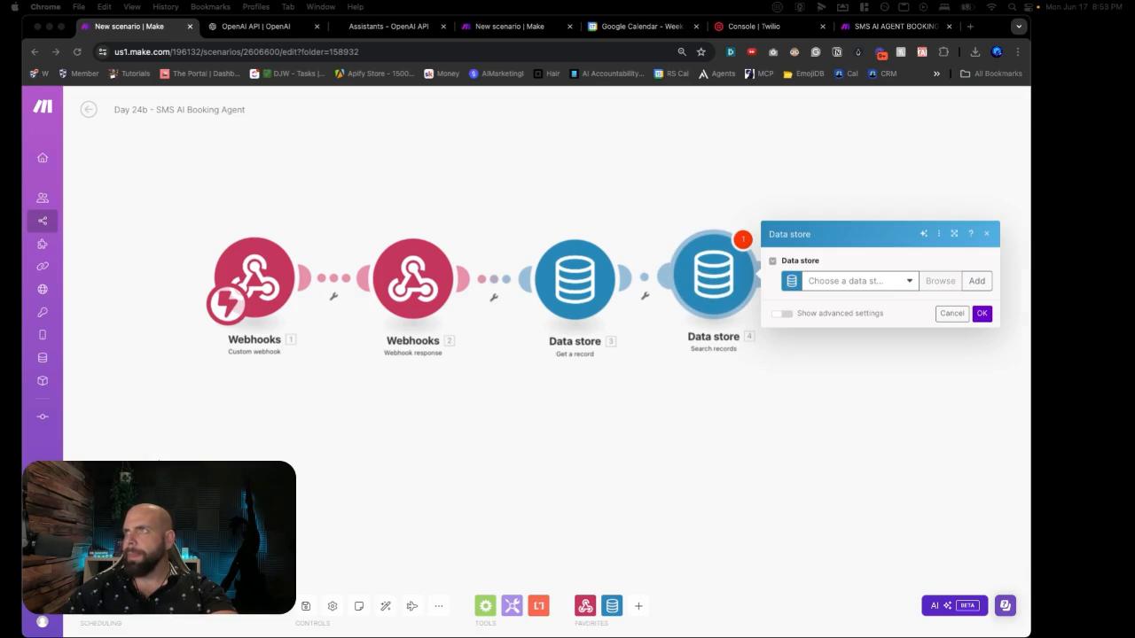
click(821, 279)
click(822, 281)
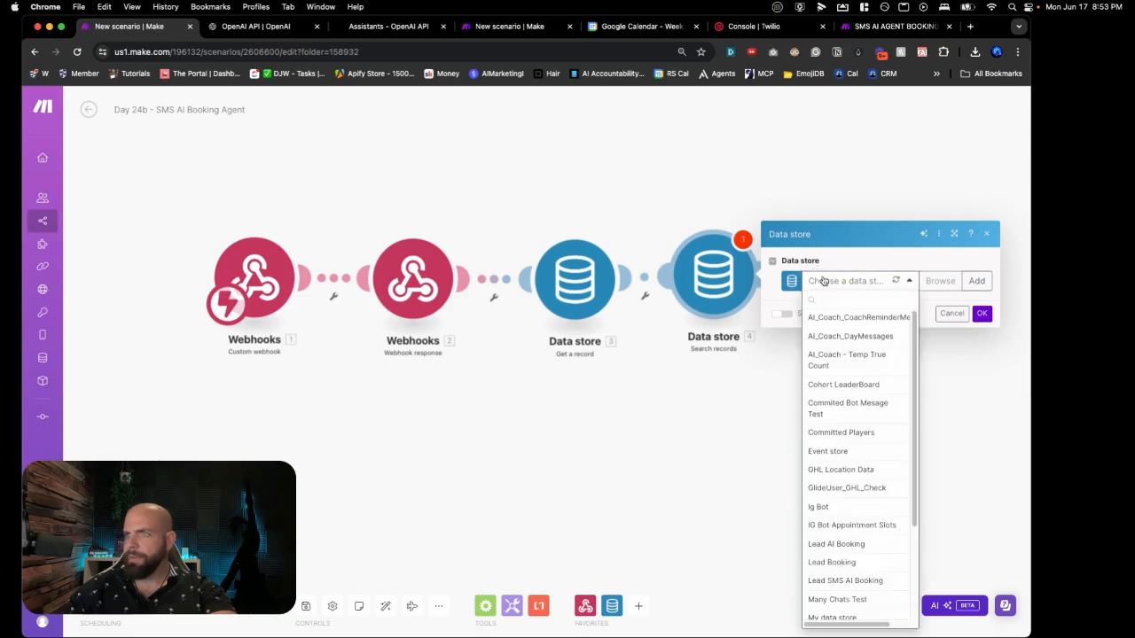
text(sms)
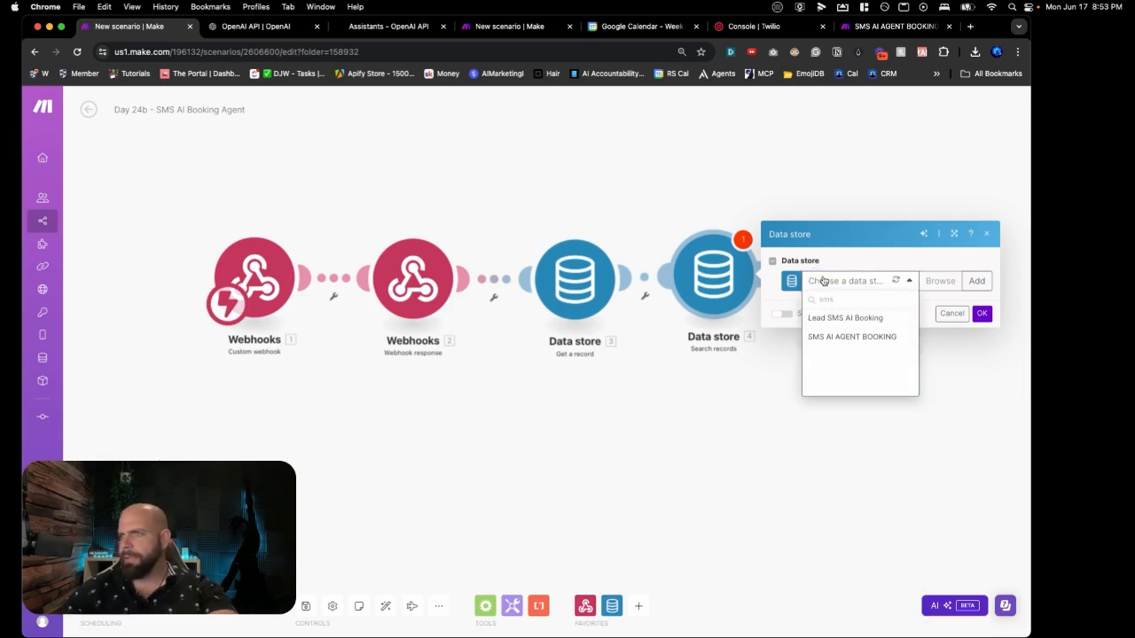
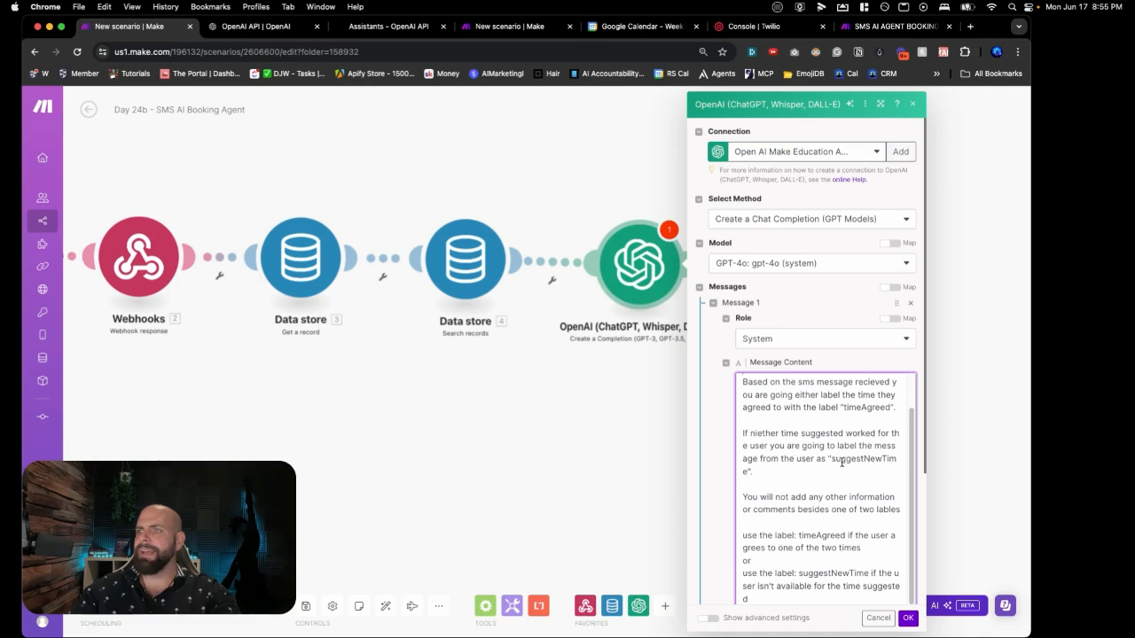
scroll(798, 474, down, 2)
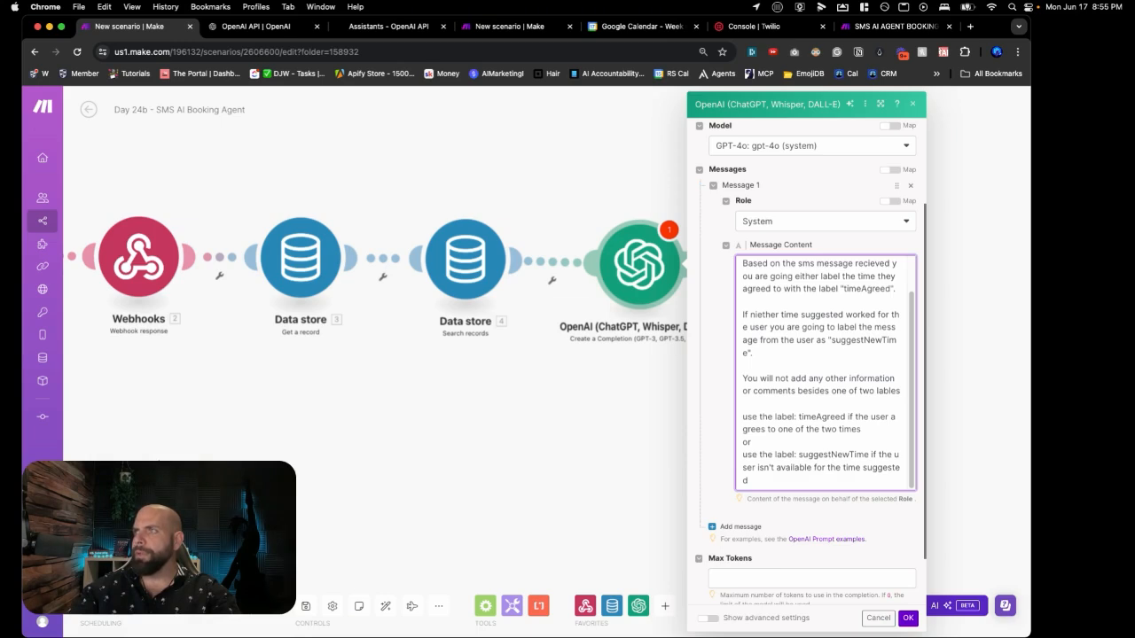
click(720, 527)
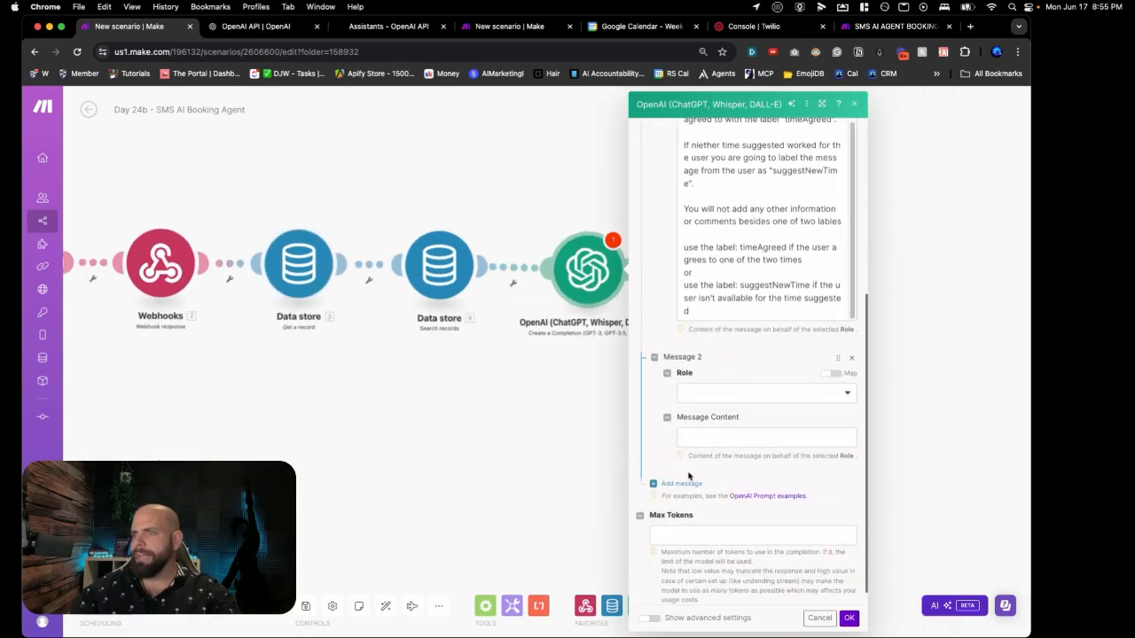
Step: Add a User message reading 'Neither of those times work for me.'
click(728, 401)
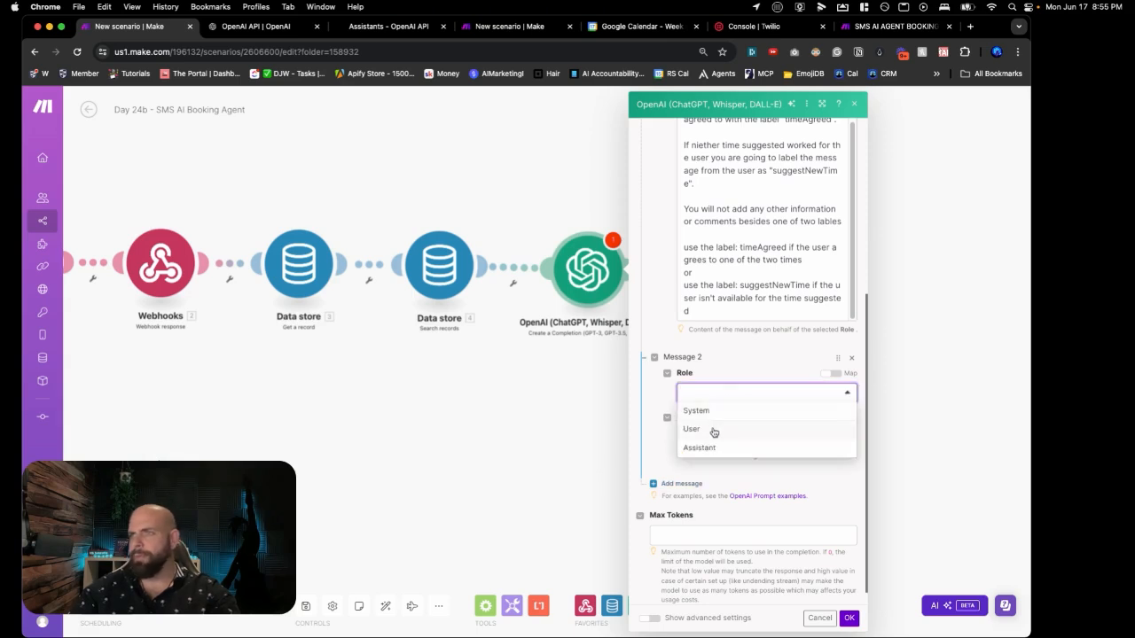
click(714, 430)
click(708, 436)
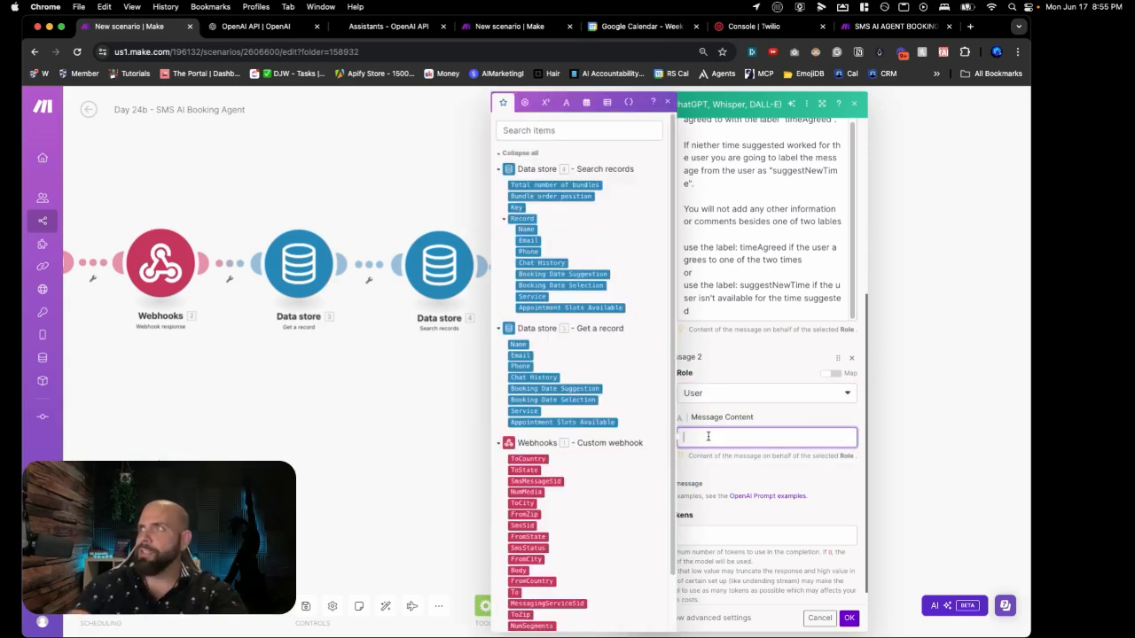
text(Neither)
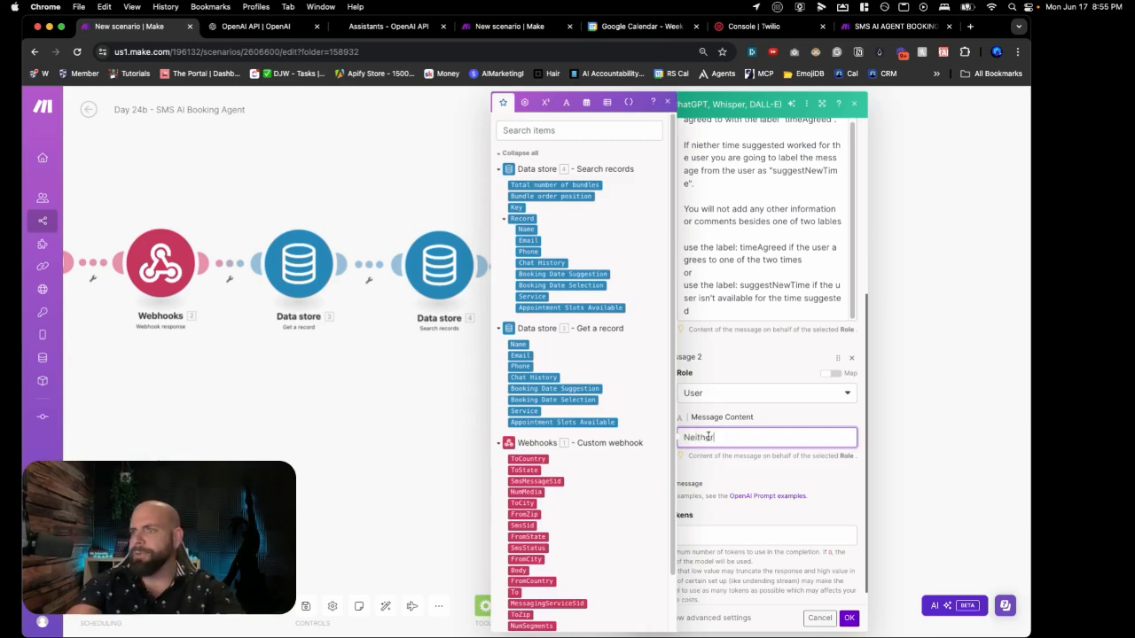
text( of thos)
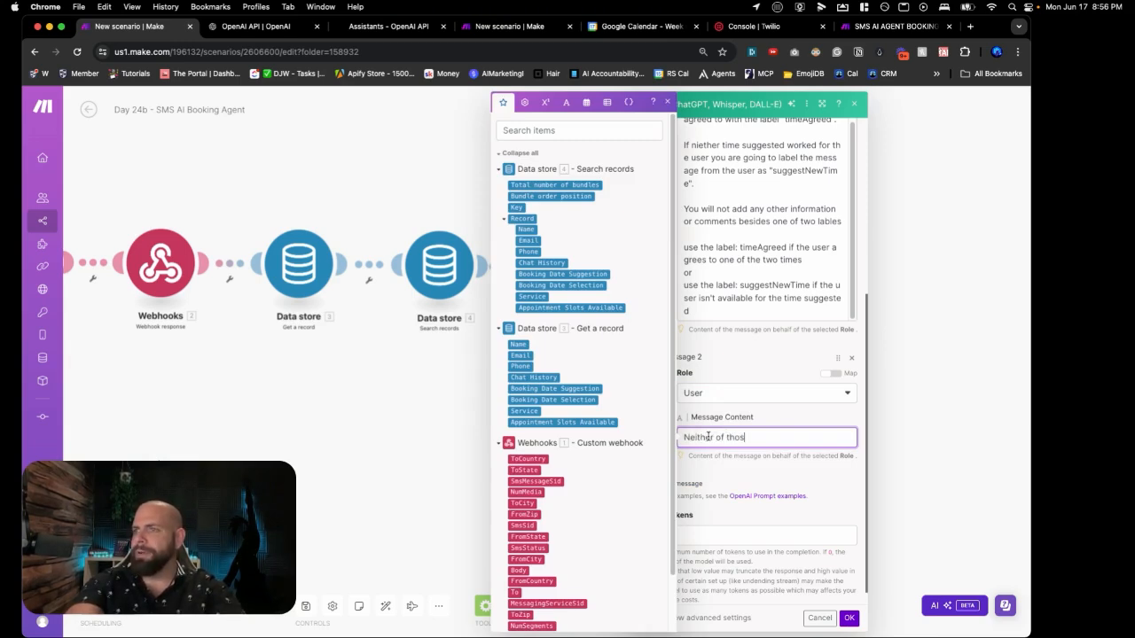
text(e times )
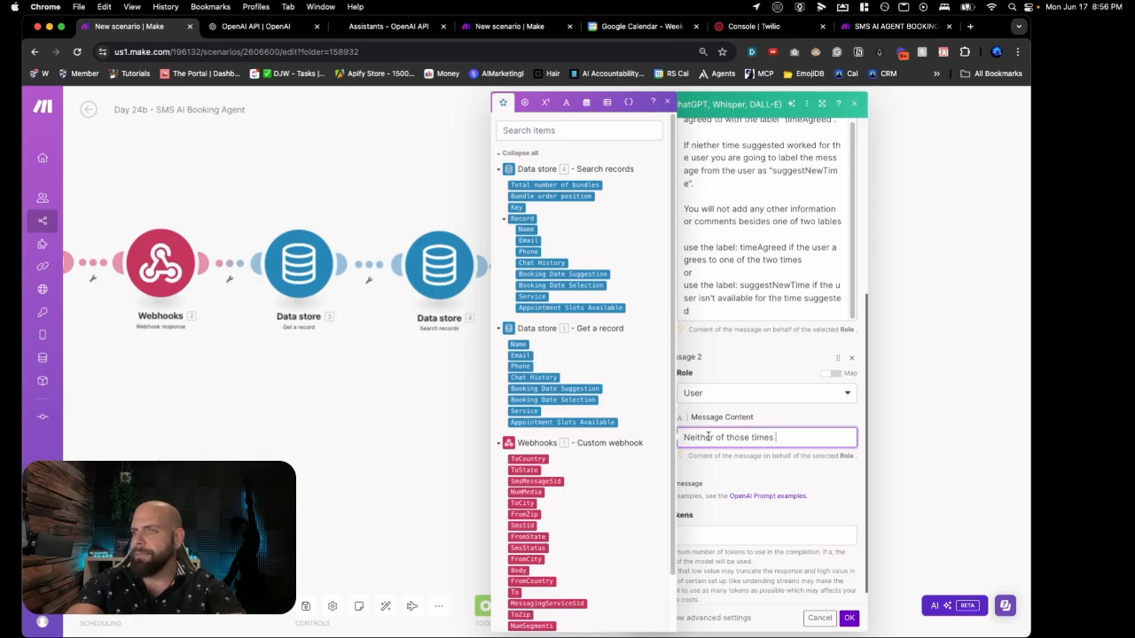
text(work for me)
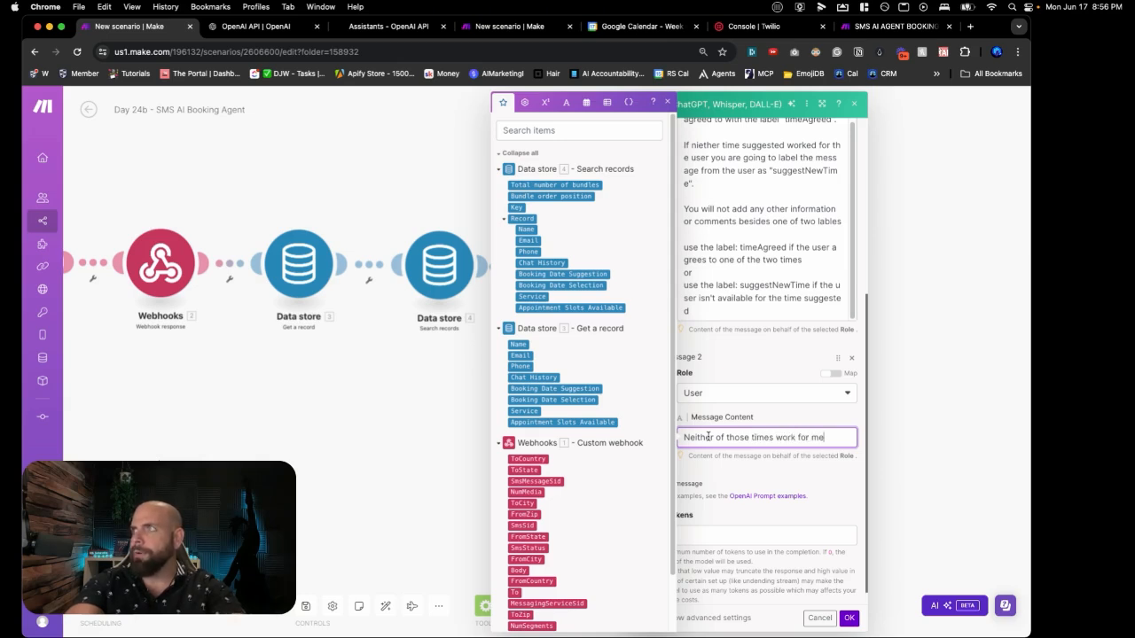
text(.)
click(715, 513)
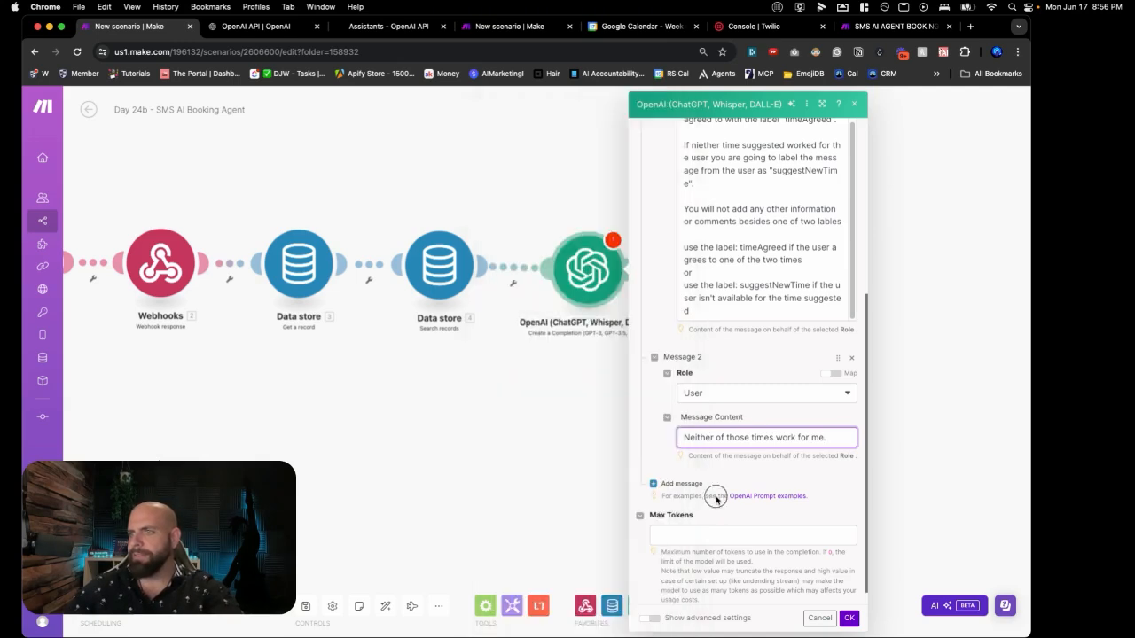
Step: Answer it with an Assistant message 'suggestNewTime', then start a fourth message
click(688, 485)
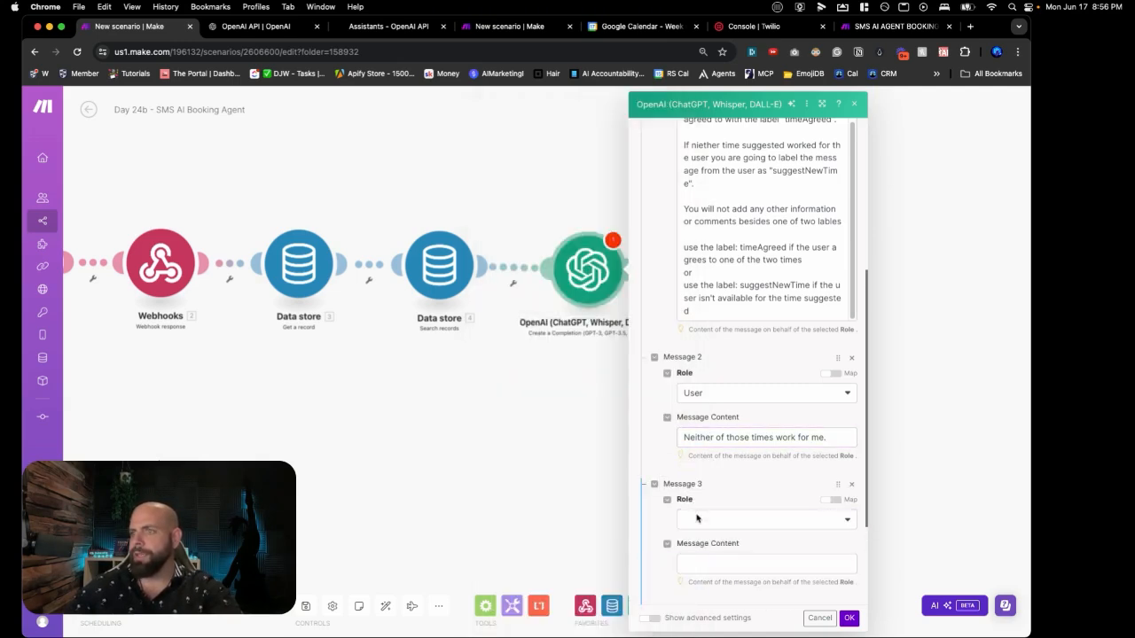
click(698, 520)
click(700, 551)
scroll(704, 543, down, 3)
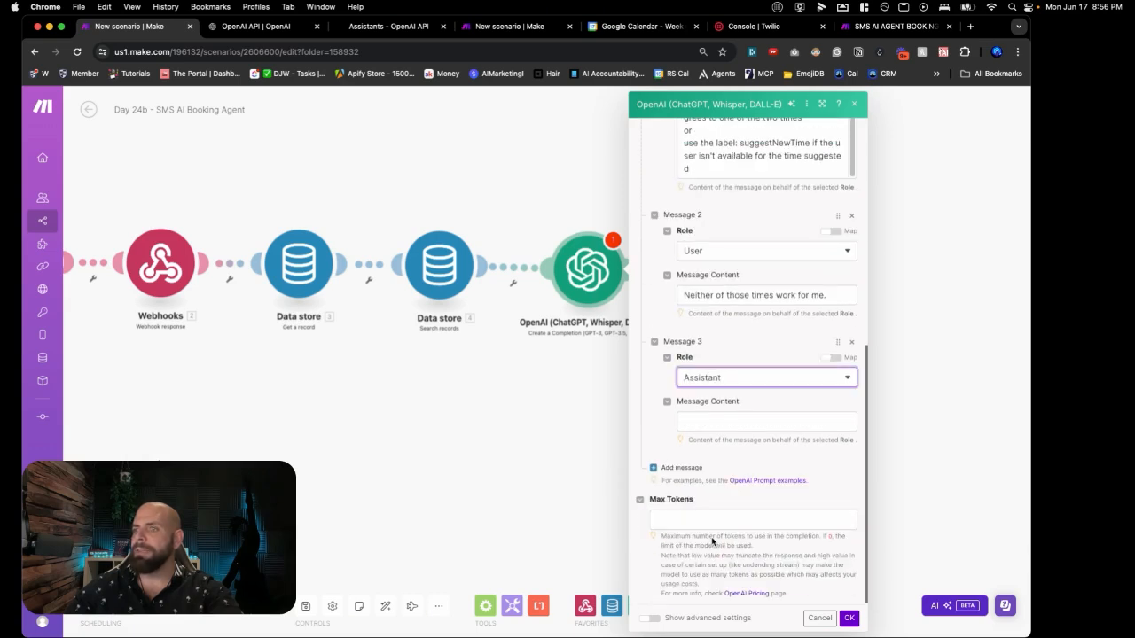
click(722, 422)
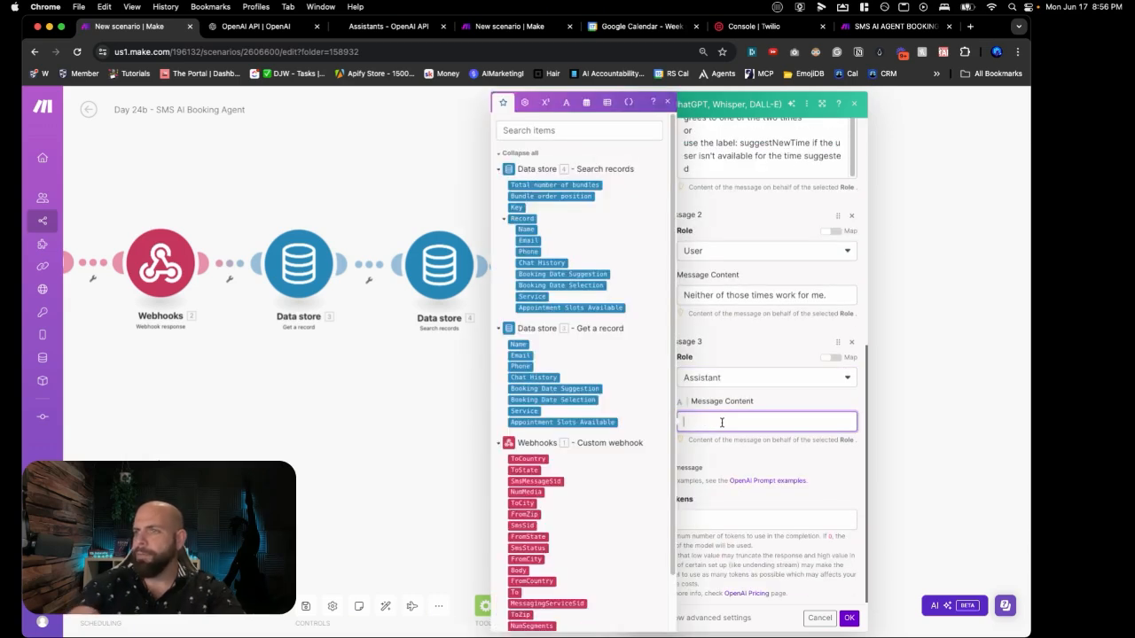
text(suggestNewTim)
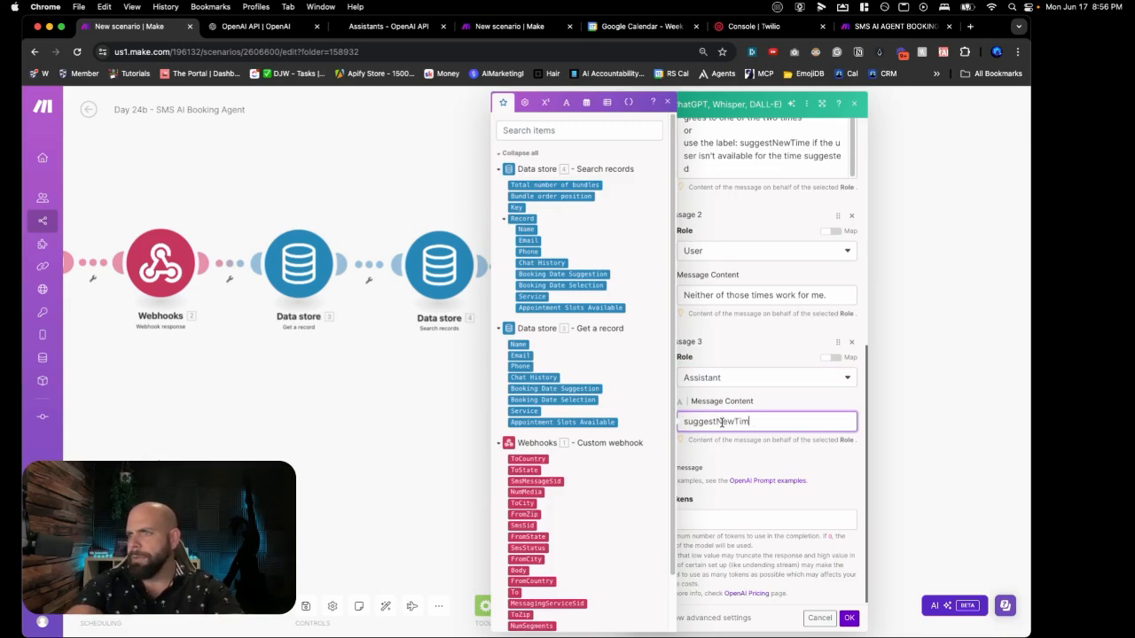
text(e)
click(685, 467)
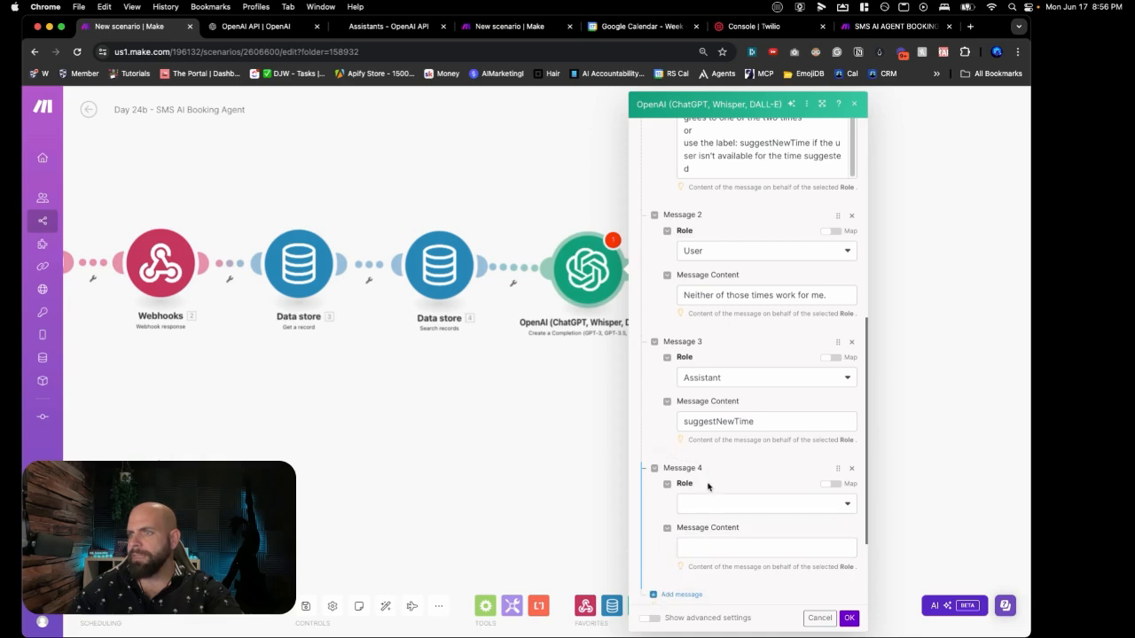
click(710, 512)
Step: Add a User example 'Yeah, July 18th could work.' answered by Assistant 'timeAgreed'
click(710, 518)
click(709, 546)
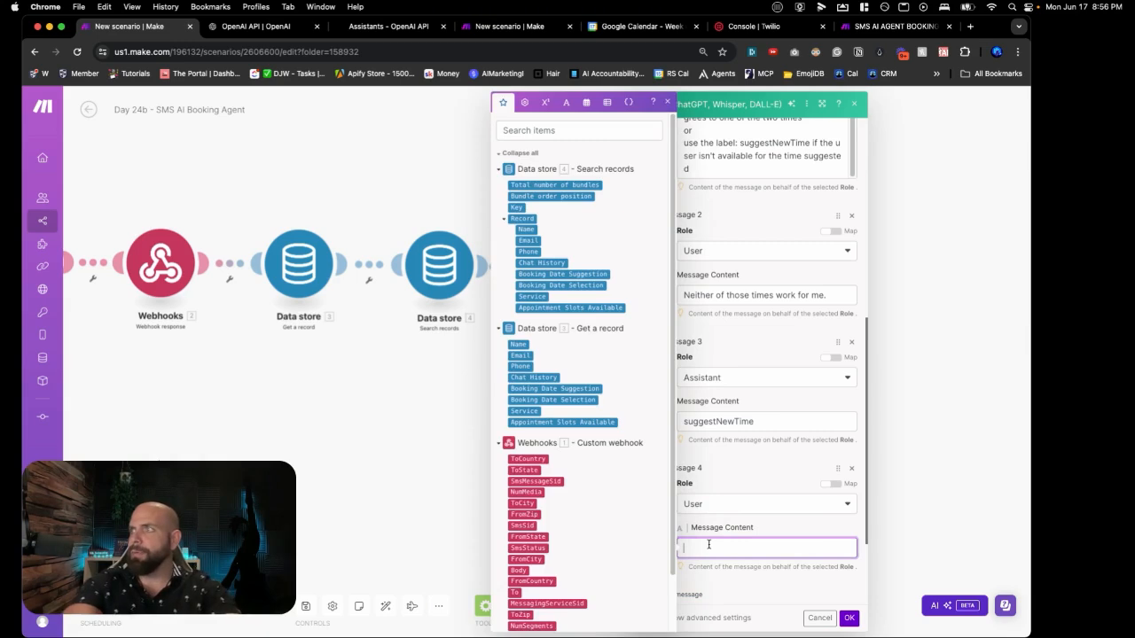
text(Yeah, July 18th)
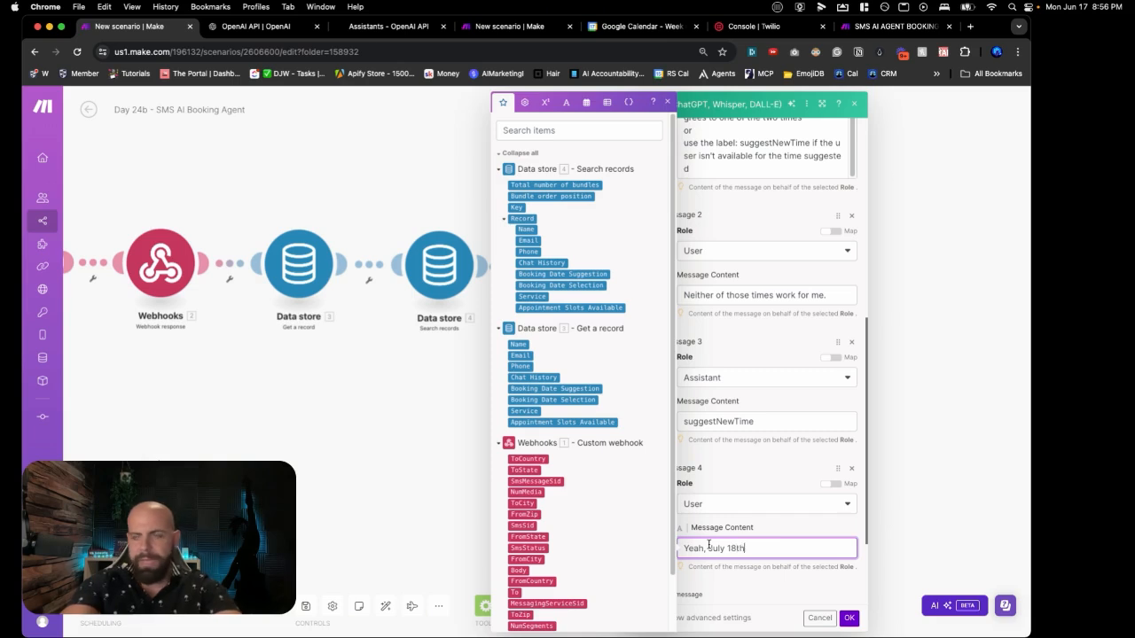
text( could work.)
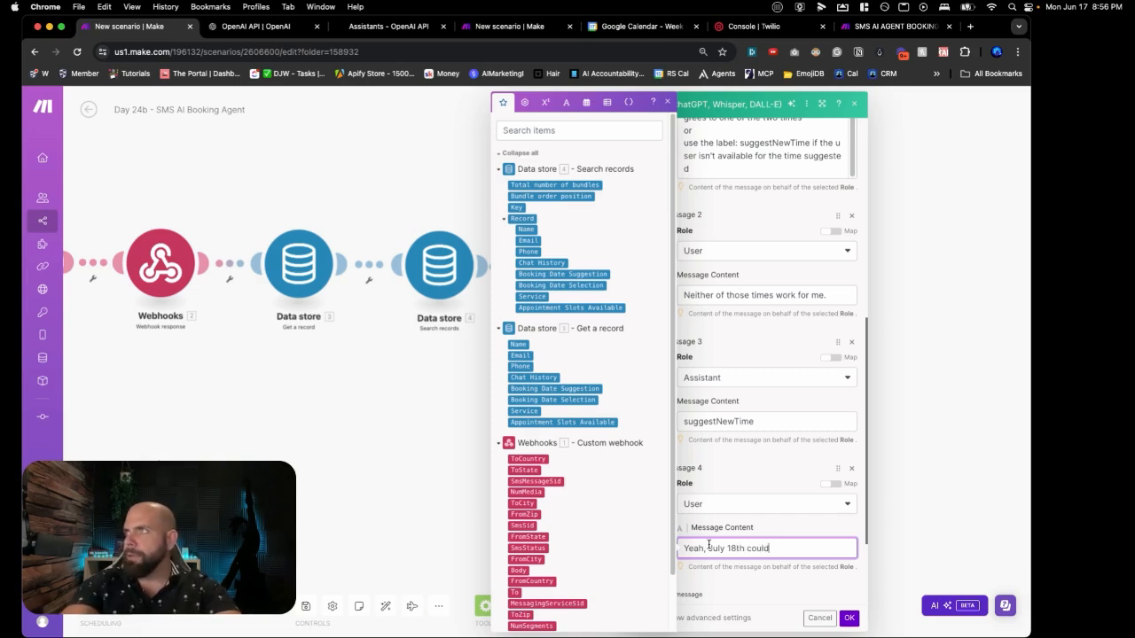
scroll(763, 443, down, 3)
click(701, 504)
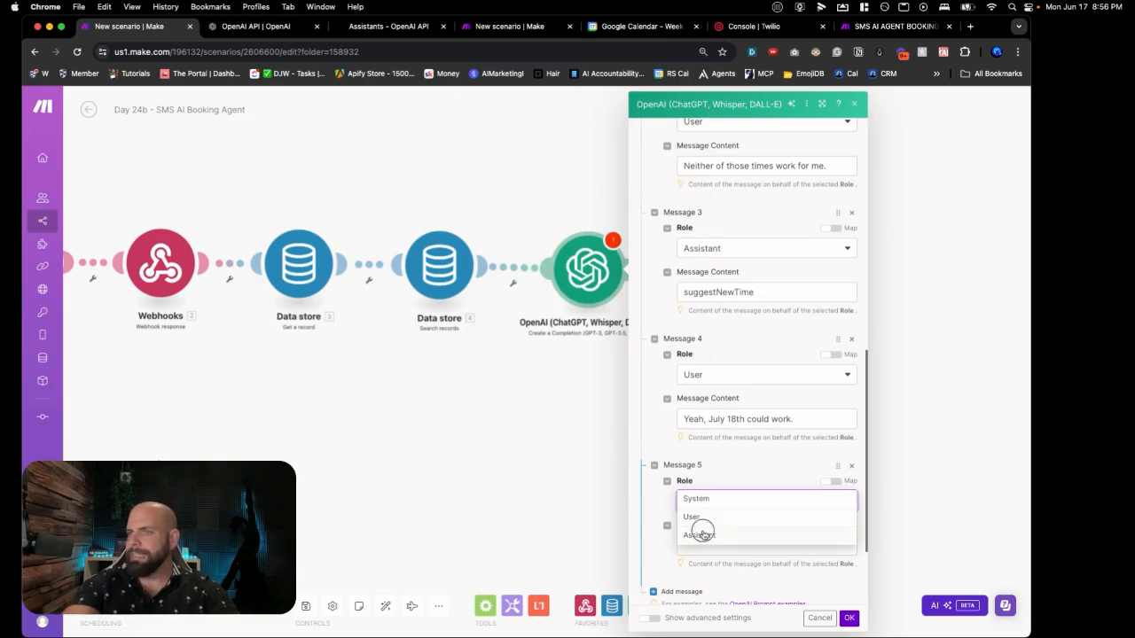
click(700, 535)
click(707, 540)
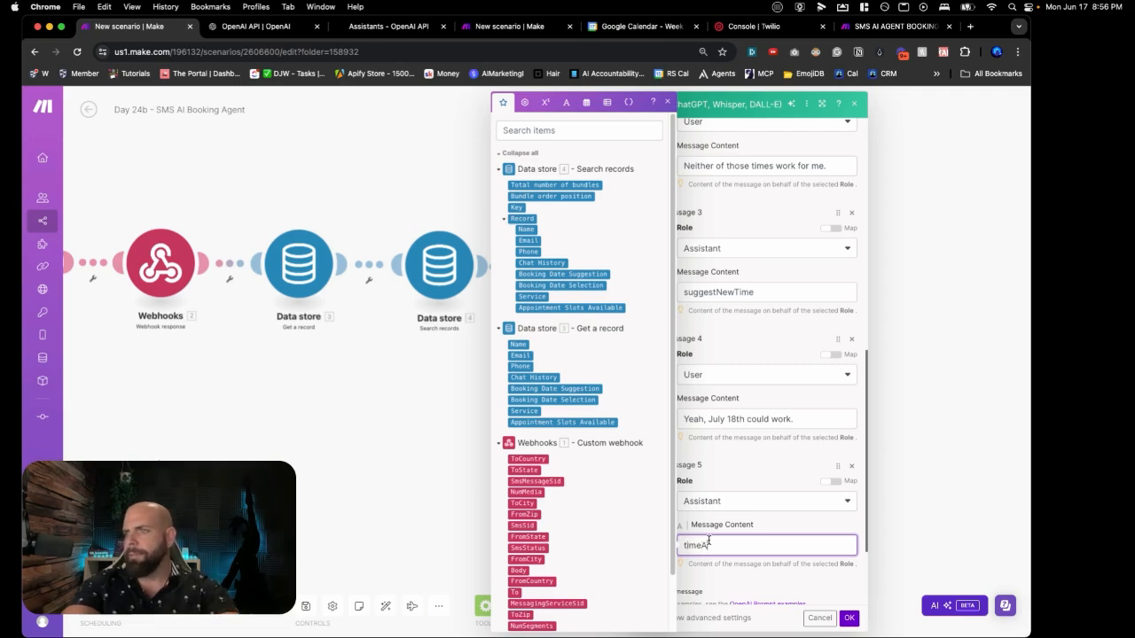
text(timeAgreed)
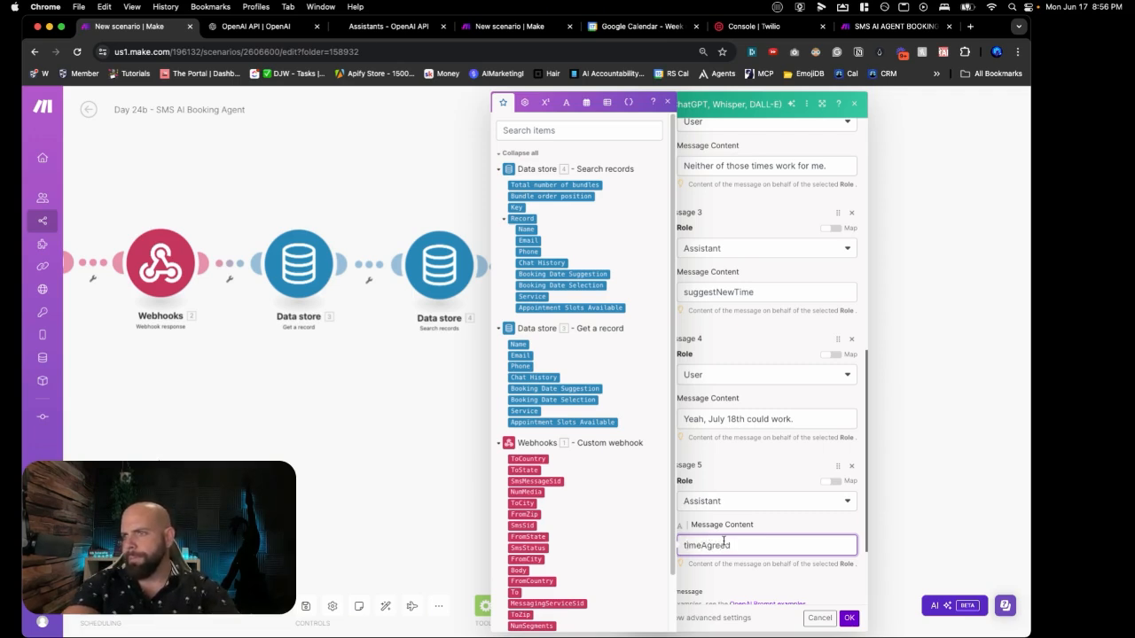
scroll(736, 536, down, 2)
click(743, 520)
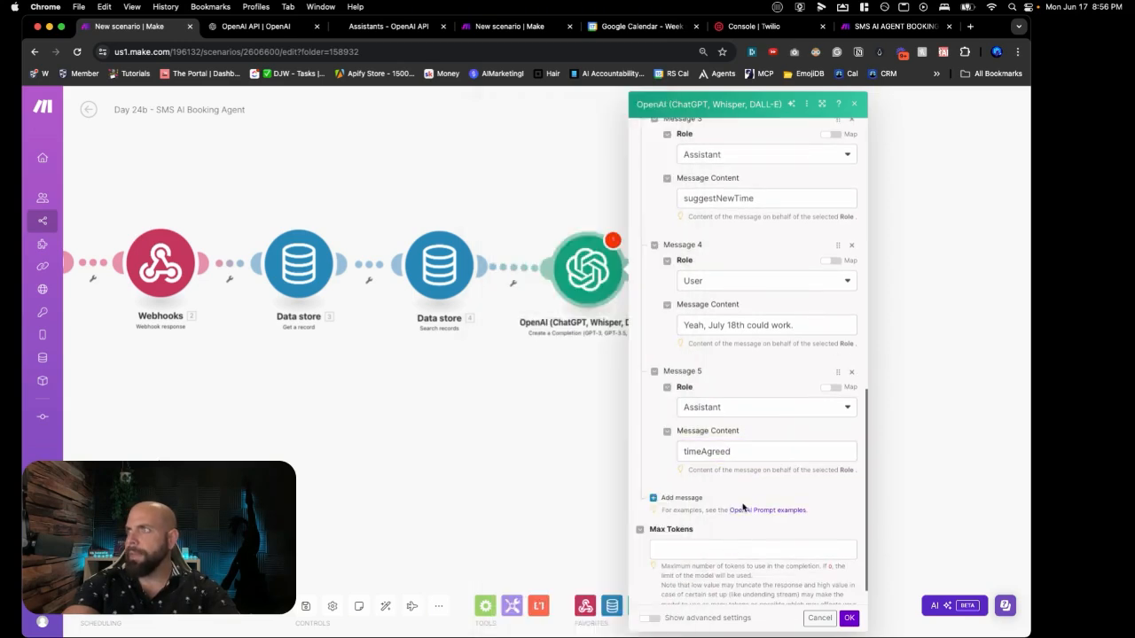
Step: Add a sixth User message beginning 'Here is the suggested times'
scroll(743, 507, down, 1)
click(709, 484)
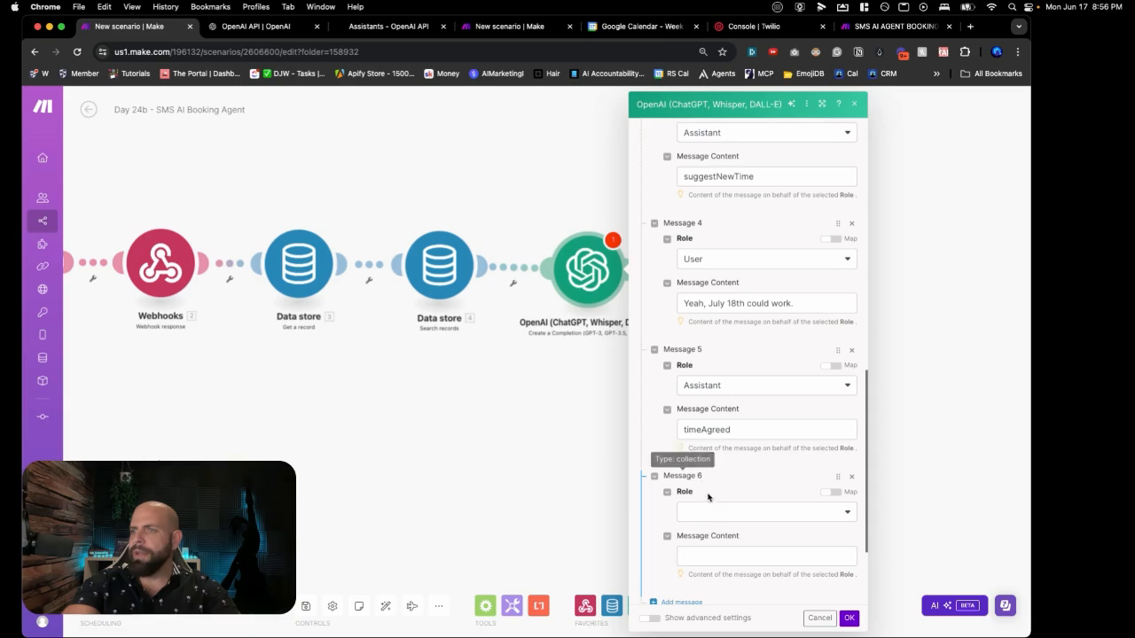
click(709, 512)
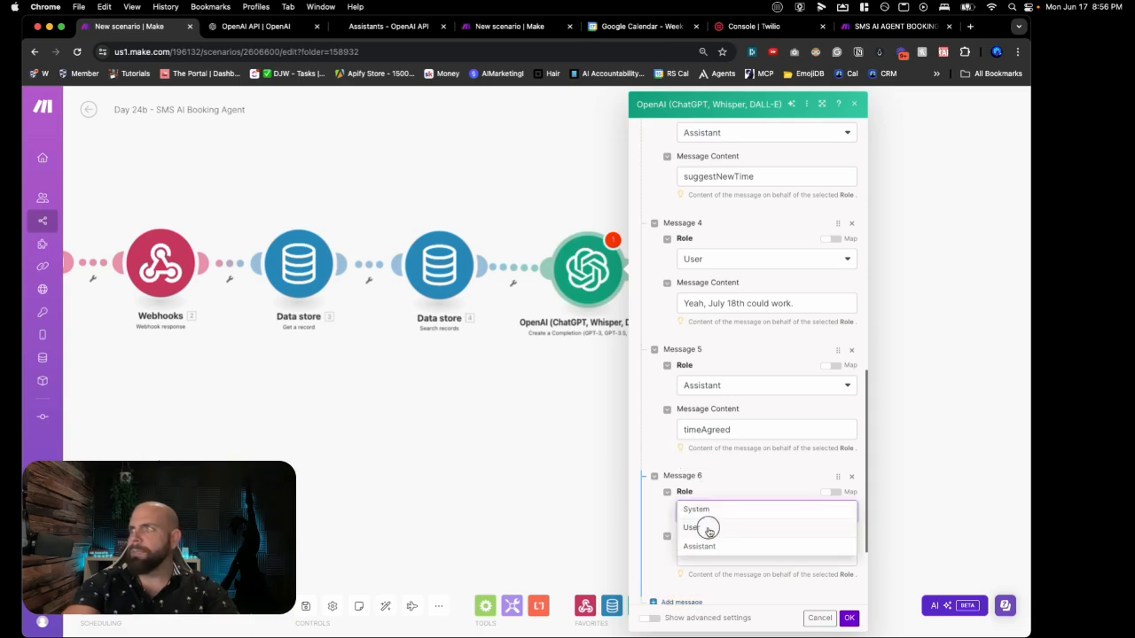
click(709, 529)
scroll(720, 511, down, 3)
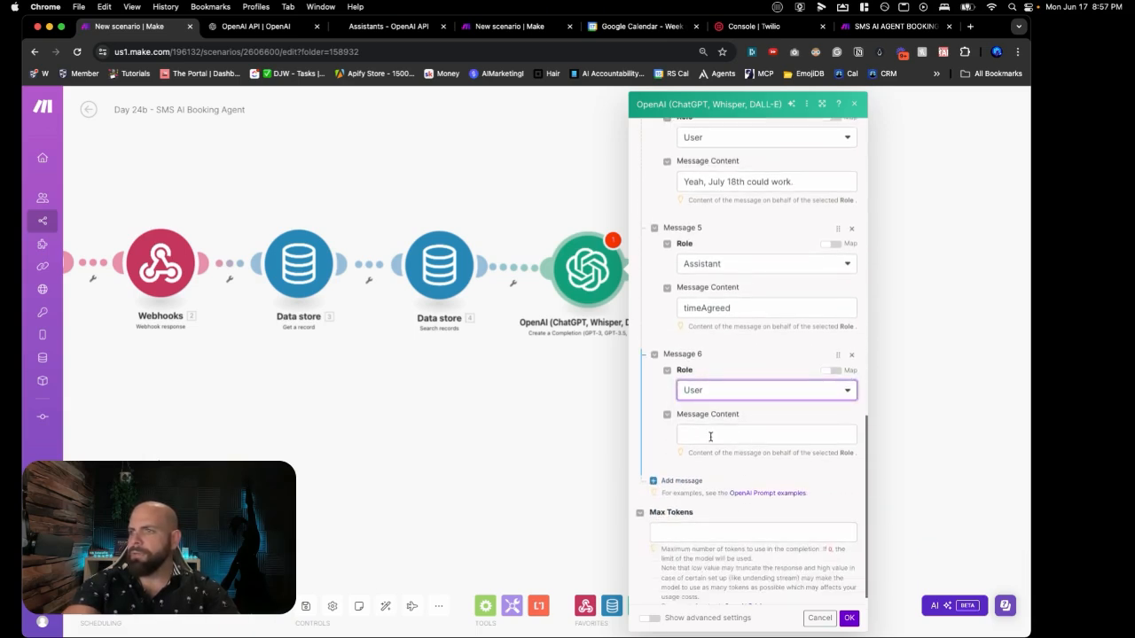
click(710, 436)
text(Here)
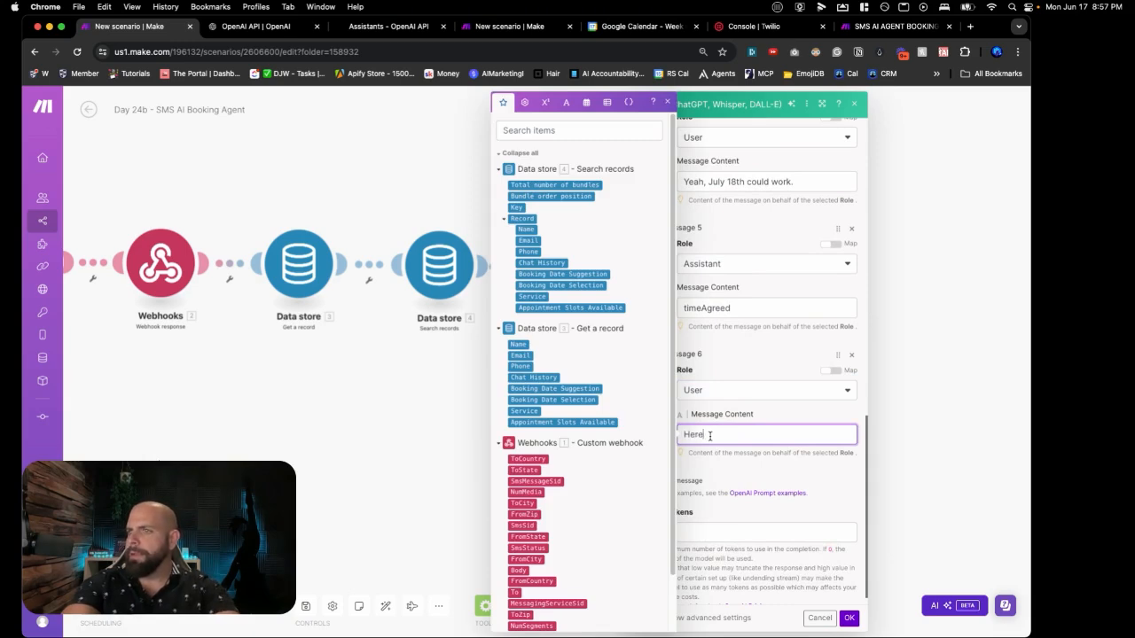
text( is the suggeste)
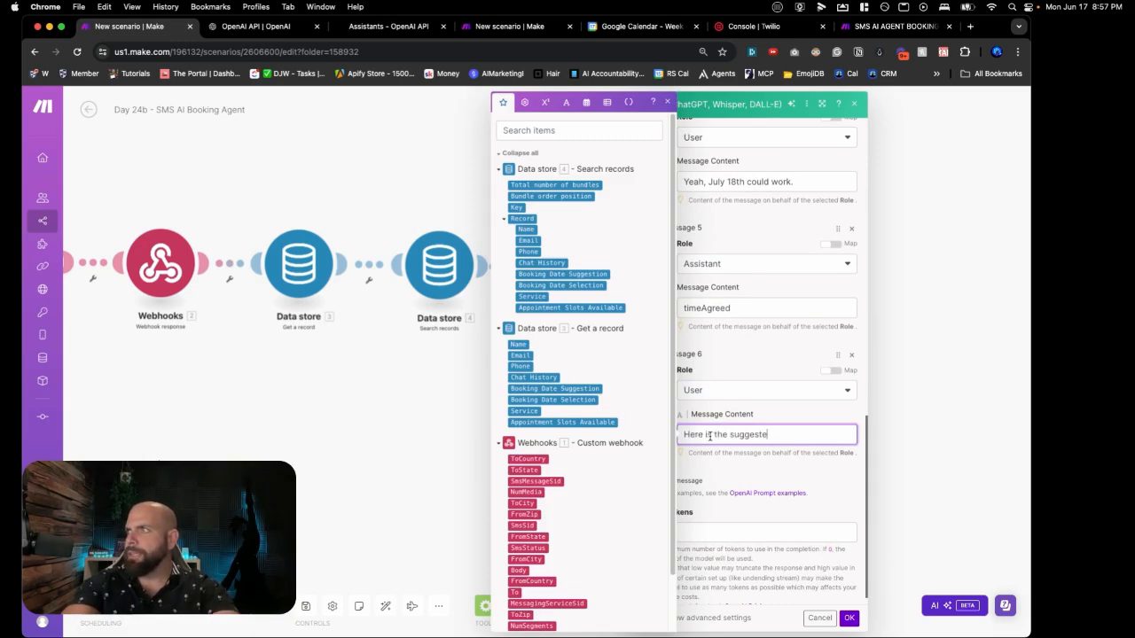
text(d times)
key(Return)
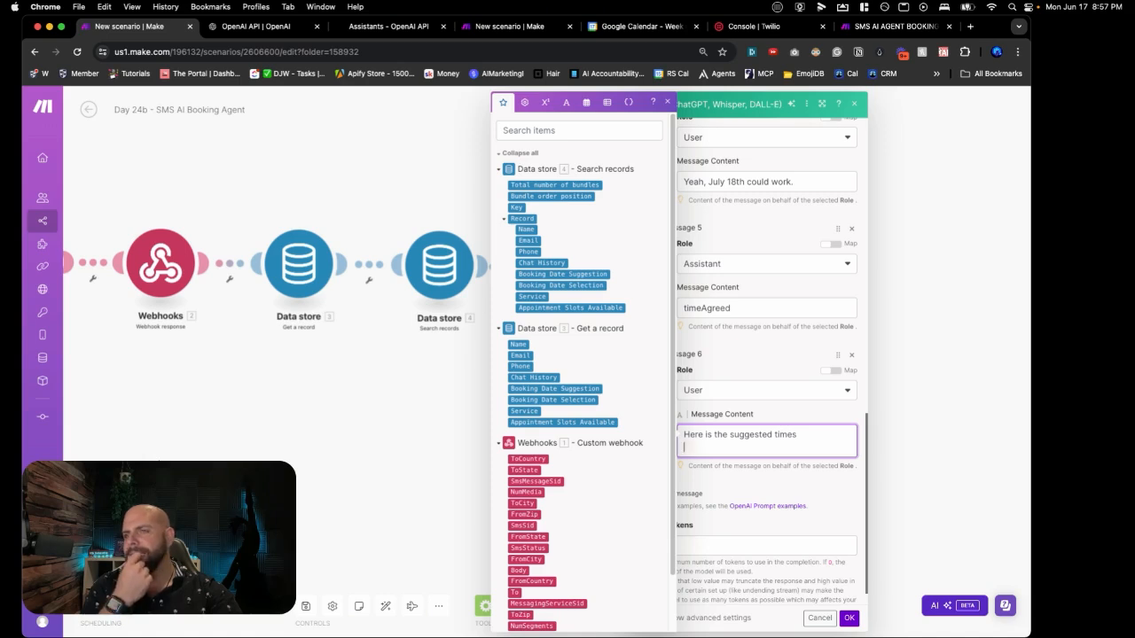
Step: Map Booking Date Suggestion, then 'Here is users response to those times' and the SMS Body
click(542, 276)
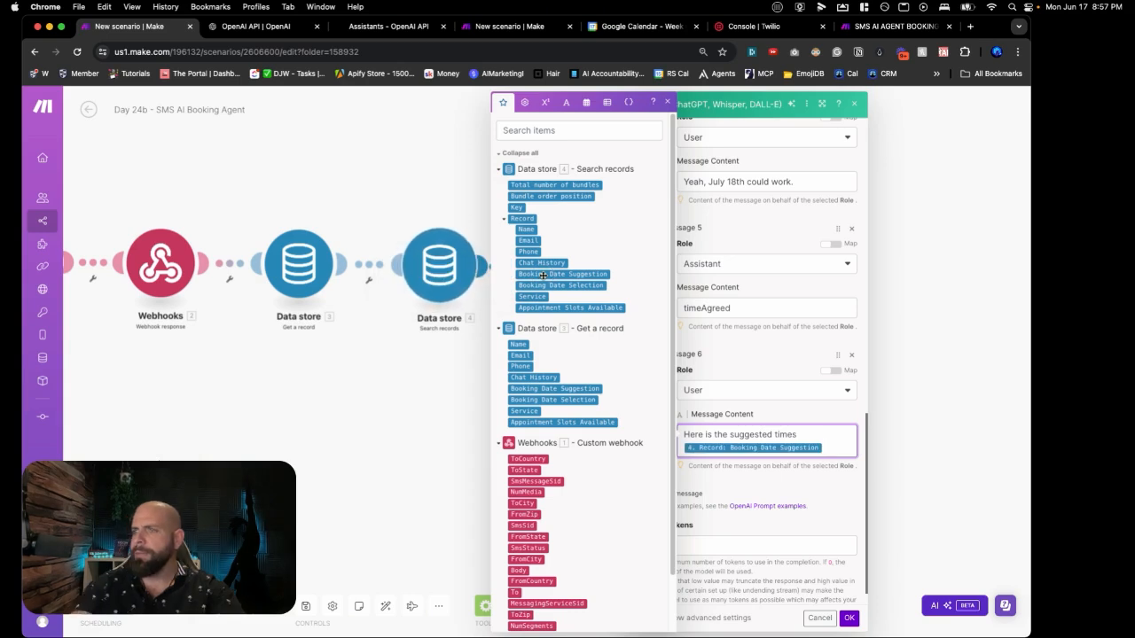
key(Return)
key(Return)
text(Here is us)
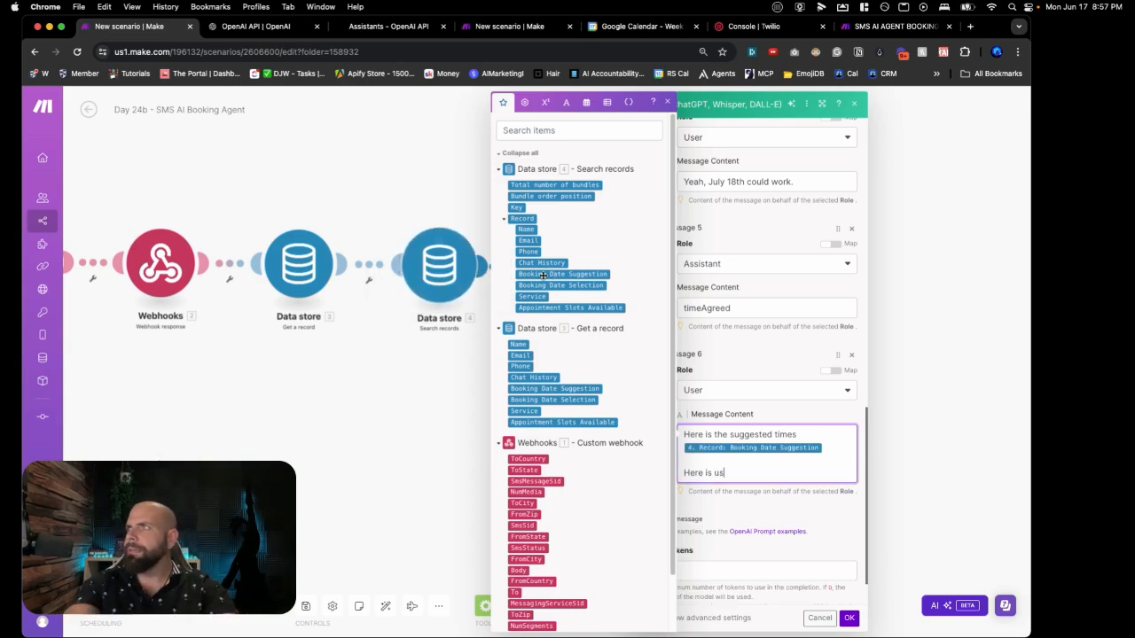
text(ers response)
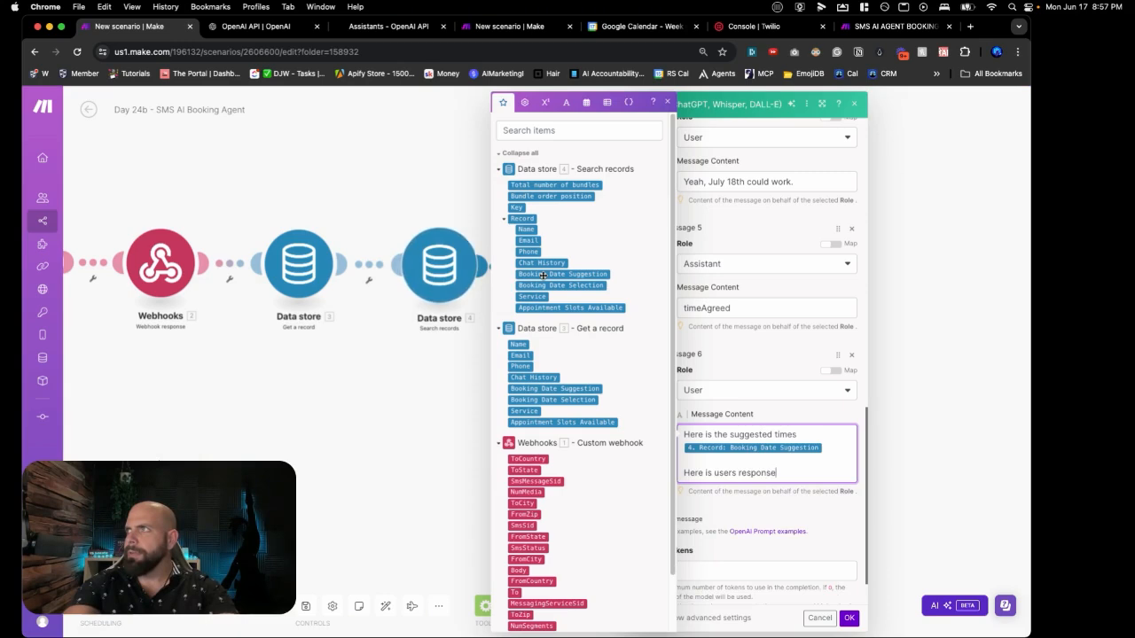
text( to those times)
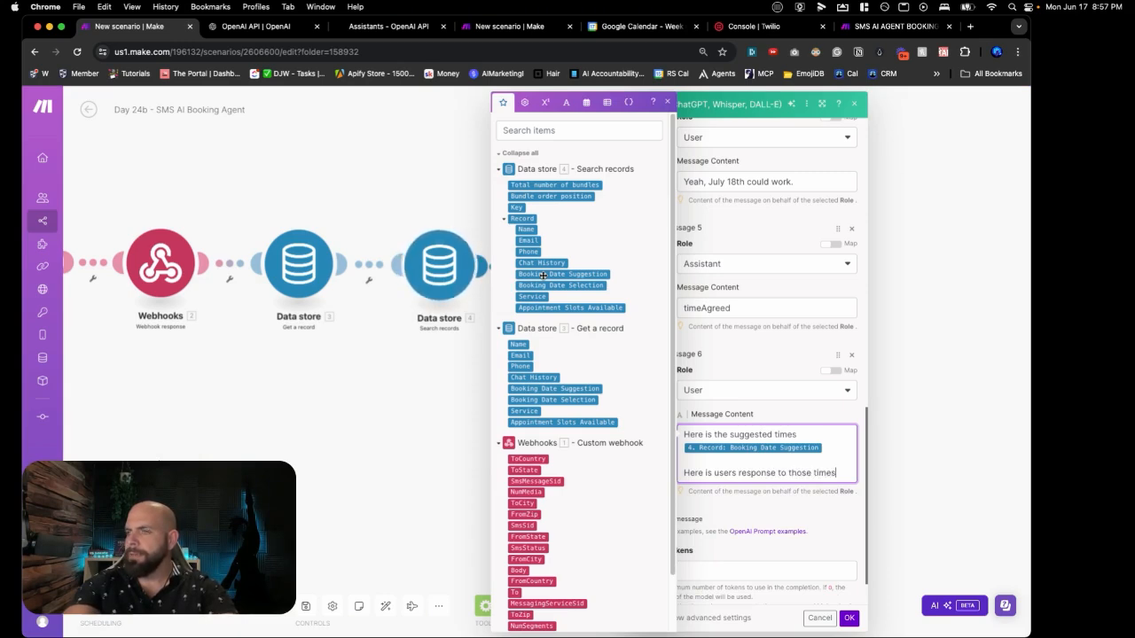
key(Return)
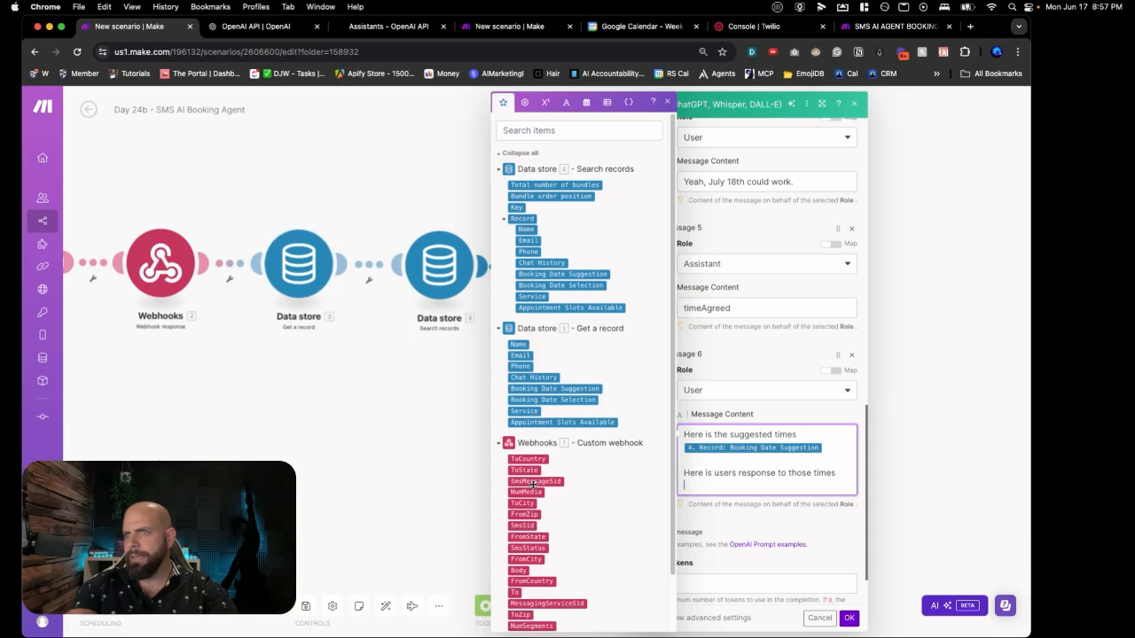
scroll(538, 480, down, 3)
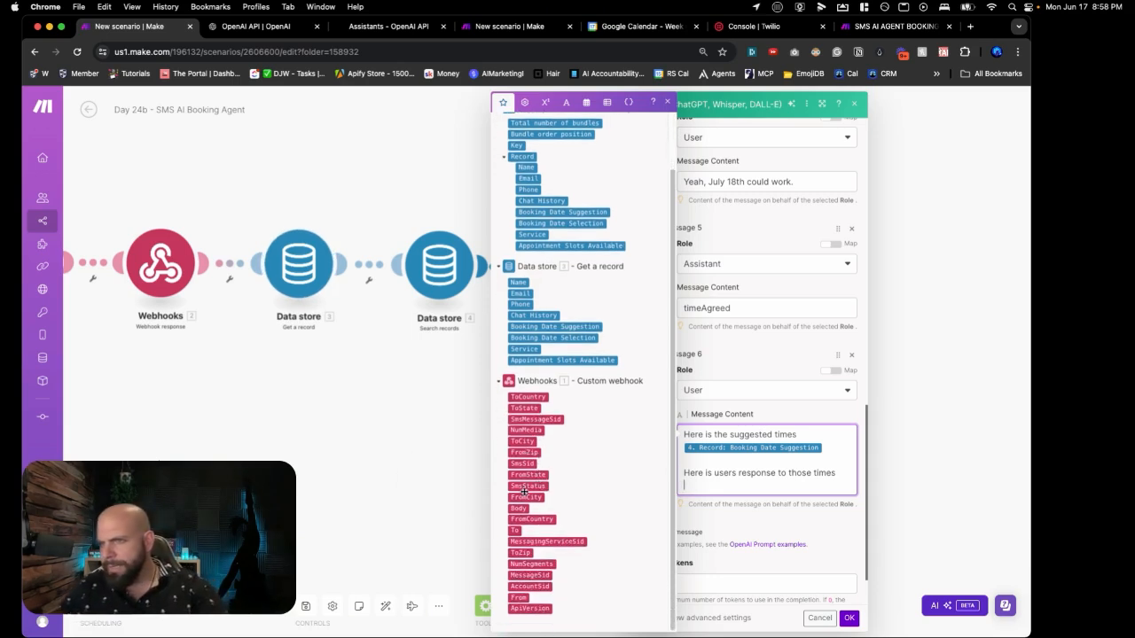
click(517, 508)
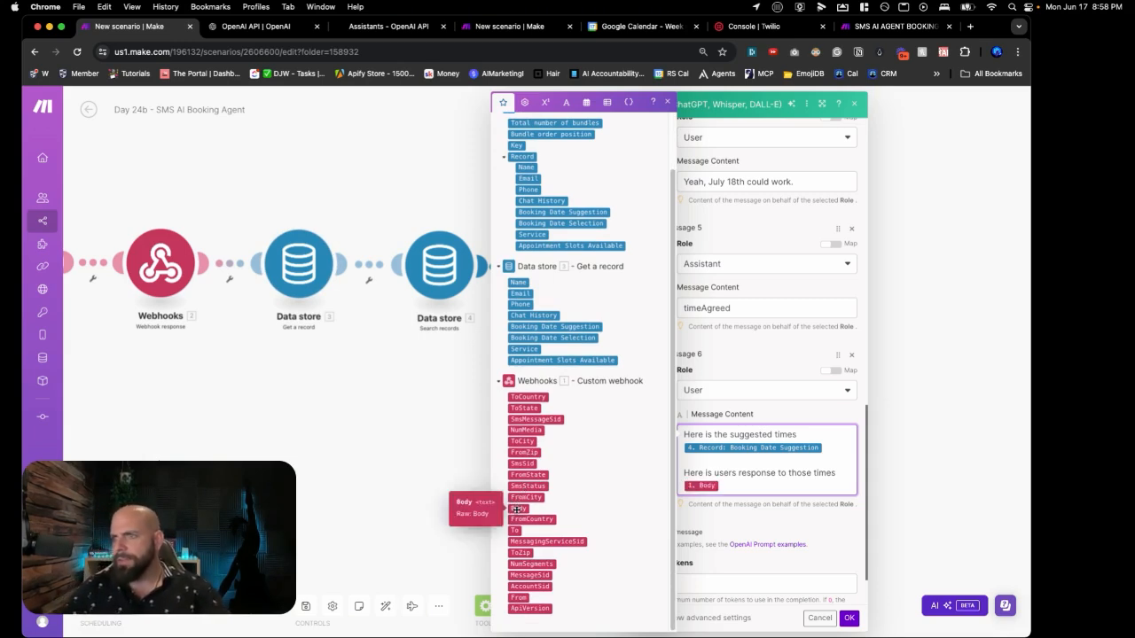
scroll(709, 502, down, 3)
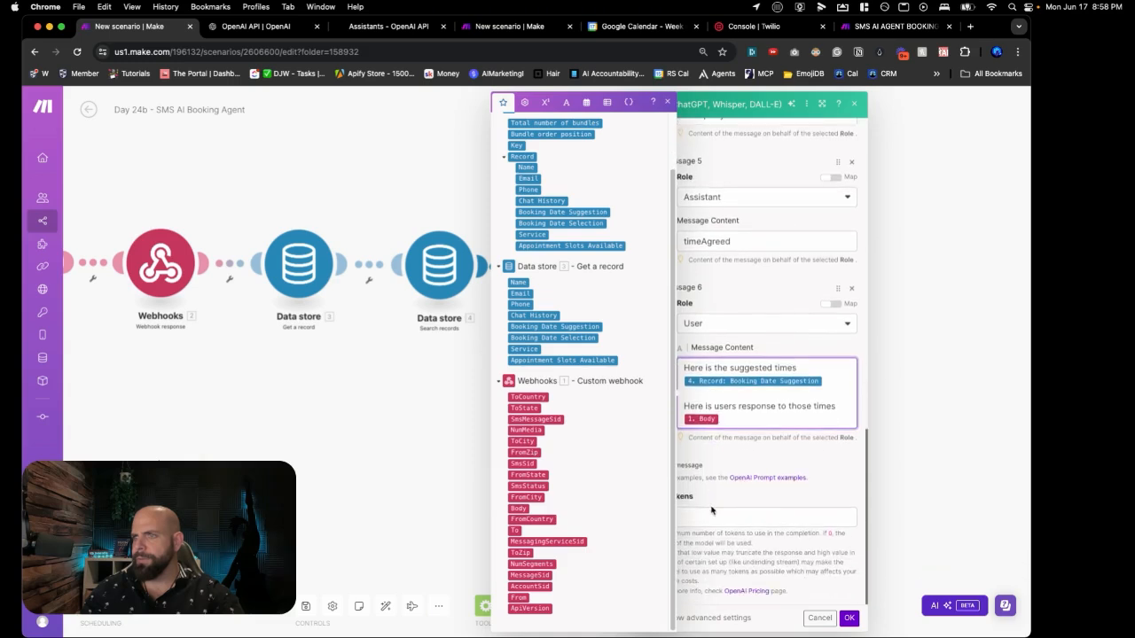
Step: Set Max Tokens to 200 and apply the OpenAI completion settings
click(709, 505)
click(709, 521)
text(200)
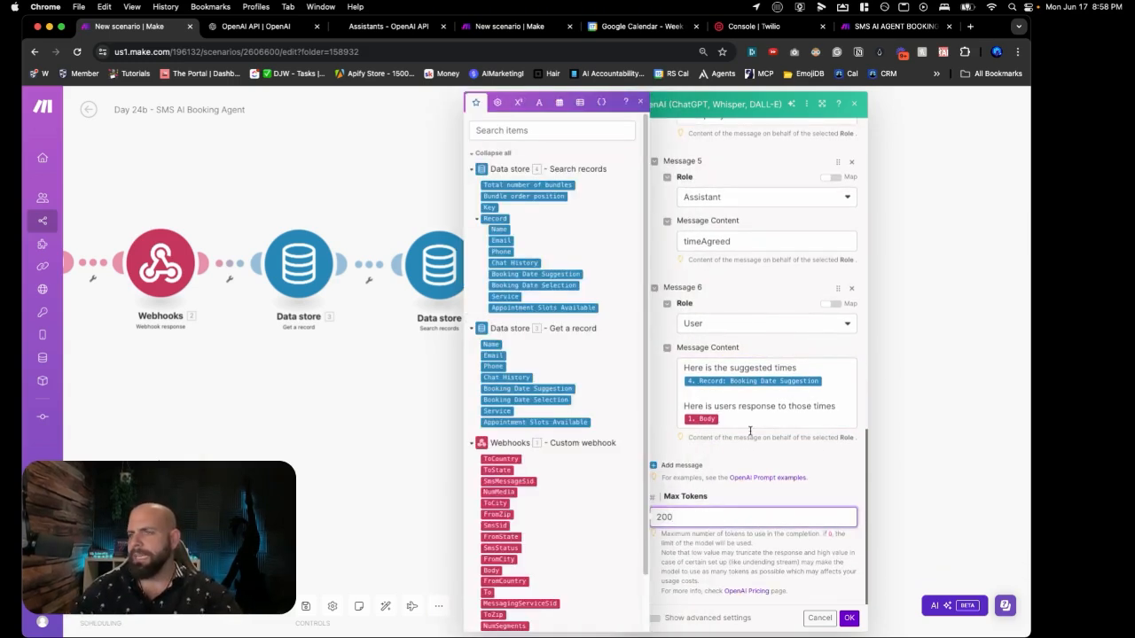
scroll(750, 431, up, 15)
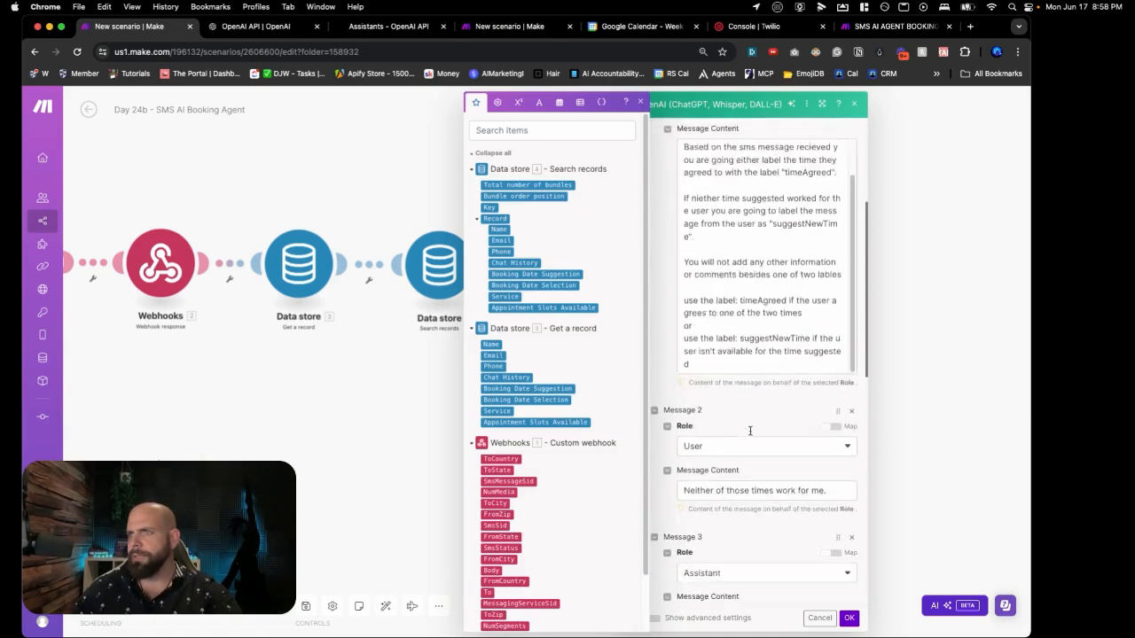
scroll(749, 431, down, 15)
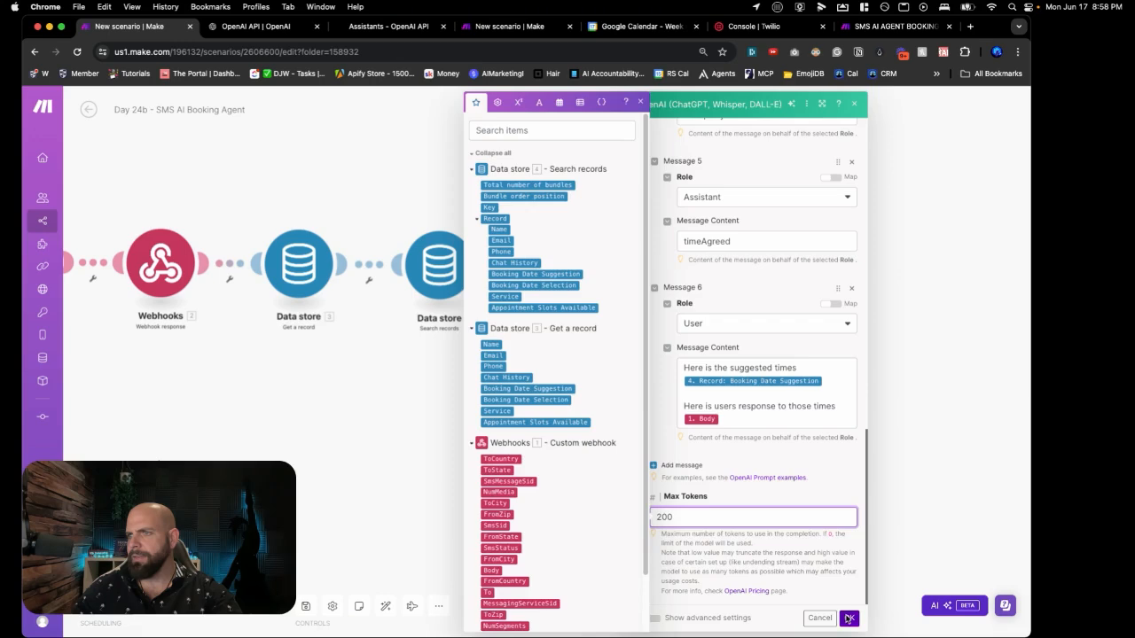
click(848, 618)
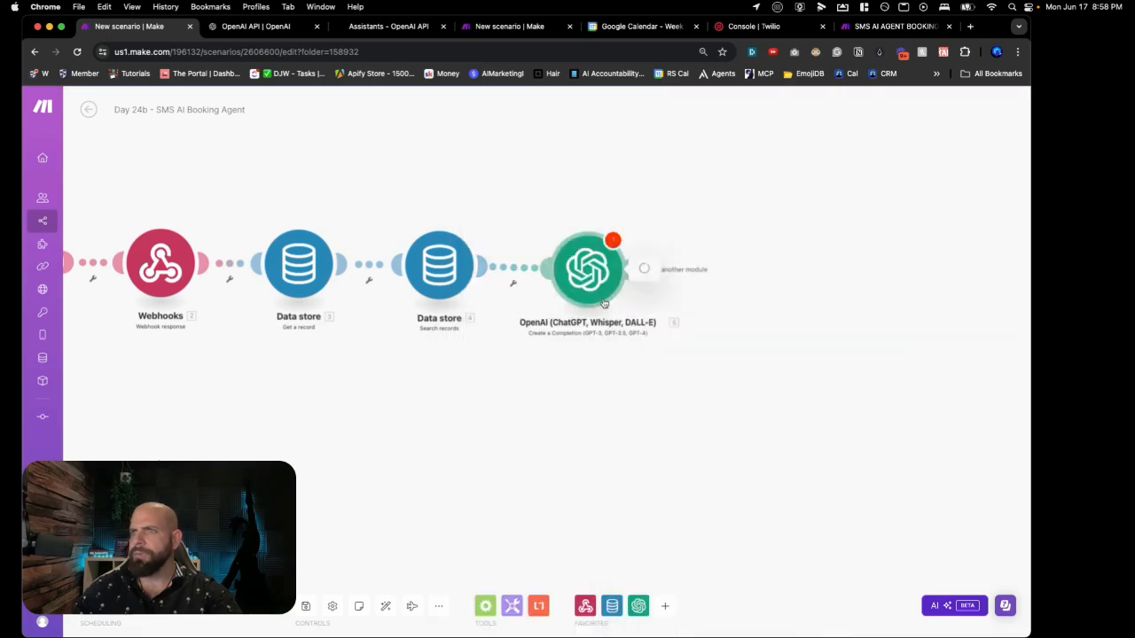
Step: Move to the Day 24a scenario, check its data store steps, and open Update a record
click(603, 304)
click(848, 618)
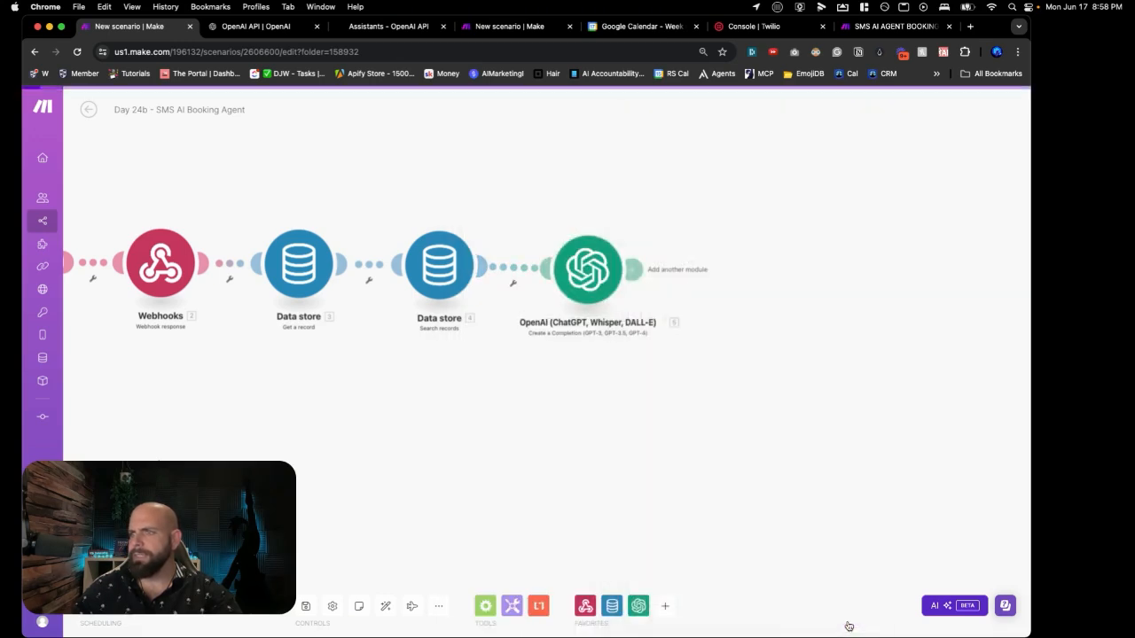
click(456, 30)
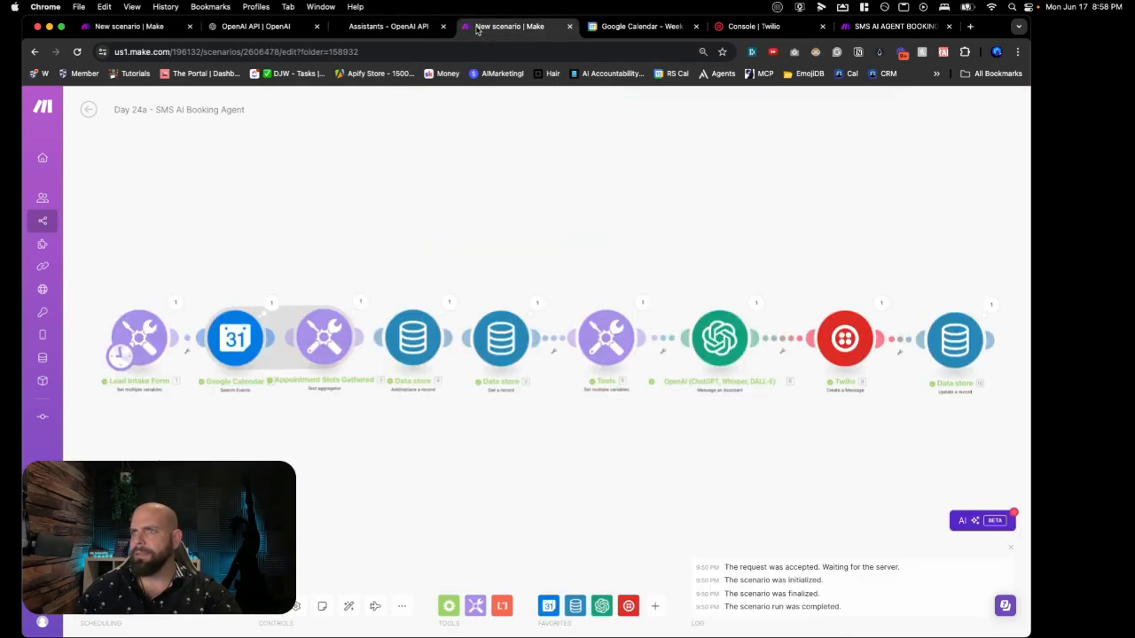
scroll(908, 362, up, 3)
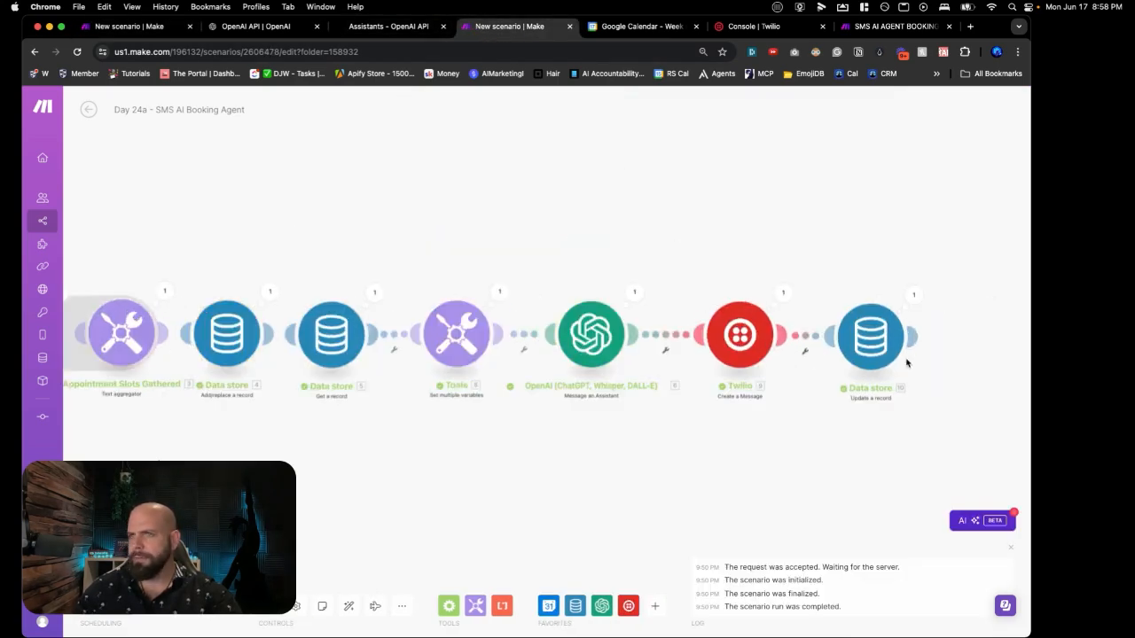
click(298, 334)
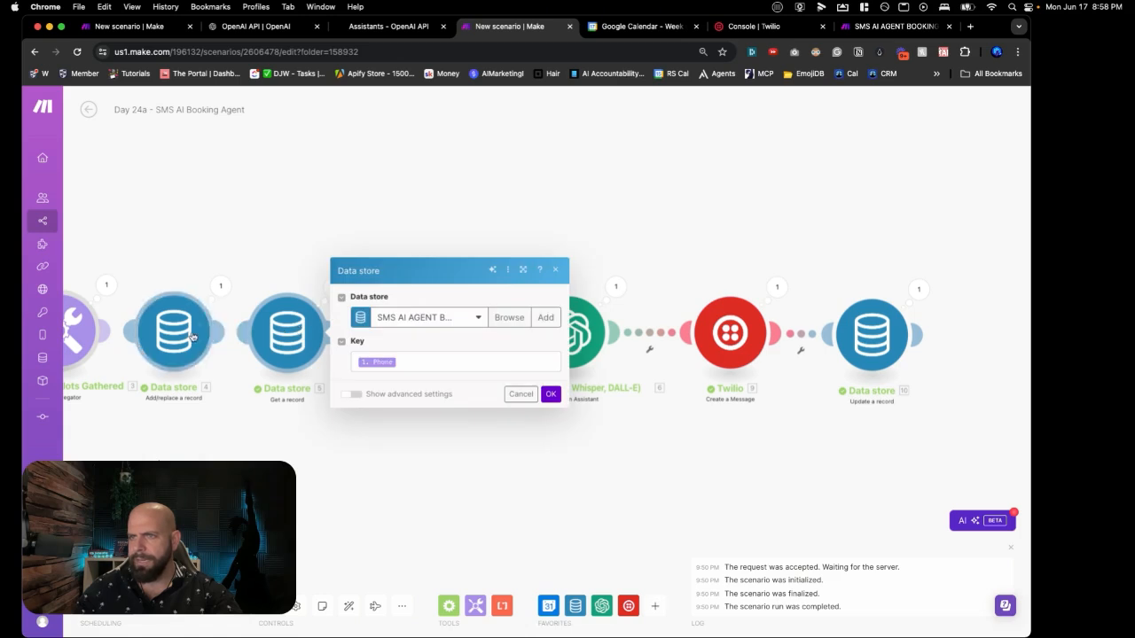
click(192, 335)
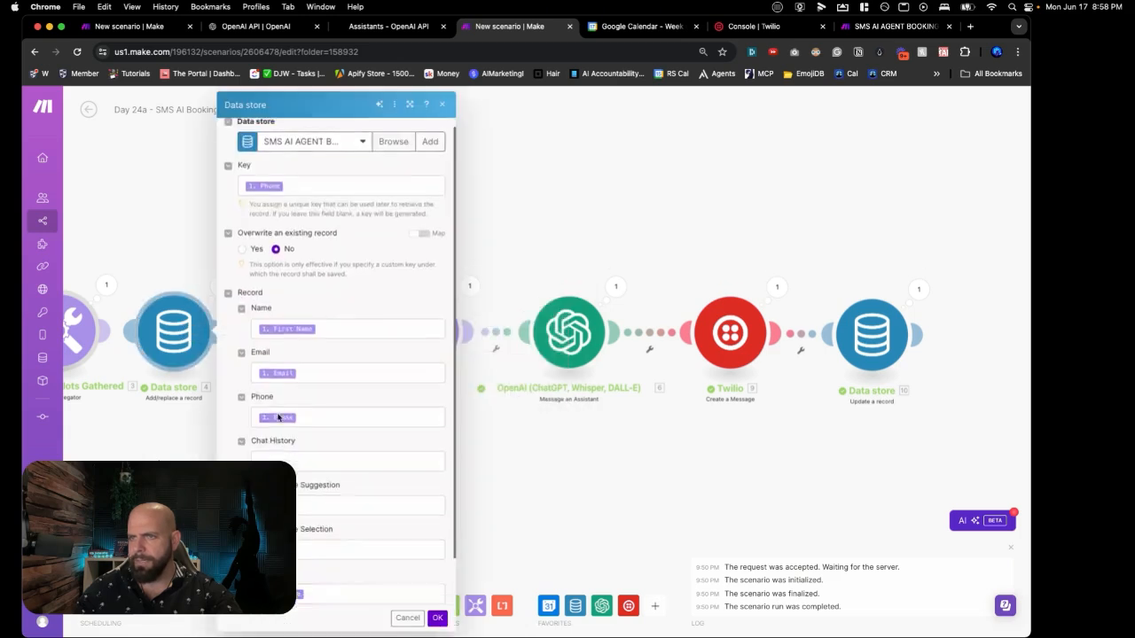
click(202, 454)
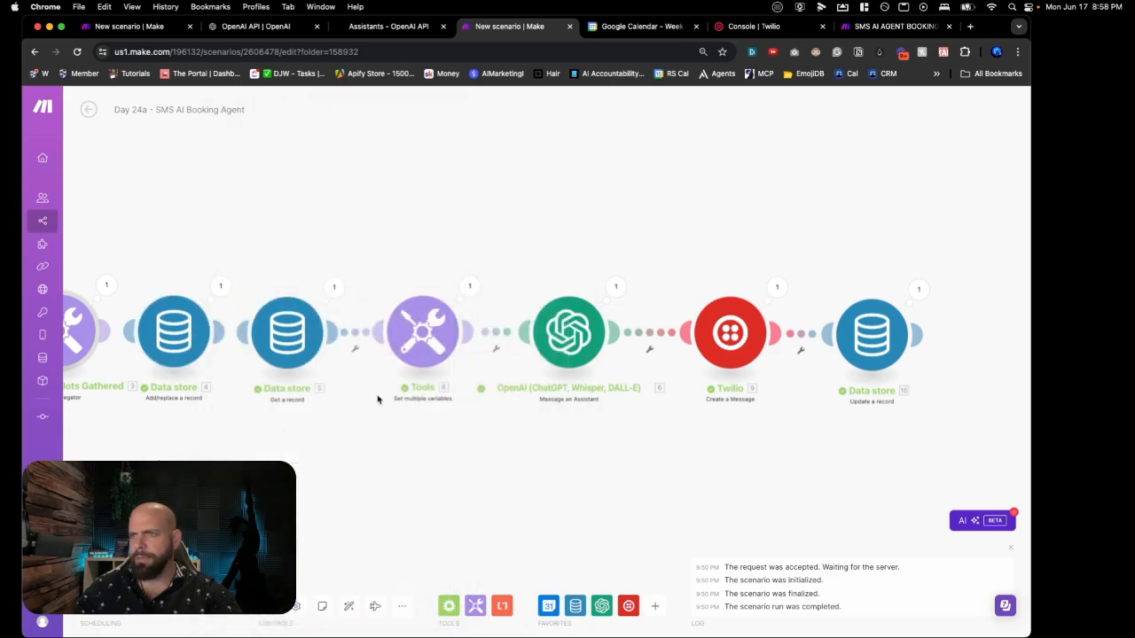
click(864, 343)
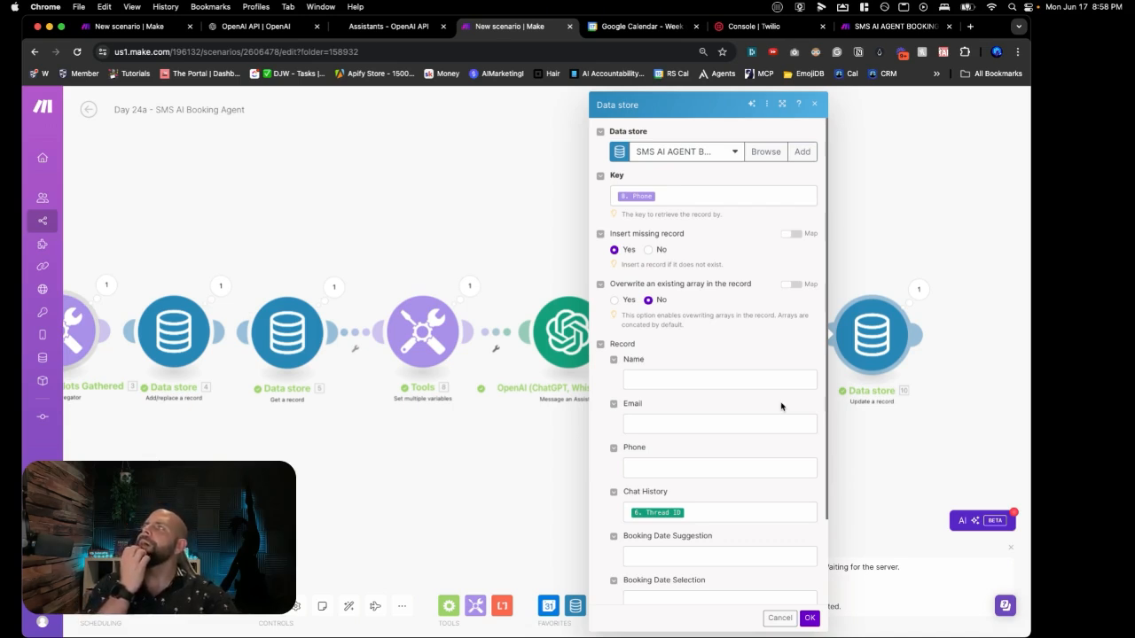
Step: Map OpenAI Content[] Text.Value into Booking Date Suggestion, confirm, and save the scenario
scroll(781, 406, down, 2)
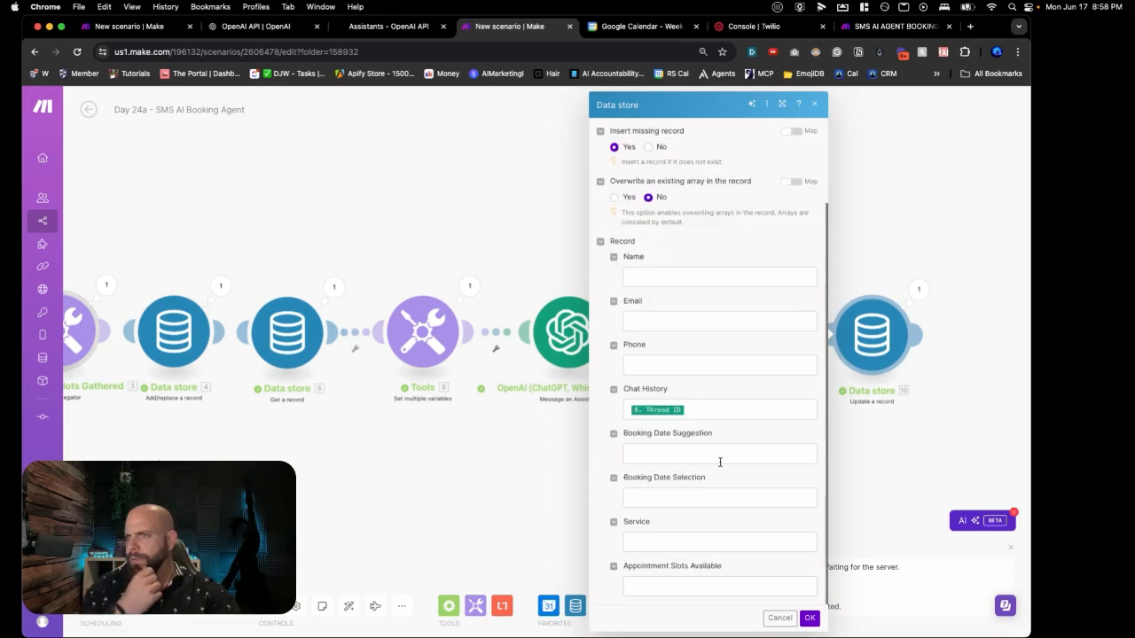
click(720, 461)
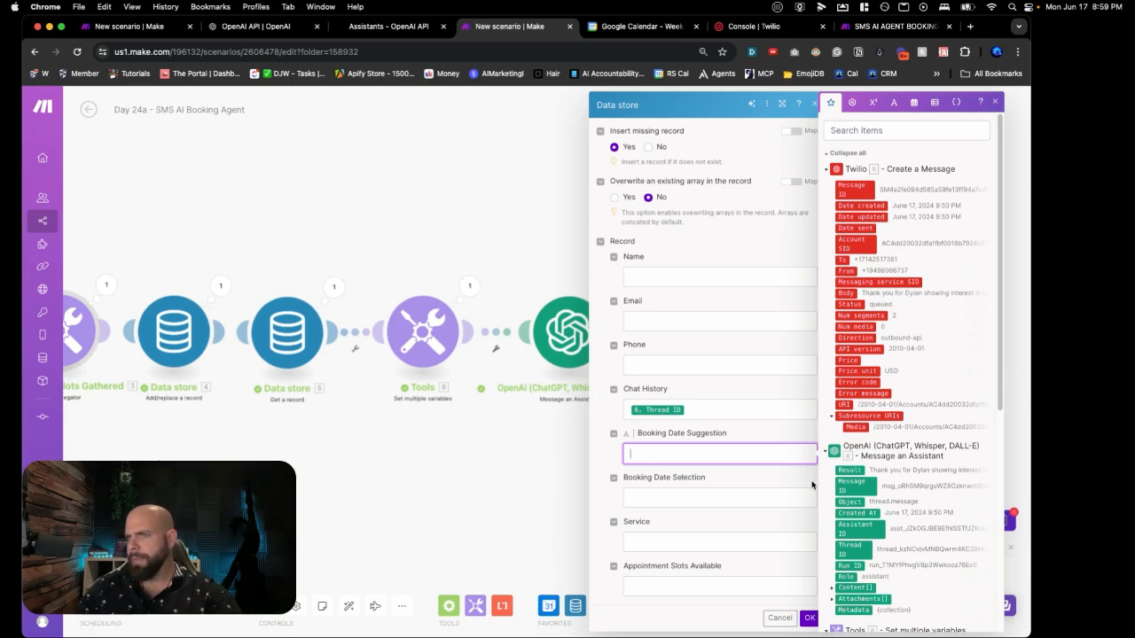
scroll(847, 549, down, 1)
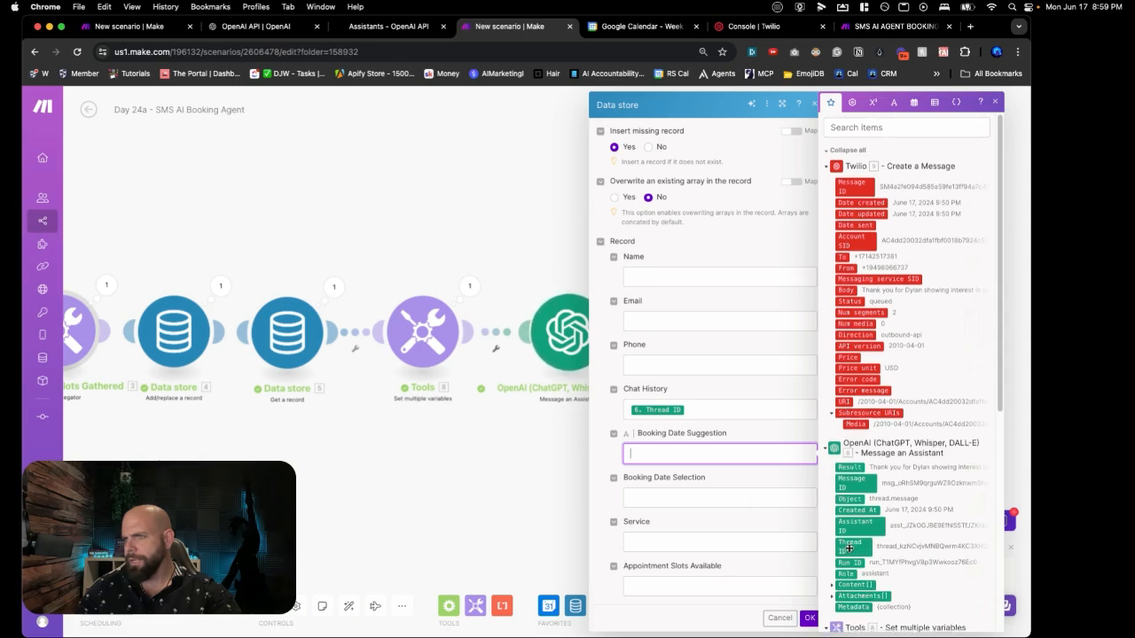
click(836, 574)
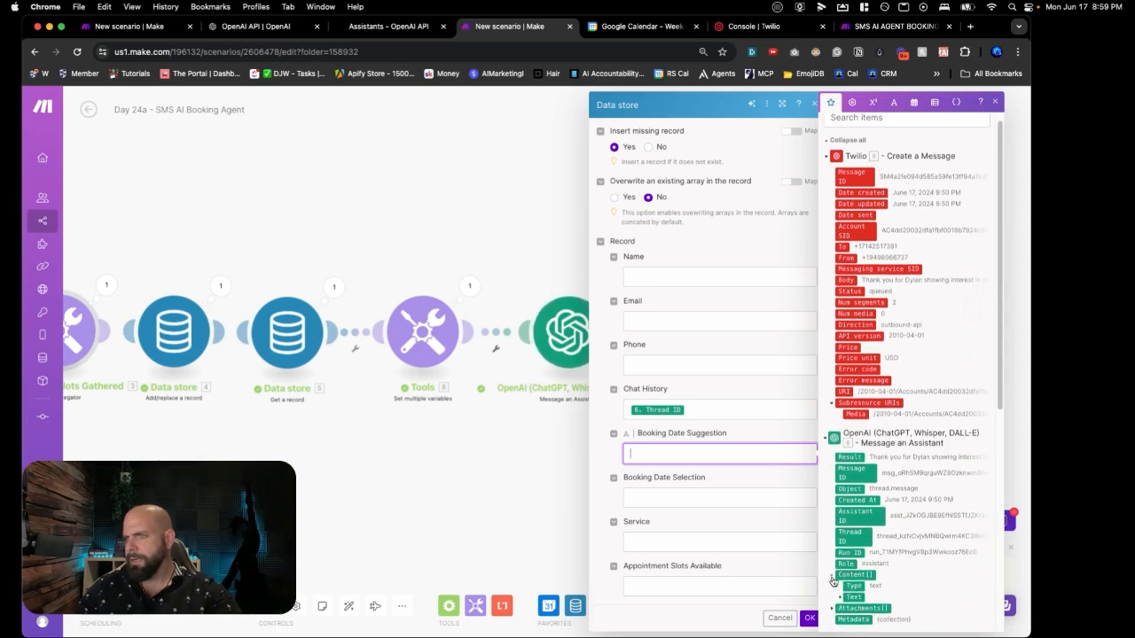
click(842, 597)
scroll(852, 598, down, 1)
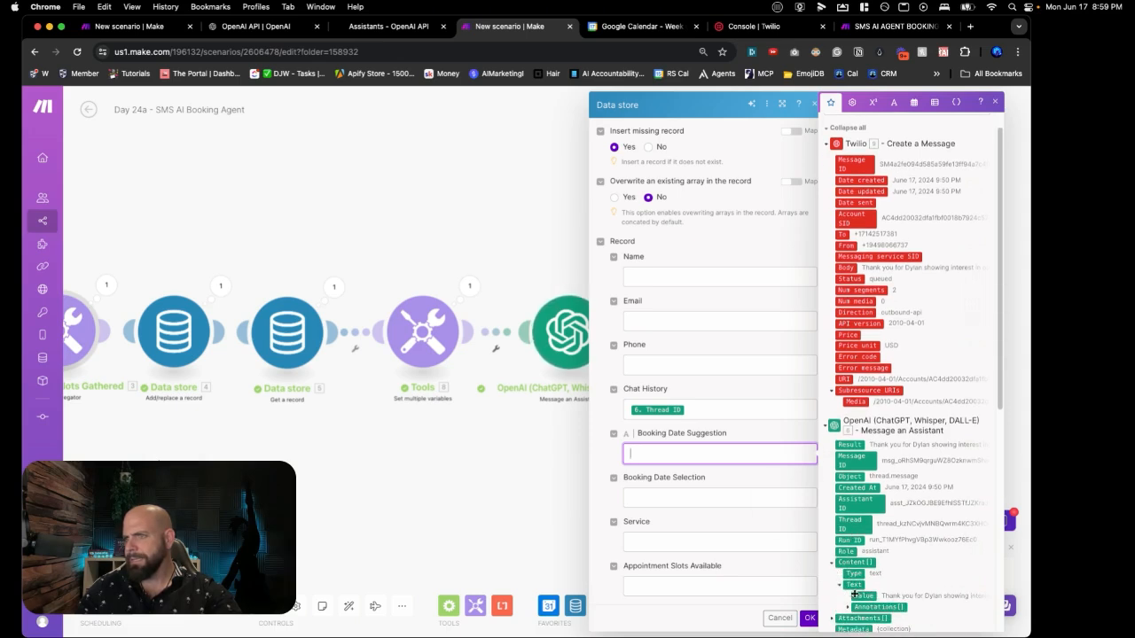
click(860, 597)
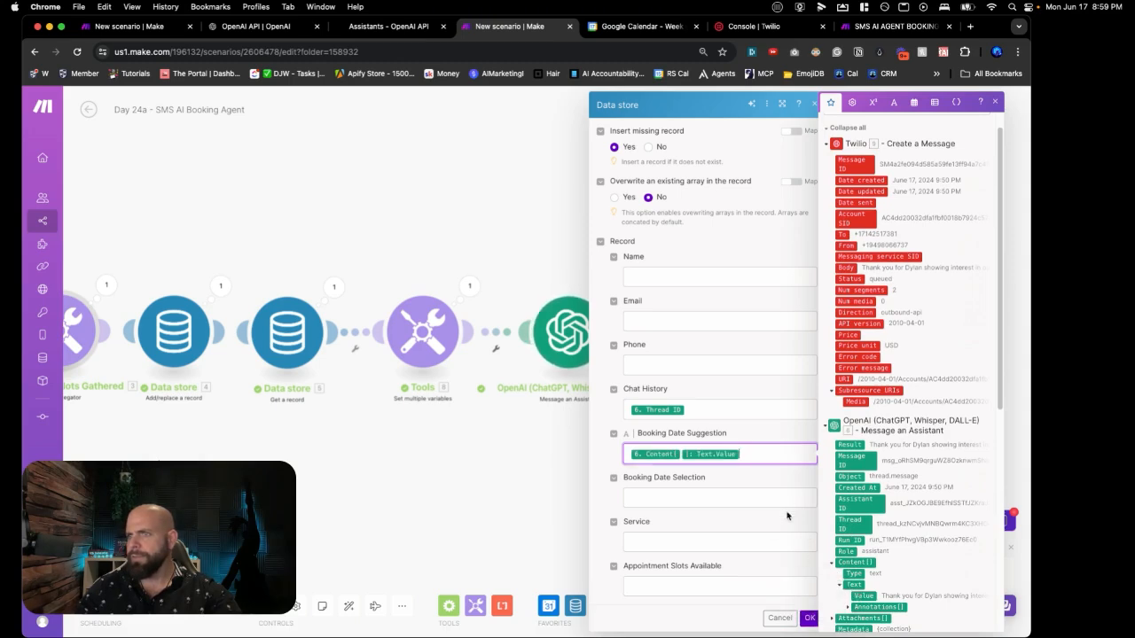
click(811, 618)
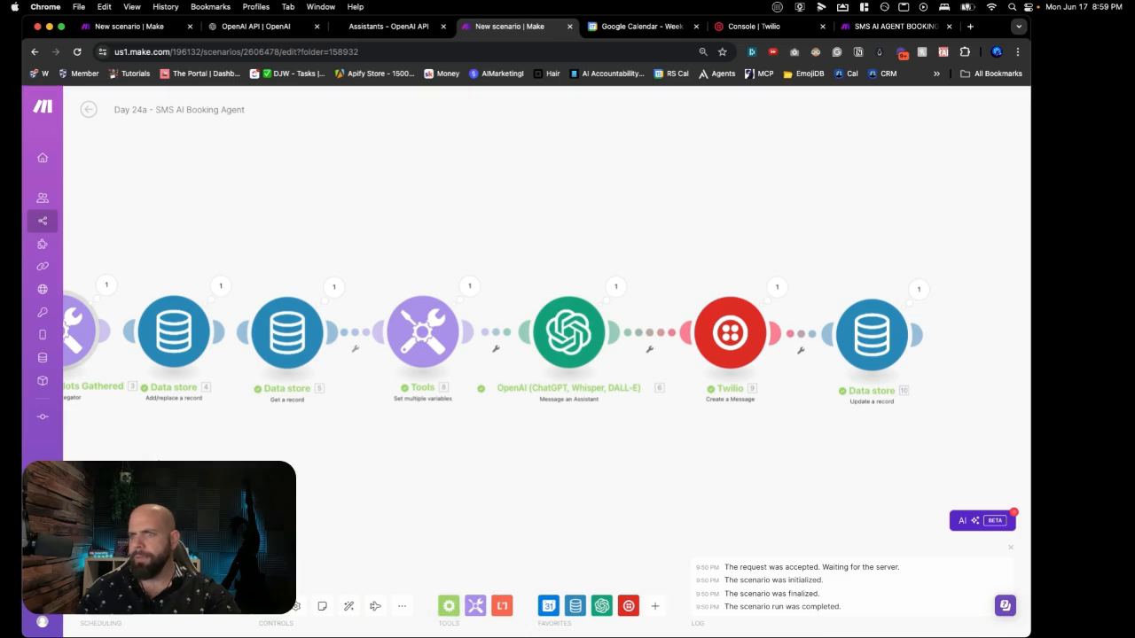
click(270, 606)
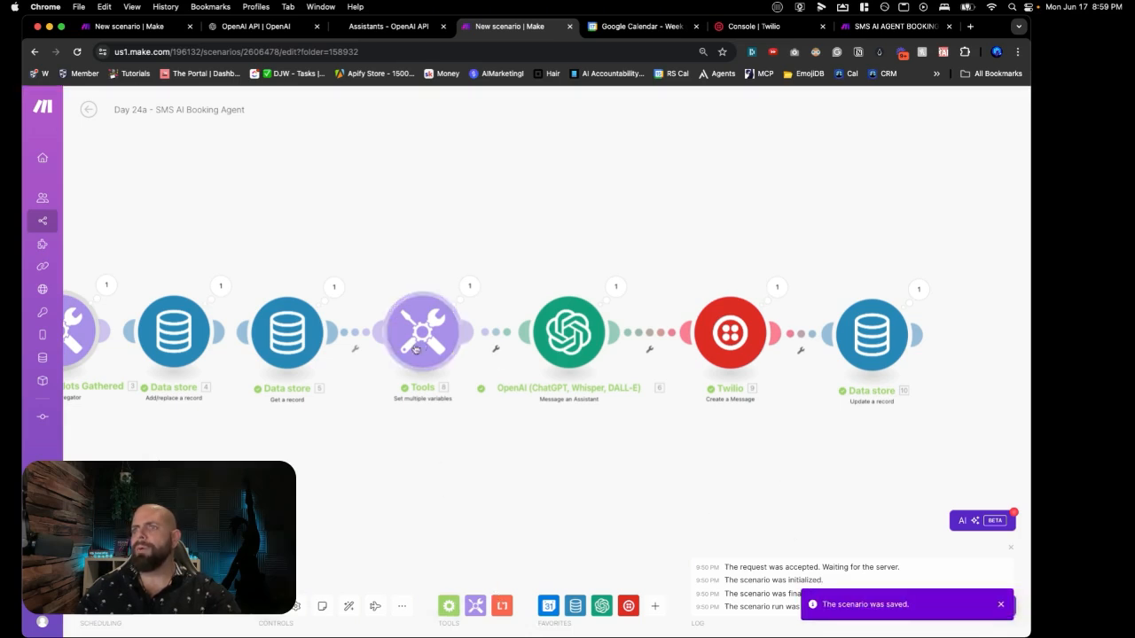
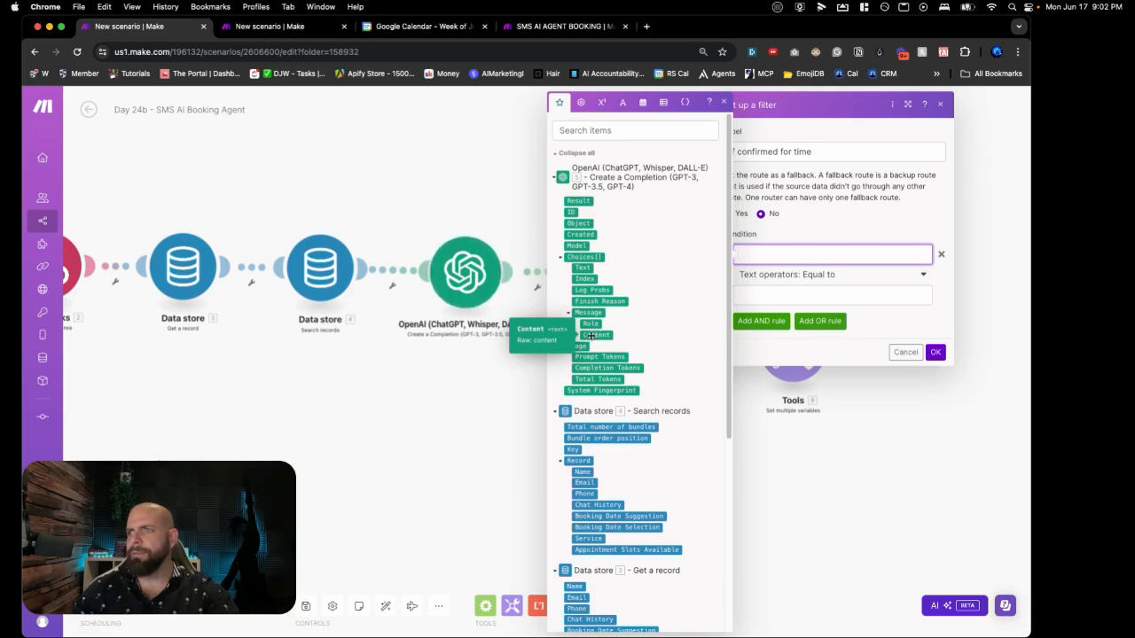
Step: Make the confirmed-time route filter check that the AI message content equals 'timeAgreed'
click(591, 335)
click(767, 296)
text(timeAg)
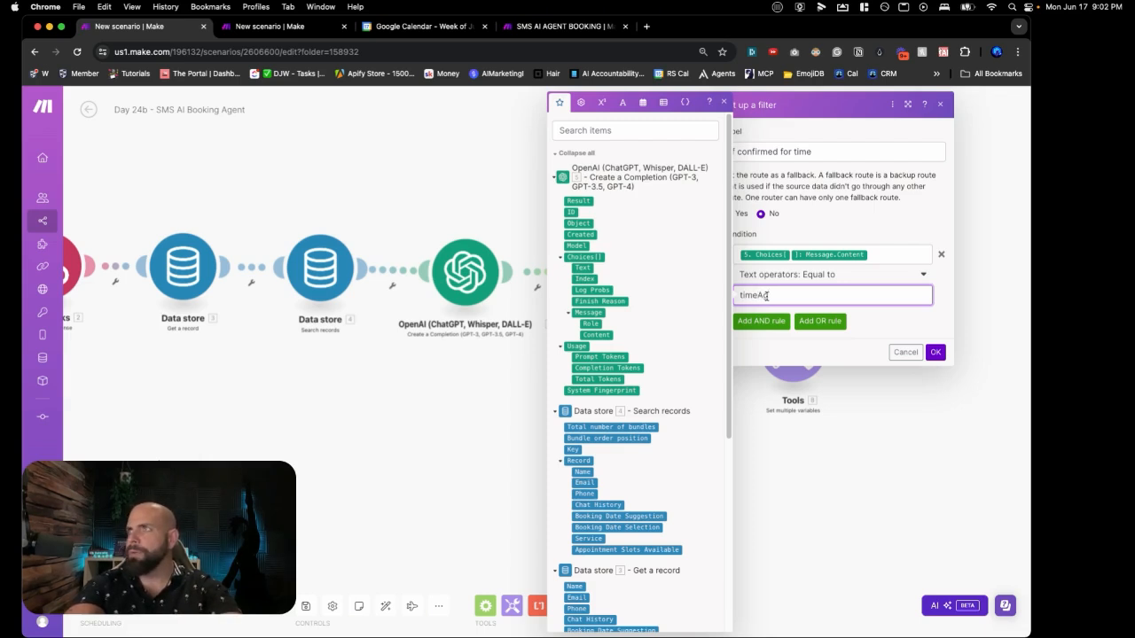
text(reed)
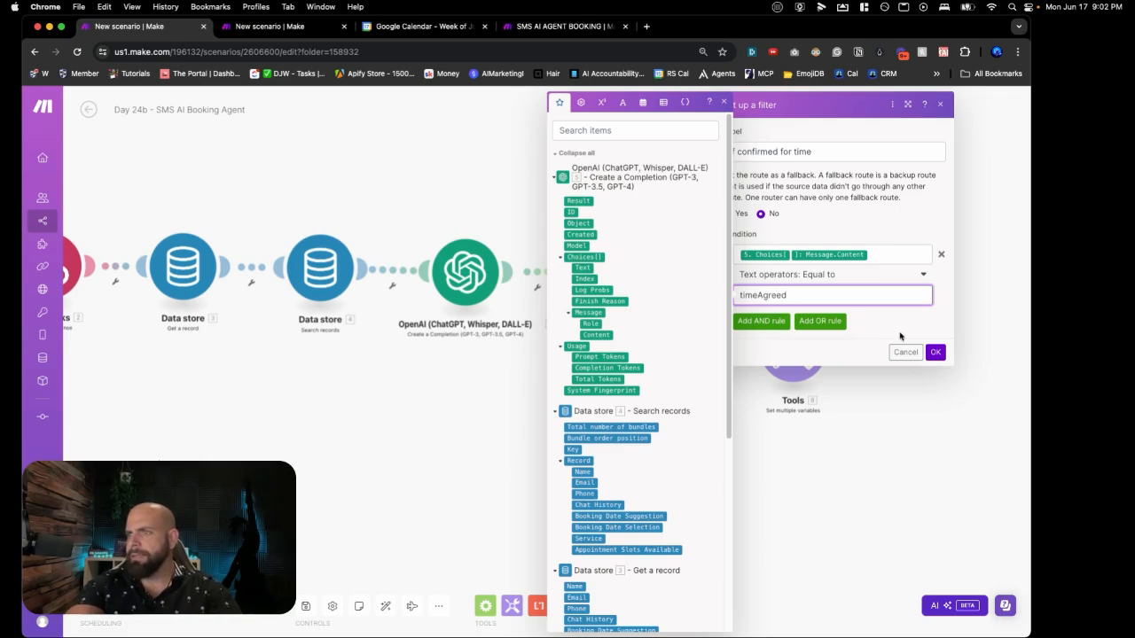
click(935, 352)
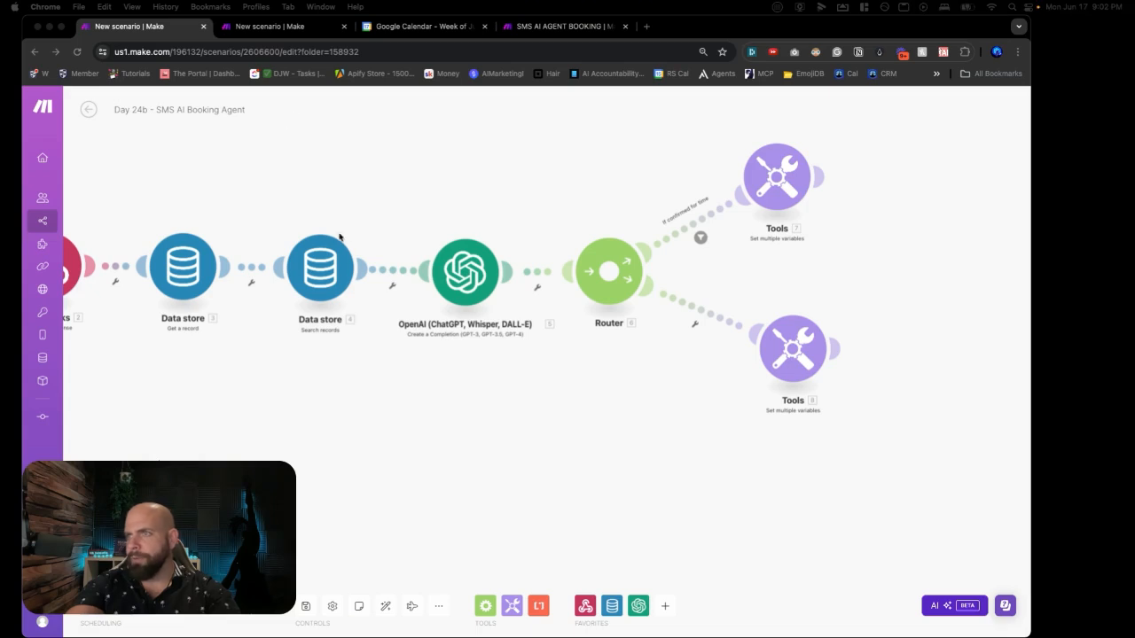
Step: Label the lower route's filter 'Suggest New Times', matching AI message content equal to 'suggestNewTime'
click(696, 314)
click(696, 314)
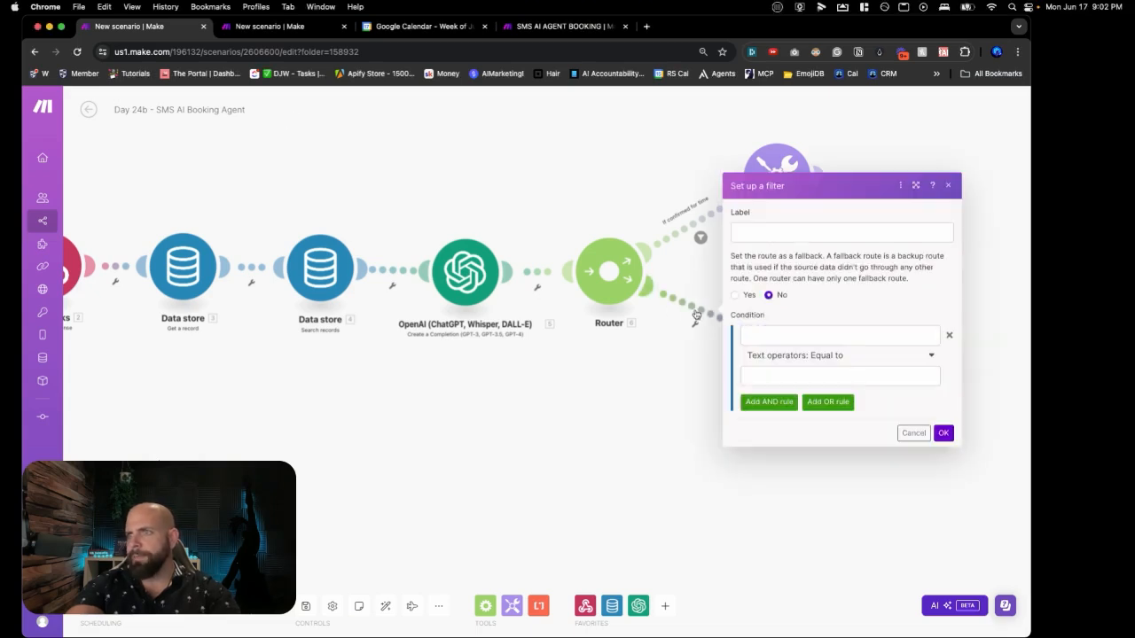
click(776, 234)
text(Suggest New Times)
click(795, 337)
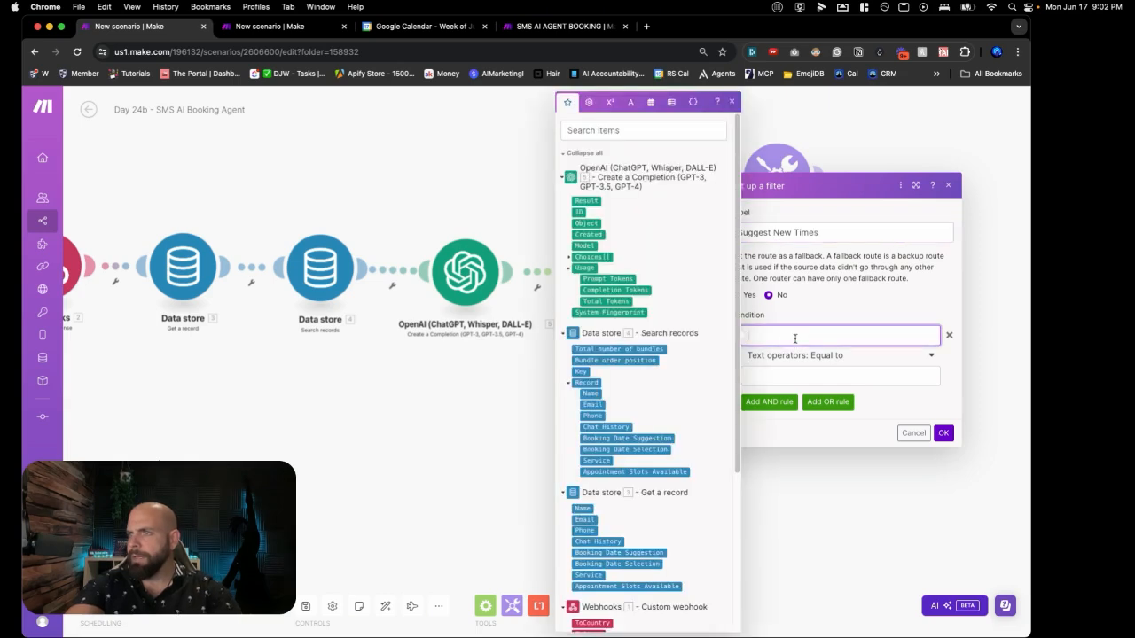
click(568, 257)
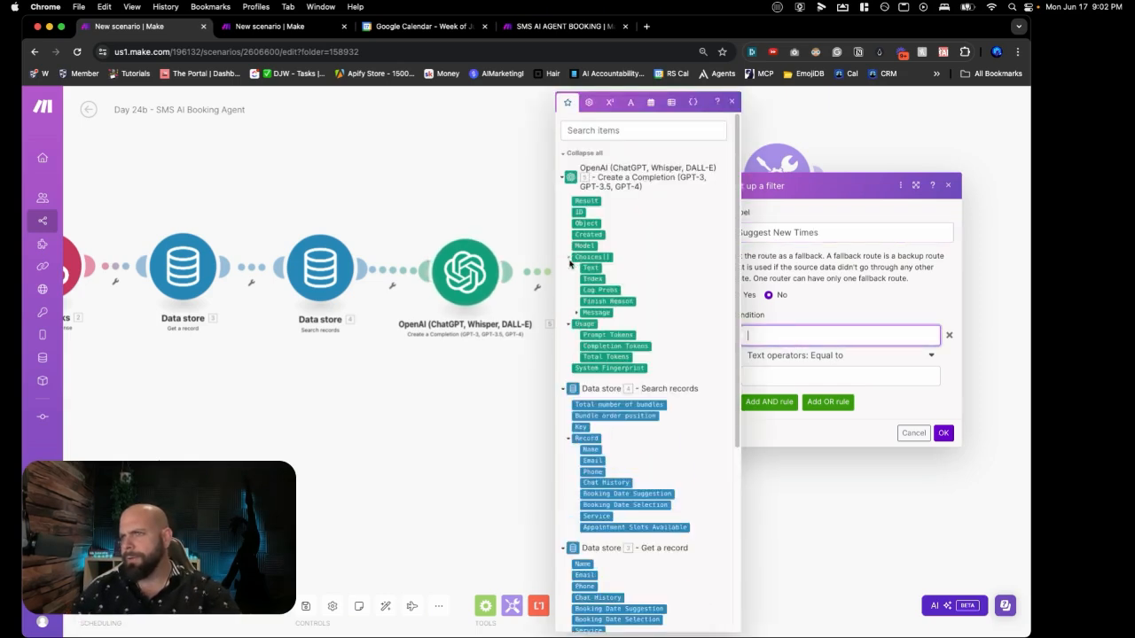
click(576, 312)
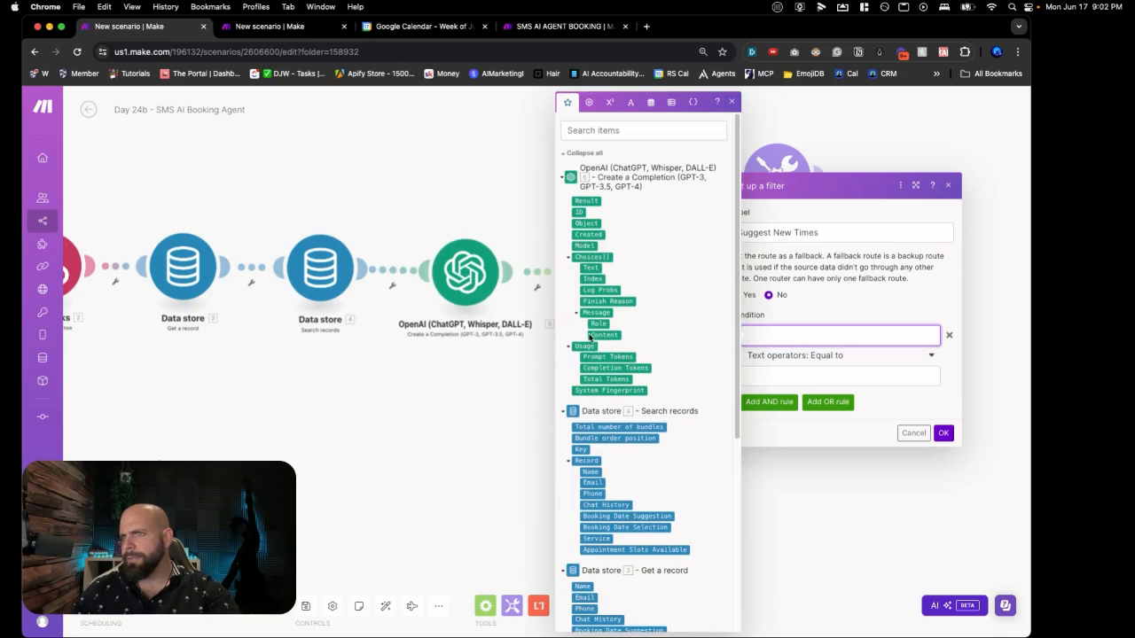
click(603, 335)
click(769, 378)
text(suggestNew)
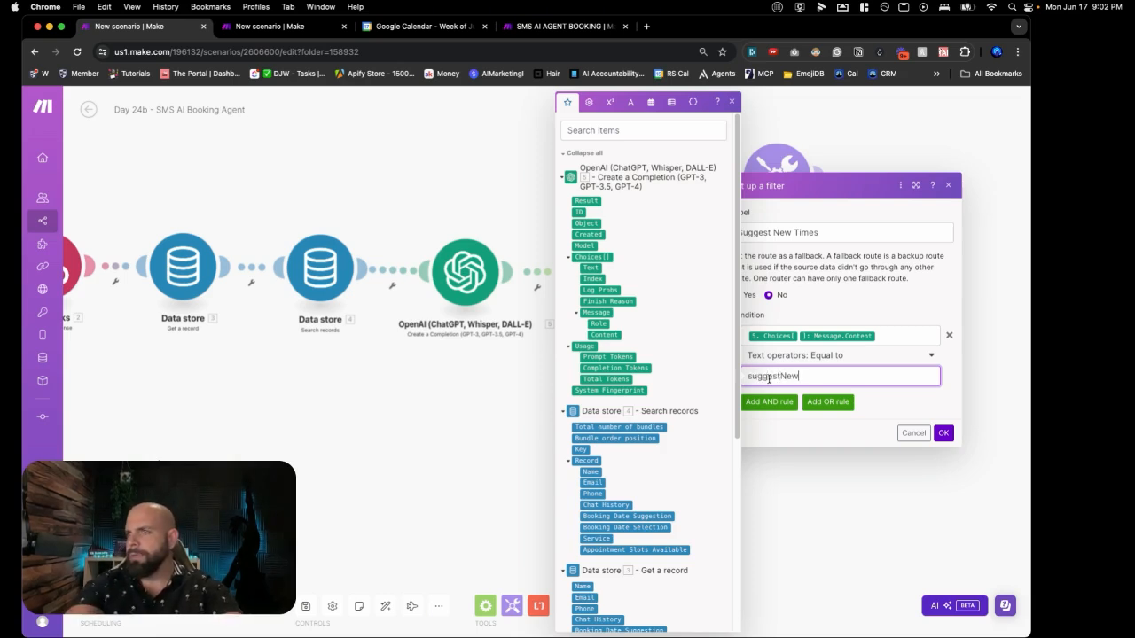
text(Time)
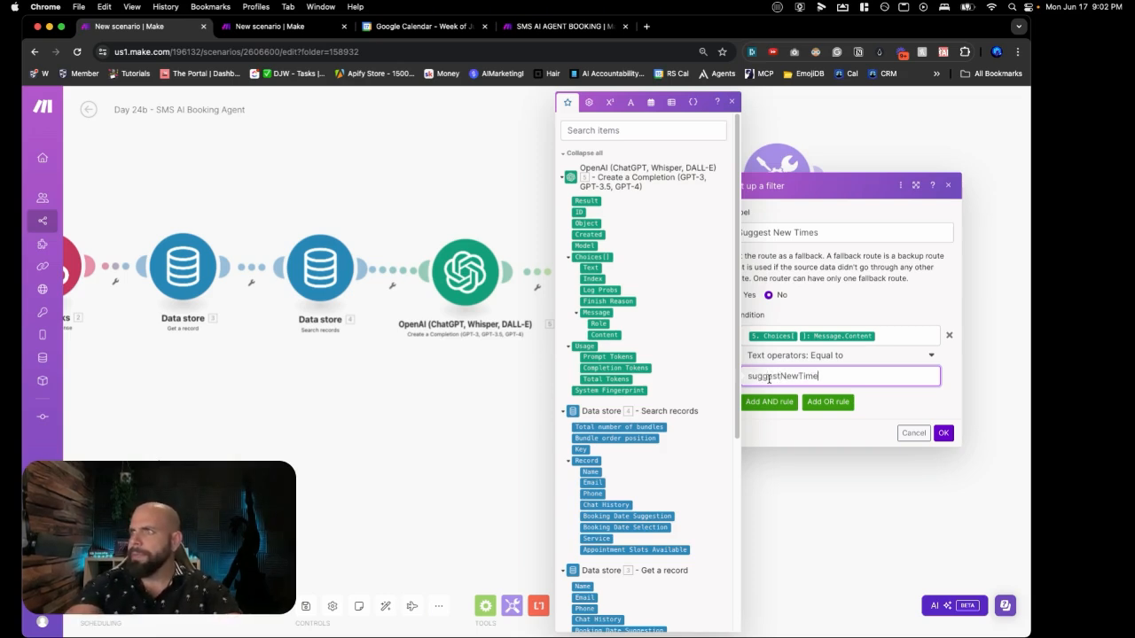
click(942, 433)
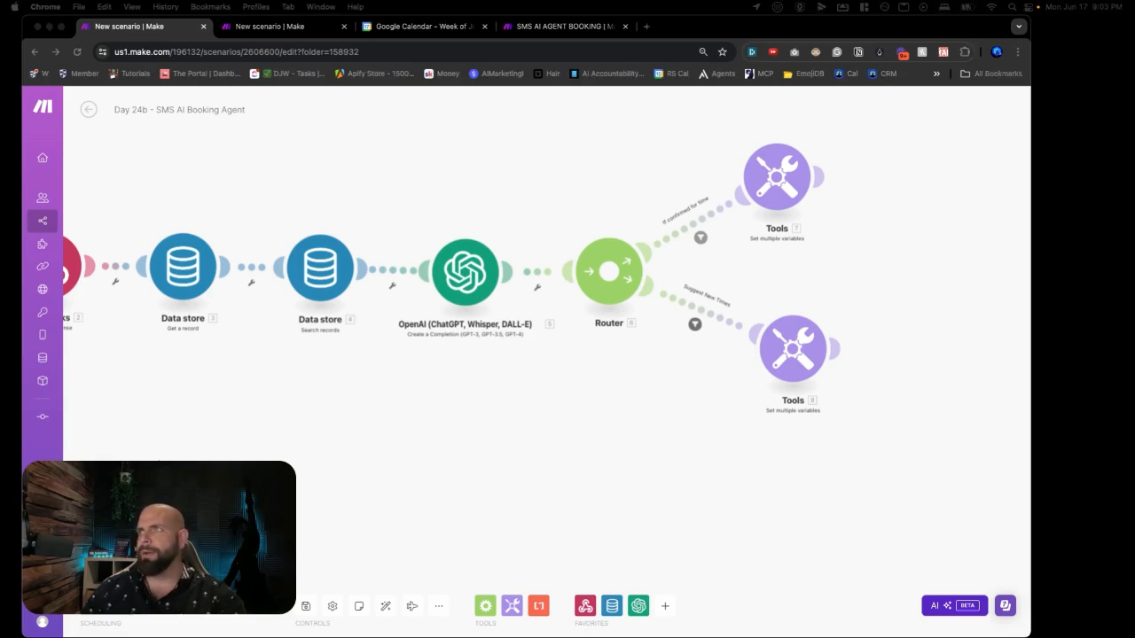
Step: Add an 'available time slots' variable to the lower Tools module, mapped to Record: Appointment Slots Available
scroll(498, 248, right, 3)
scroll(499, 249, right, 5)
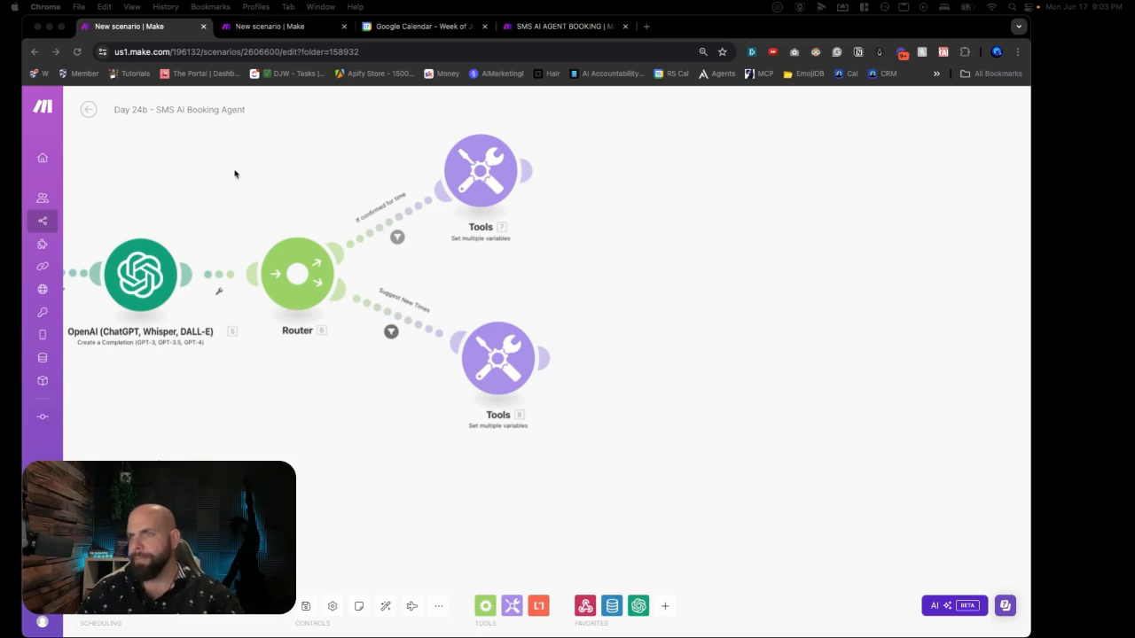
click(414, 321)
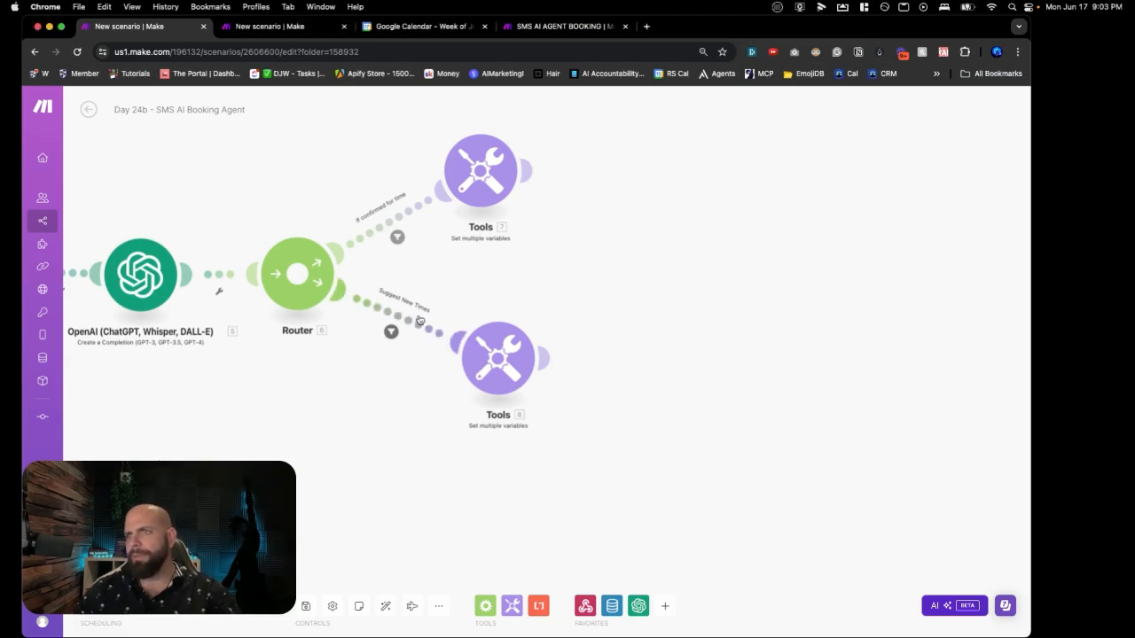
click(496, 350)
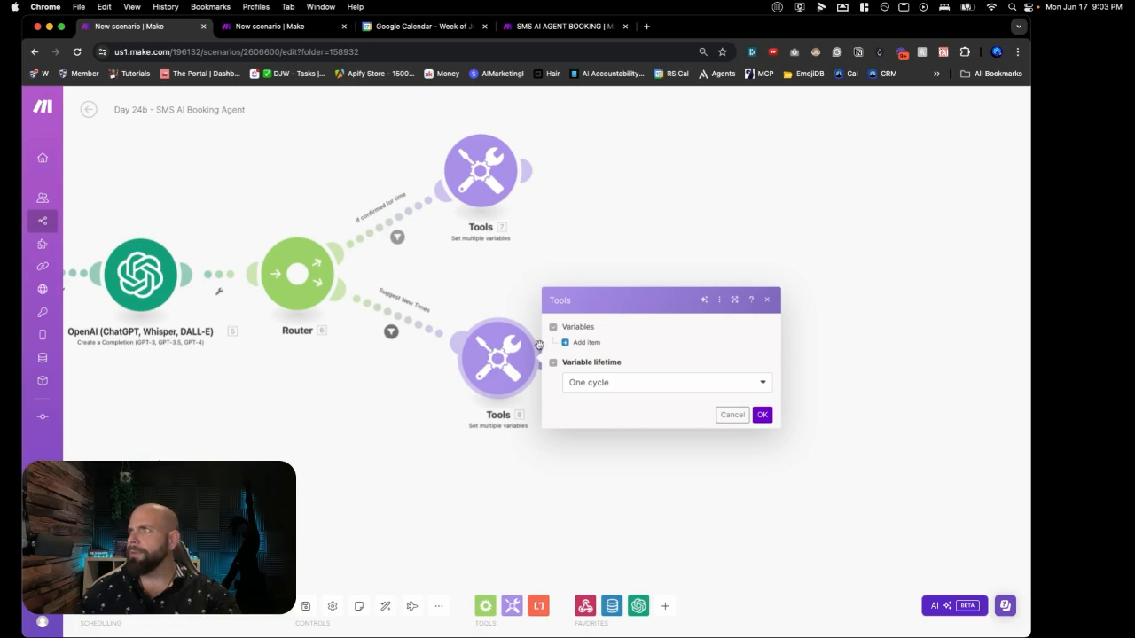
click(584, 342)
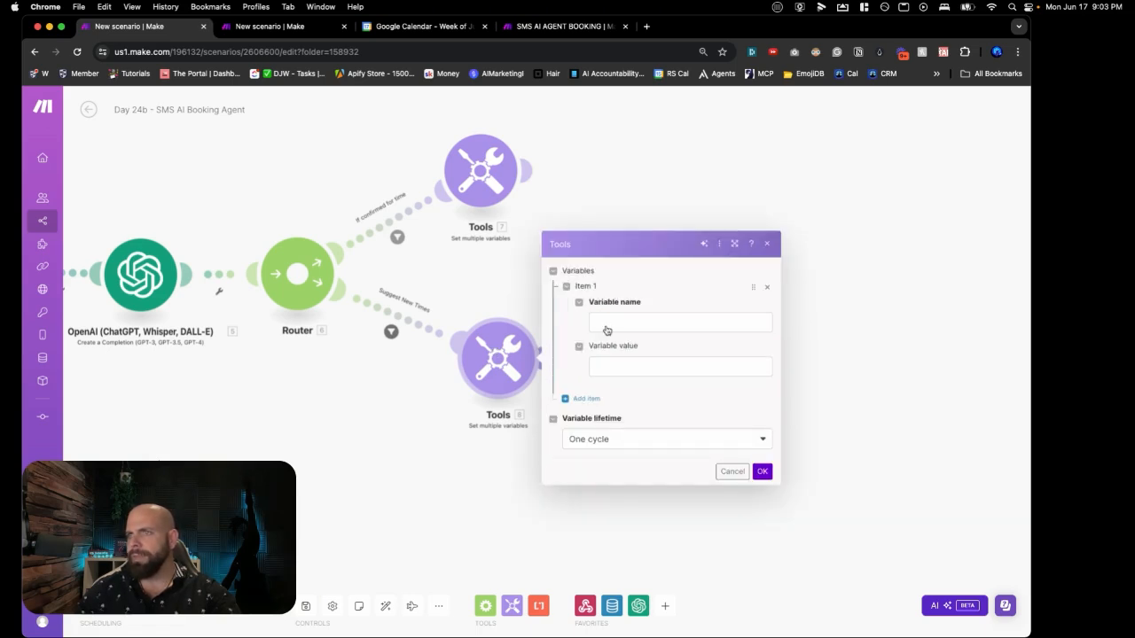
click(606, 325)
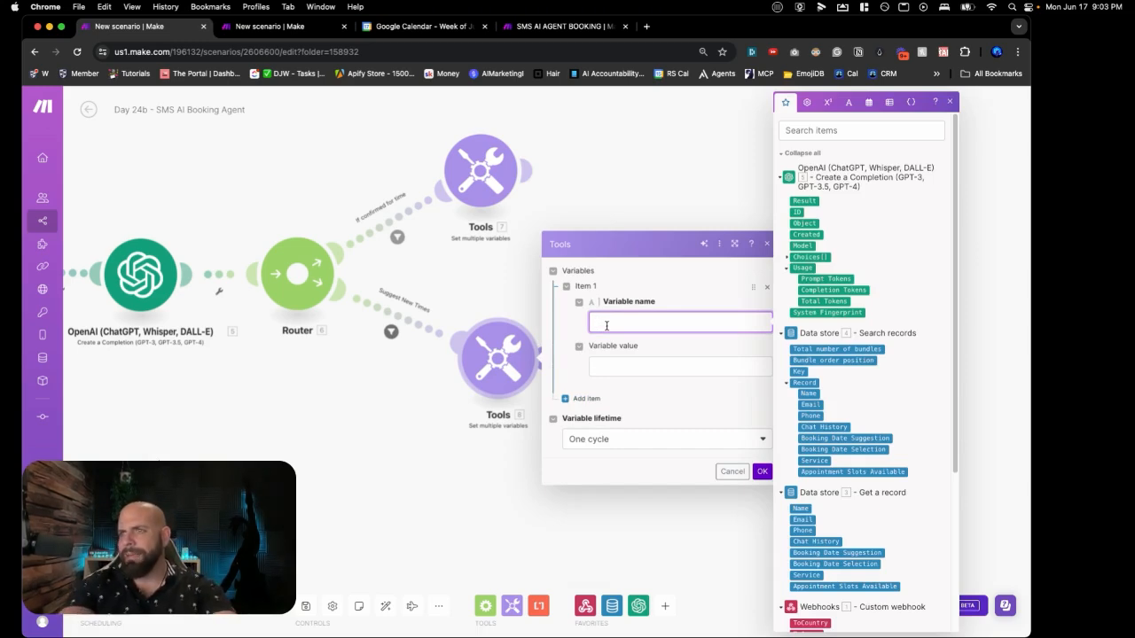
text(available time)
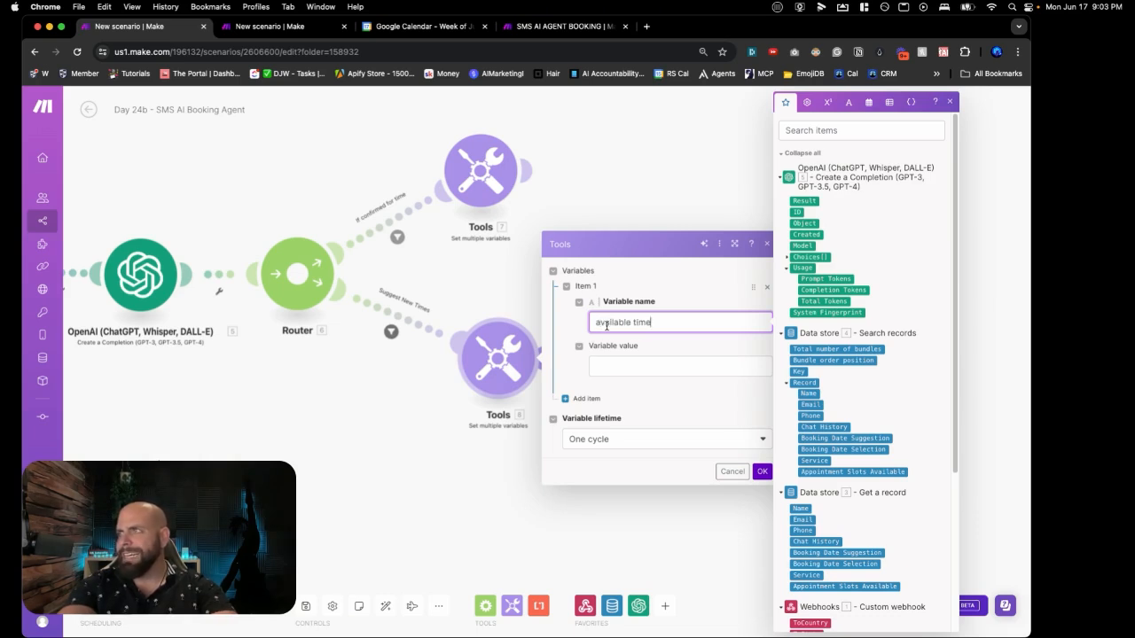
text( slots)
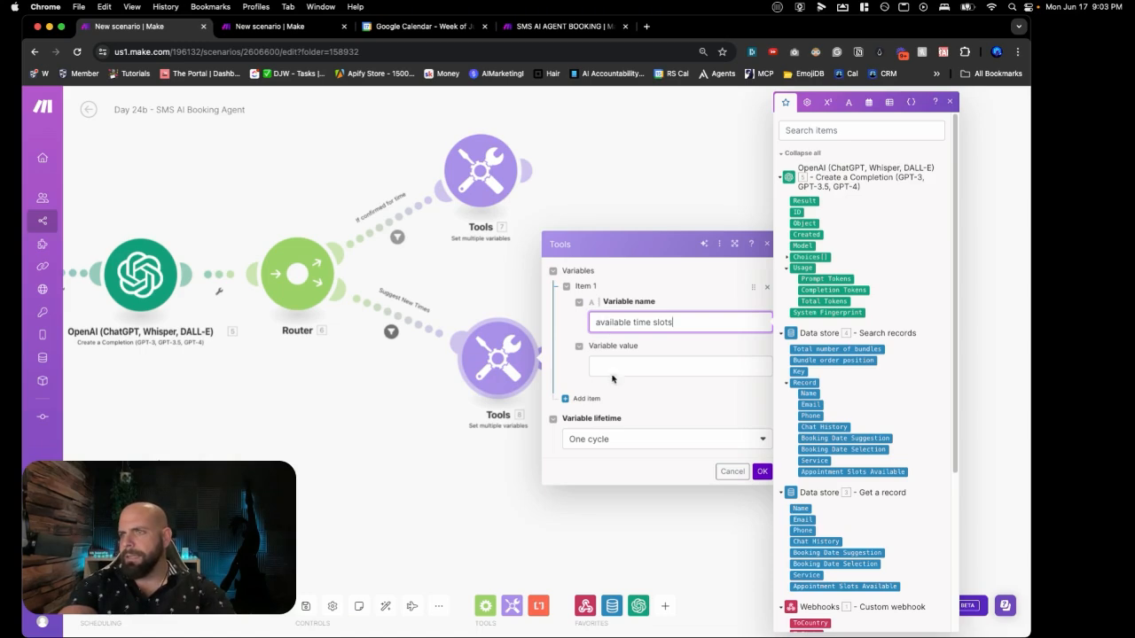
click(612, 370)
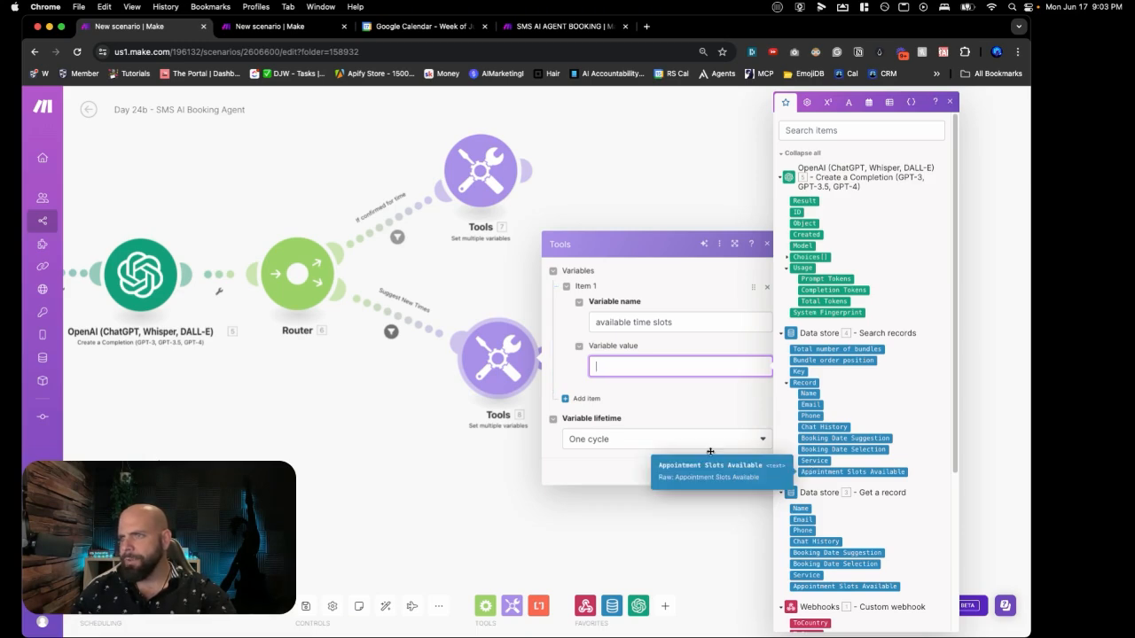
scroll(369, 445, down, 1)
scroll(369, 445, down, 2)
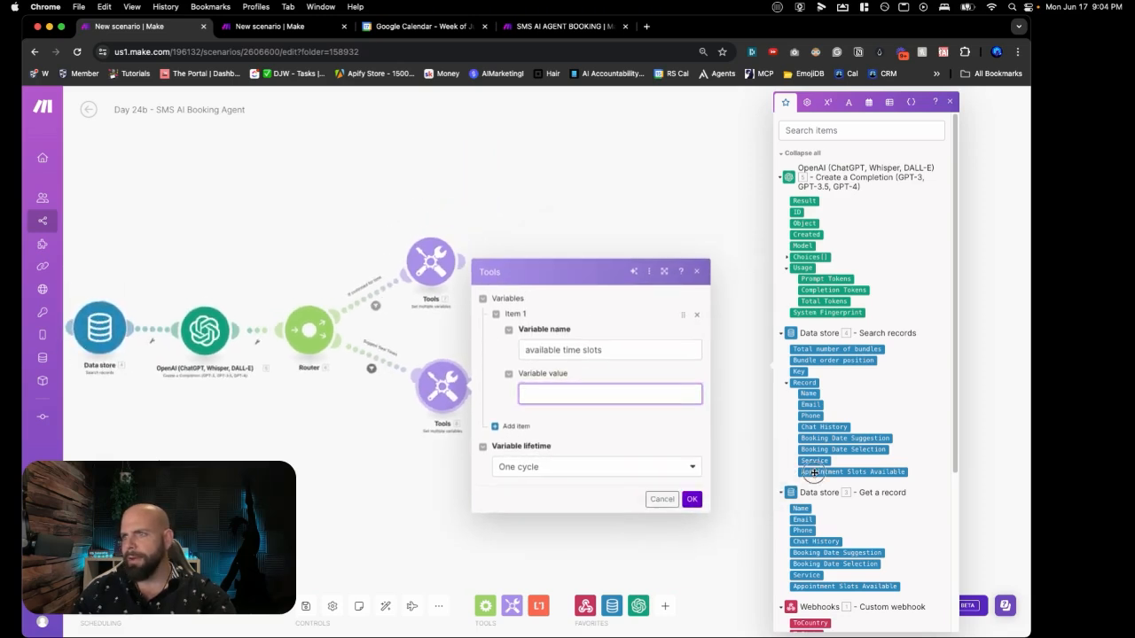
click(814, 473)
click(691, 502)
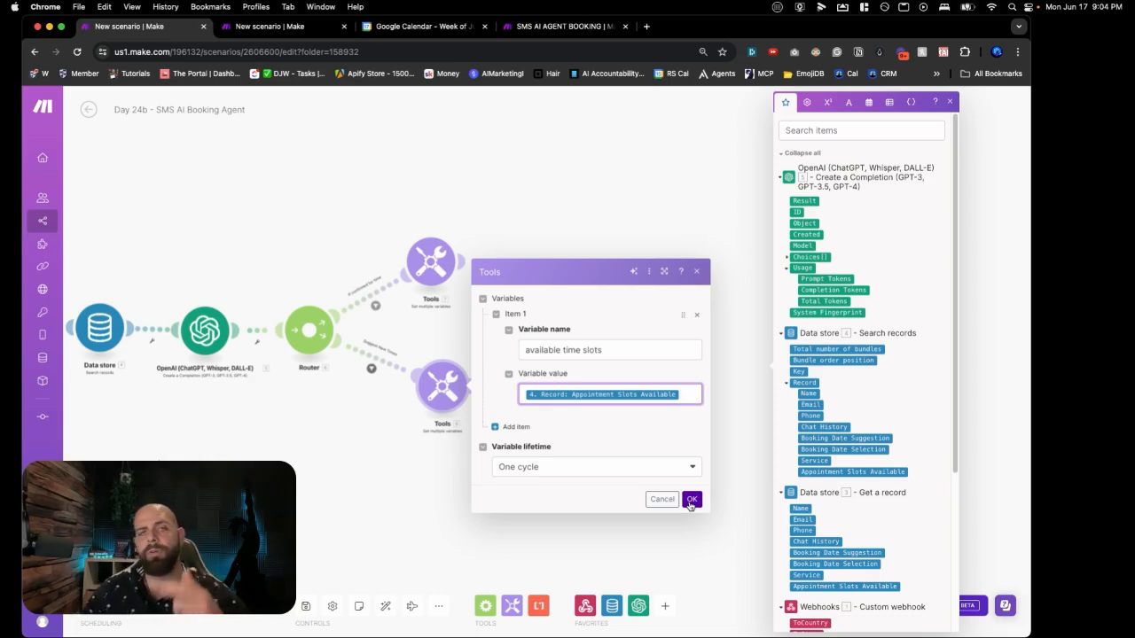
click(691, 500)
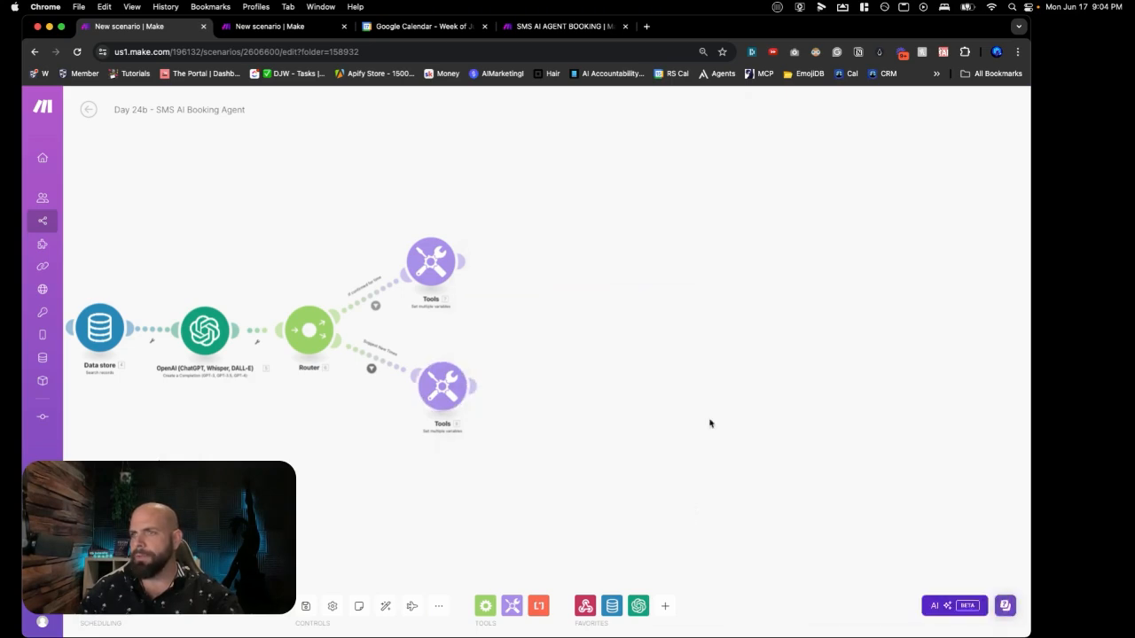
Step: Add an OpenAI Create a Completion module after the lower Tools step
click(540, 397)
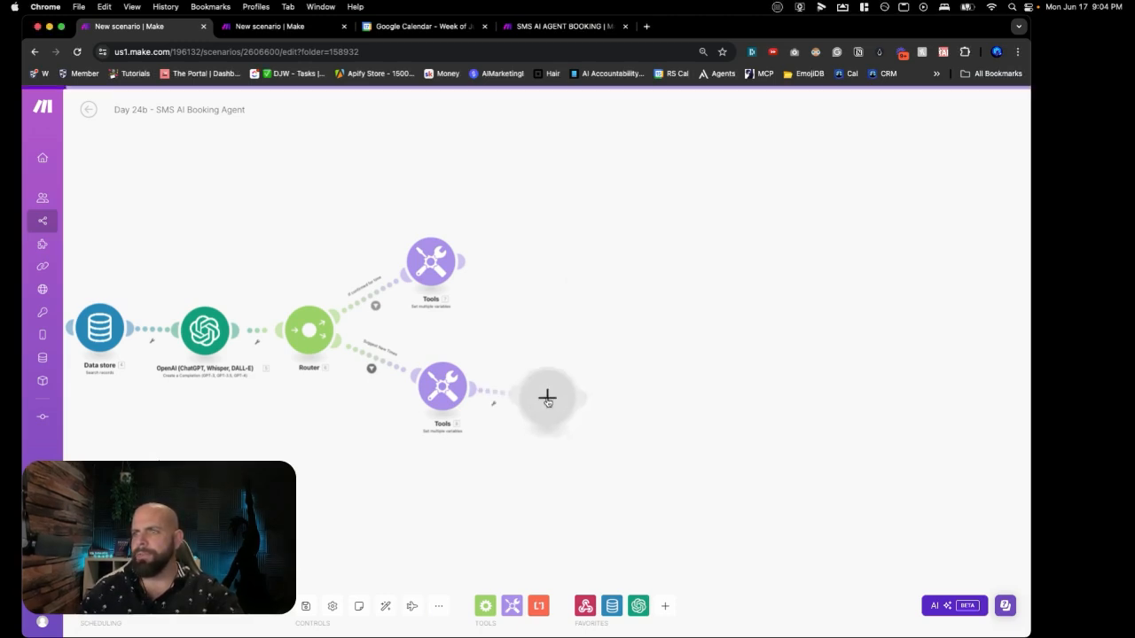
click(546, 398)
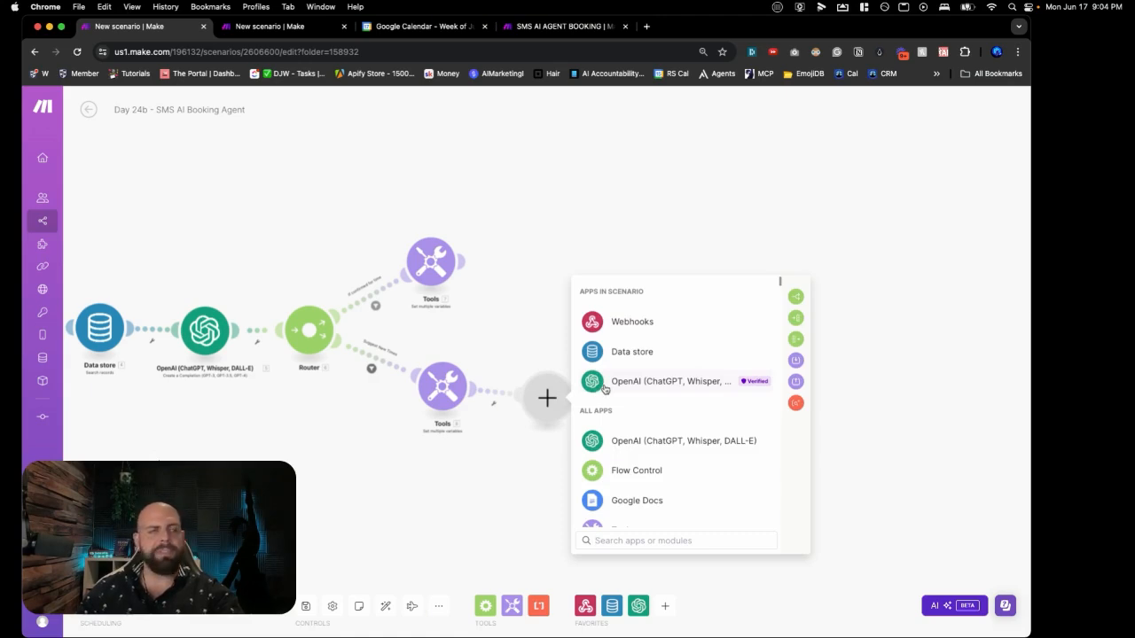
click(605, 389)
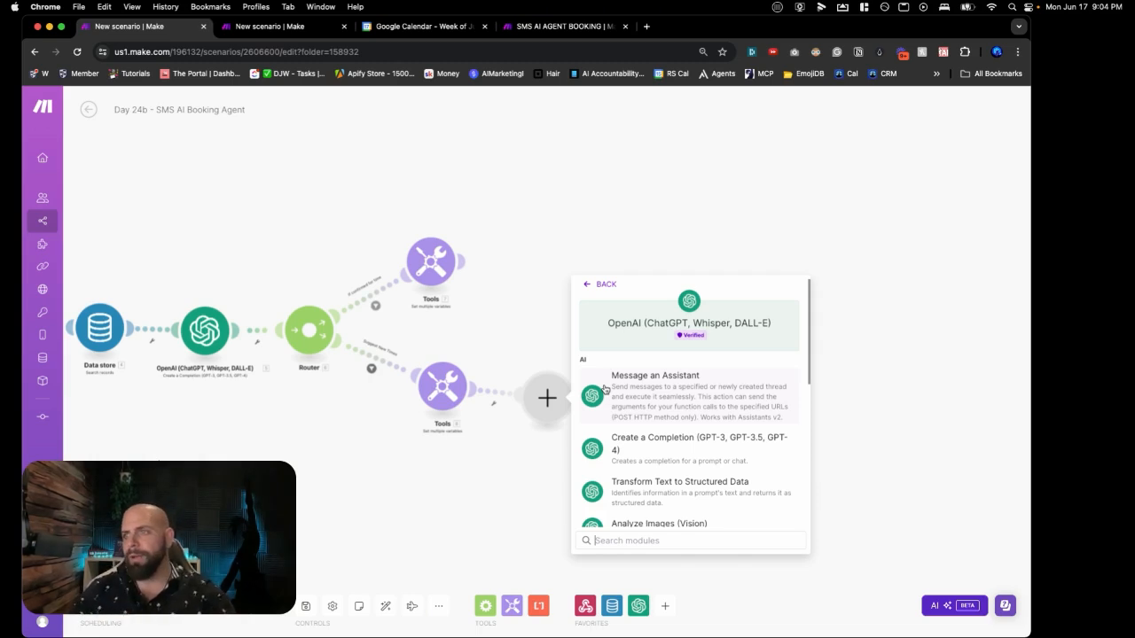
click(641, 447)
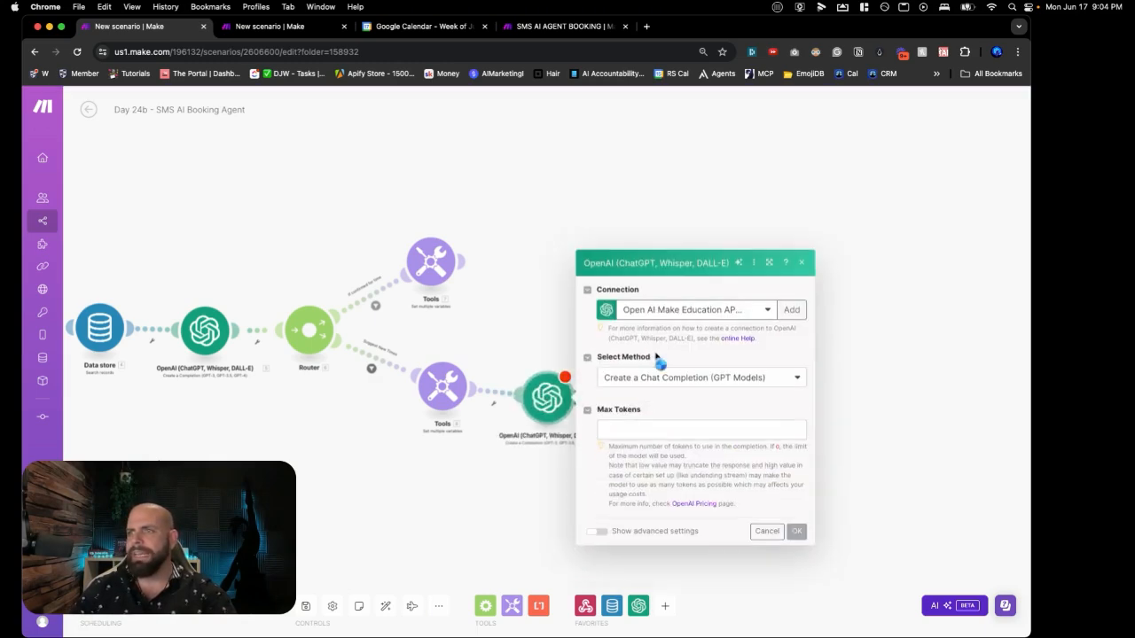
Step: Set the completion to Chat Completion with the gpt-4o model and 500 max tokens
click(652, 337)
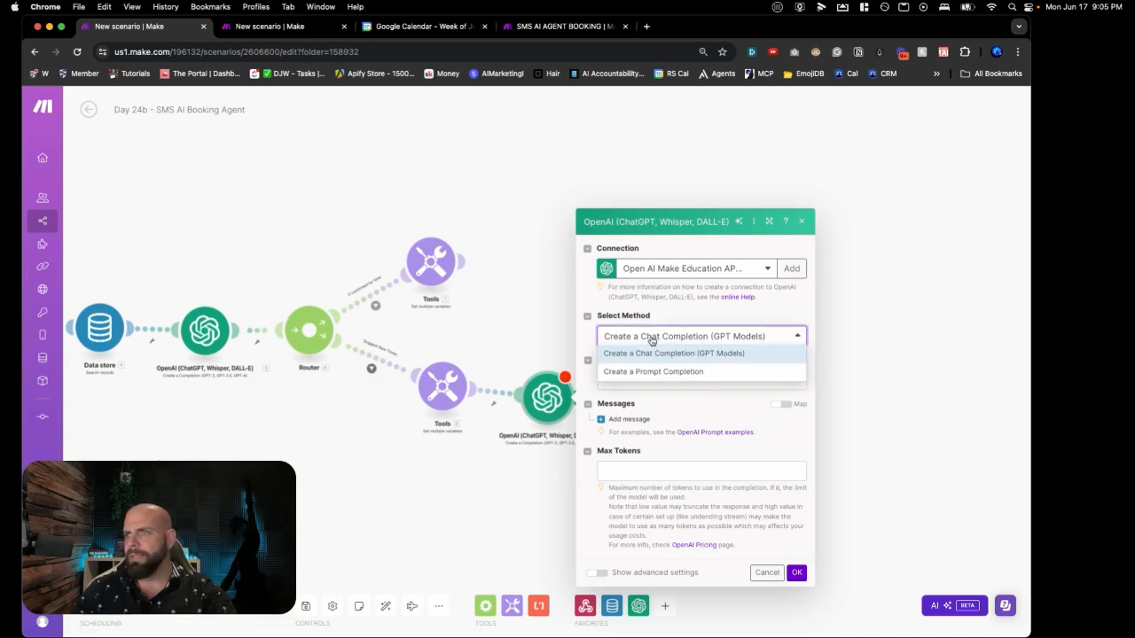
click(651, 328)
click(654, 382)
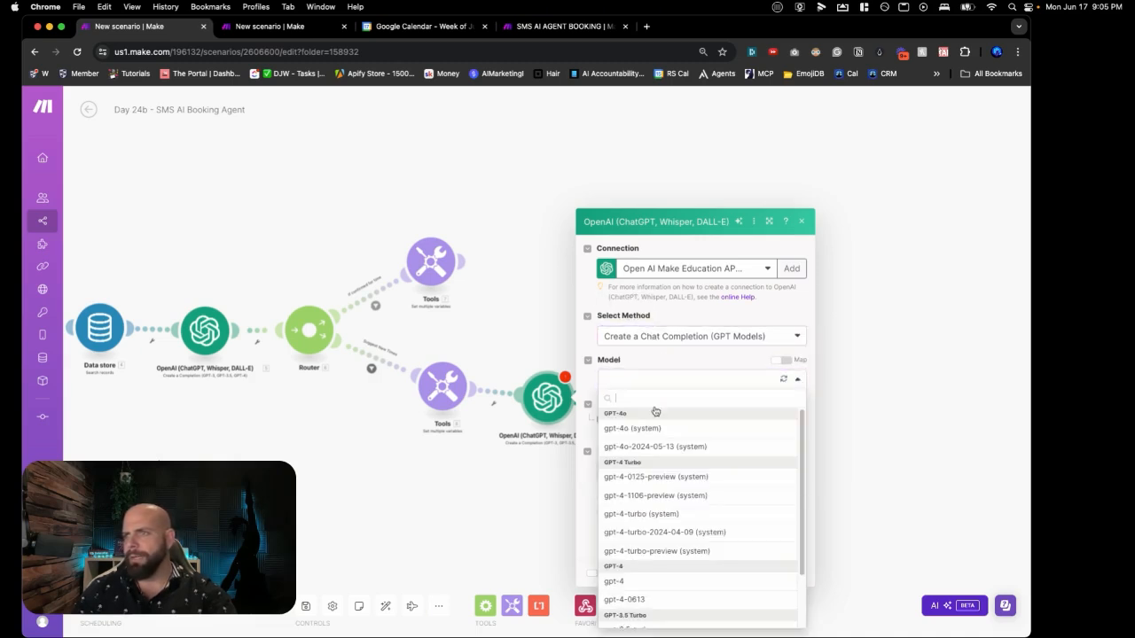
click(646, 430)
click(652, 470)
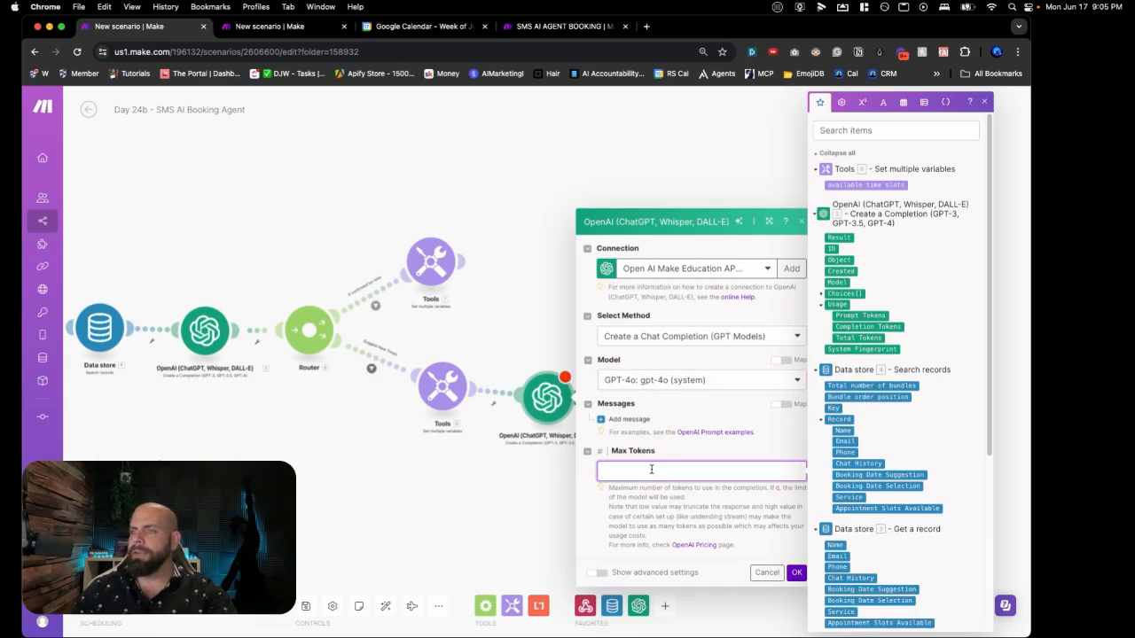
text(500)
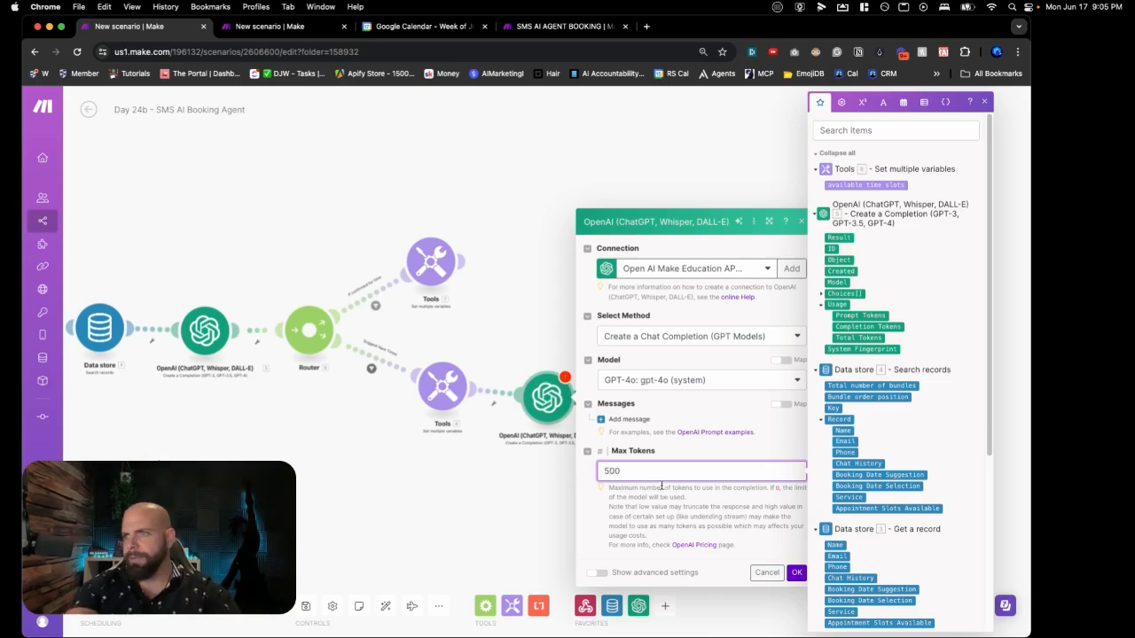
click(642, 429)
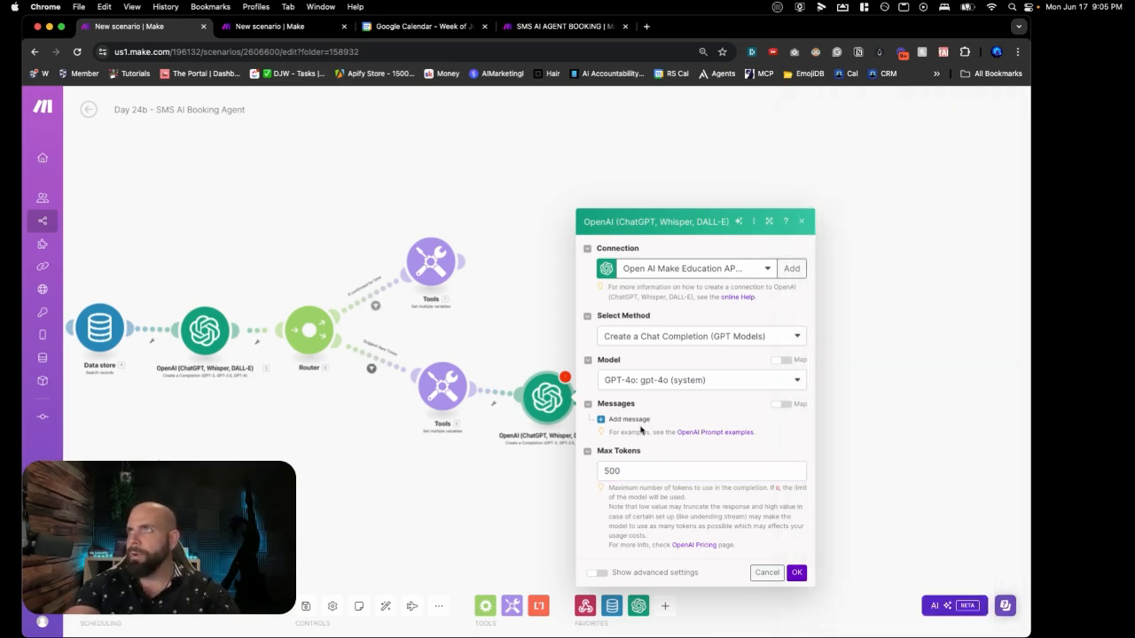
Step: Add a System message containing the pasted calendar date-sorter prompt
click(629, 420)
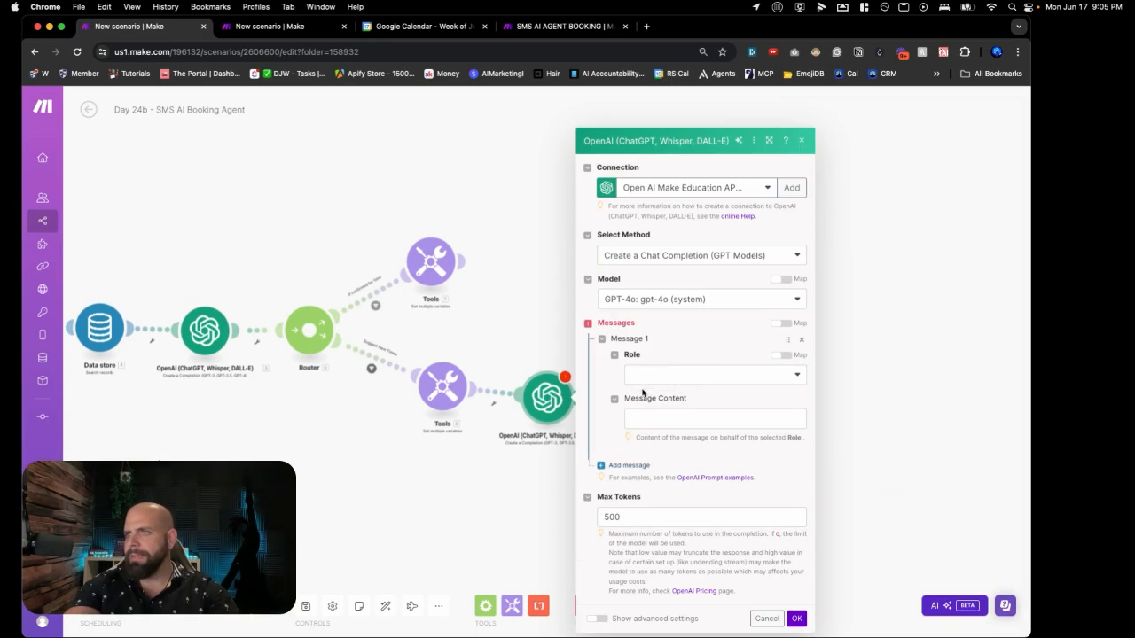
click(645, 377)
click(646, 397)
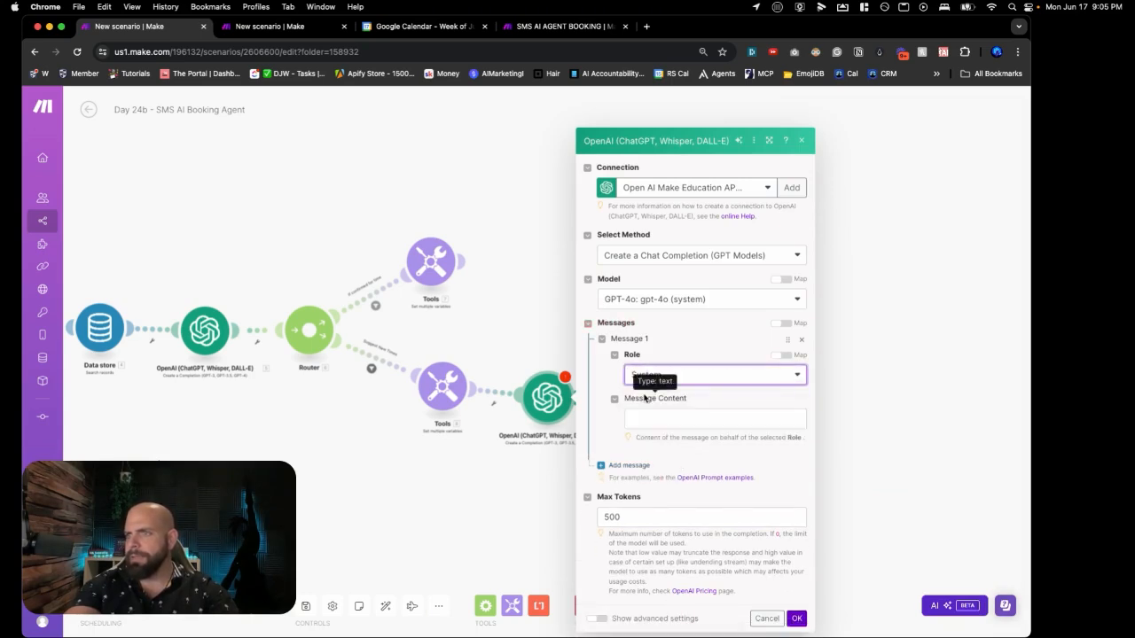
click(646, 418)
key(super+v)
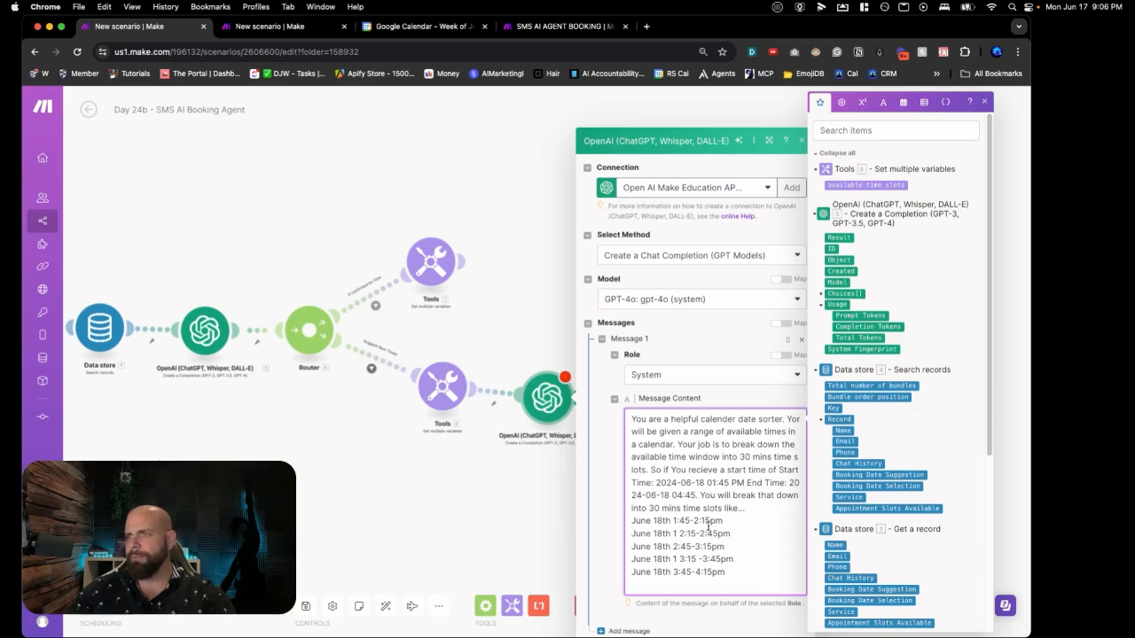
key(super+Tab)
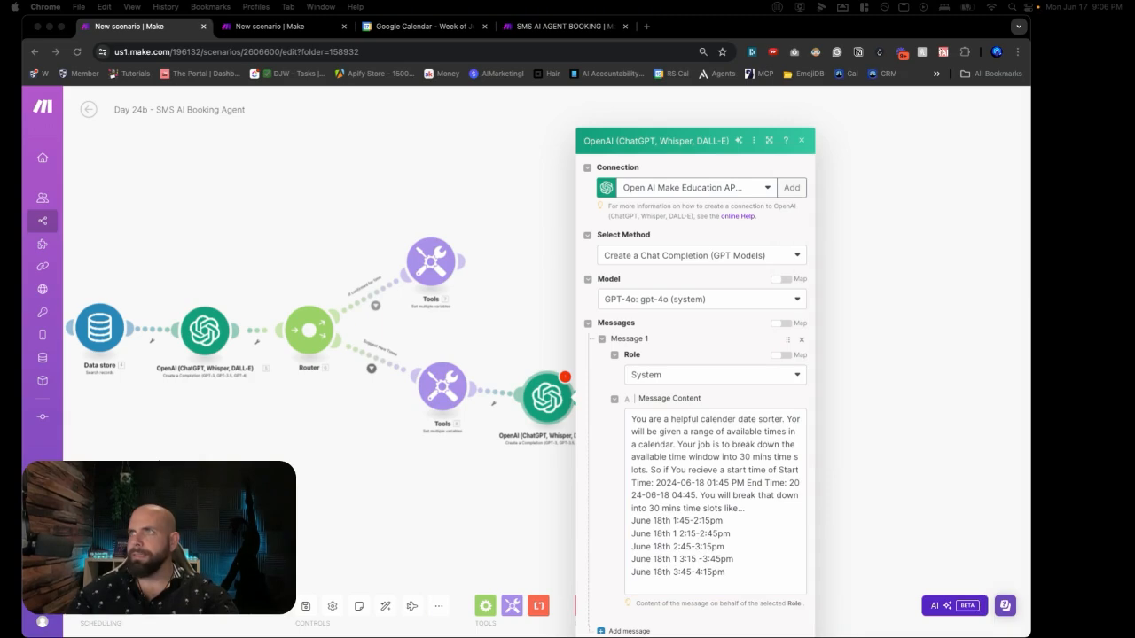
click(608, 466)
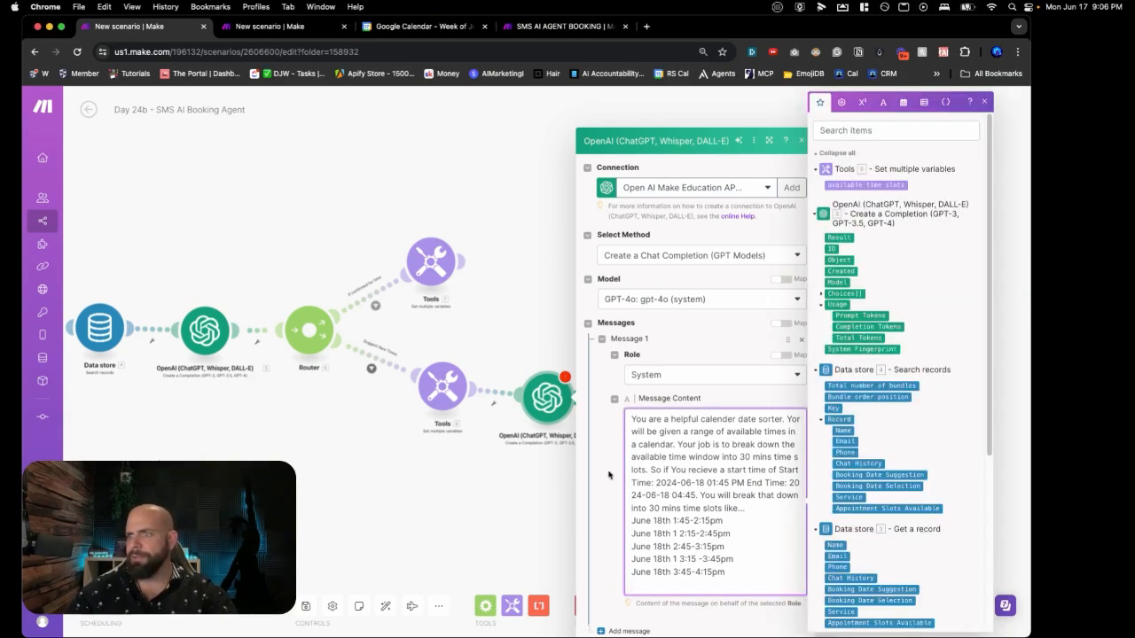
Step: Add a User message mapping available time slots, set Max Tokens to 300, and confirm
click(625, 631)
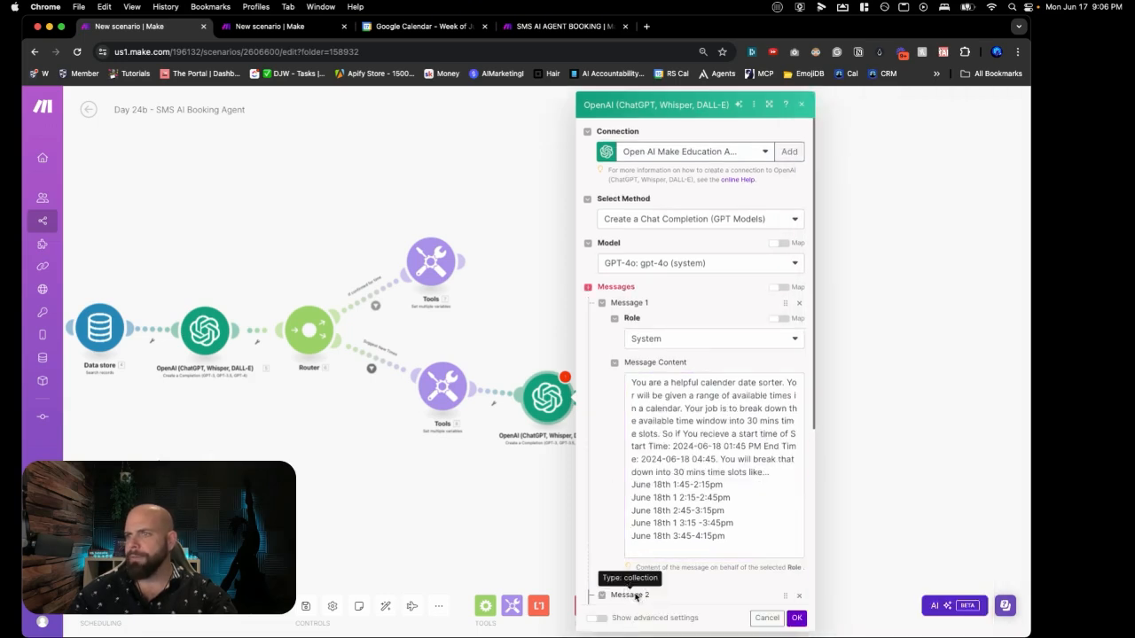
scroll(611, 557, down, 3)
click(659, 423)
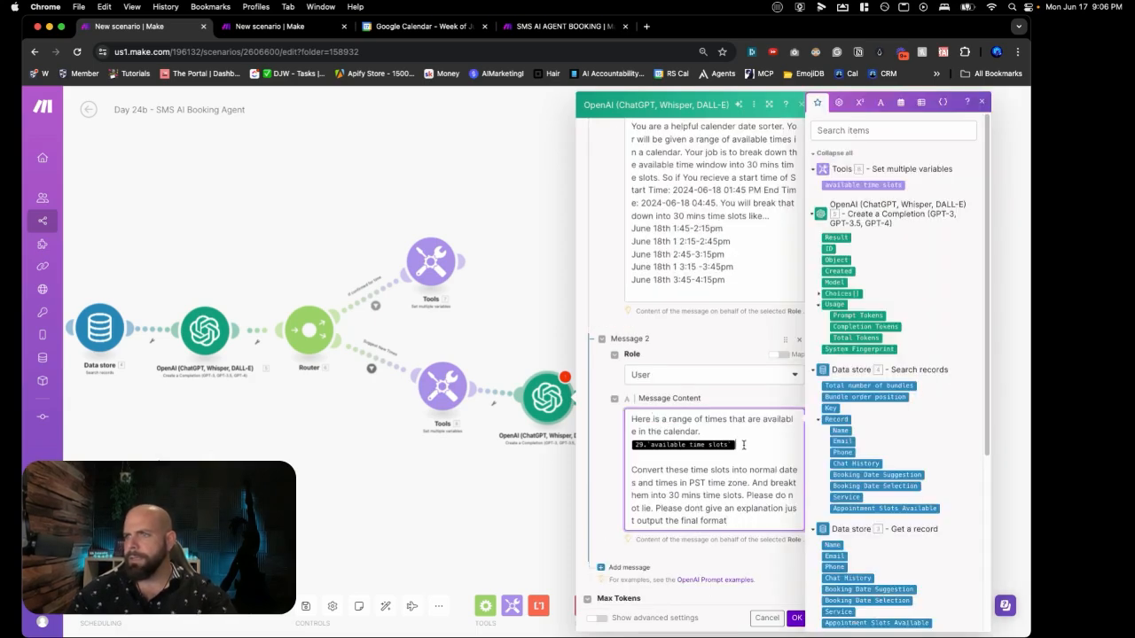
key(BackSpace)
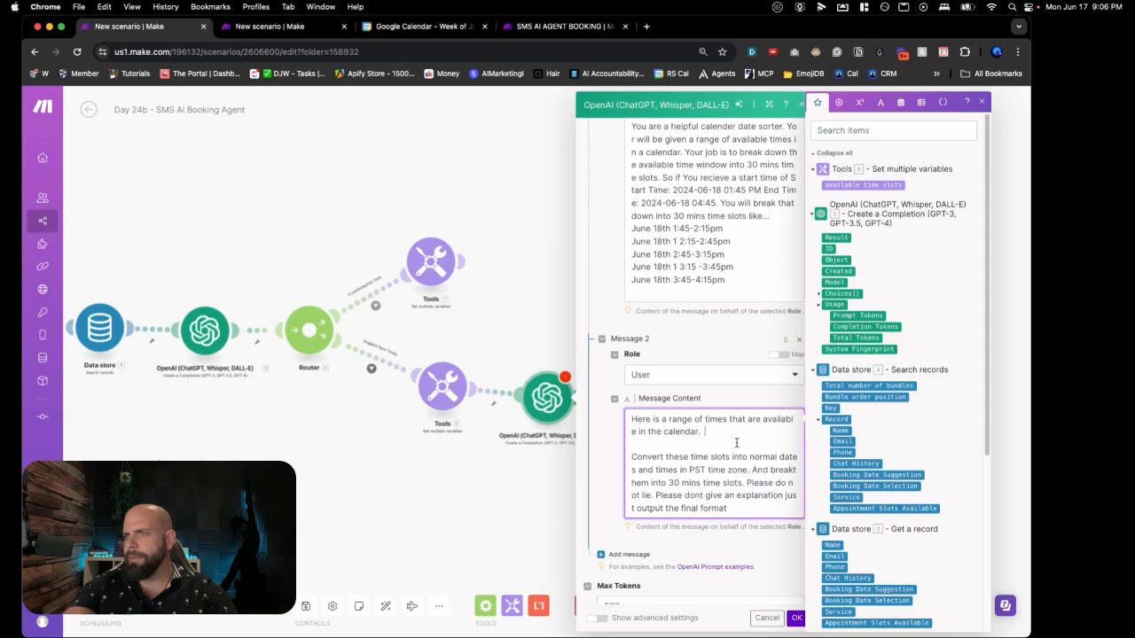
click(868, 185)
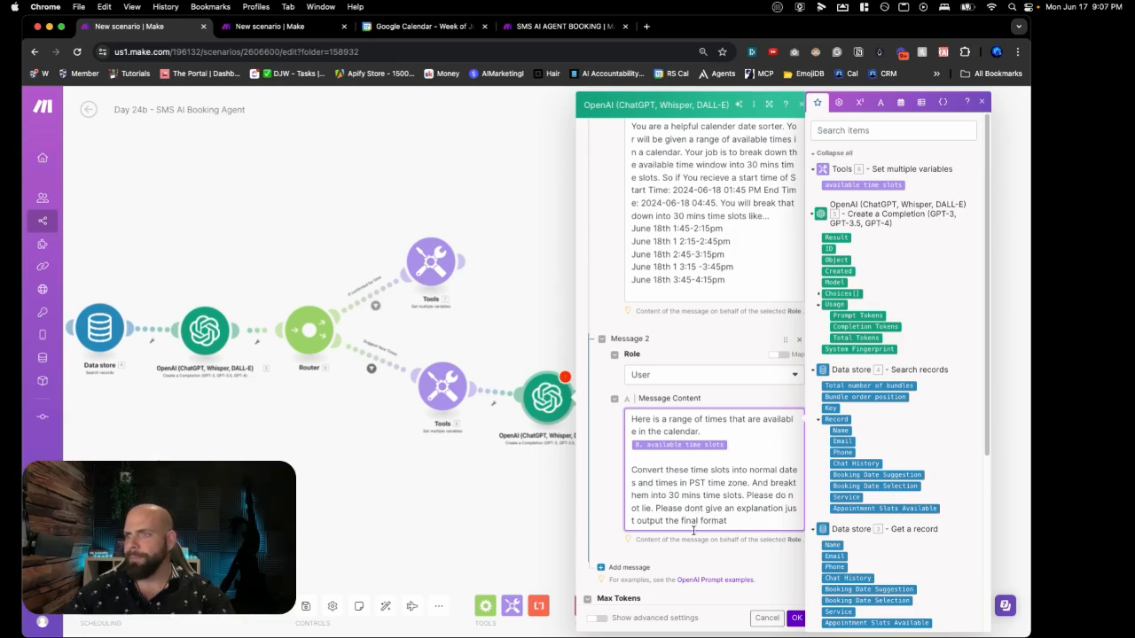
scroll(695, 530, down, 3)
click(610, 522)
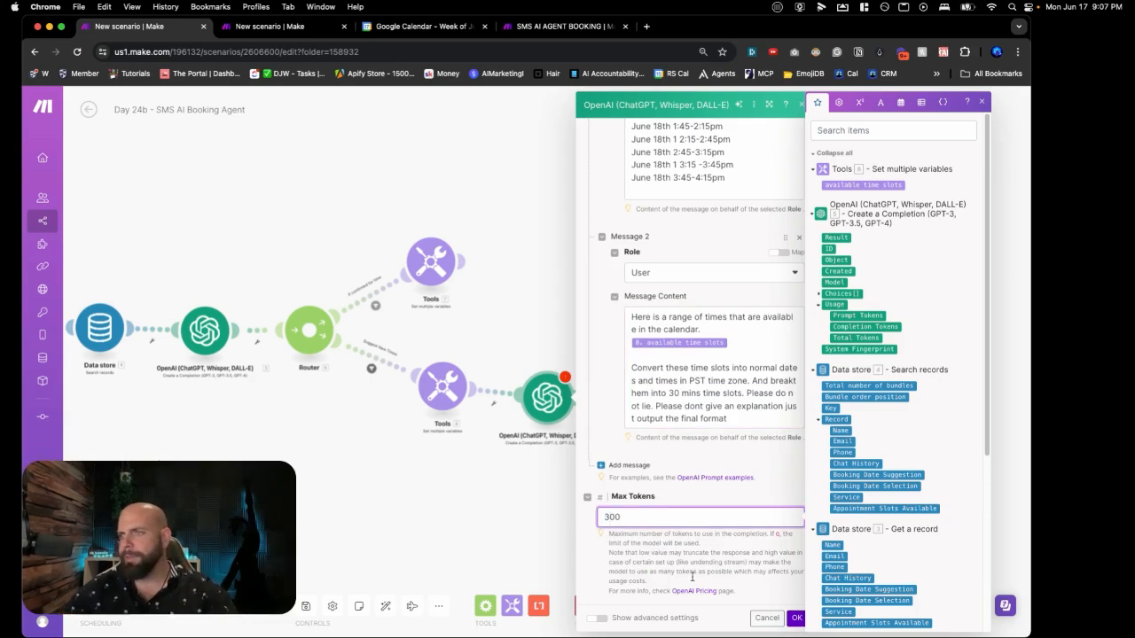
click(796, 618)
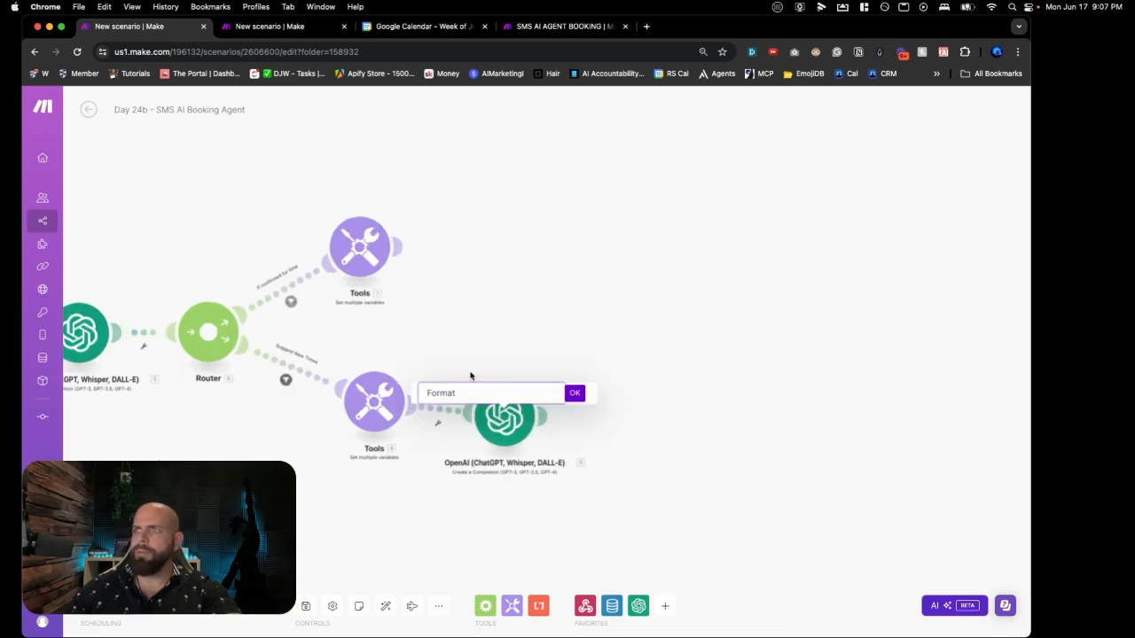
Step: Rename the completion 'Format Available Slot Times' and add a Message an Assistant step using SMS_AI_AGENT_BOOKING_V2
text(ilabl)
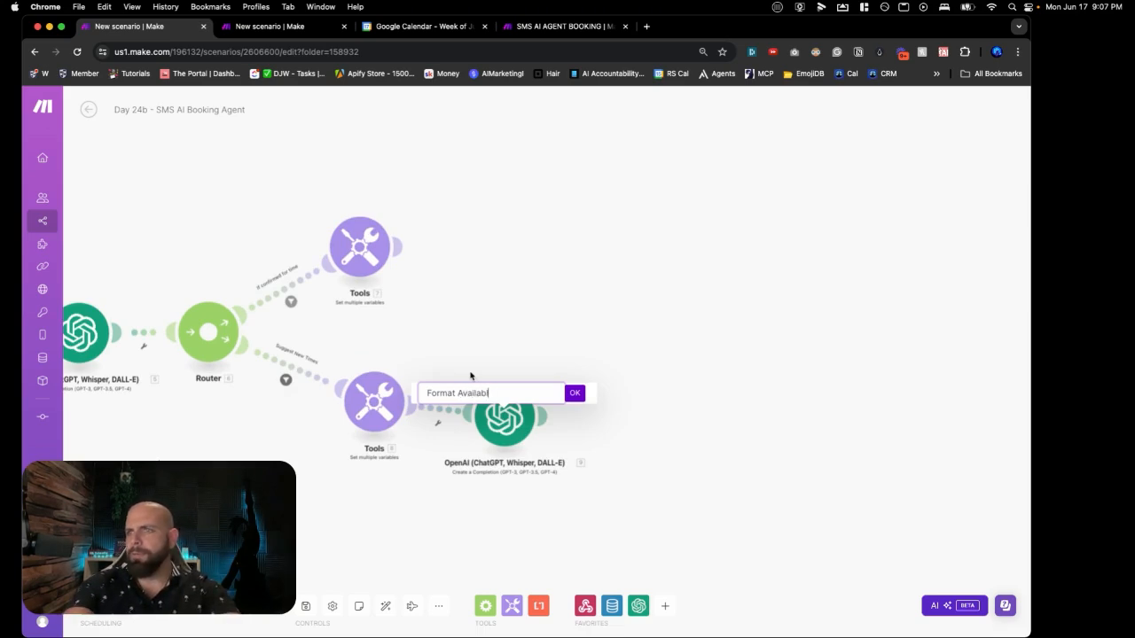
text(e Sl)
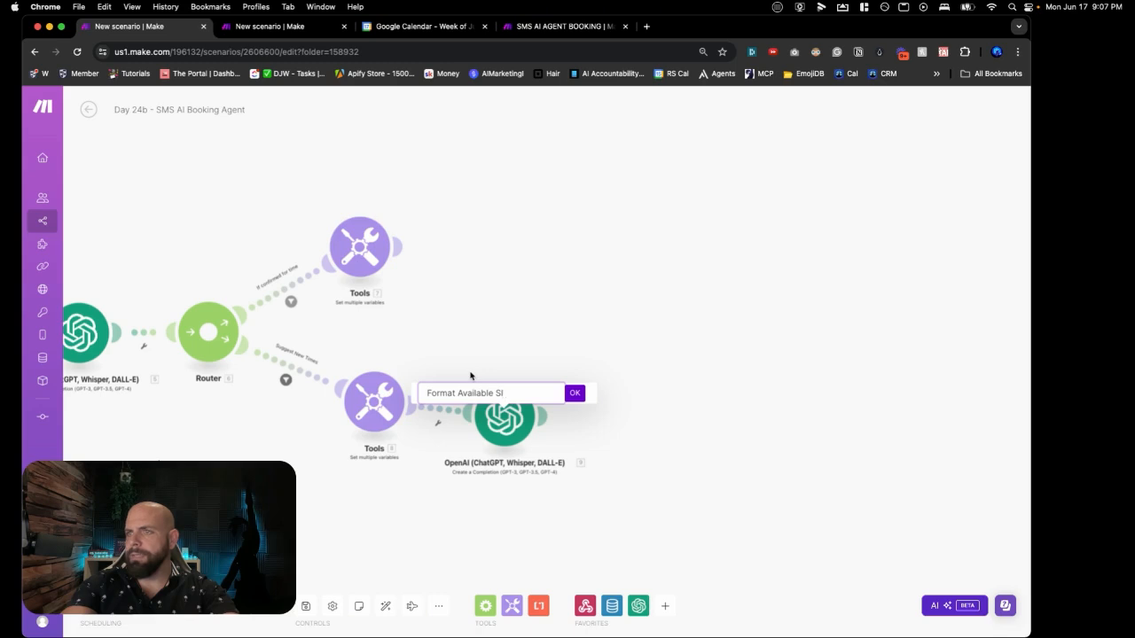
text(ot Times)
key(Return)
click(638, 410)
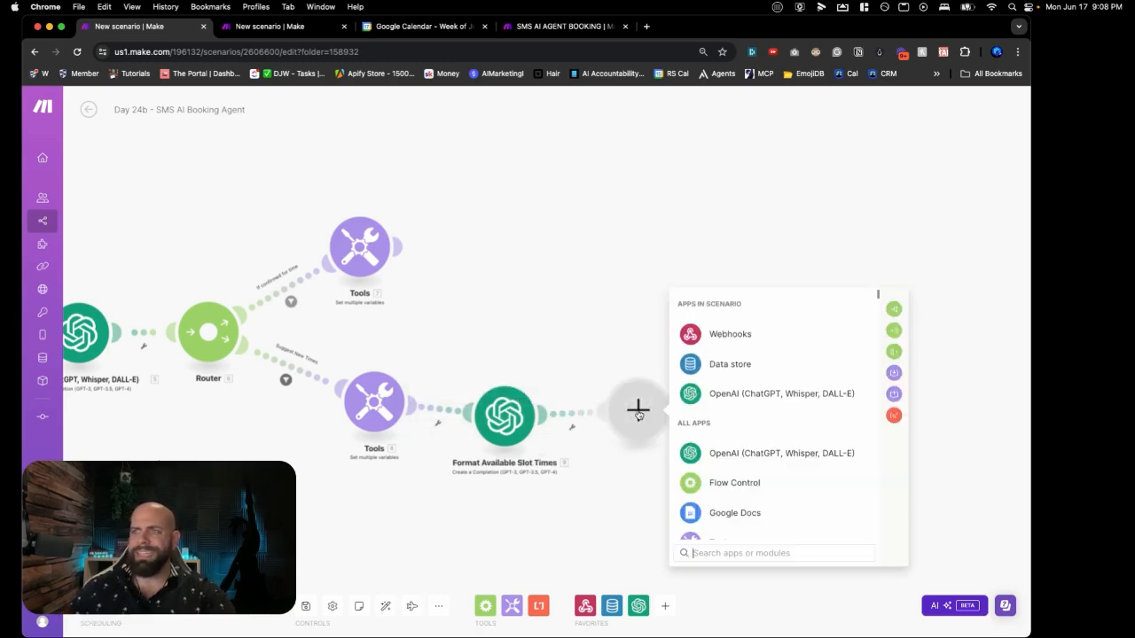
click(706, 401)
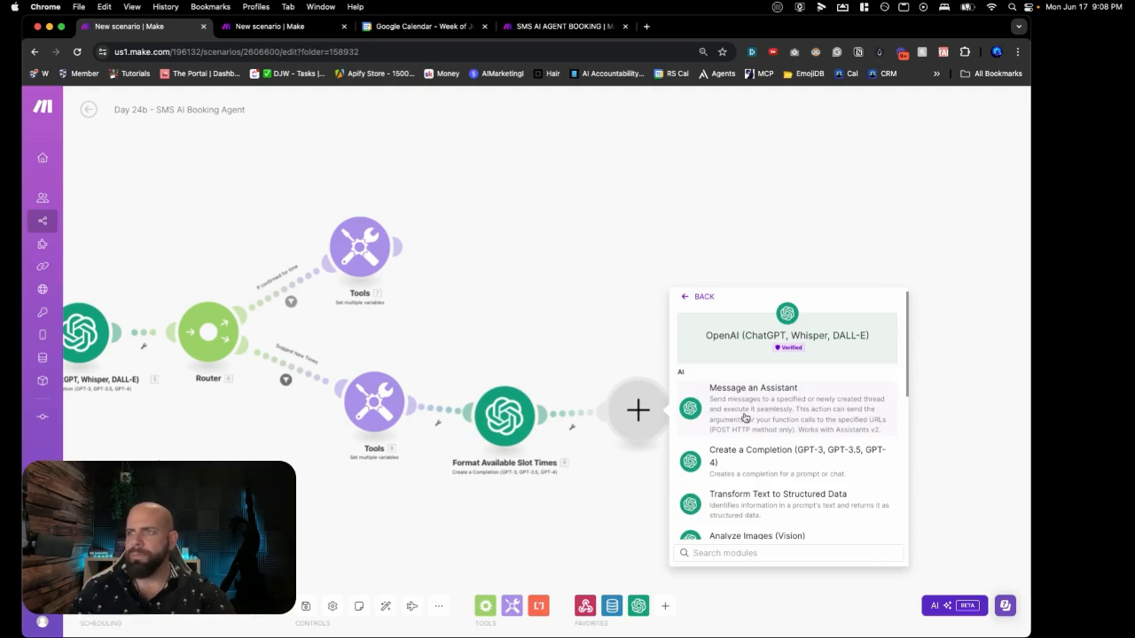
click(745, 418)
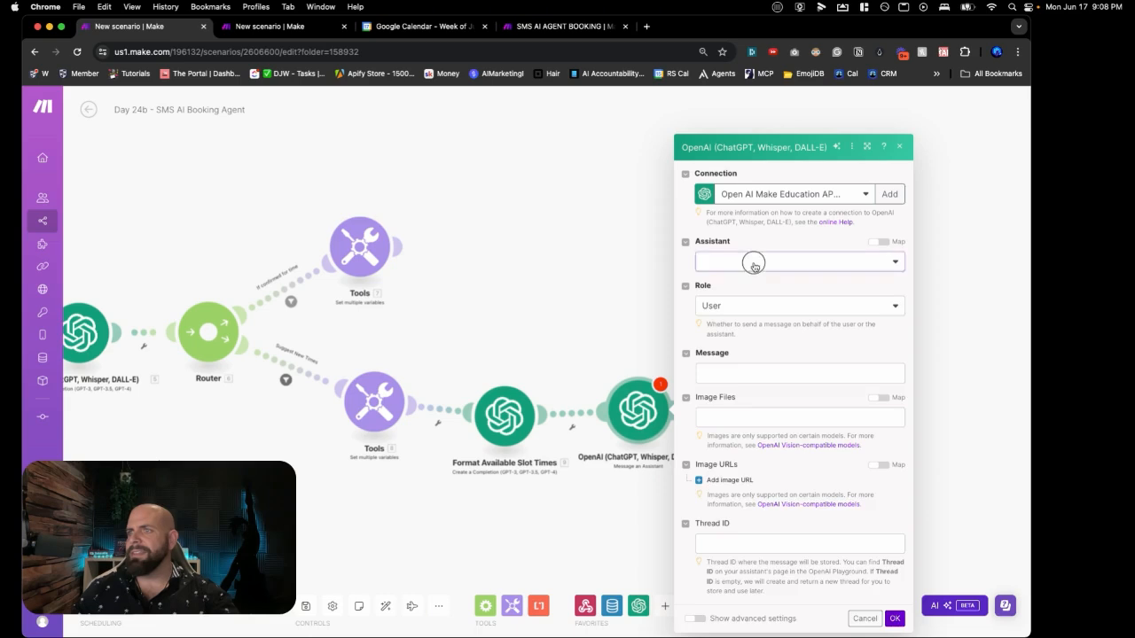
click(754, 264)
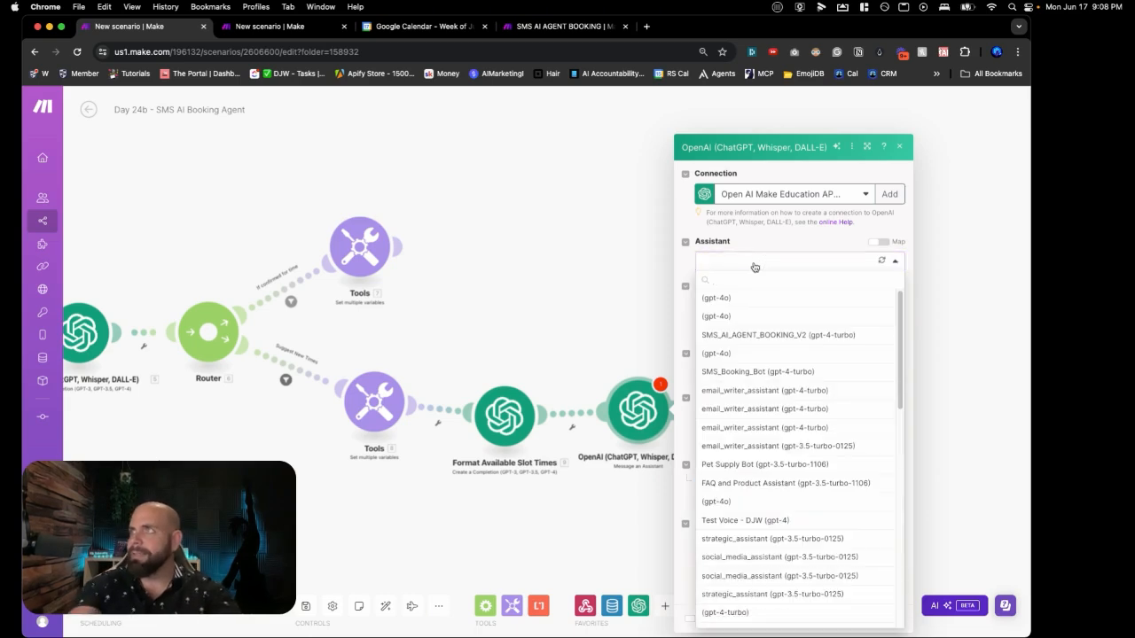
text(sms)
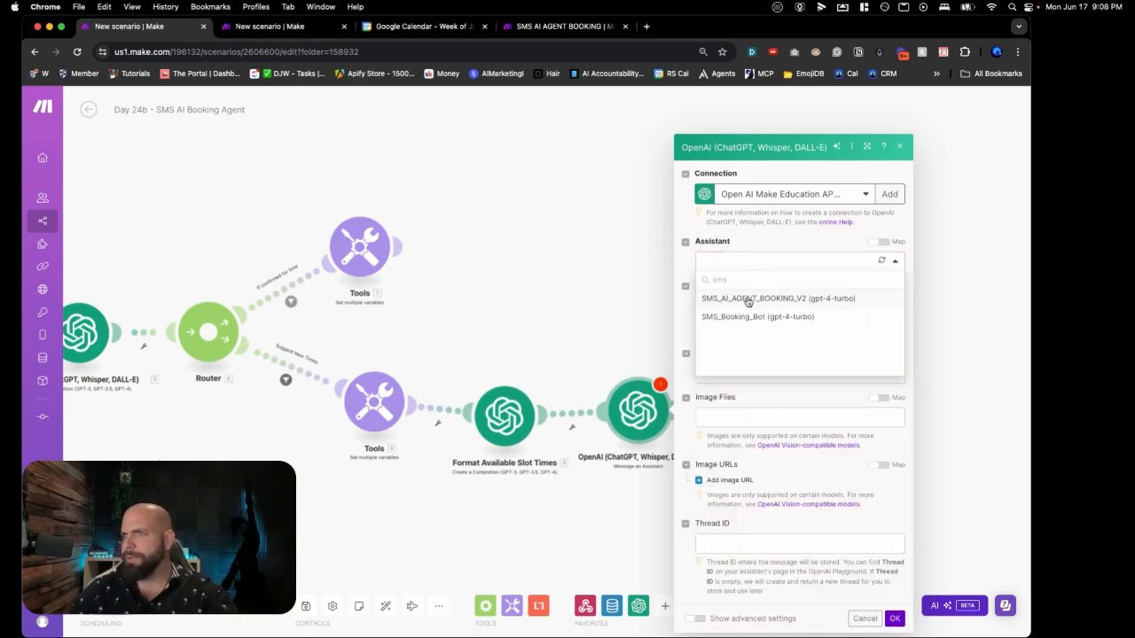
click(747, 299)
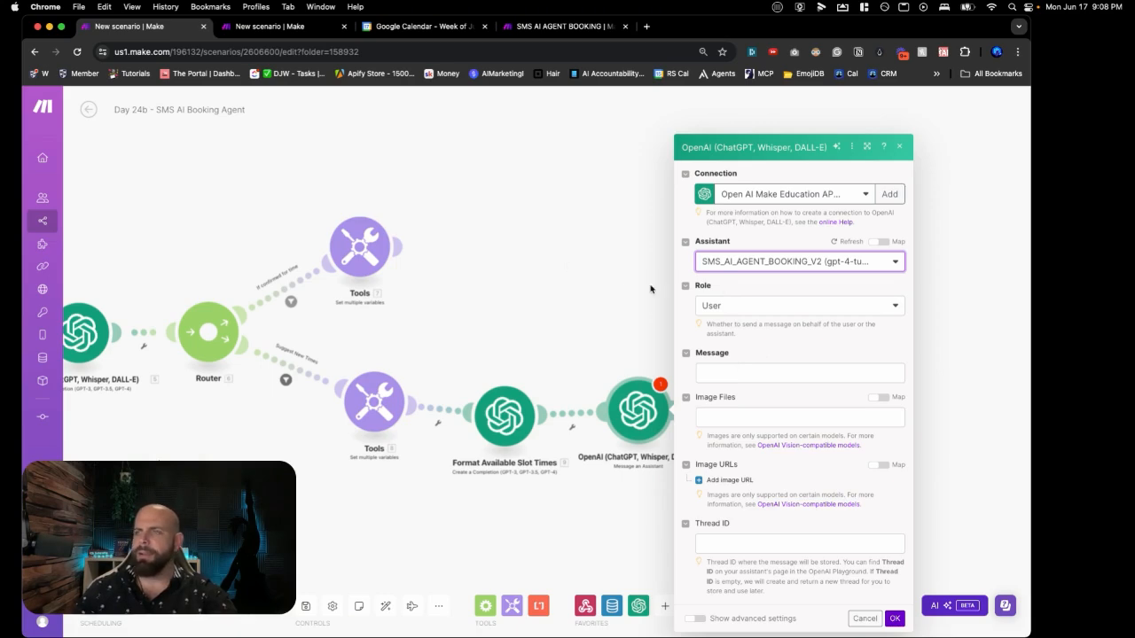
Step: Paste the new-times suggestion prompt into the assistant message and remap the incoming SMS Body
click(738, 373)
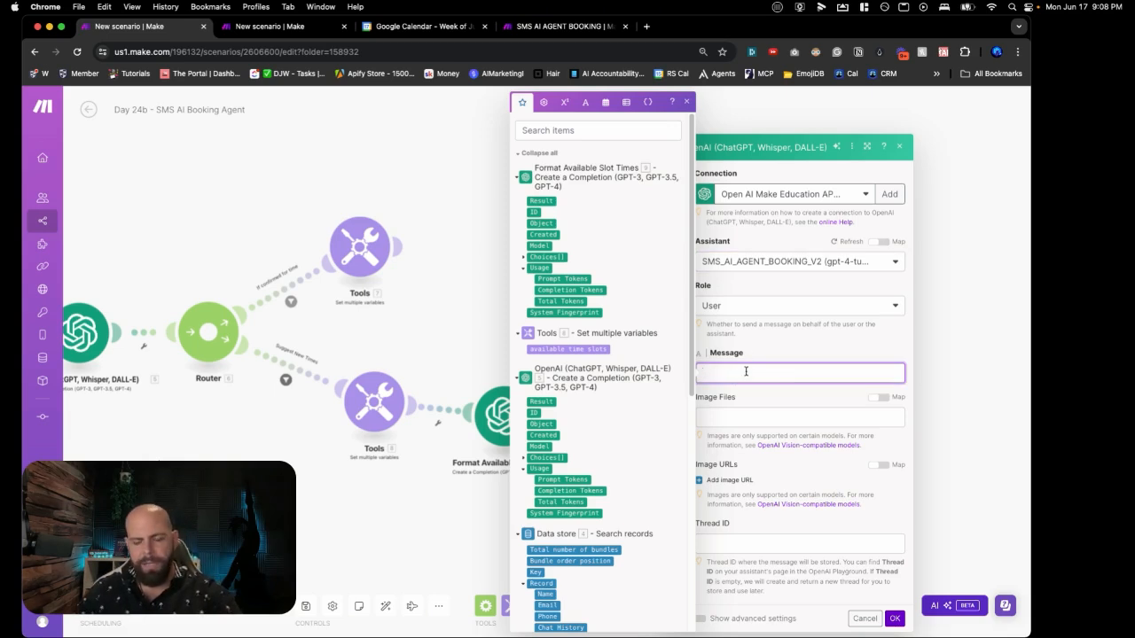
text(1. Body  Based on the availablity windows in the calendar here 26. 26.choices[ ]: message.content  Suggest a 2 new 30min possbile times in a straightforward text message.  The same way you would respond in a simple text message suggestion only 30 mins times that are in the available time windows shown here 26. 26.choices[ ]: message.content)
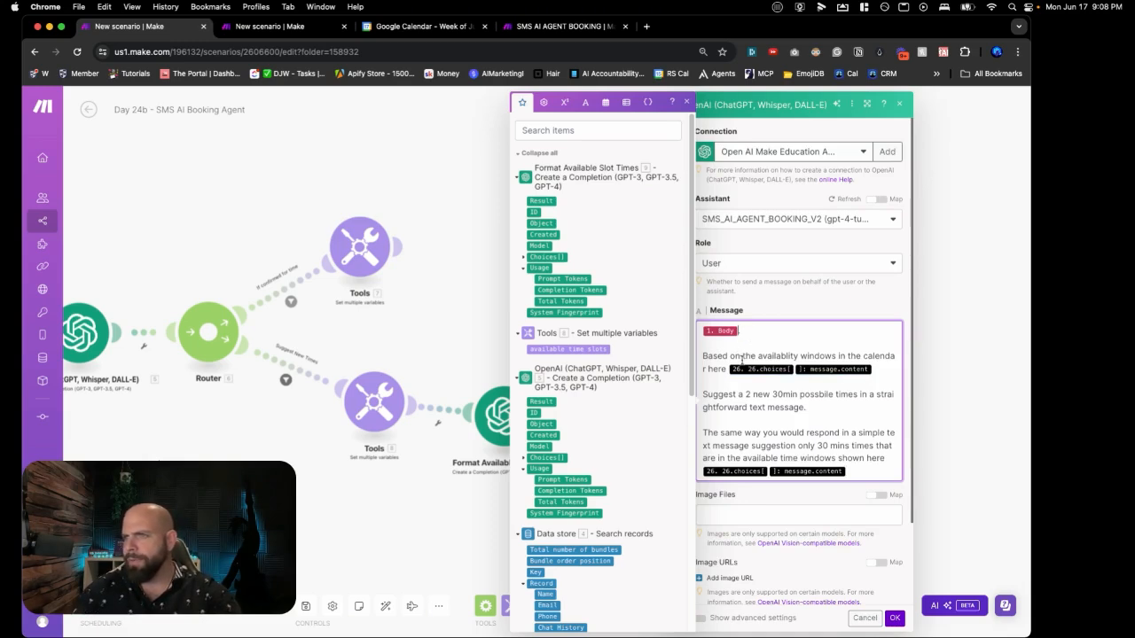
key(BackSpace)
scroll(590, 276, down, 5)
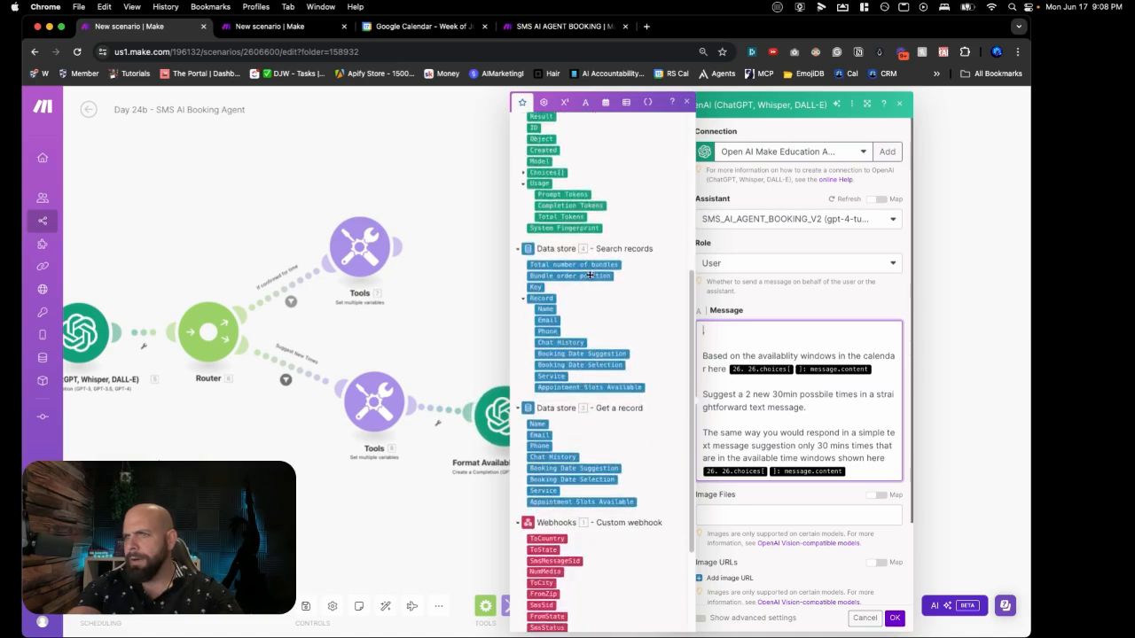
scroll(589, 276, down, 3)
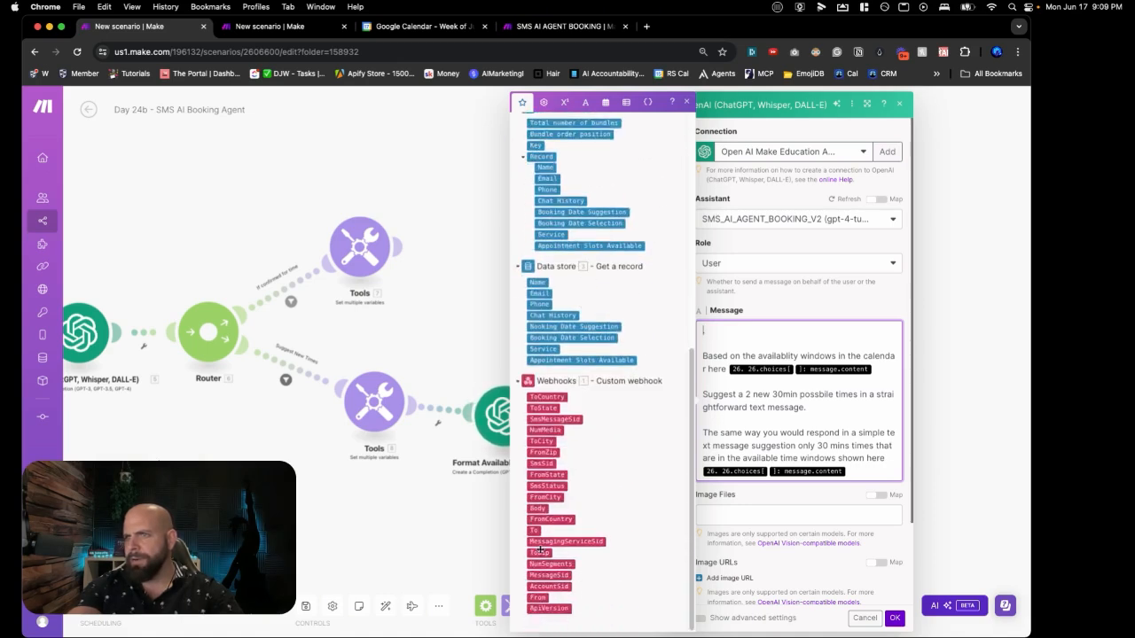
click(536, 508)
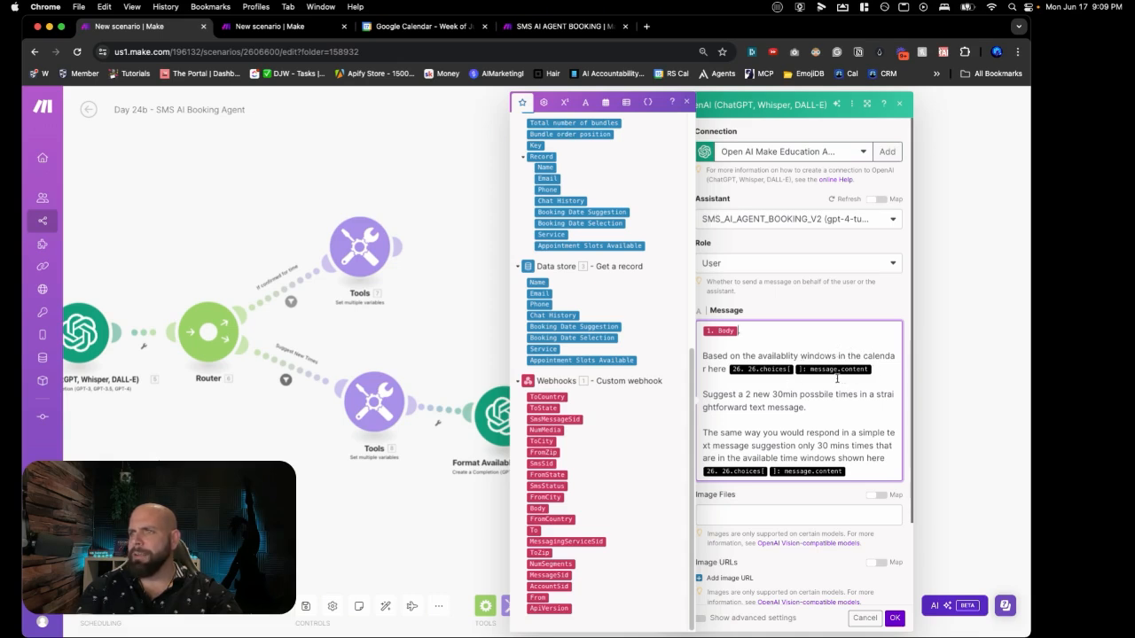
Step: Replace the outdated formatted-times references with the slot formatter's Message.Content
click(872, 372)
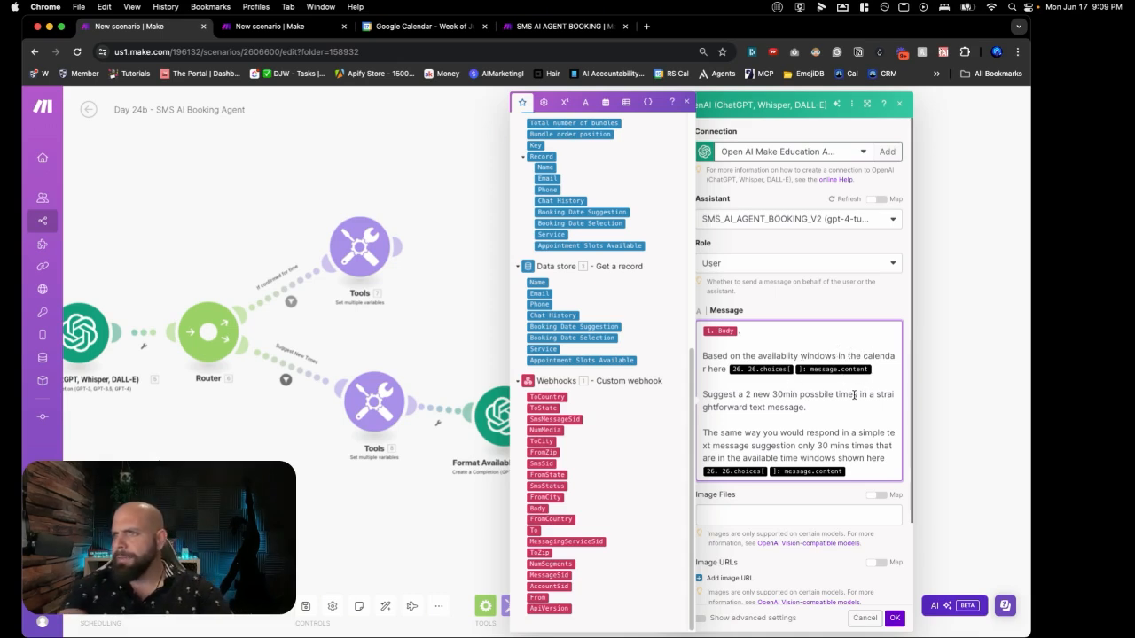
key(BackSpace)
key(BackSpace)
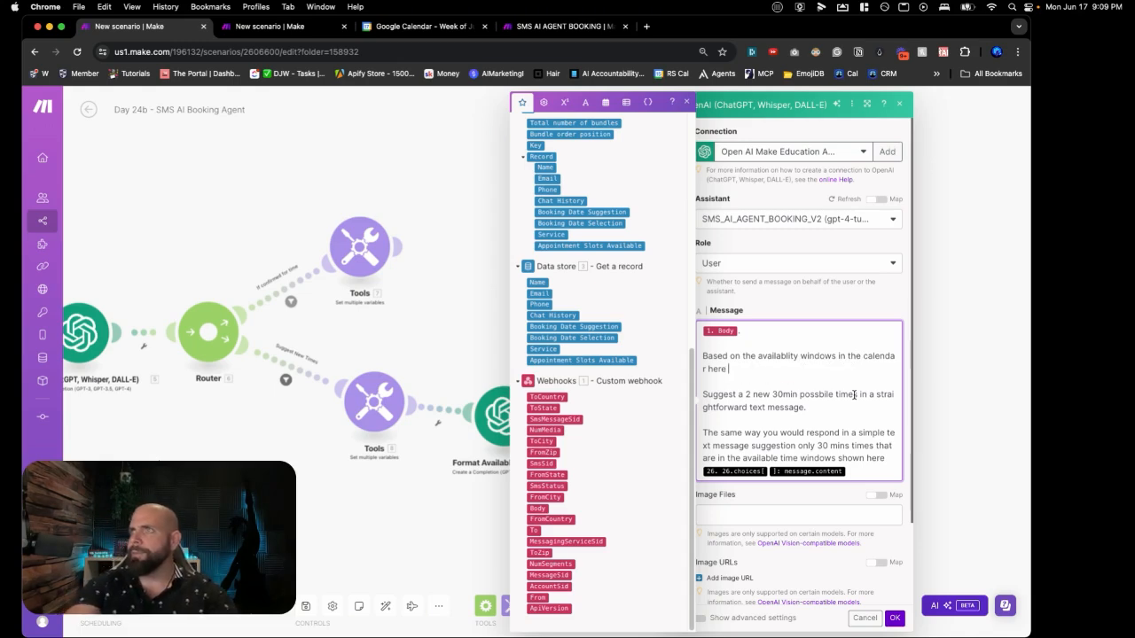
scroll(648, 377, up, 5)
scroll(648, 378, up, 1)
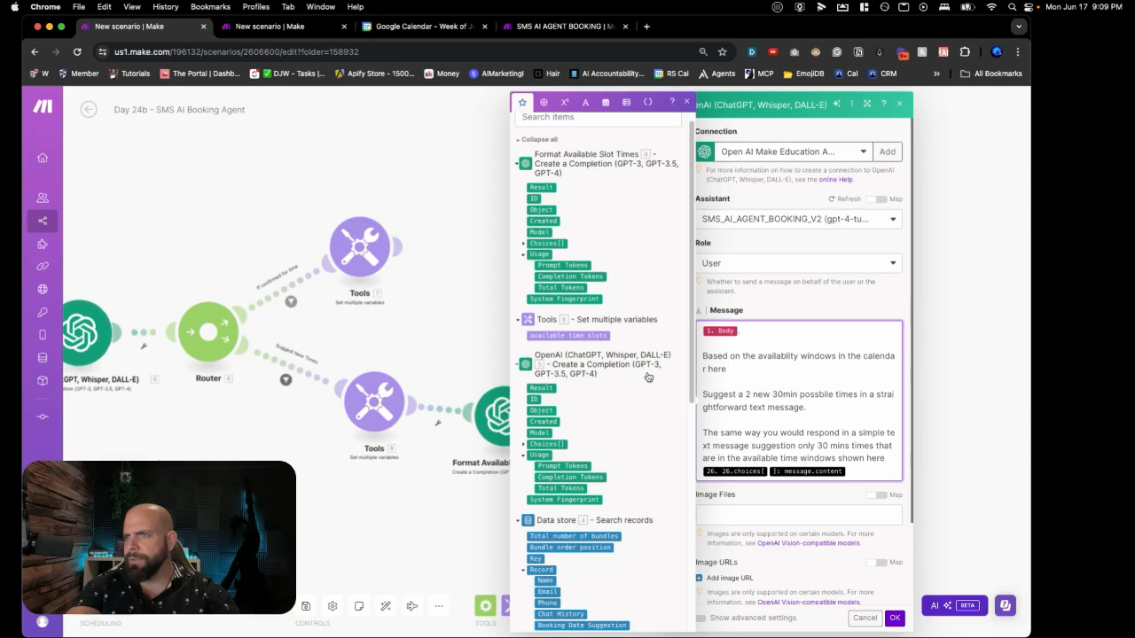
click(524, 242)
click(532, 299)
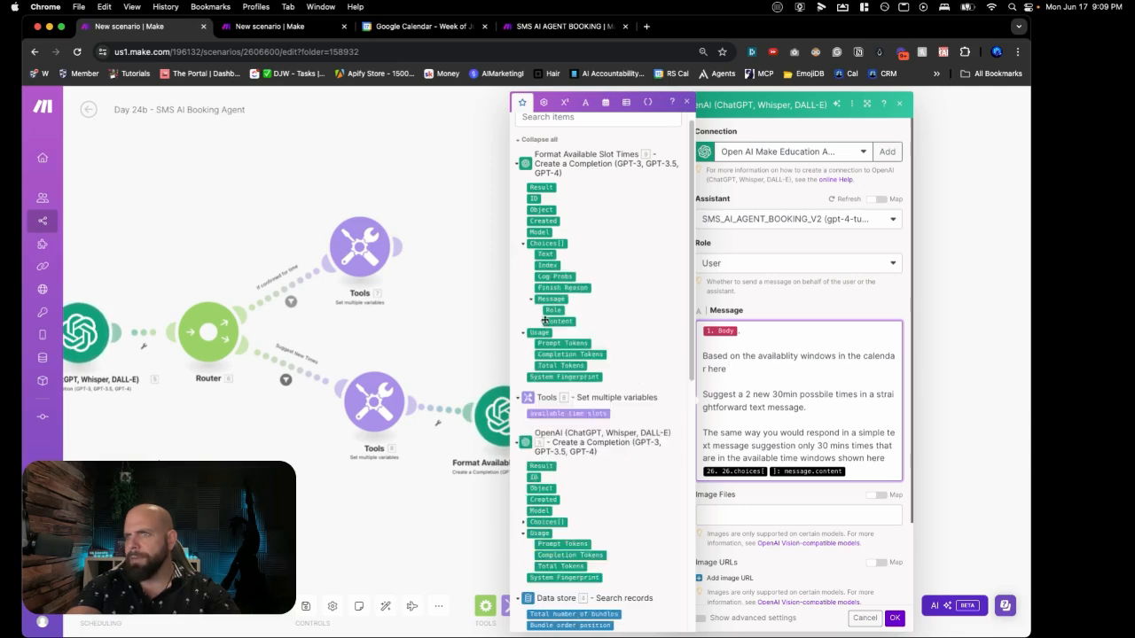
click(560, 321)
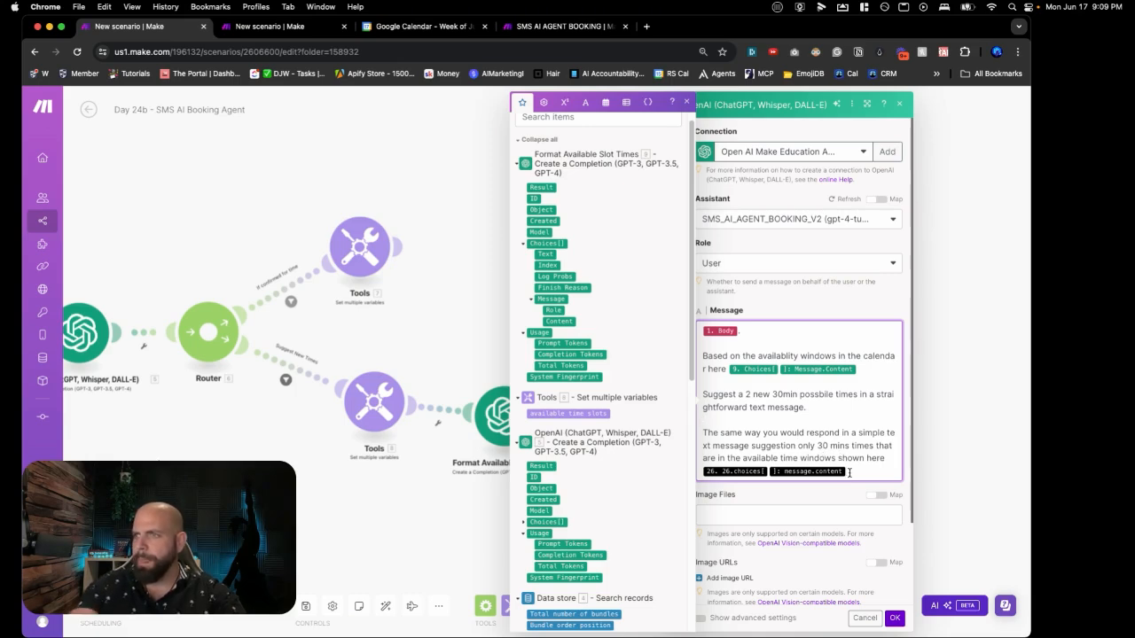
key(BackSpace)
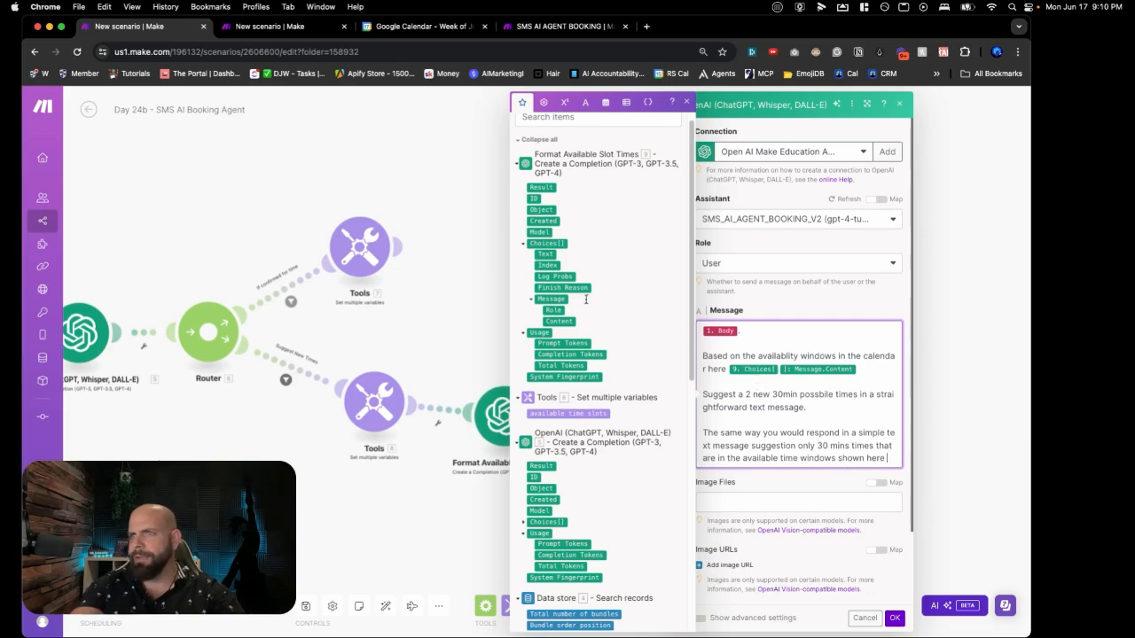
click(555, 319)
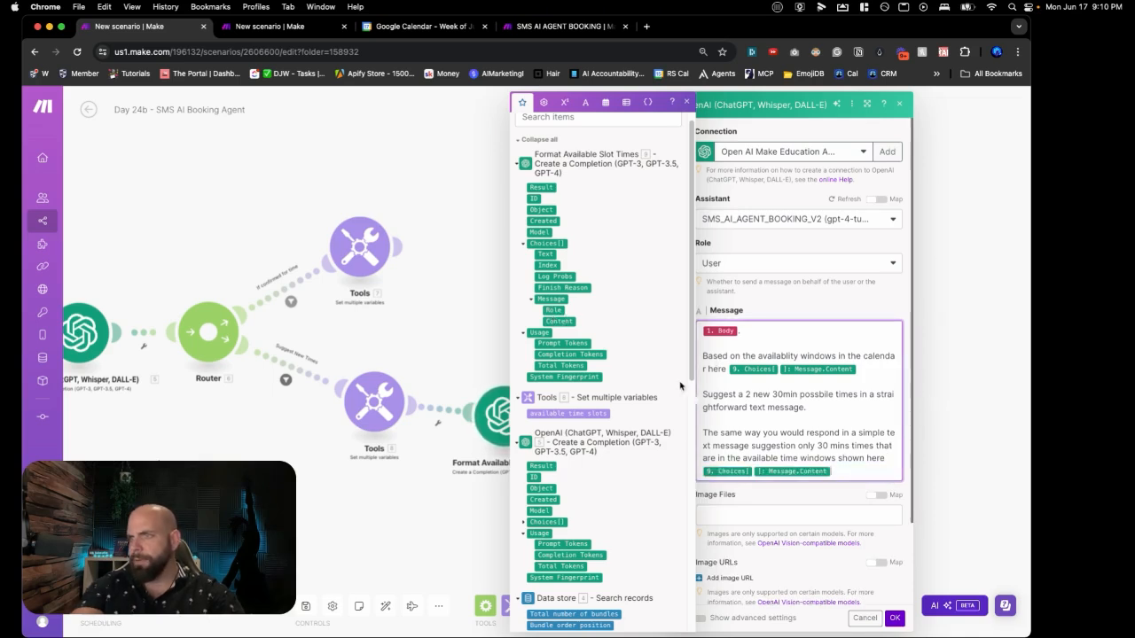
scroll(742, 506, down, 2)
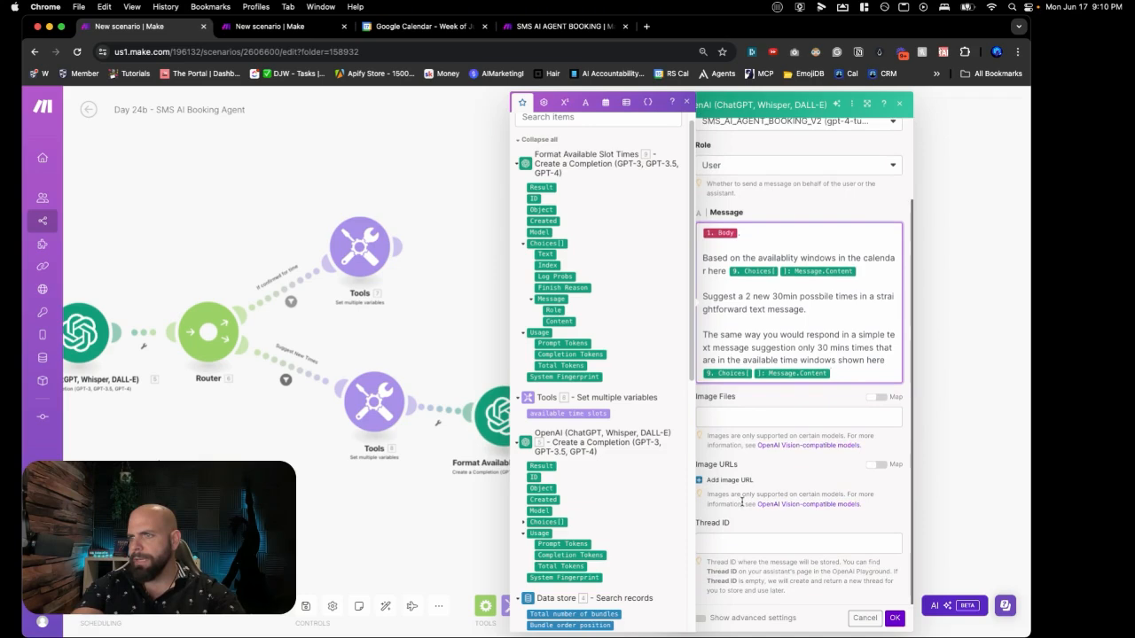
click(734, 543)
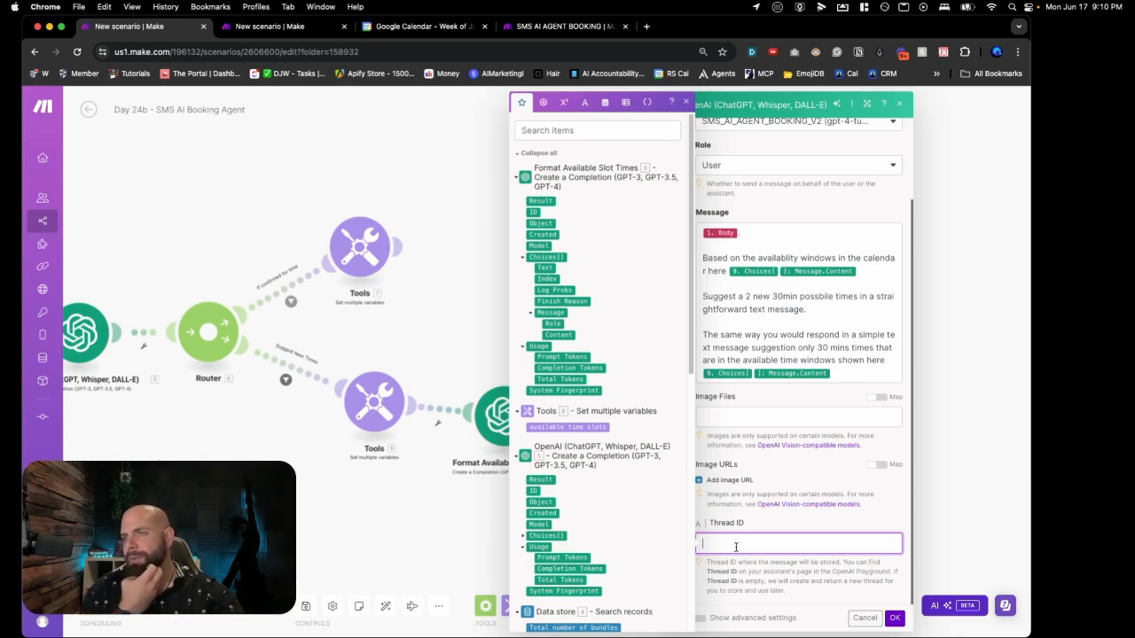
Step: Map Record: Chat History into the Thread ID and confirm the assistant module
scroll(596, 480, down, 4)
scroll(596, 480, down, 3)
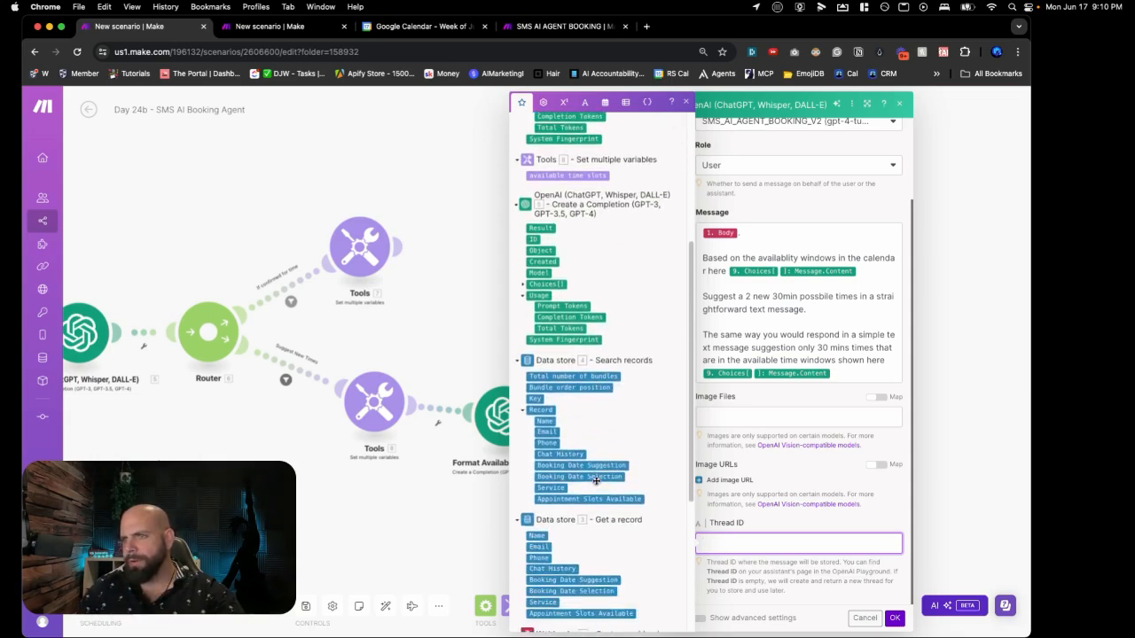
click(556, 454)
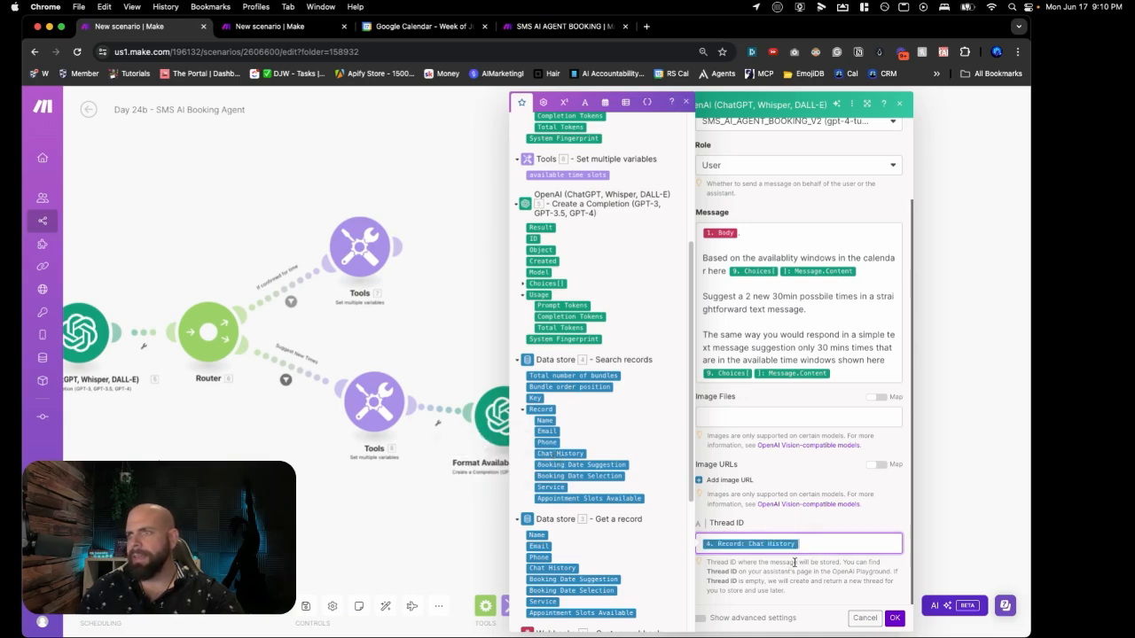
click(554, 27)
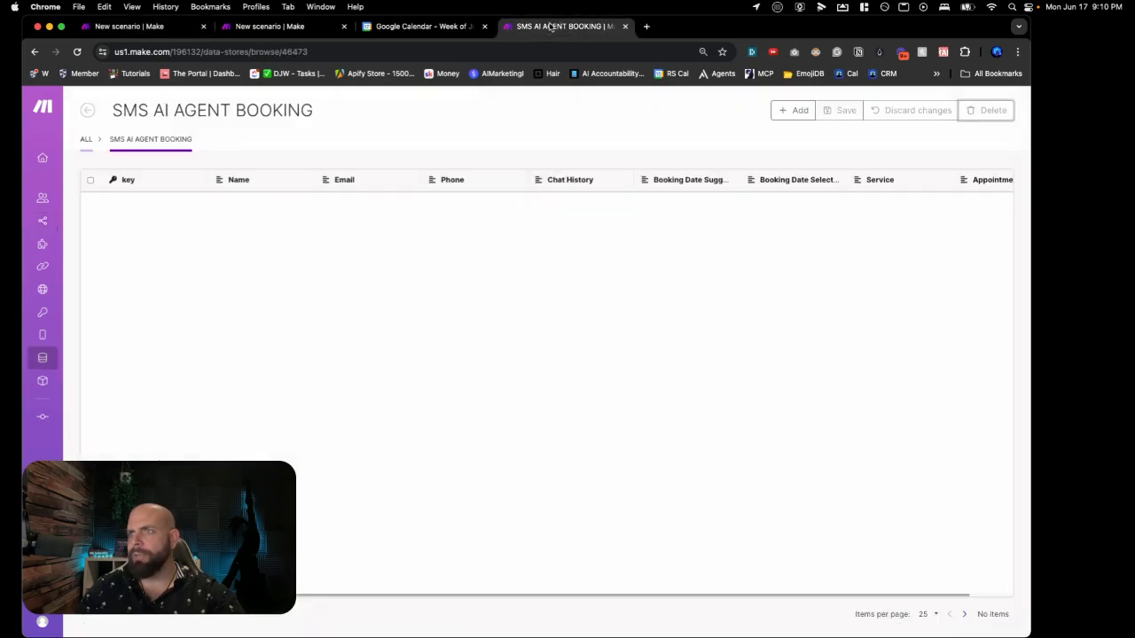
key(super+2)
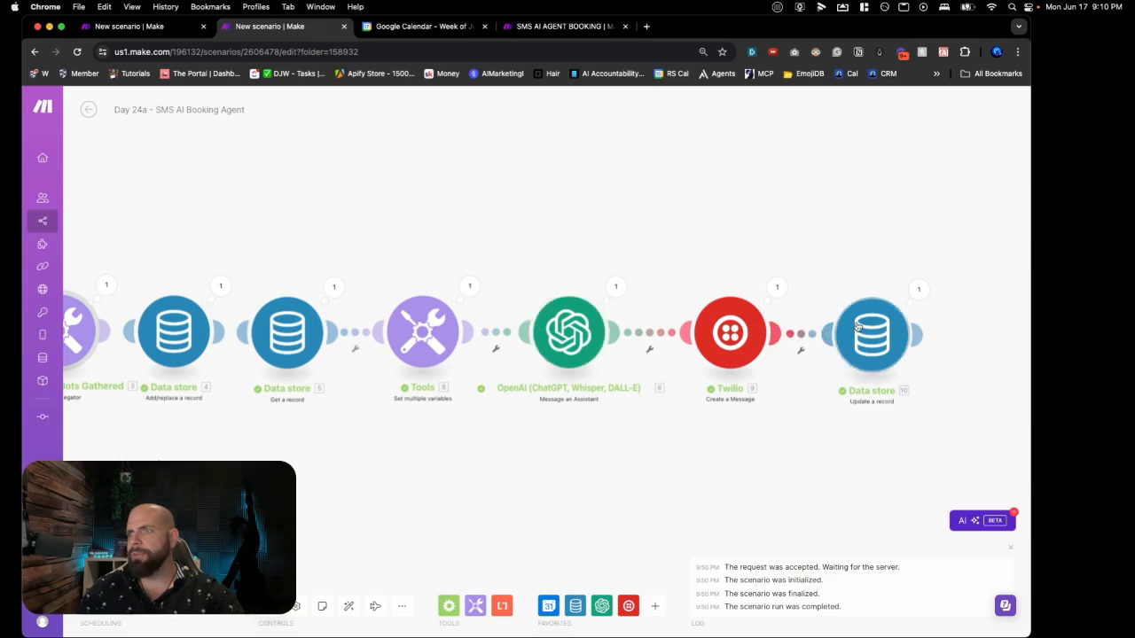
click(174, 32)
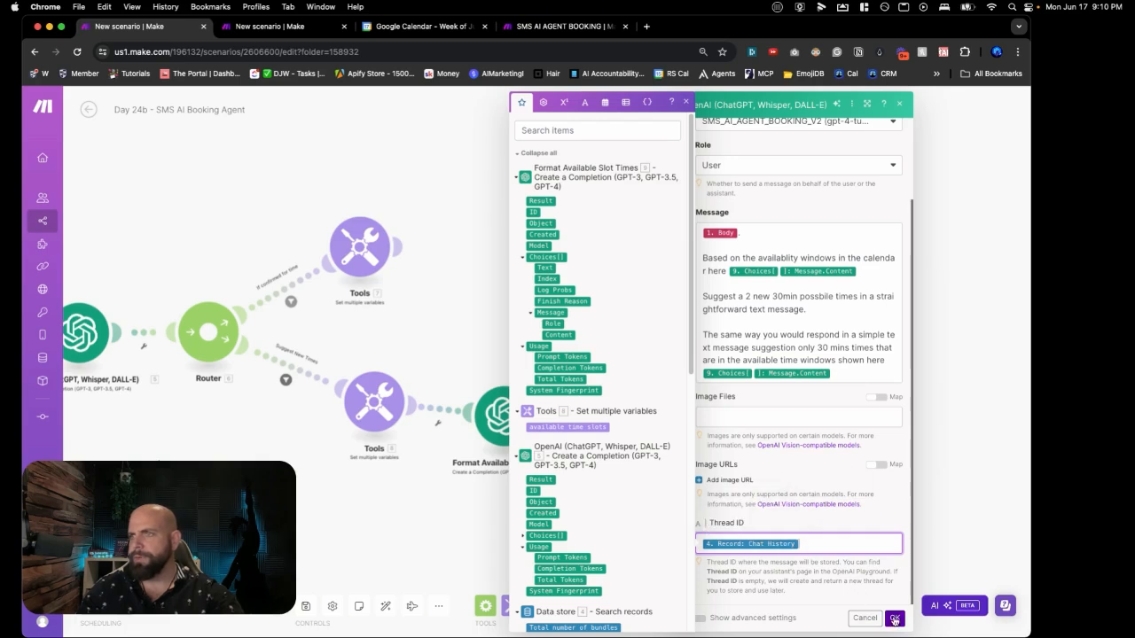
click(892, 617)
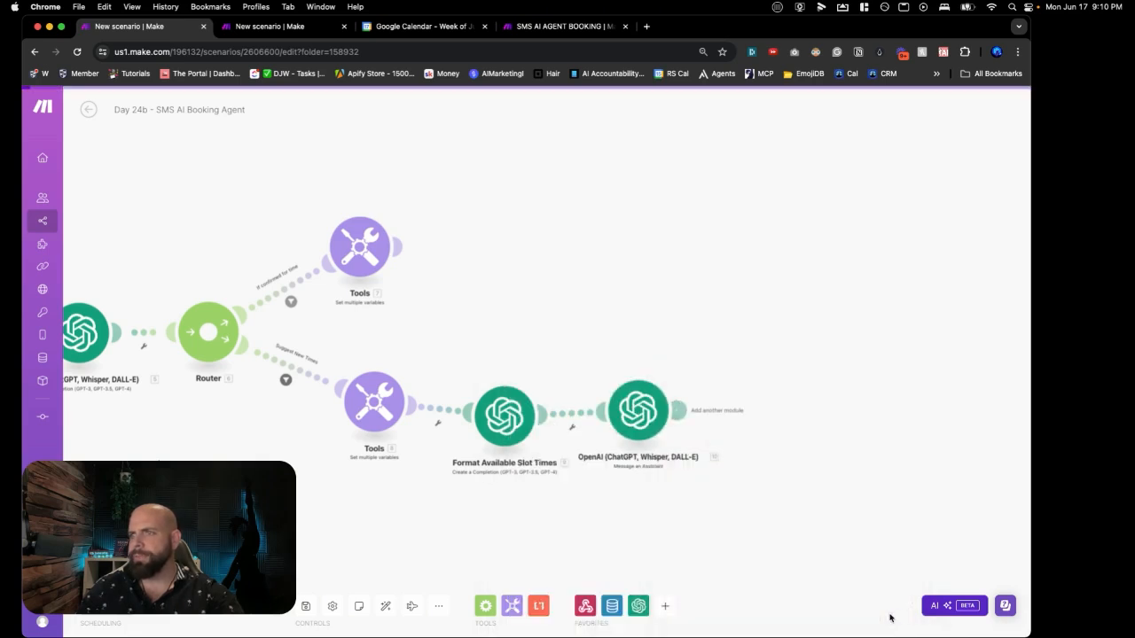
Step: Save the scenario and rename the assistant module 'Suggest 2 New Time Slots'
click(307, 608)
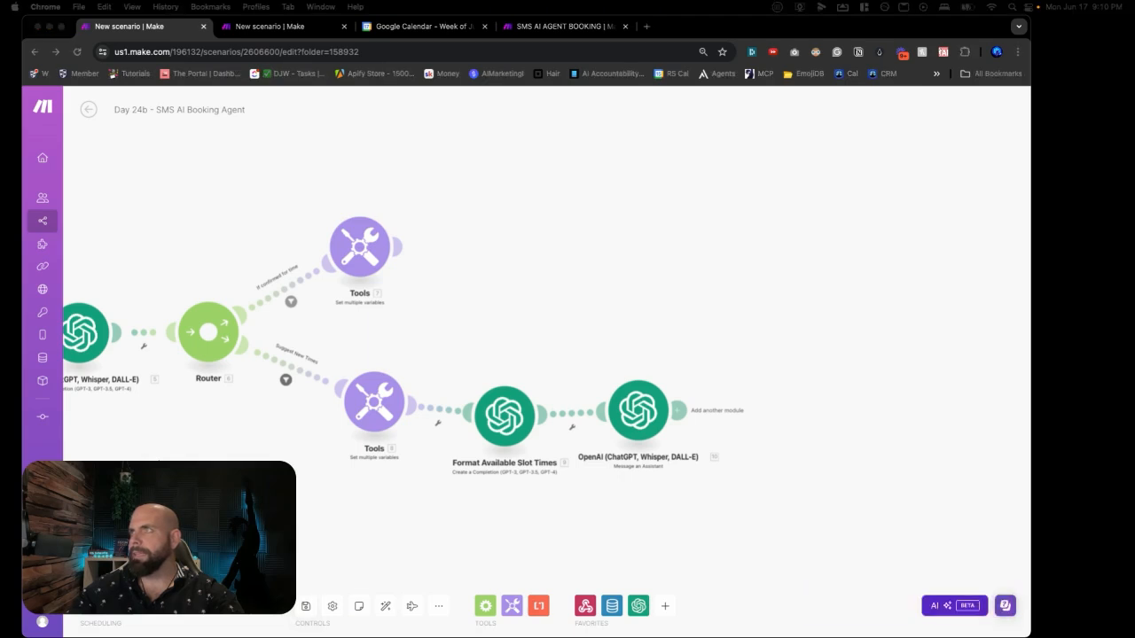
right_click(635, 417)
click(662, 478)
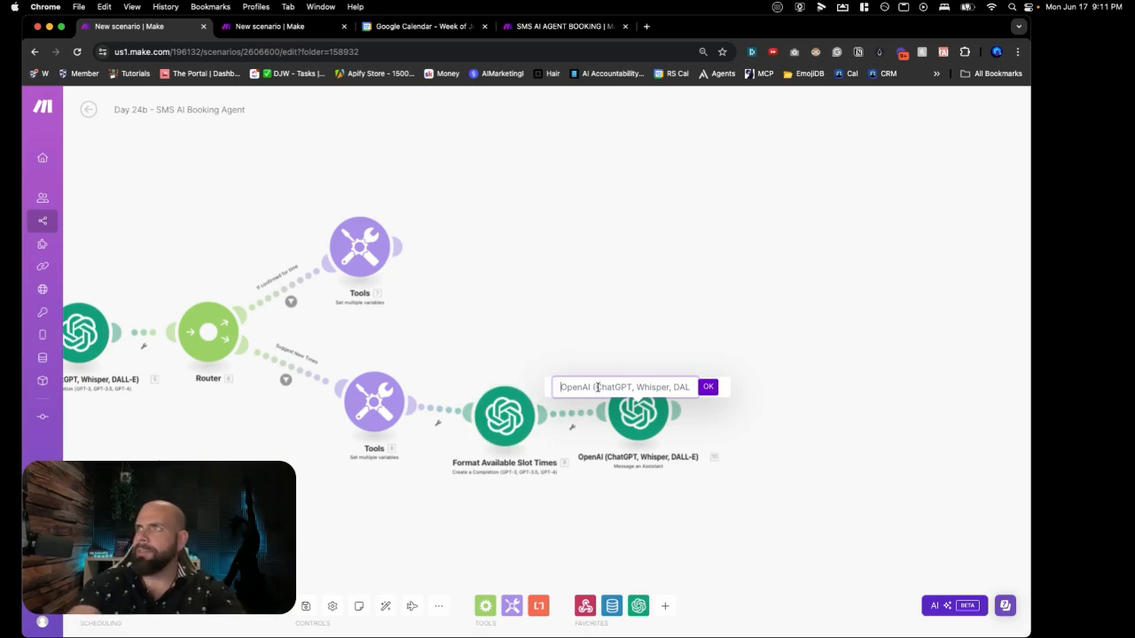
text(Suggest)
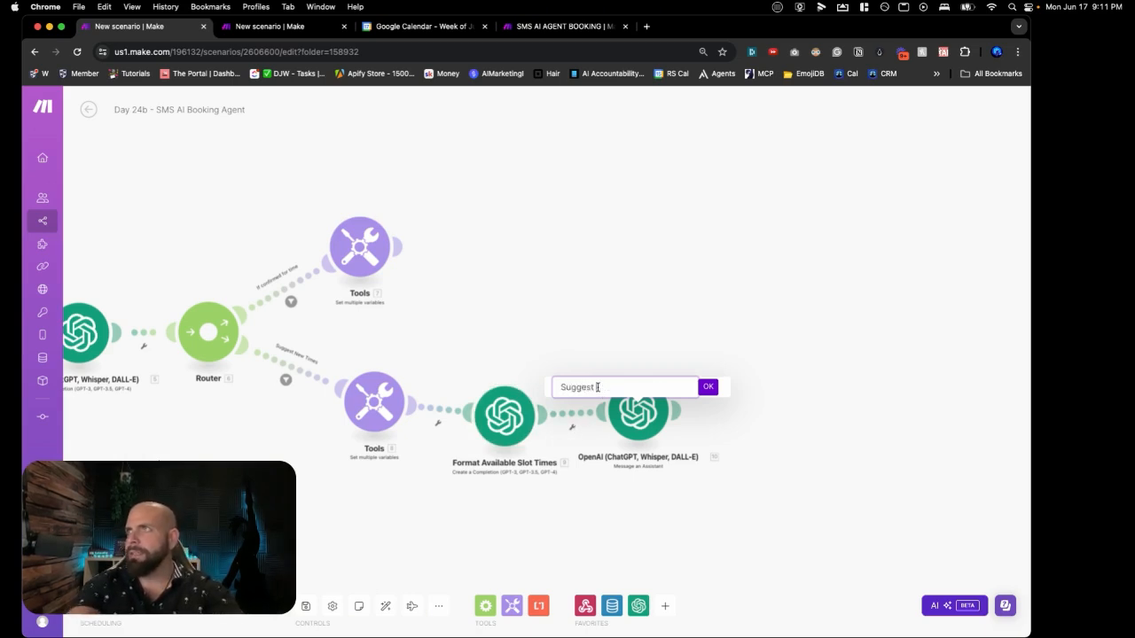
text( New Time Slots)
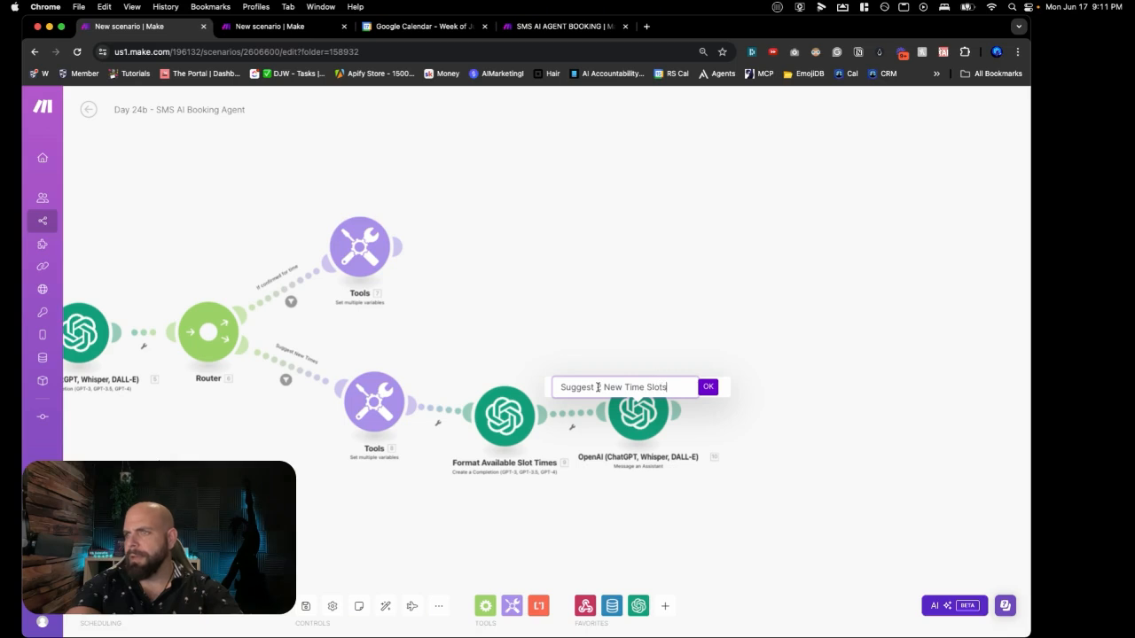
key(Return)
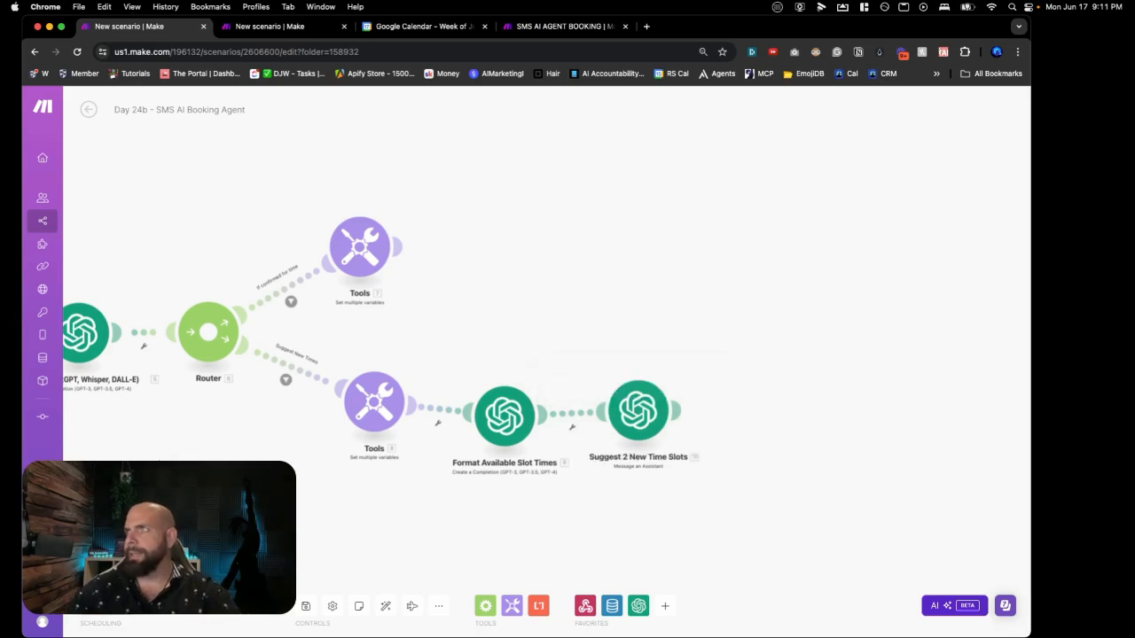
Step: Add a Twilio Create a Message step that texts back to the sender's From number
click(765, 399)
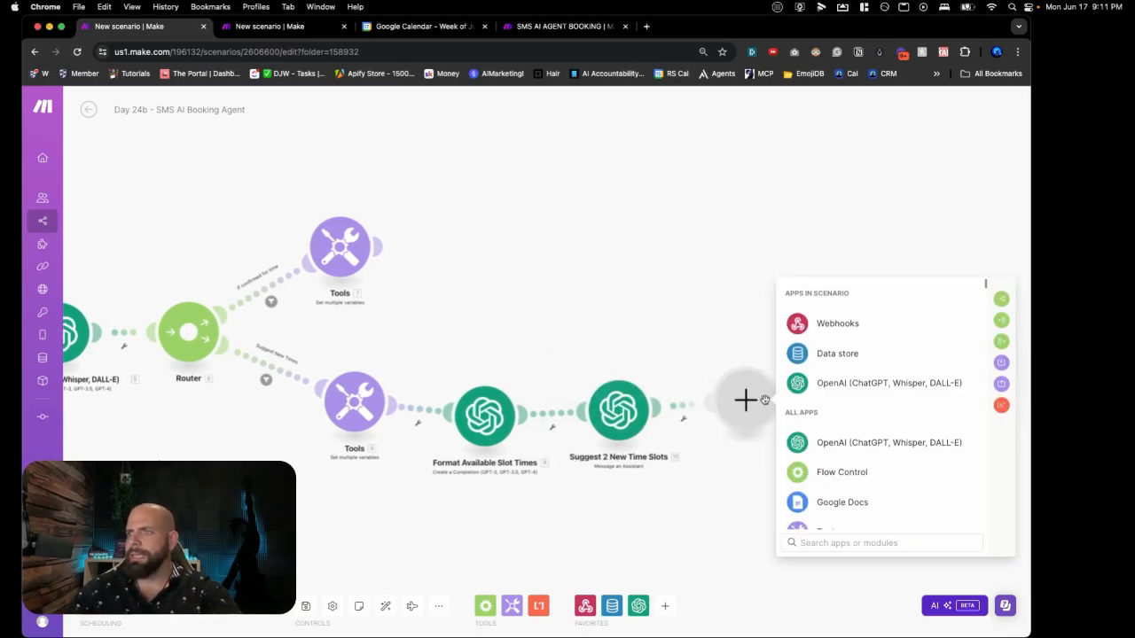
text(tw)
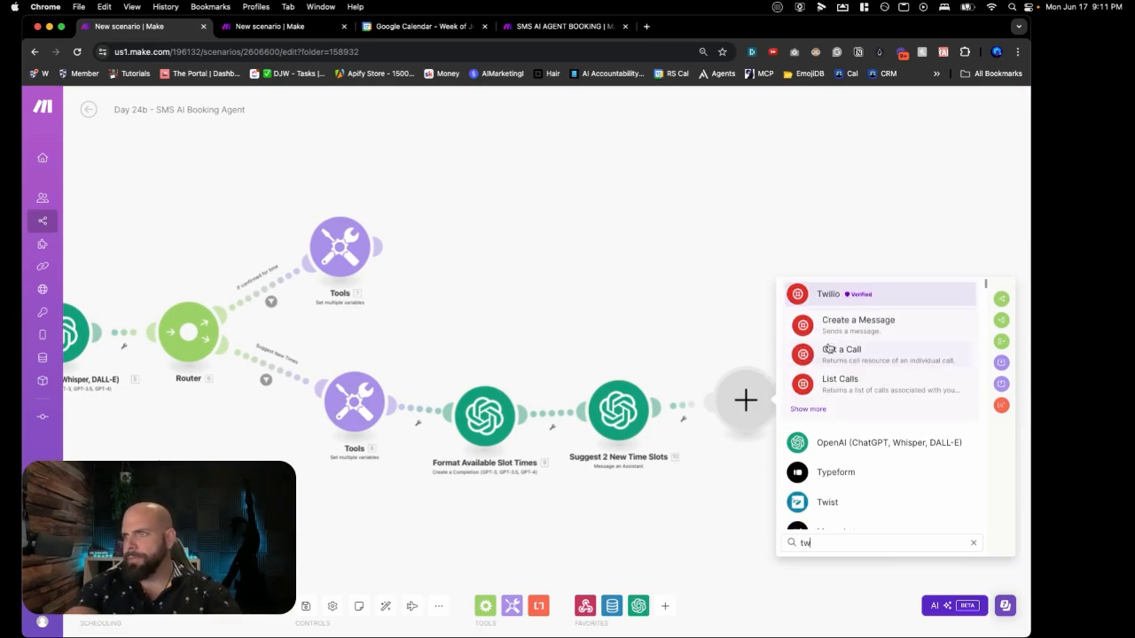
click(836, 325)
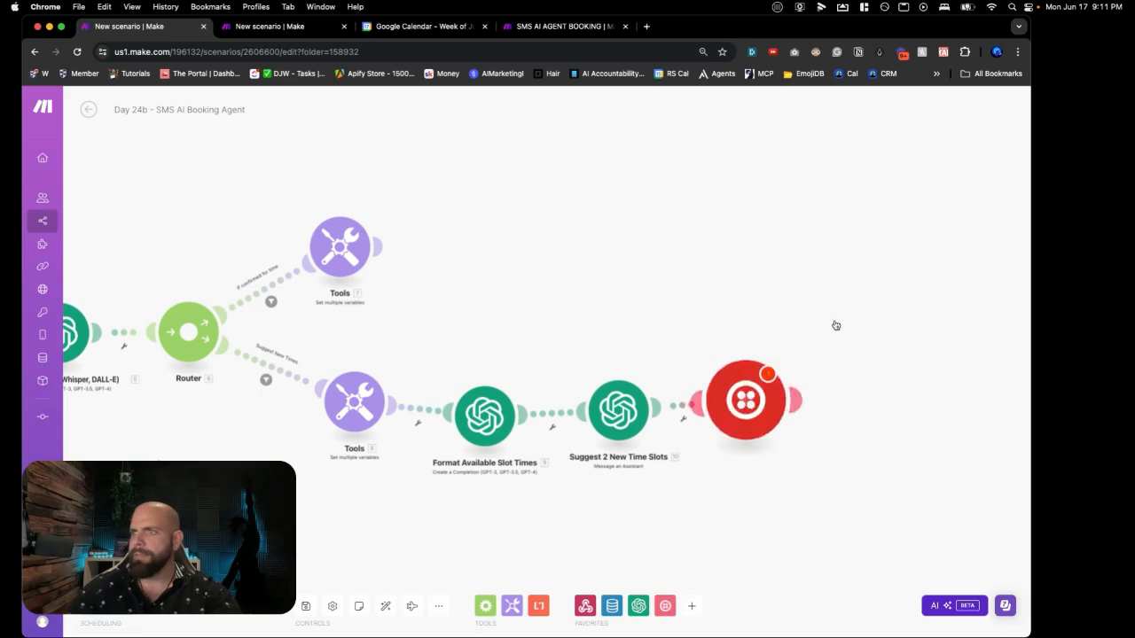
click(854, 400)
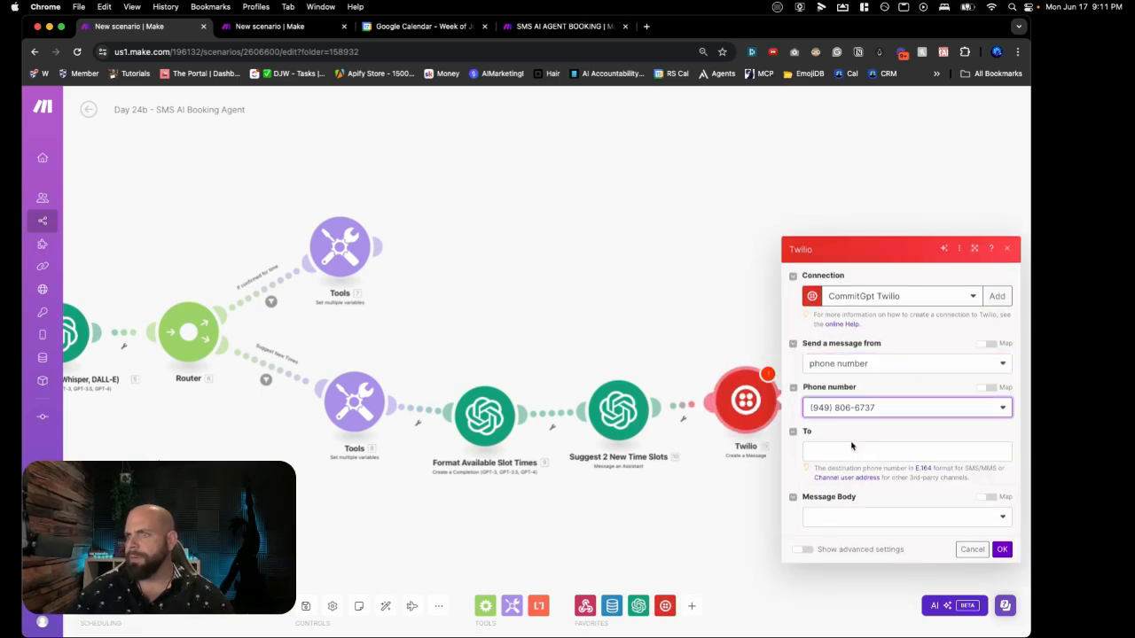
click(846, 449)
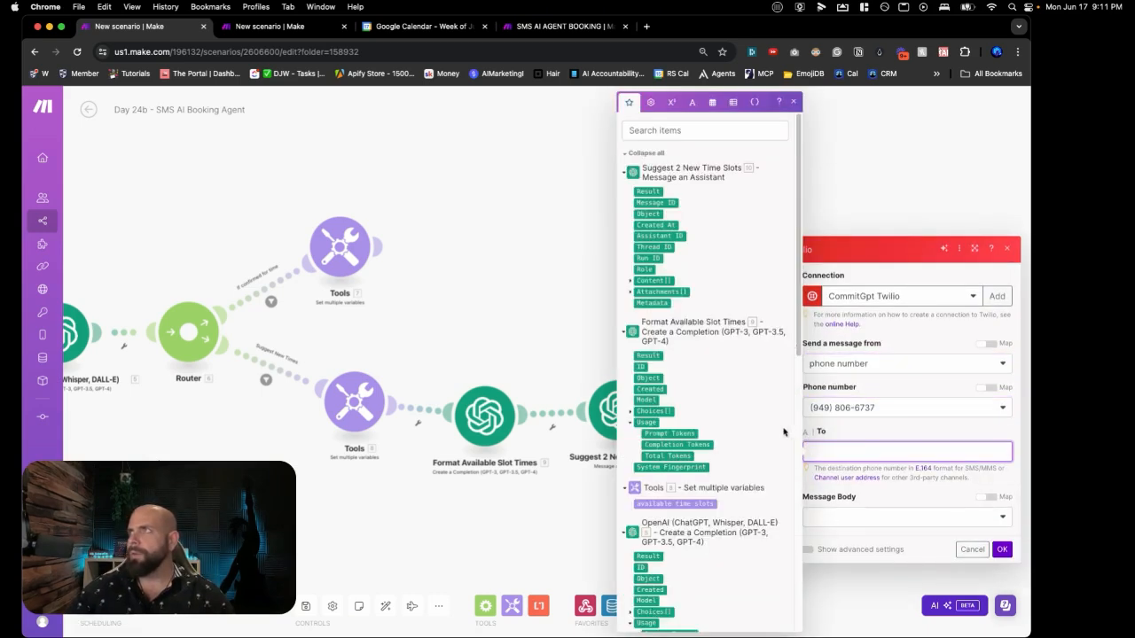
scroll(755, 430, down, 10)
click(644, 597)
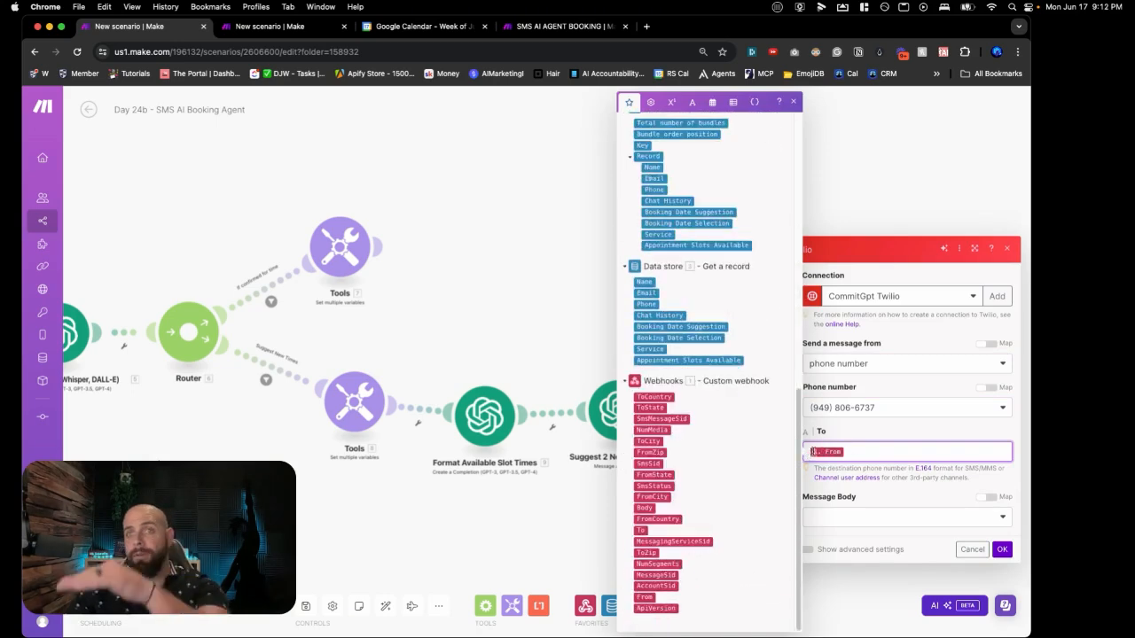
Step: Set the SMS body to the assistant reply's Text.Value, confirm, and save the scenario
click(871, 514)
click(859, 516)
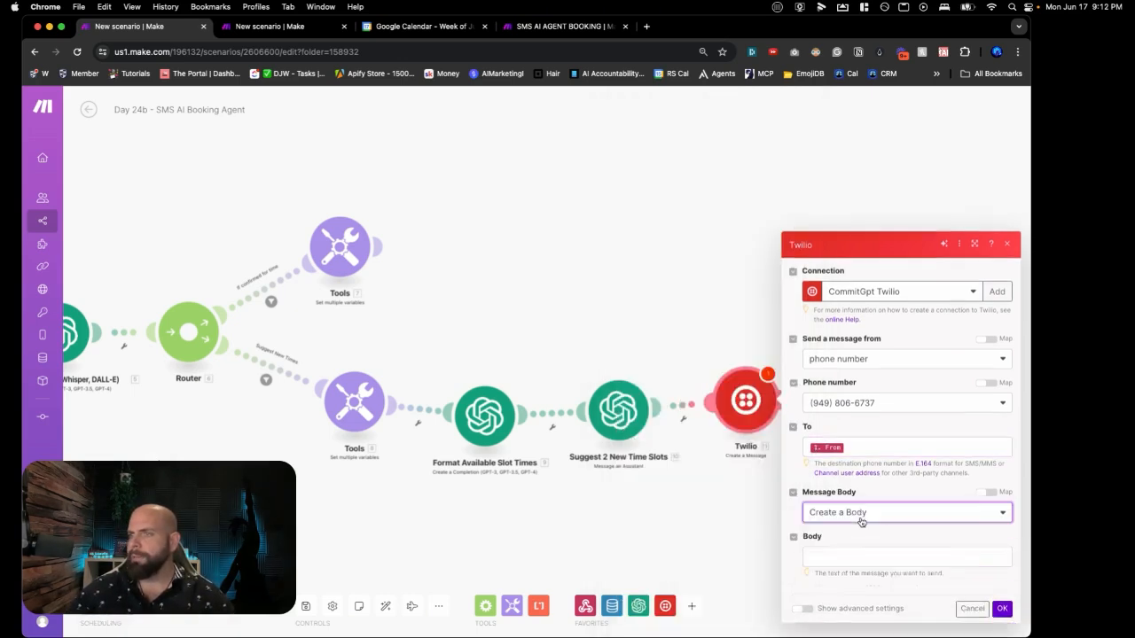
click(852, 529)
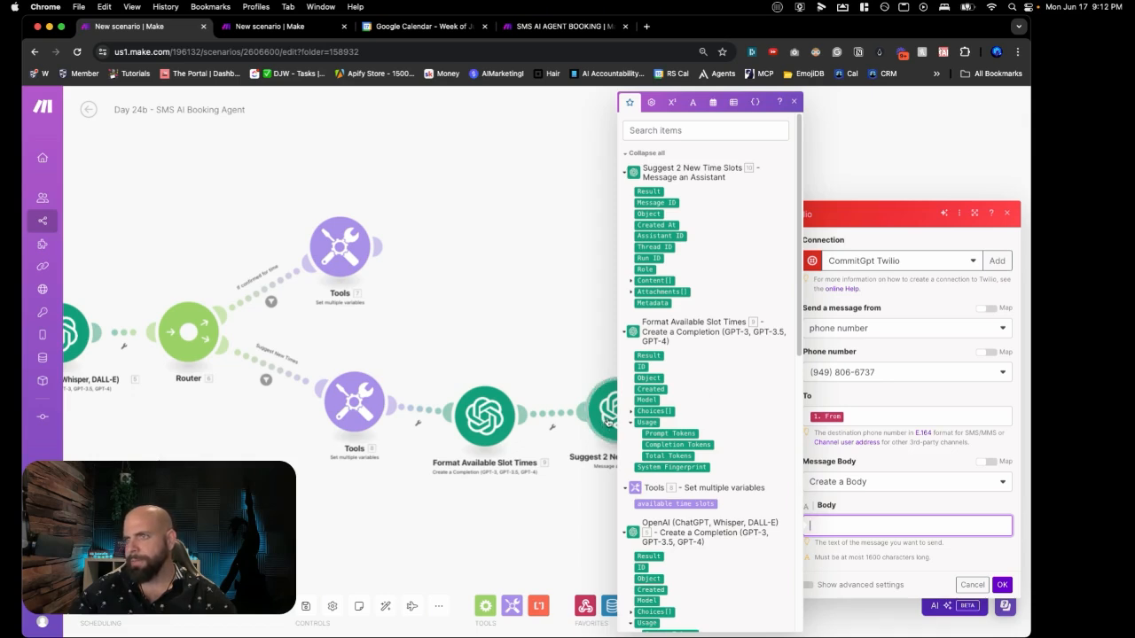
click(630, 281)
click(638, 303)
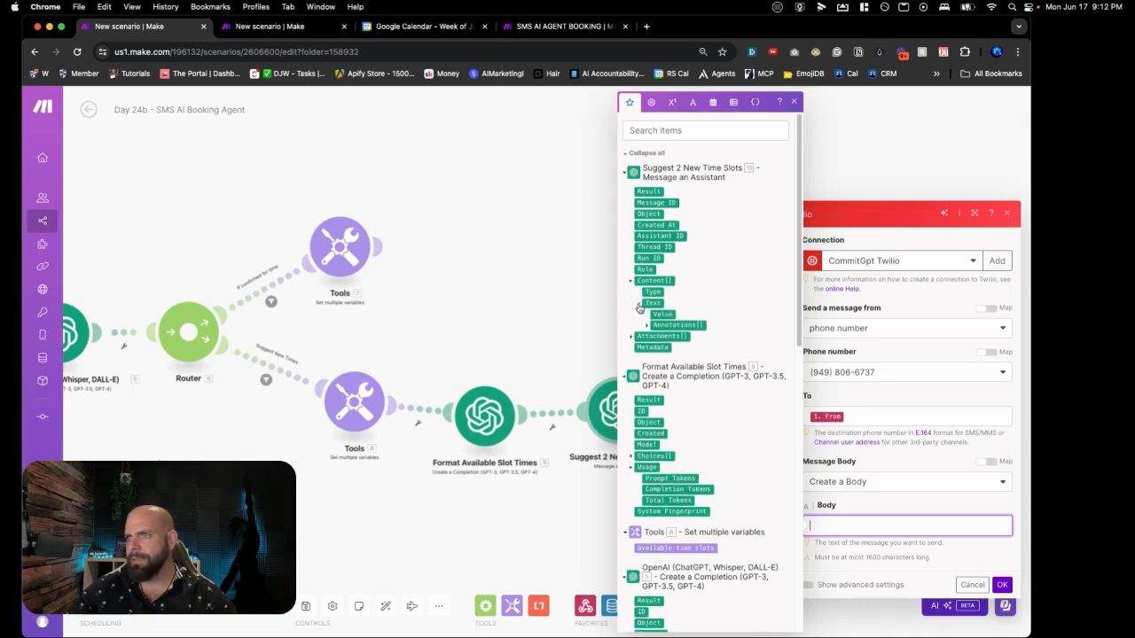
click(647, 324)
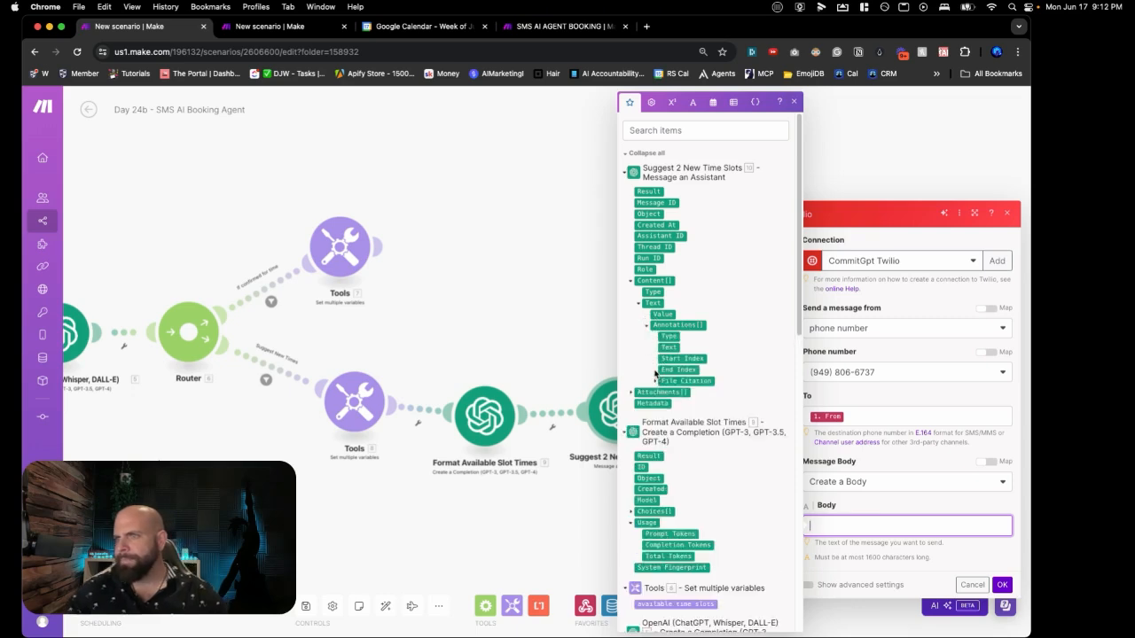
click(661, 313)
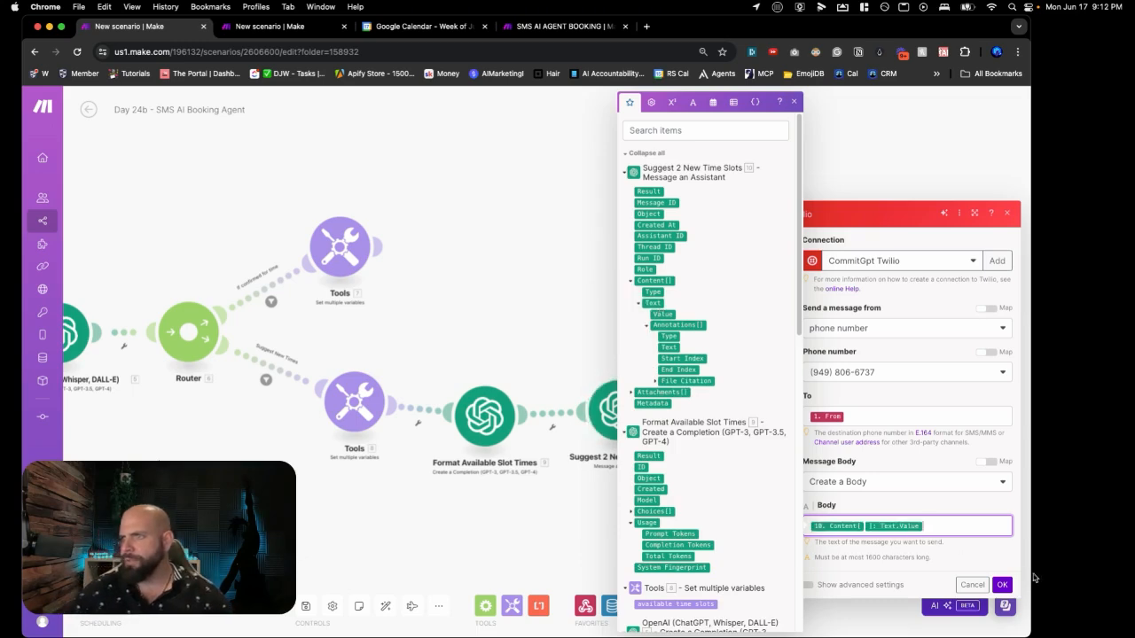
click(1002, 586)
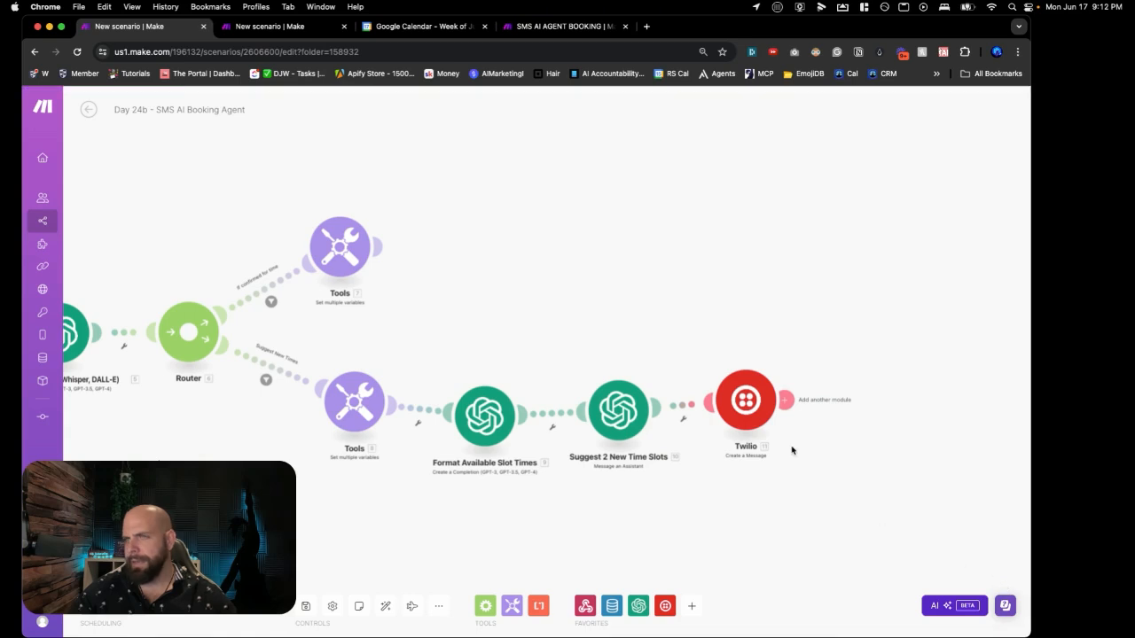
click(305, 605)
Step: Zoom the canvas out and back in to review the branch ending with Twilio
scroll(497, 313, down, 2)
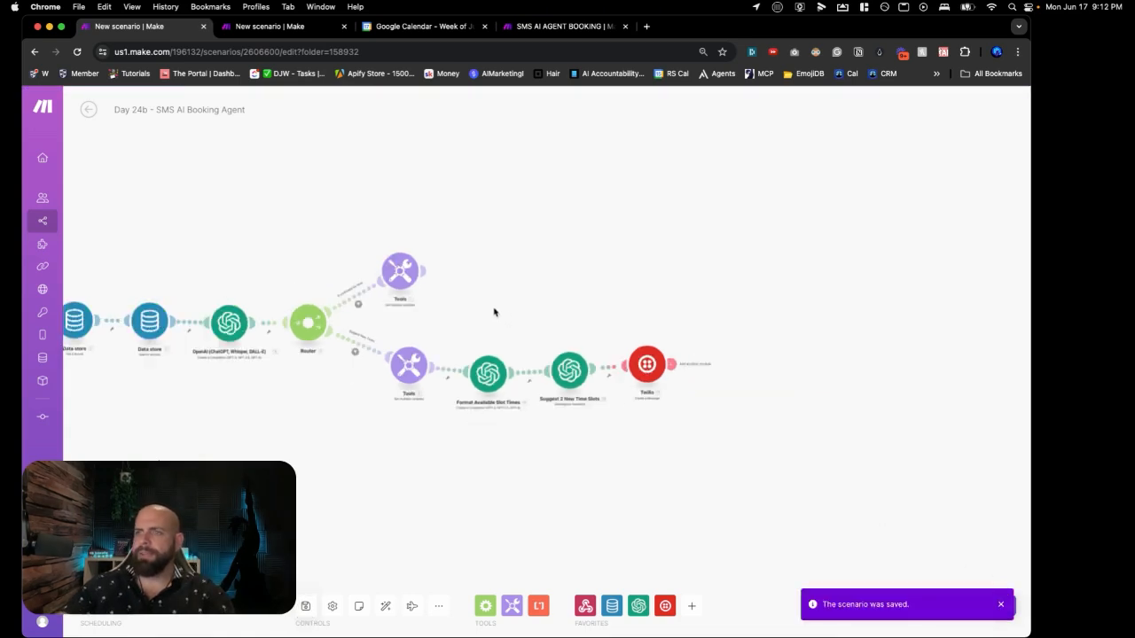
scroll(495, 312, down, 2)
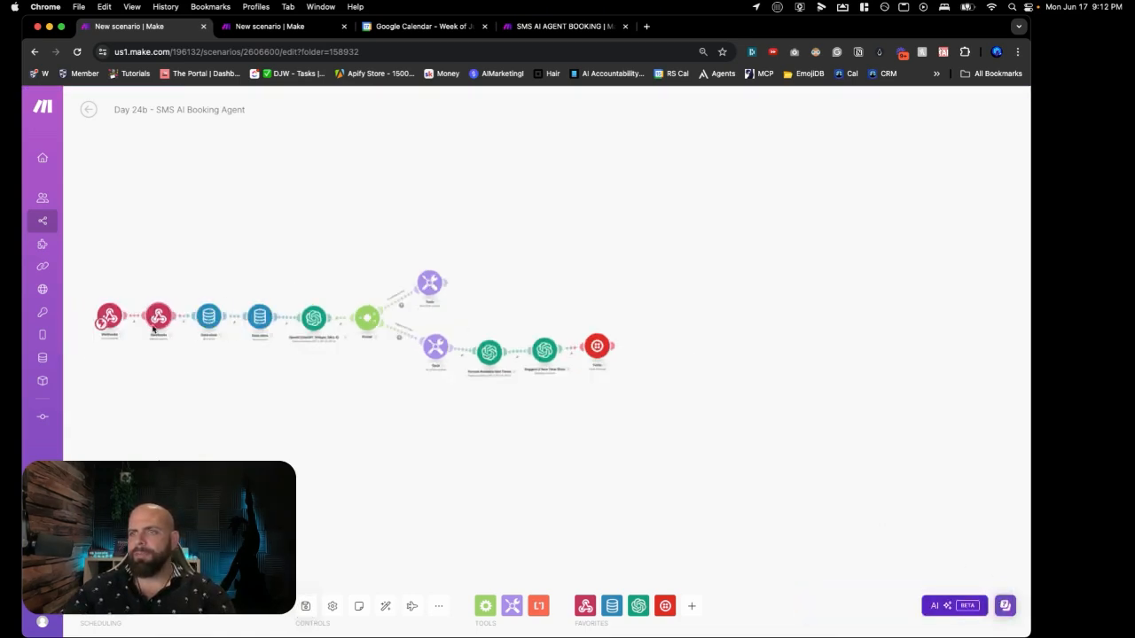
scroll(156, 326, up, 3)
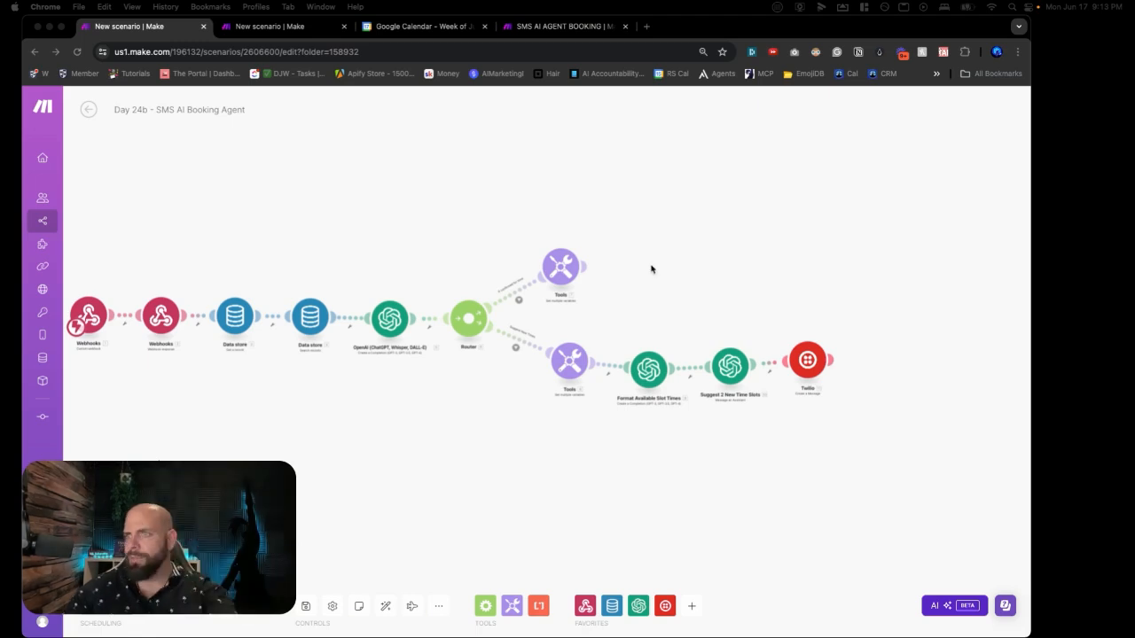
scroll(655, 268, up, 3)
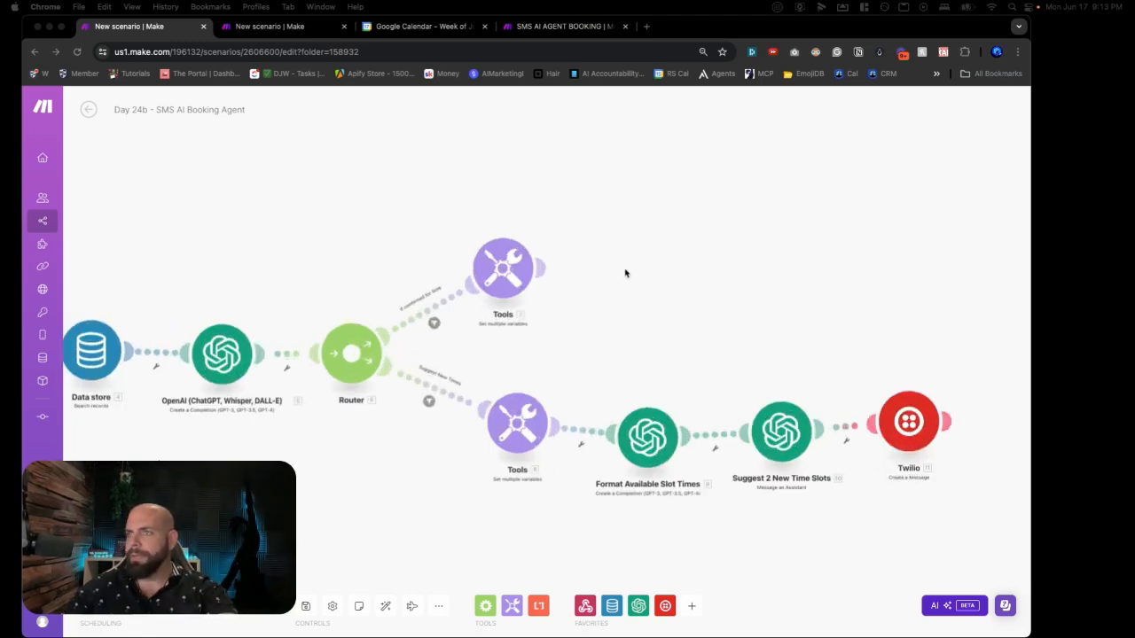
Step: Add an OpenAI Message an Assistant step after the confirmed-time Tools, using SMS_AI_AGENT_BOOKING_V2
click(625, 272)
click(685, 255)
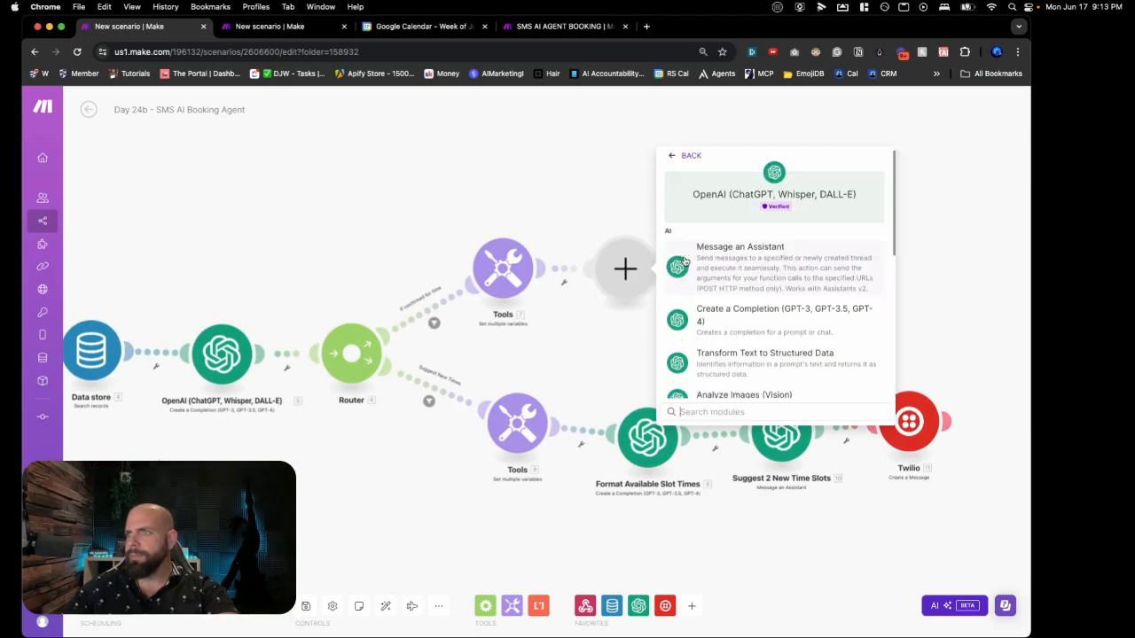
click(719, 258)
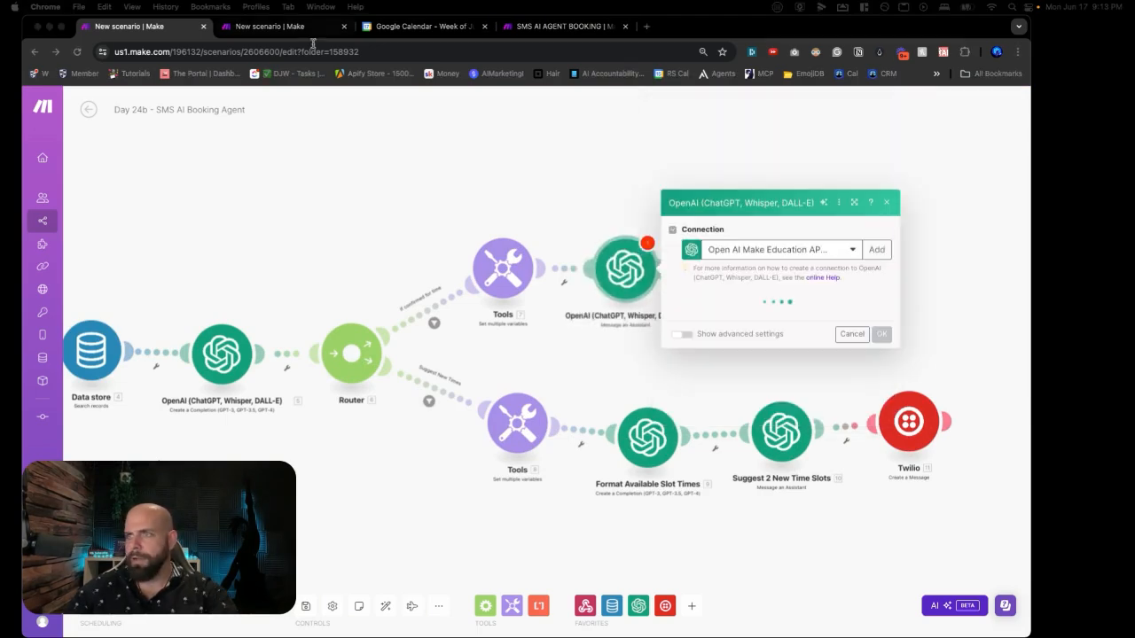
click(739, 221)
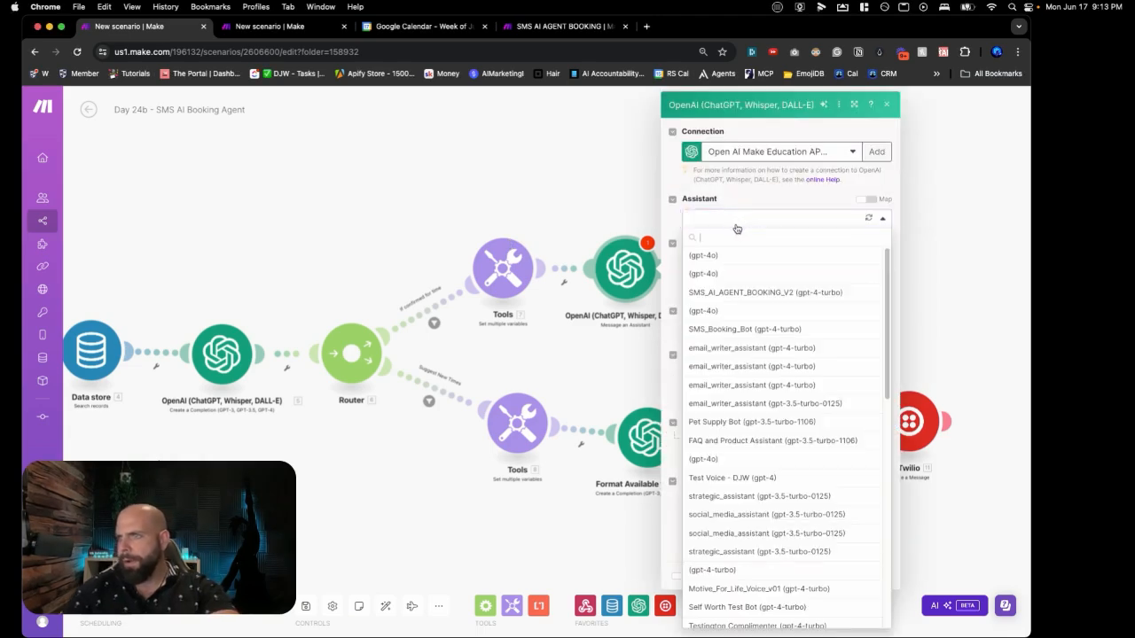
text(sms)
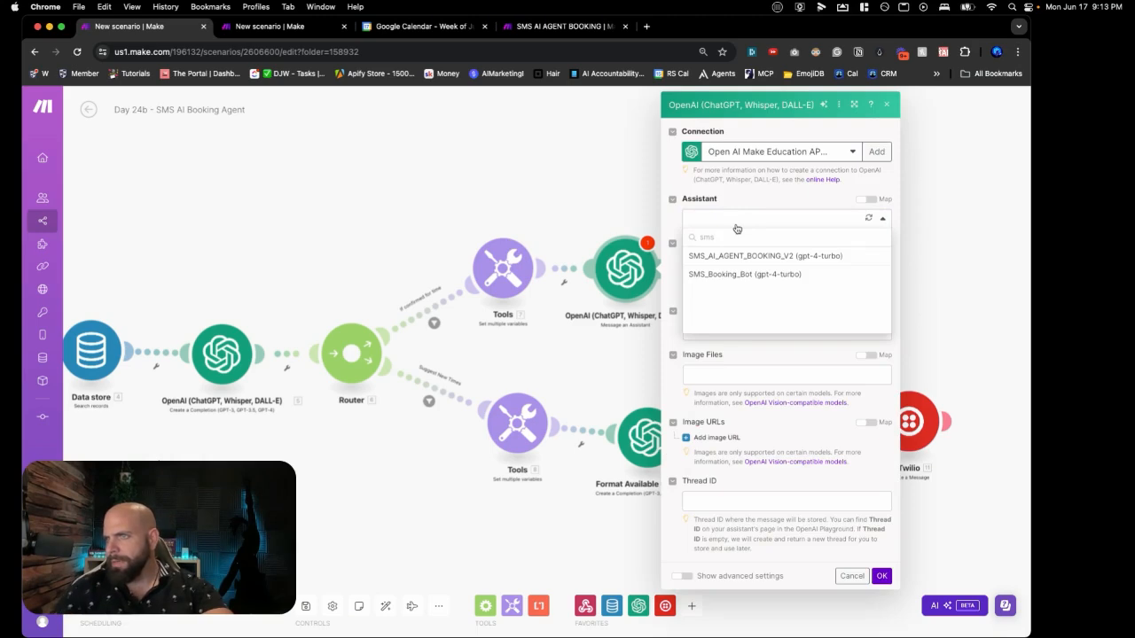
click(740, 256)
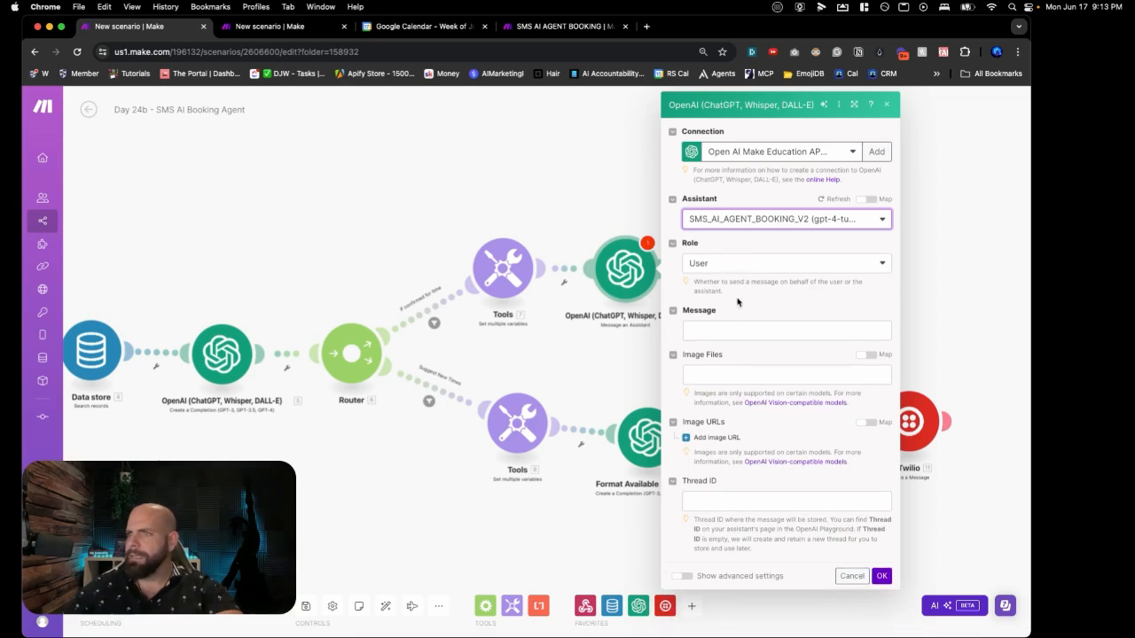
Step: Paste the confirmation prompt without the Booking Record Suggestion token, confirm, and save the scenario
click(717, 331)
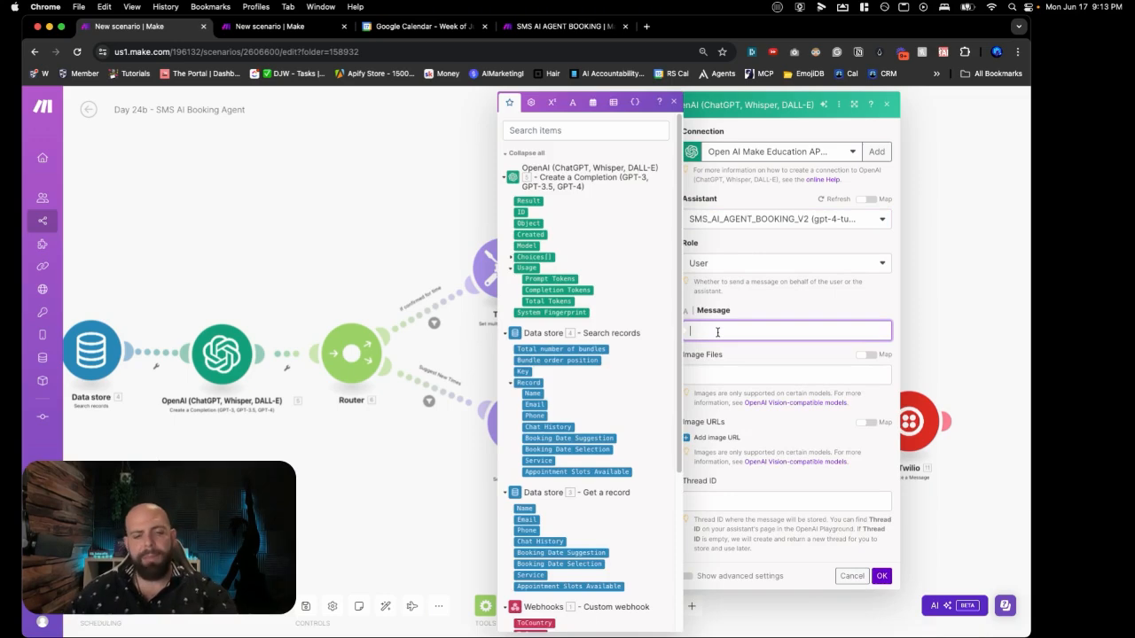
key(super+v)
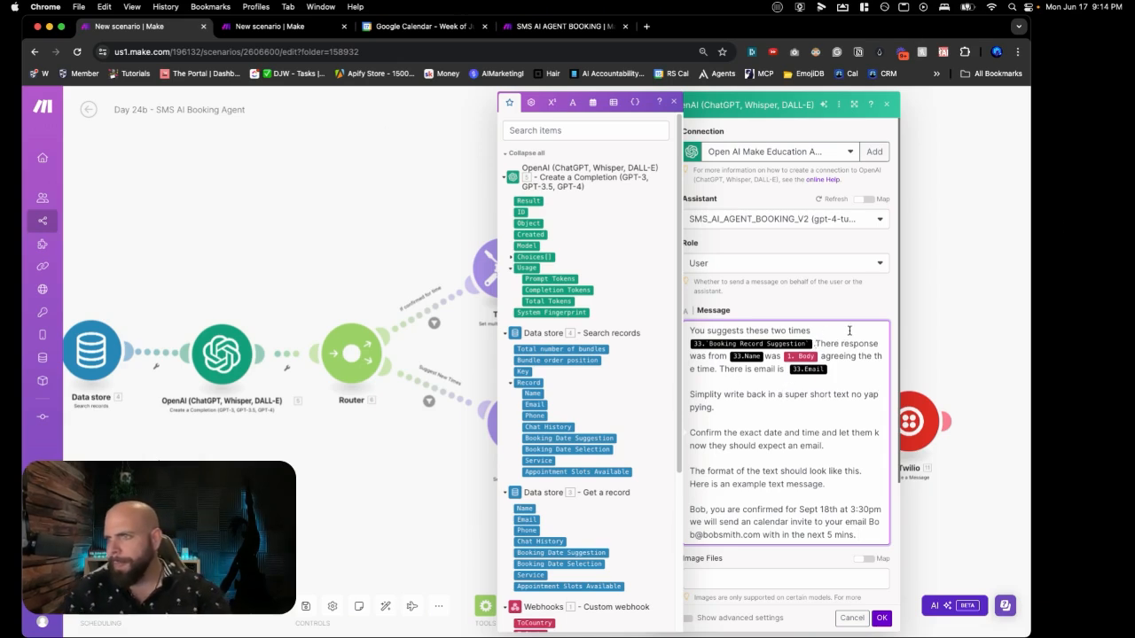
click(721, 345)
key(BackSpace)
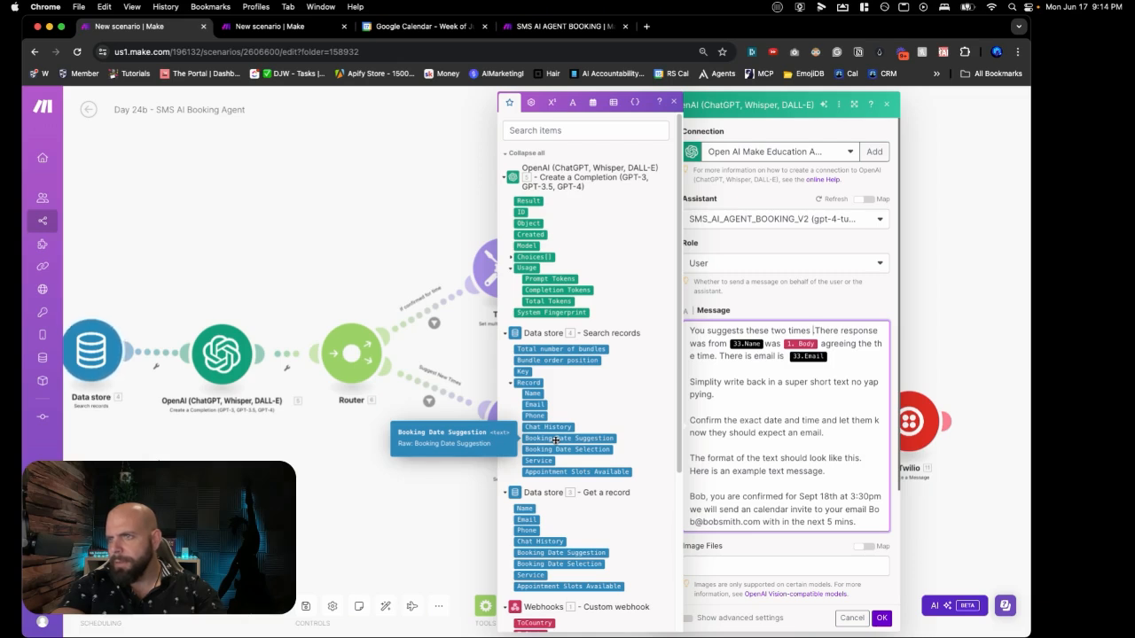
scroll(555, 440, down, 5)
scroll(555, 443, up, 2)
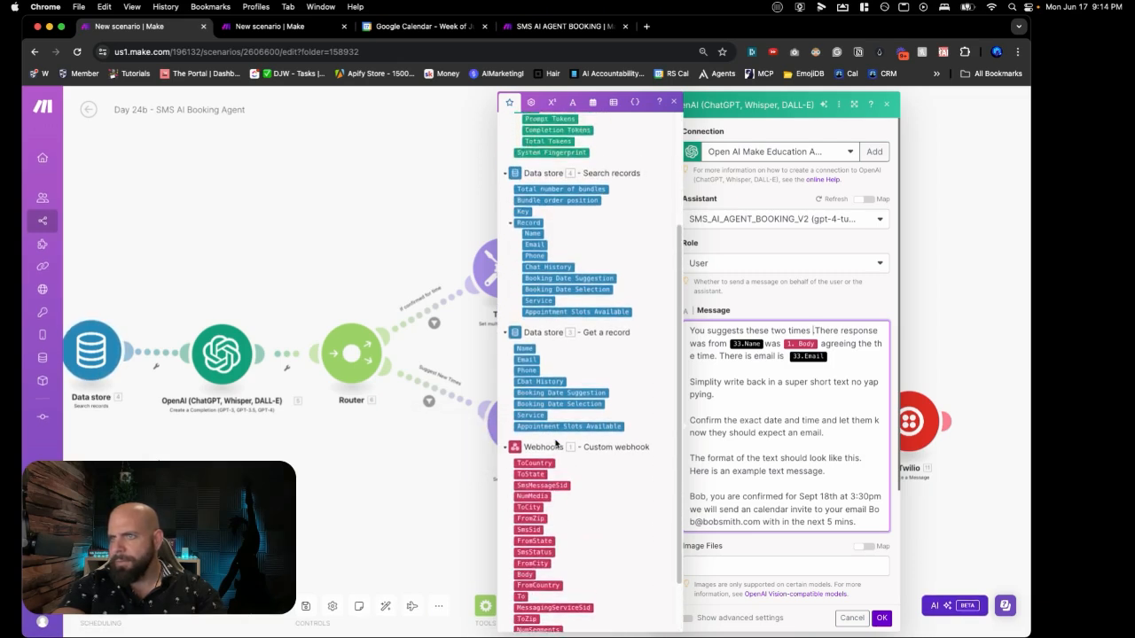
click(486, 253)
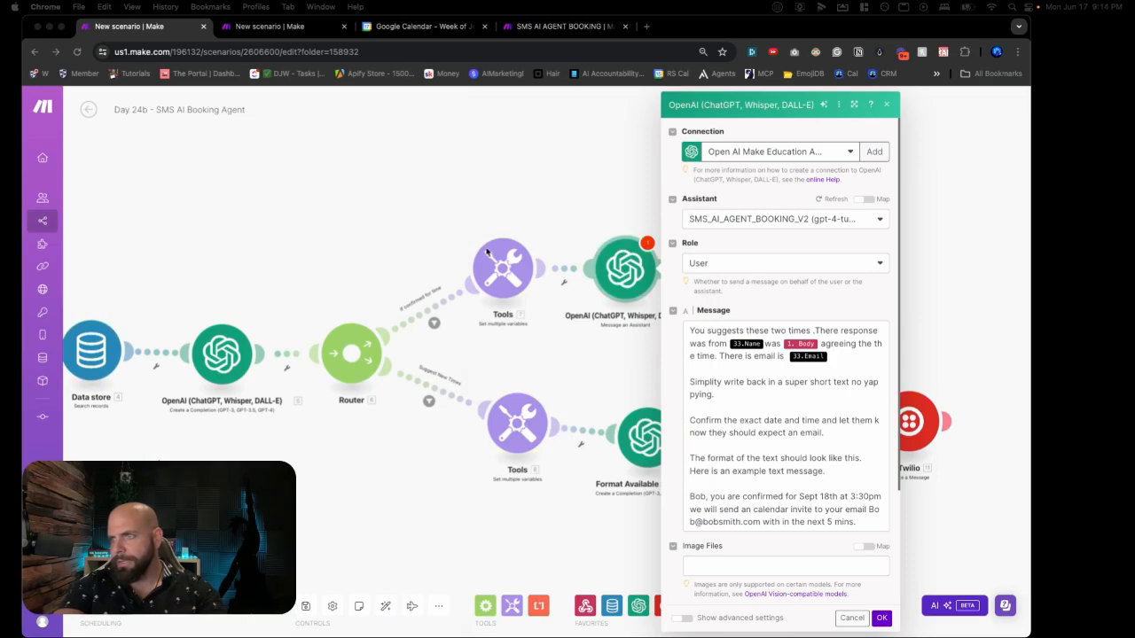
click(881, 618)
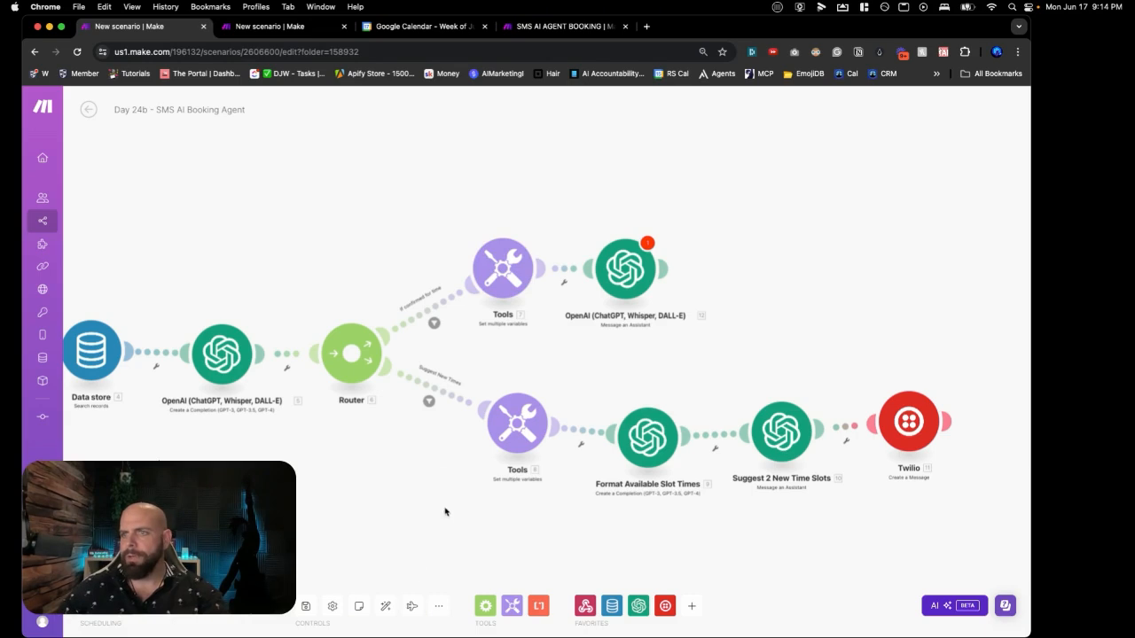
key(super+s)
Step: After reloading, add Tools variables Booking Record Suggestion and Name, mapped from the record's Booking Date Suggestion and Name
key(super+r)
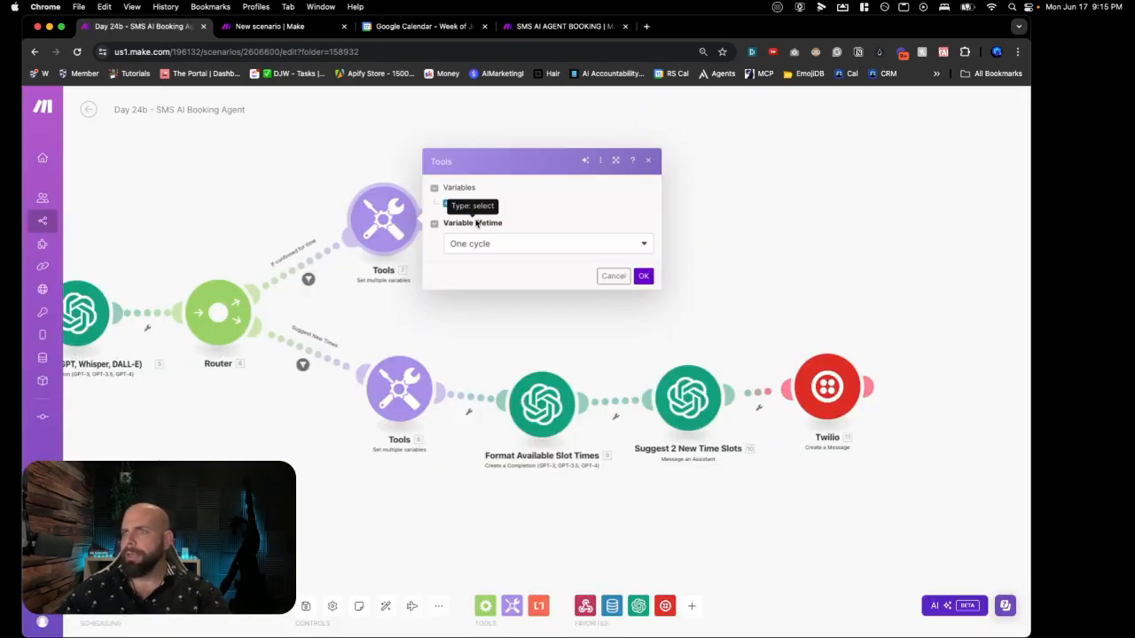
click(461, 203)
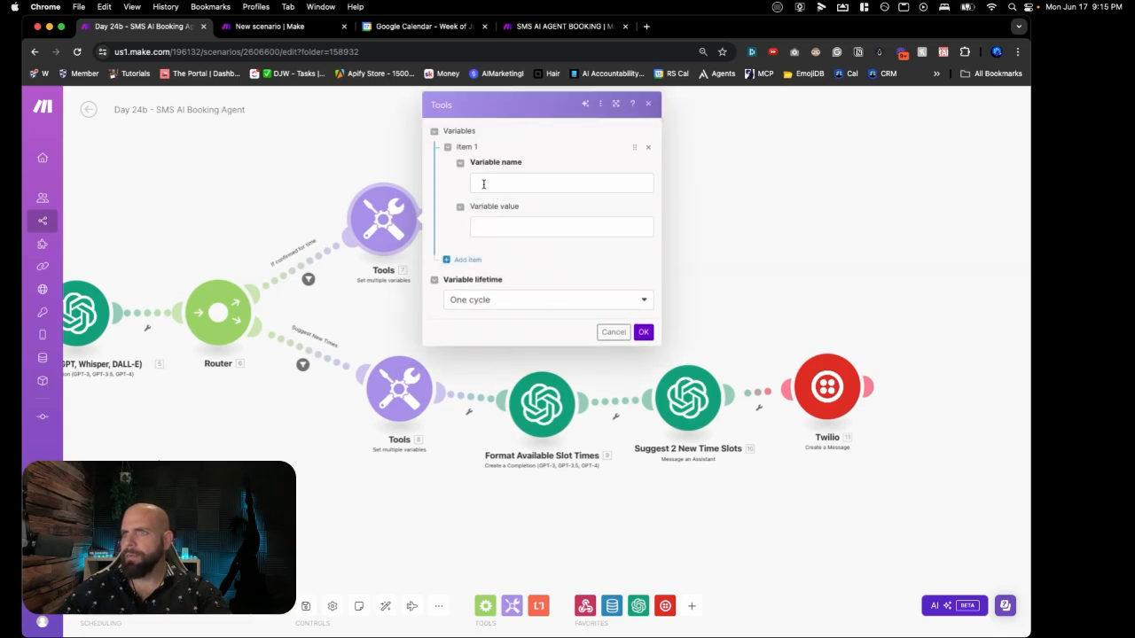
click(484, 187)
text(Booking Record Suggestion)
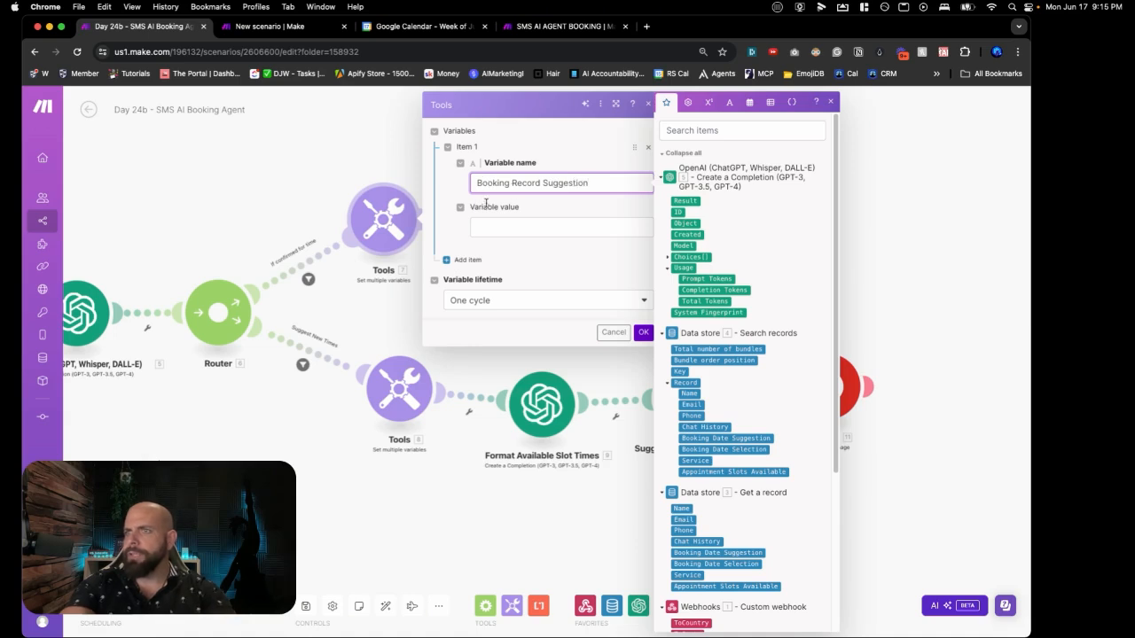
click(488, 226)
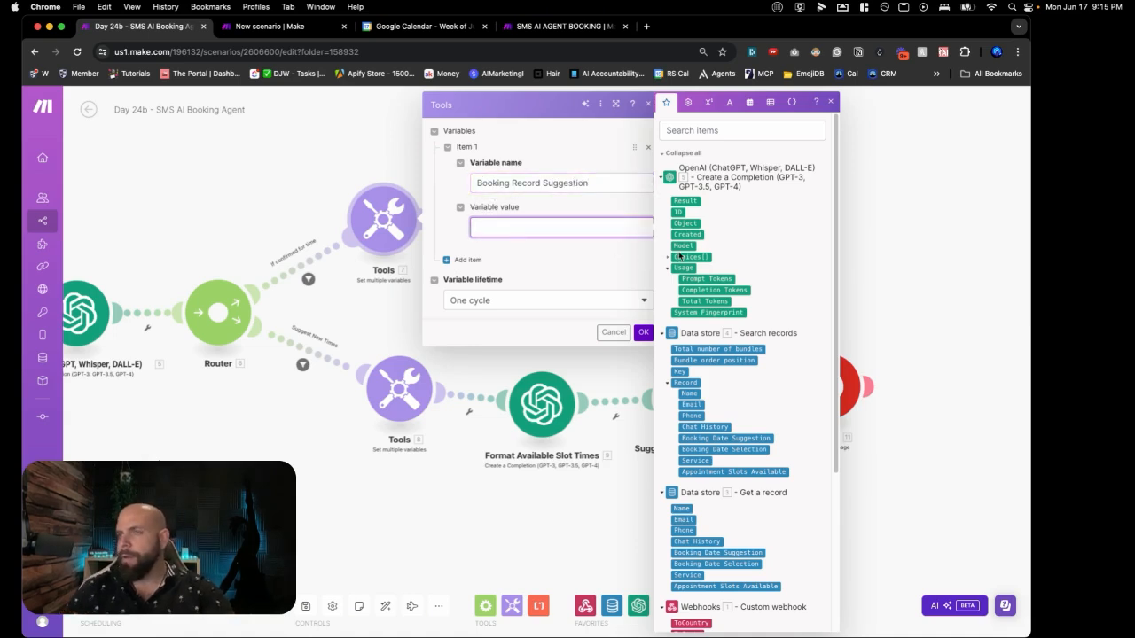
scroll(479, 419, down, 3)
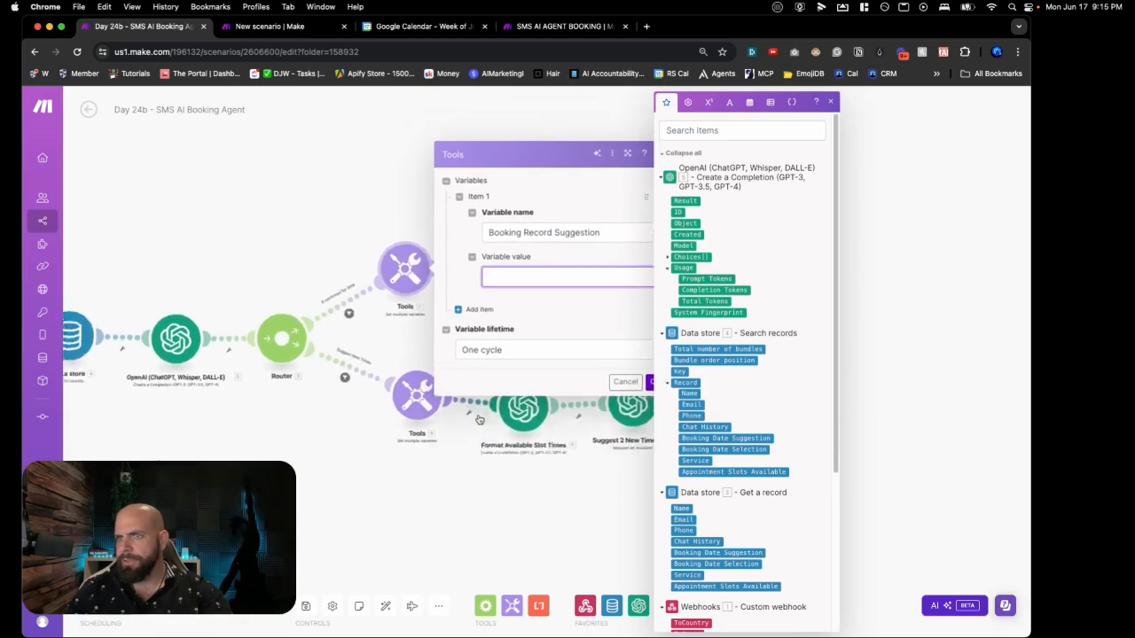
scroll(479, 419, up, 1)
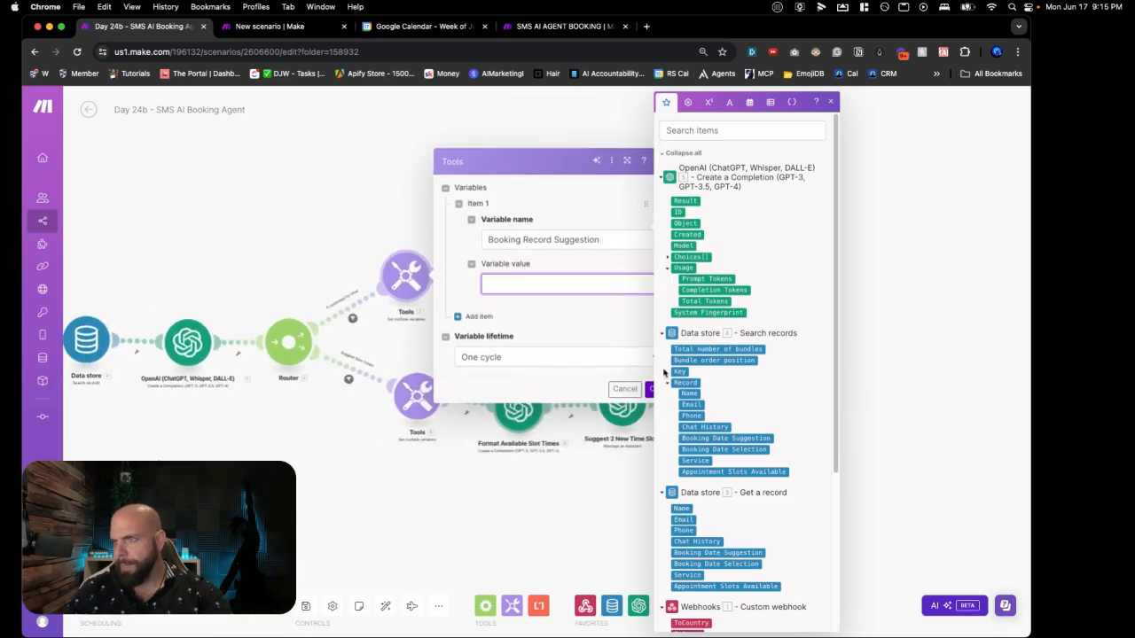
click(696, 438)
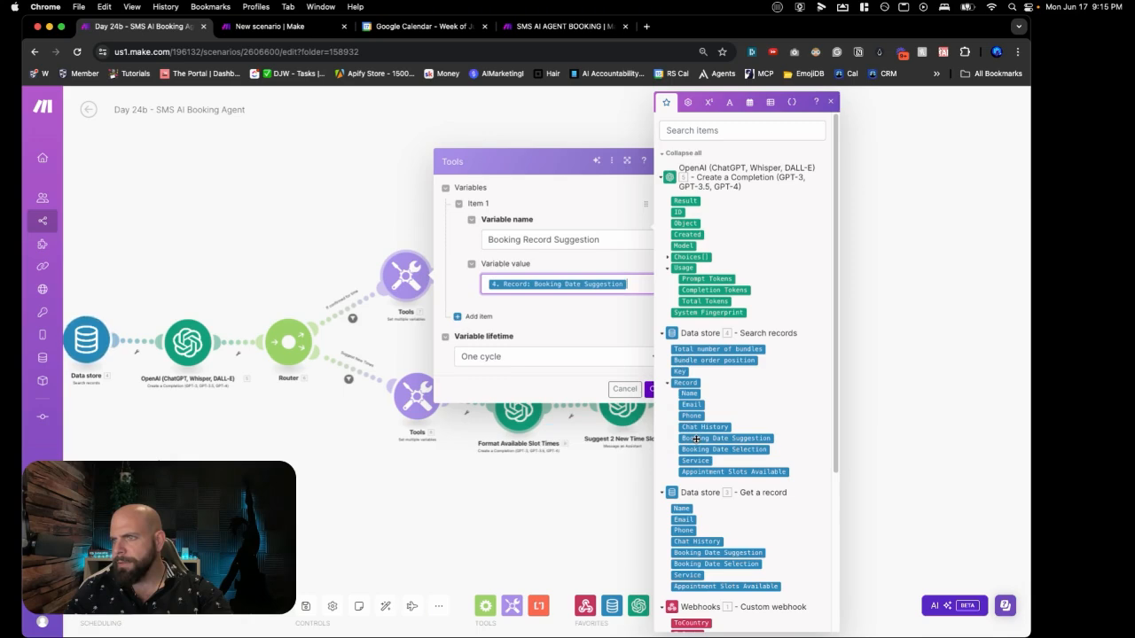
click(476, 315)
text(Name)
click(512, 336)
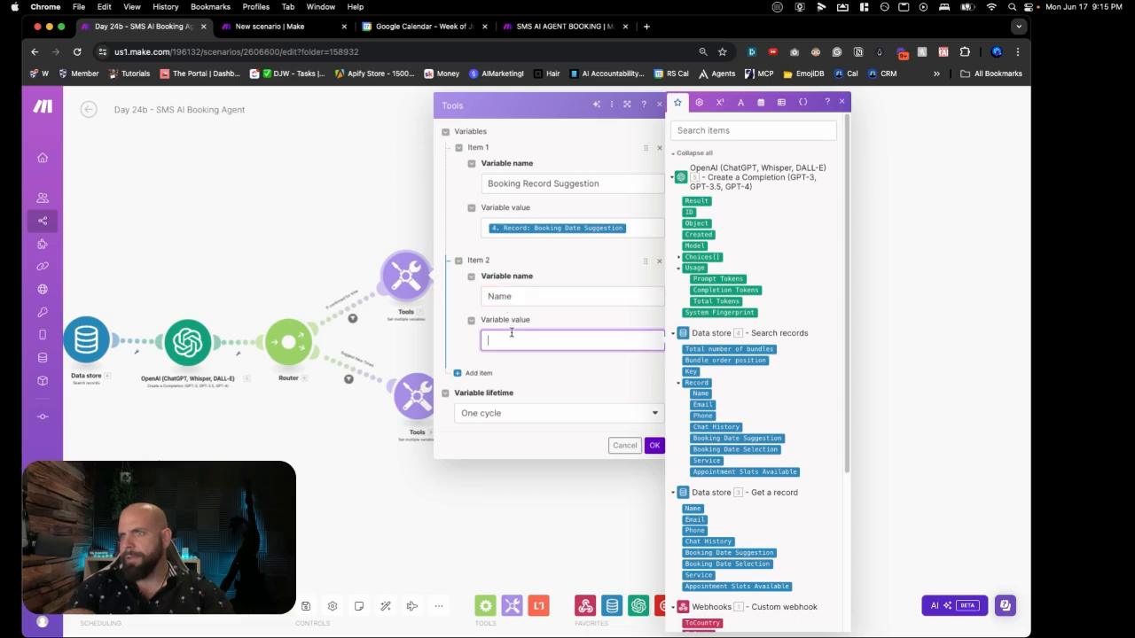
click(700, 395)
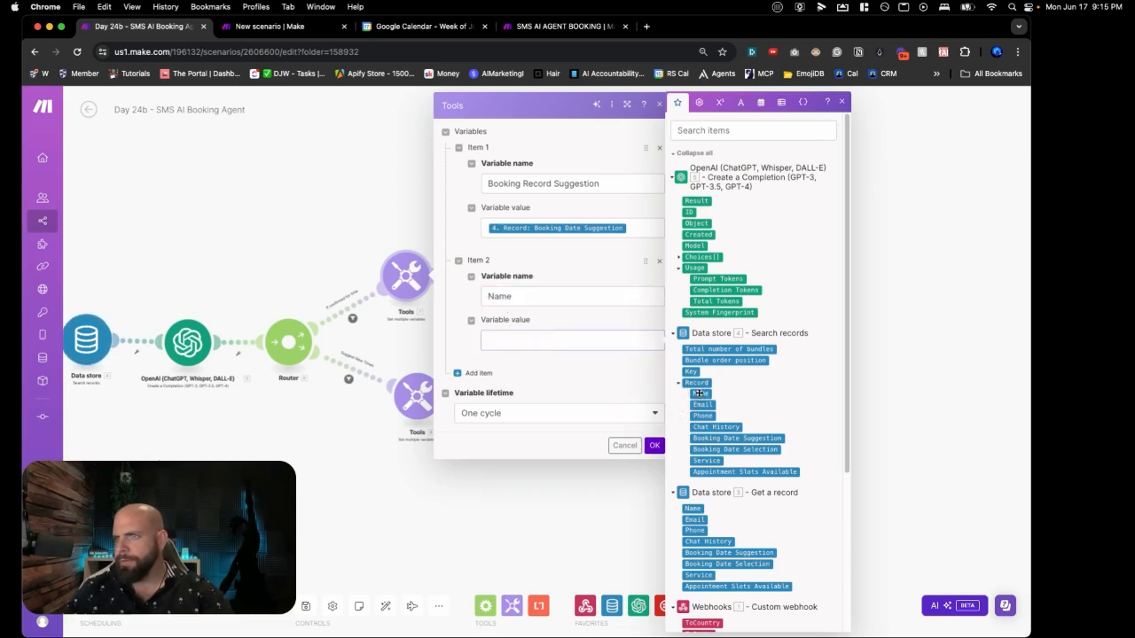
Step: Add Chat History and Email variables mapped from the record's fields, and confirm the four variables
click(478, 373)
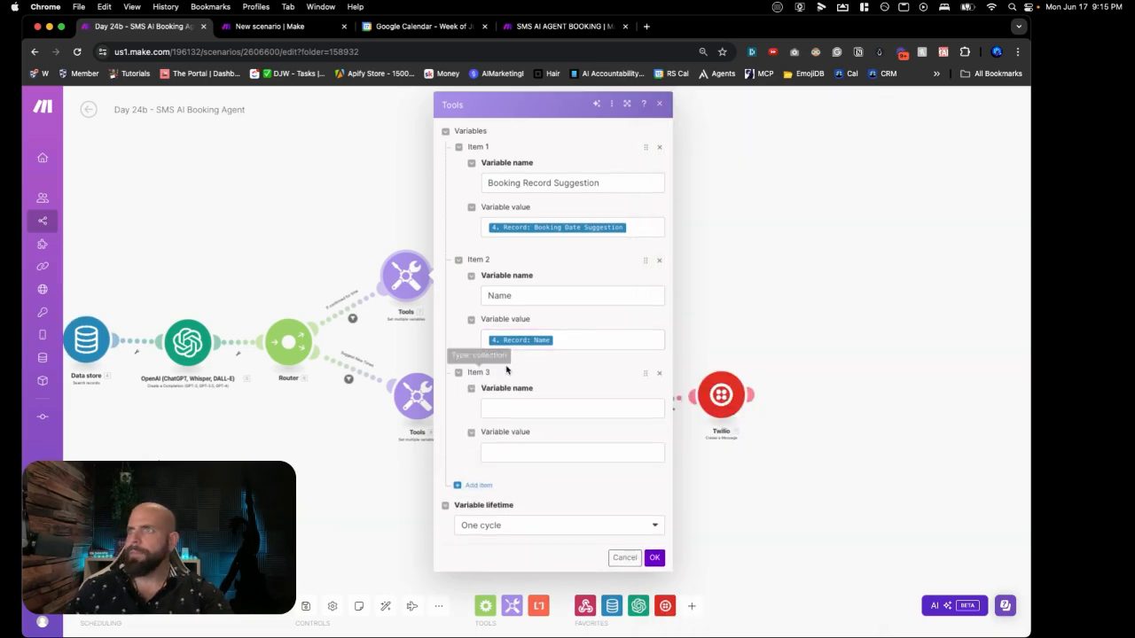
click(506, 409)
text(C)
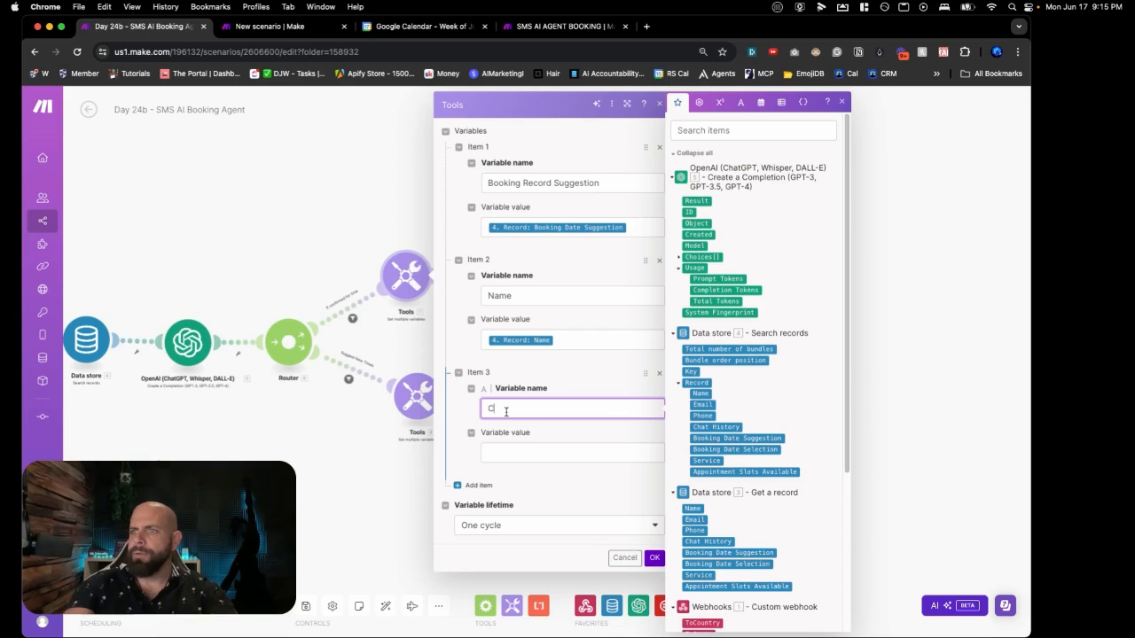
text(hat History)
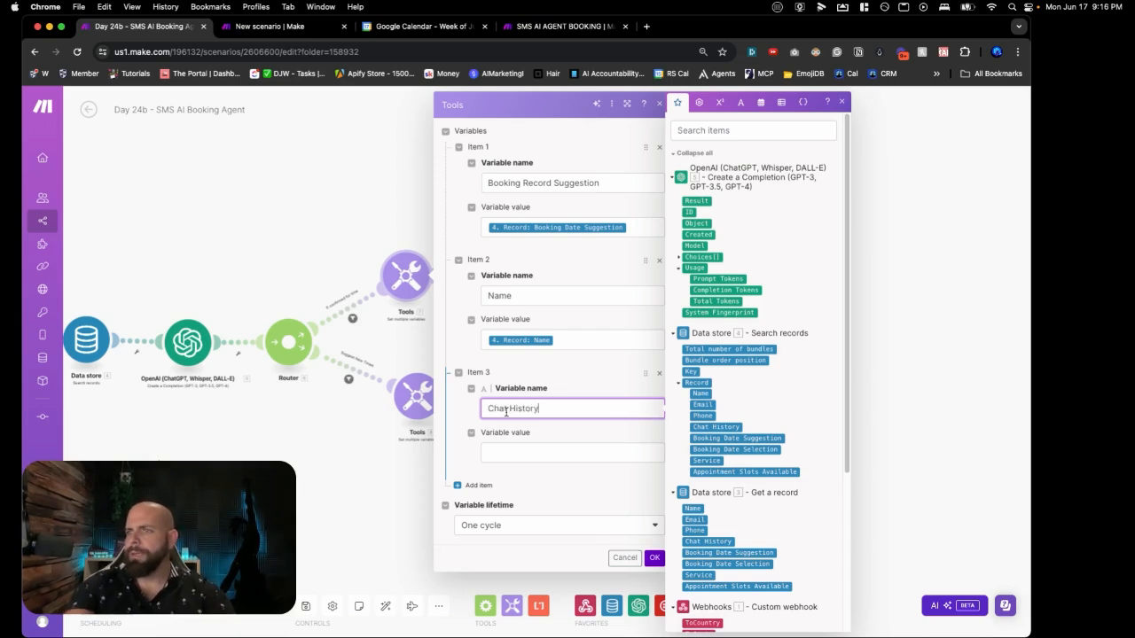
click(514, 449)
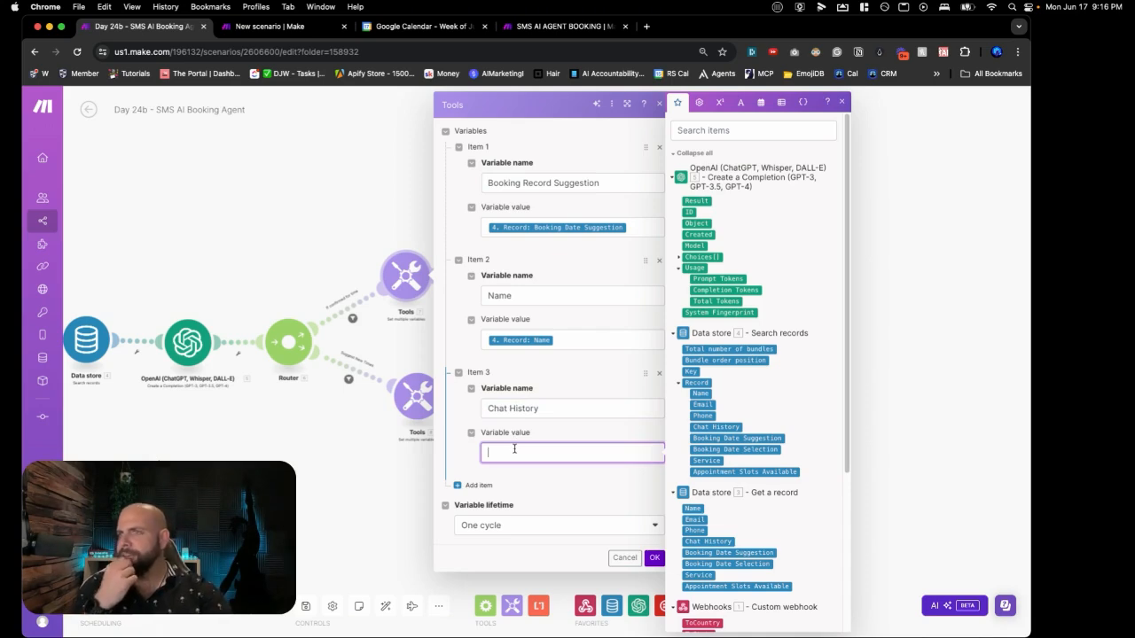
click(701, 429)
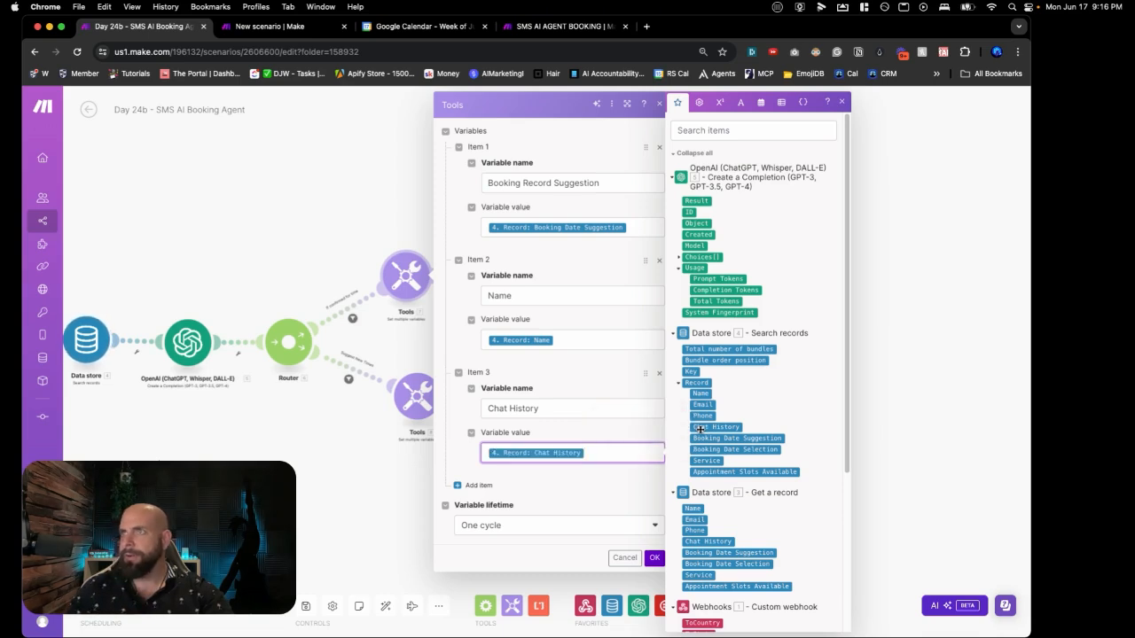
click(479, 485)
click(496, 518)
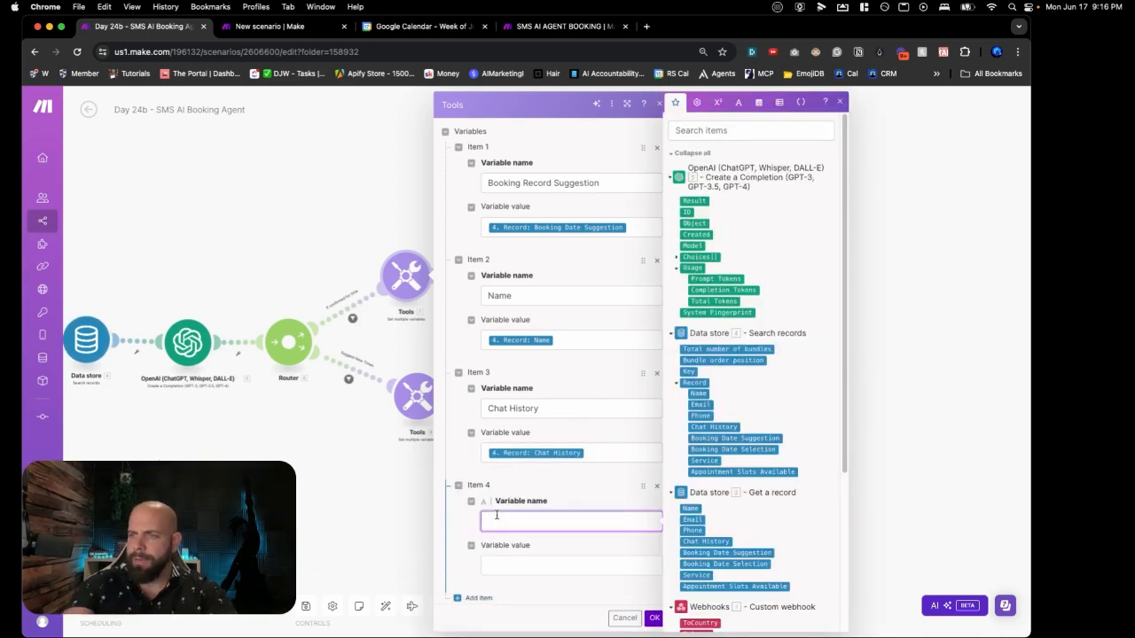
click(501, 561)
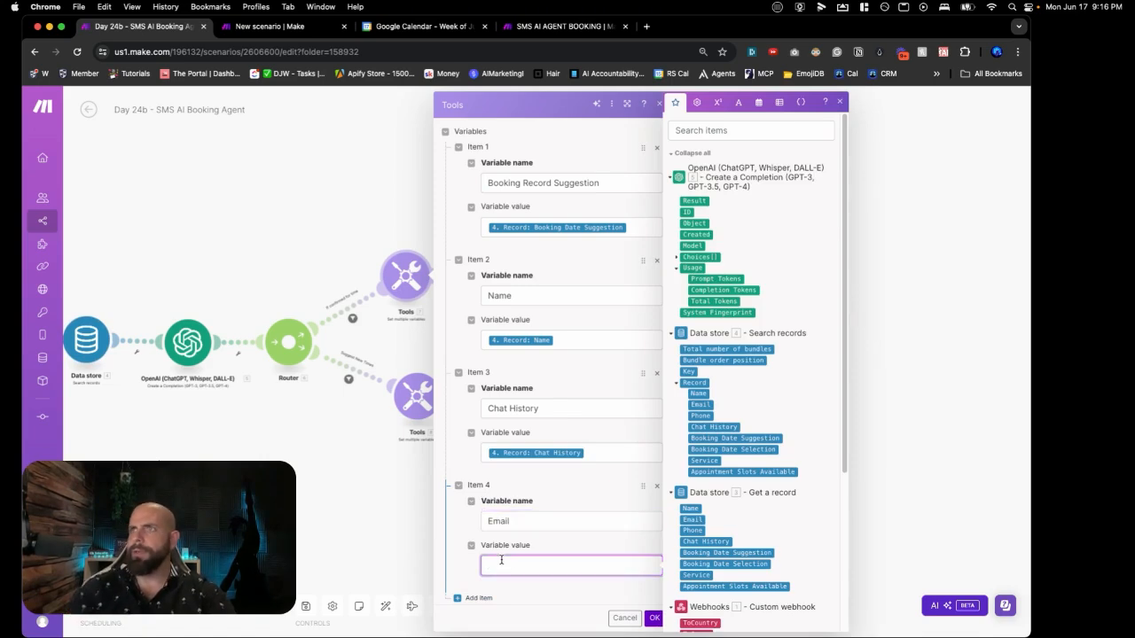
click(692, 406)
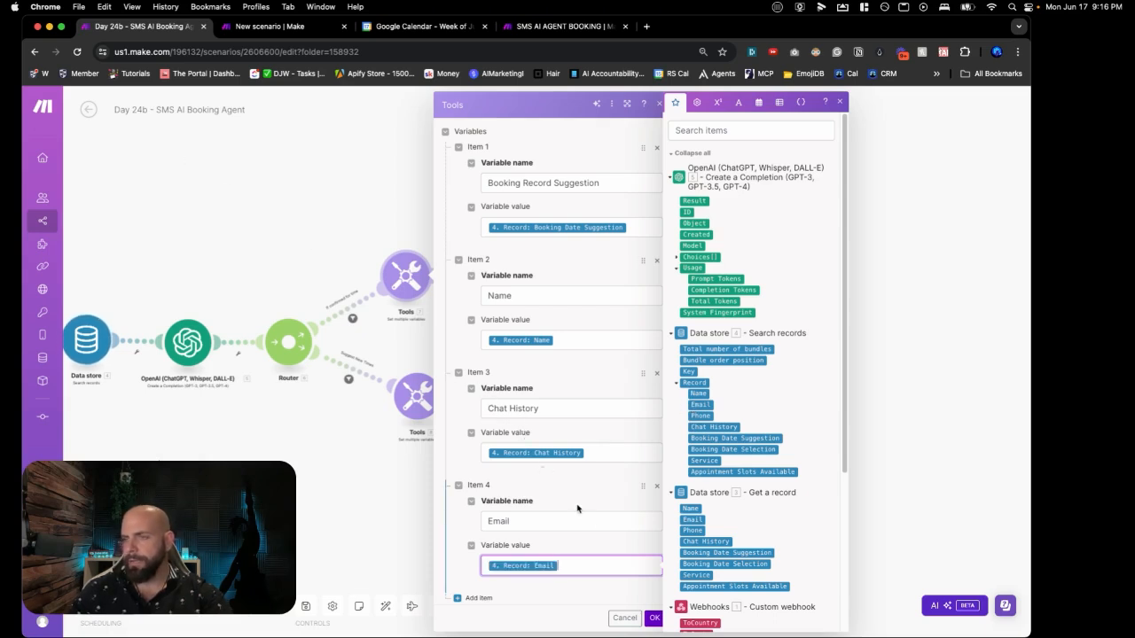
click(654, 618)
scroll(486, 342, up, 2)
scroll(485, 342, up, 3)
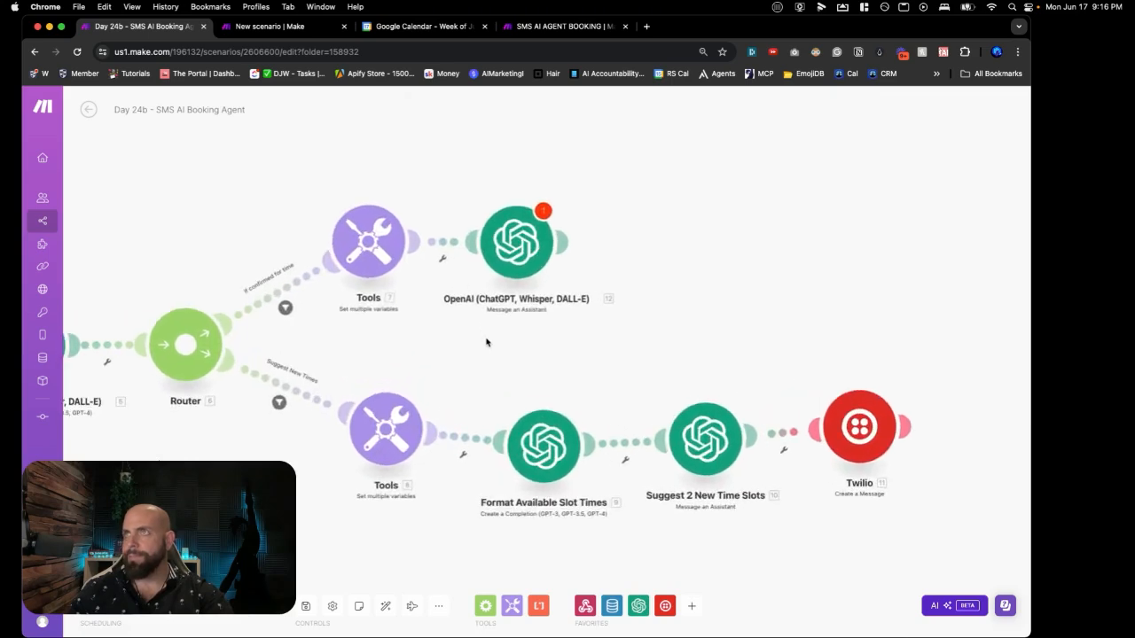
Step: In the assistant prompt, replace the old 33.Name and 33.Email tokens with the Tools Name and Email variables
click(535, 267)
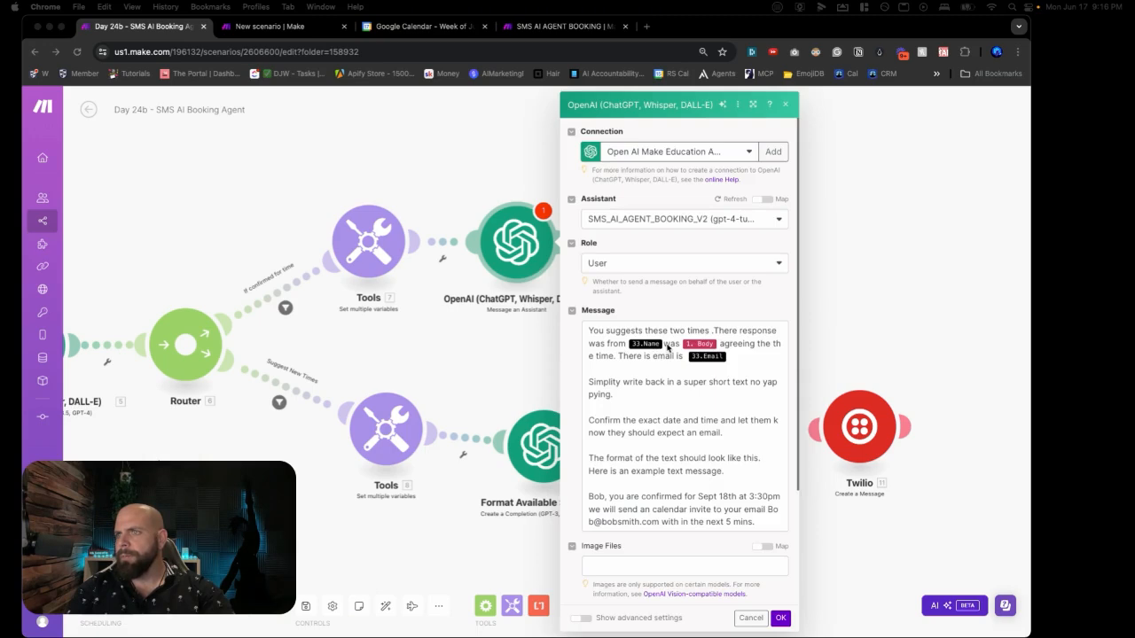
click(666, 368)
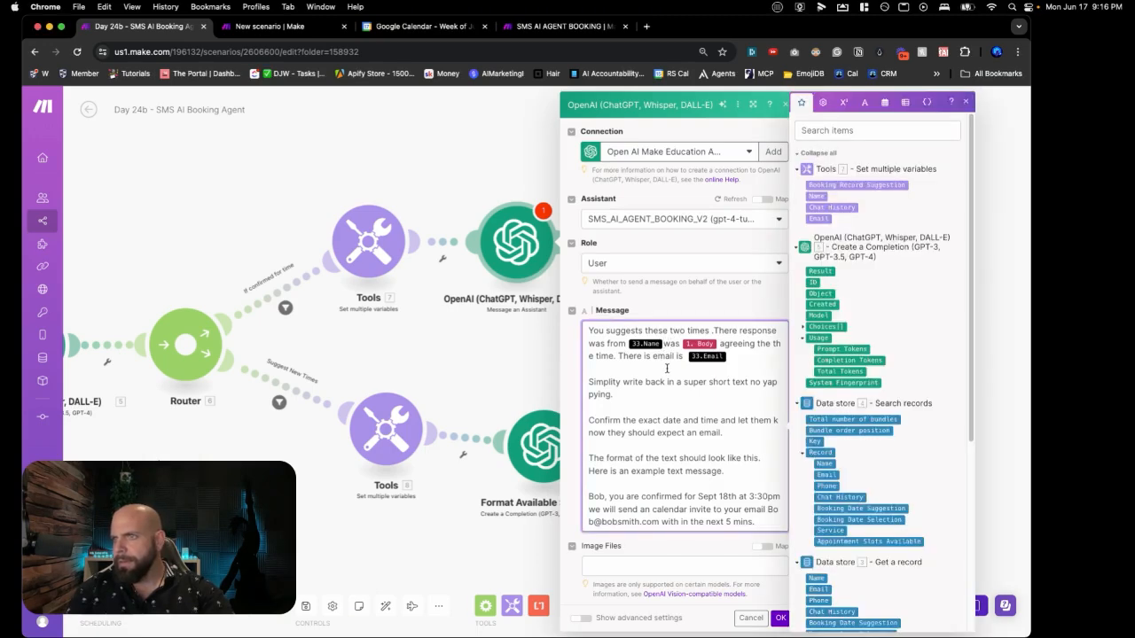
key(BackSpace)
click(816, 196)
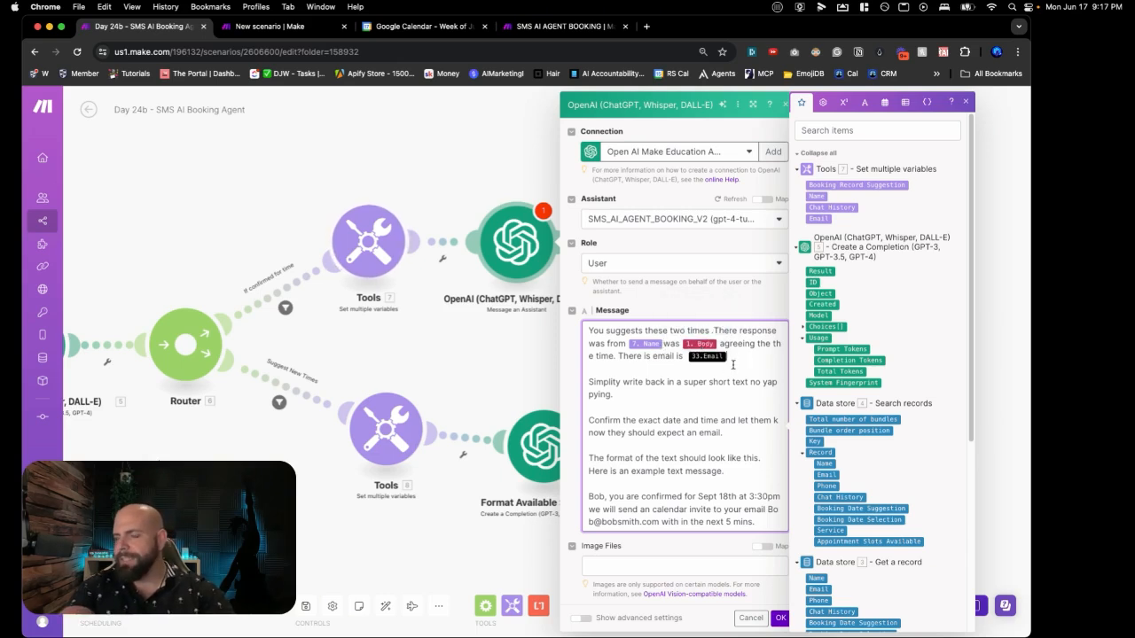
key(BackSpace)
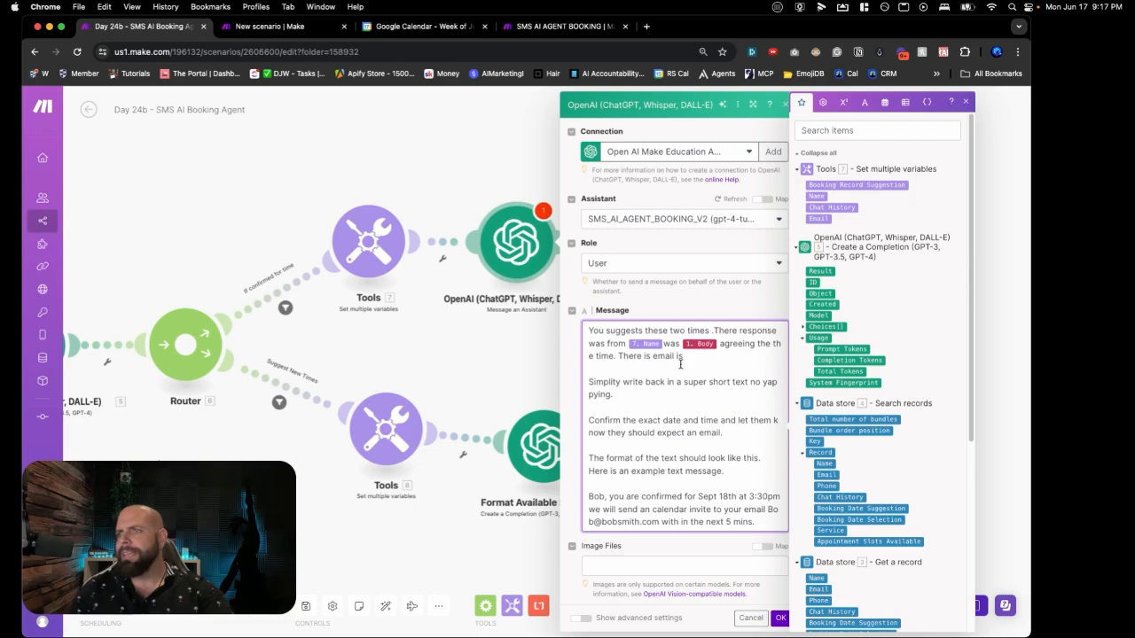
click(819, 219)
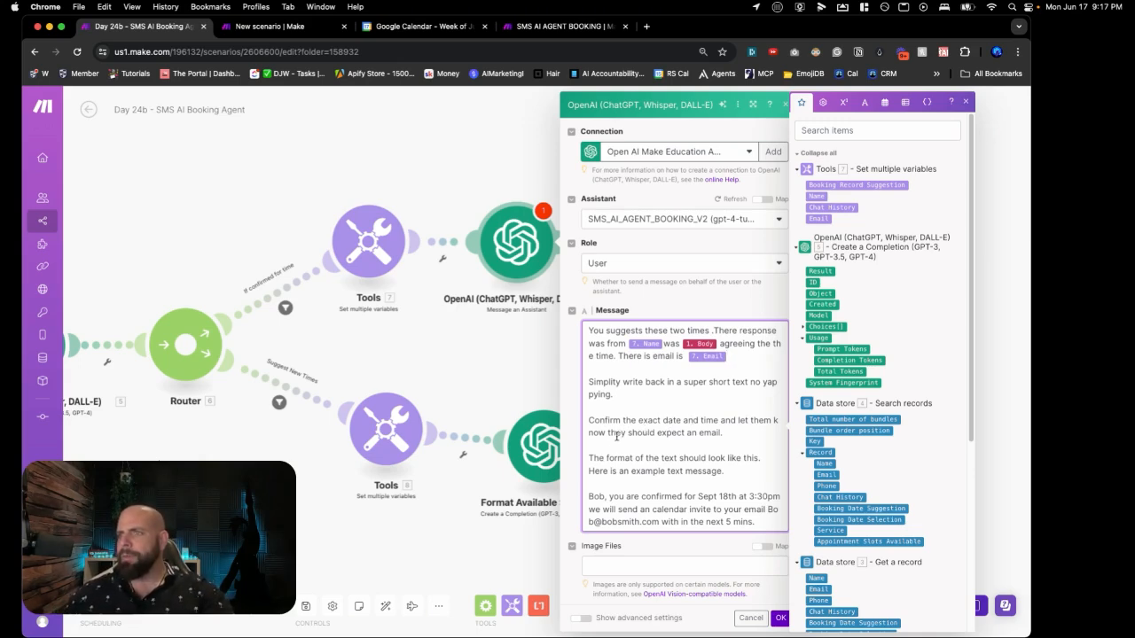
Step: Set the Thread ID to the Tools Chat History variable and save the assistant settings
scroll(628, 444, down, 1)
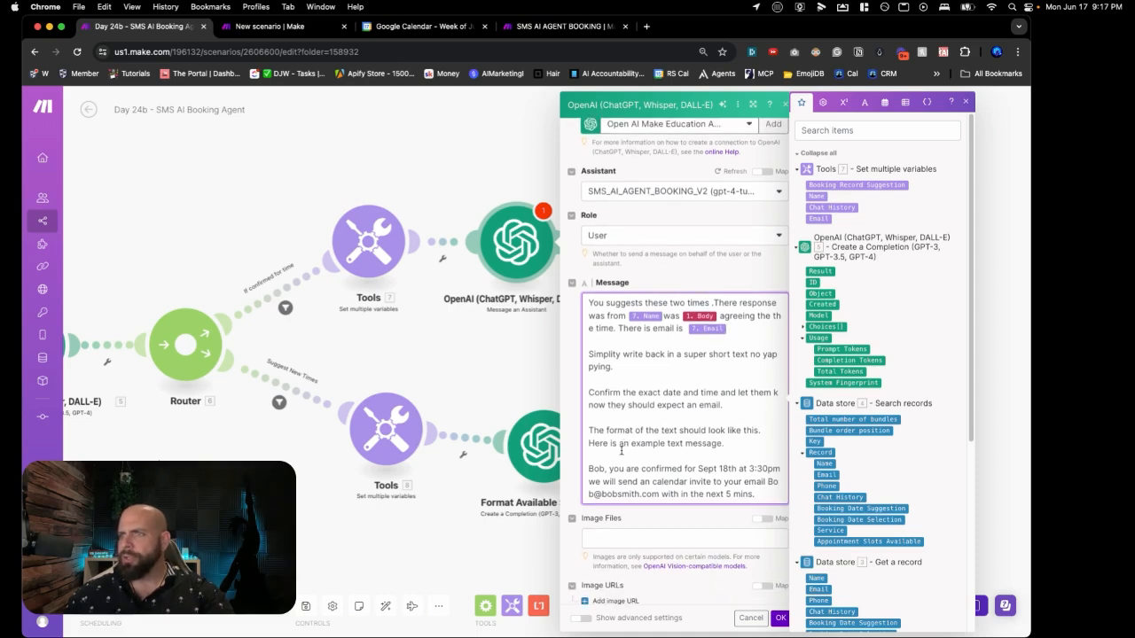
scroll(652, 467, down, 1)
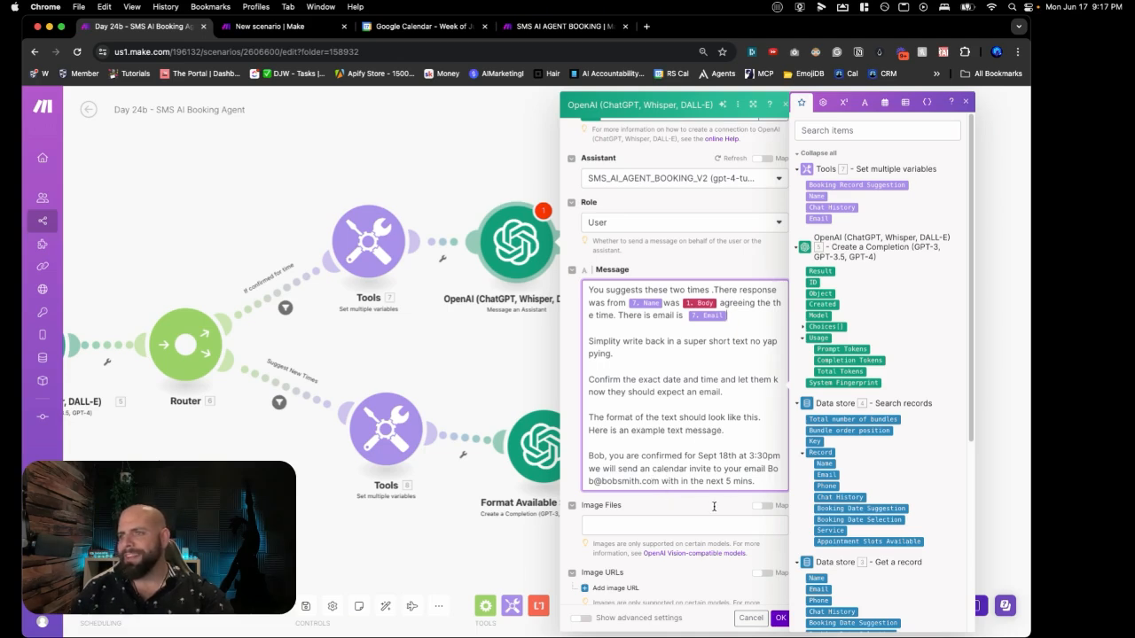
scroll(707, 512, down, 2)
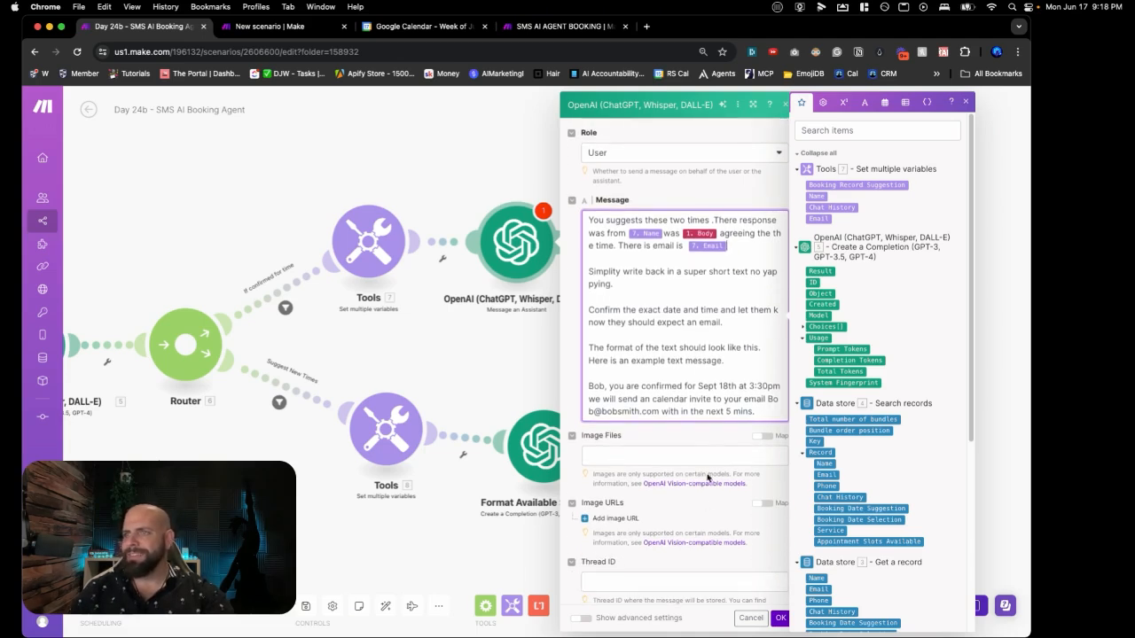
click(672, 542)
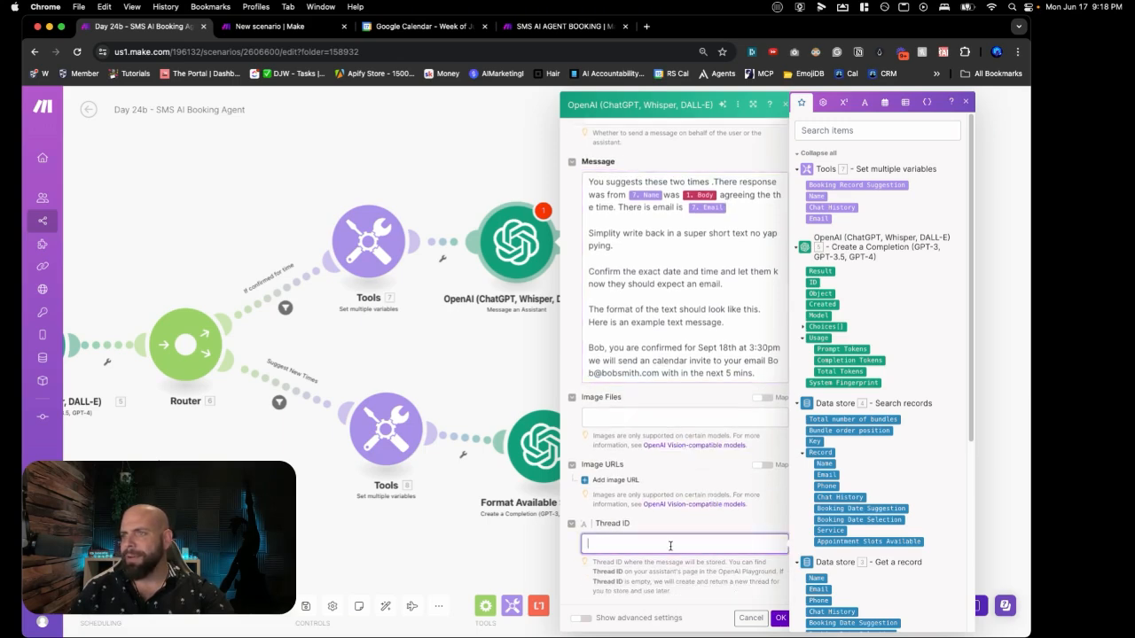
click(823, 208)
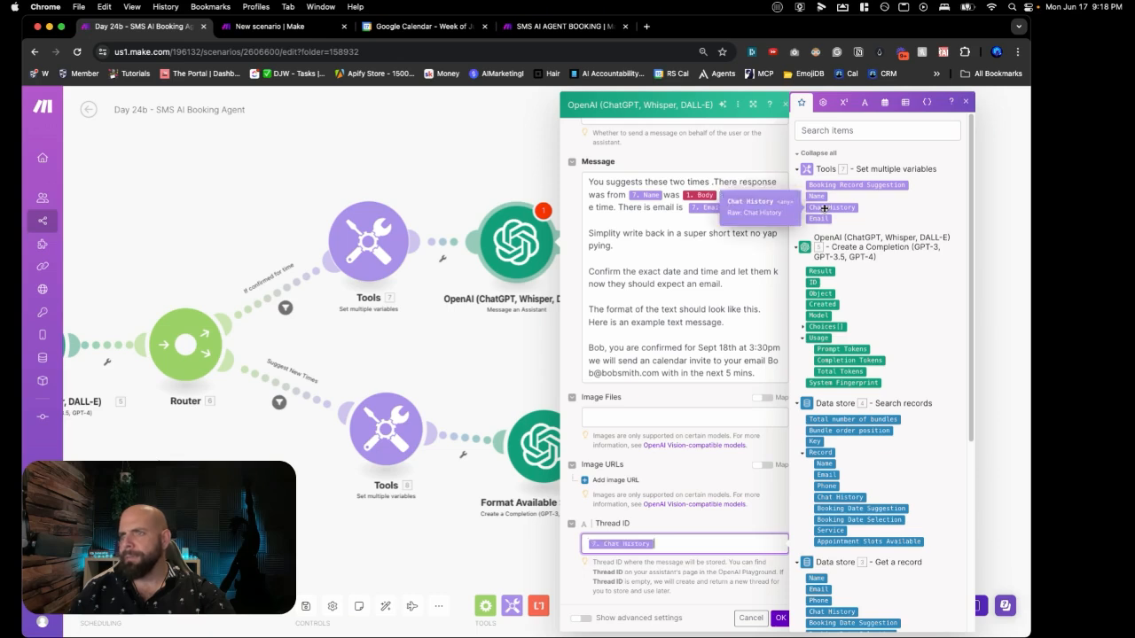
click(779, 623)
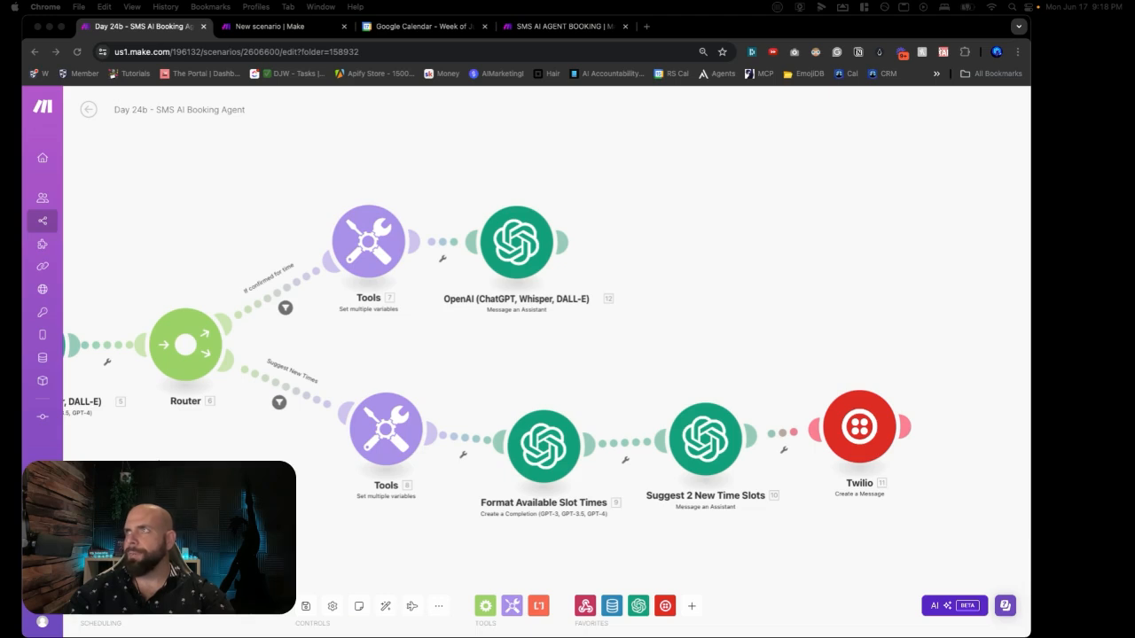
Step: Add a Twilio Create a Message step sending from the account's sender phone number
click(665, 242)
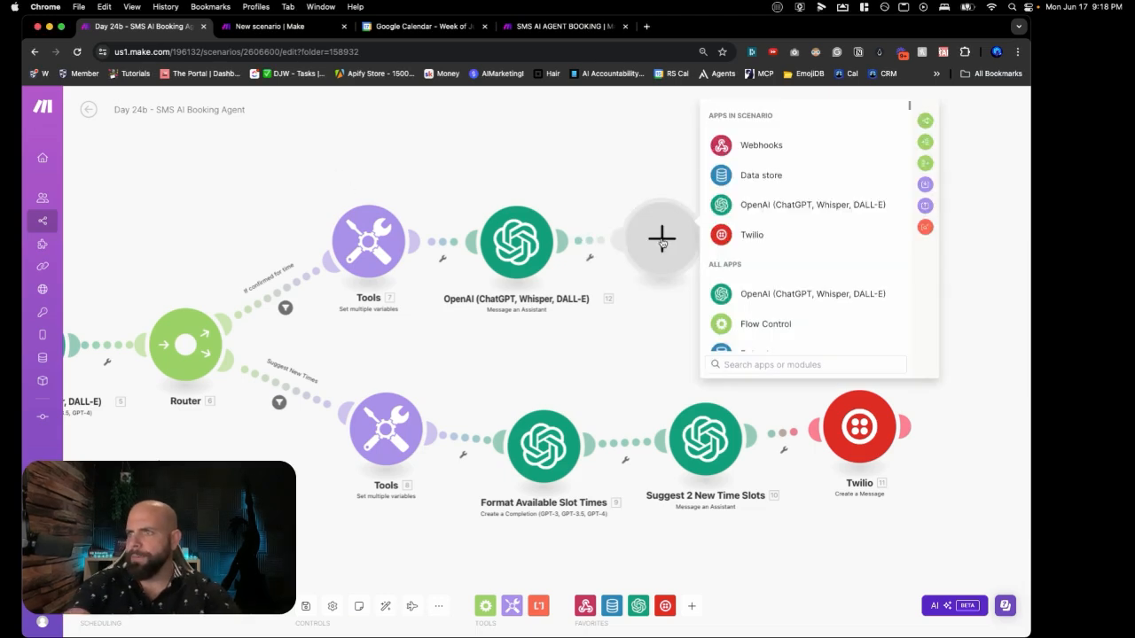
click(727, 238)
click(734, 206)
click(762, 219)
click(771, 243)
click(771, 263)
click(772, 275)
Step: Map To to the texter's 1. From number and Body to the assistant's Content Text Value, and confirm
click(771, 307)
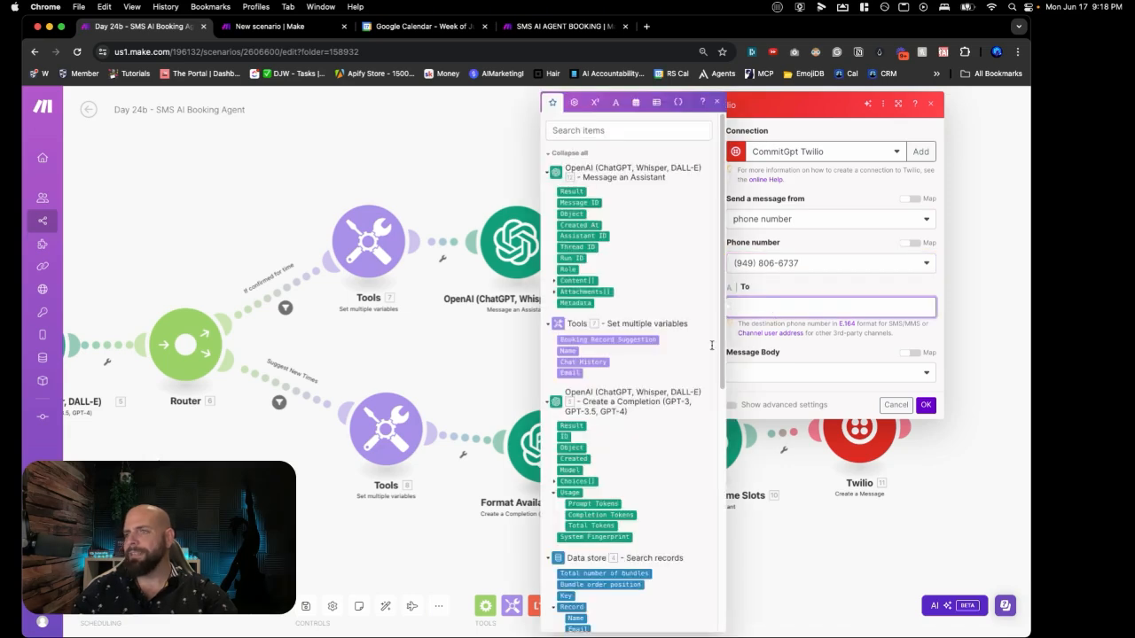
scroll(679, 369, down, 5)
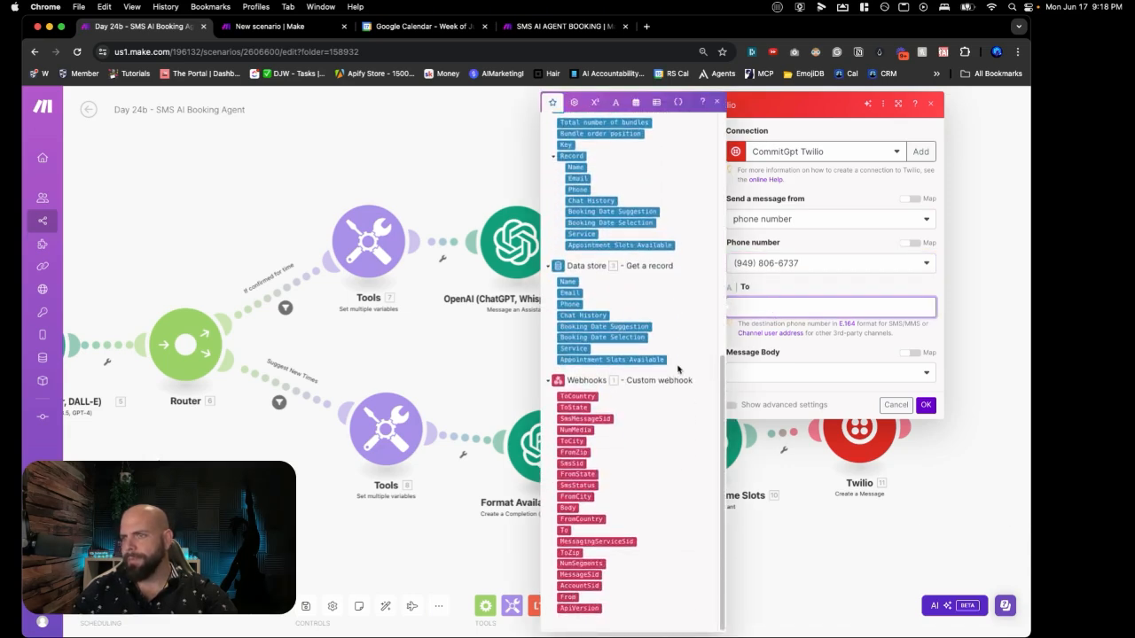
click(568, 598)
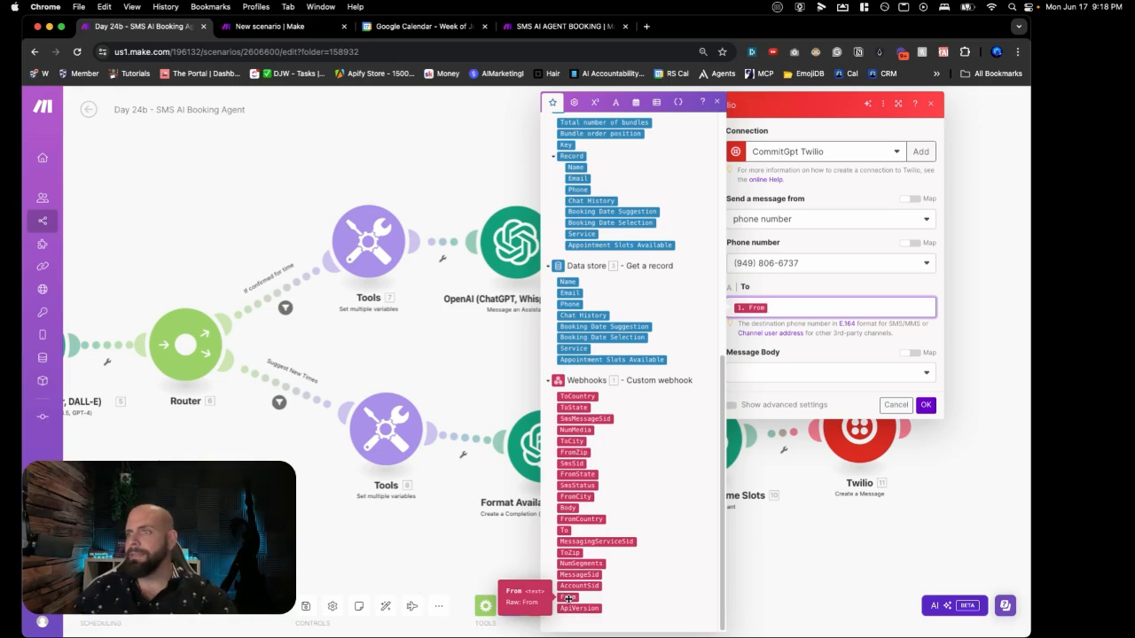
click(798, 359)
click(792, 370)
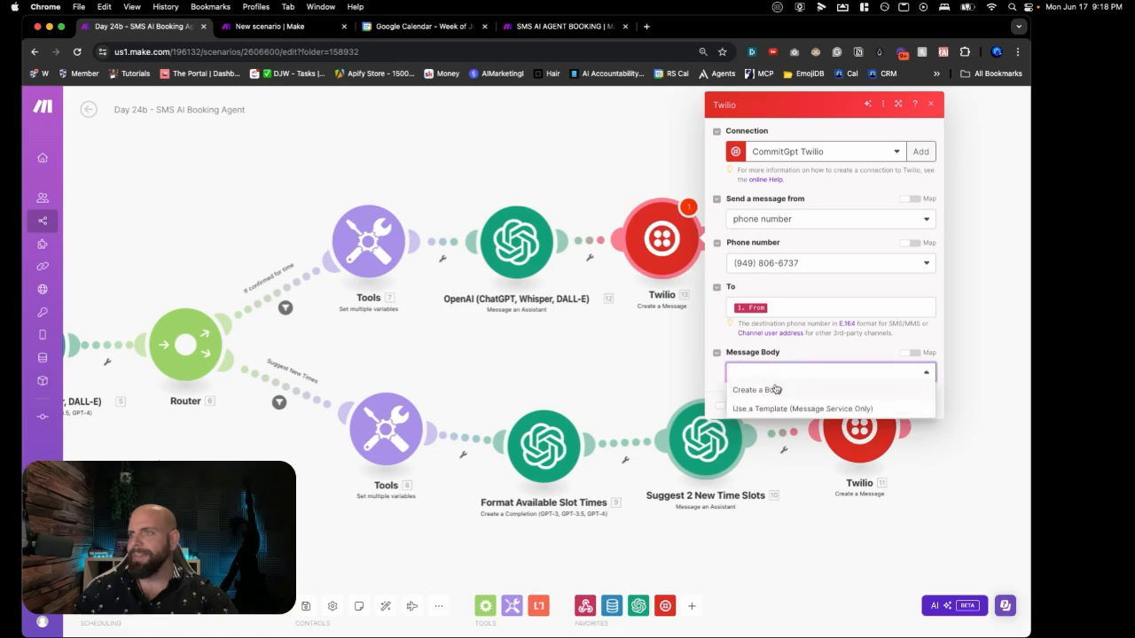
click(777, 388)
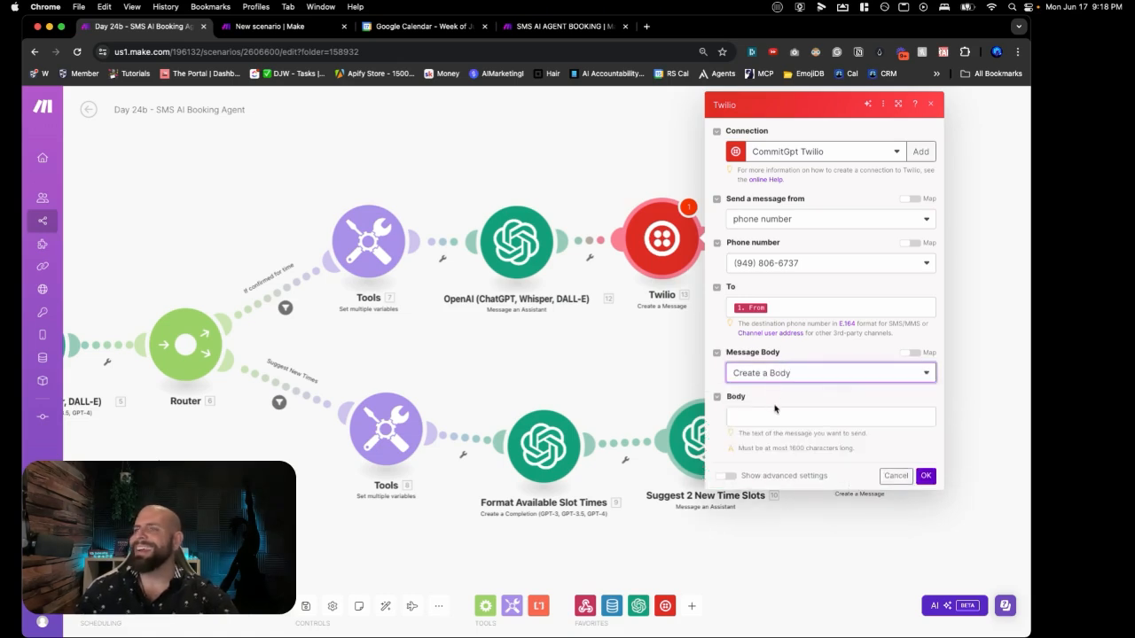
click(773, 412)
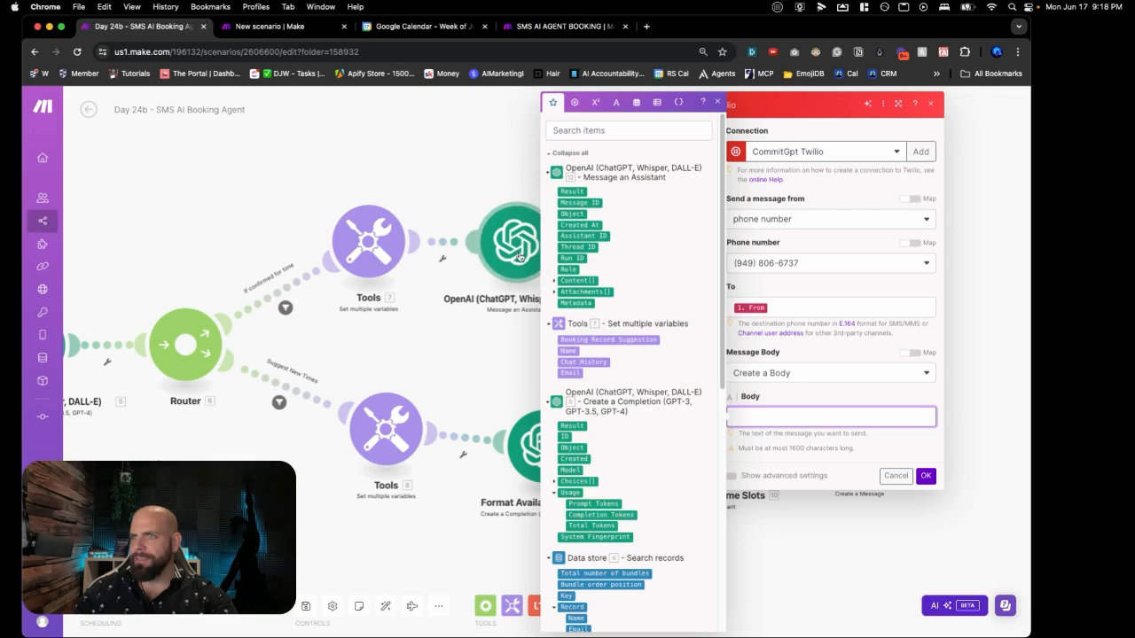
click(554, 282)
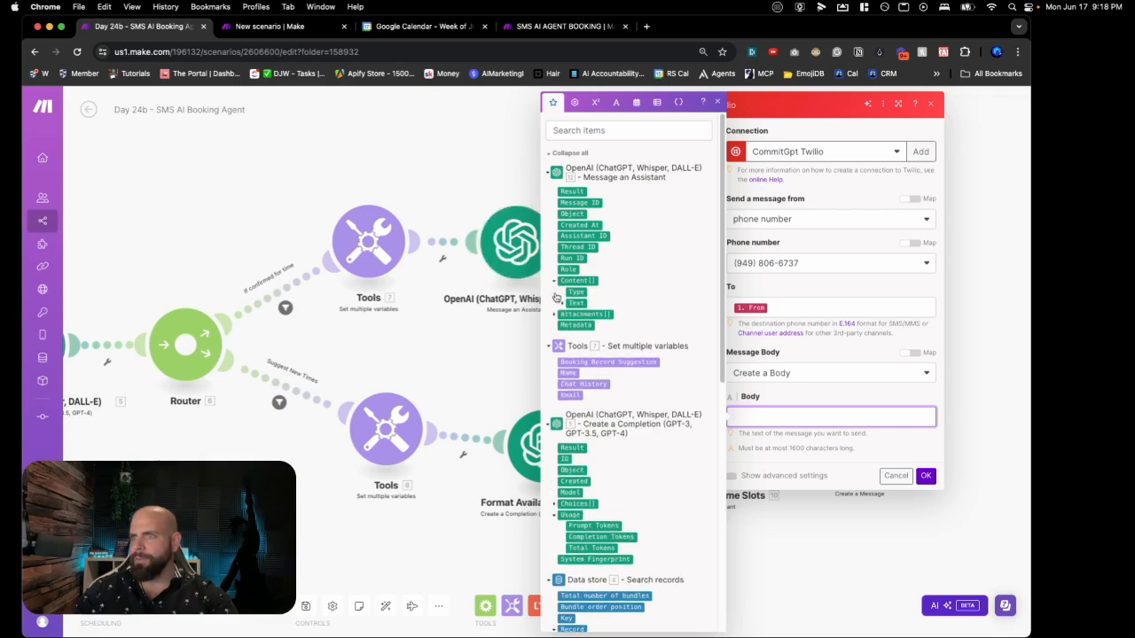
click(563, 303)
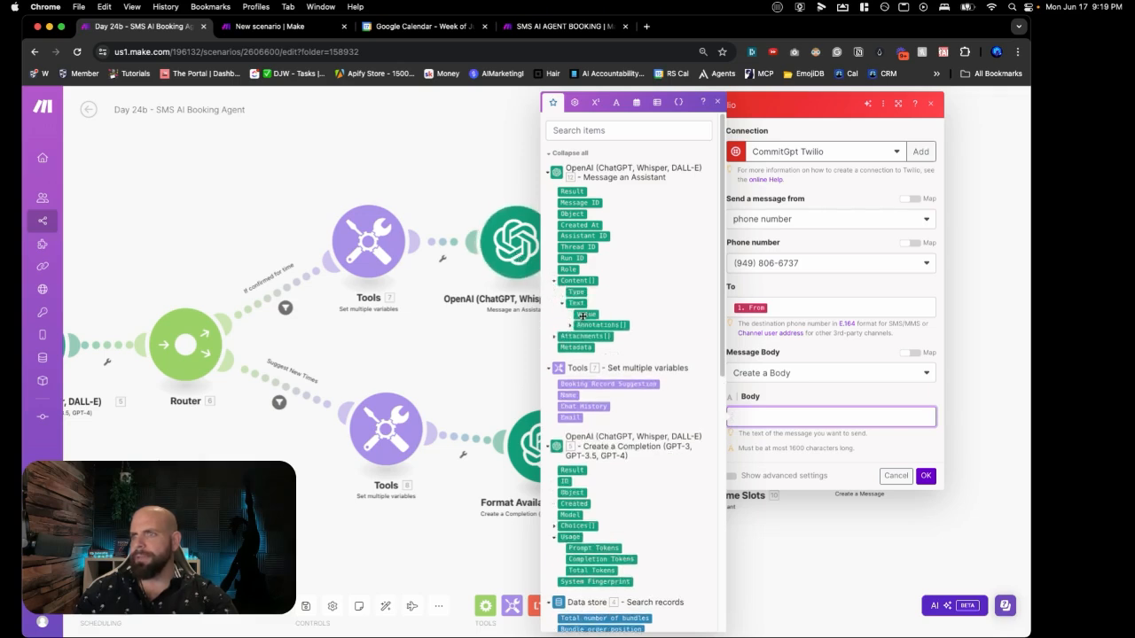
click(581, 316)
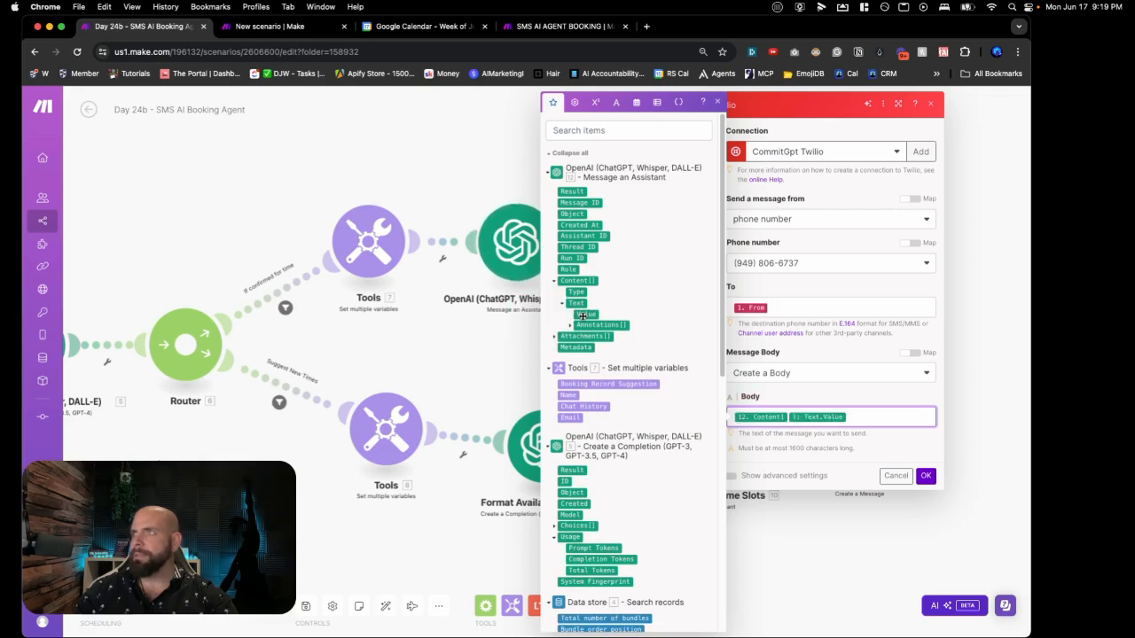
click(927, 476)
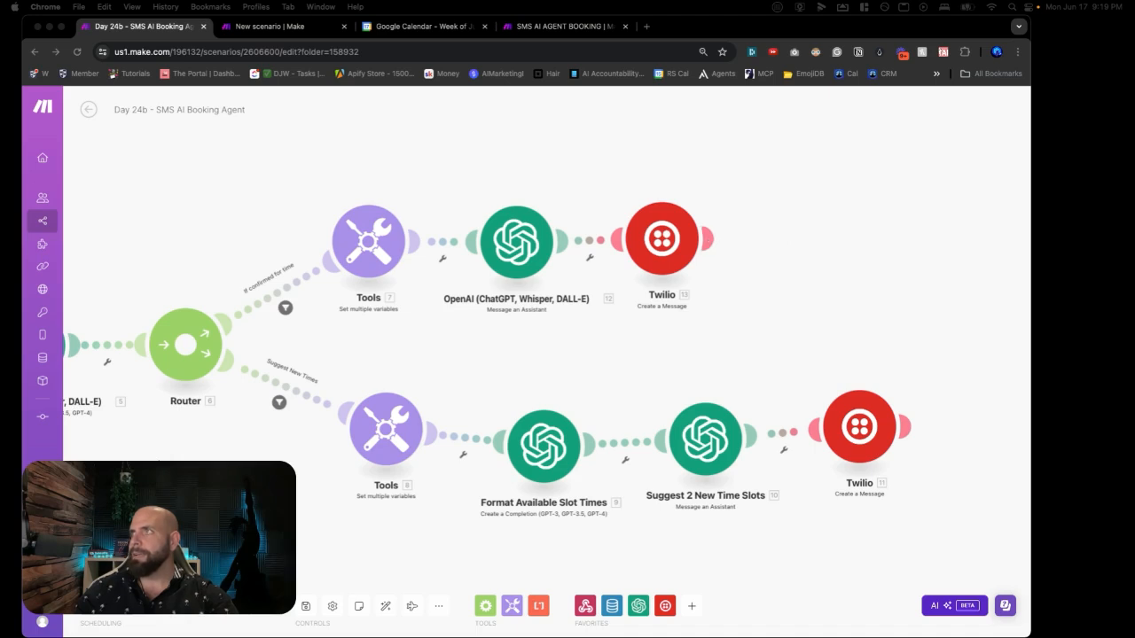
Step: Save the scenario and add a Data store Update a record step on SMS AI AGENT BOOKING after Twilio
click(776, 230)
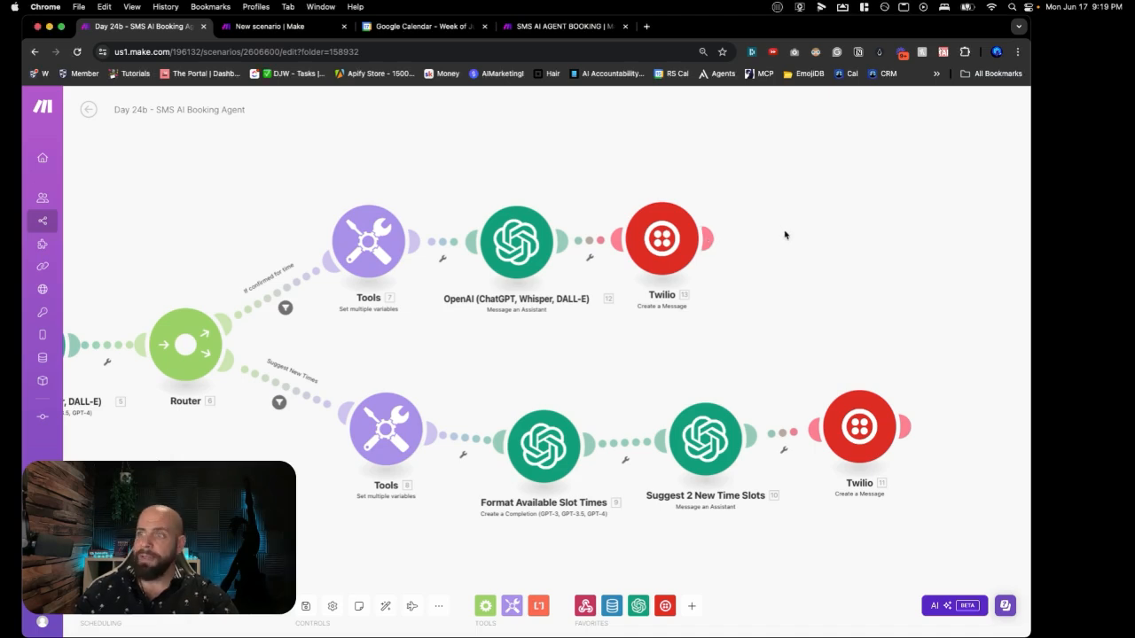
key(super+s)
click(804, 241)
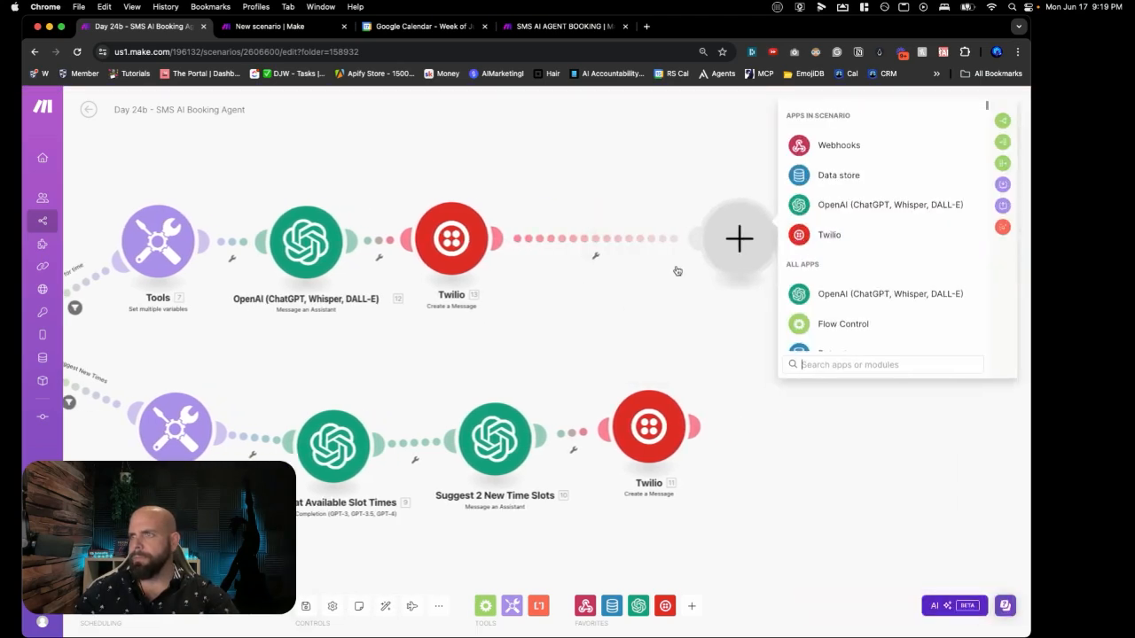
drag(736, 259, 622, 258)
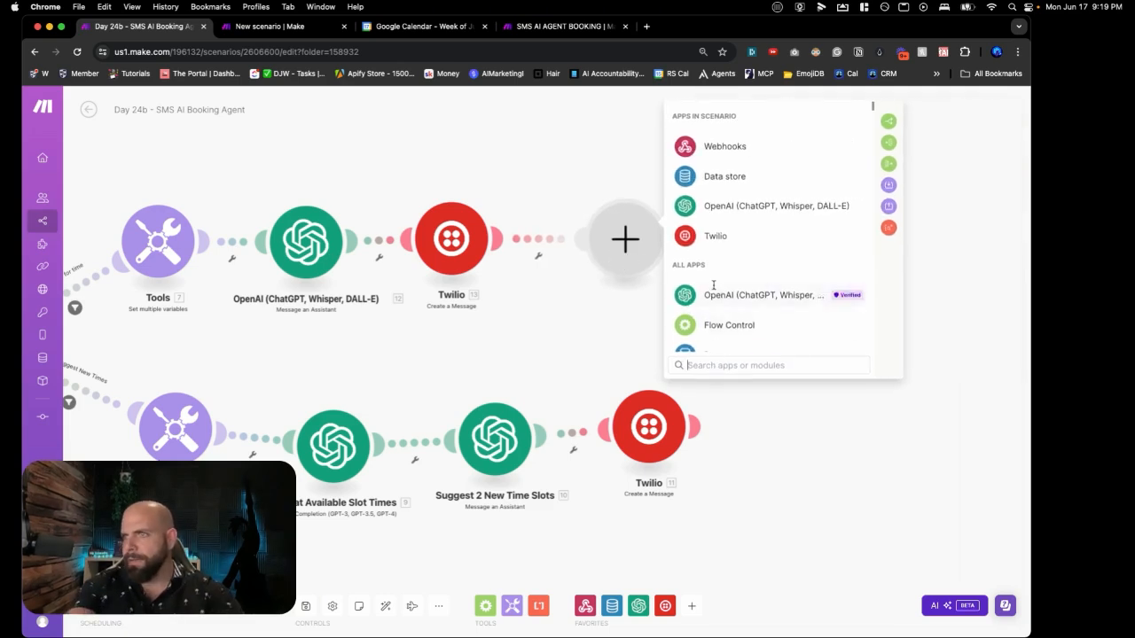
click(714, 184)
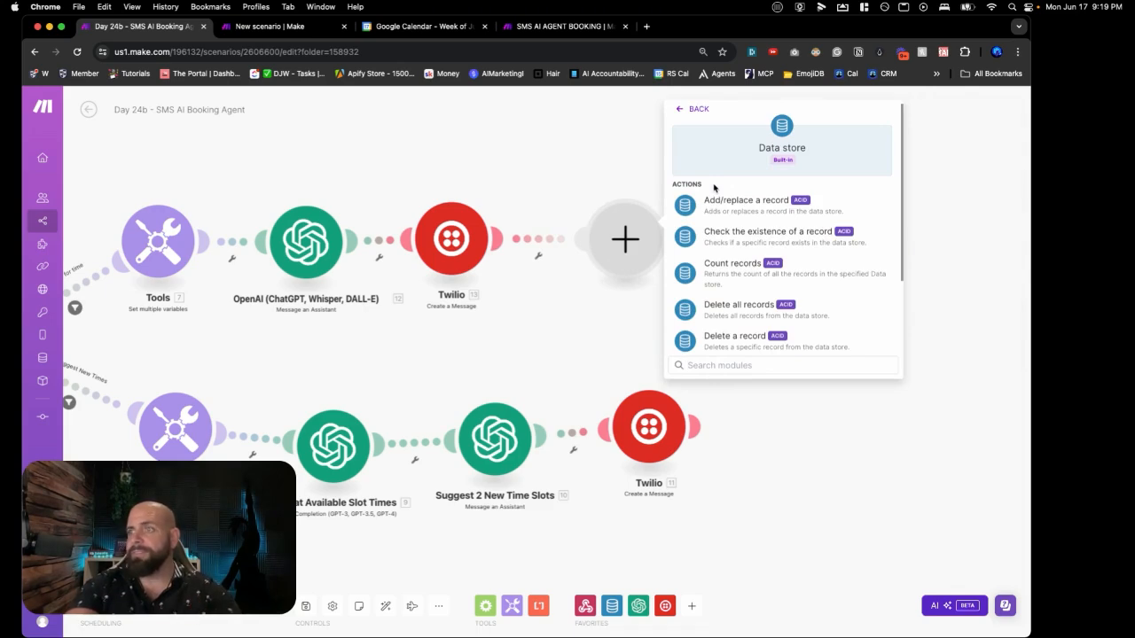
scroll(715, 188, down, 3)
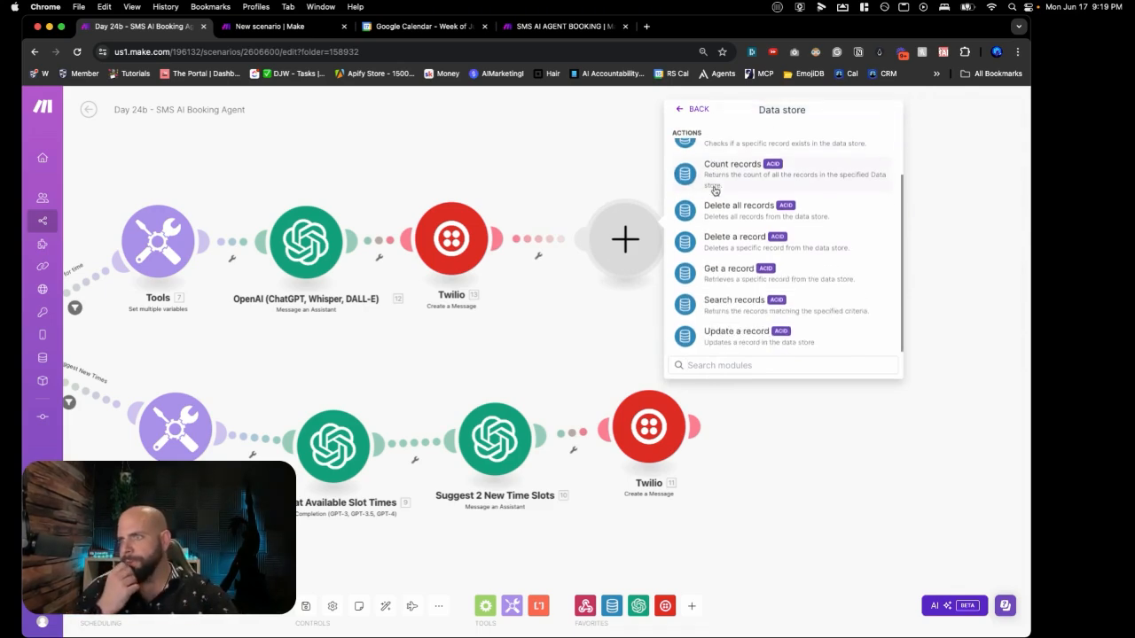
click(736, 332)
click(754, 245)
text(sms)
click(759, 301)
Step: Map Booking Date Selection to the assistant's 12. Content Text Value
scroll(695, 396, down, 2)
scroll(695, 396, down, 1)
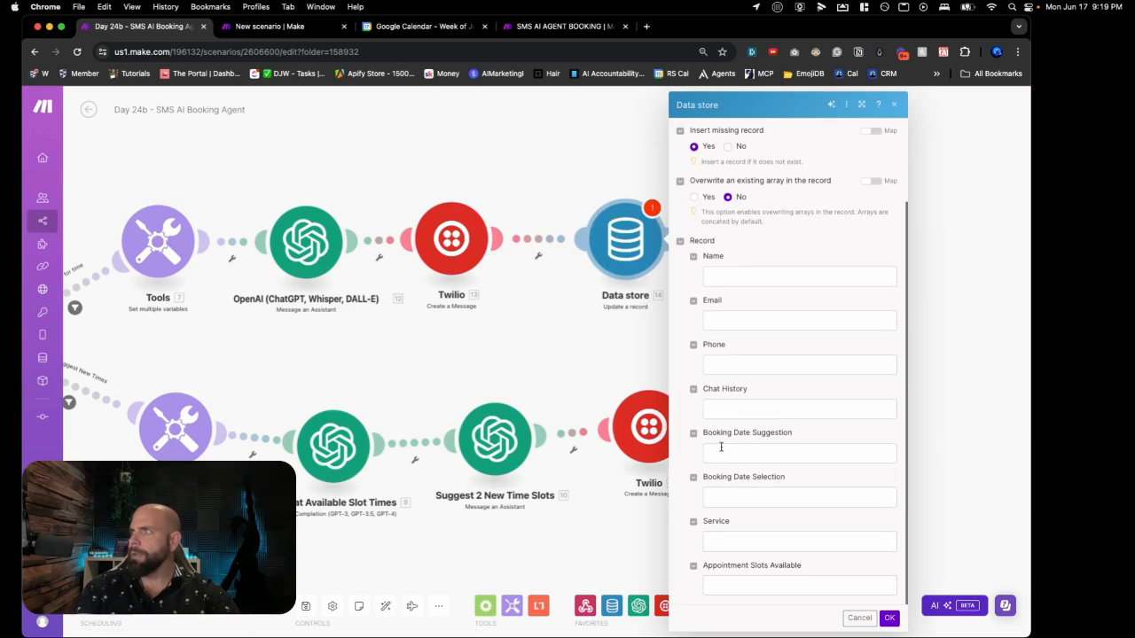
click(721, 452)
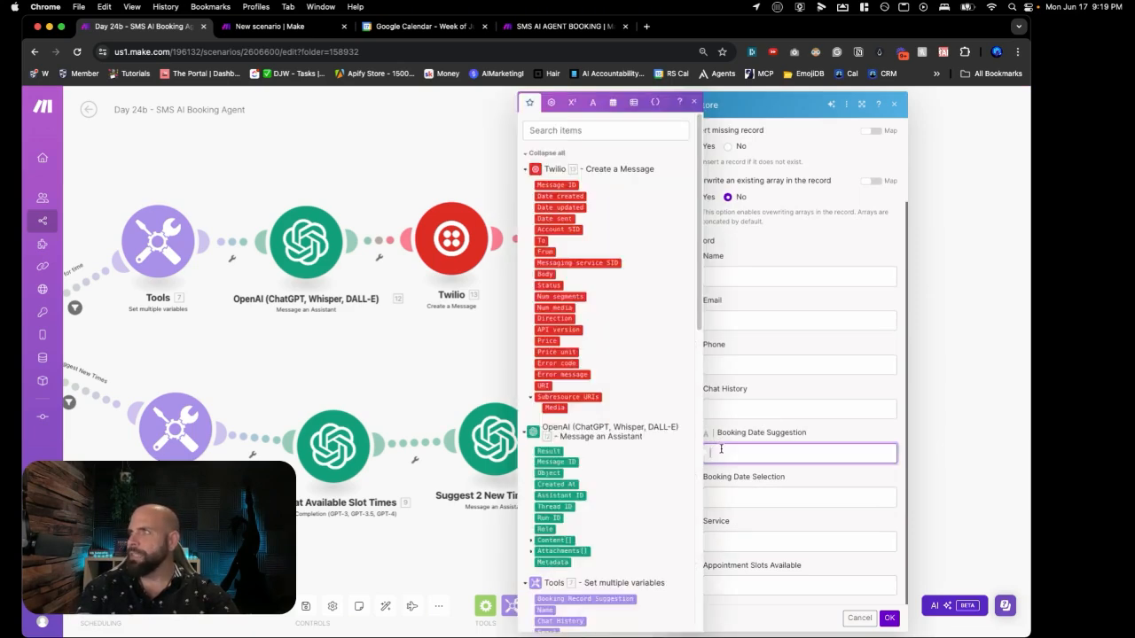
click(735, 497)
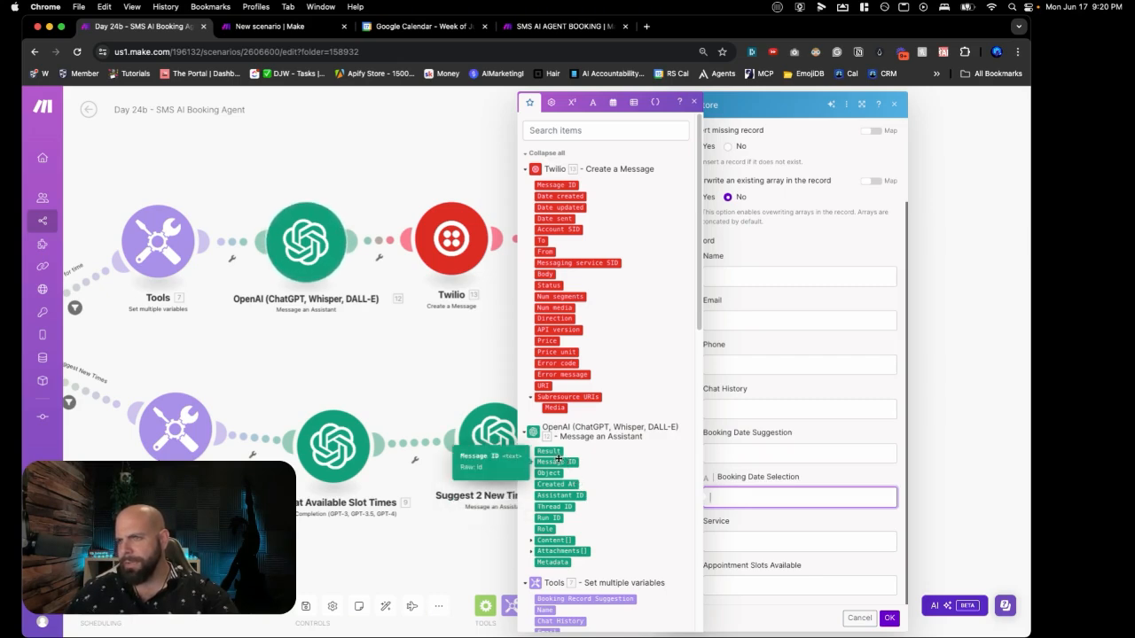
click(531, 541)
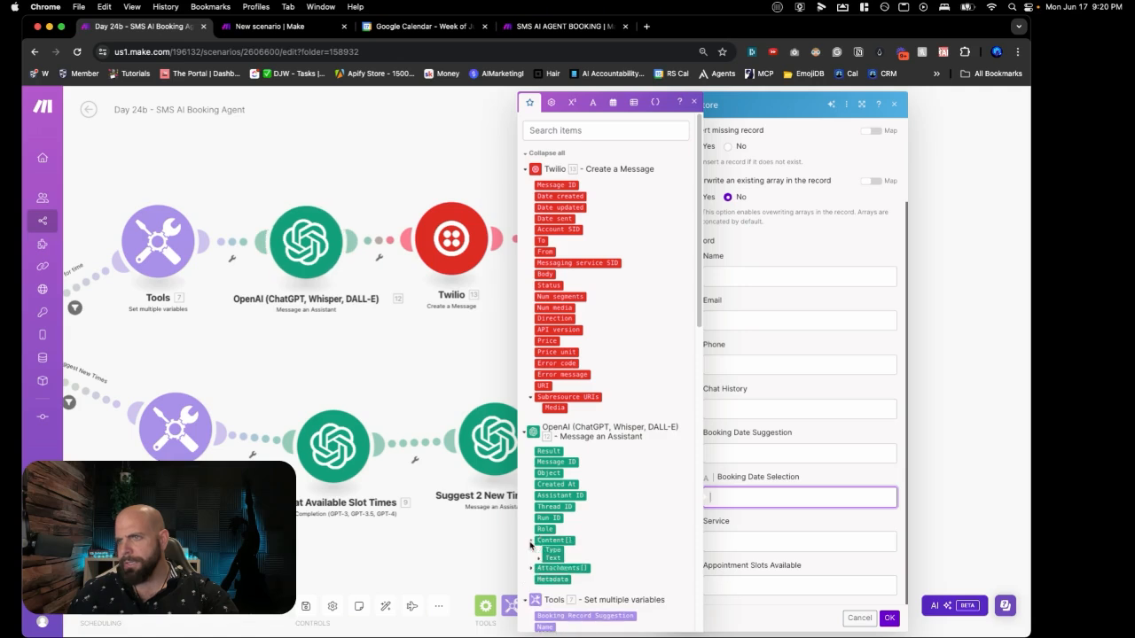
click(538, 562)
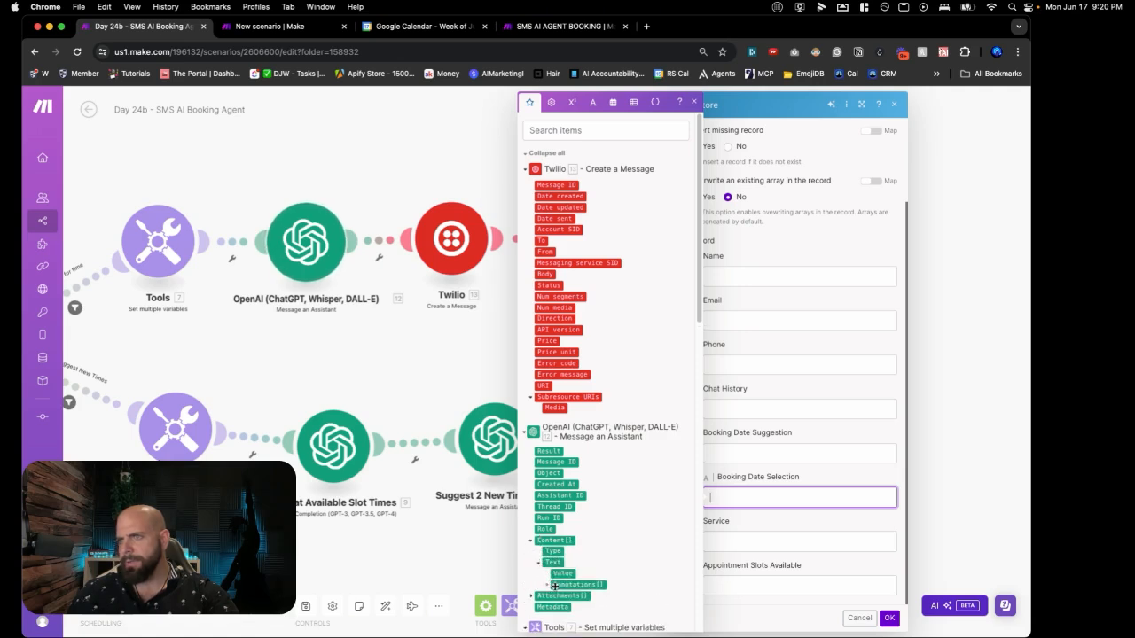
click(561, 574)
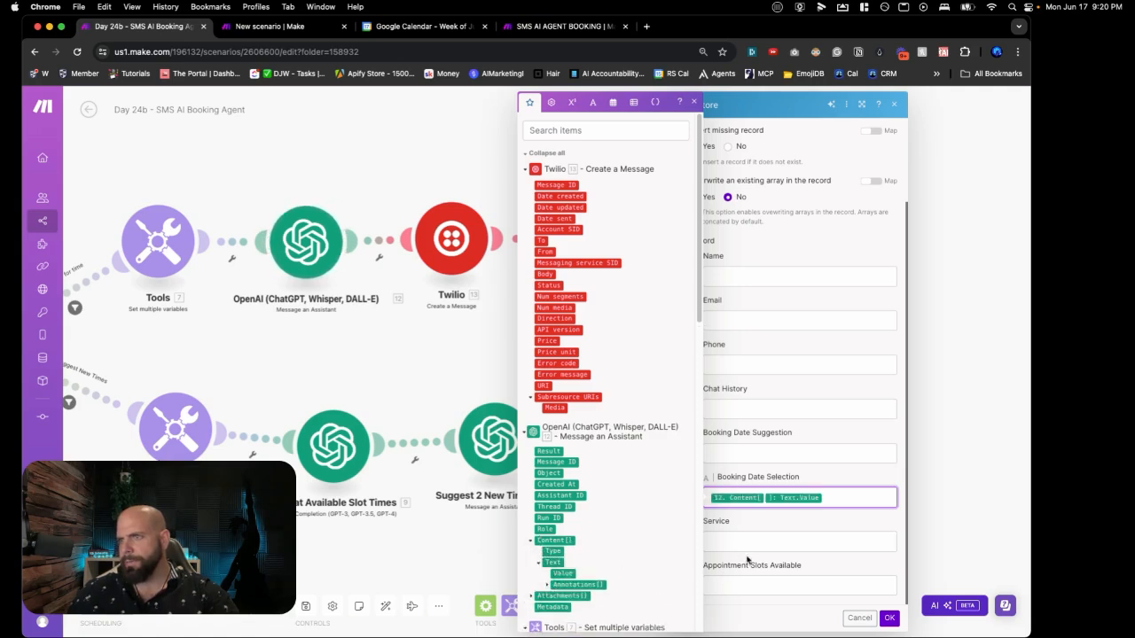
click(890, 531)
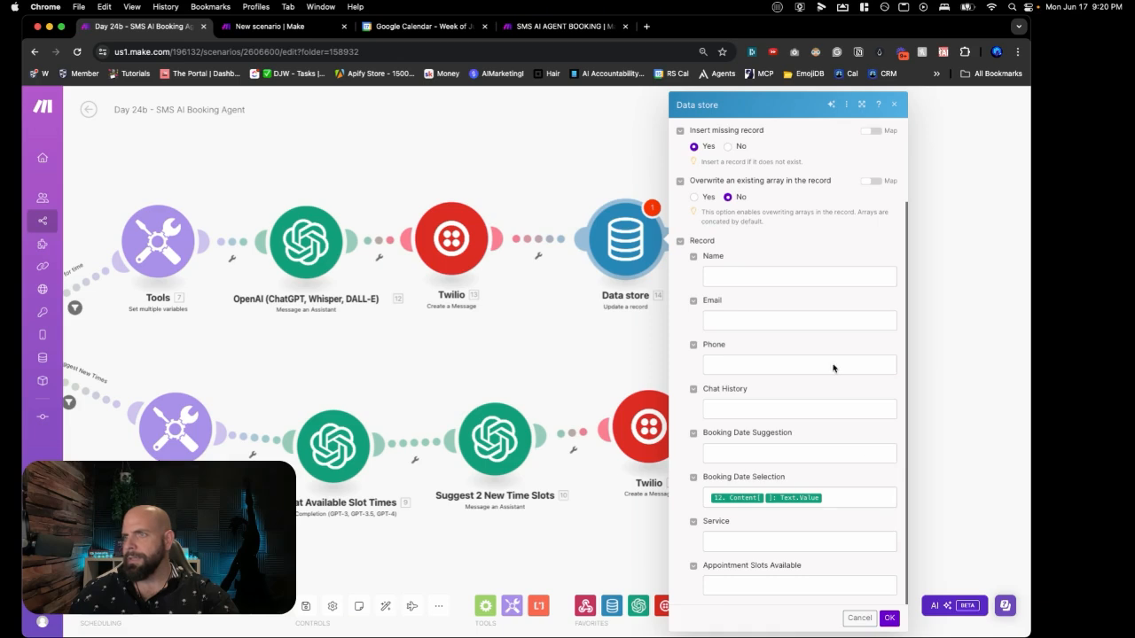
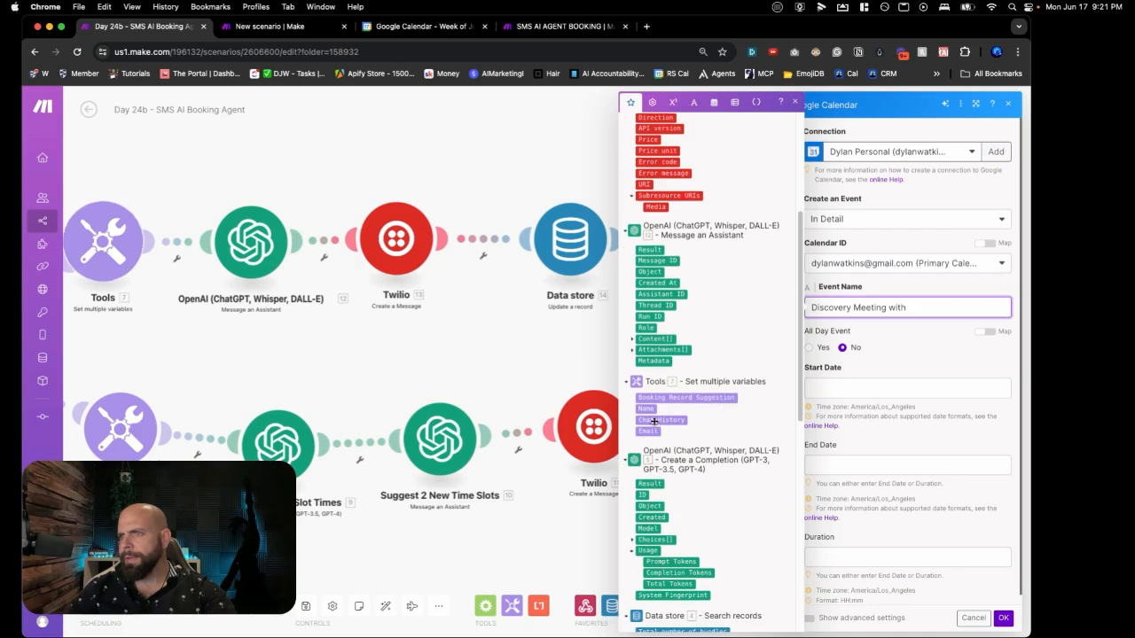
Step: Append the Name variable from the Tools step after 'Discovery Meeting with' in the Event Name
click(648, 410)
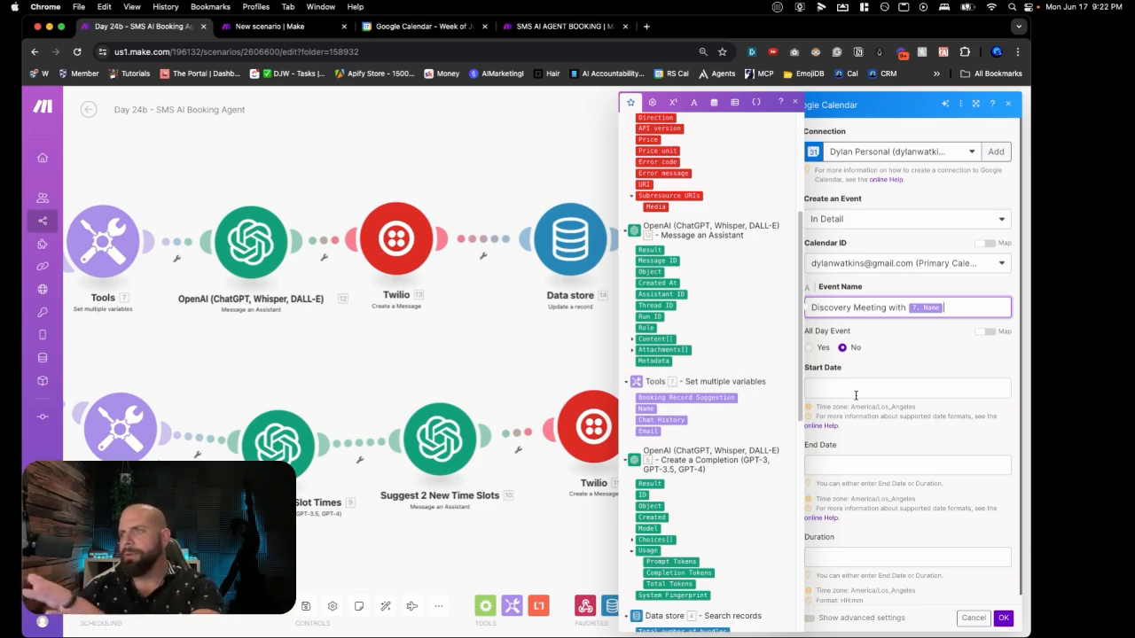
click(855, 394)
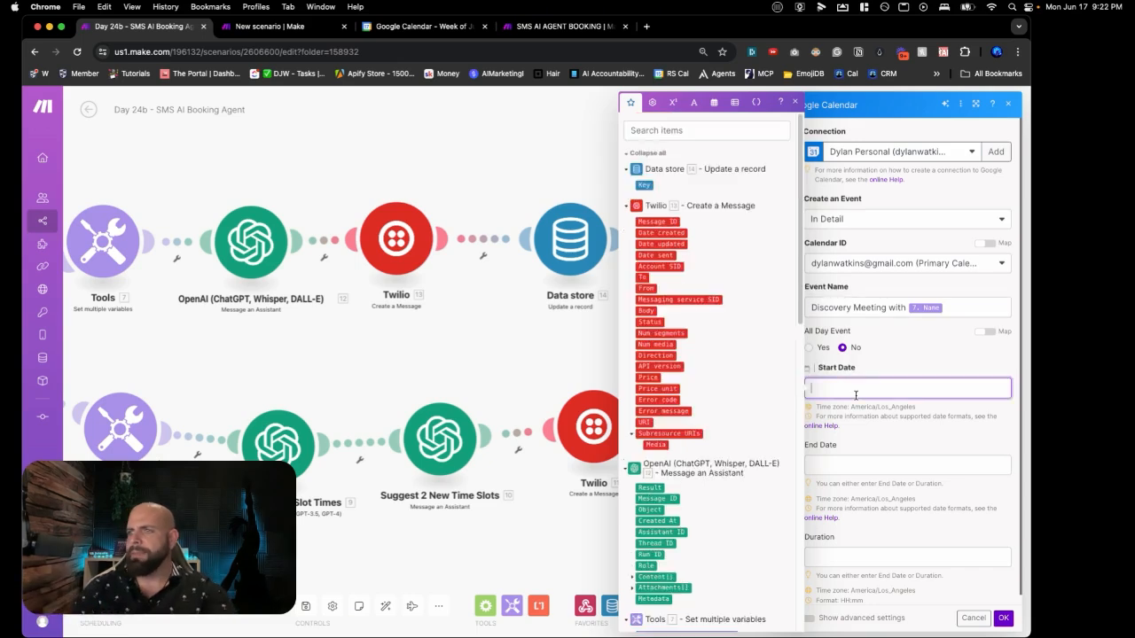
click(865, 431)
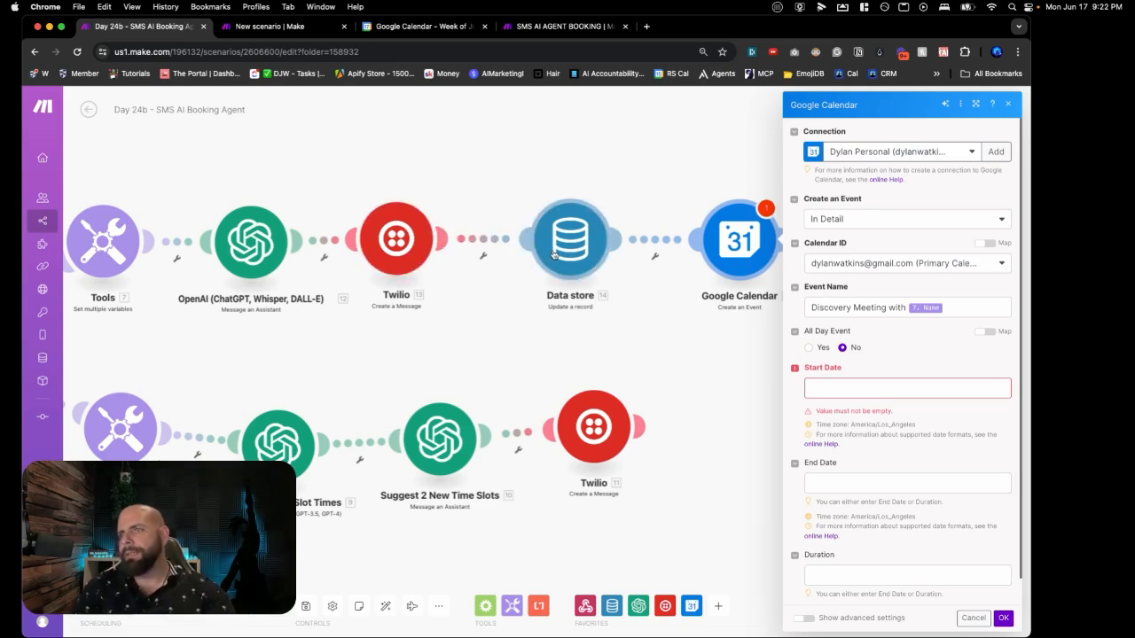
Step: Add an OpenAI Create a Completion module before the calendar step and unlink it from Twilio
click(682, 258)
click(716, 288)
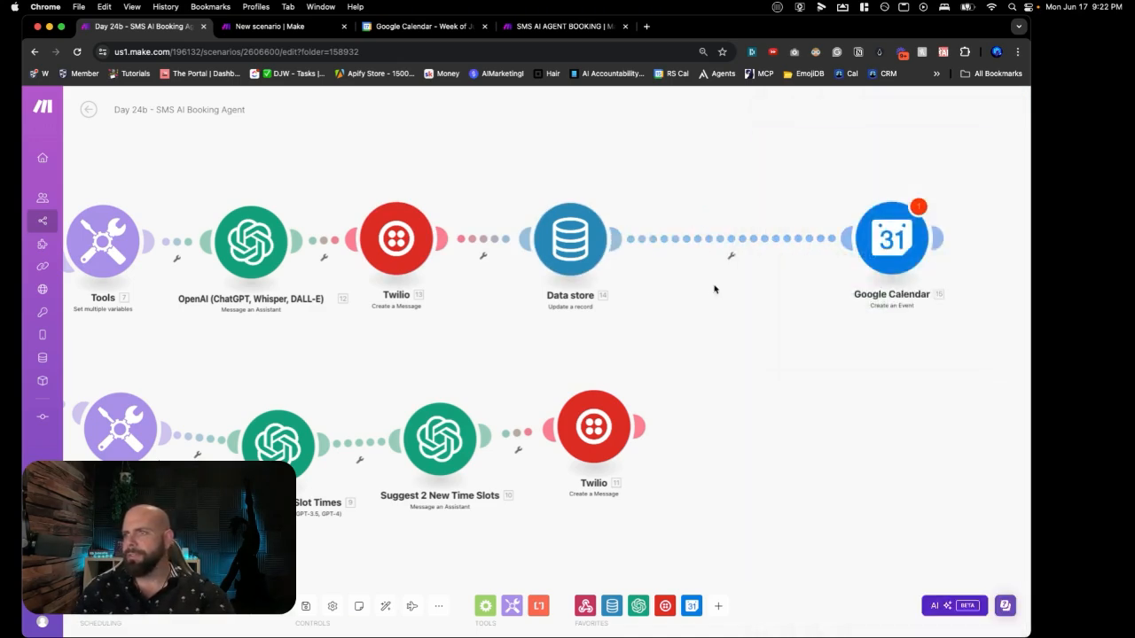
double_click(720, 287)
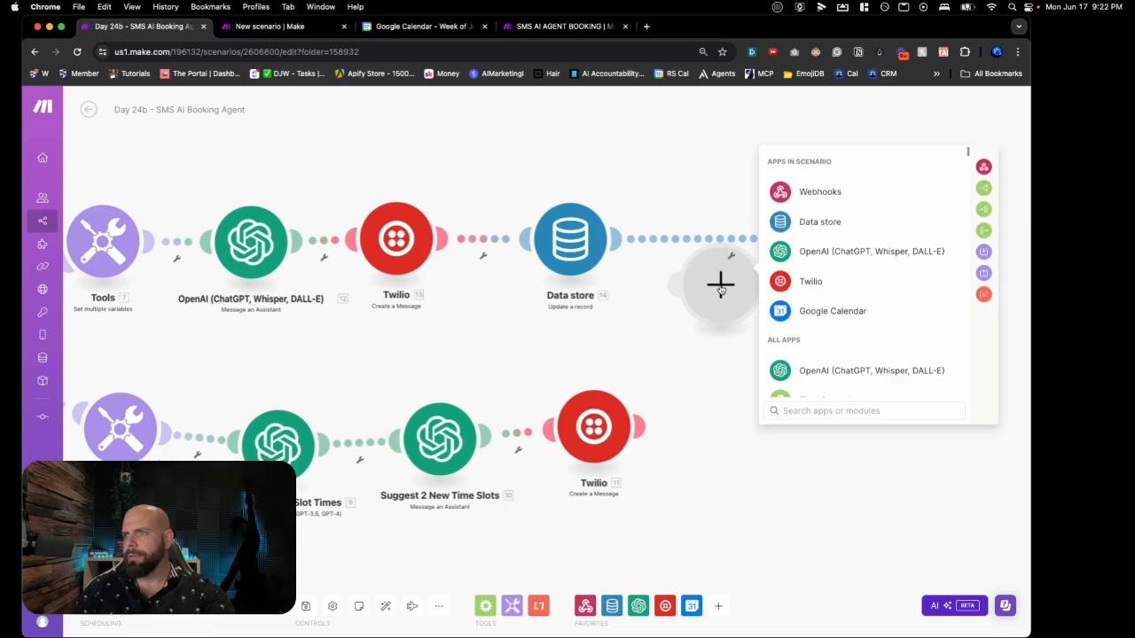
click(784, 370)
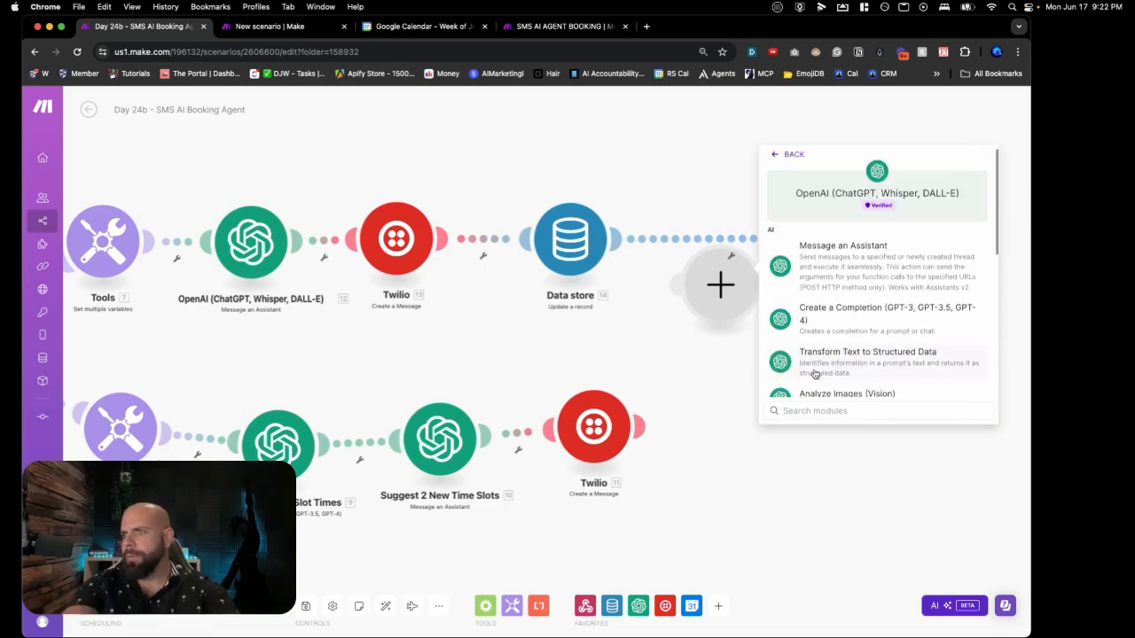
click(827, 317)
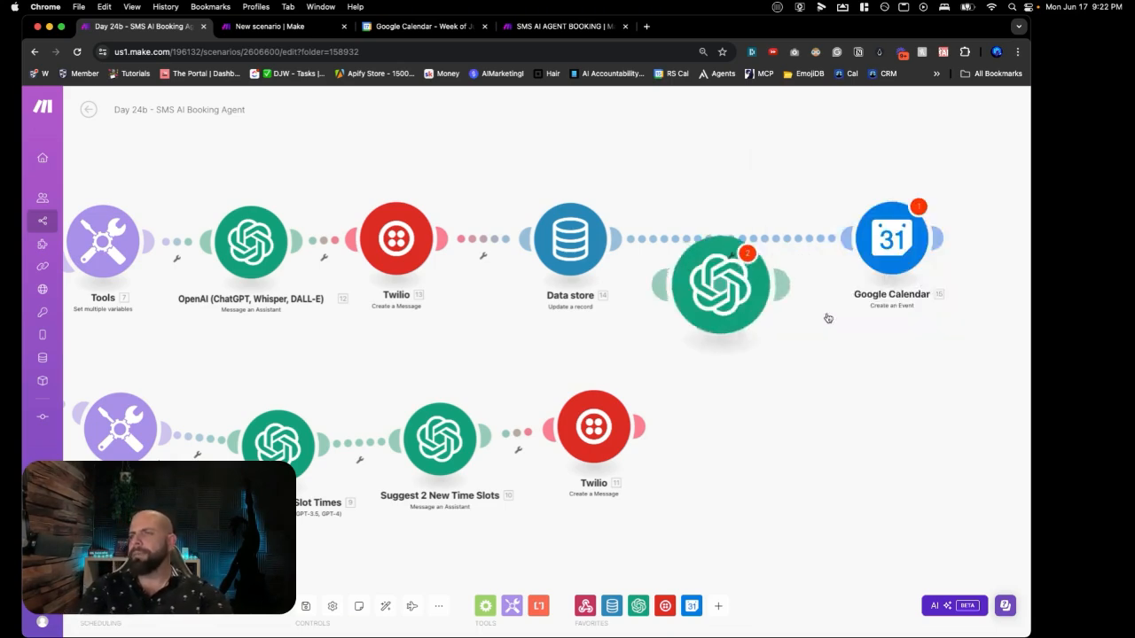
drag(715, 280, 715, 238)
click(879, 284)
right_click(659, 342)
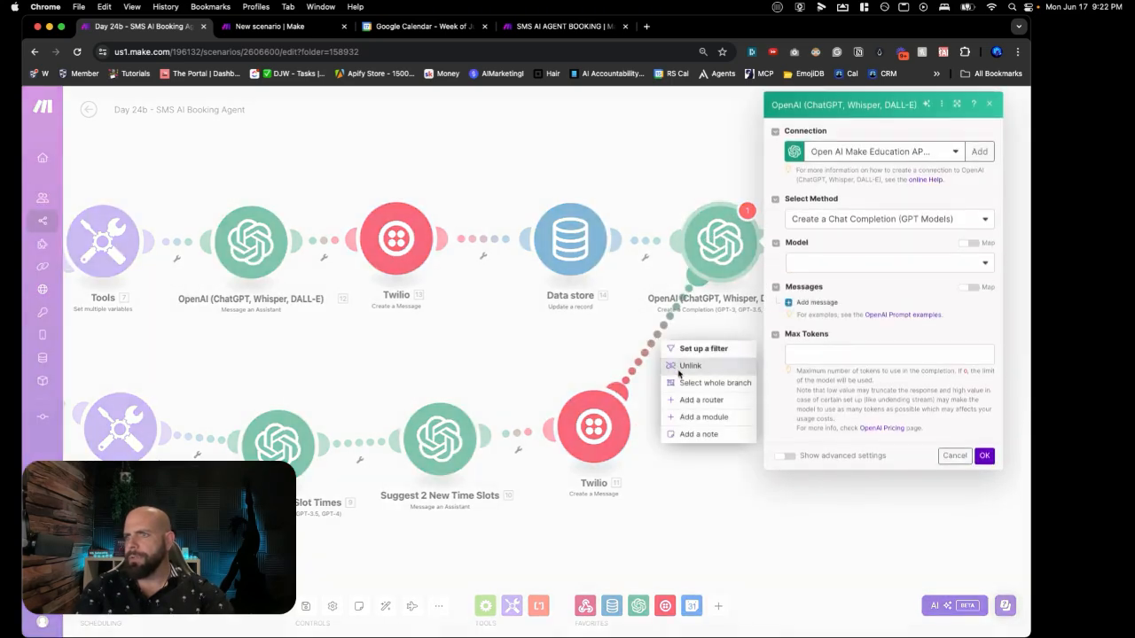
click(690, 365)
Step: Choose GPT-4o and add a System message: 'Your job is to format a date and tiem for the google calender'
click(886, 263)
click(838, 312)
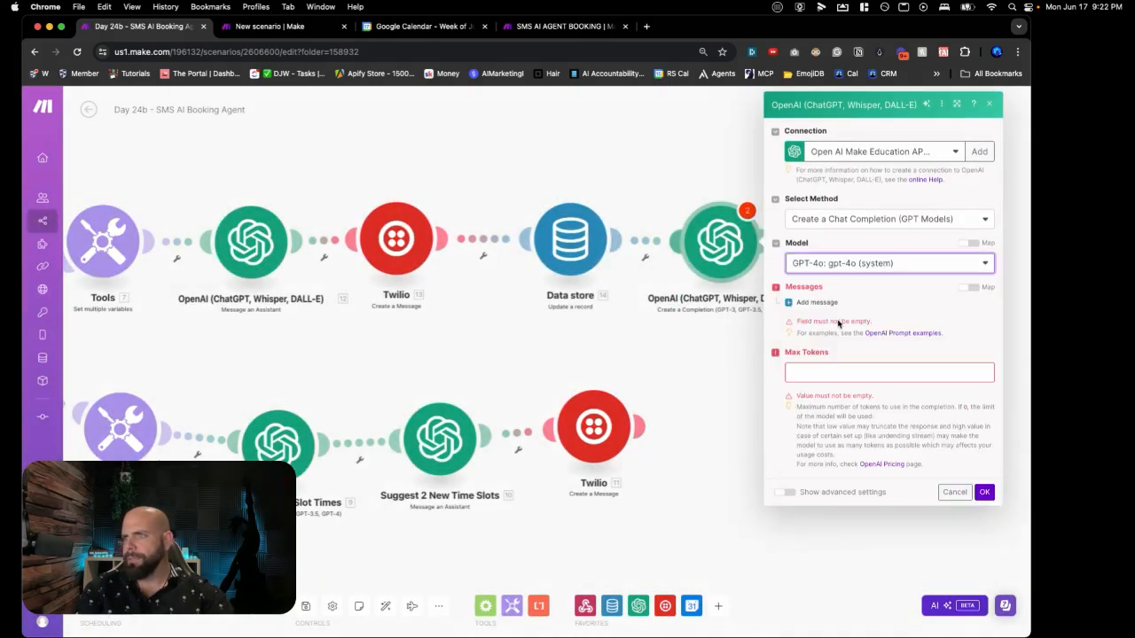
click(817, 302)
click(833, 340)
click(832, 356)
click(833, 382)
text(Your job is to format)
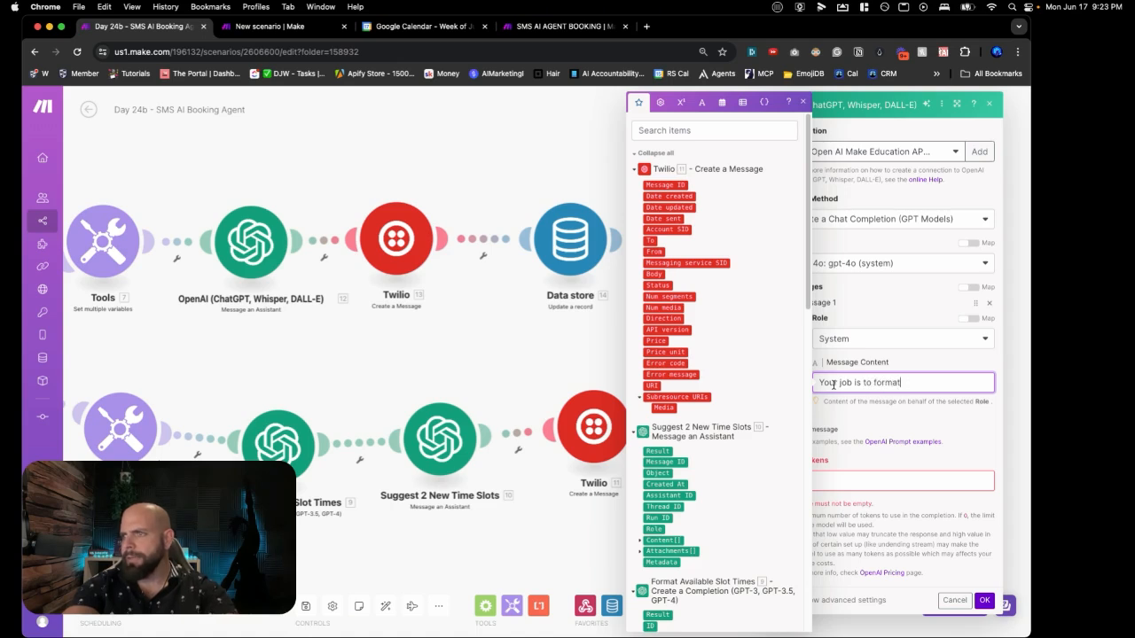
text( a date and tiem for the)
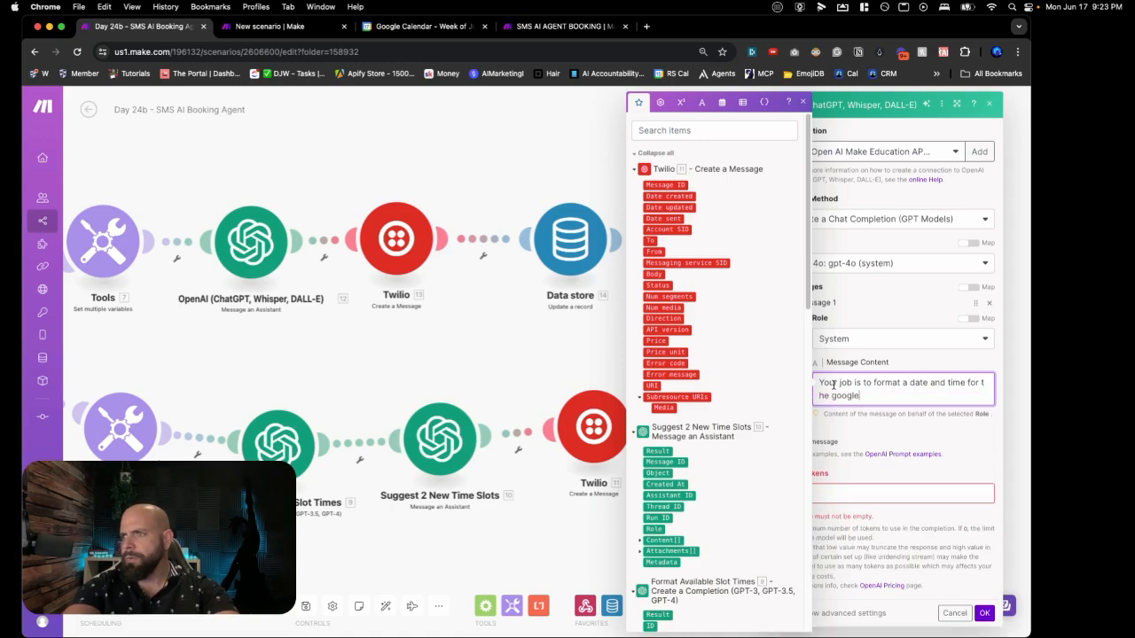
text( google calender)
click(888, 438)
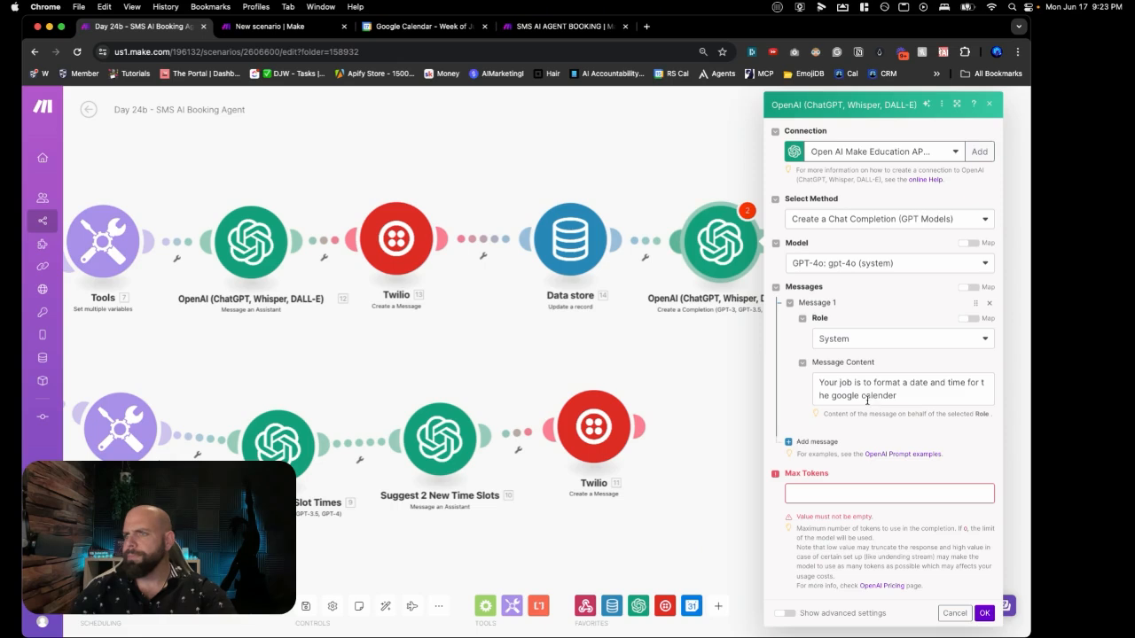
Step: Set Max Tokens to 300 and add a second prompt message with the User role
click(842, 494)
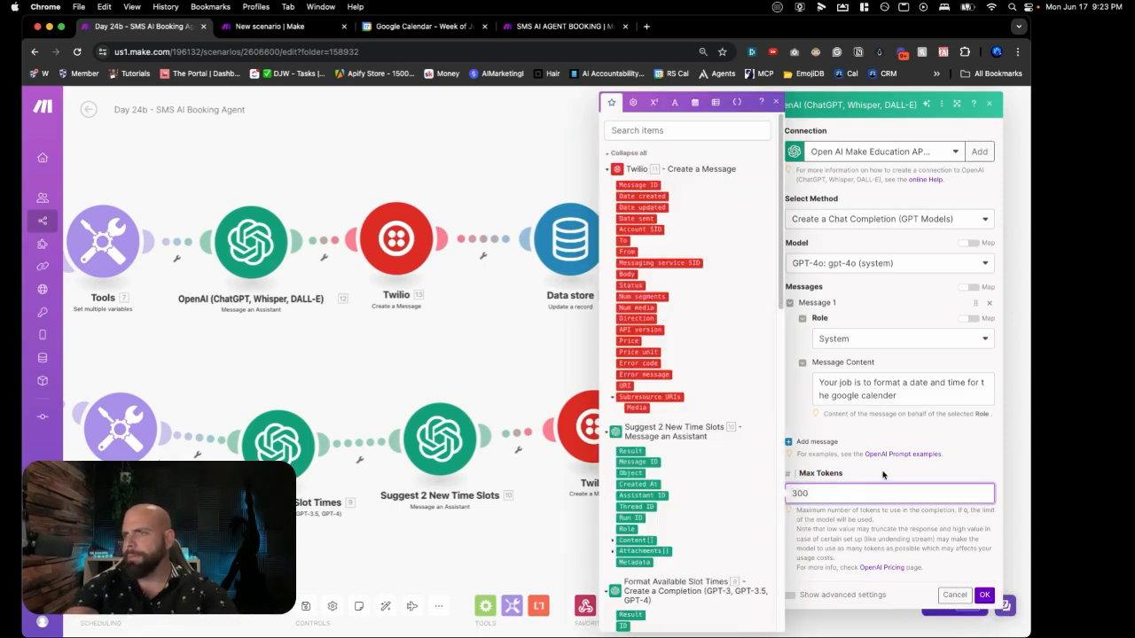
click(882, 476)
click(817, 442)
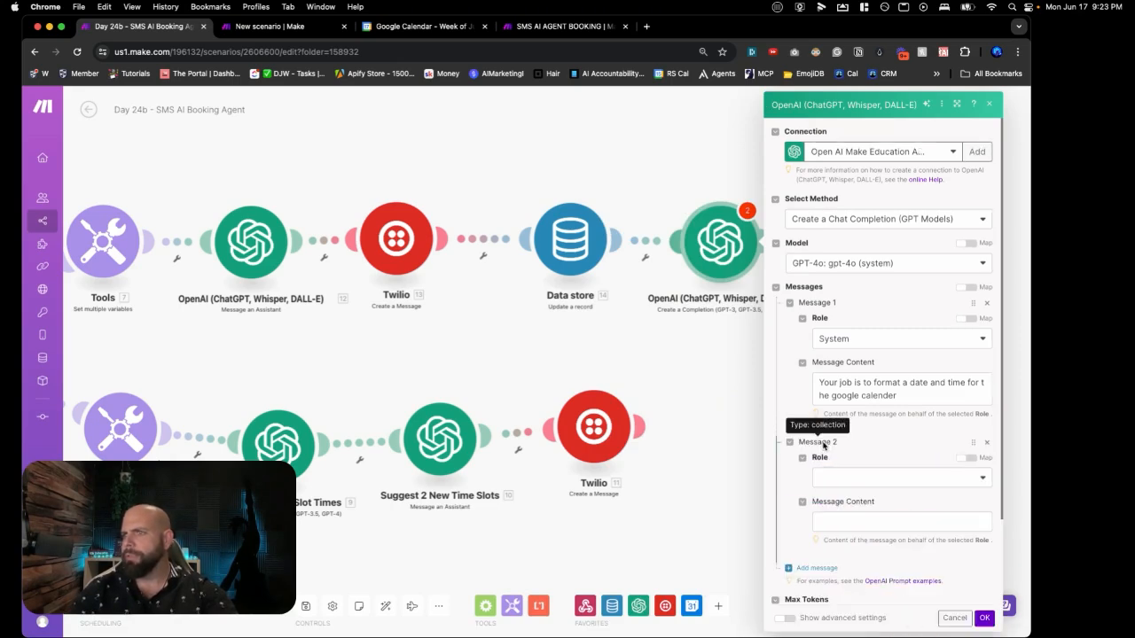
click(868, 477)
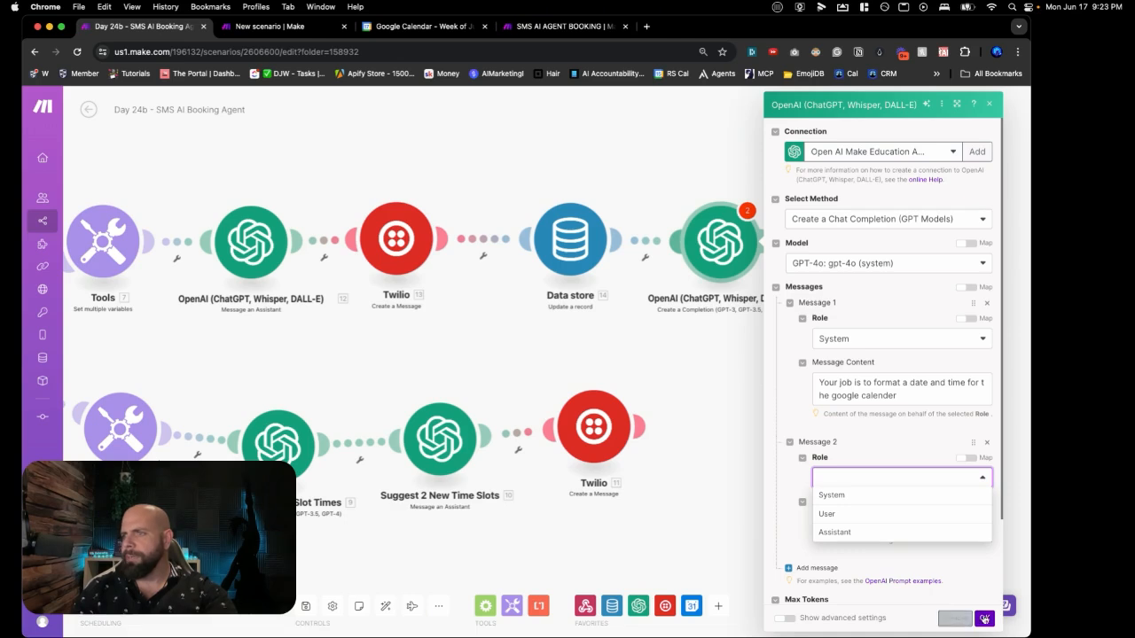
click(848, 500)
click(843, 479)
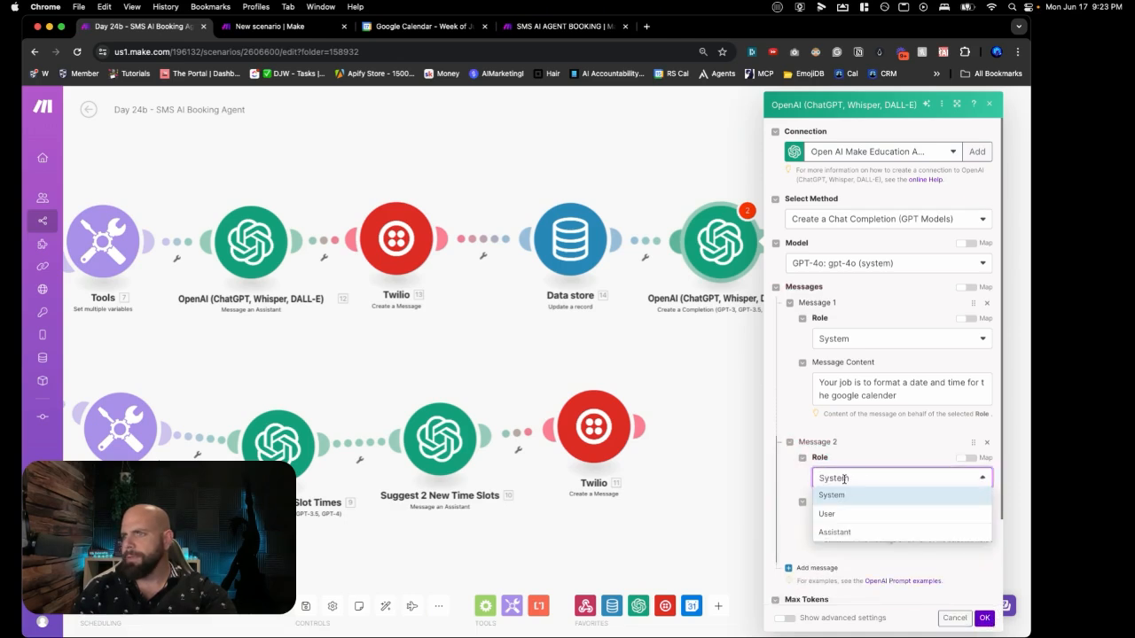
click(842, 515)
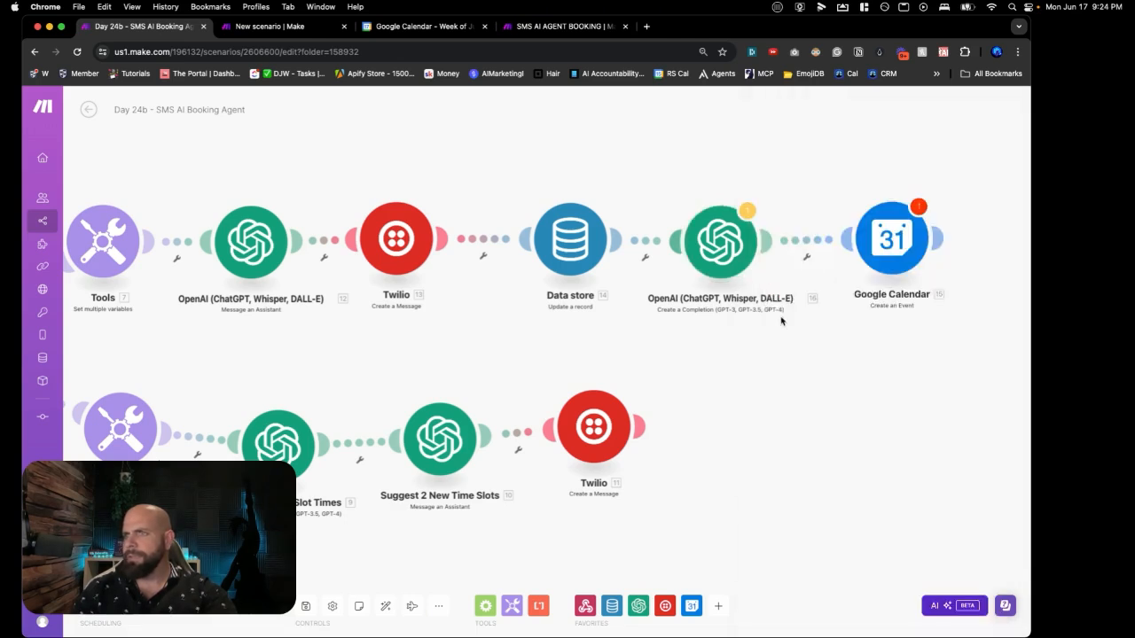
drag(720, 241, 661, 266)
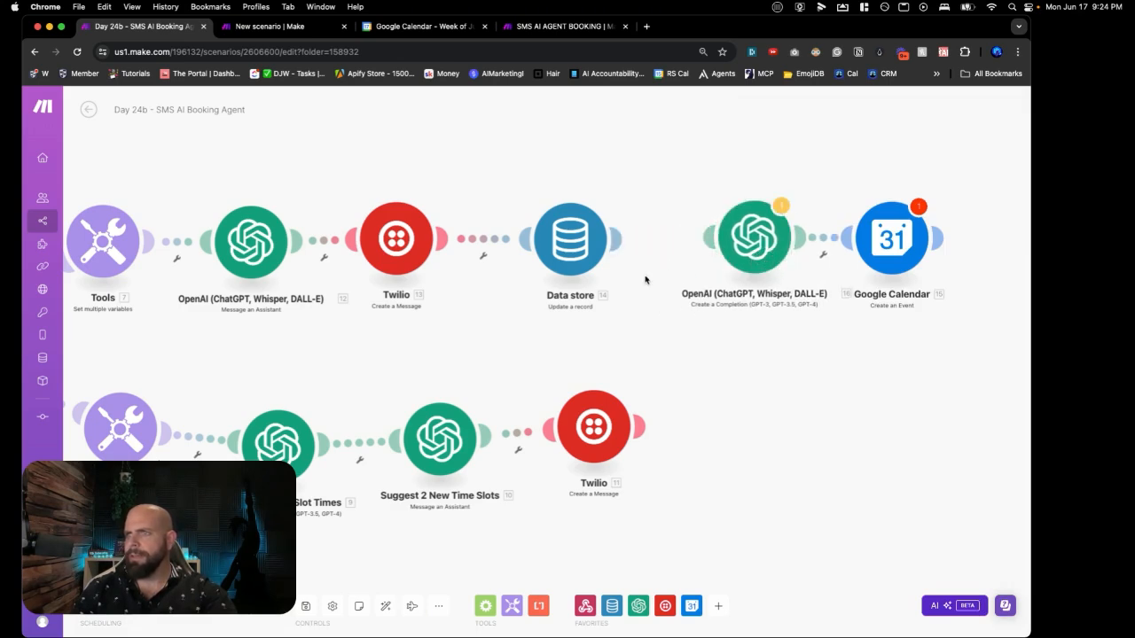
Step: Save the Day 24b scenario
click(307, 609)
scroll(277, 378, down, 5)
scroll(276, 379, left, 4)
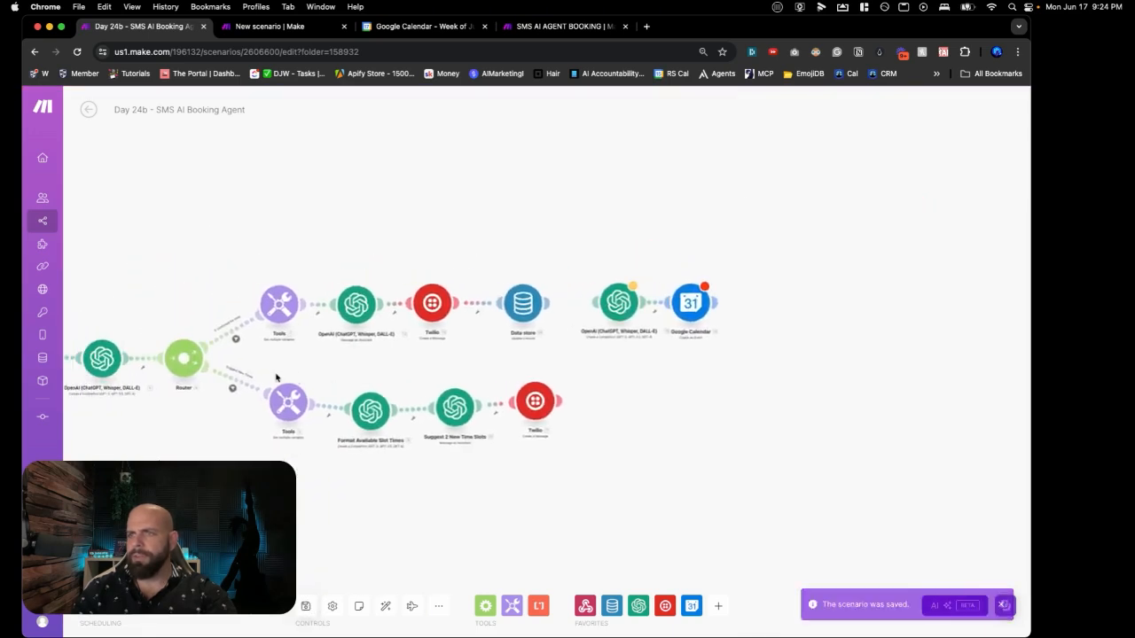
scroll(276, 379, up, 4)
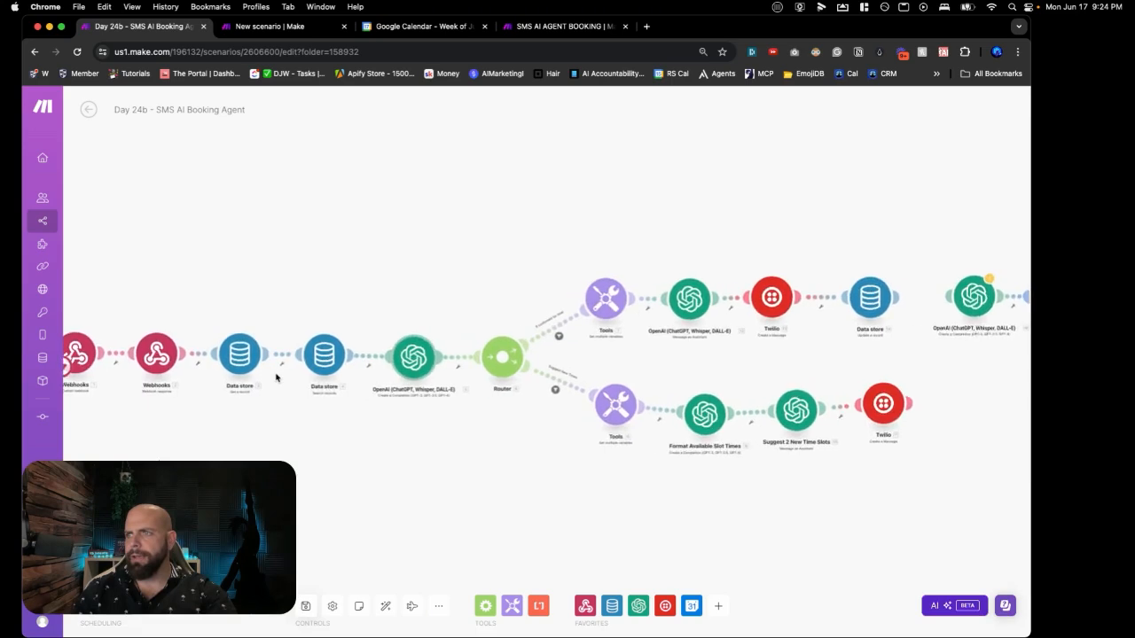
Step: Delete the only booking record from the SMS AI AGENT BOOKING data store
click(562, 27)
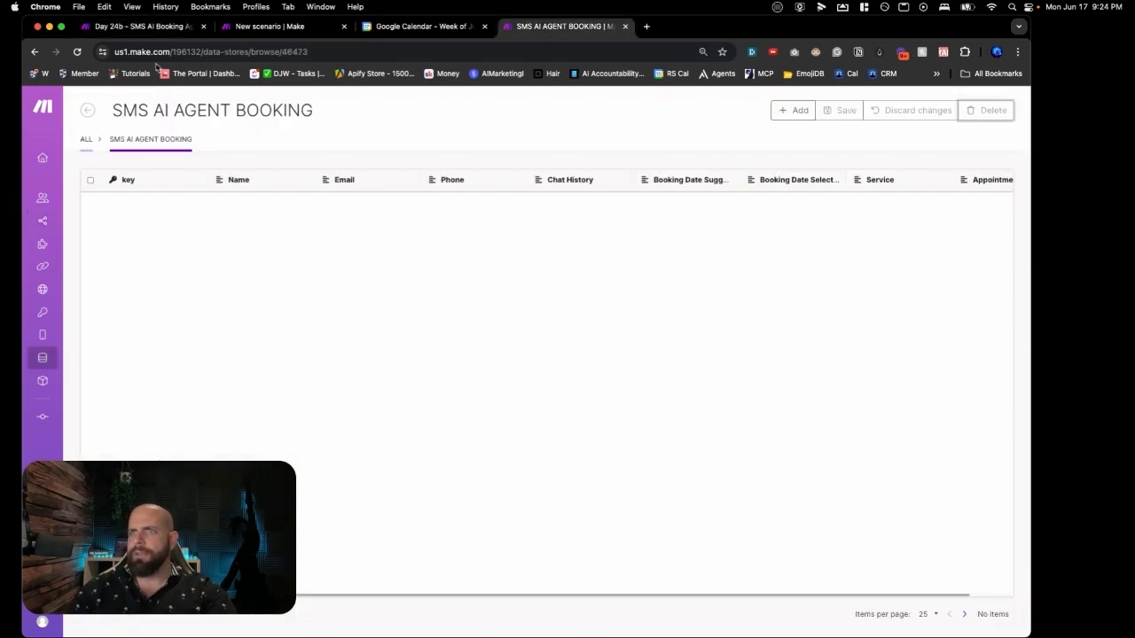
click(79, 55)
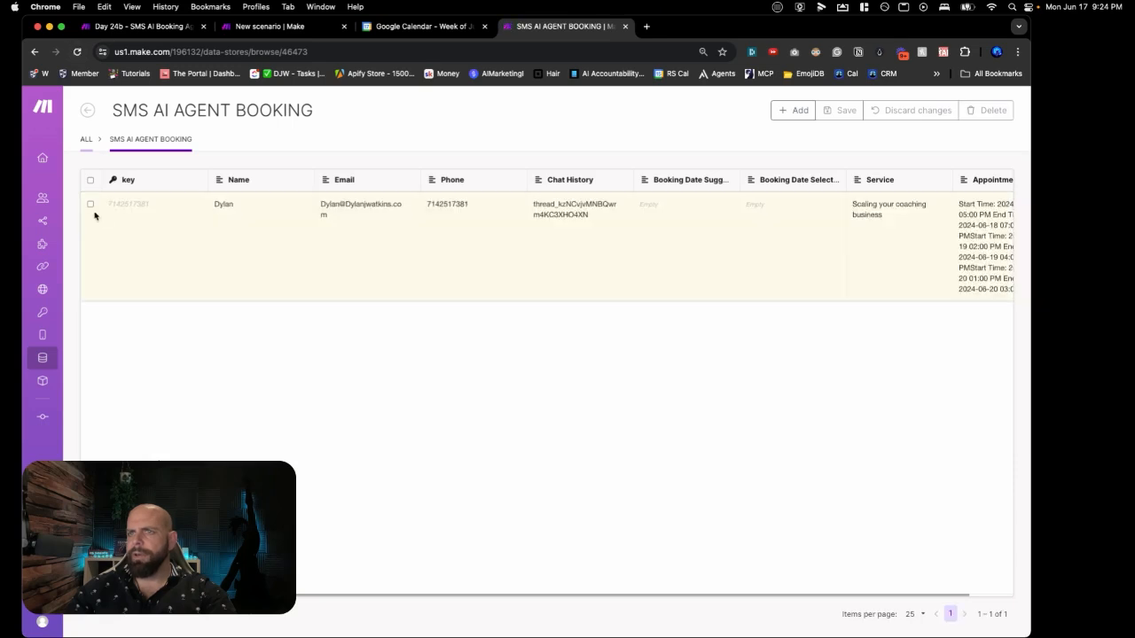
click(89, 205)
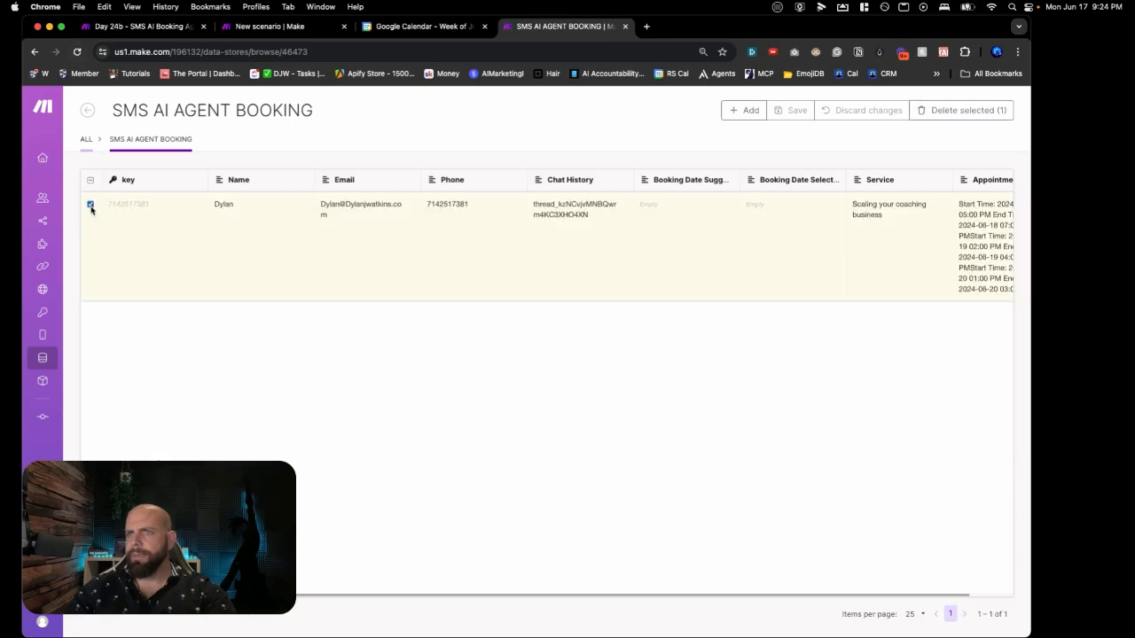
click(943, 119)
click(967, 112)
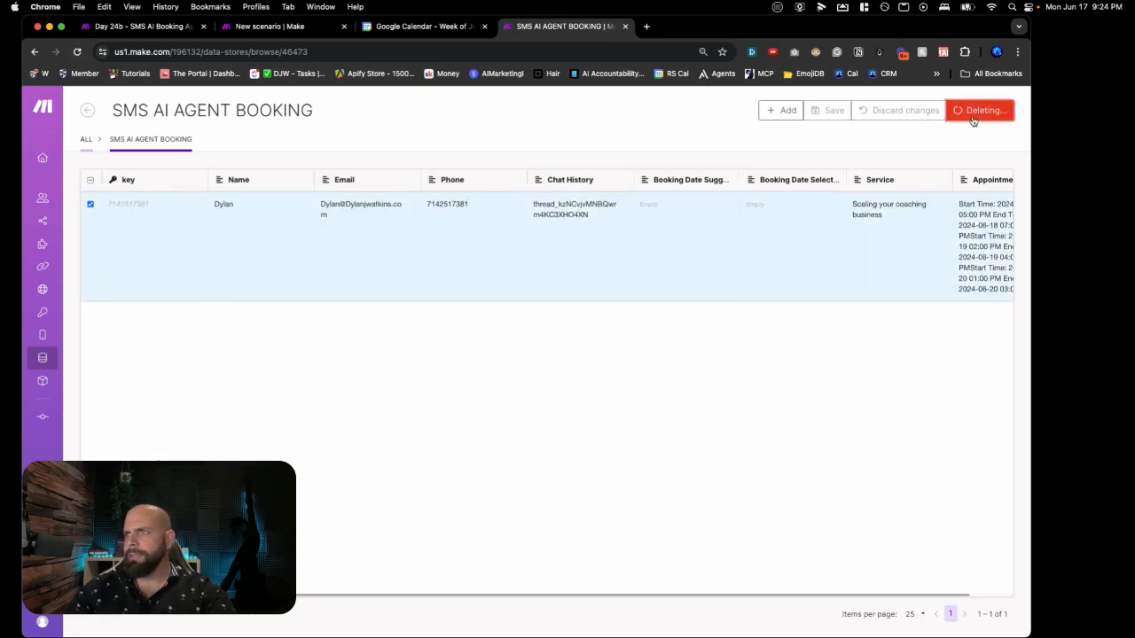
click(157, 29)
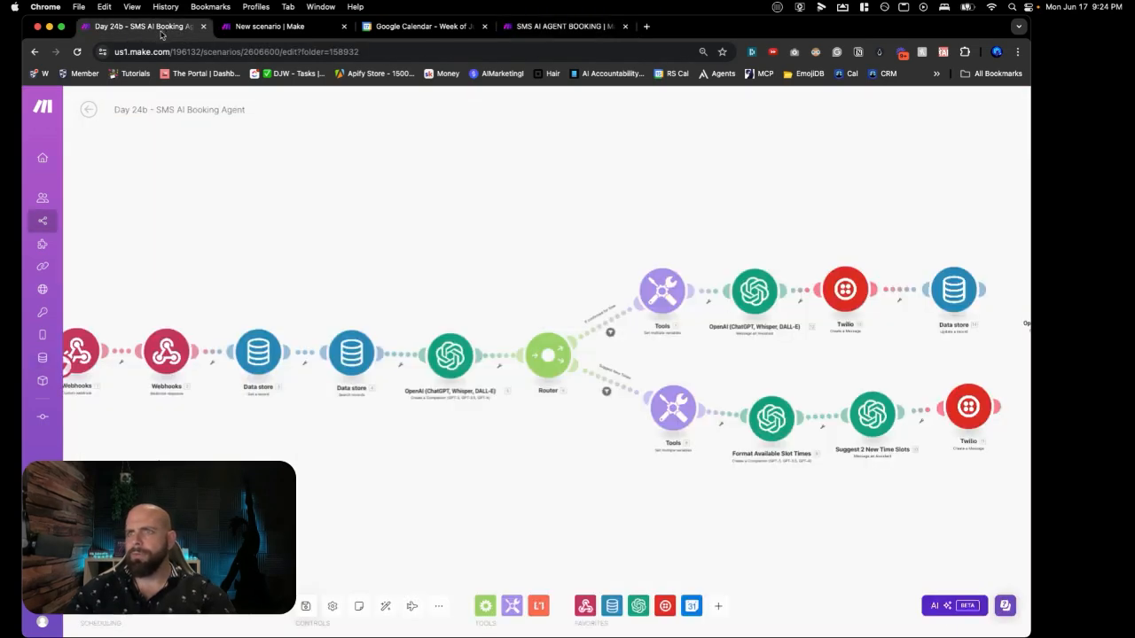
Step: Start a test run of the Day 24b scenario
click(281, 28)
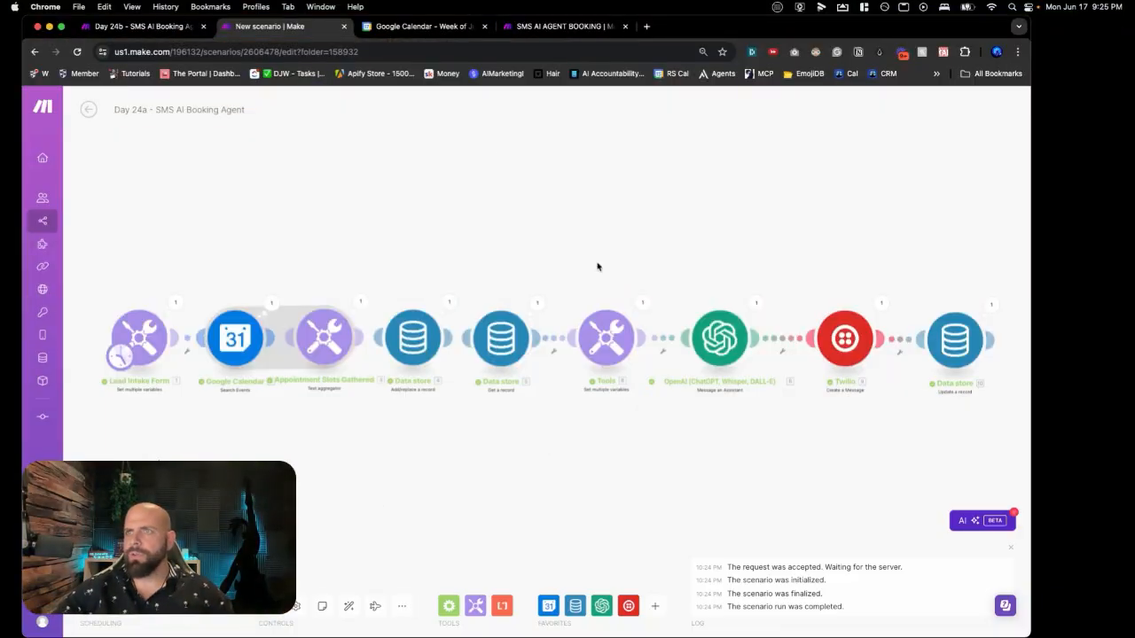
click(524, 32)
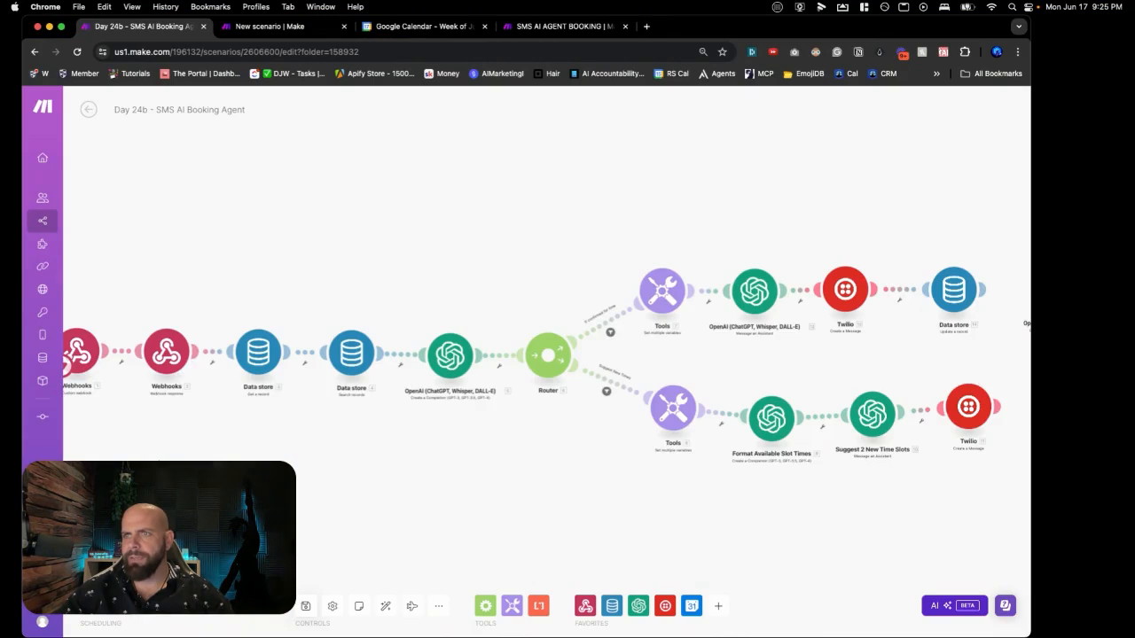
drag(188, 486, 221, 459)
click(114, 569)
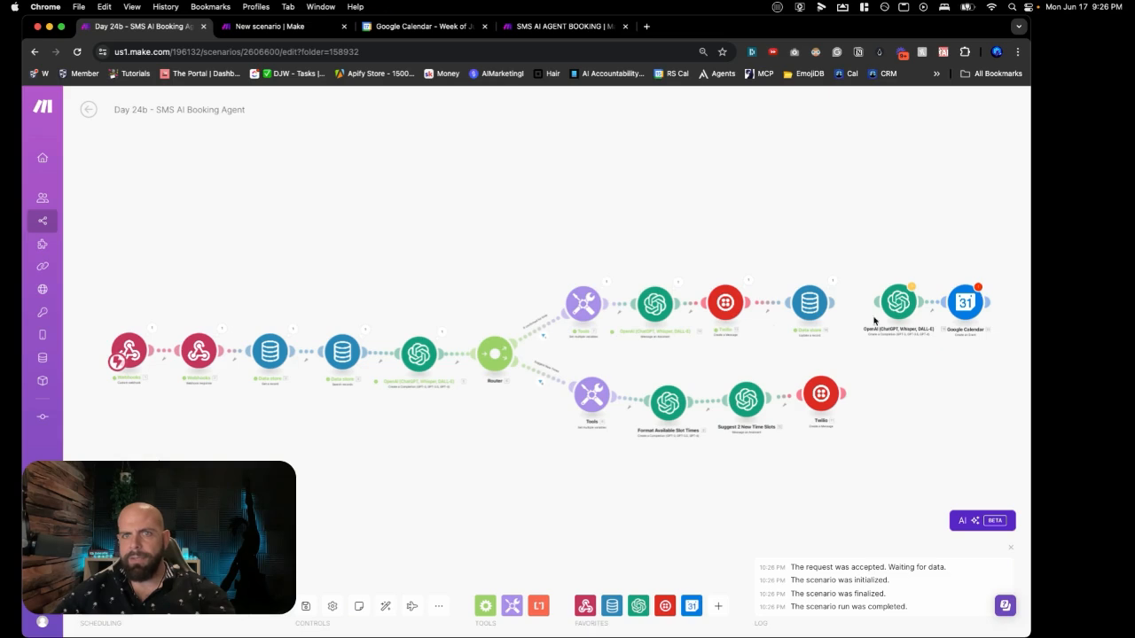
Step: Review the Tools step's confirmation message and the SMS Twilio sent booking June 20th at 2:00 PM
scroll(803, 310, up, 5)
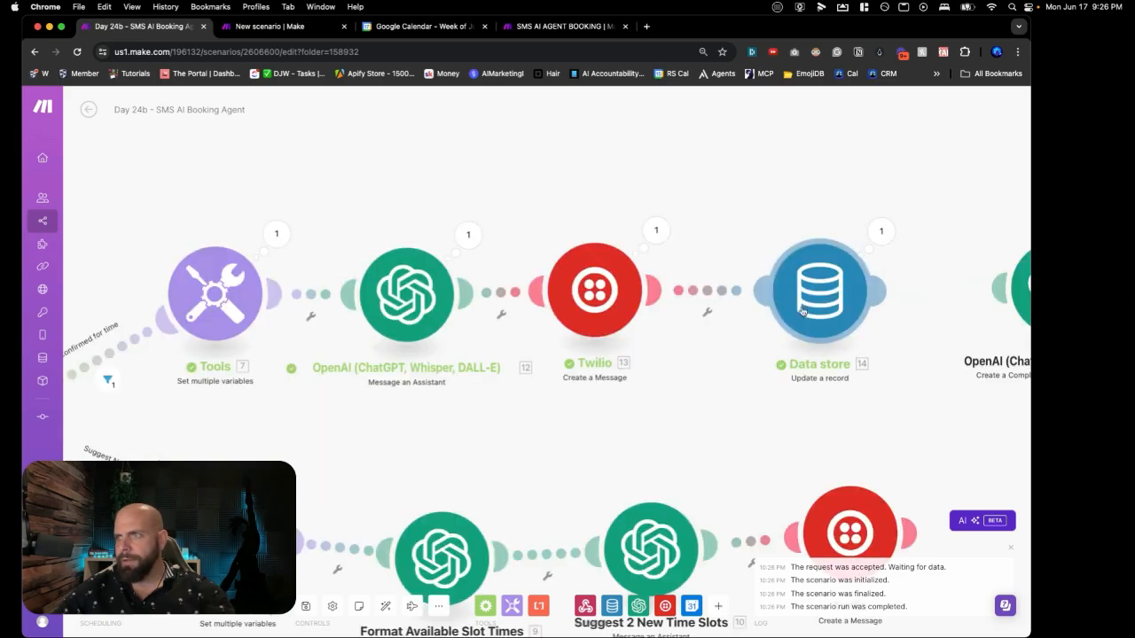
click(286, 248)
drag(424, 236, 506, 276)
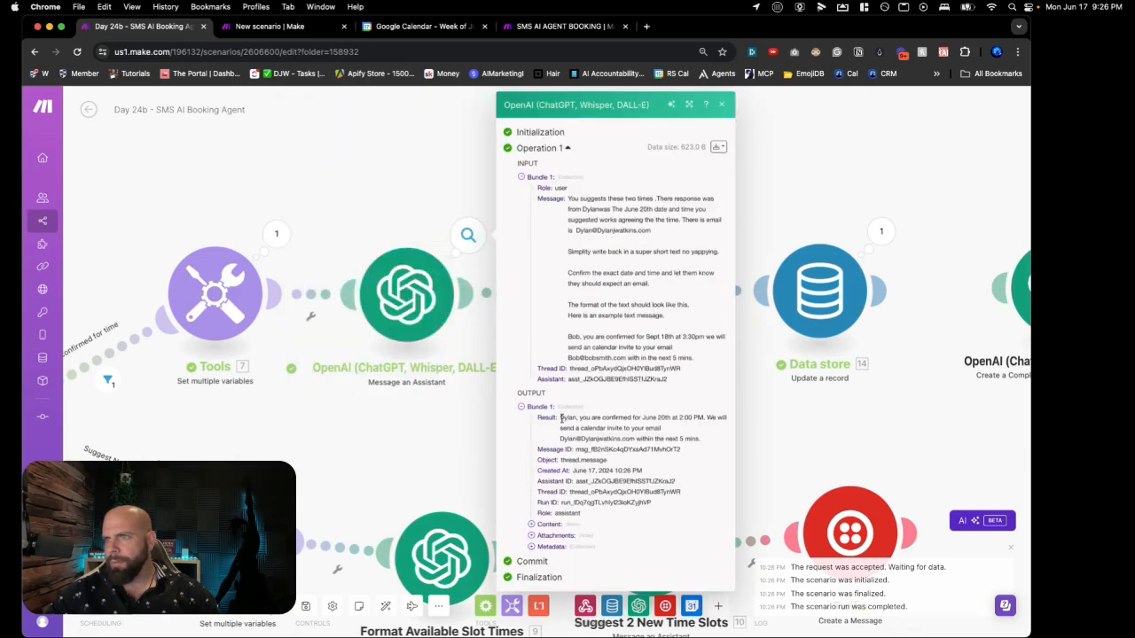
drag(560, 418, 668, 446)
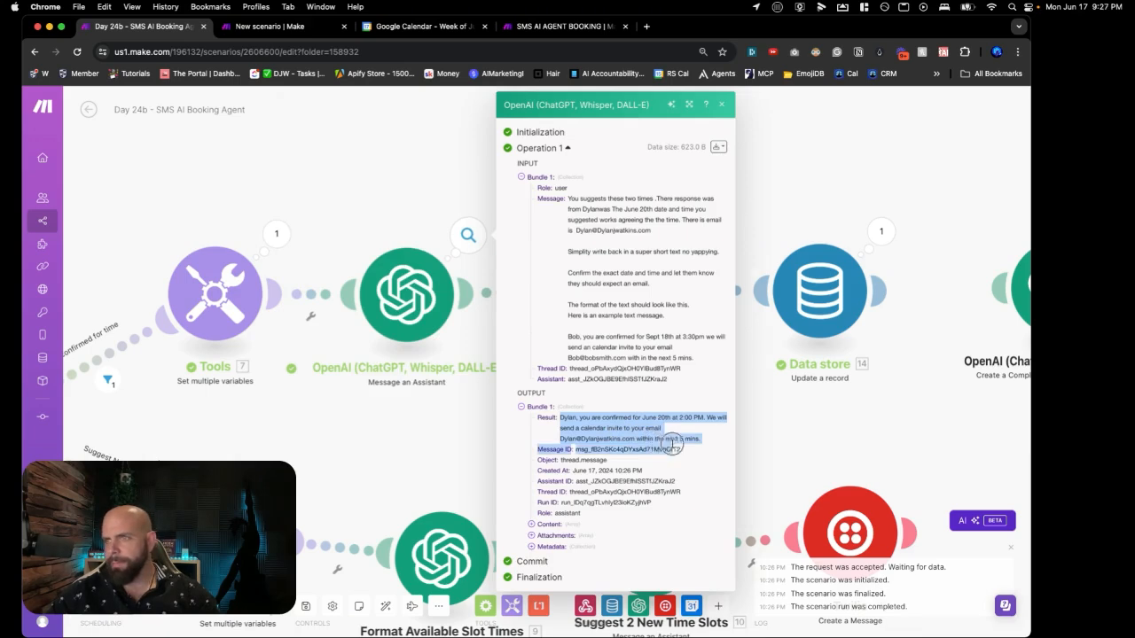
click(662, 236)
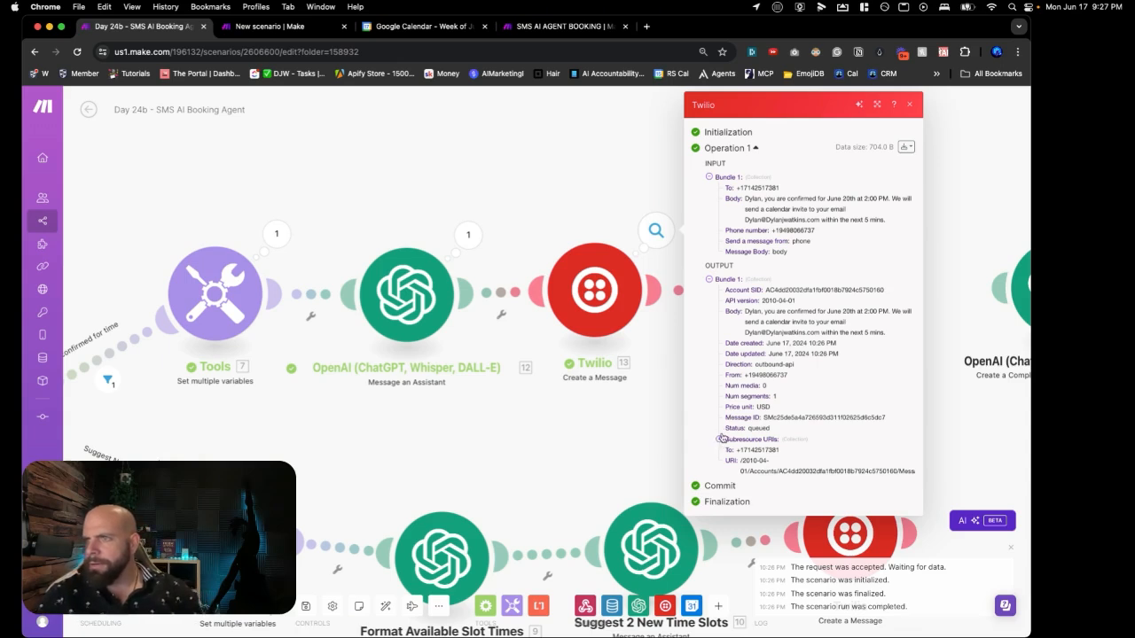
drag(745, 312, 869, 333)
click(637, 442)
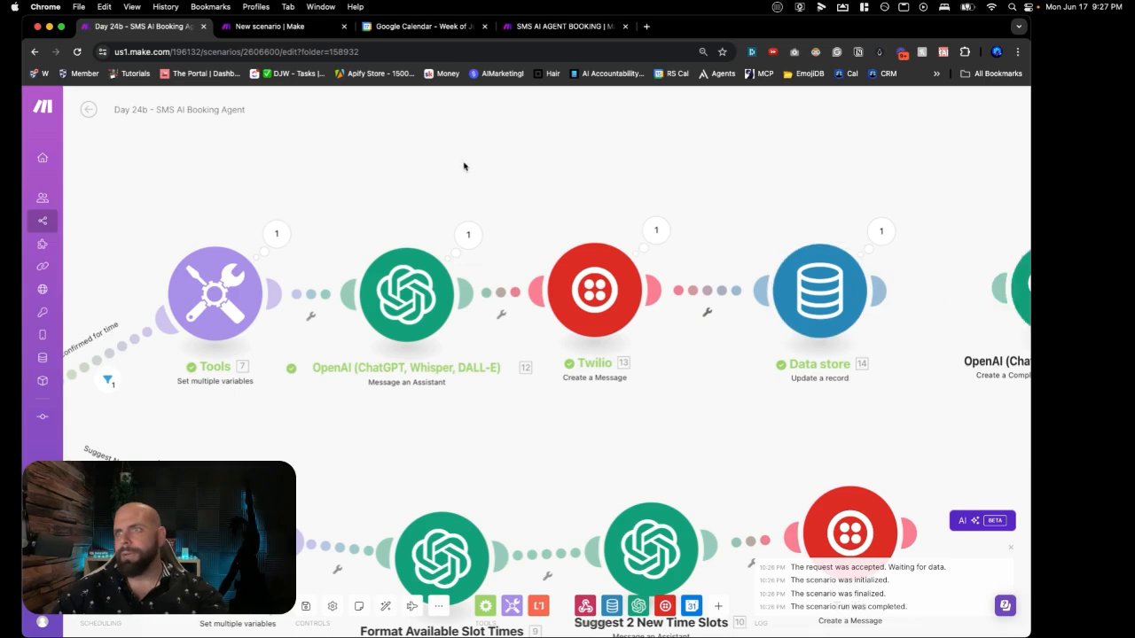
Step: Check the new SMS AI AGENT BOOKING record and select its booking confirmation text
click(530, 27)
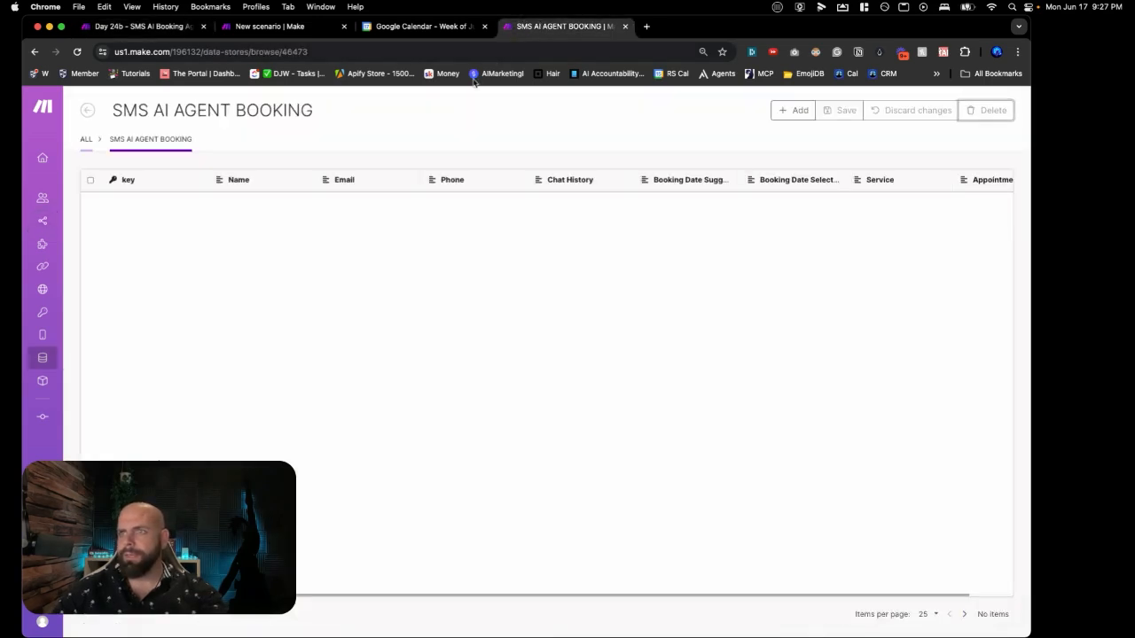
click(77, 51)
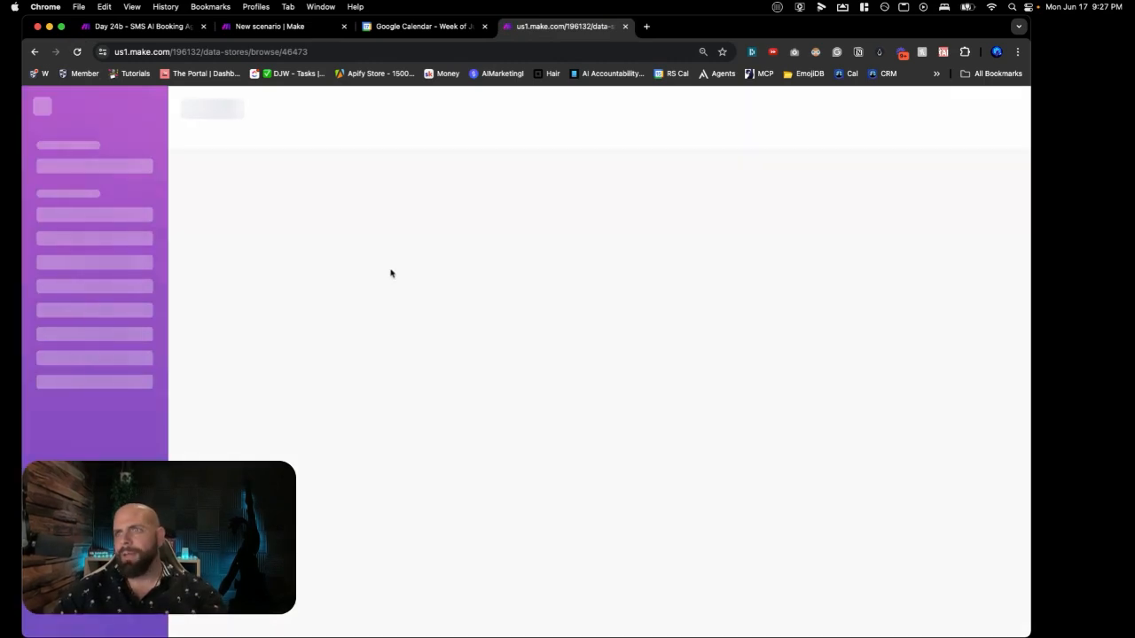
scroll(452, 272, right, 3)
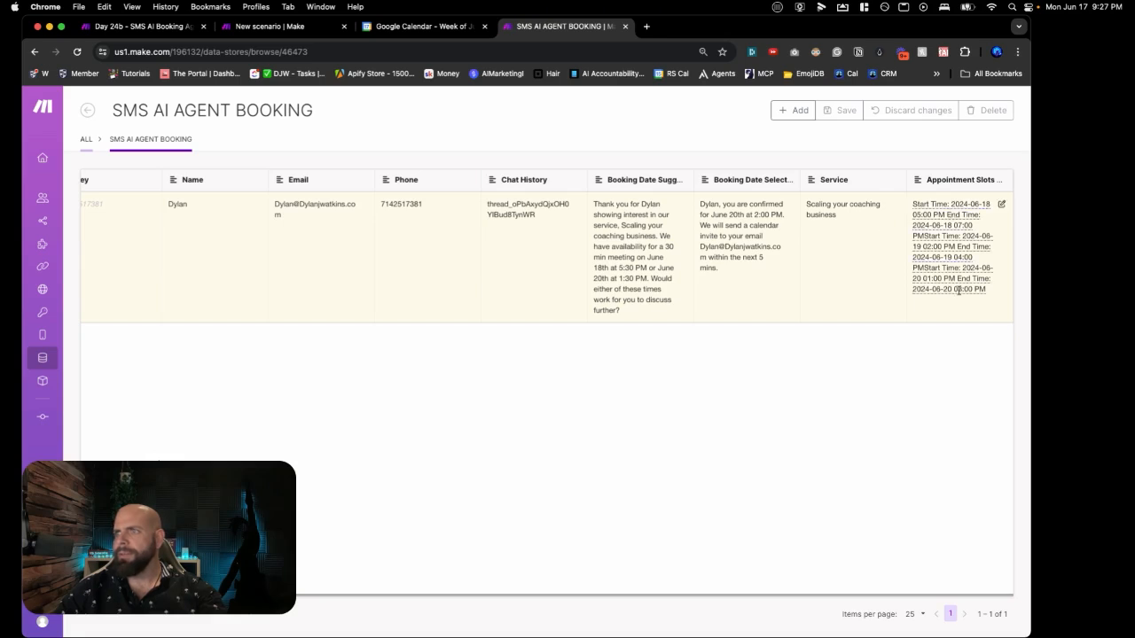
click(175, 29)
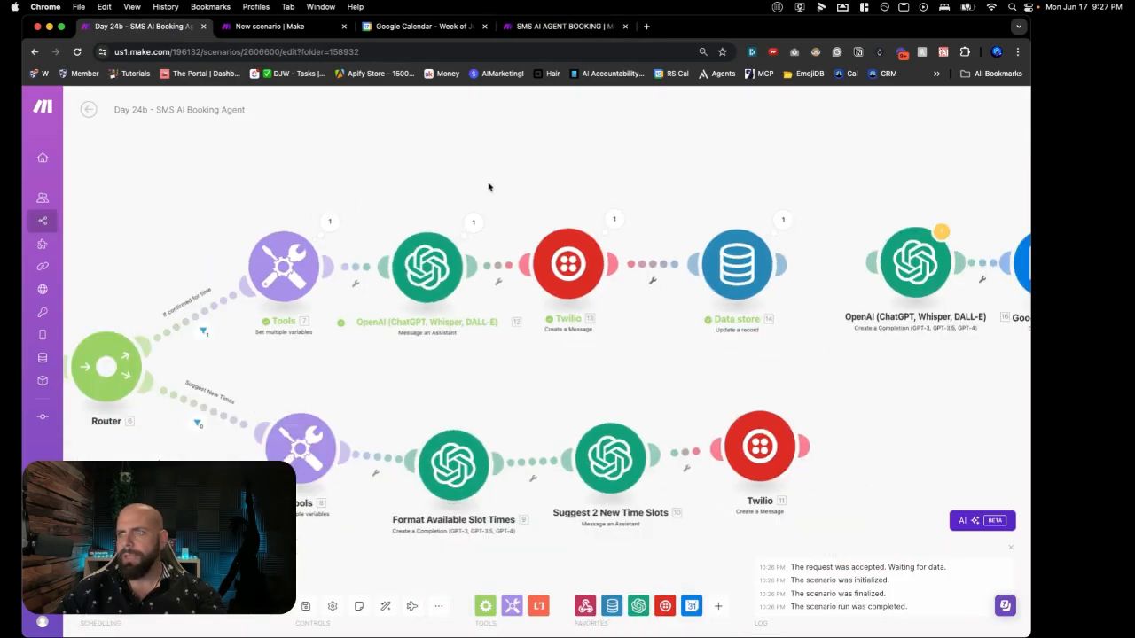
drag(520, 195, 271, 193)
scroll(271, 192, right, 5)
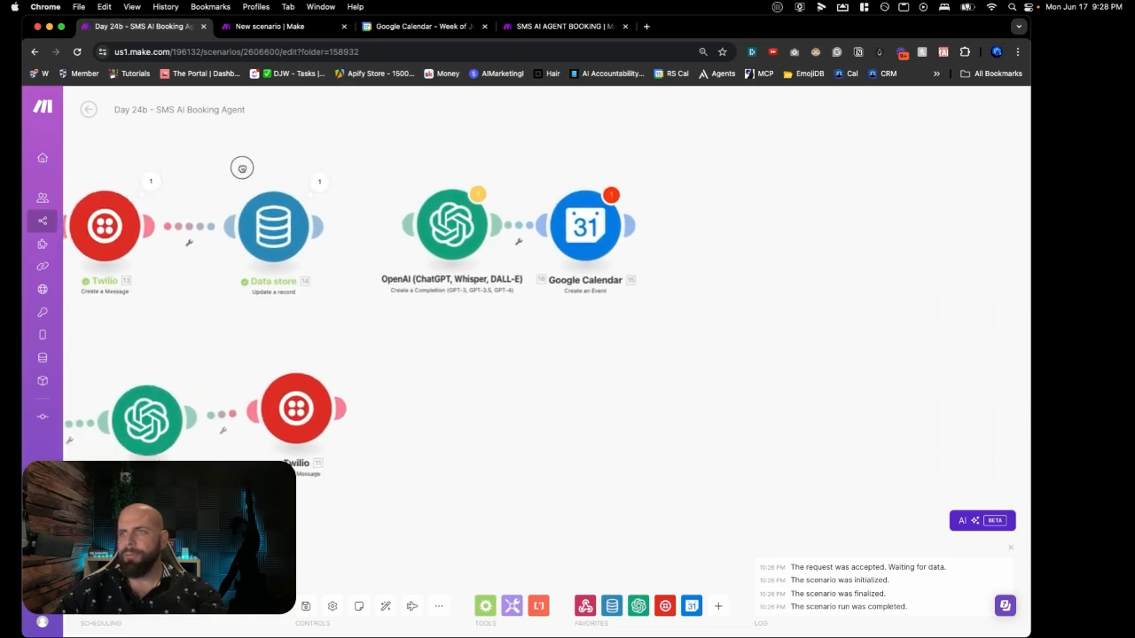
click(547, 34)
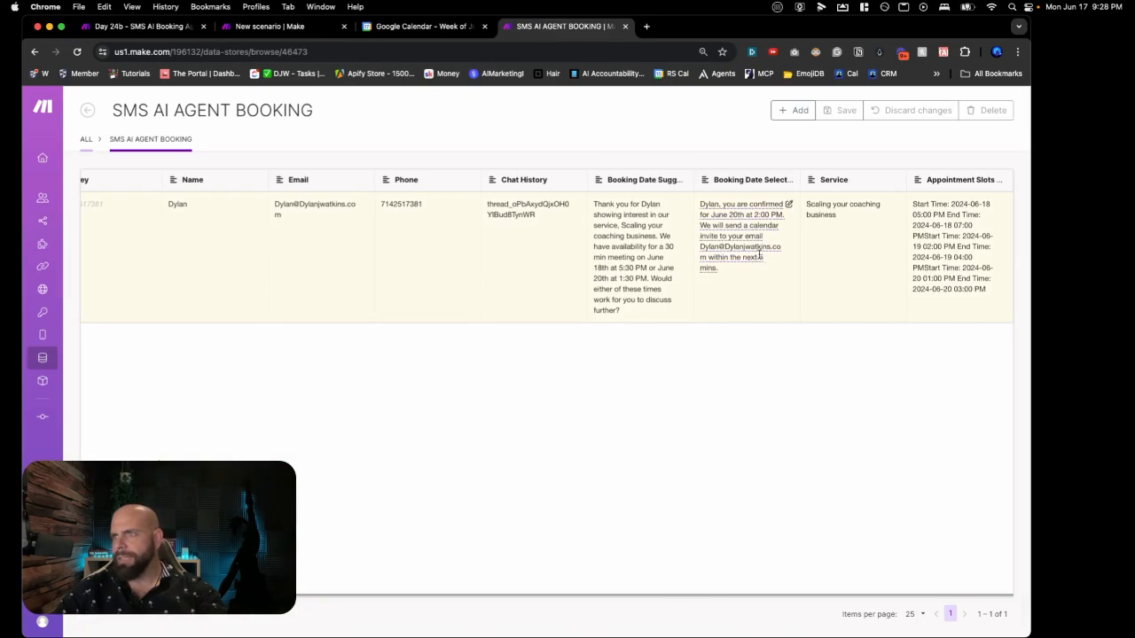
drag(759, 270, 699, 202)
key(ctrl+c)
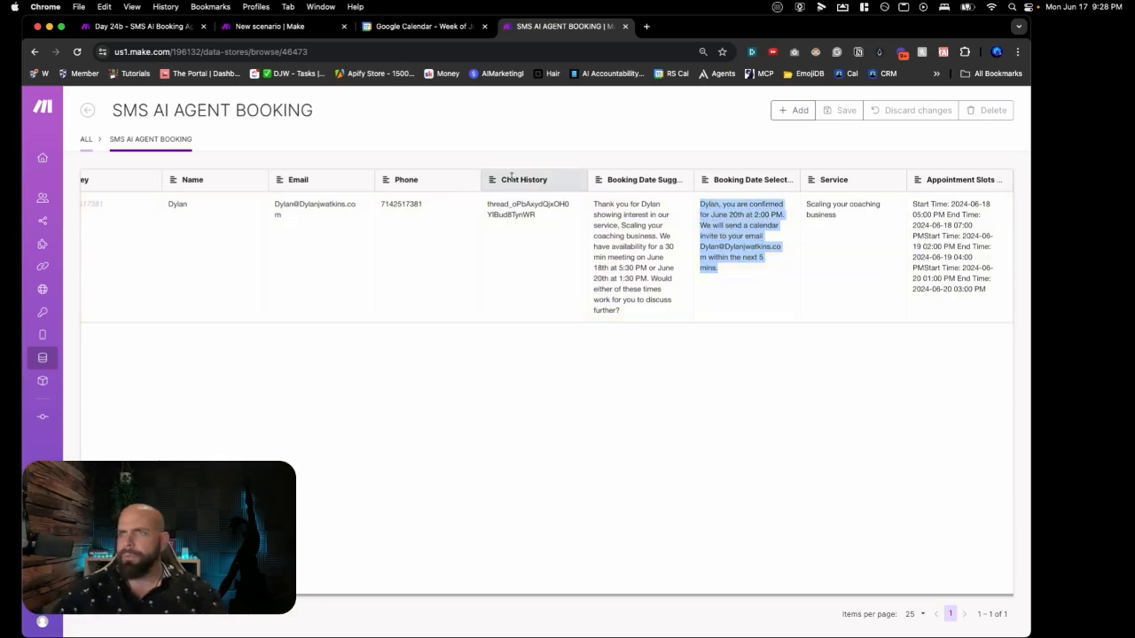
Step: Connect the Data store update step to the OpenAI completion module
click(245, 35)
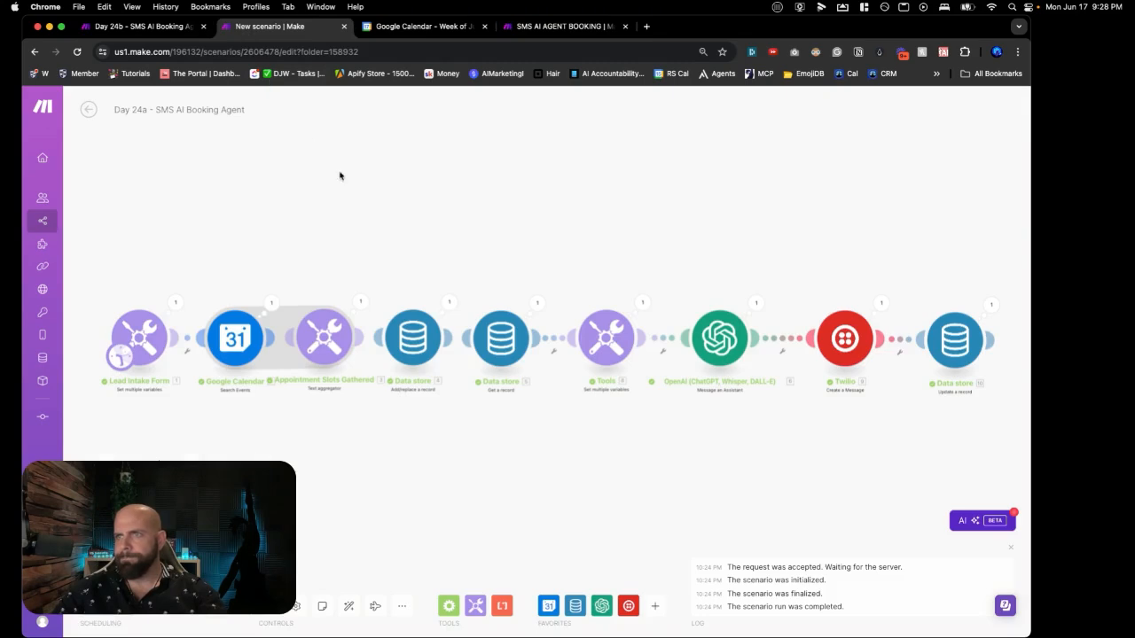
click(138, 30)
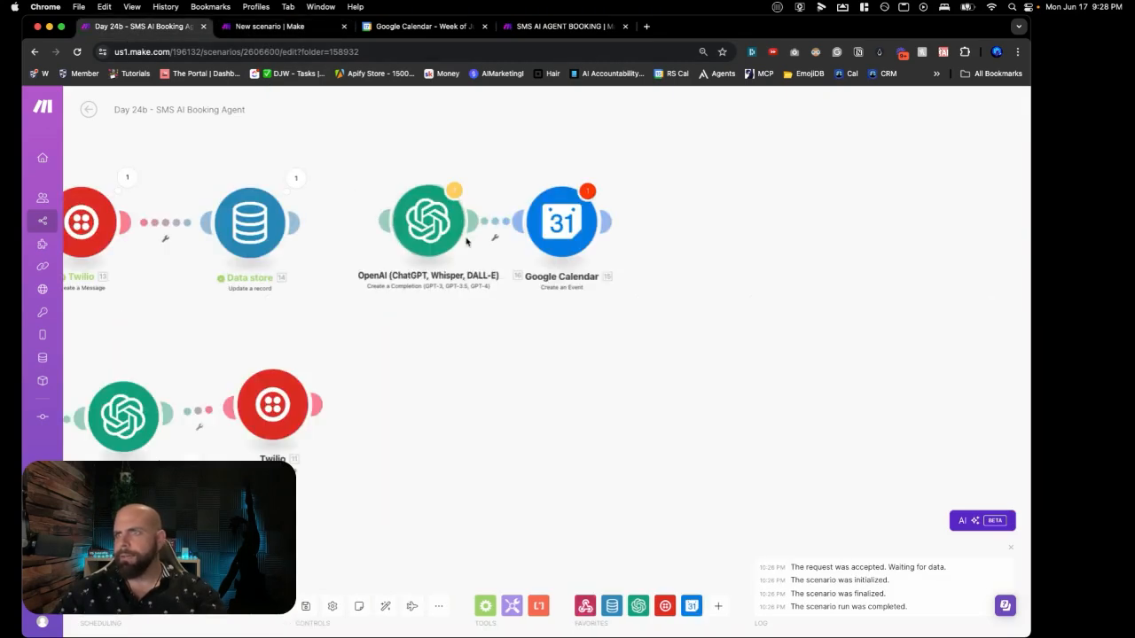
drag(399, 241, 297, 227)
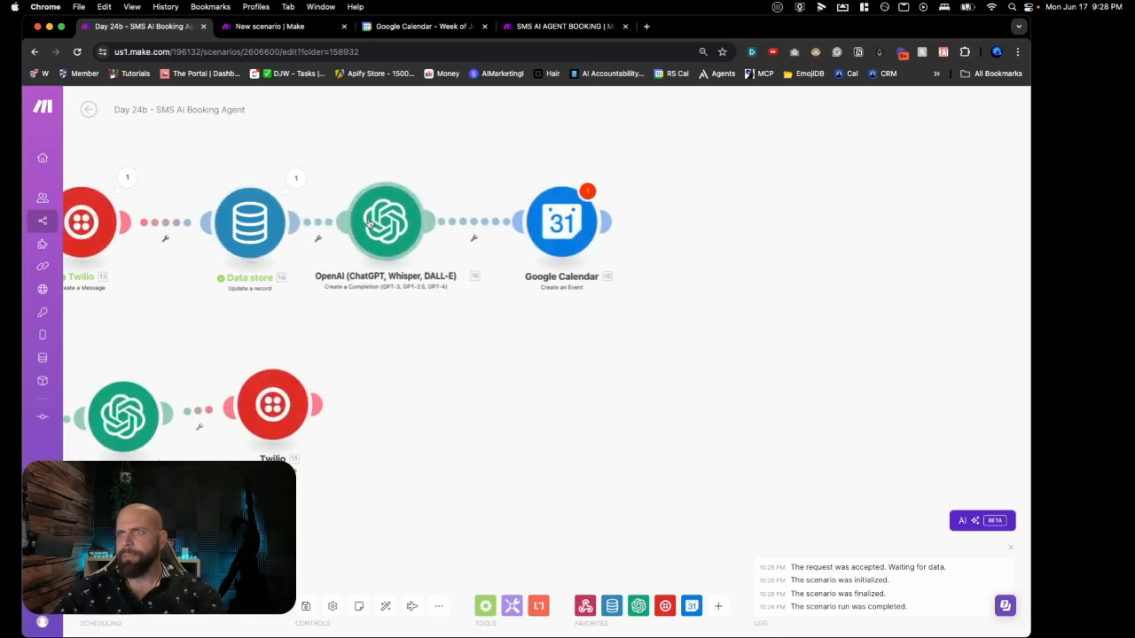
Step: Keep Message 2 as User role and paste the booking confirmation text as its content
click(416, 222)
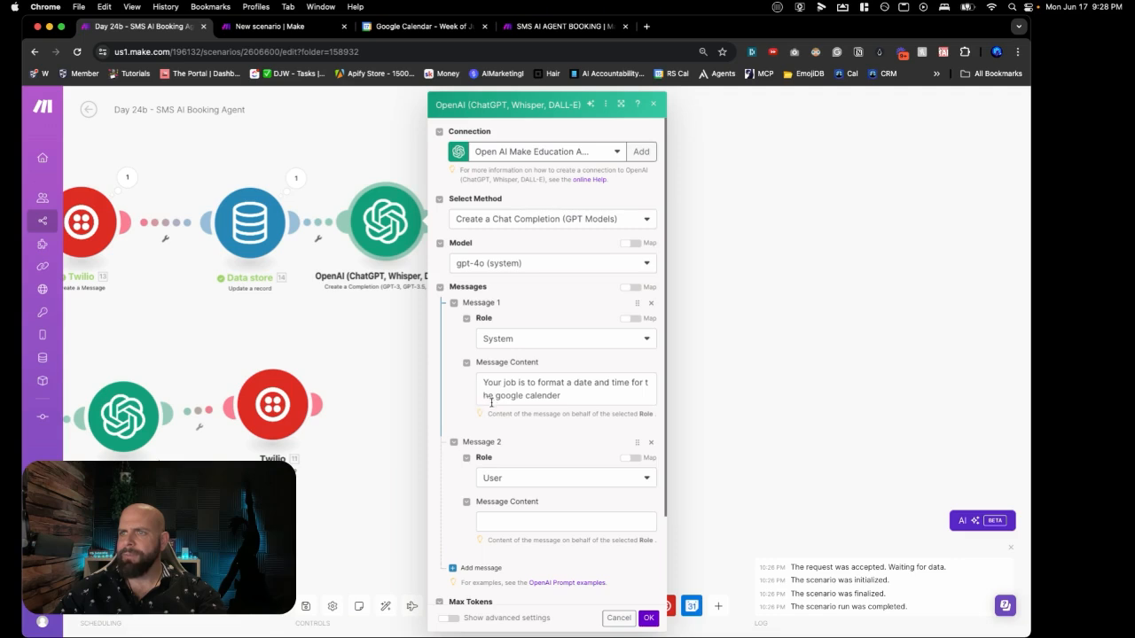
drag(520, 452, 525, 461)
click(531, 480)
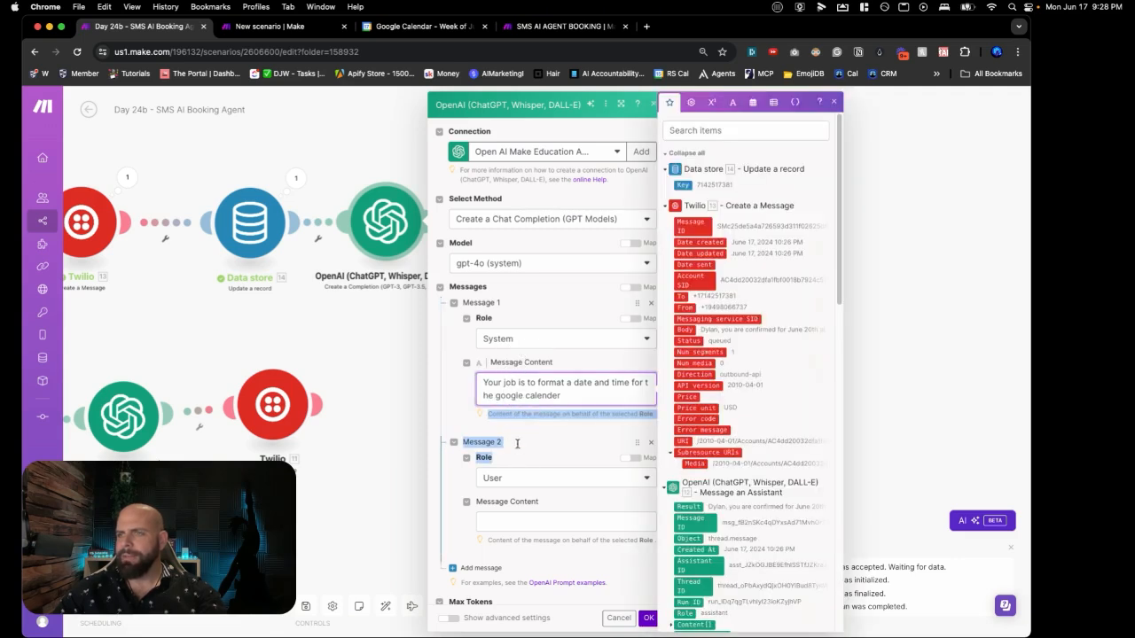
click(518, 531)
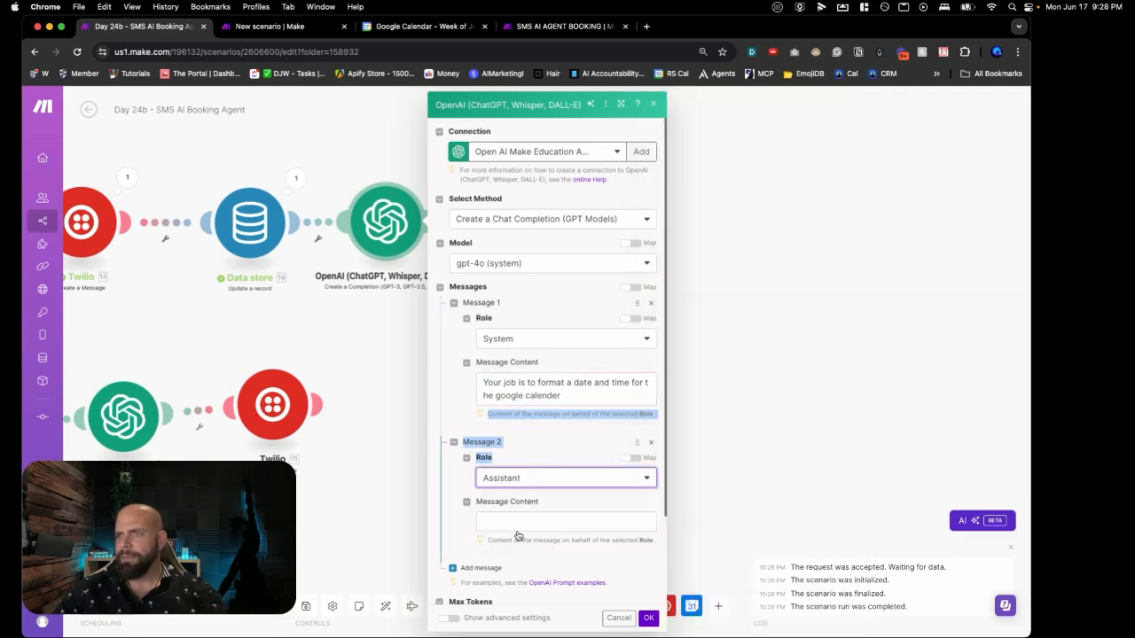
click(517, 525)
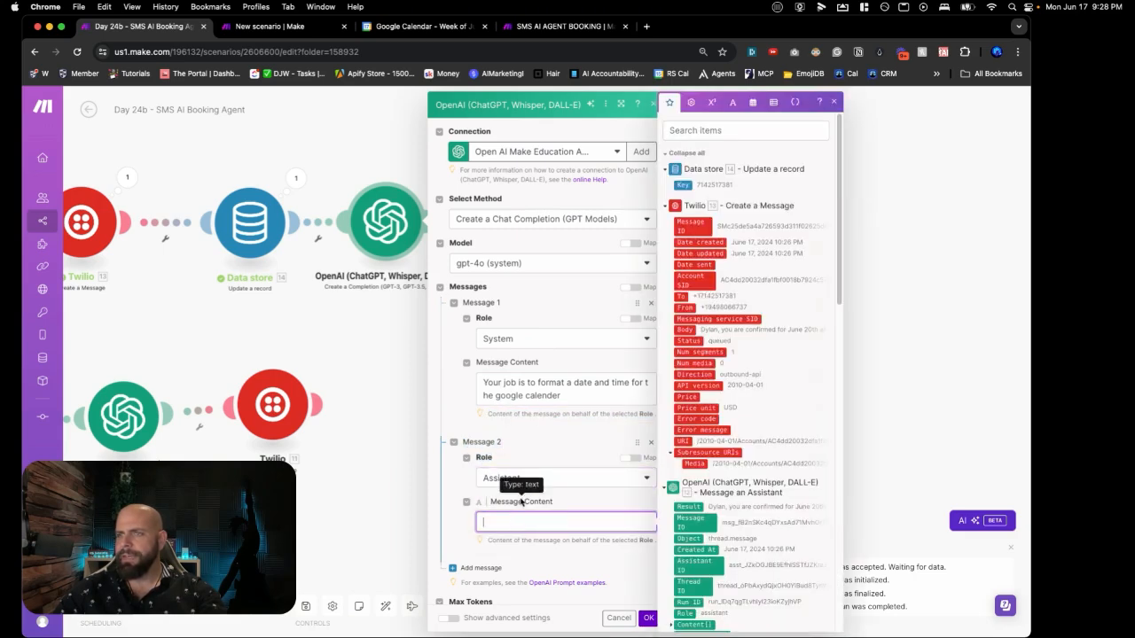
click(525, 483)
click(518, 514)
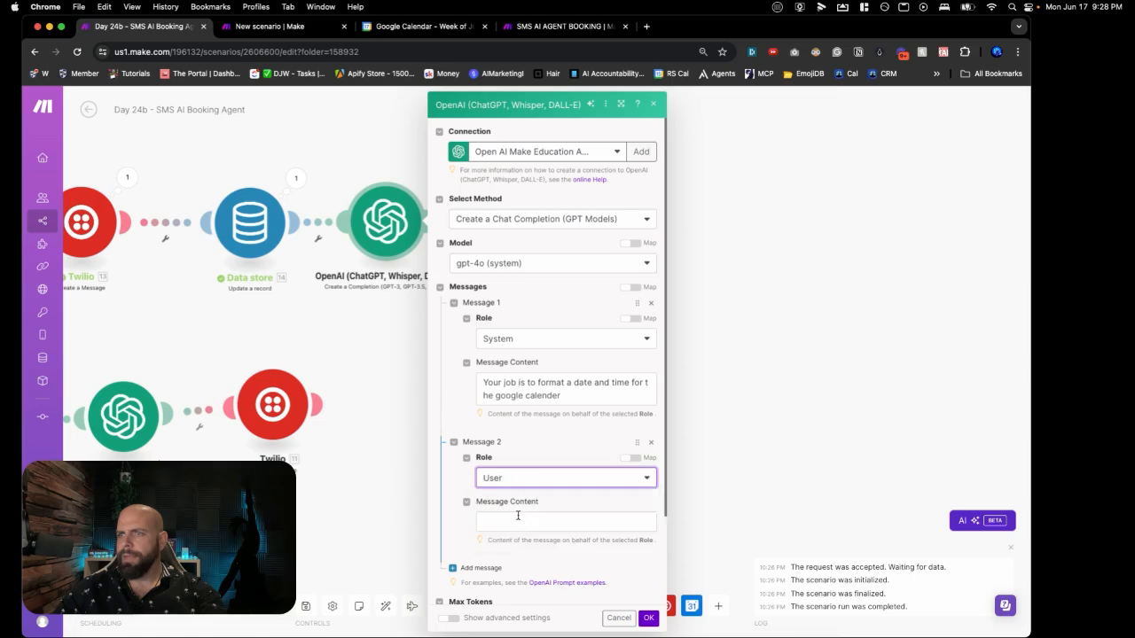
key(ctrl+v)
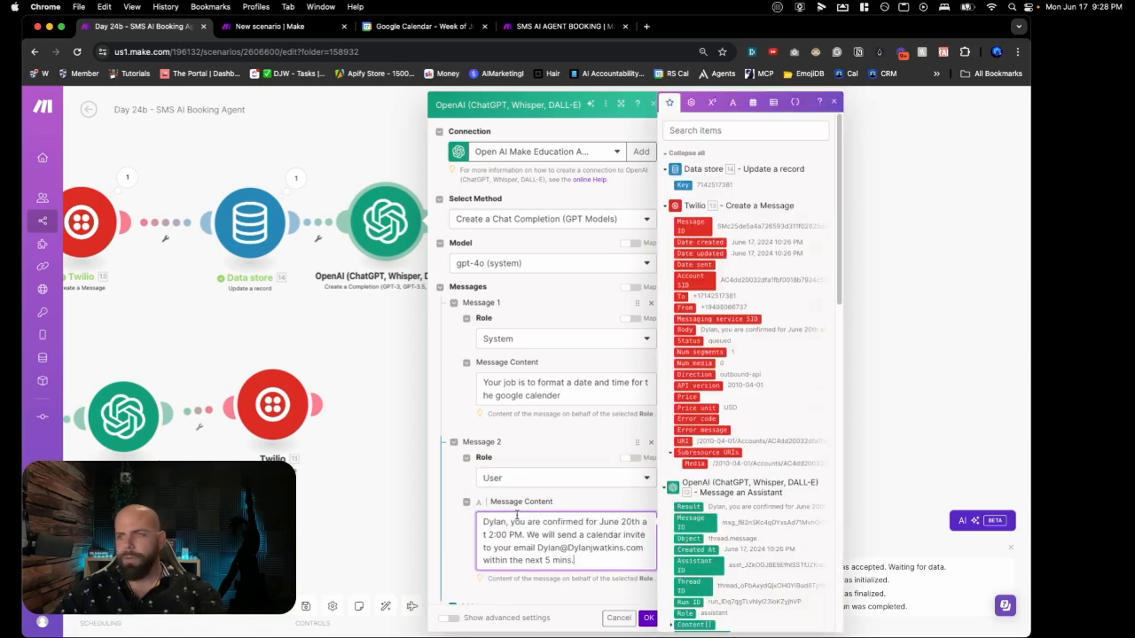
click(458, 548)
scroll(460, 539, down, 3)
click(461, 517)
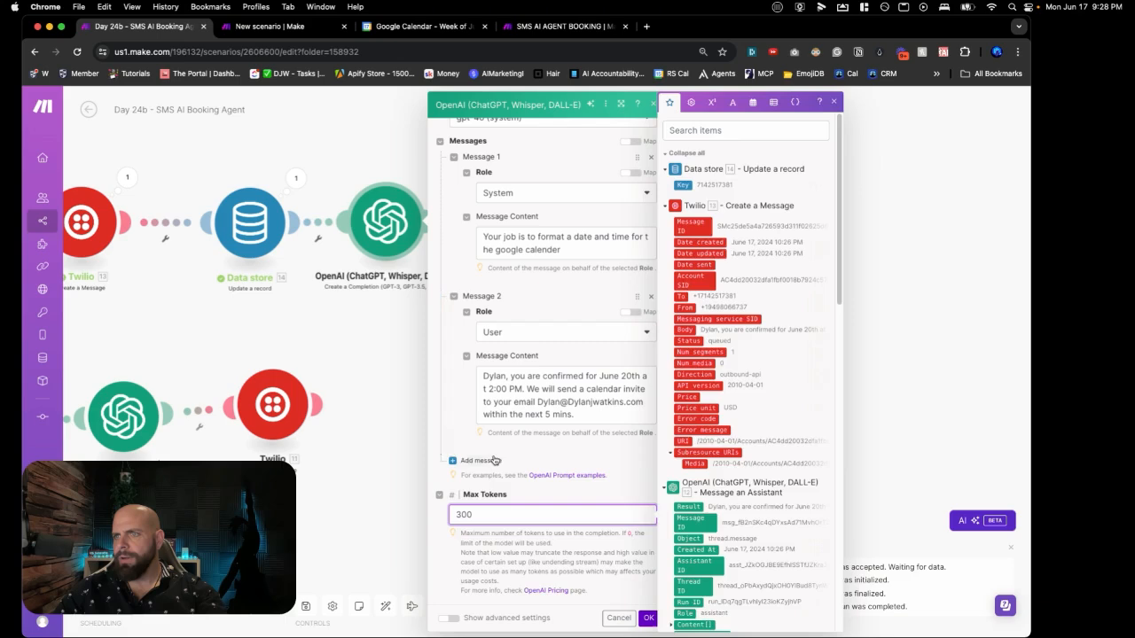
click(486, 468)
Step: Set Message 3's role to Assistant and place the cursor in its empty content field
click(504, 494)
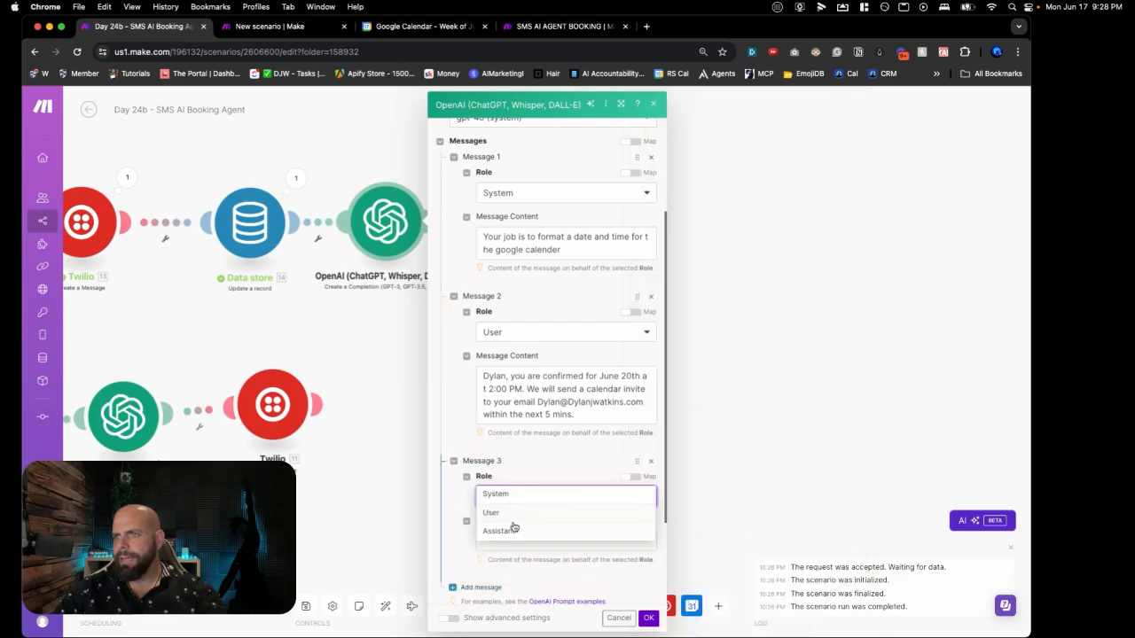
click(511, 532)
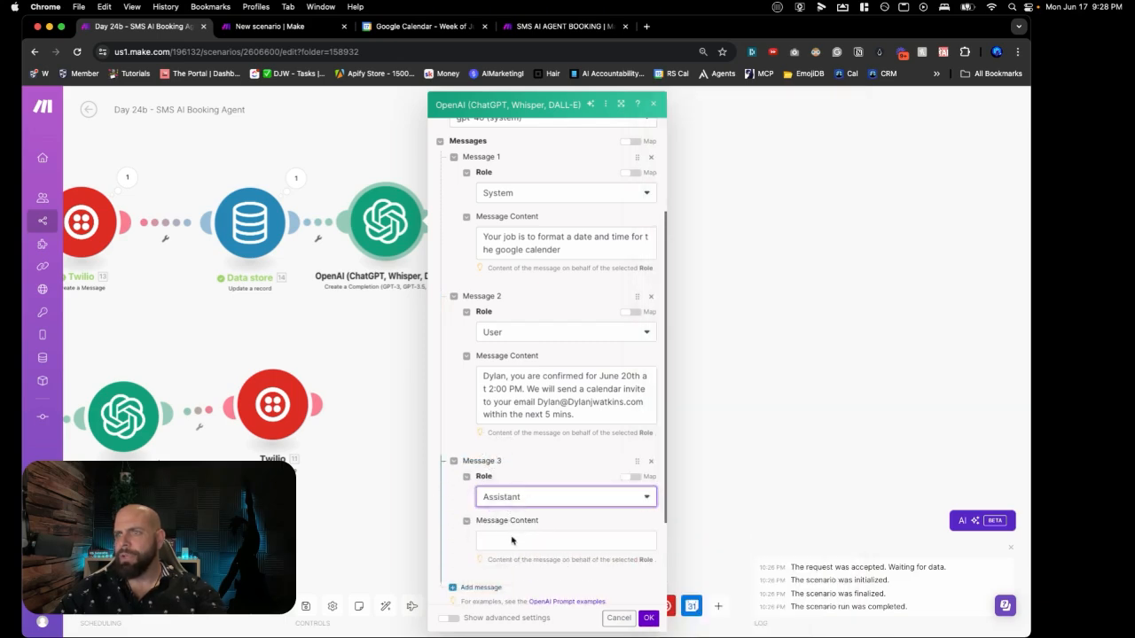
click(510, 540)
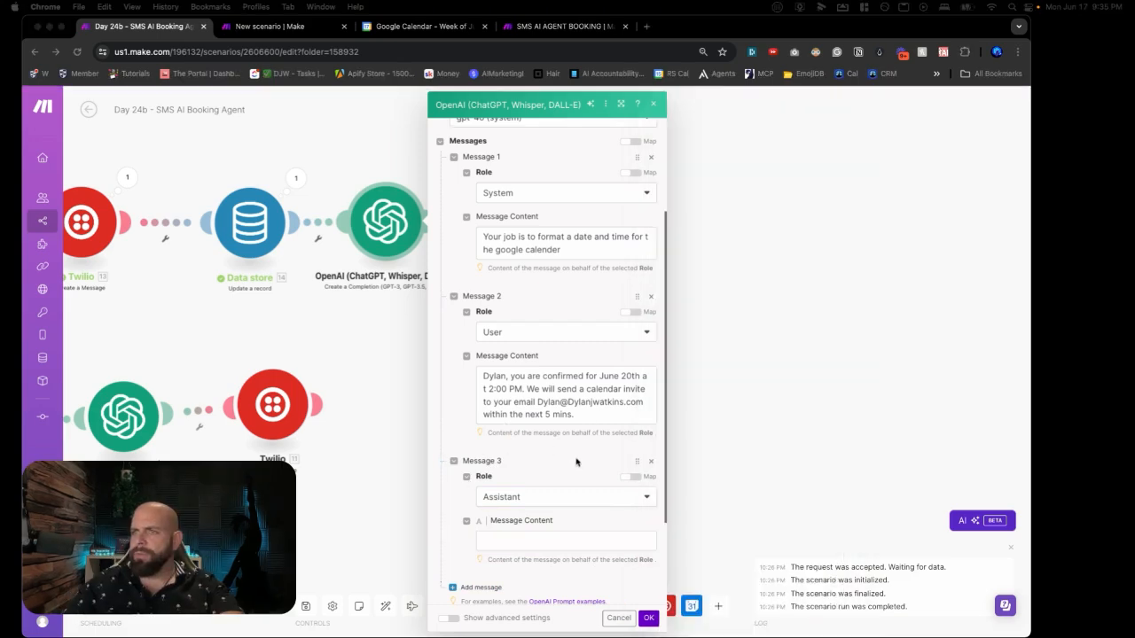
scroll(568, 497, down, 1)
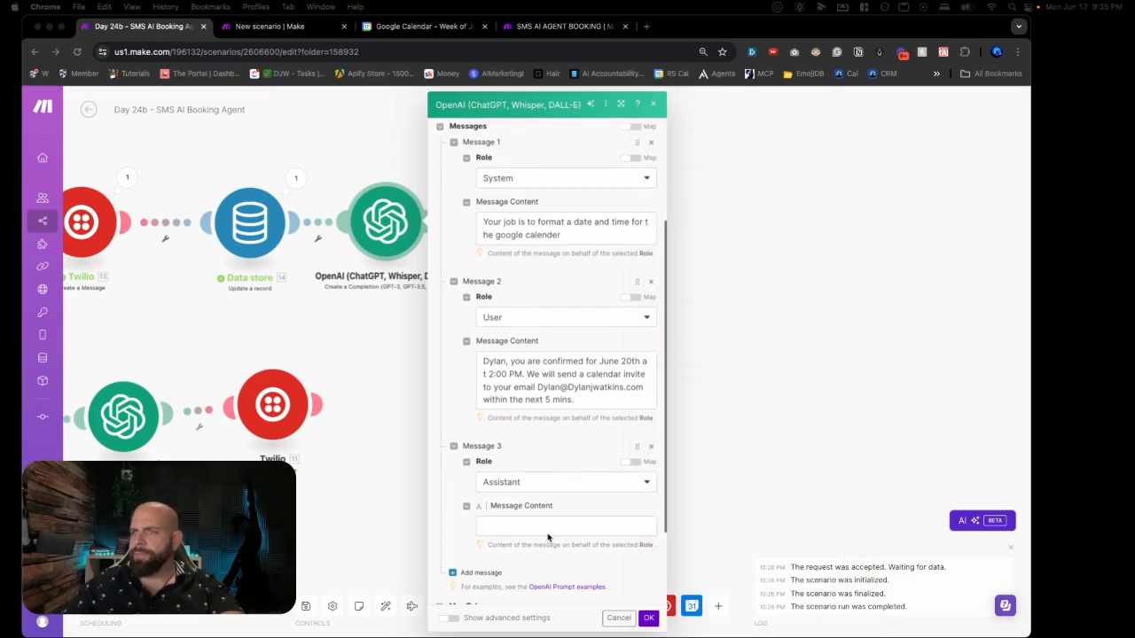
click(545, 529)
scroll(545, 530, down, 4)
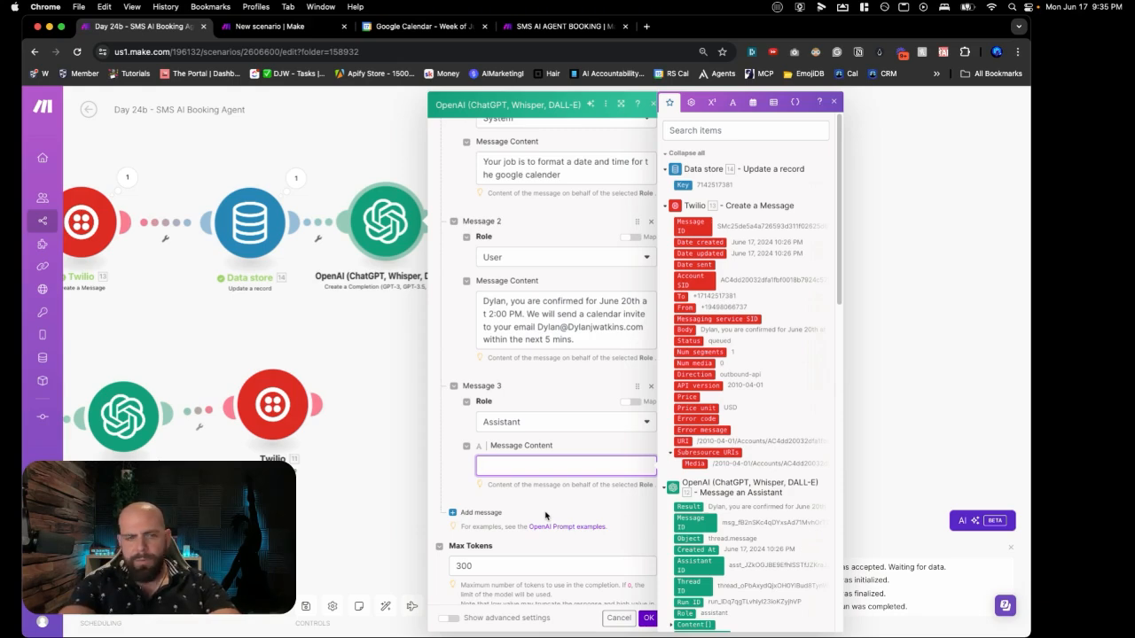
Step: Type the example timestamp 2024-06-20T14:00:00 into Message 3's content
text(4)
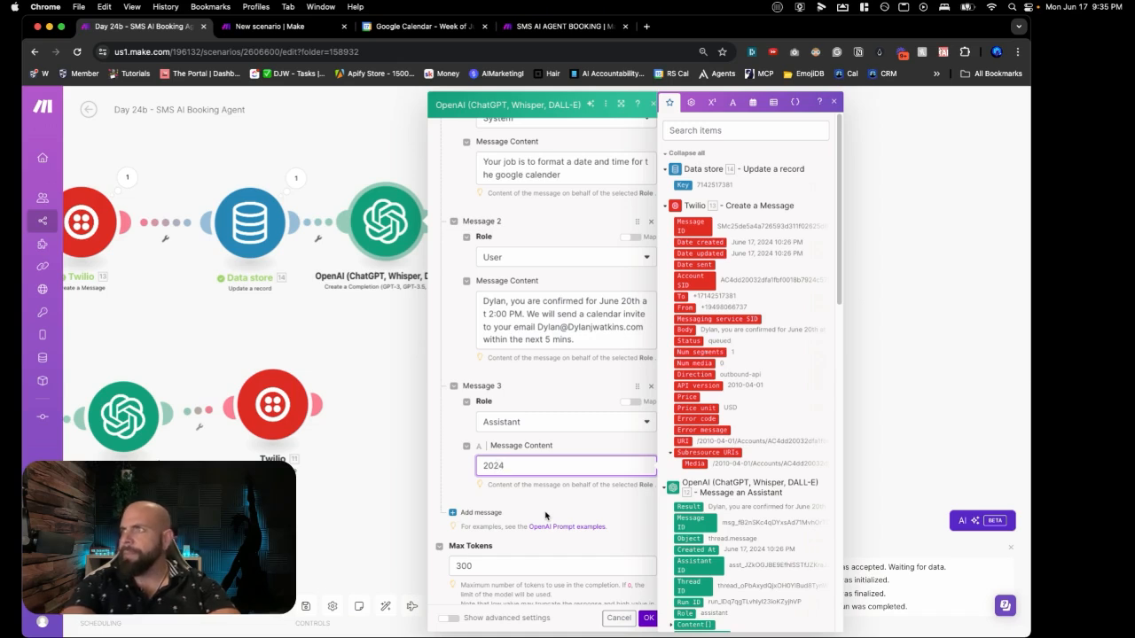
text(-)
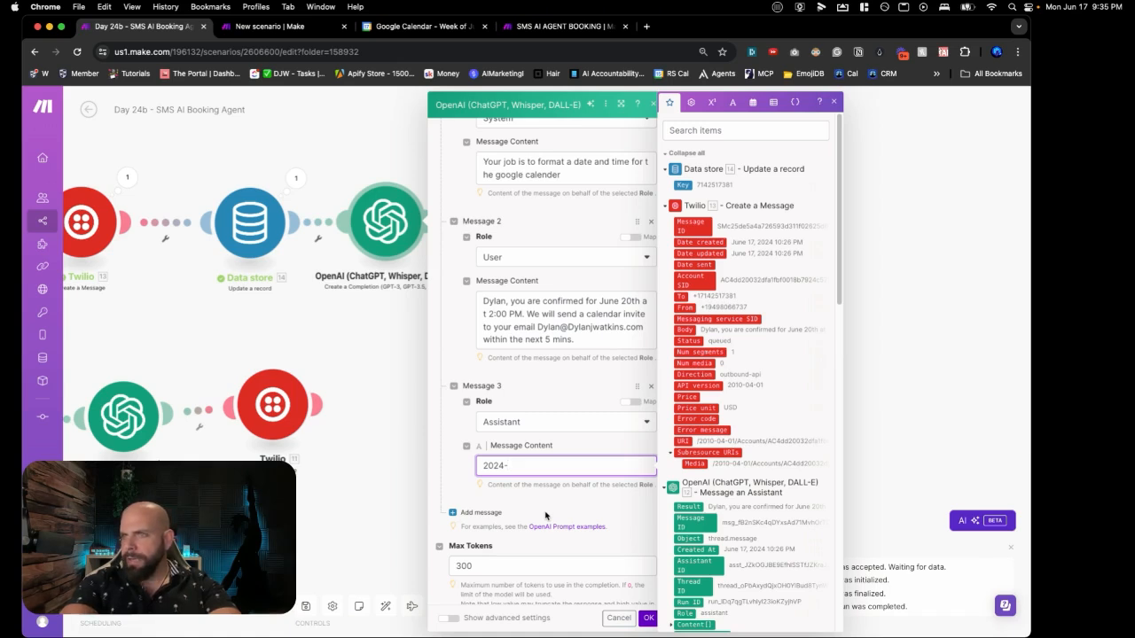
text(06-)
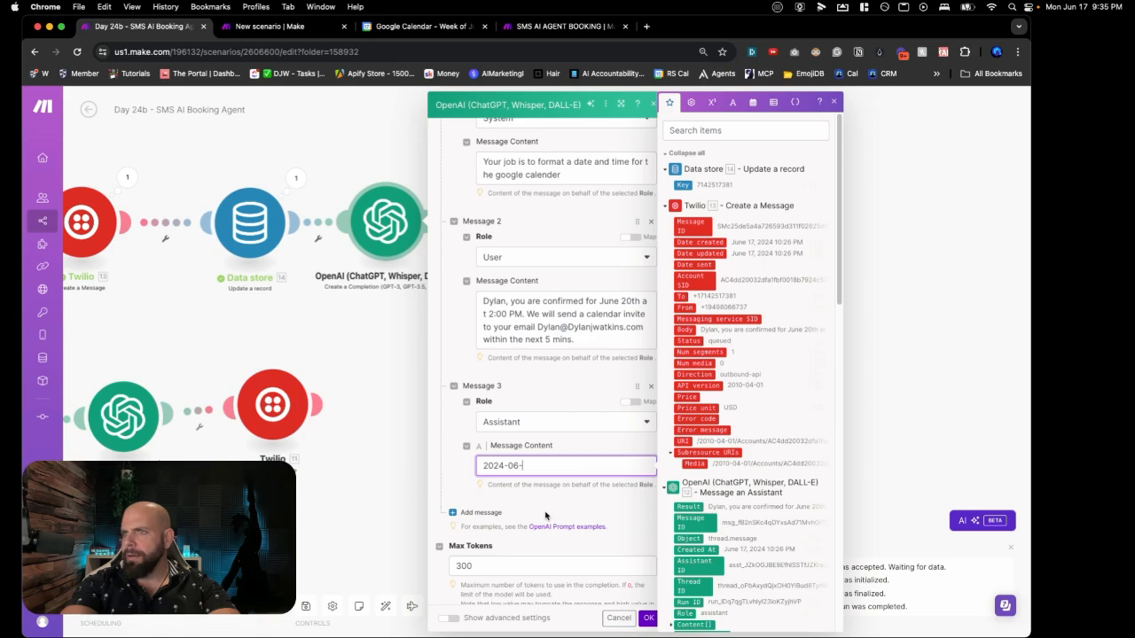
text(20)
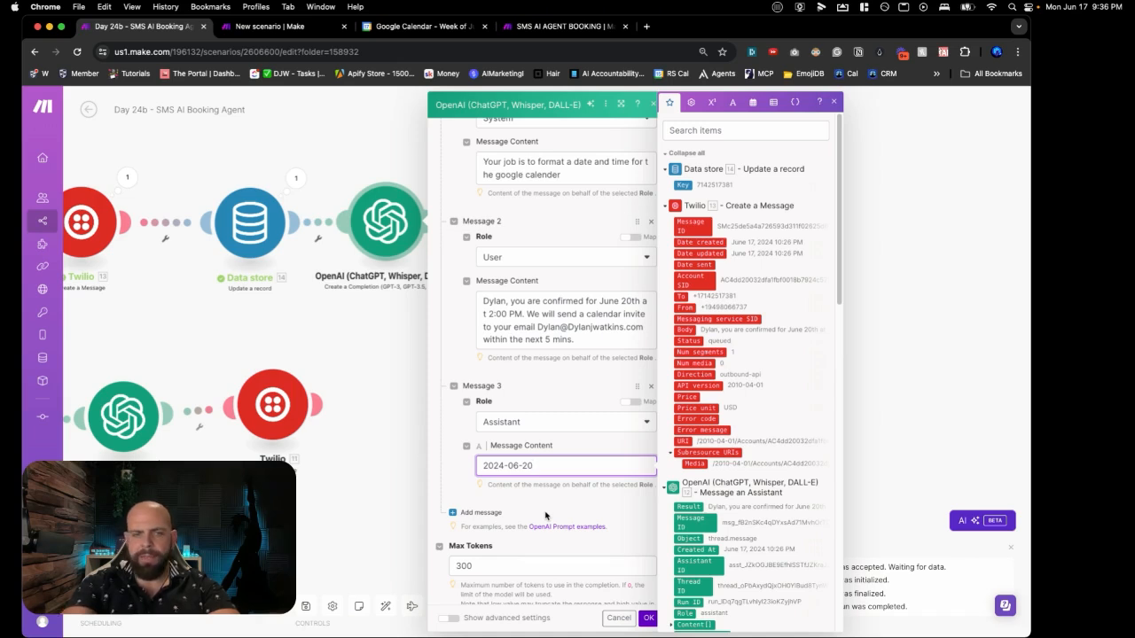
text(T)
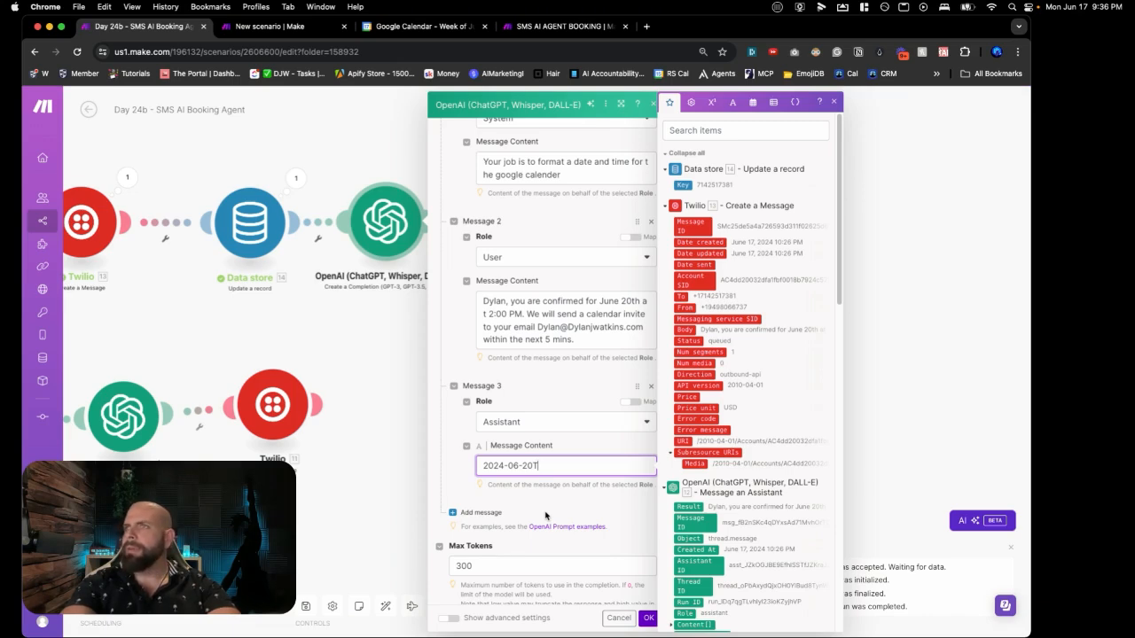
text(14)
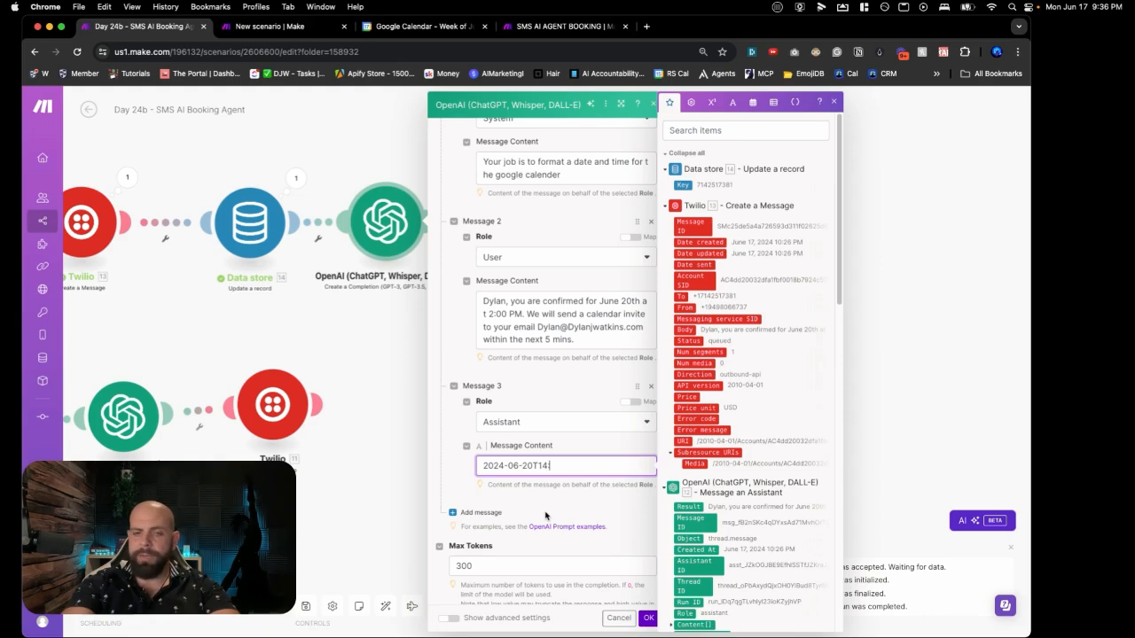
text(:00)
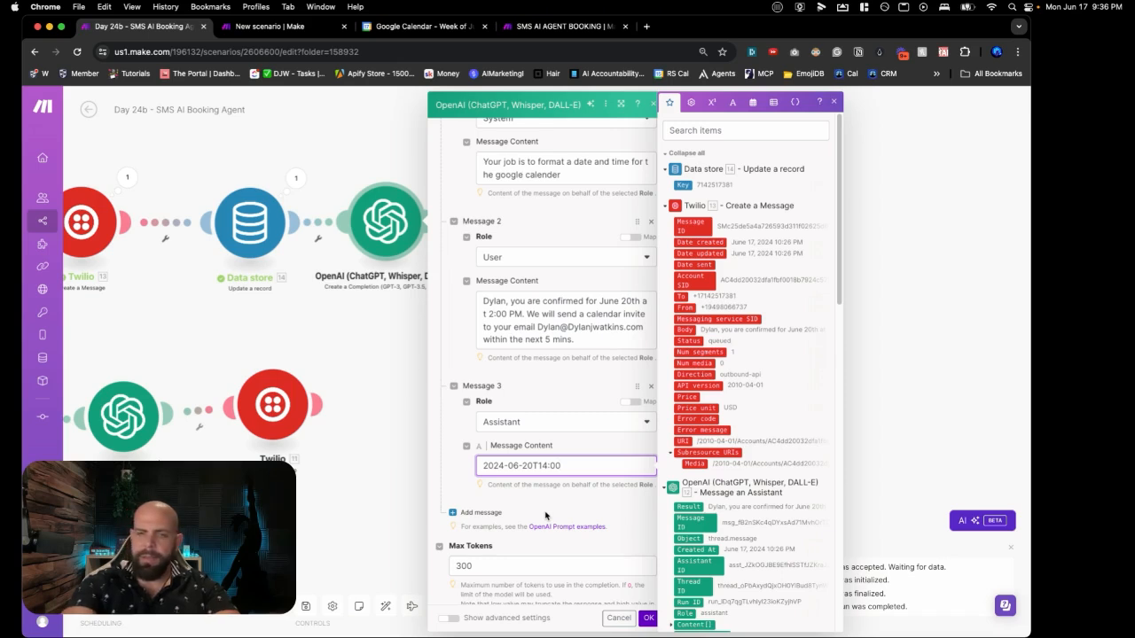
text(-7)
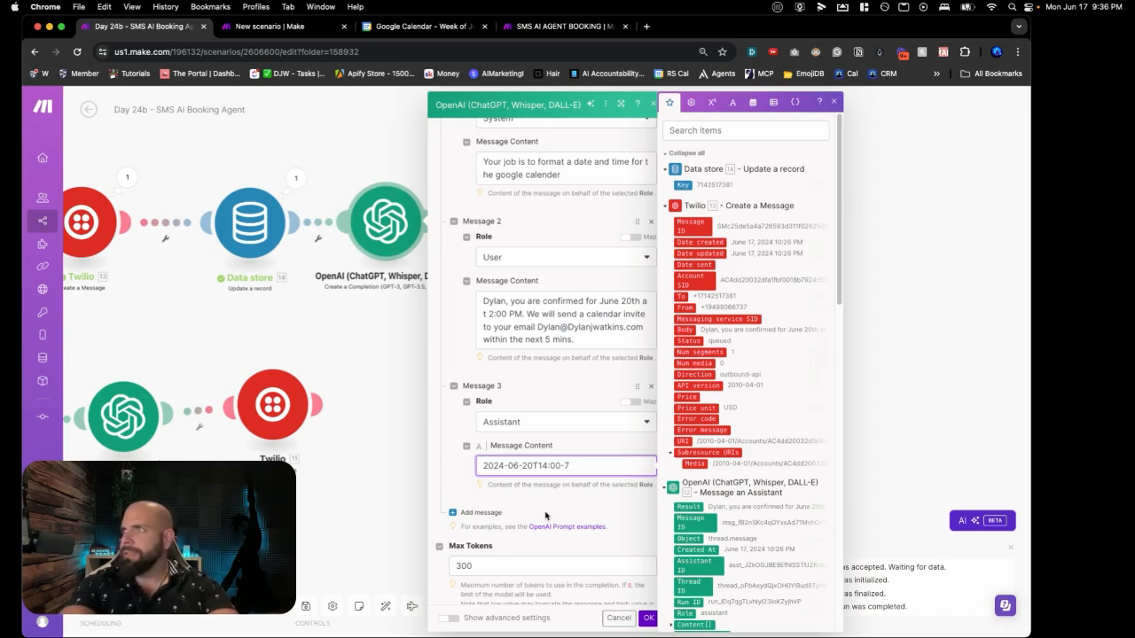
key(BackSpace)
key(BackSpace)
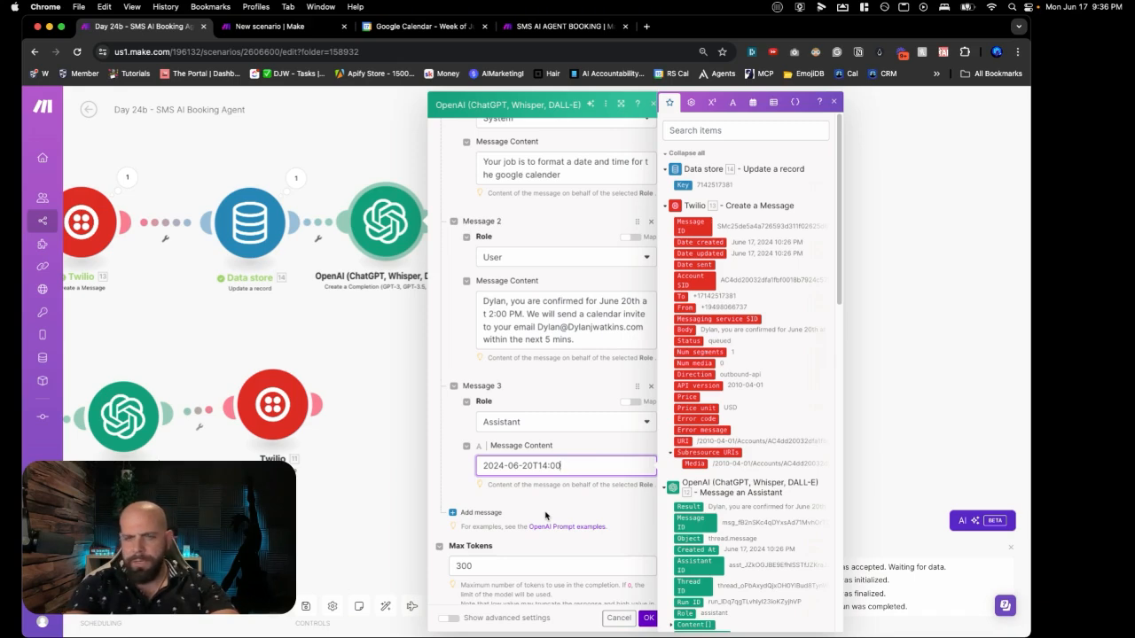
text(:00)
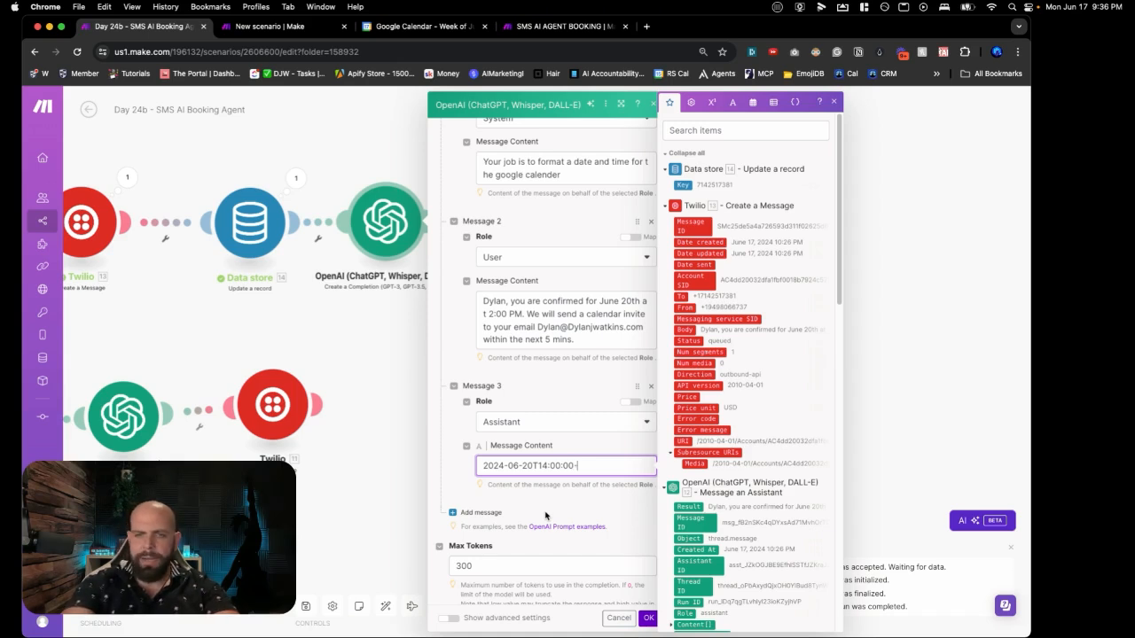
text(-7)
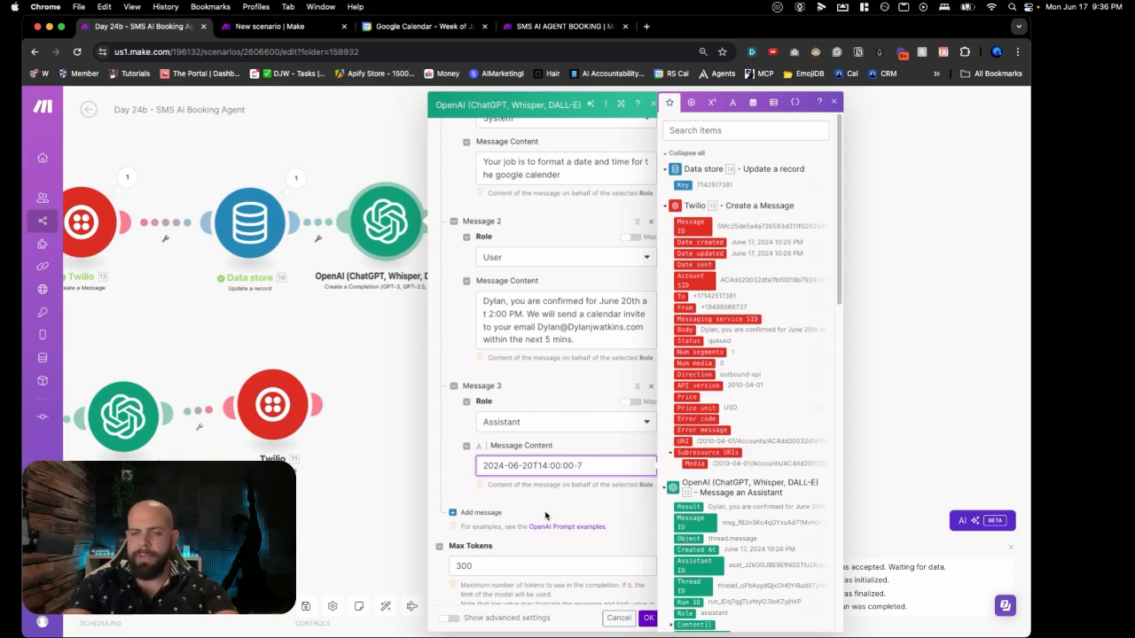
Step: Complete the timestamp as 2024-06-20T14:00:00-07:00 and select Message 2's confirmation text for copying
key(BackSpace)
text(07:00)
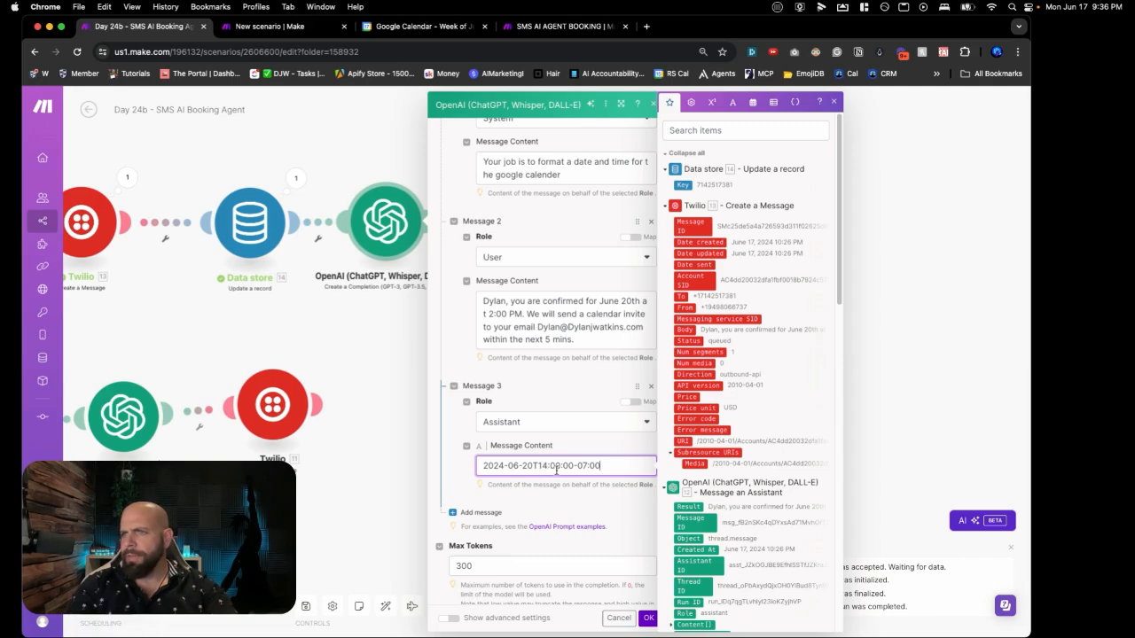
drag(577, 465, 606, 468)
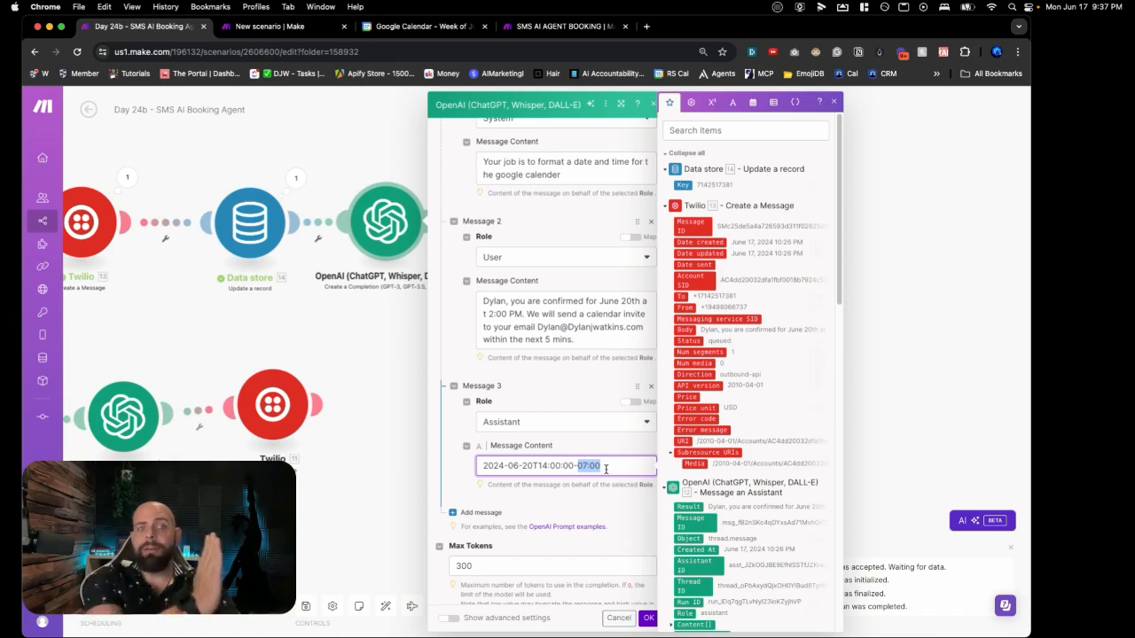
click(535, 467)
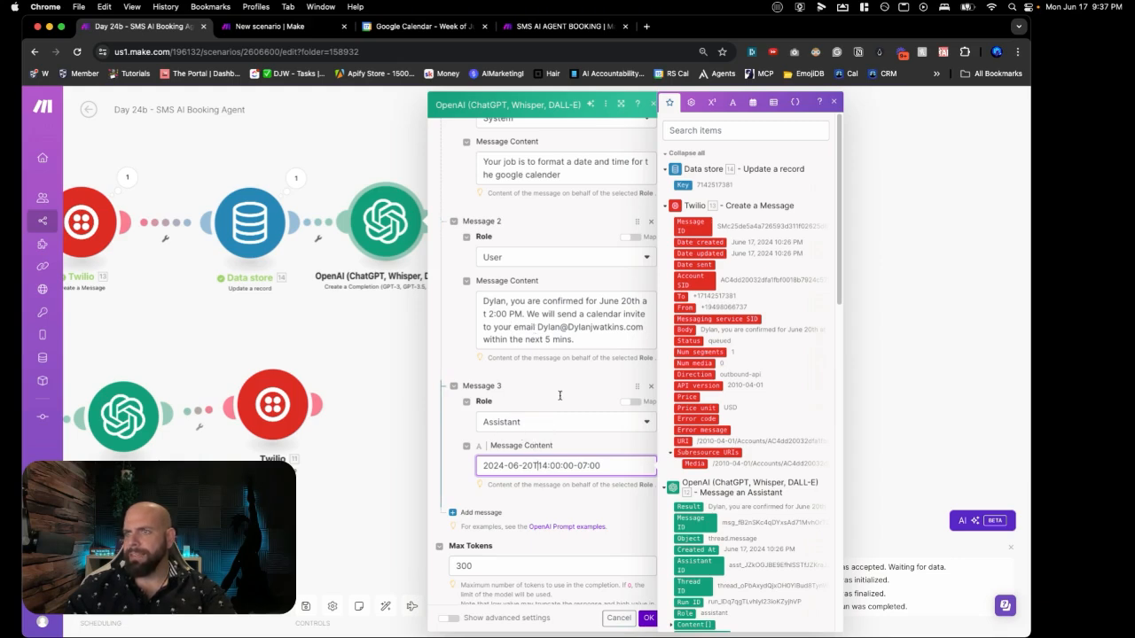
click(569, 337)
drag(571, 339, 471, 297)
key(super+c)
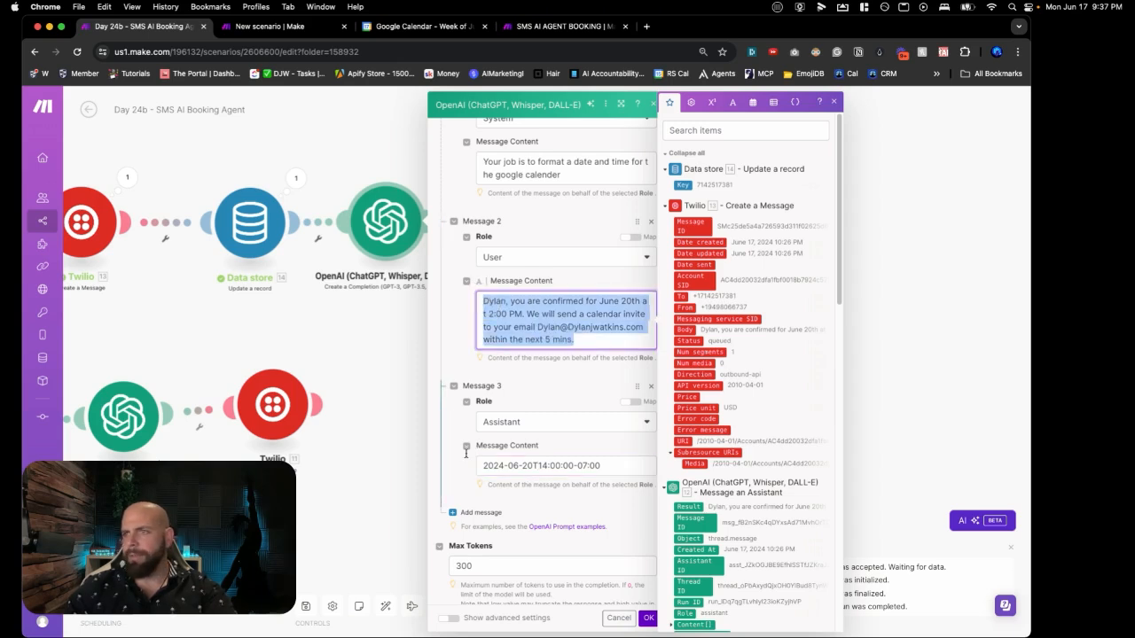
Step: Add a fourth, User-role message and paste the copied confirmation text into it
click(477, 513)
scroll(499, 446, down, 3)
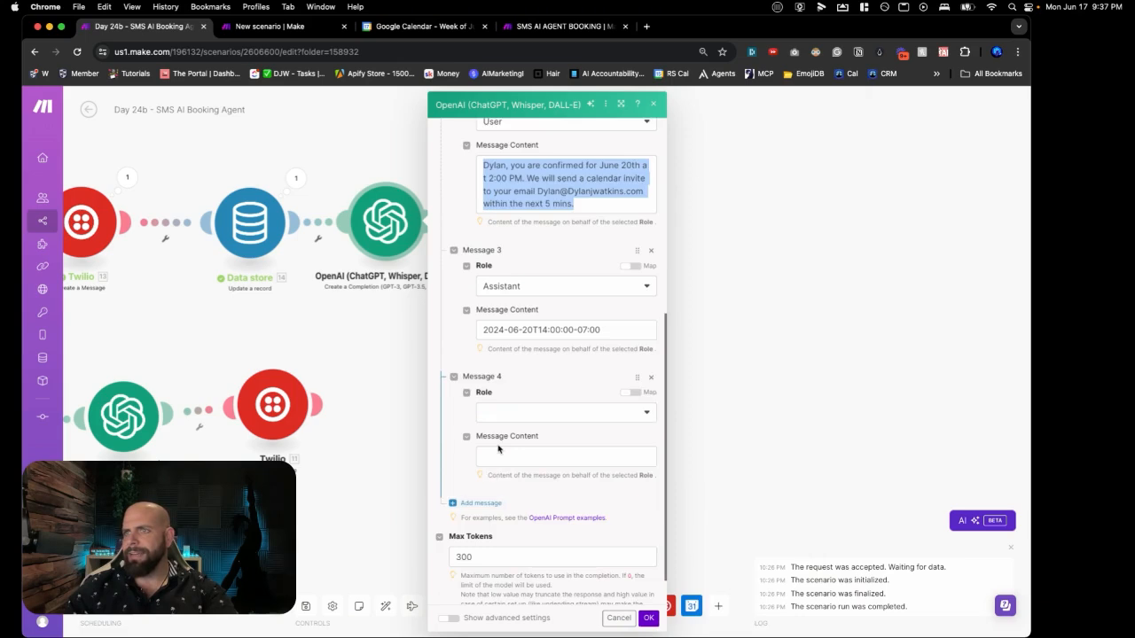
click(498, 446)
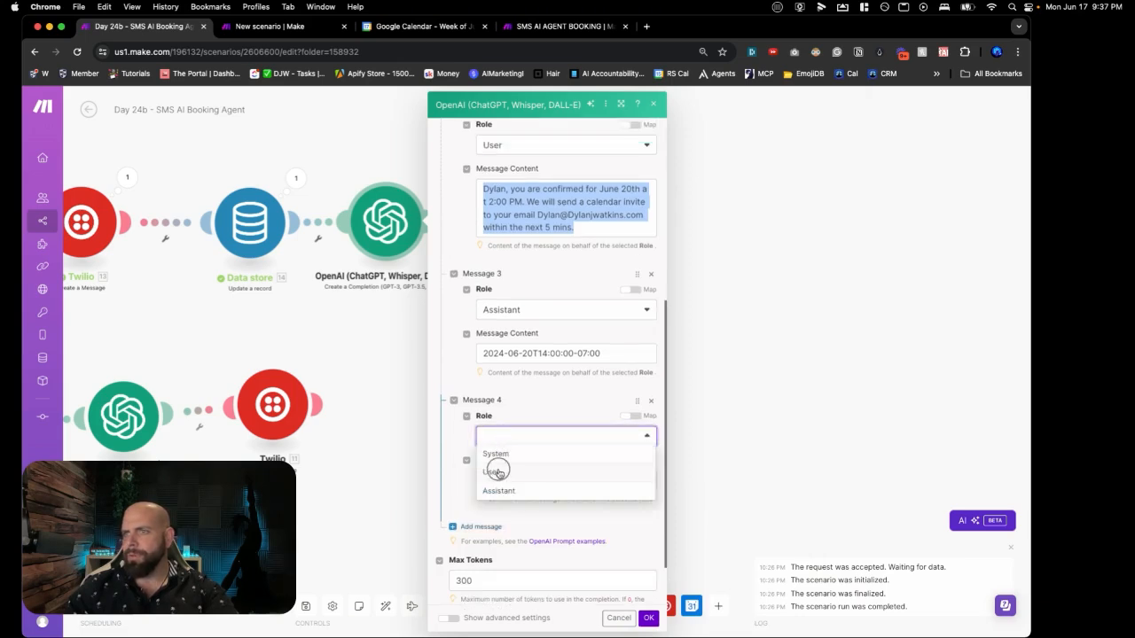
click(499, 468)
click(498, 477)
key(super+v)
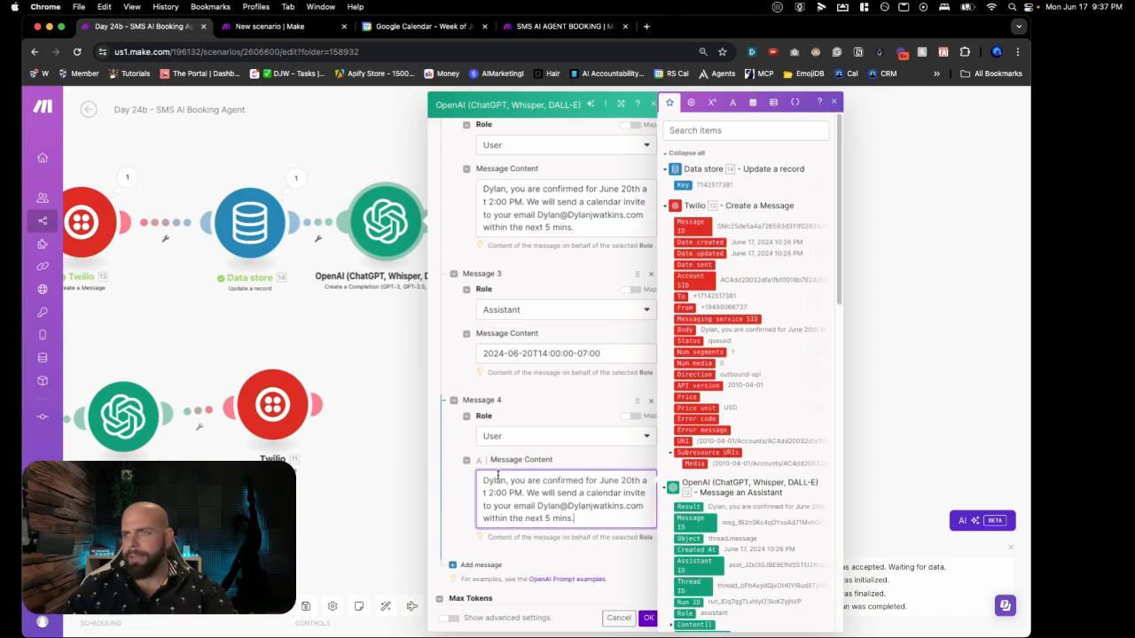
Step: Change the pasted text's customer name to a new name and the date to July 10th
double_click(495, 467)
text(Sara)
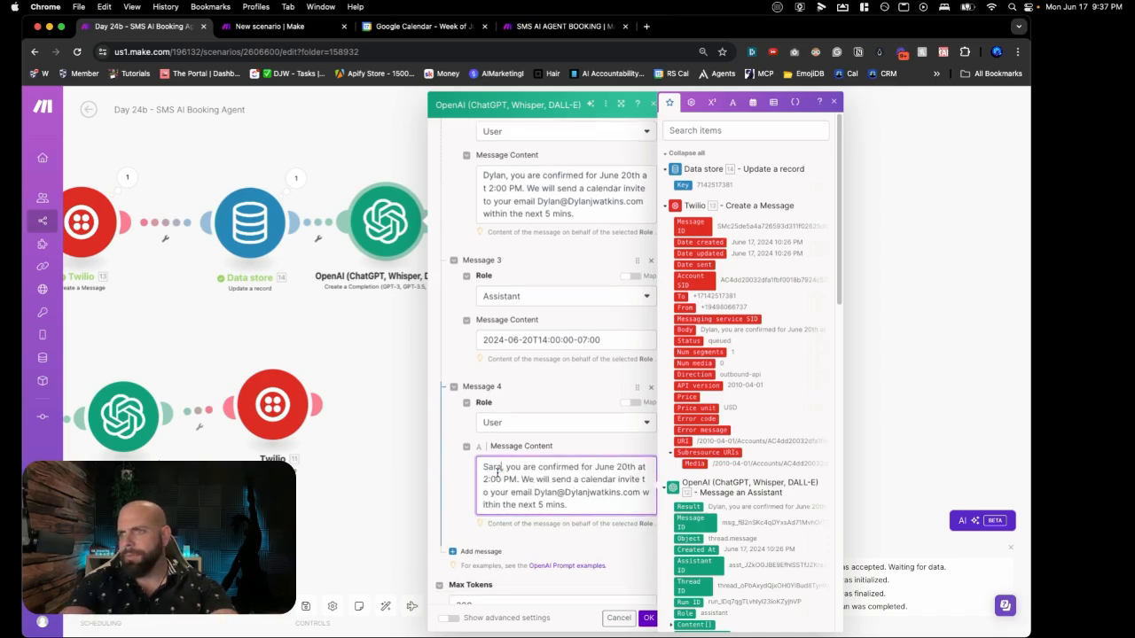
double_click(604, 468)
text(July)
click(618, 467)
key(BackSpace)
text(1)
Step: Change the booking time to 8:00 AM and replace the email with the new customer's
click(490, 480)
key(BackSpace)
text(8)
click(509, 479)
key(BackSpace)
text(A)
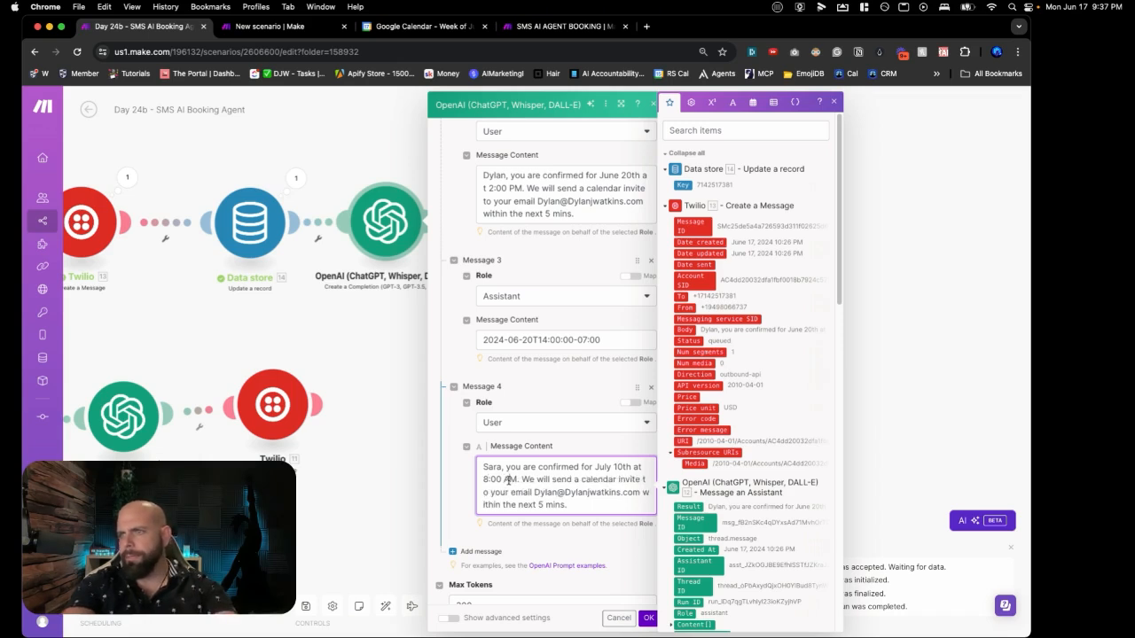
double_click(546, 492)
text(Sara)
double_click(564, 492)
text(Sara)
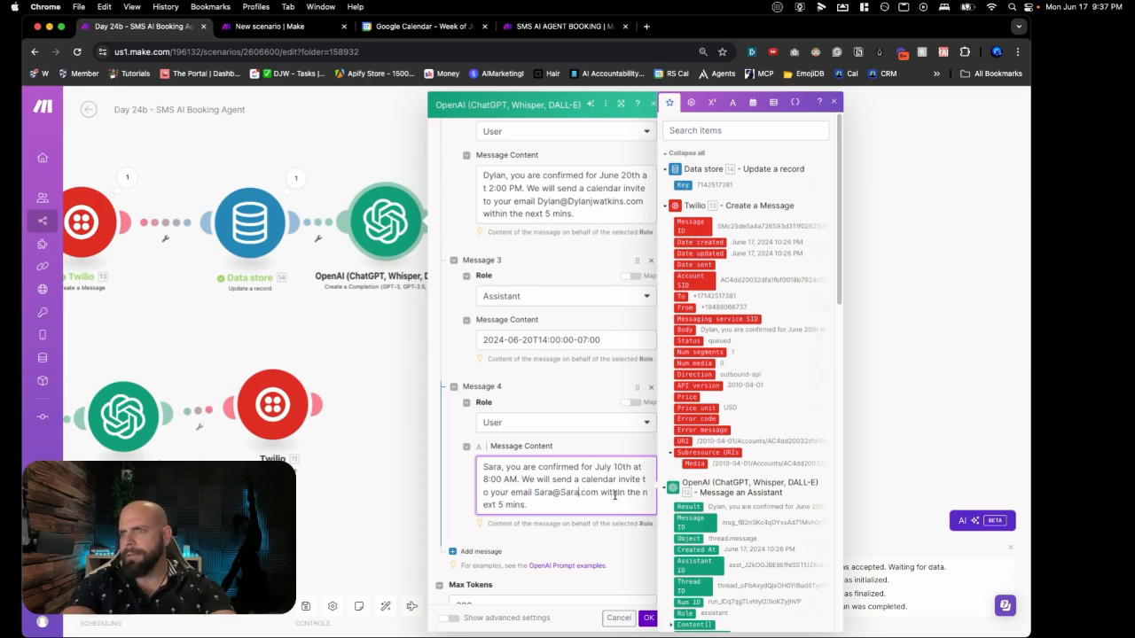
Step: Copy the Assistant example timestamp and add a fifth prompt message
triple_click(522, 346)
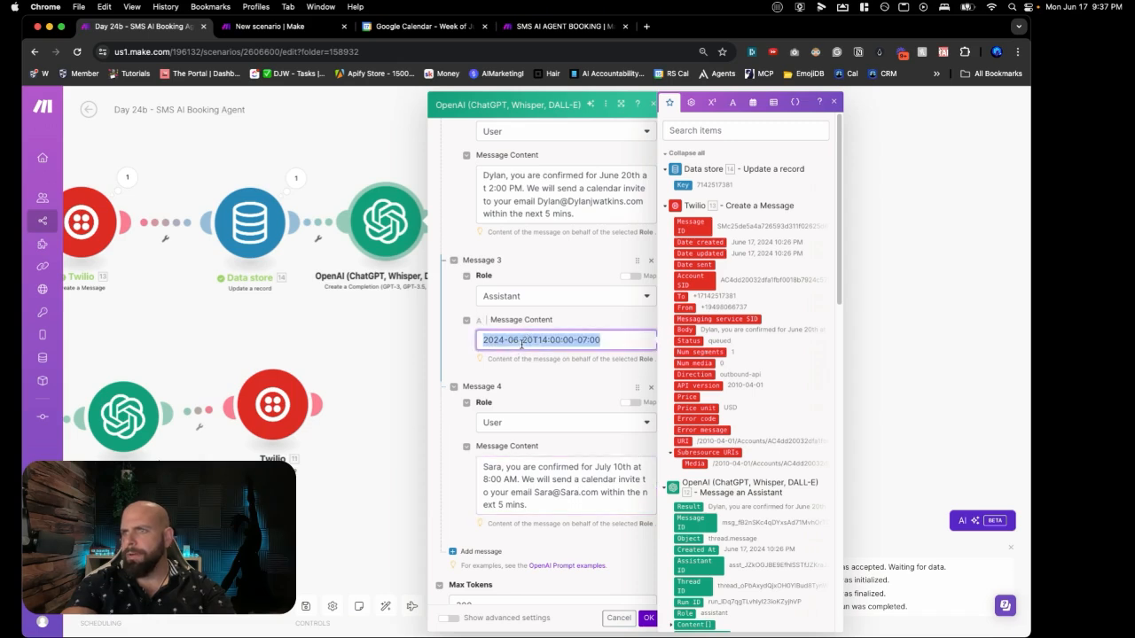
scroll(510, 435, down, 2)
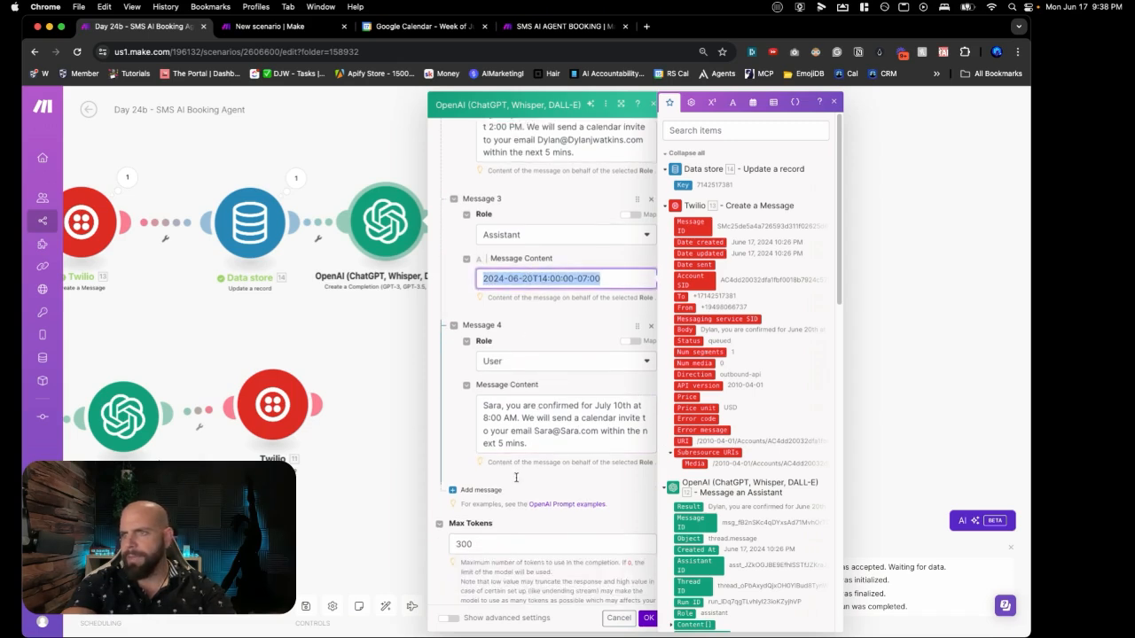
click(479, 490)
click(497, 524)
Step: Make Message 5 an Assistant example and edit its pasted timestamp to month 07, hour 08
click(498, 559)
click(498, 568)
key(ctrl+v)
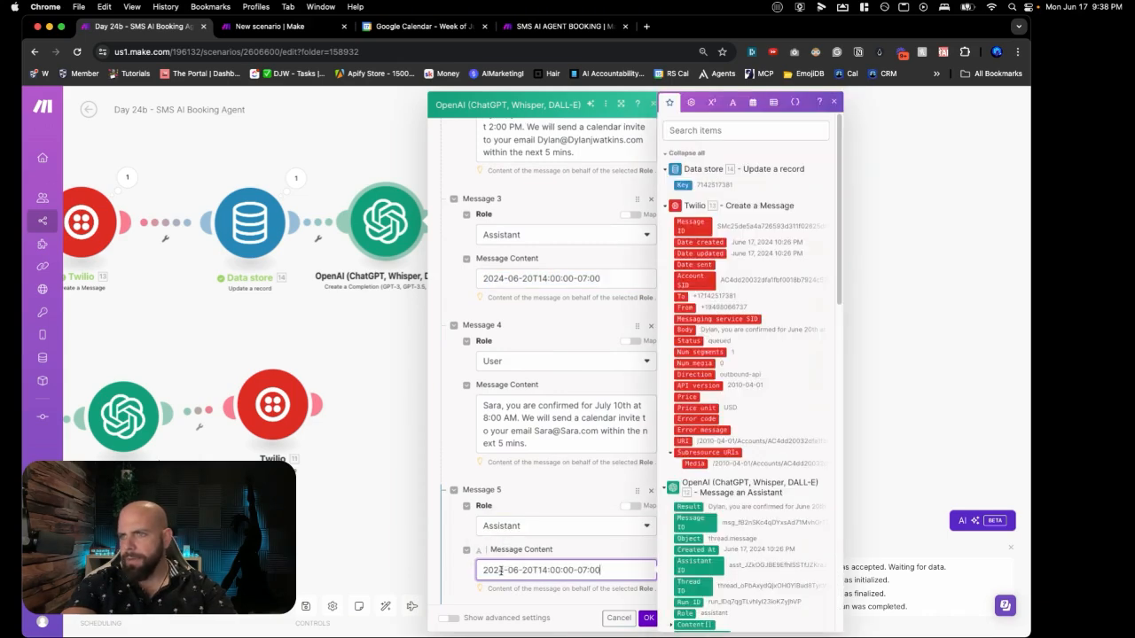
click(516, 571)
key(BackSpace)
text(7)
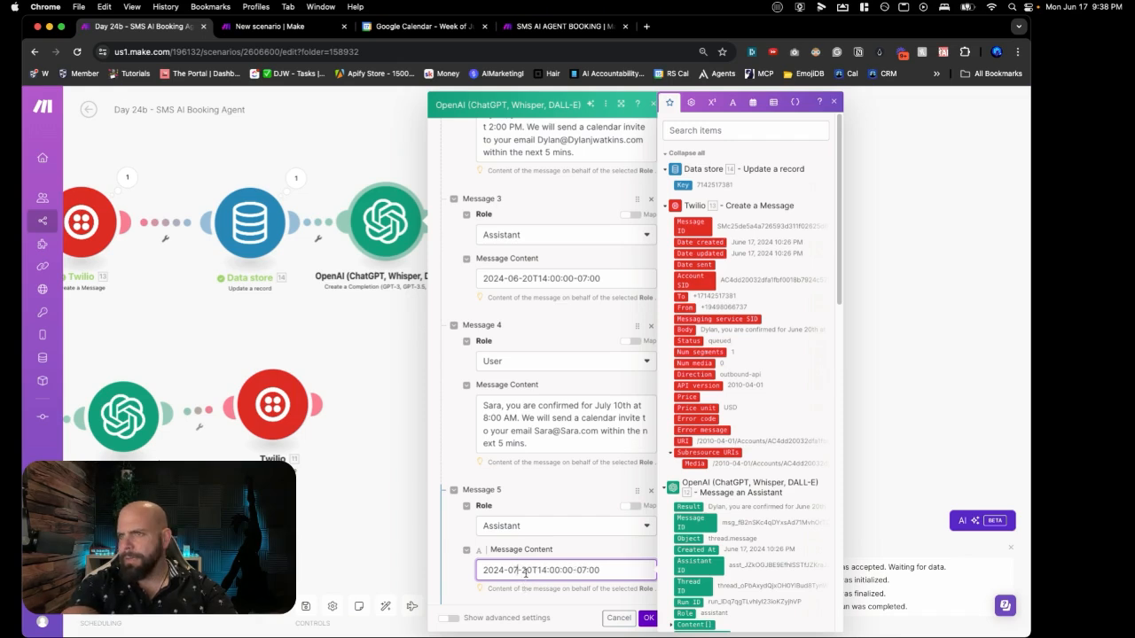
key(BackSpace)
text(1)
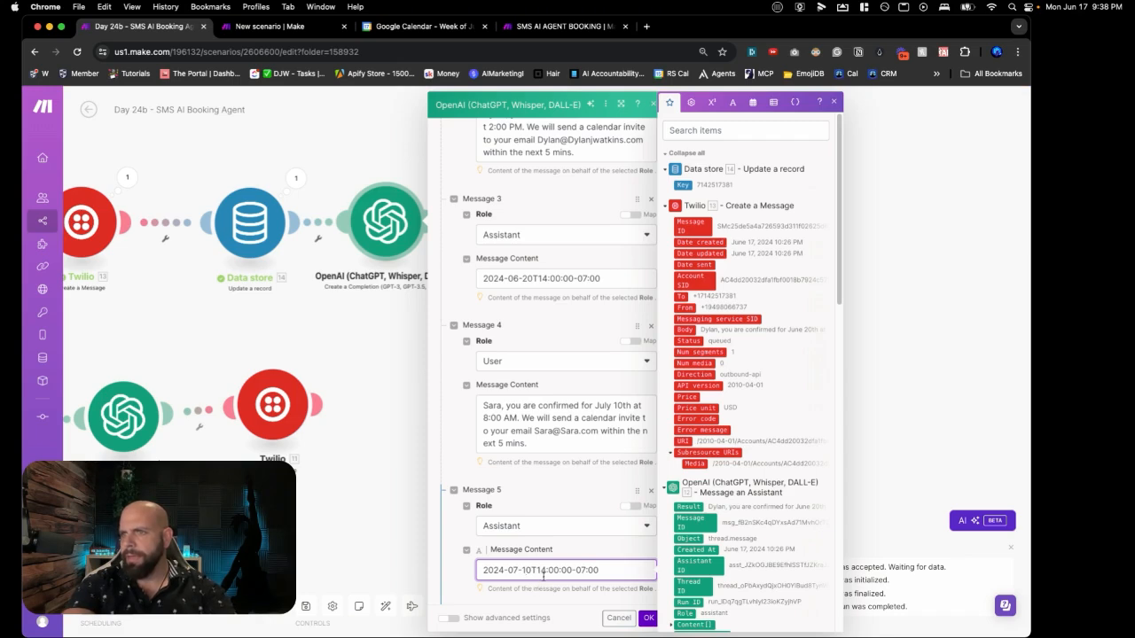
key(BackSpace)
key(BackSpace)
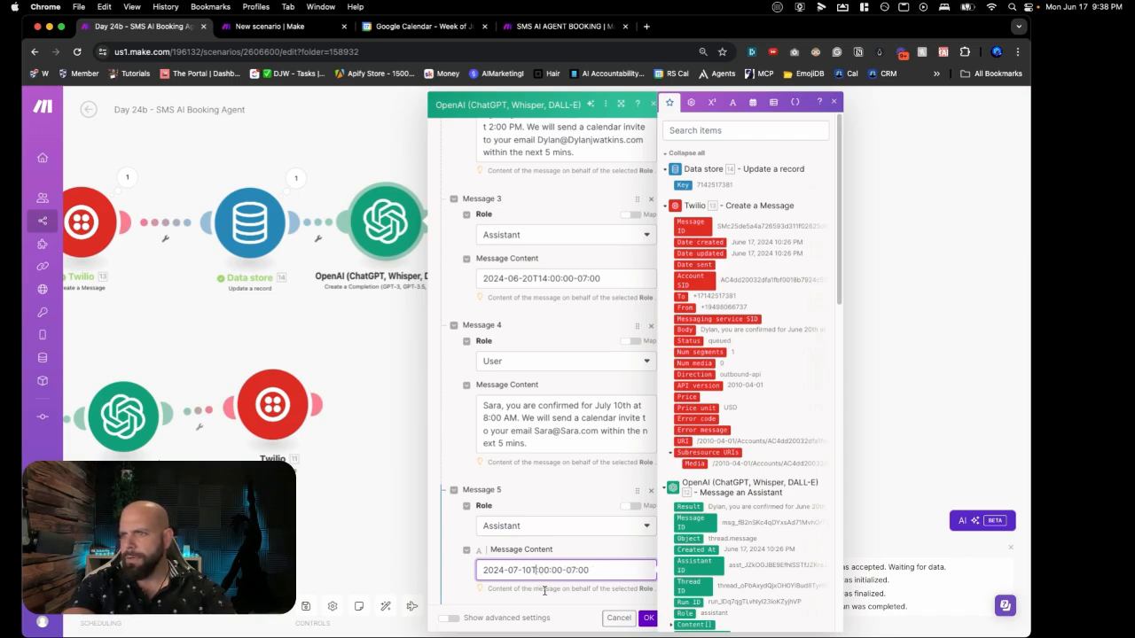
text(08:0)
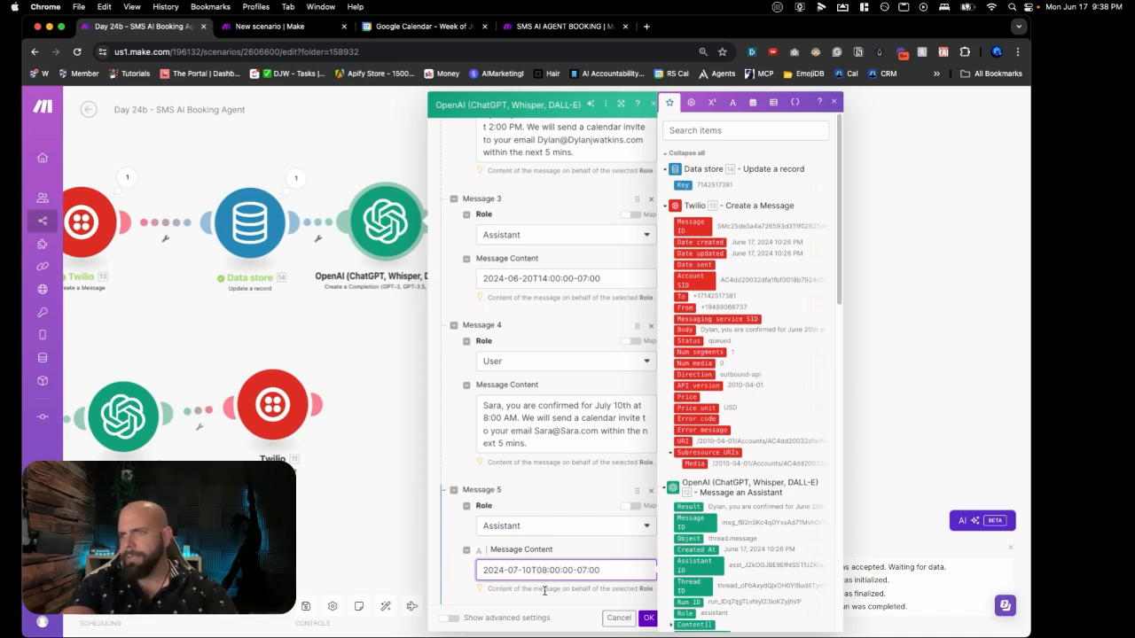
Step: Rewrite the Message 2 sample confirmation for Tim on May 2nd, with a Time email address
scroll(544, 576, down, 3)
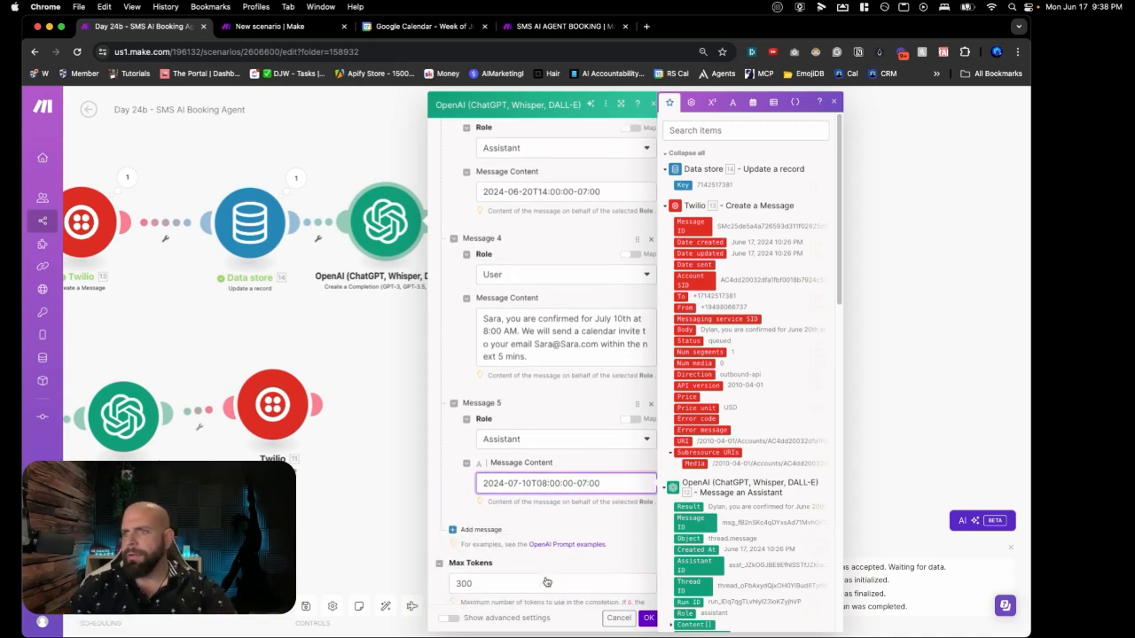
scroll(527, 448, up, 10)
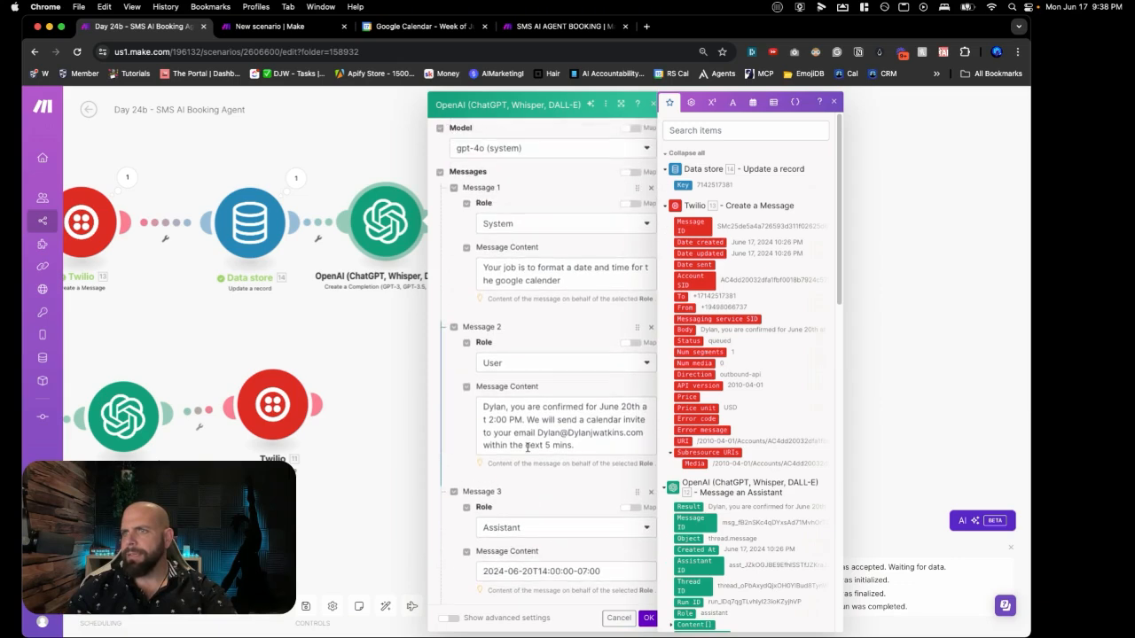
scroll(528, 448, down, 2)
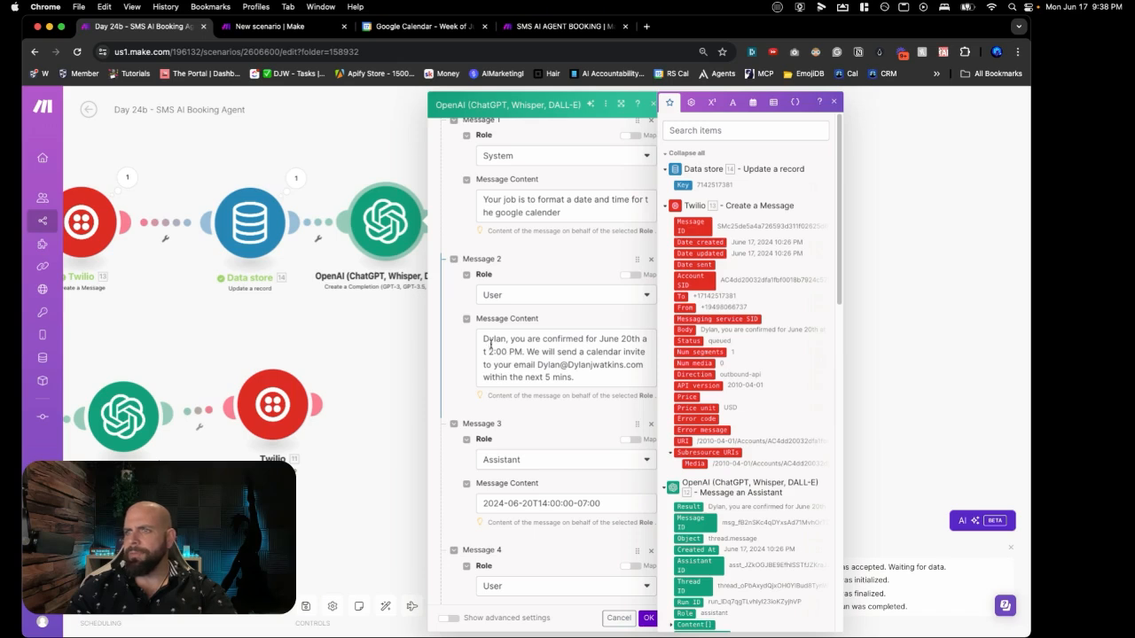
double_click(496, 340)
text(Time)
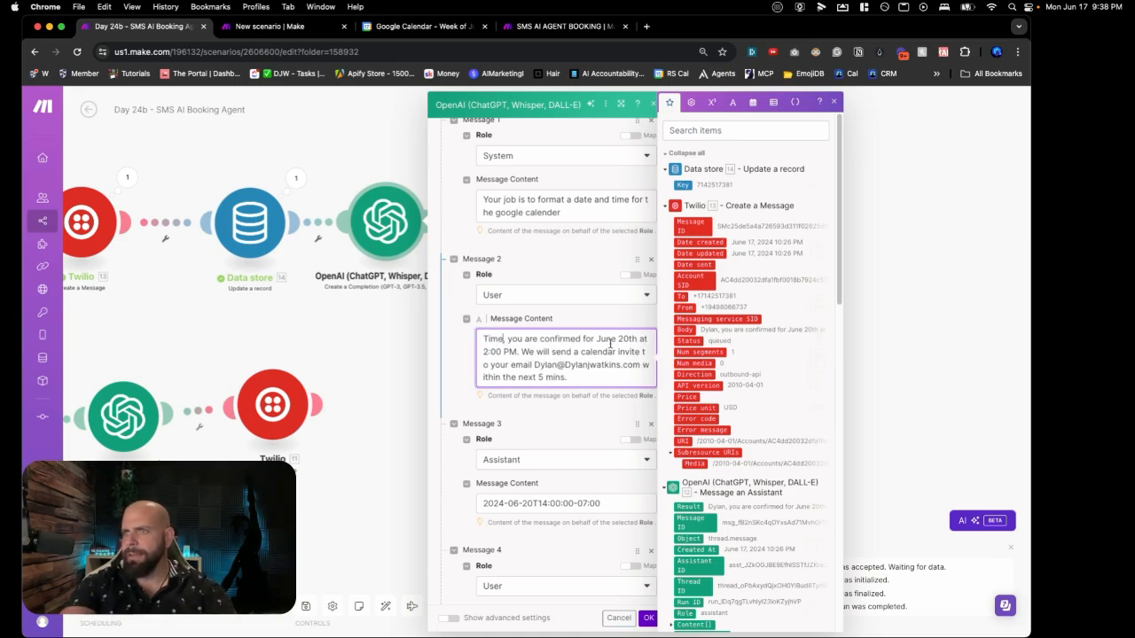
double_click(610, 340)
text(May)
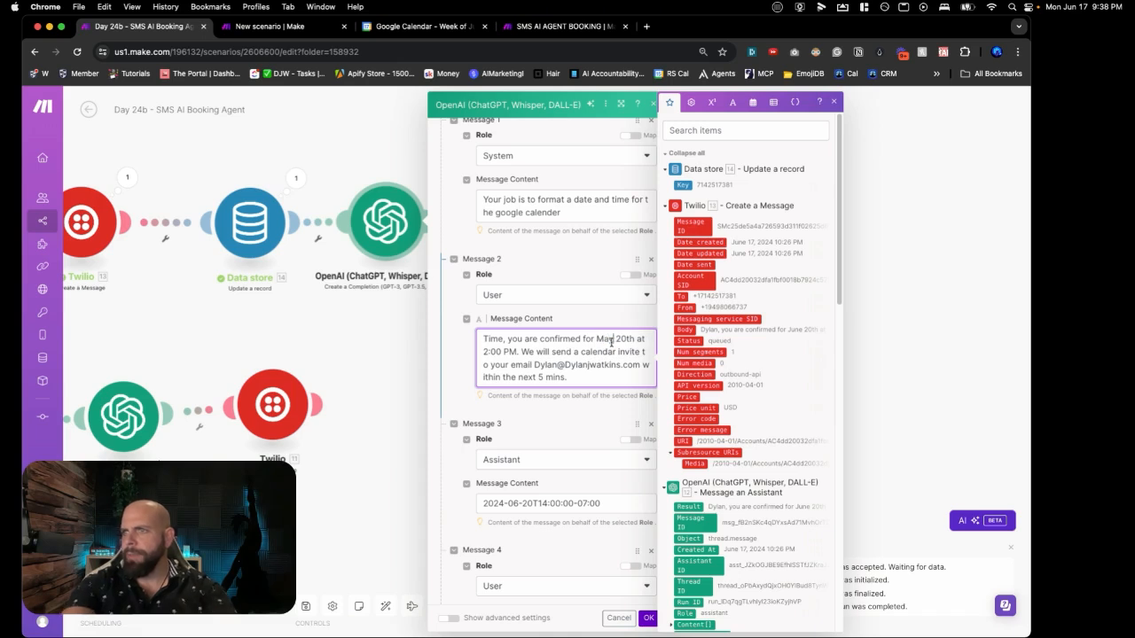
click(618, 339)
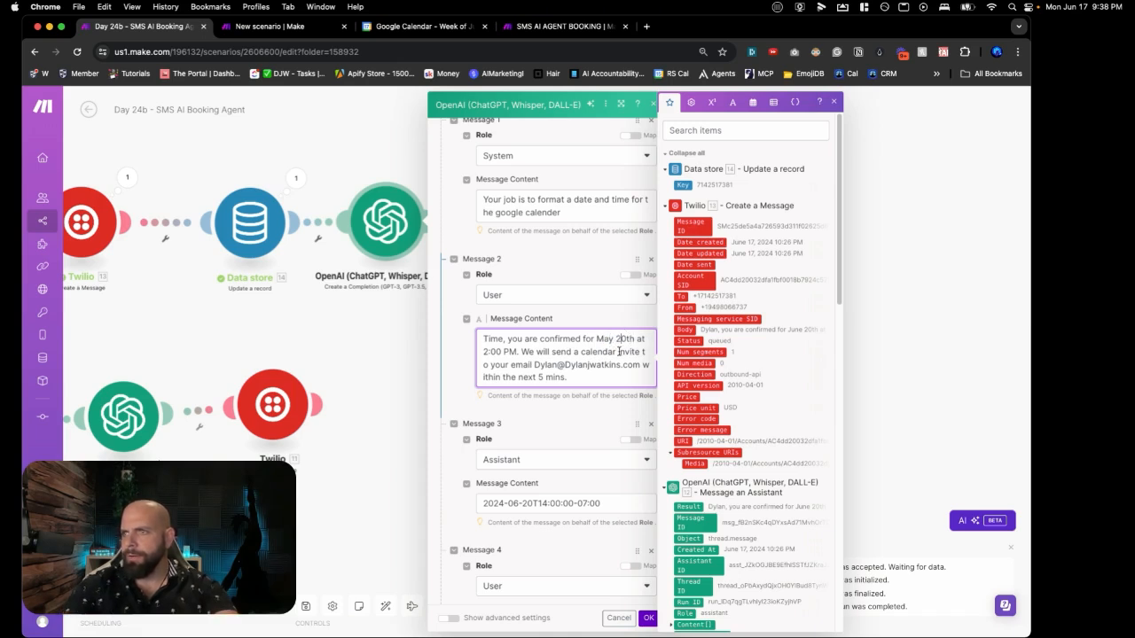
key(Delete)
key(Delete)
key(Delete)
text(nd)
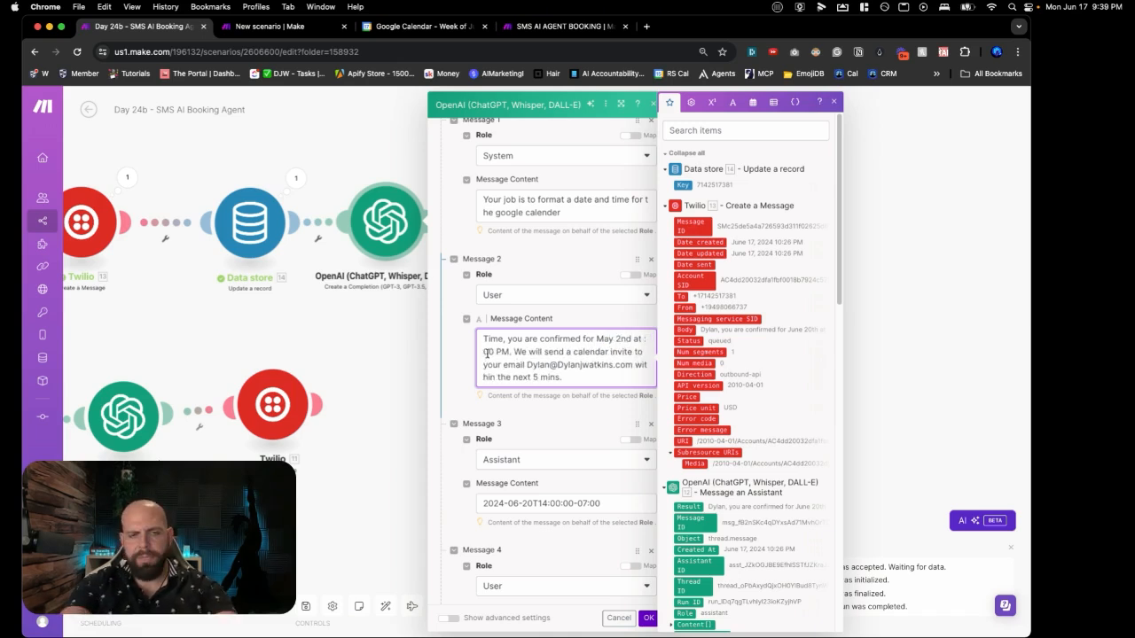
double_click(539, 362)
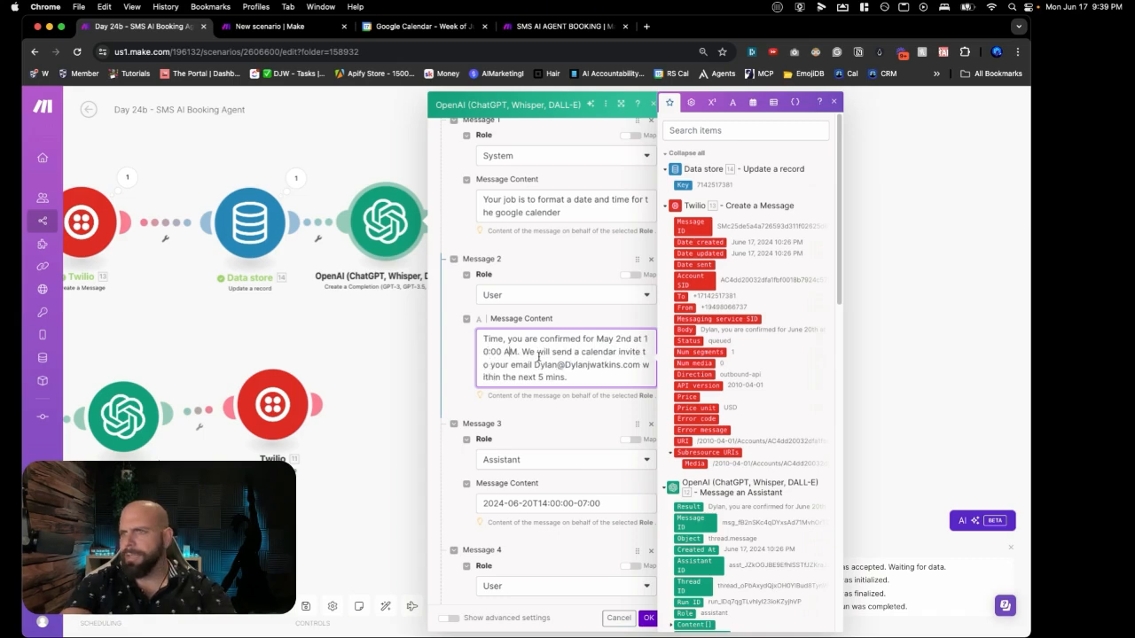
text(Time)
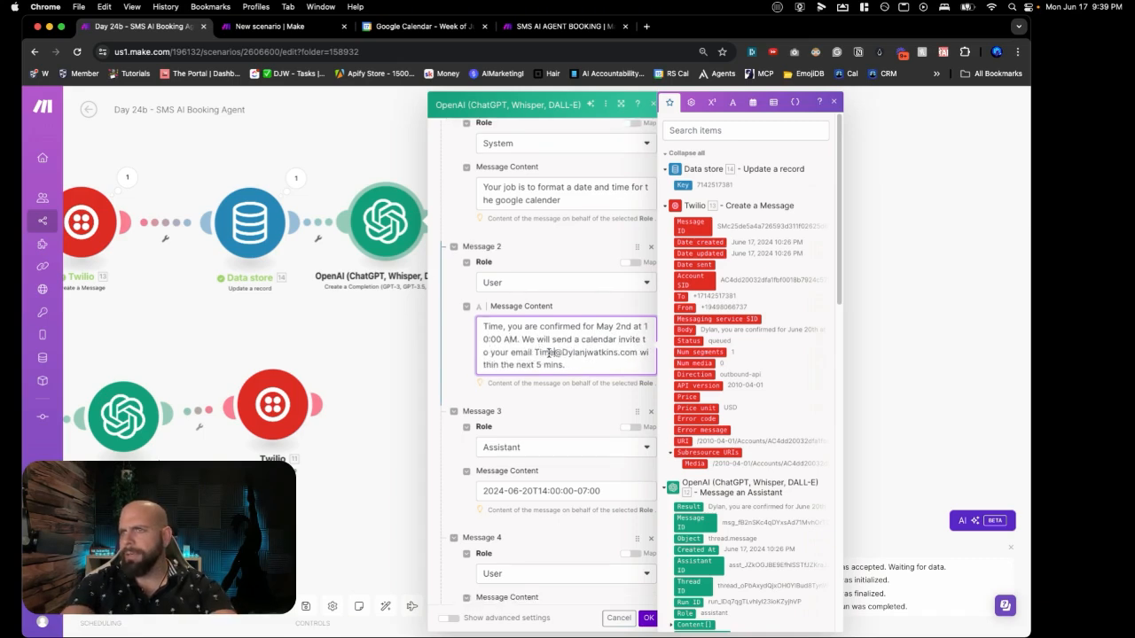
double_click(564, 352)
text(Time)
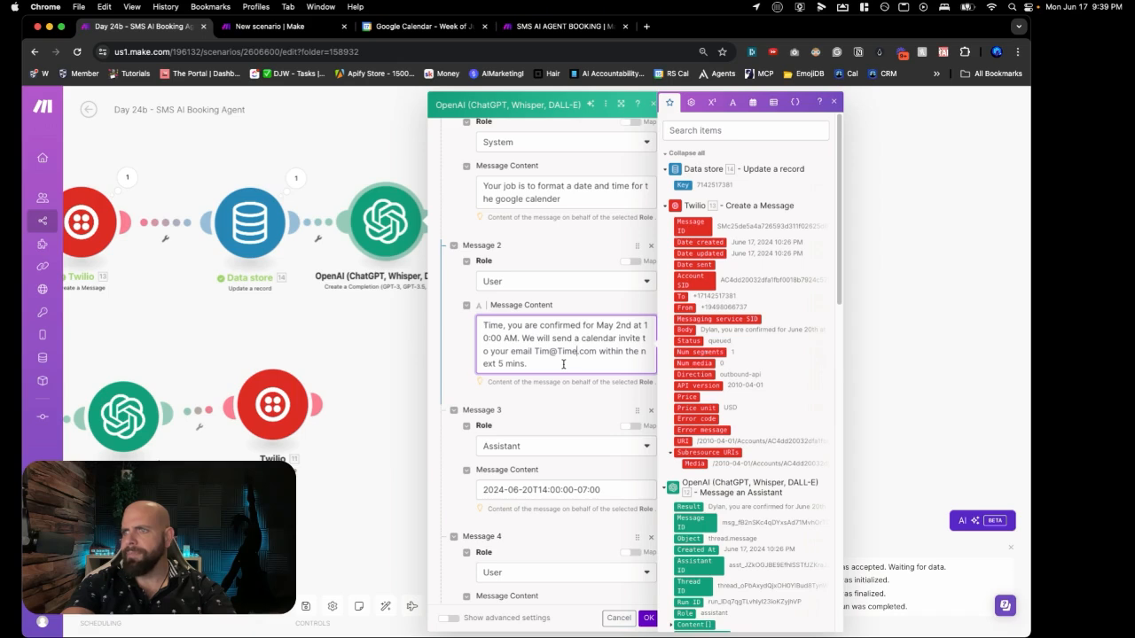
Step: Change the Message 3 answer timestamp to 2024-05-02T10:00:00-07:00
scroll(563, 364, down, 1)
scroll(563, 365, down, 1)
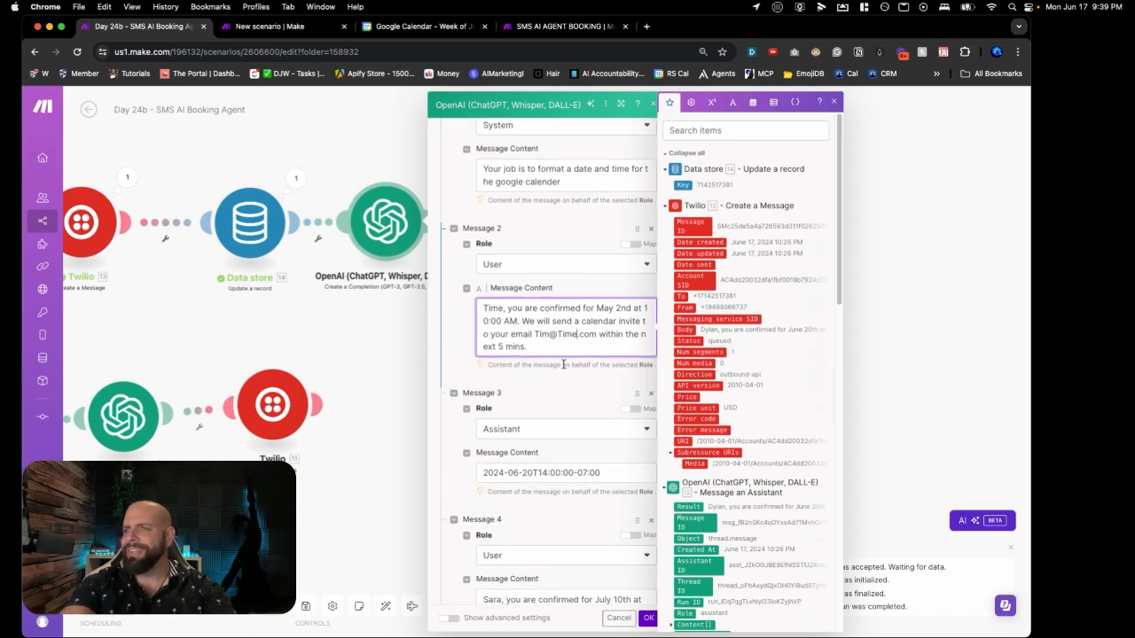
click(518, 475)
key(BackSpace)
text(5)
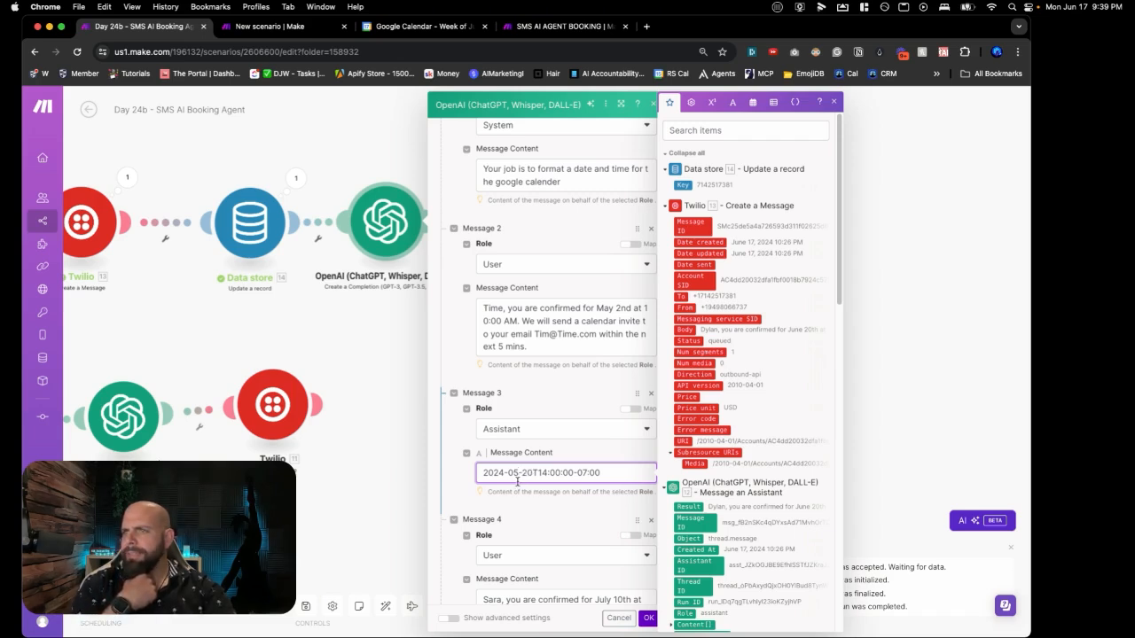
drag(520, 477, 509, 473)
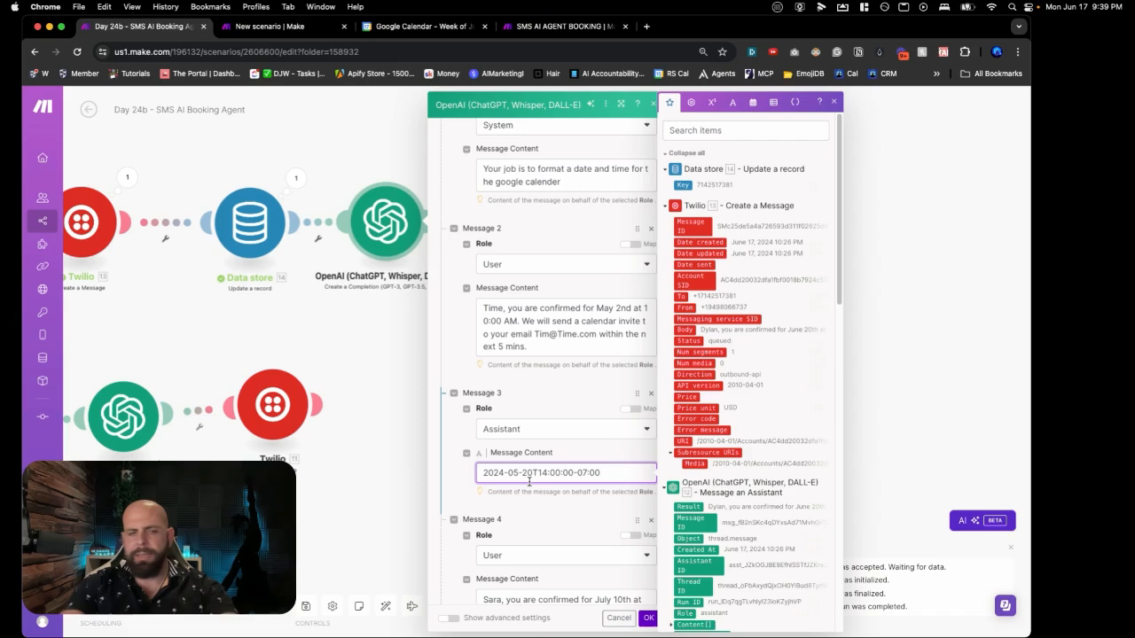
key(BackSpace)
key(BackSpace)
text(02)
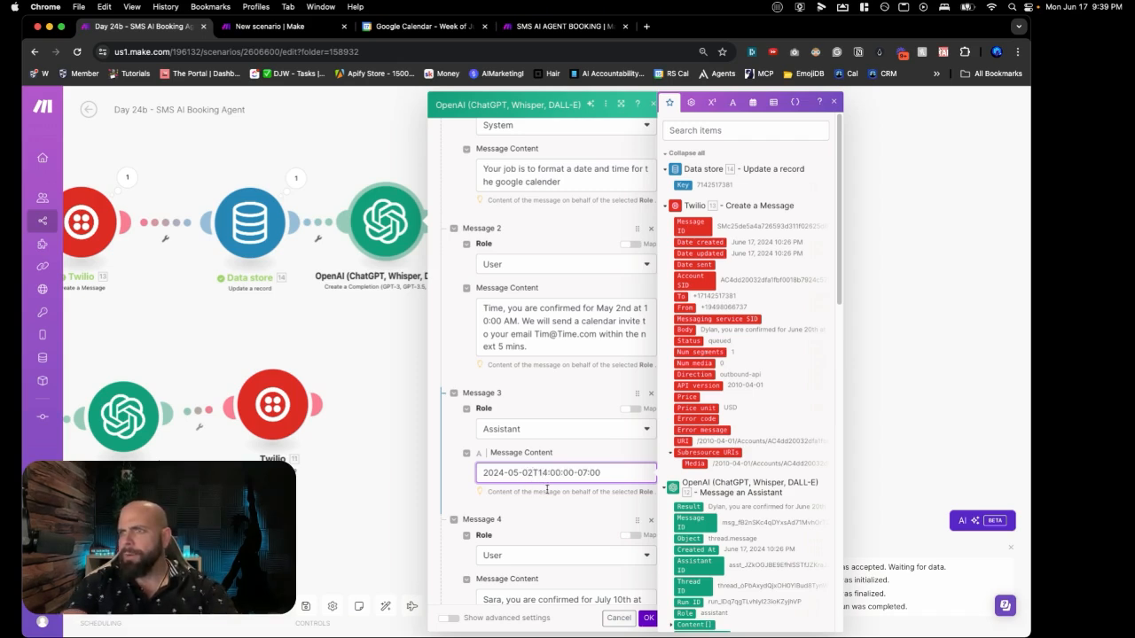
key(BackSpace)
text(10)
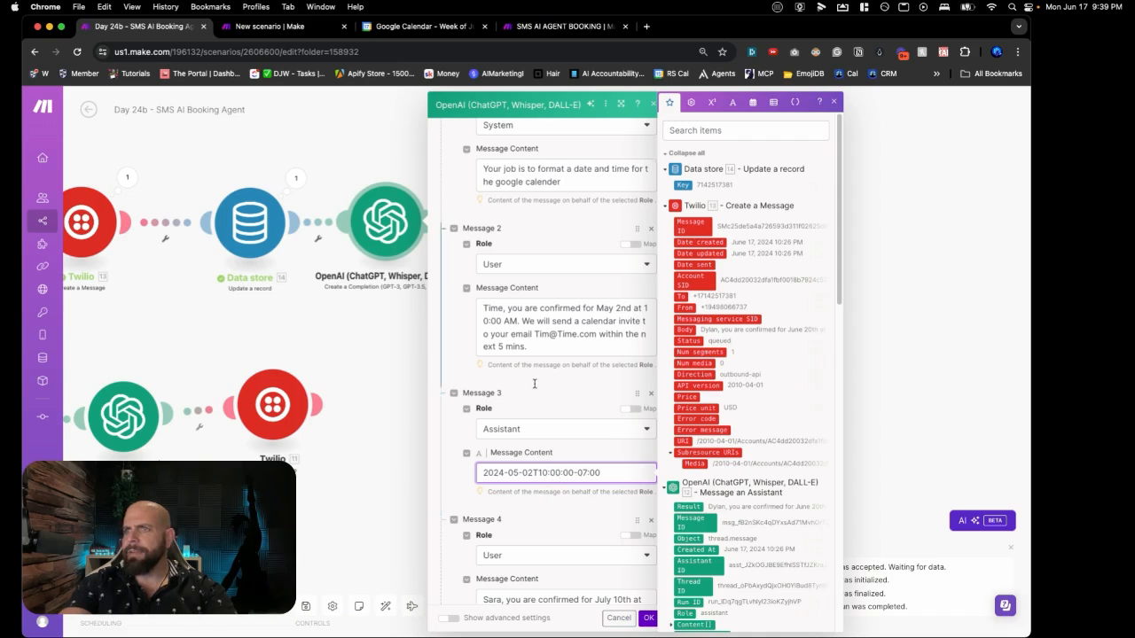
scroll(541, 444, up, 5)
scroll(533, 383, down, 5)
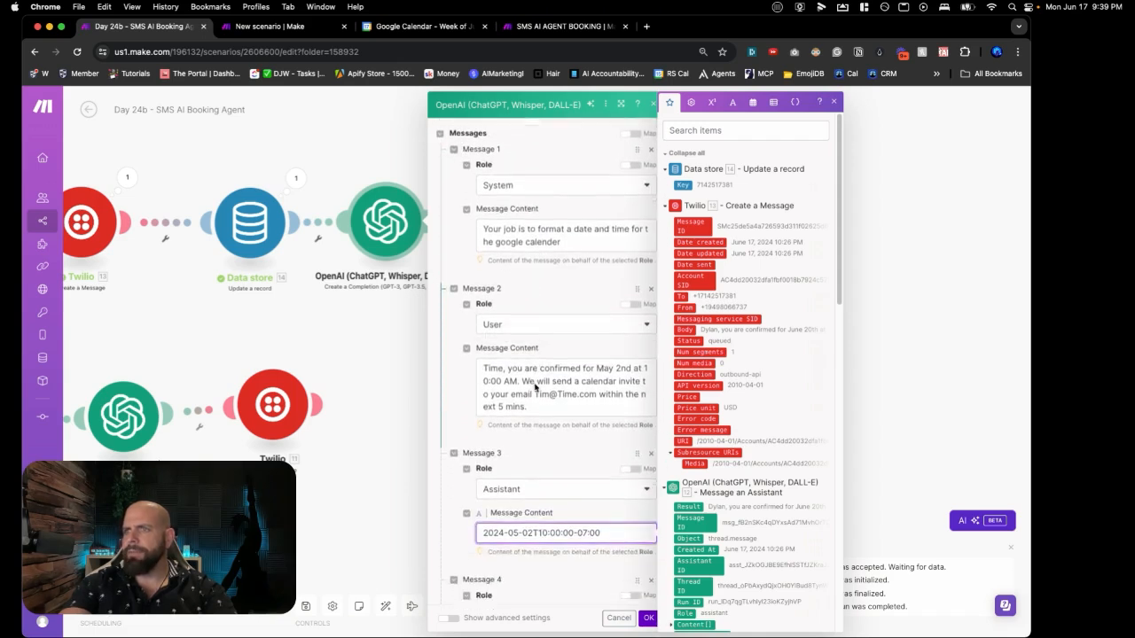
Step: Add a sixth User message mapped to 12. Content[]: Text.Value and confirm the OpenAI settings
scroll(537, 417, down, 3)
click(481, 461)
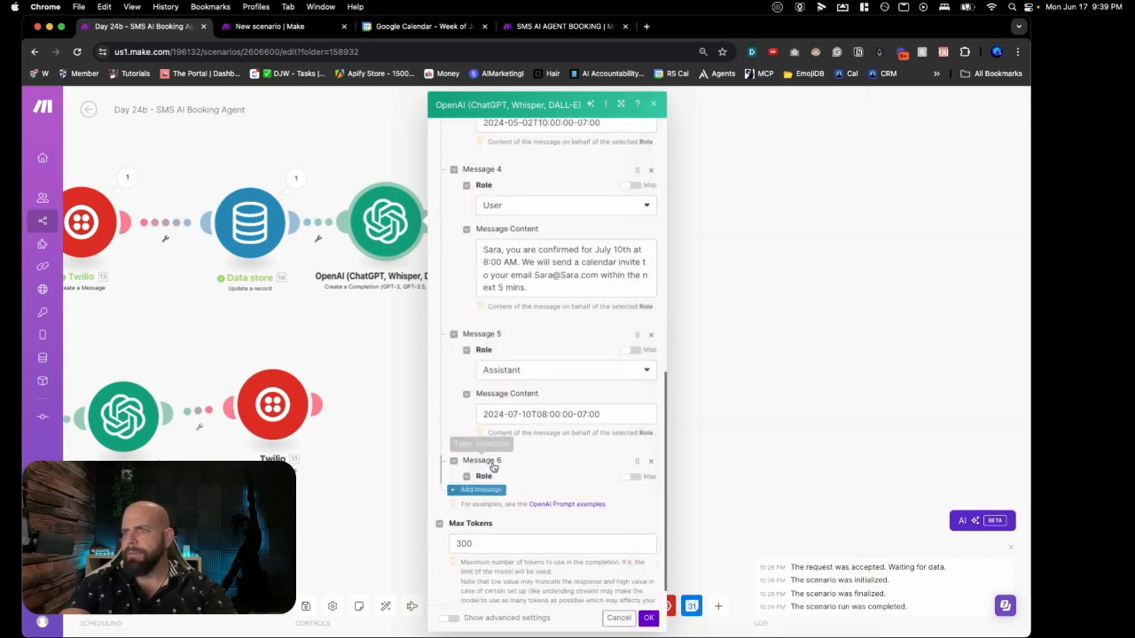
click(497, 499)
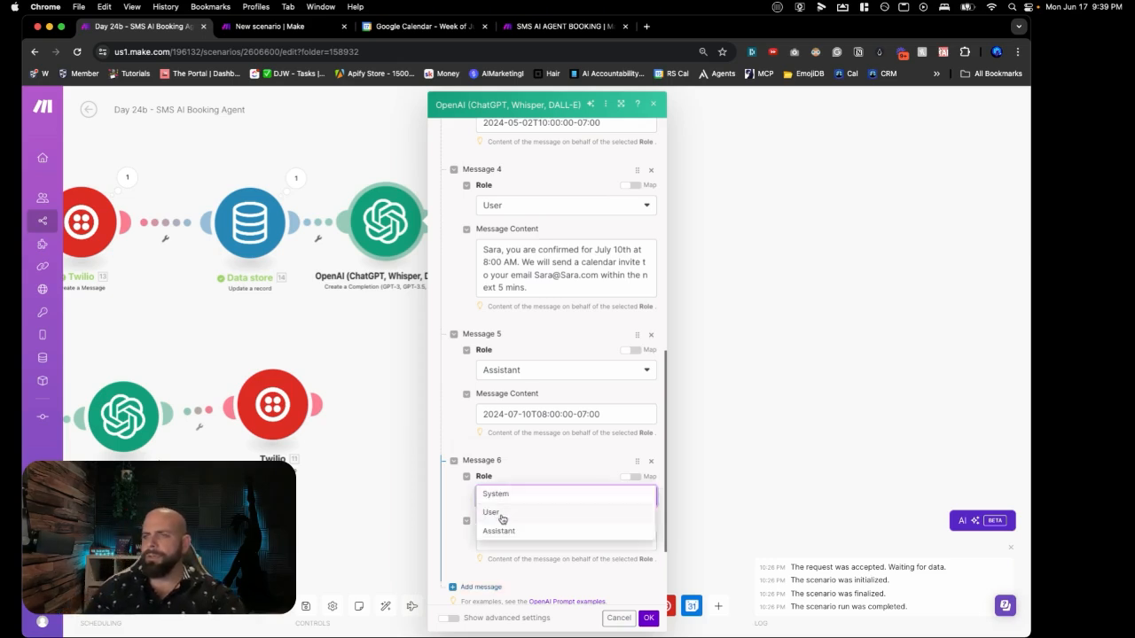
click(500, 520)
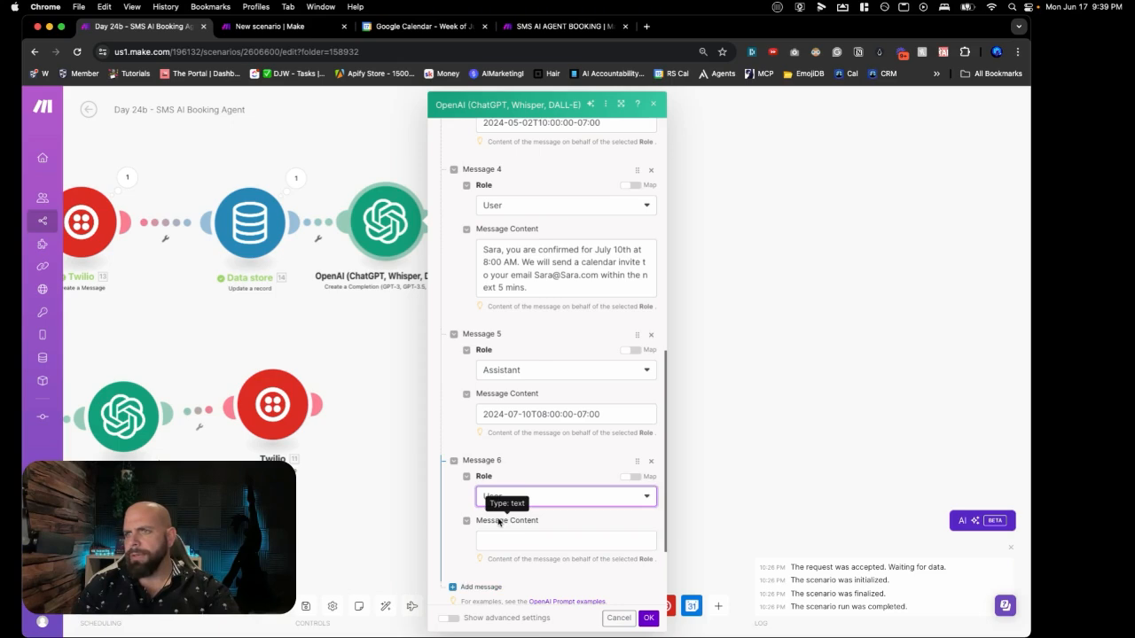
click(502, 541)
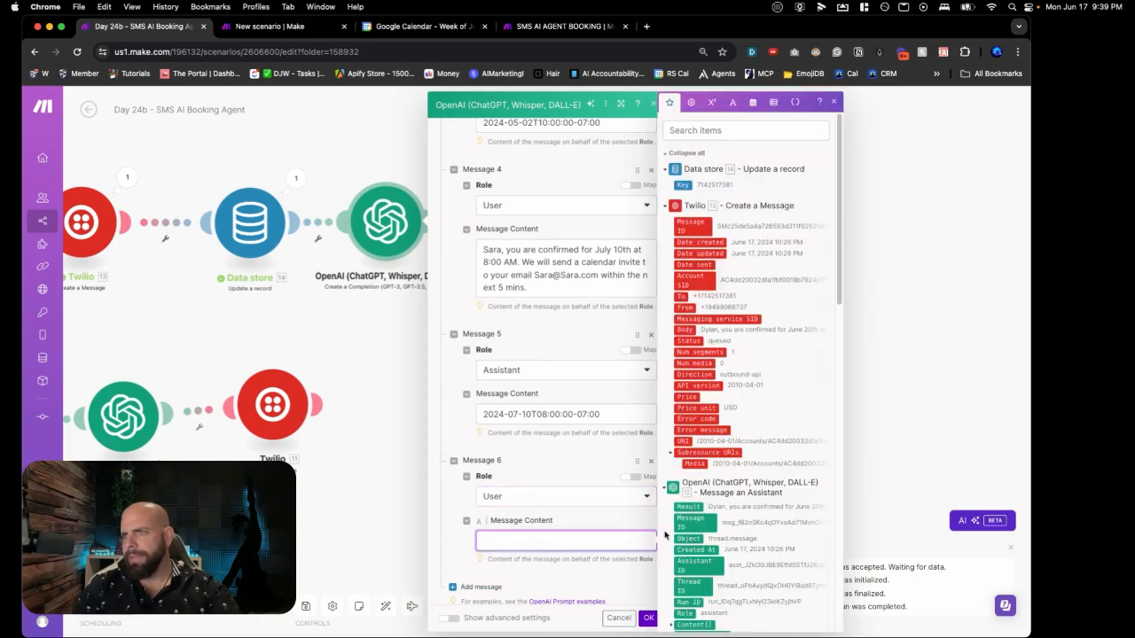
scroll(688, 524, down, 4)
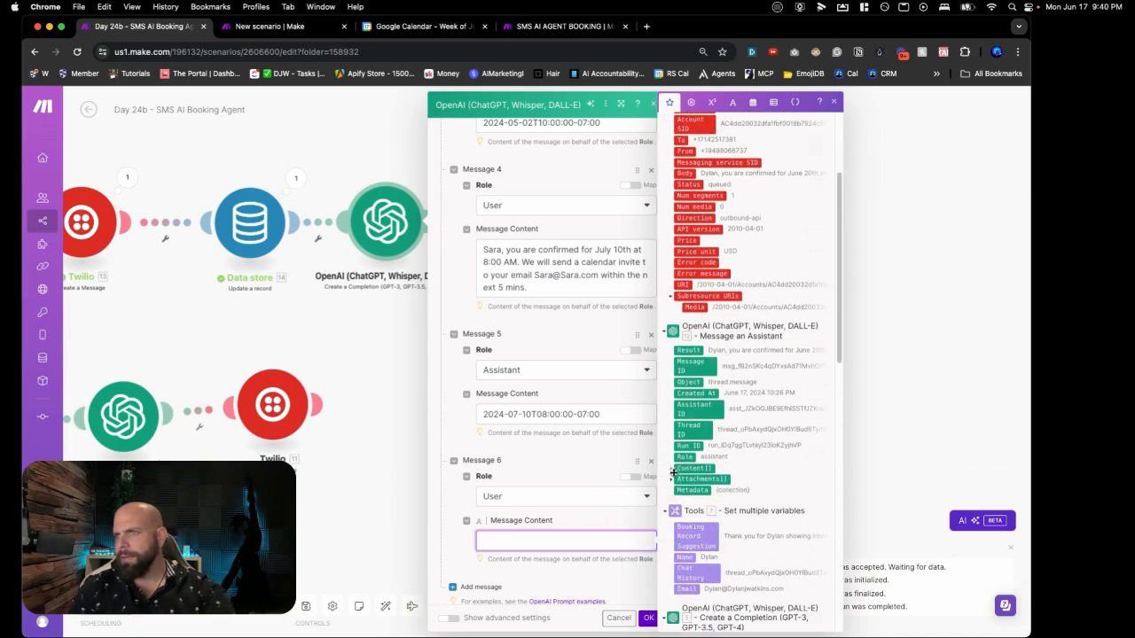
click(672, 468)
click(678, 492)
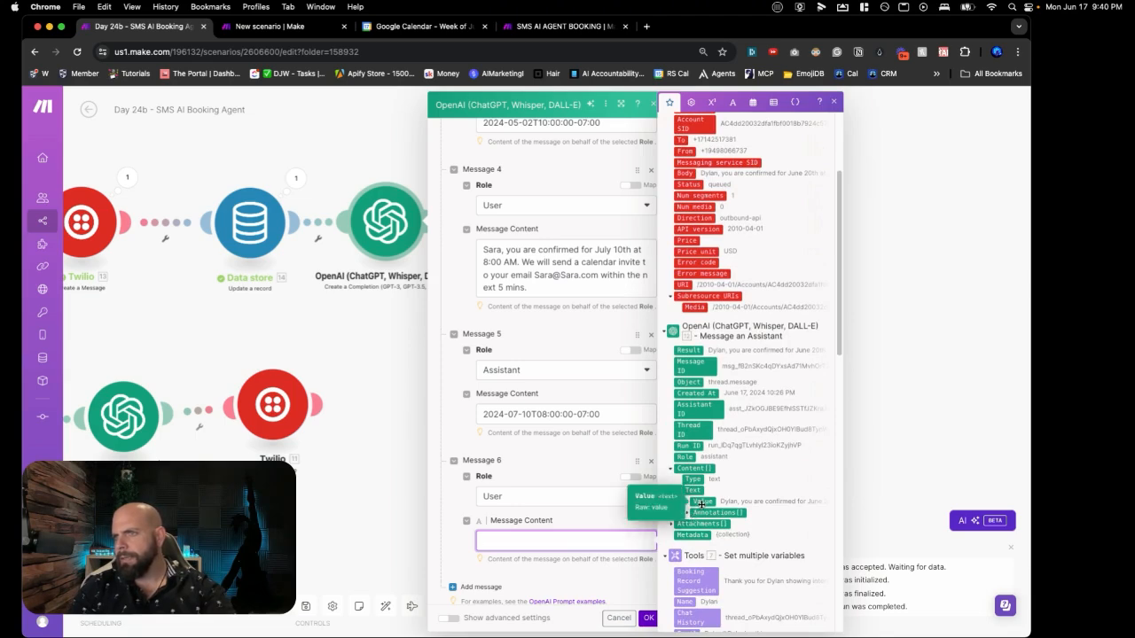
click(701, 502)
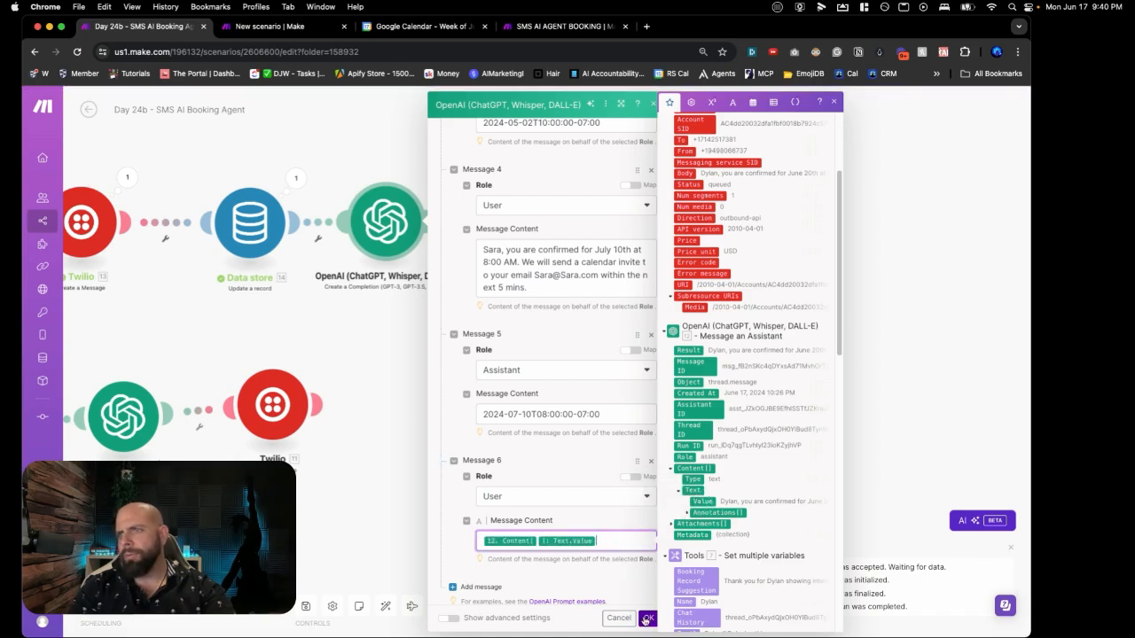
click(648, 618)
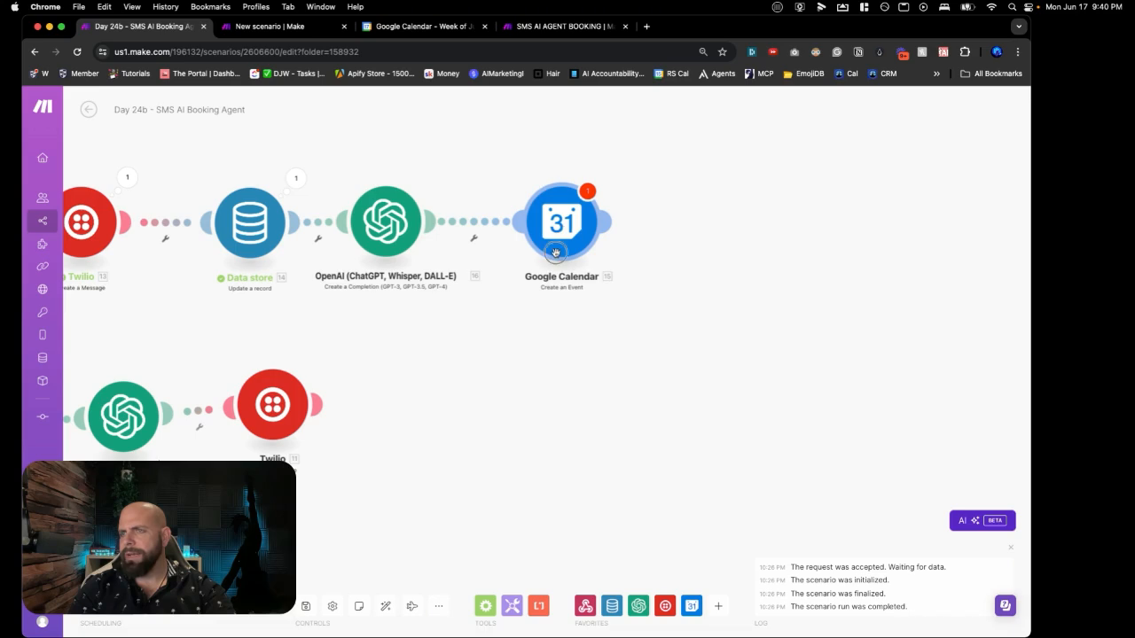
Step: Save the scenario and set the Google Calendar step to the personal connection's primary calendar
double_click(557, 249)
click(306, 608)
click(494, 618)
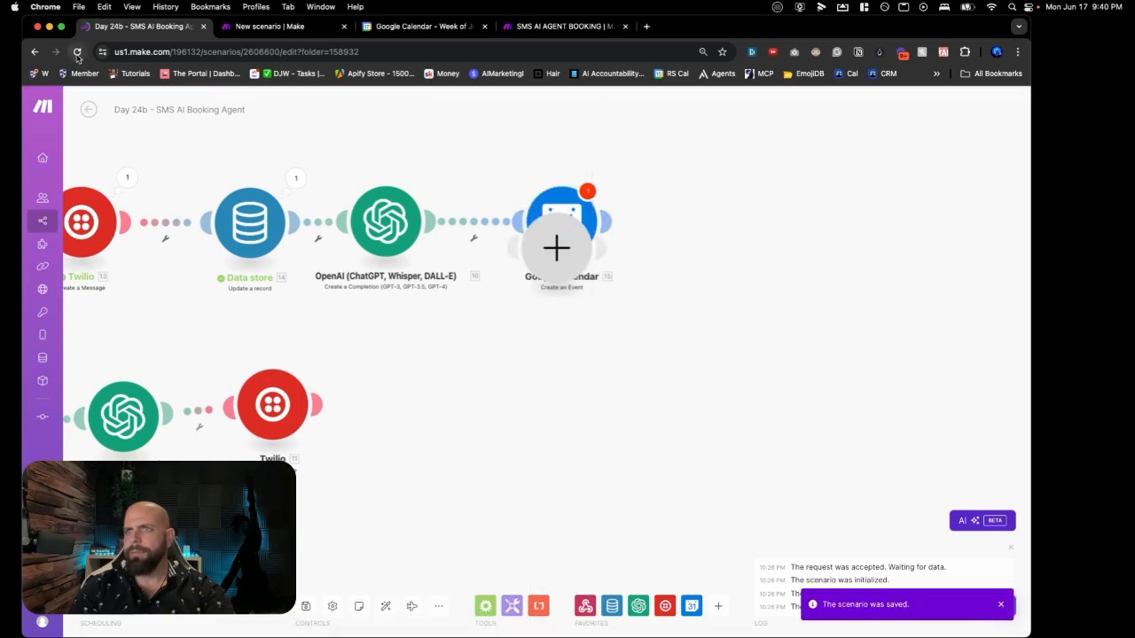
click(77, 53)
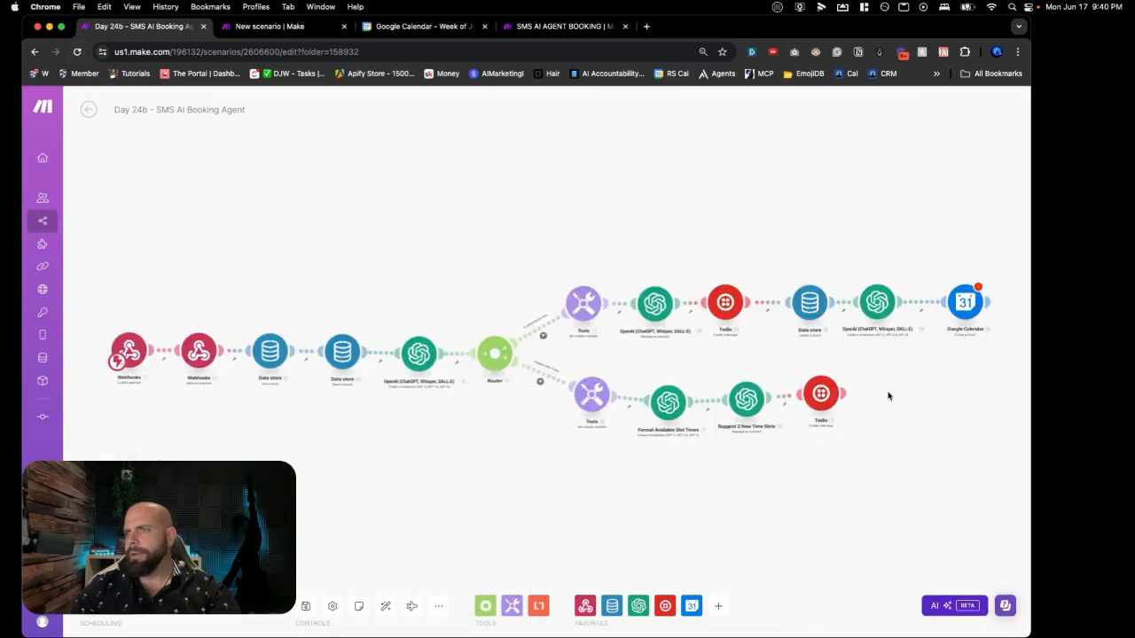
click(635, 277)
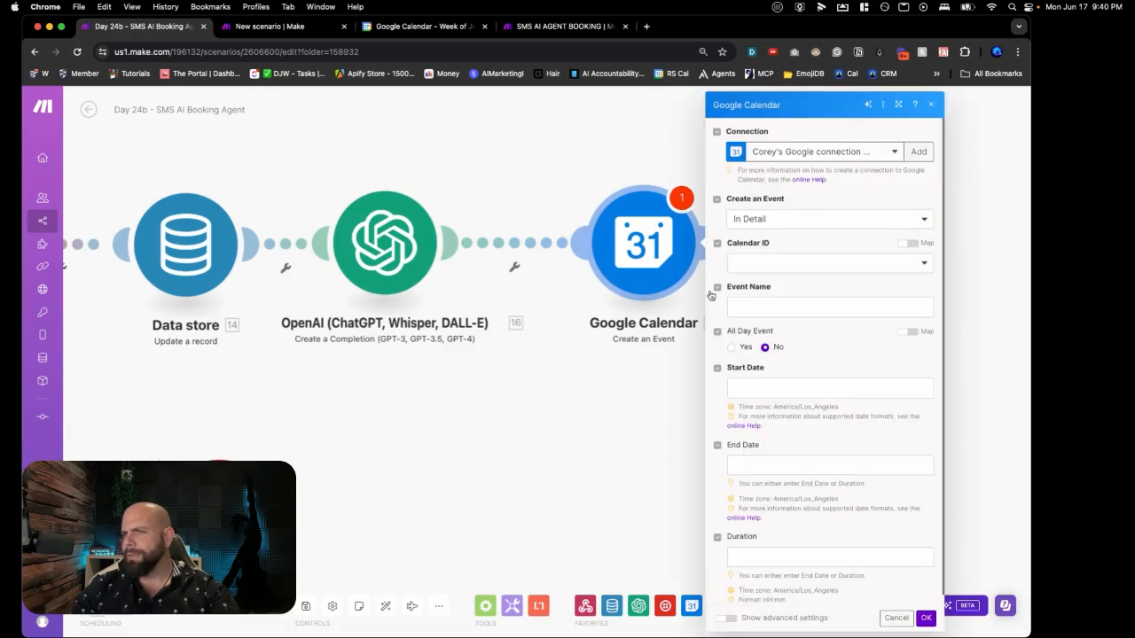
click(768, 152)
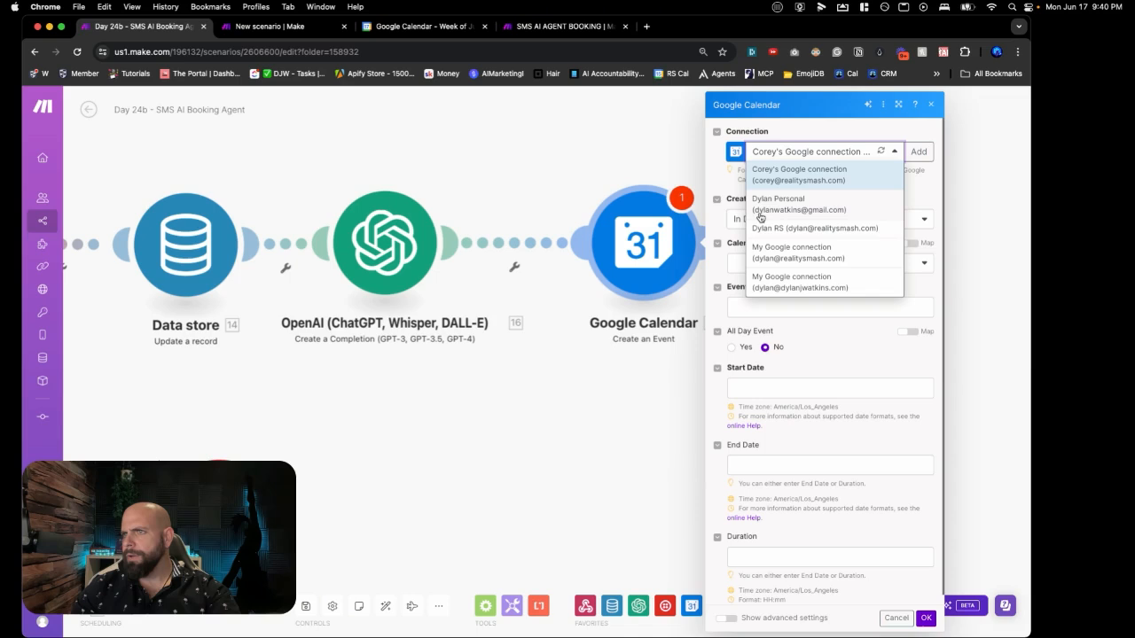
click(765, 205)
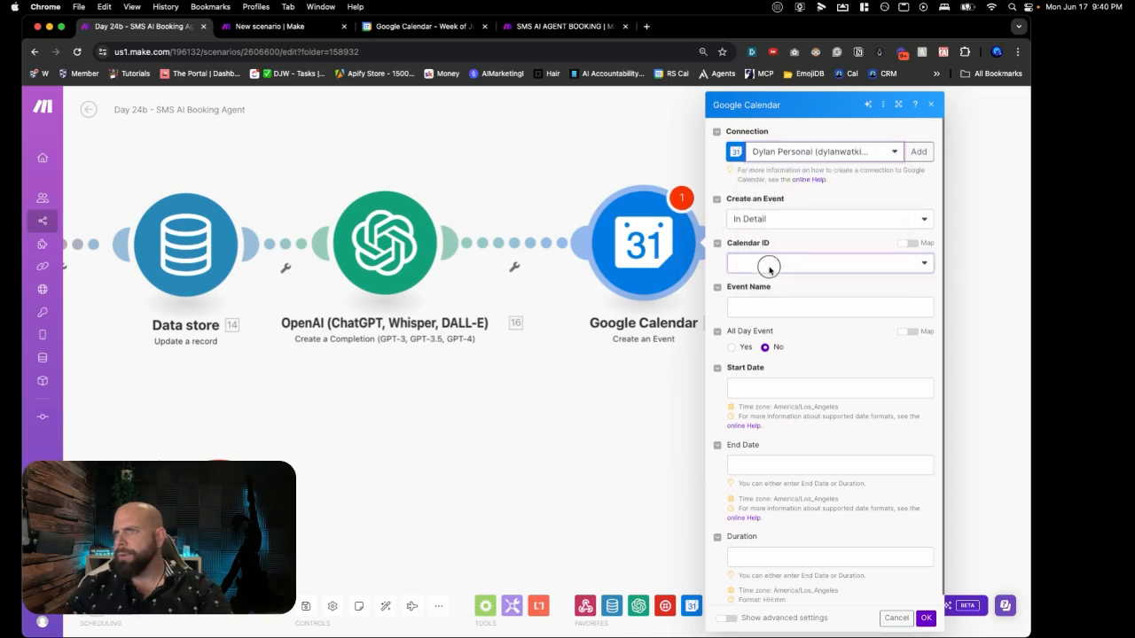
click(769, 264)
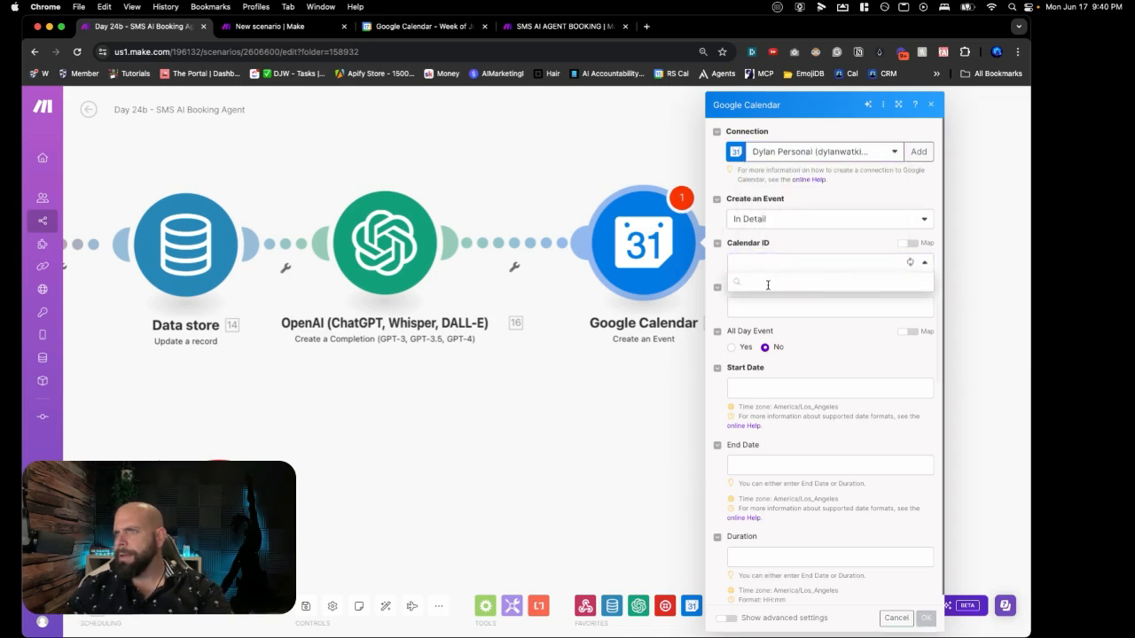
click(771, 294)
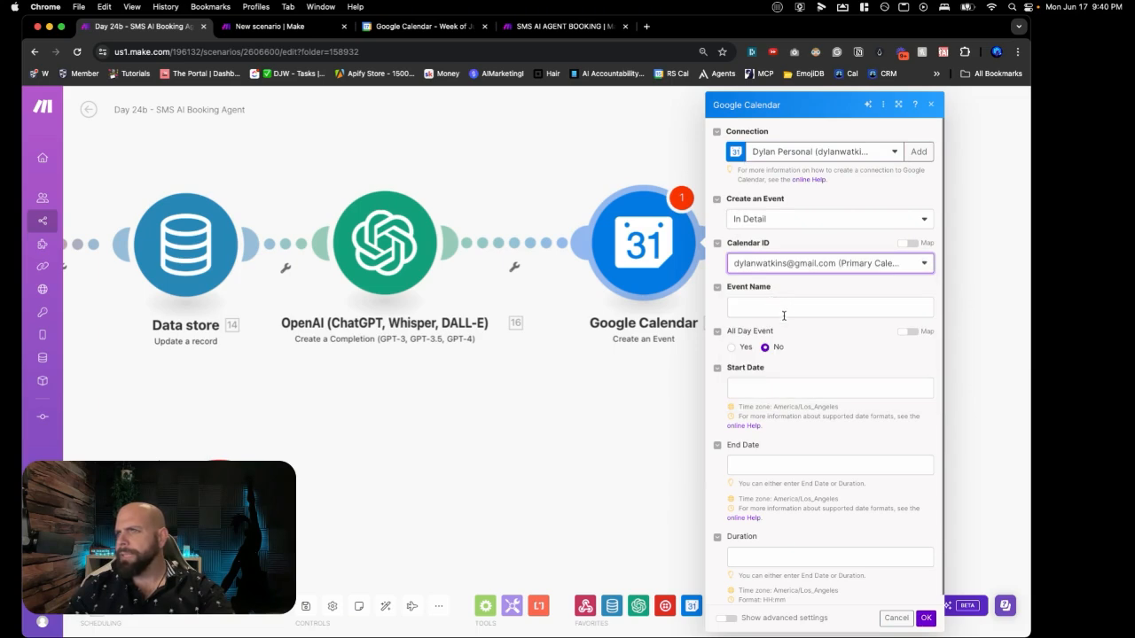
Step: Name the event 'Discovery Event With' followed by the mapped 7. Name variable
click(779, 307)
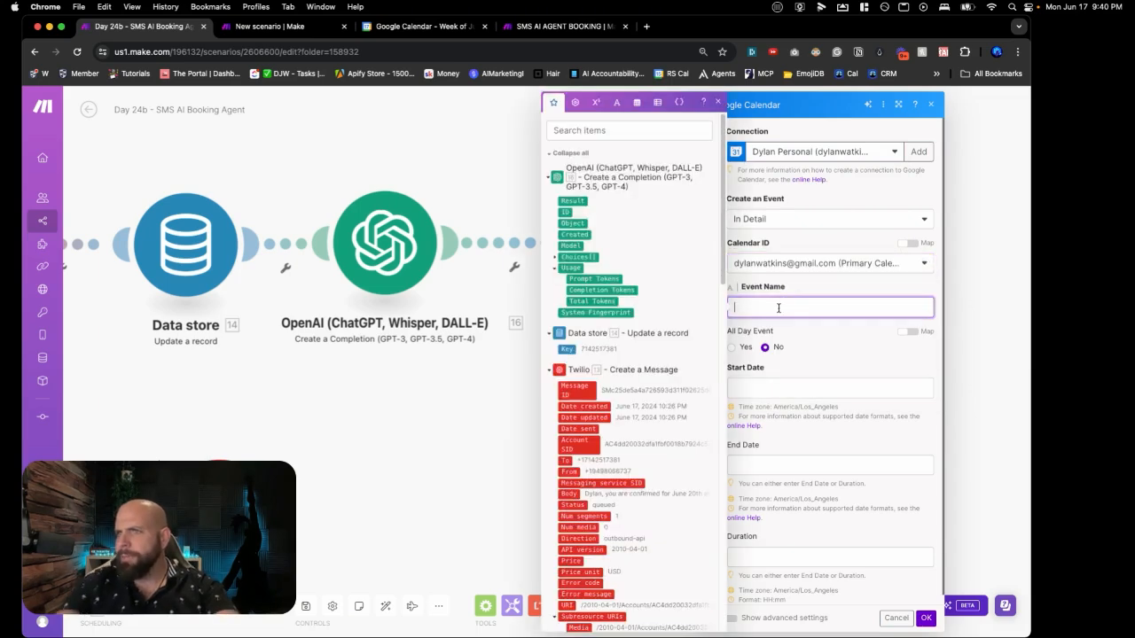
text(Dis)
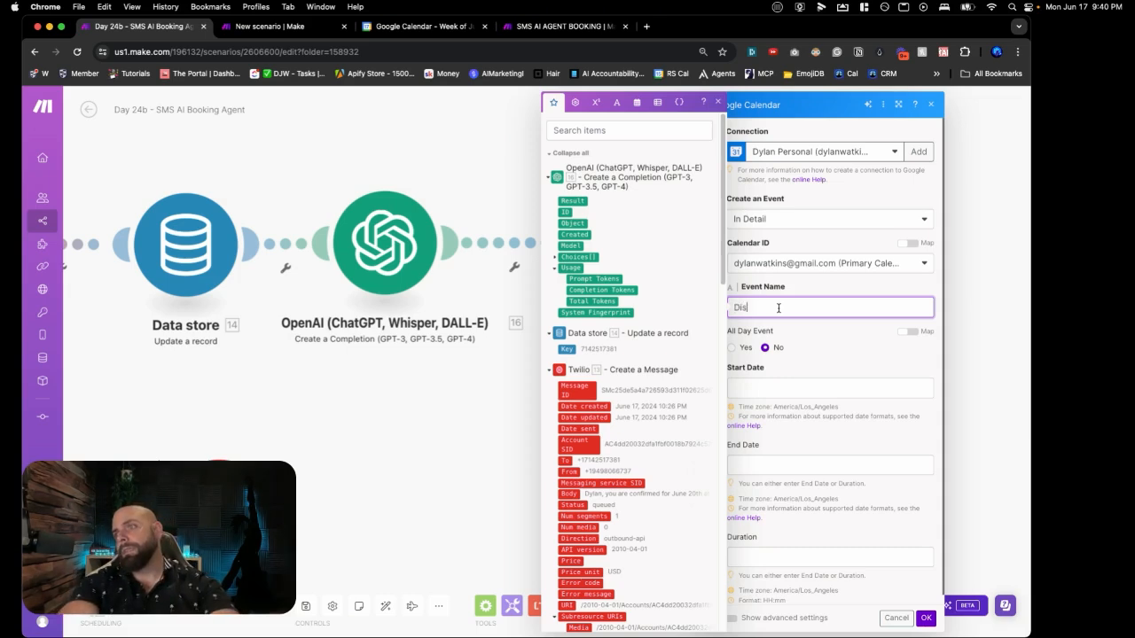
text(covery Event )
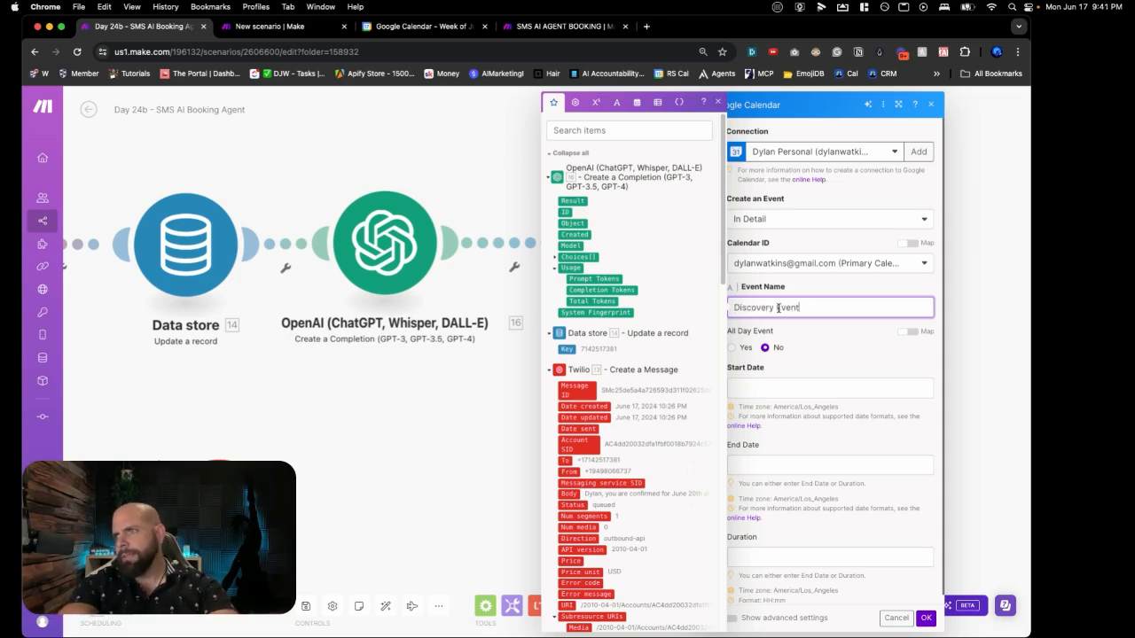
text(With)
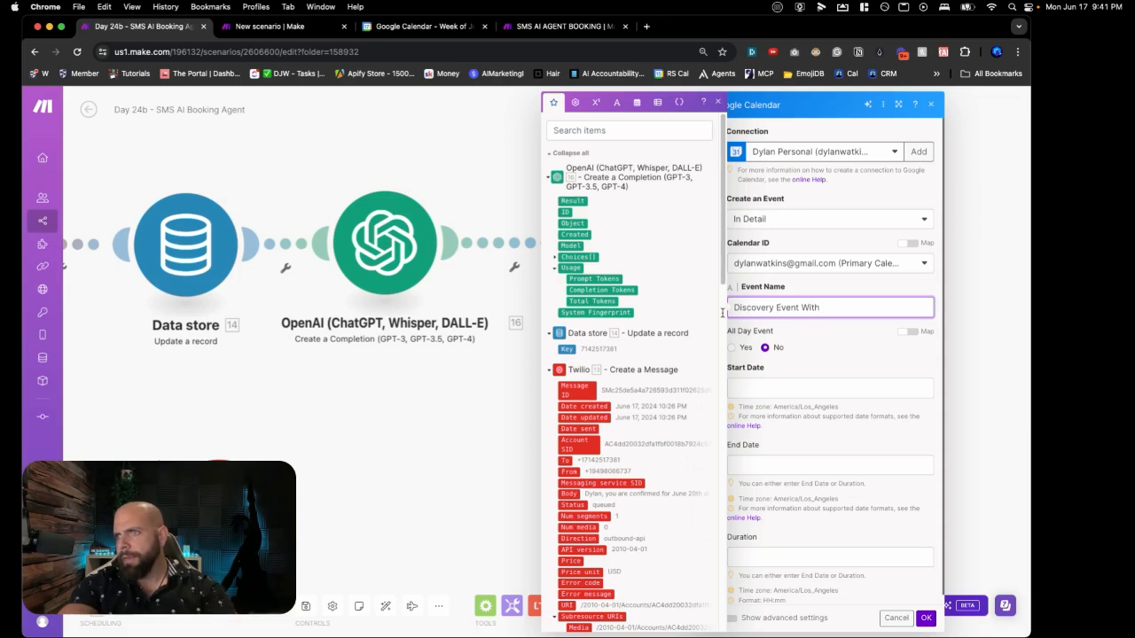
scroll(666, 358, down, 10)
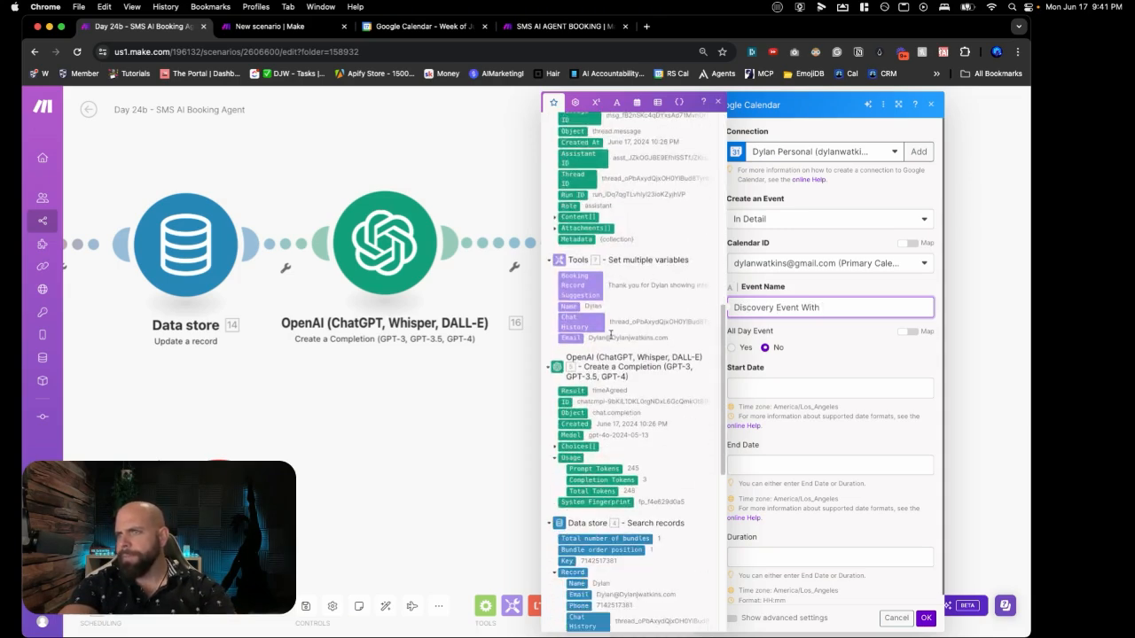
click(579, 308)
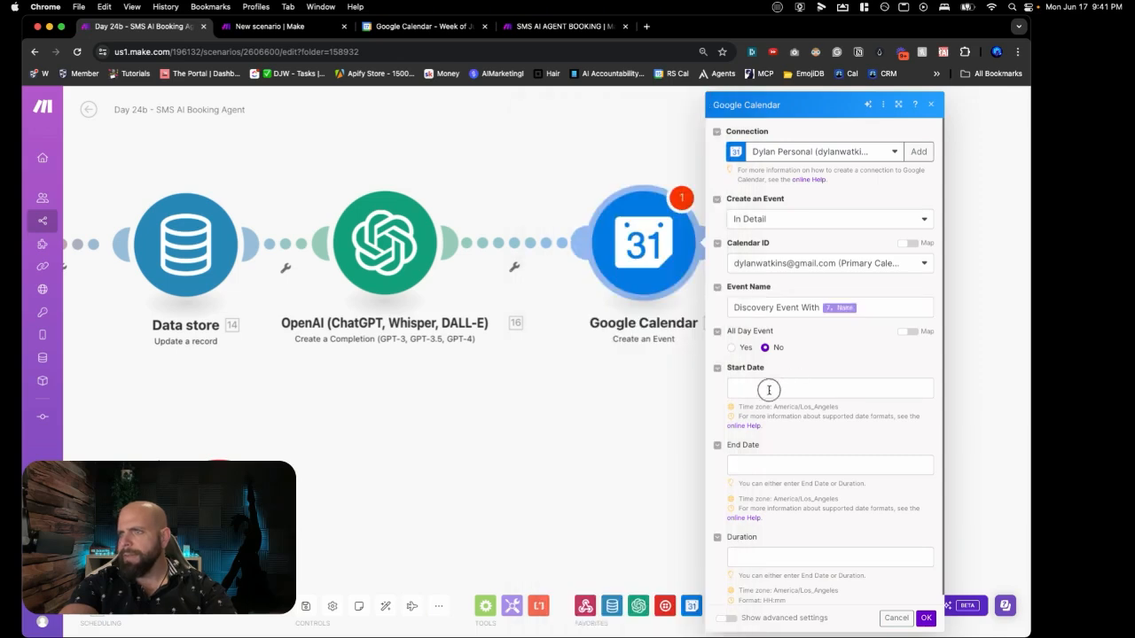
Step: Map 16. Choices[]: Message.Content into the event's start date
click(769, 390)
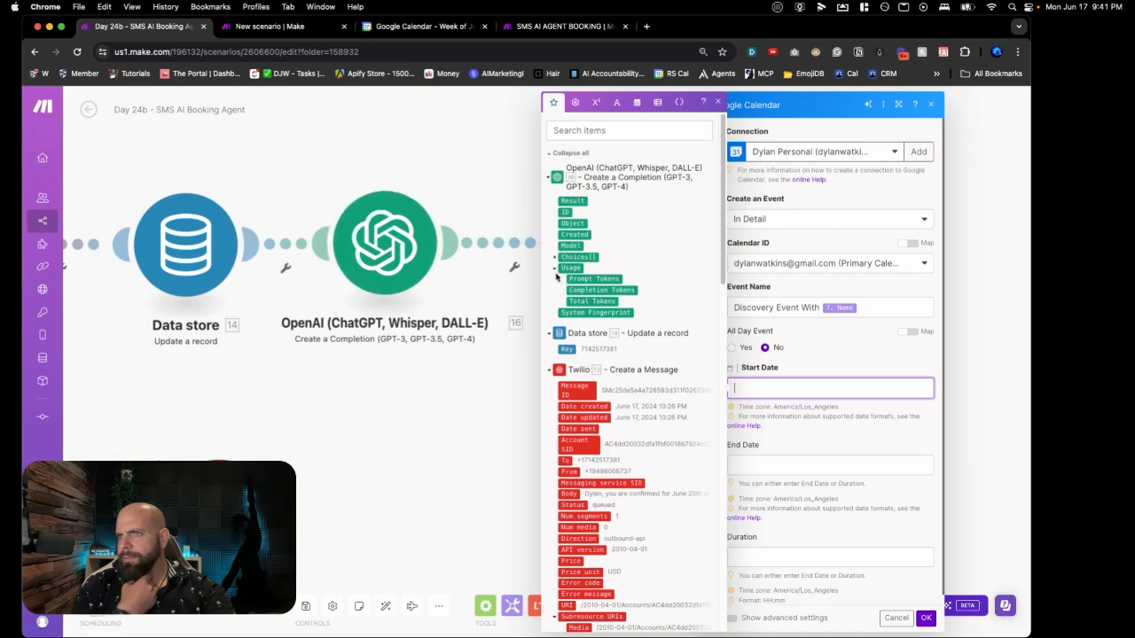
click(555, 258)
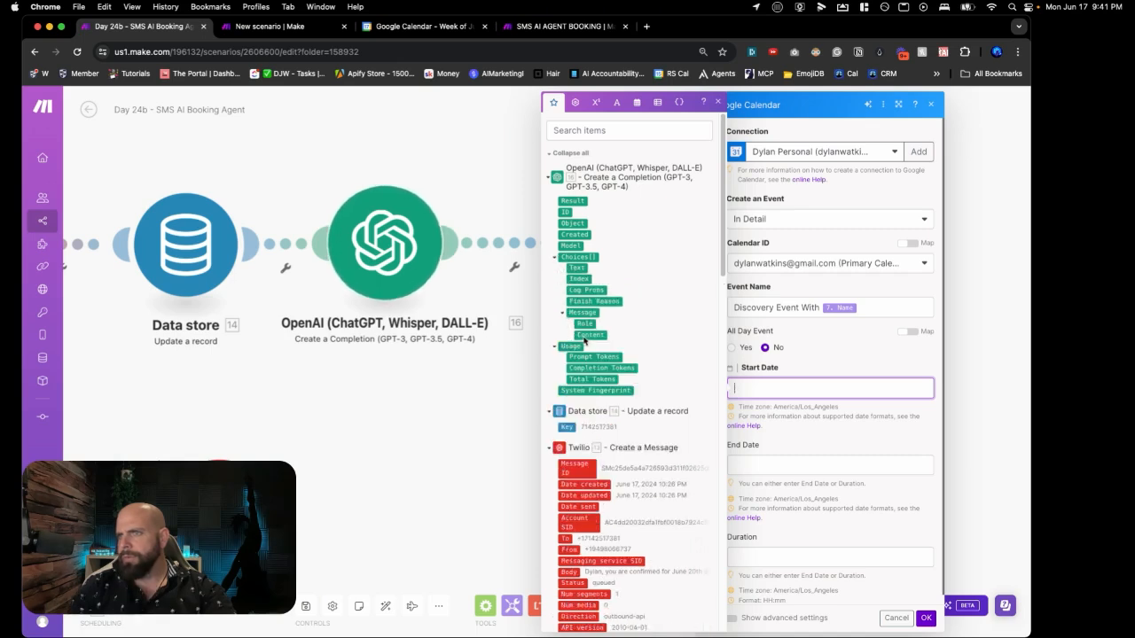
click(590, 335)
click(822, 418)
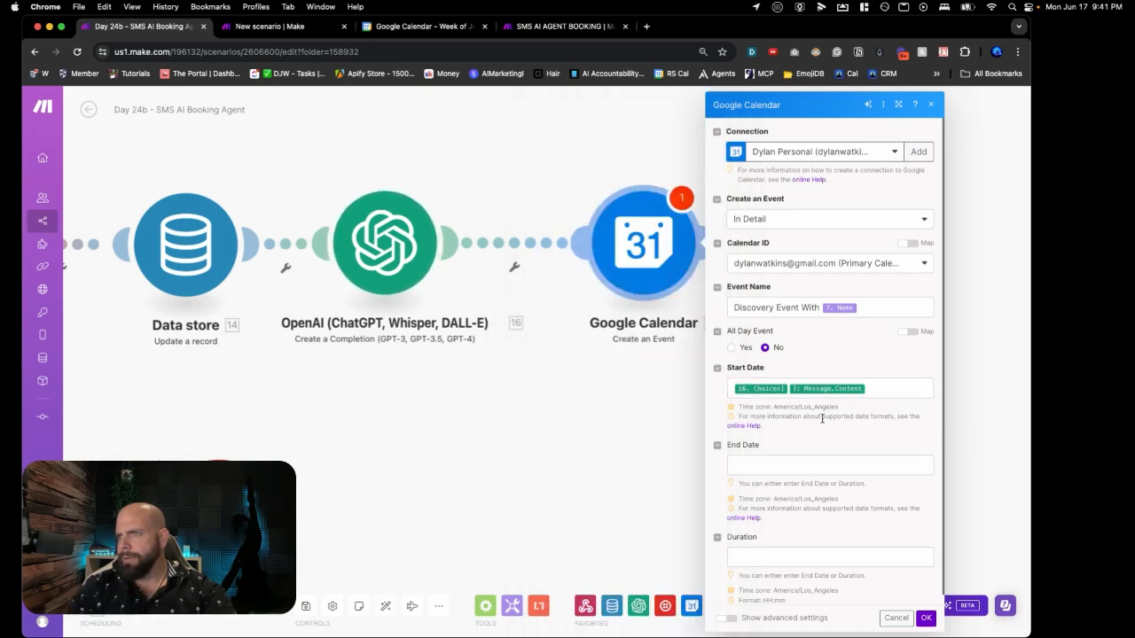
click(886, 391)
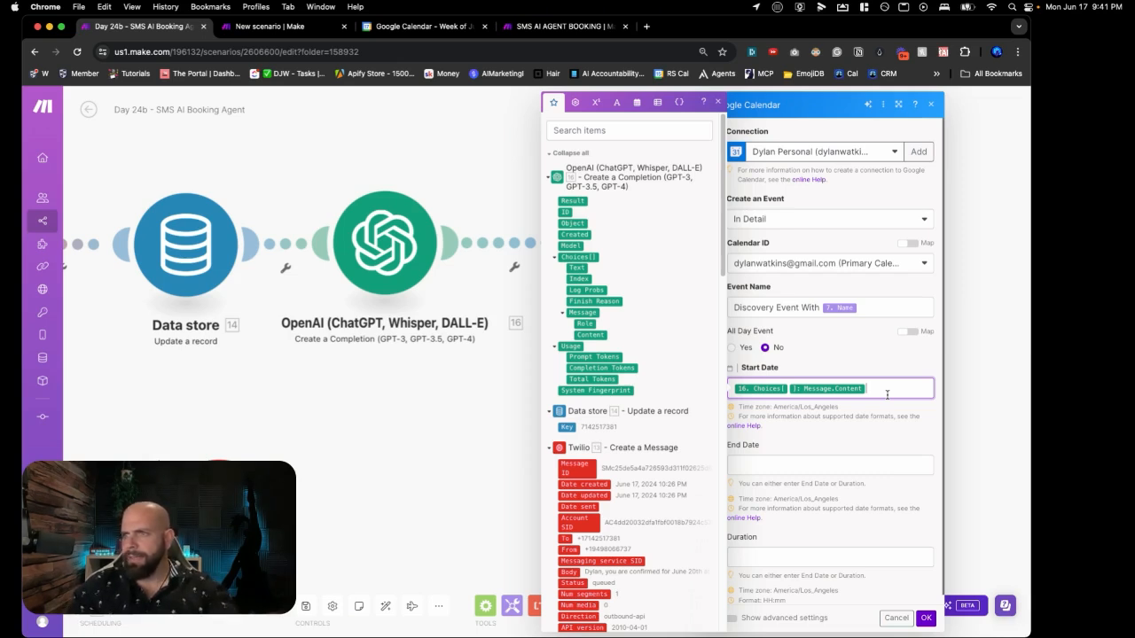
key(super+a)
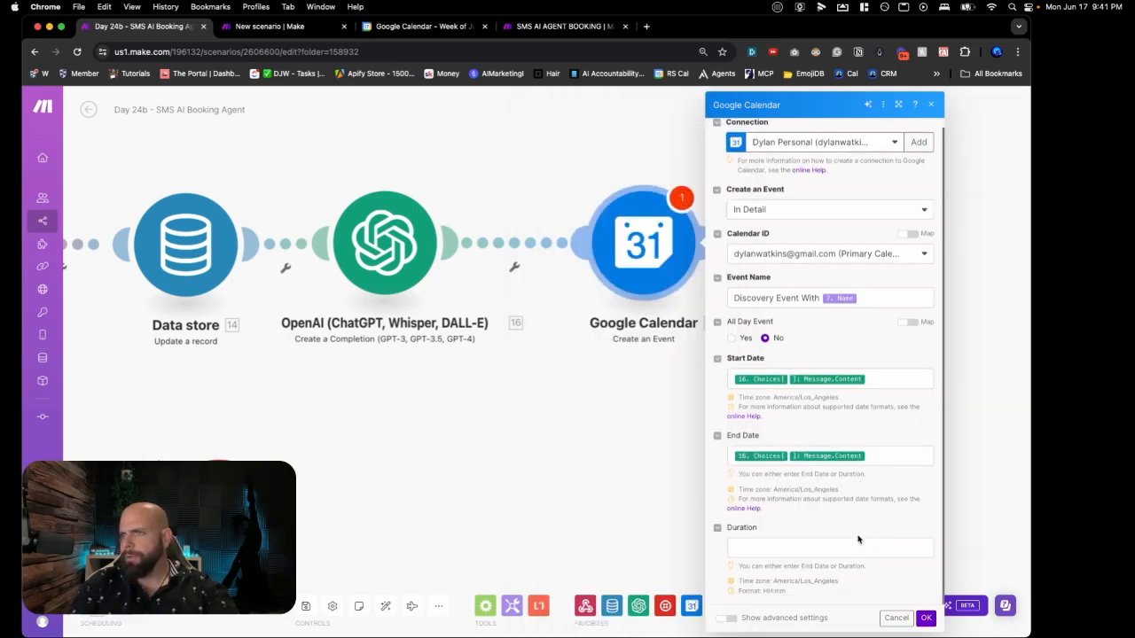
Step: Set the event duration to 00:30 and show the advanced settings
click(854, 544)
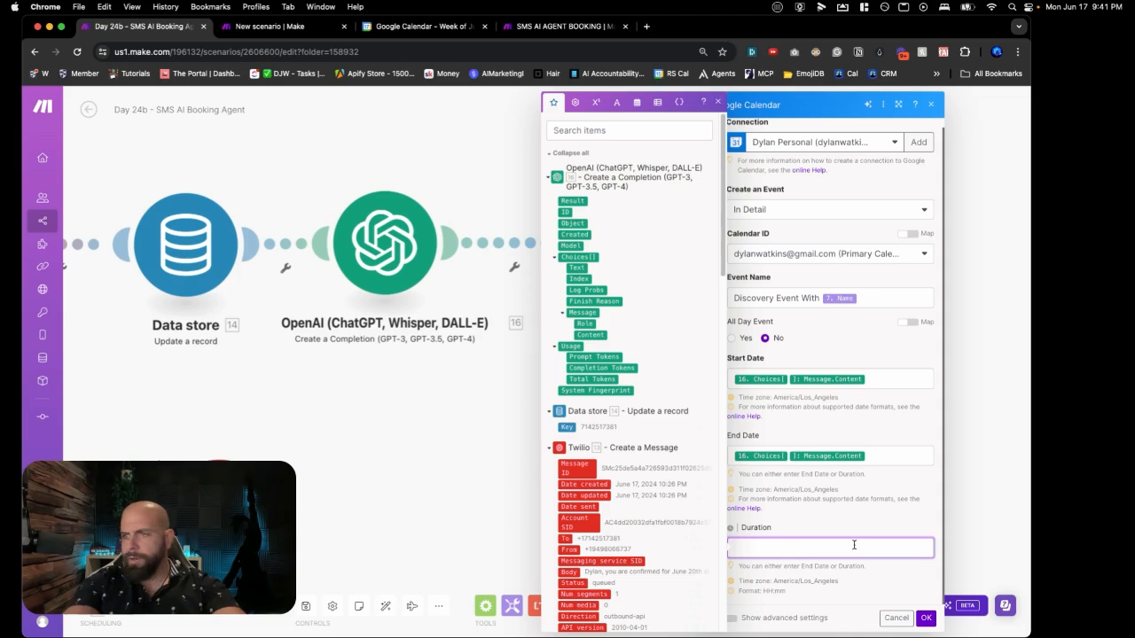
text(30)
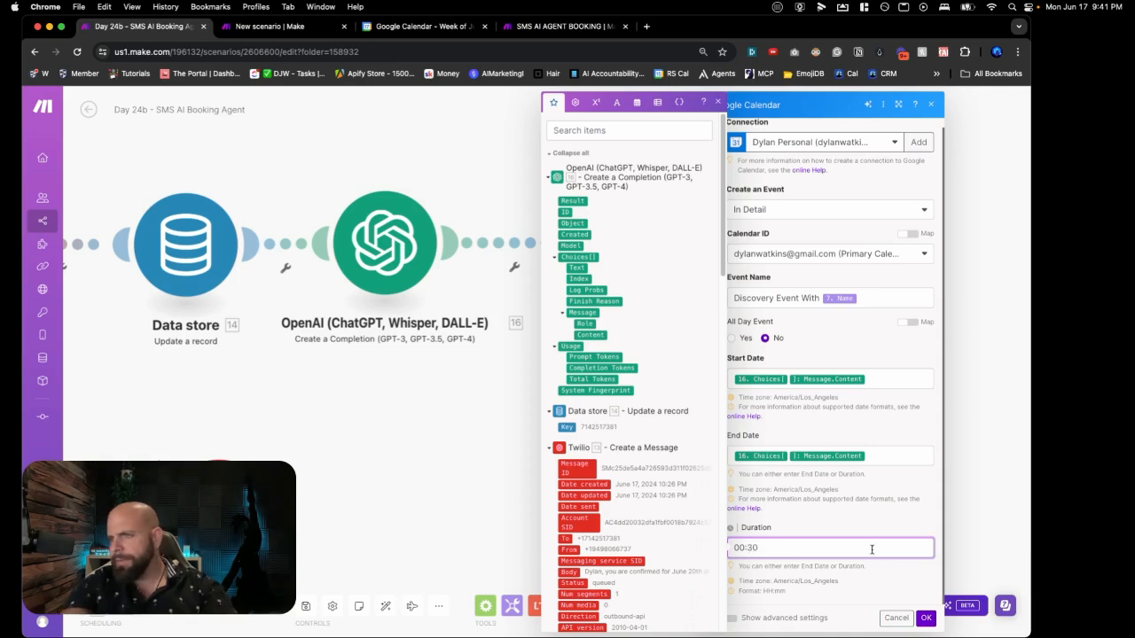
click(897, 580)
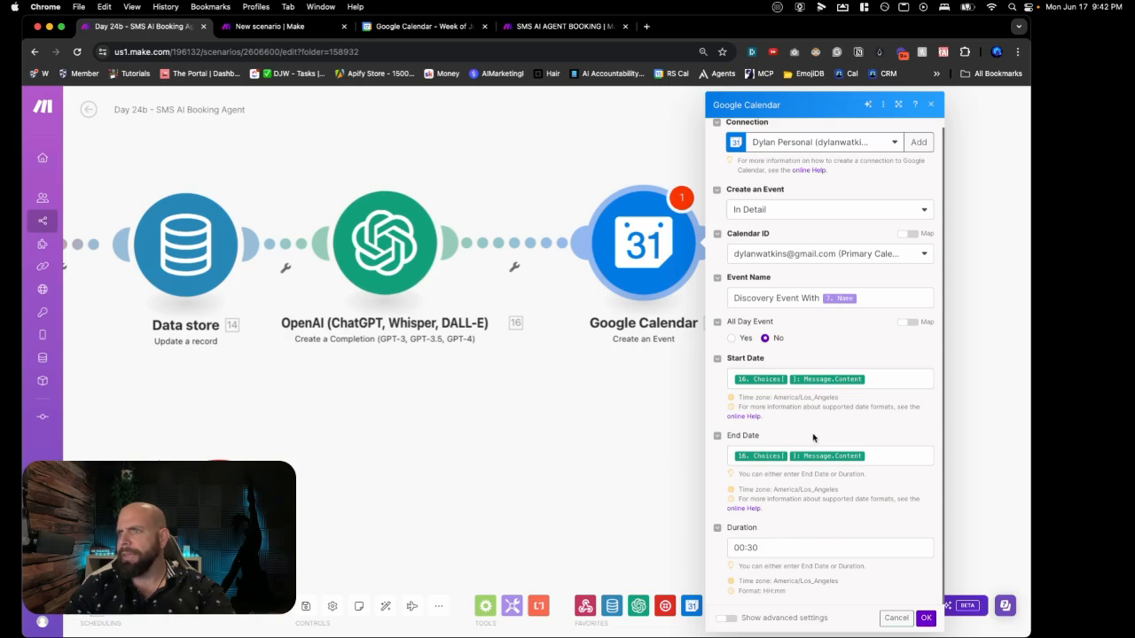
click(727, 618)
Step: Add a first attendee item, Name and Email still empty, to the calendar event
scroll(745, 590, down, 8)
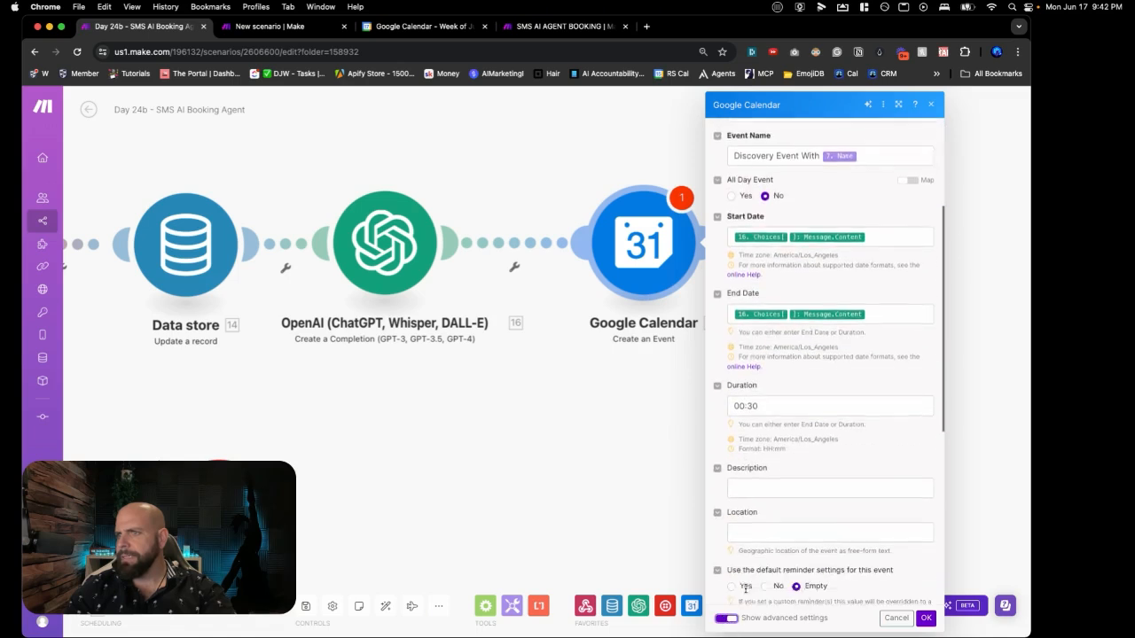
scroll(745, 590, down, 4)
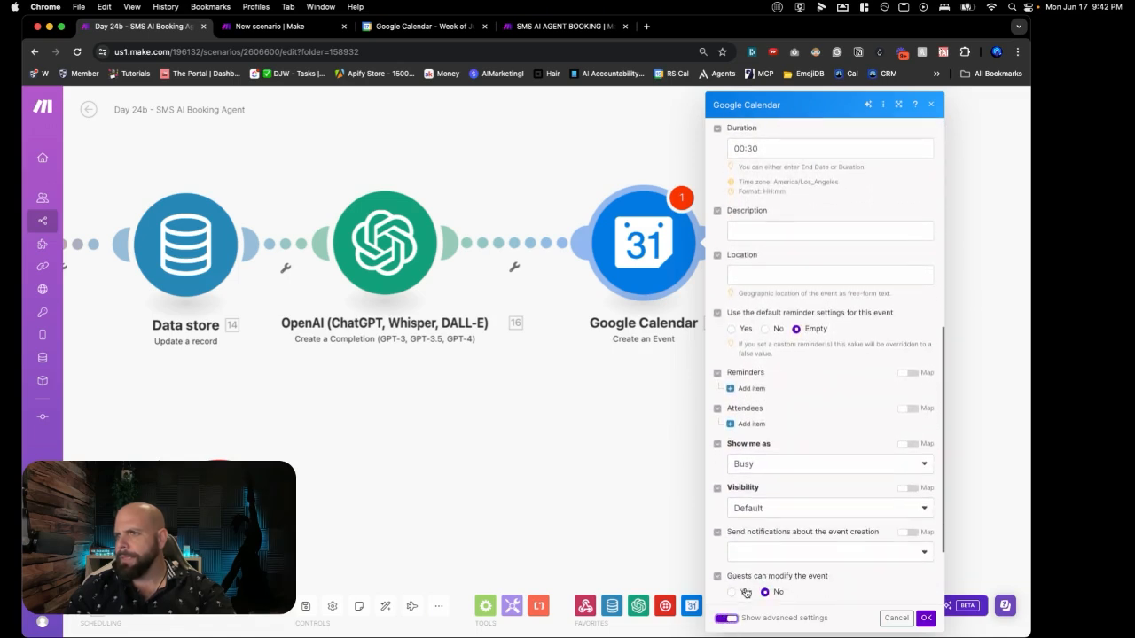
scroll(744, 590, down, 2)
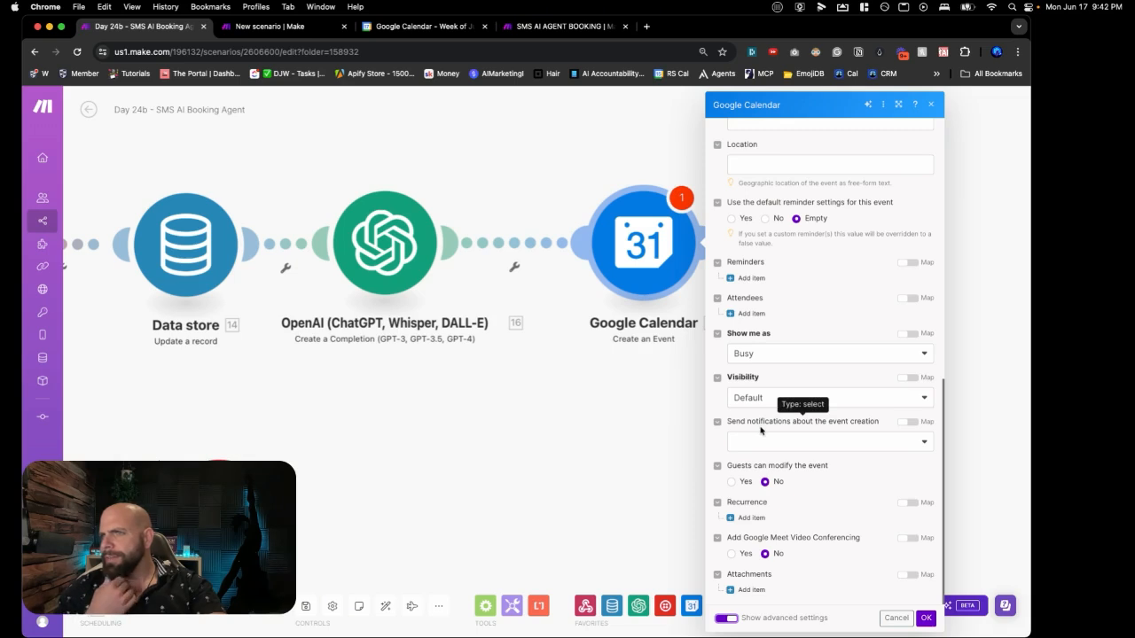
click(760, 442)
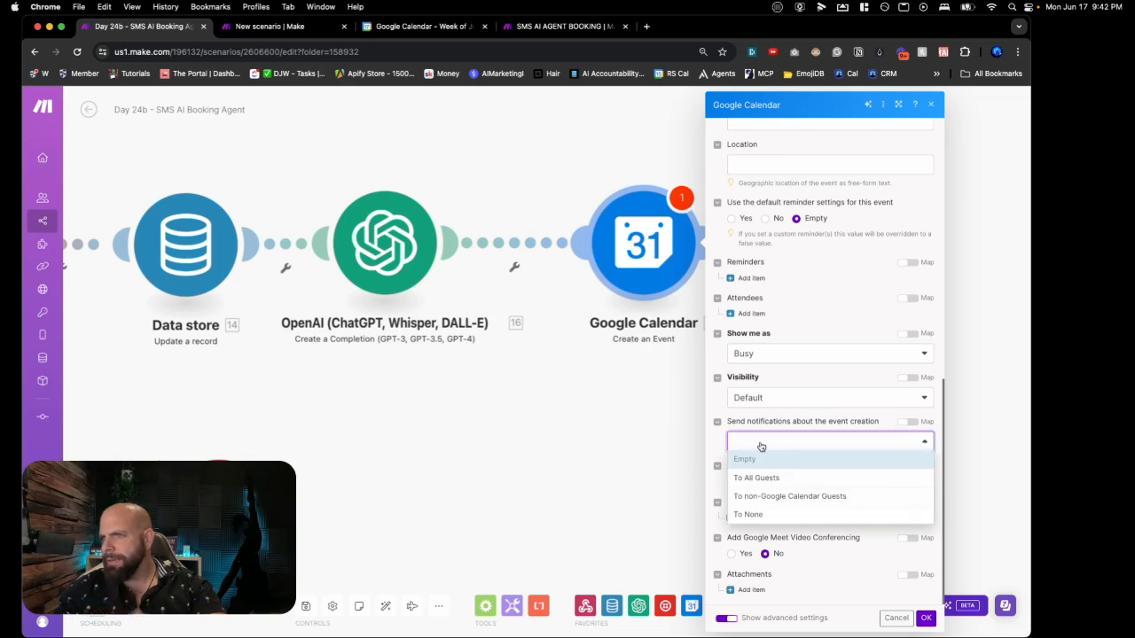
scroll(767, 426, up, 2)
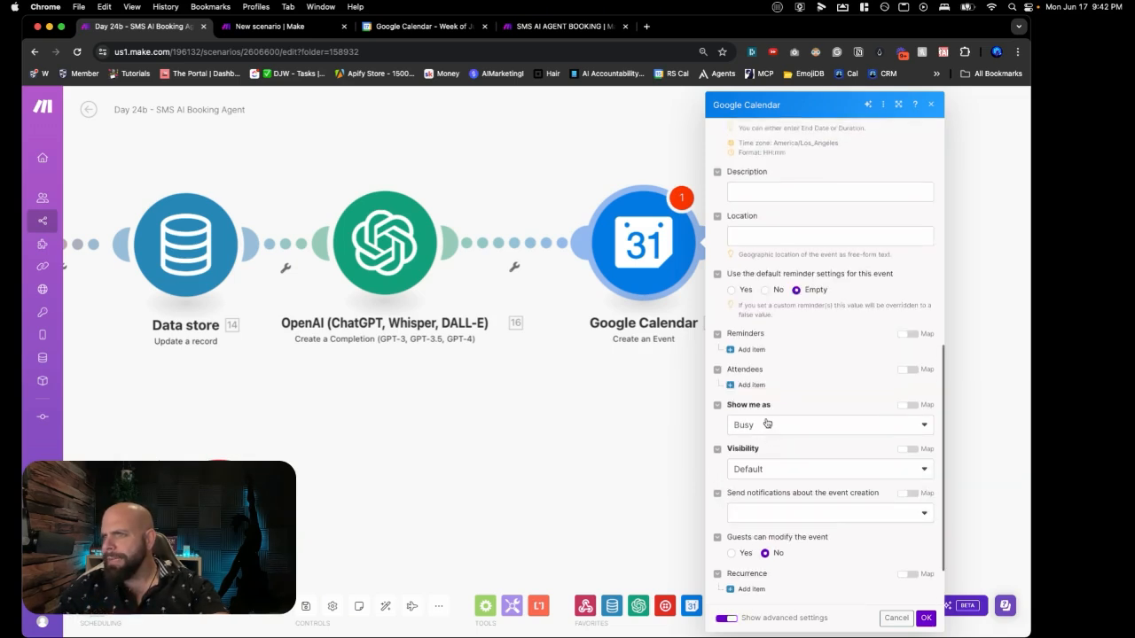
click(750, 385)
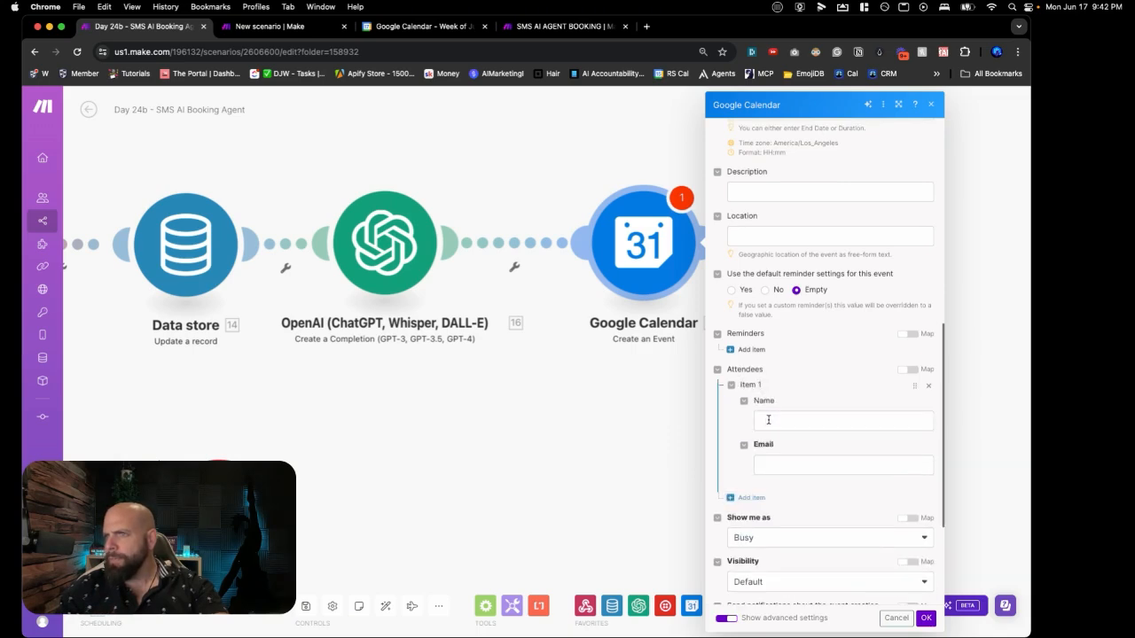
Step: Map 7. Name and 7. Email into the attendee's Name and Email, then confirm with OK
click(768, 420)
scroll(664, 484, down, 10)
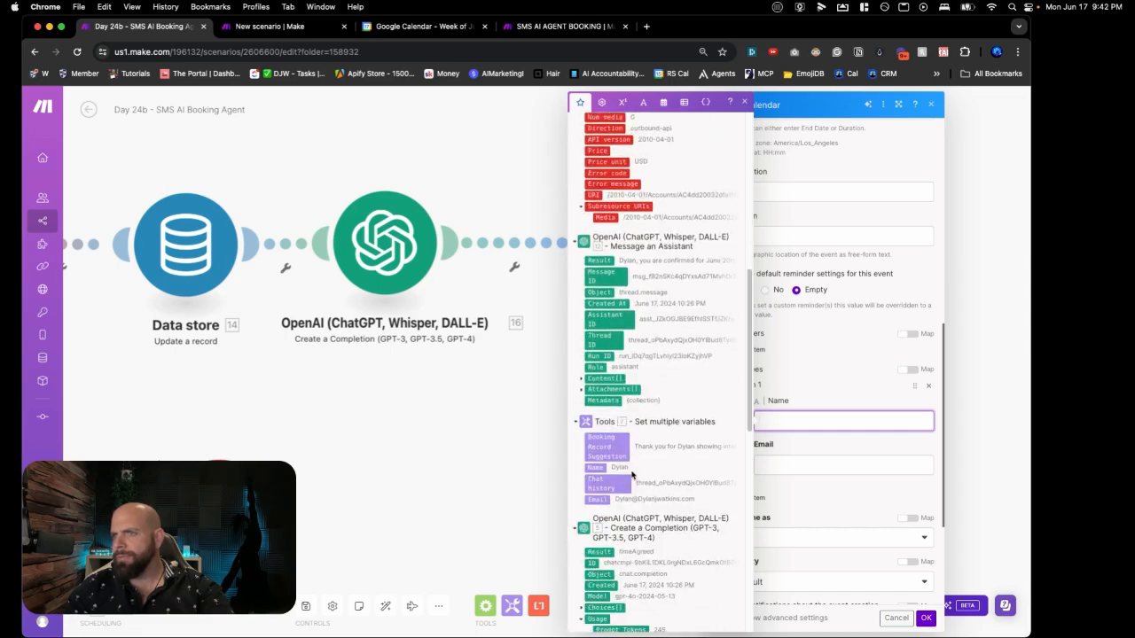
scroll(632, 476, down, 2)
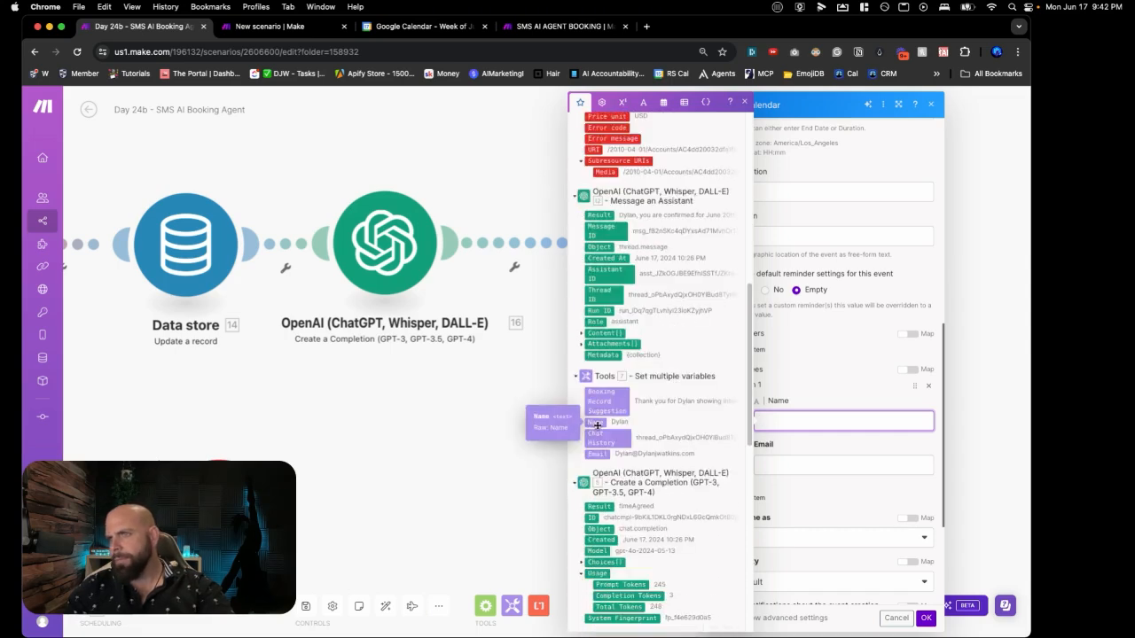
click(594, 422)
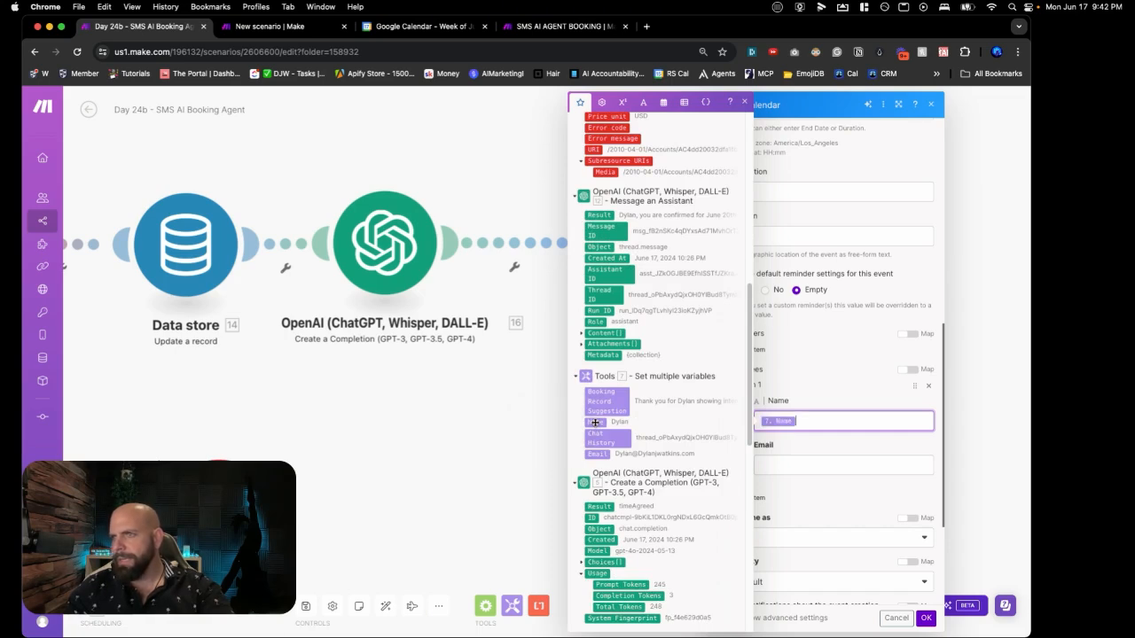
click(768, 465)
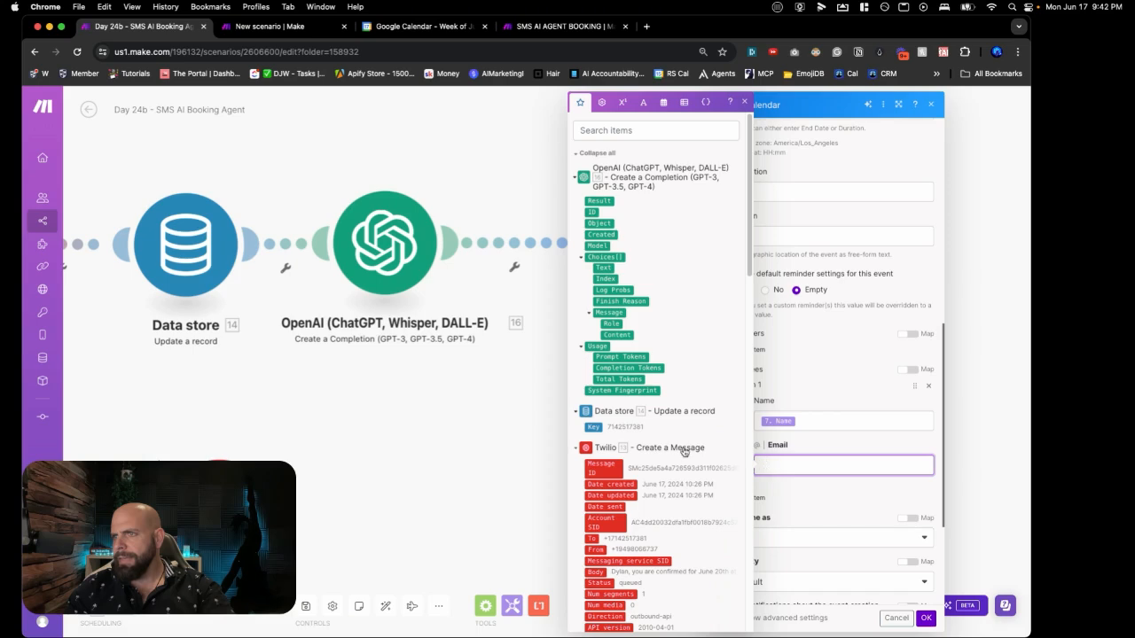
scroll(652, 452, down, 15)
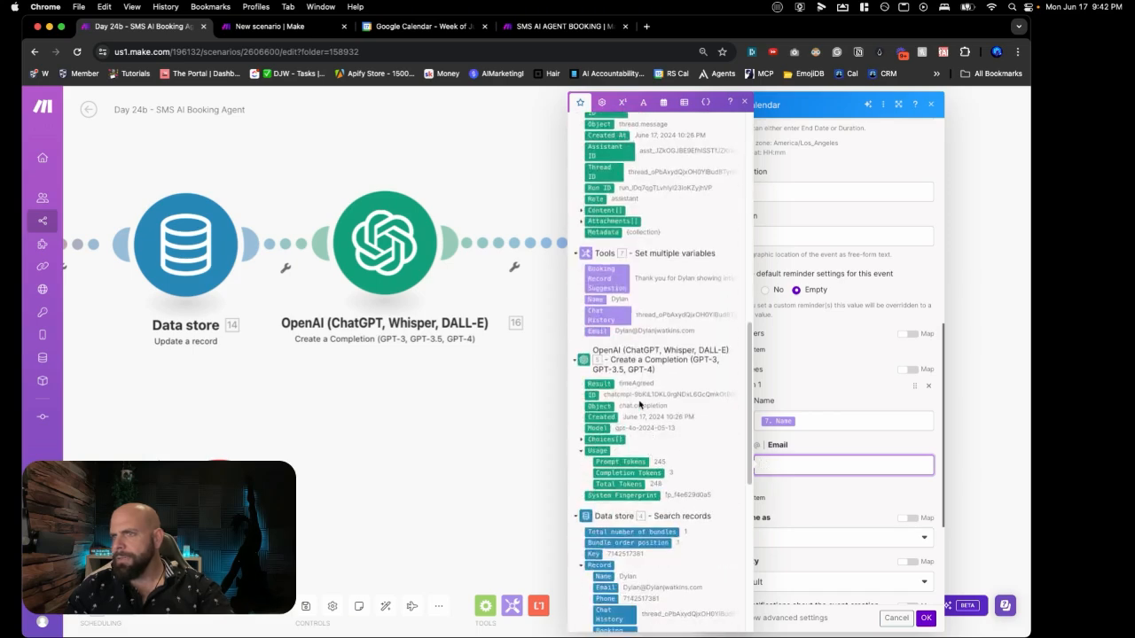
drag(592, 331, 780, 466)
click(806, 484)
click(927, 618)
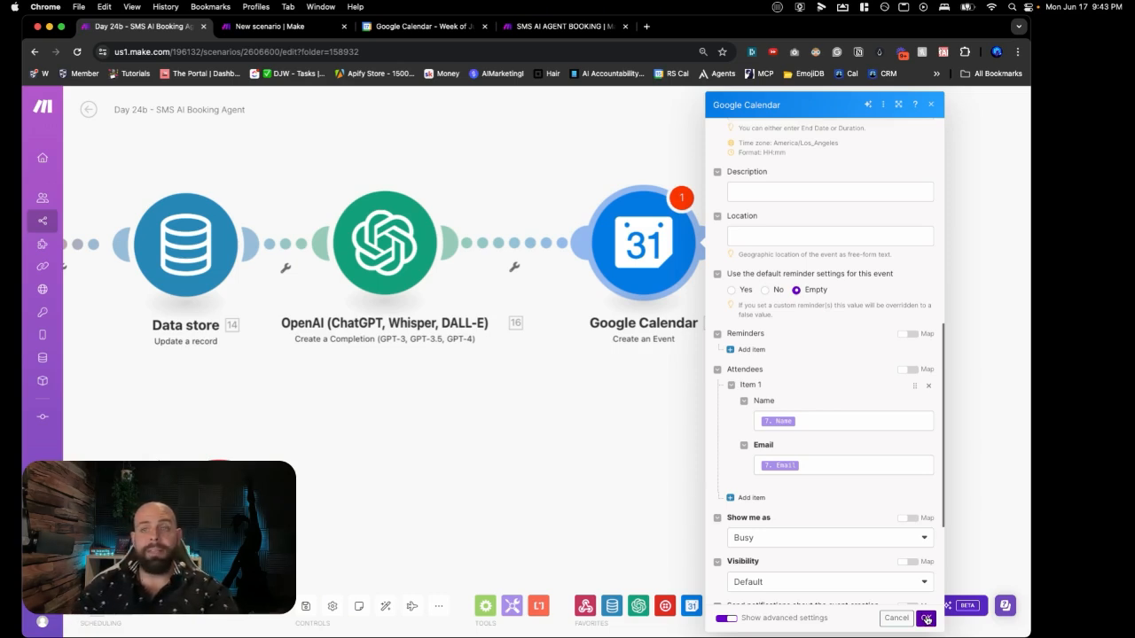
scroll(897, 460, up, 10)
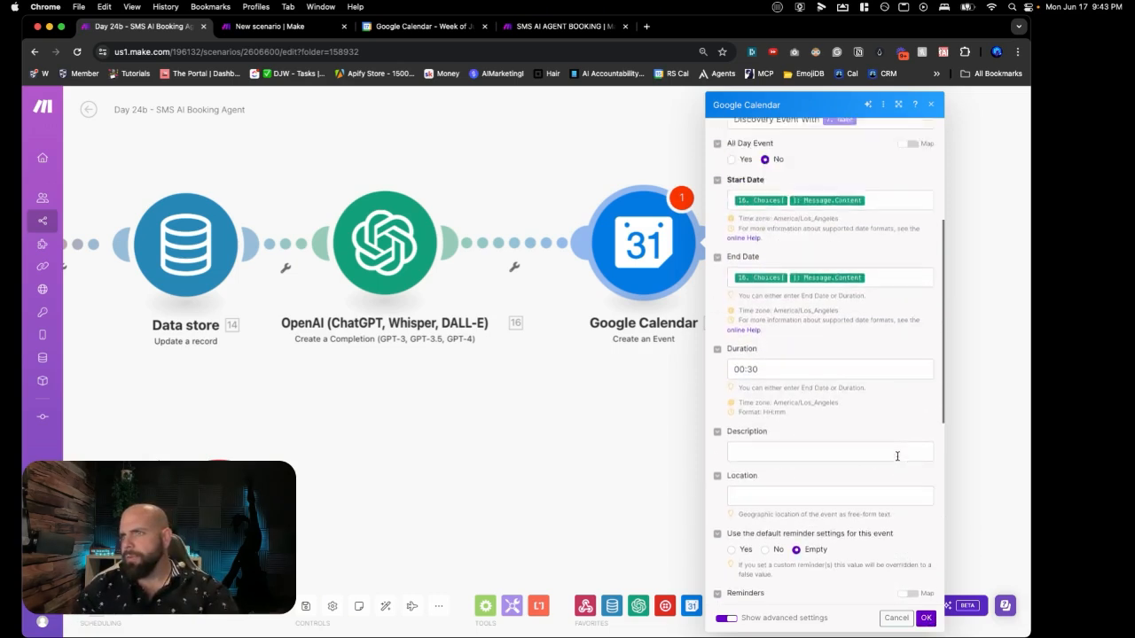
scroll(897, 460, up, 2)
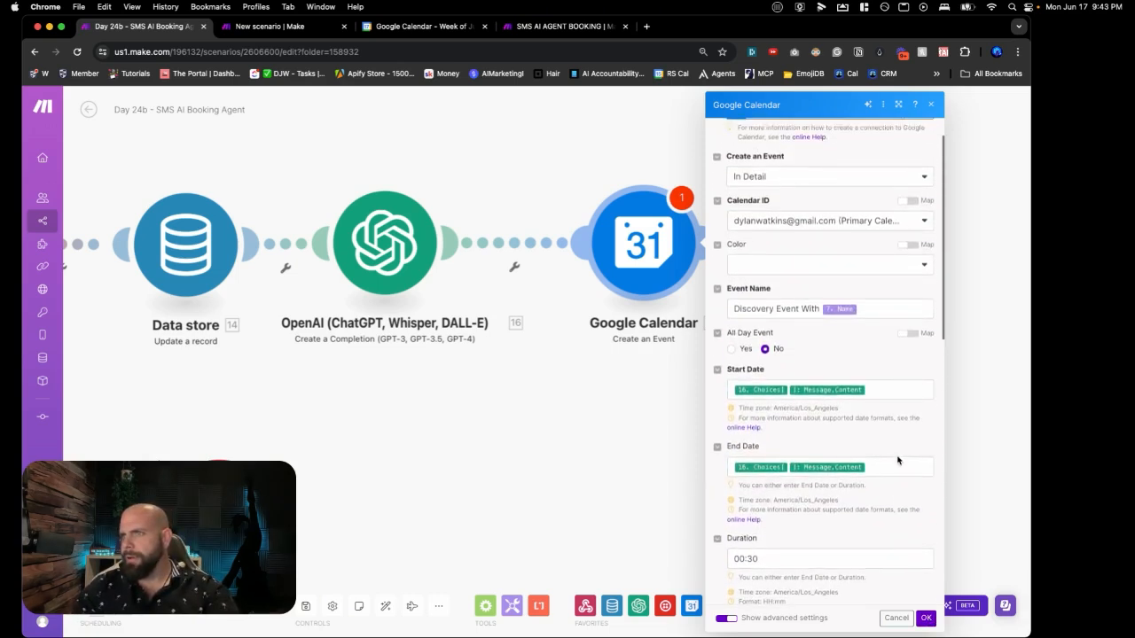
Step: Set the calendar event's creation notifications to To All Guests
click(927, 618)
click(691, 280)
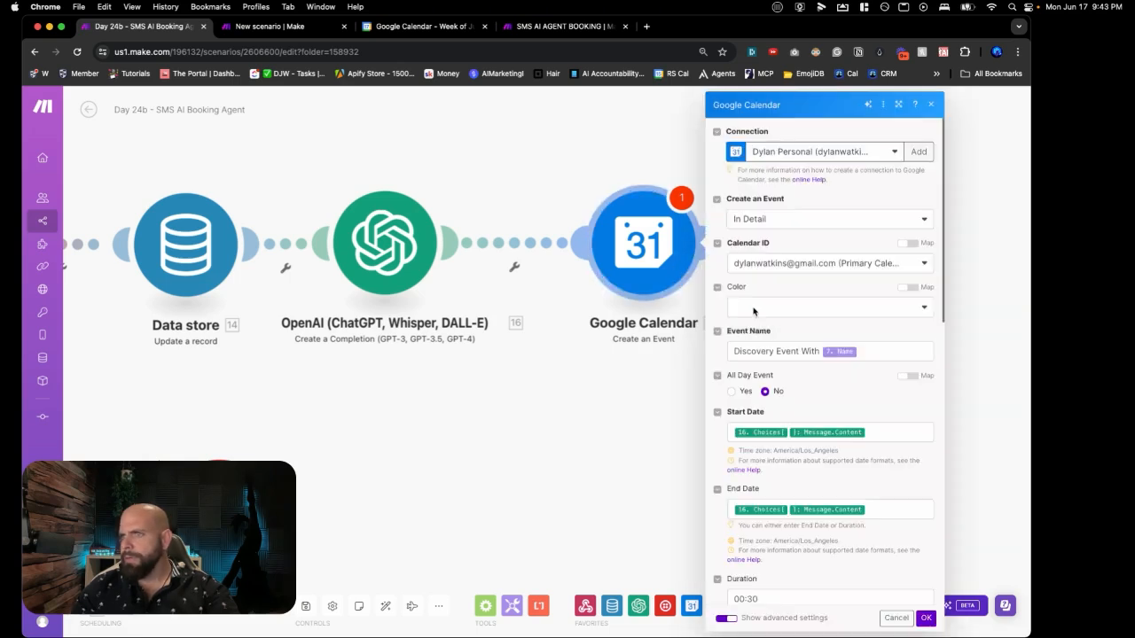
scroll(760, 323, down, 10)
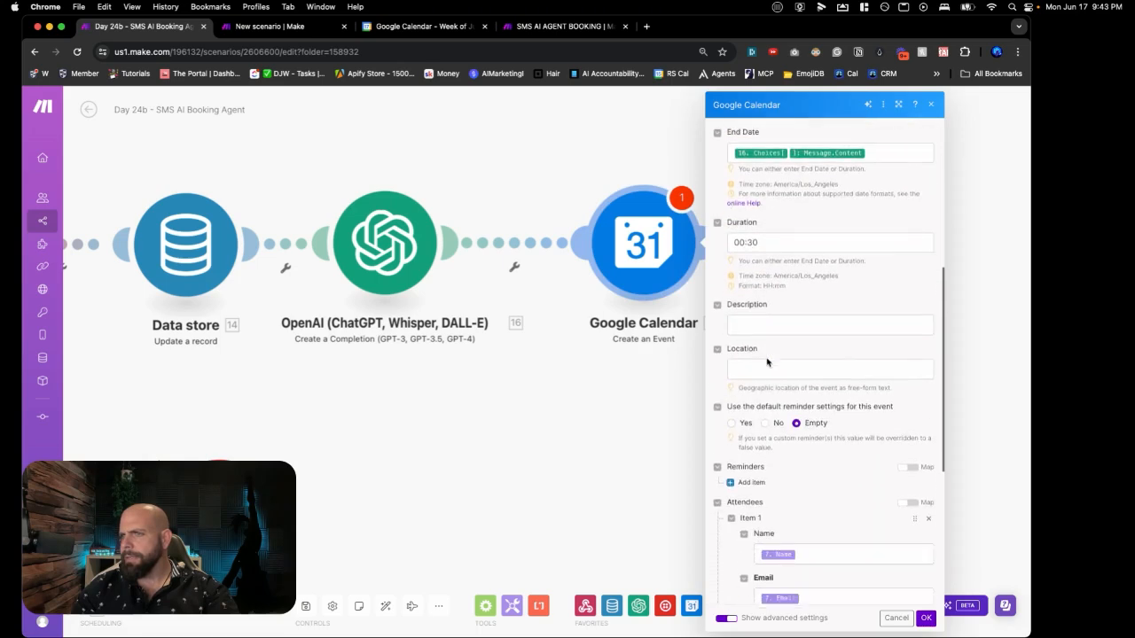
click(800, 443)
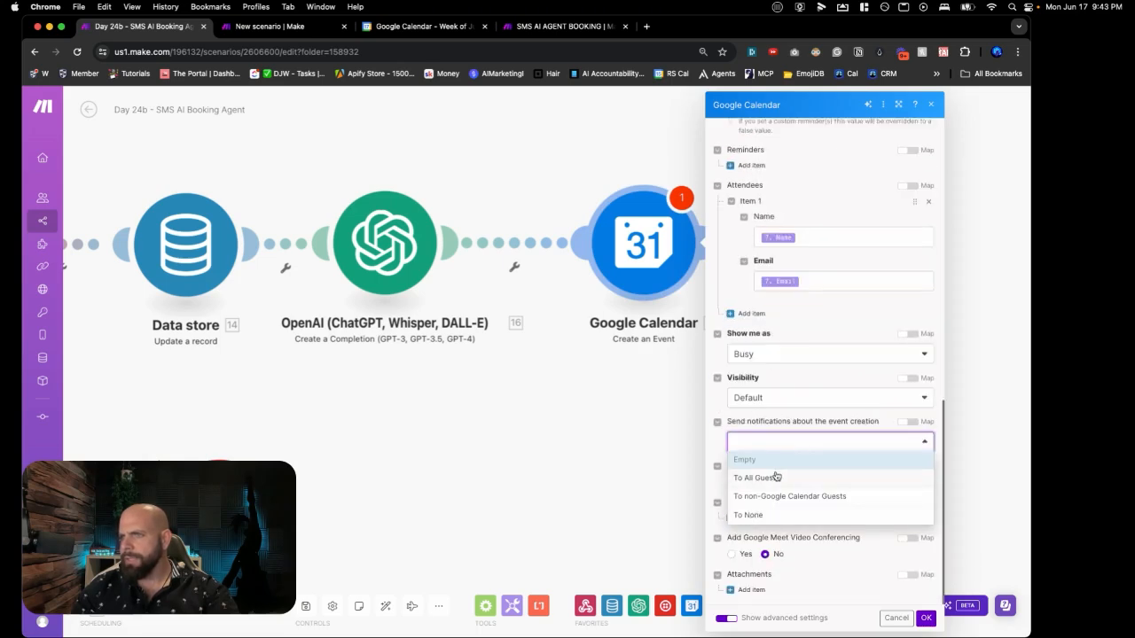
click(773, 480)
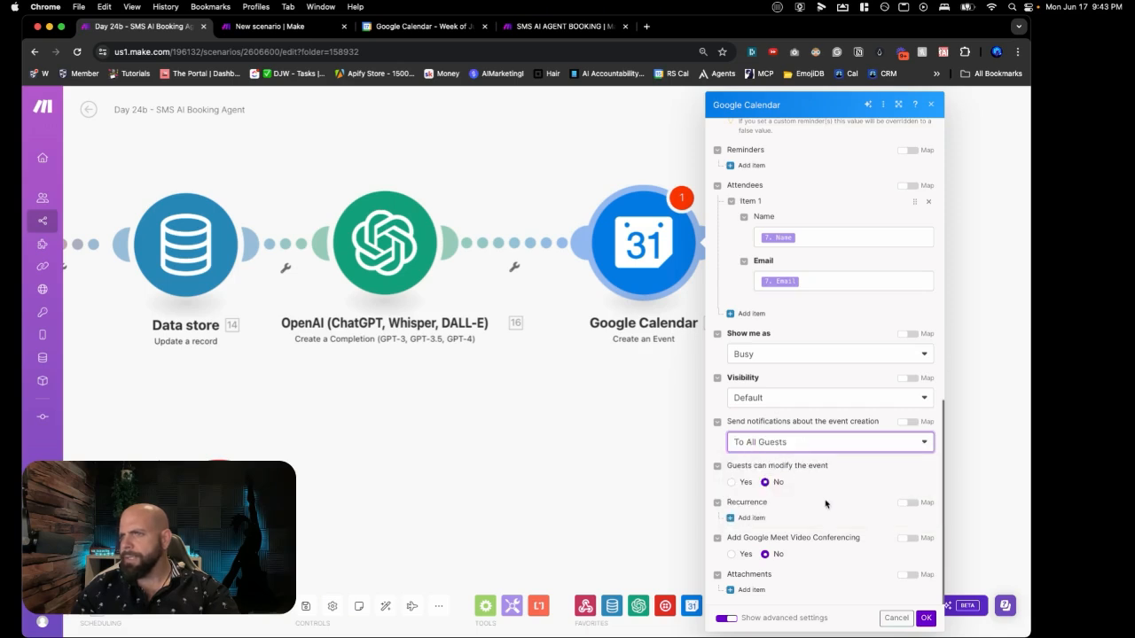
click(925, 618)
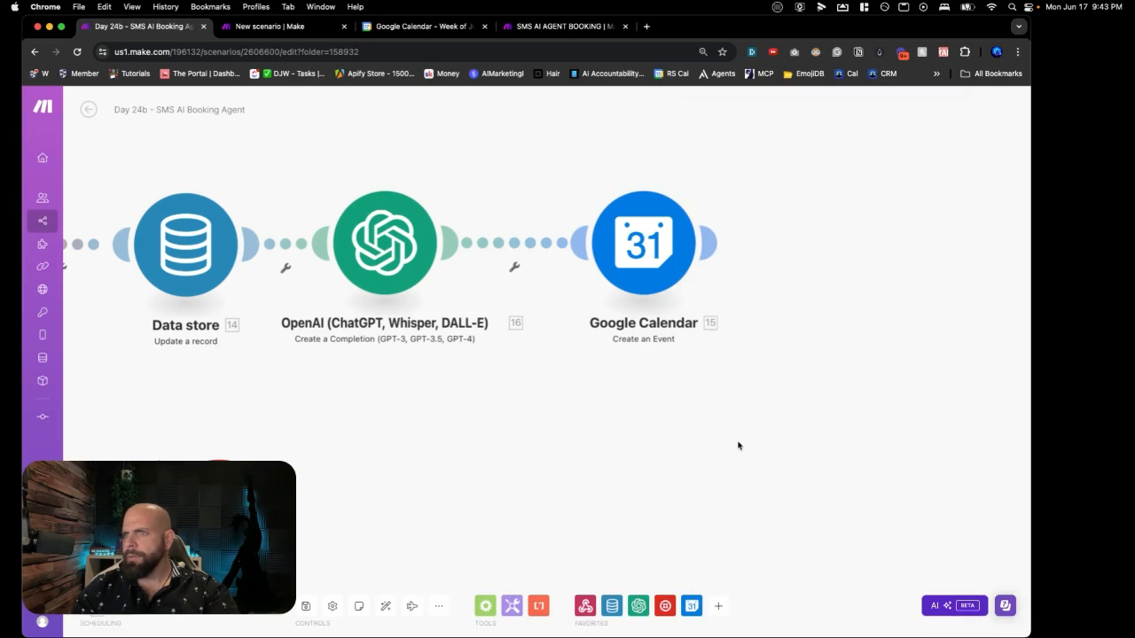
Step: Save the booking scenario
click(305, 607)
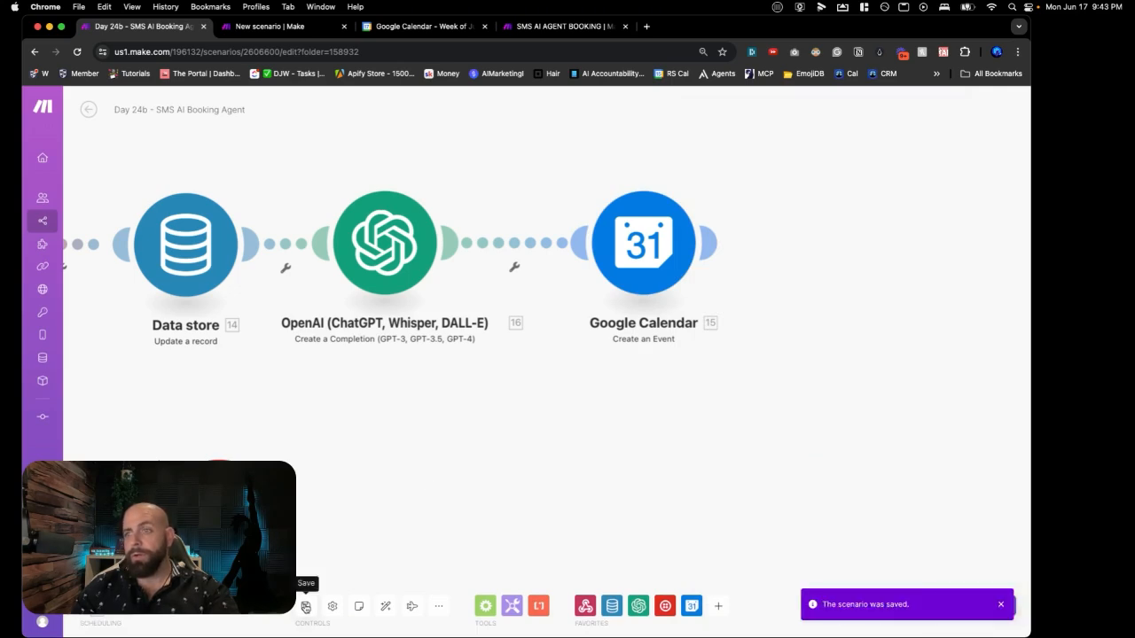
scroll(379, 518, down, 3)
scroll(380, 518, down, 3)
scroll(379, 517, up, 4)
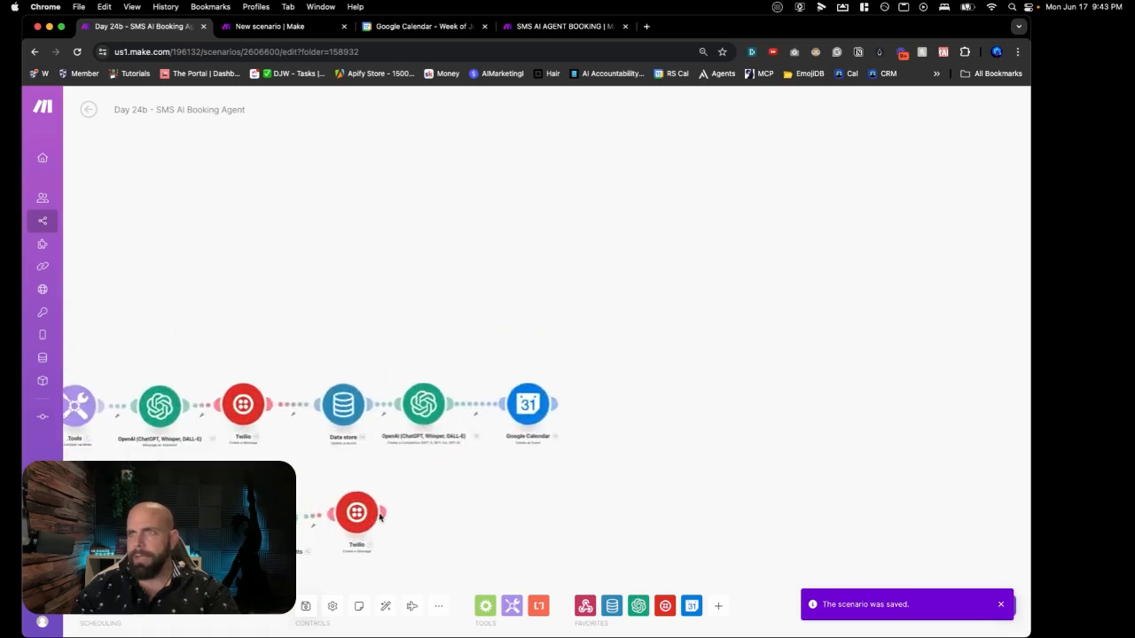
scroll(380, 517, left, 3)
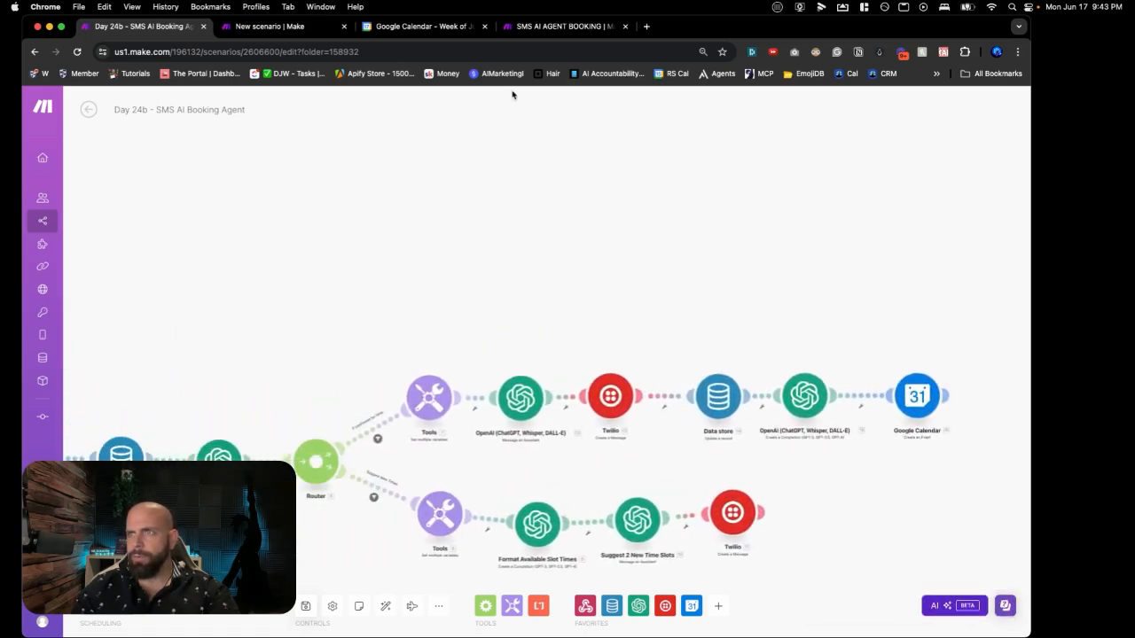
Step: Delete the test booking record from SMS AI AGENT BOOKING, then return to Day 24a
click(541, 28)
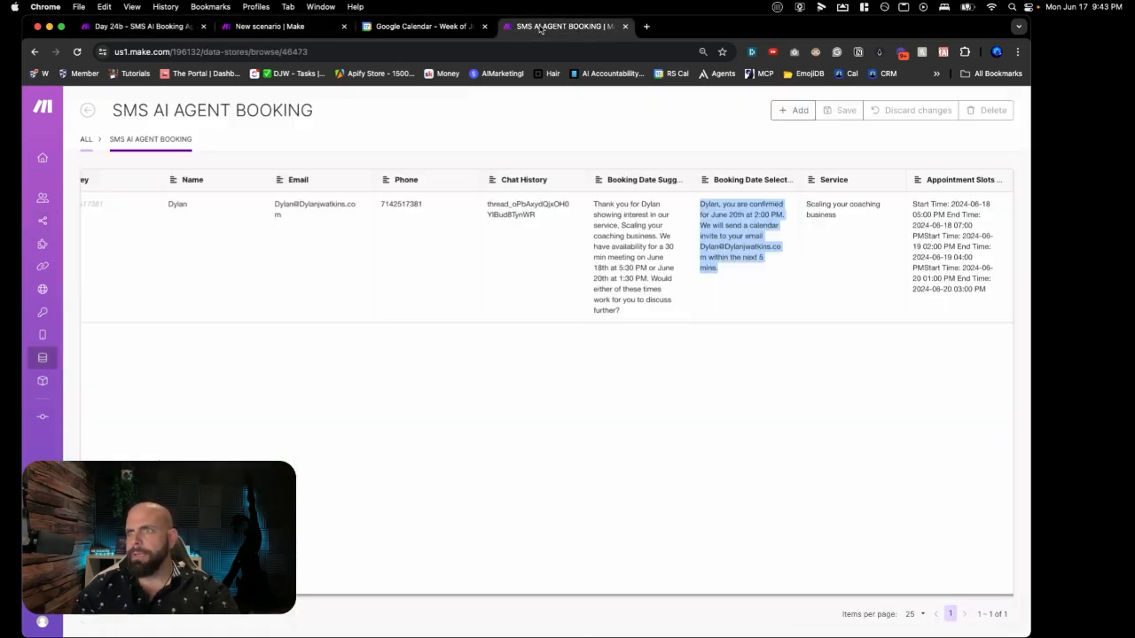
scroll(98, 217, left, 2)
click(91, 206)
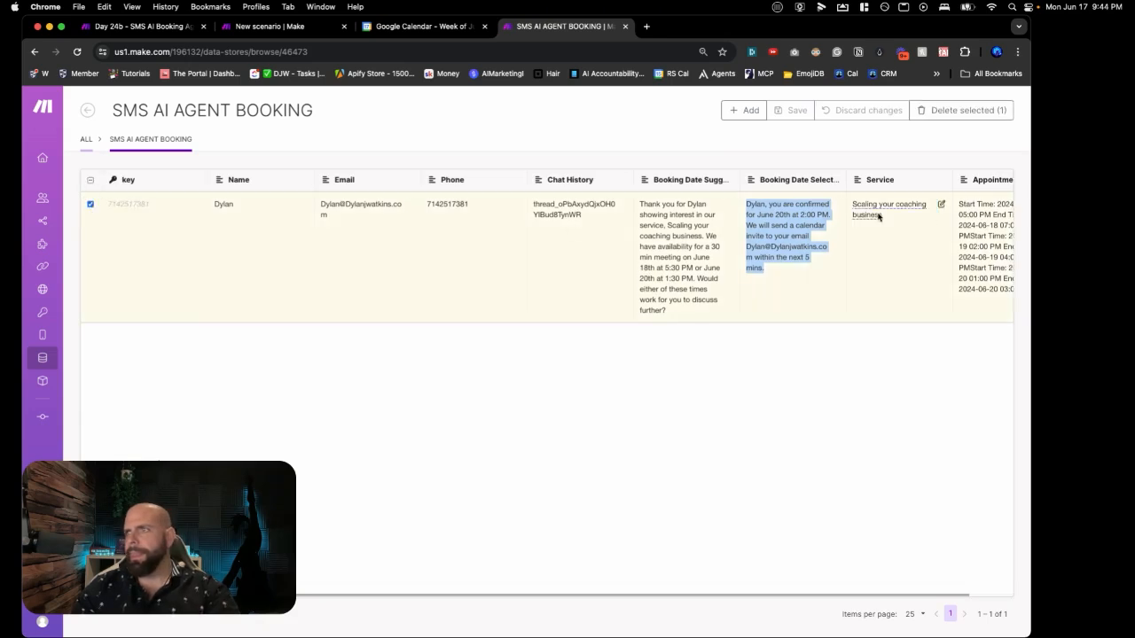
click(954, 111)
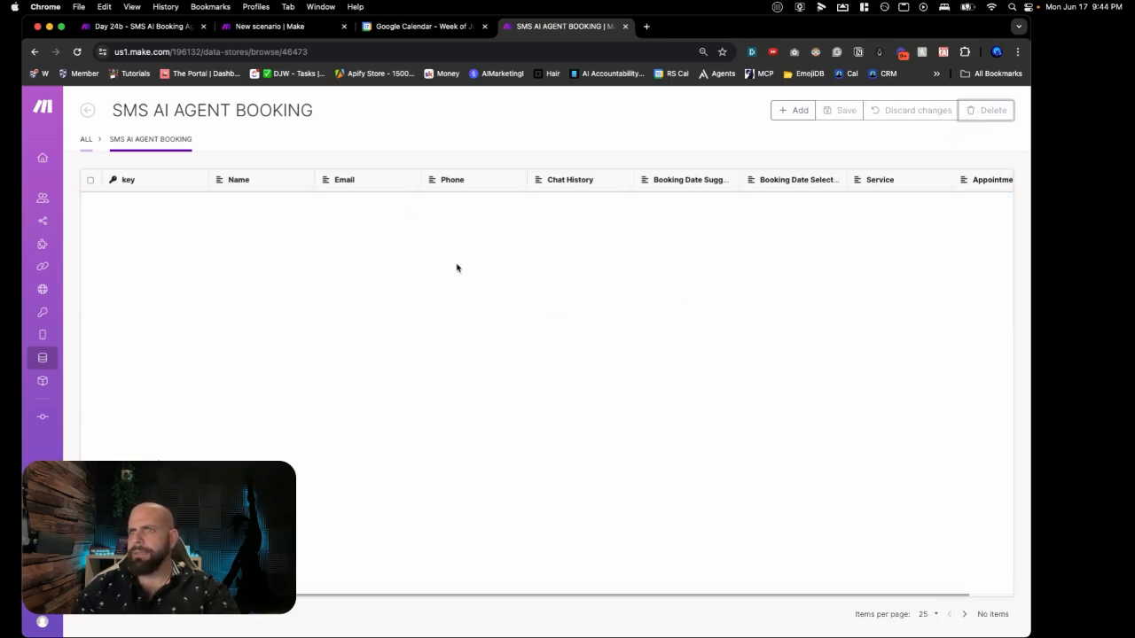
click(228, 29)
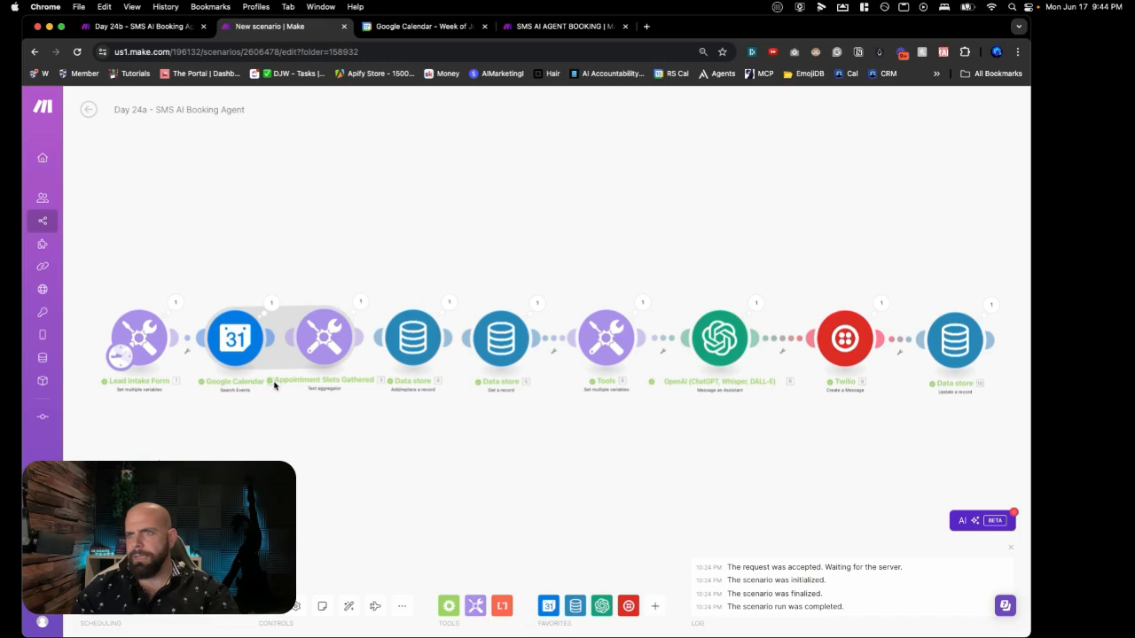
Step: Save Day 24a, then start a Run once of the Day 24b SMS AI Booking Agent scenario
click(271, 610)
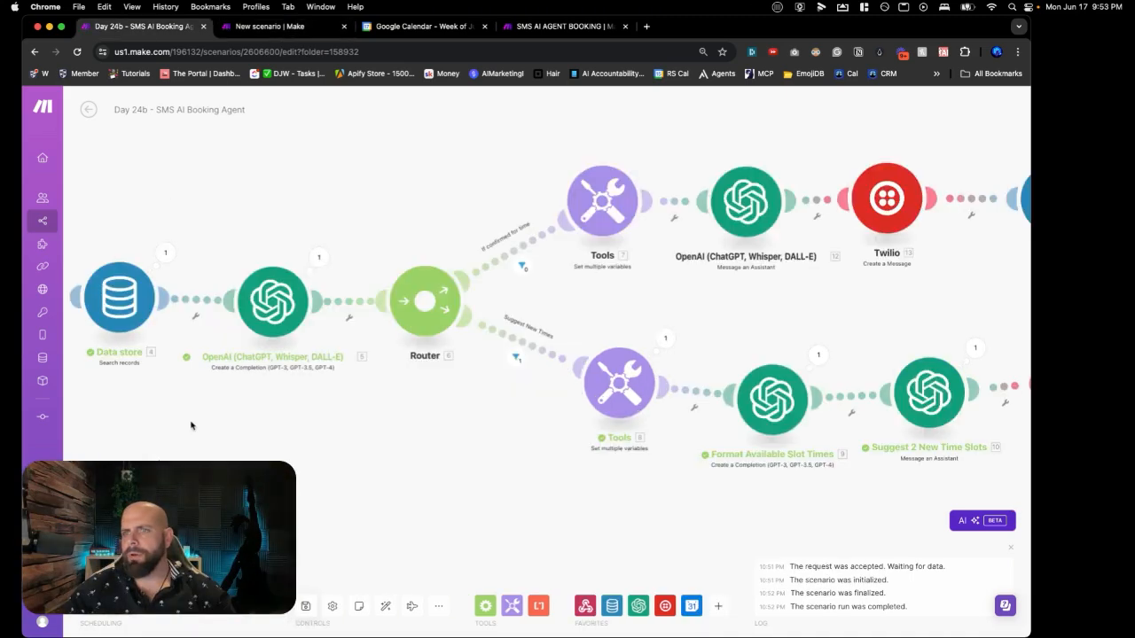
scroll(191, 425, down, 5)
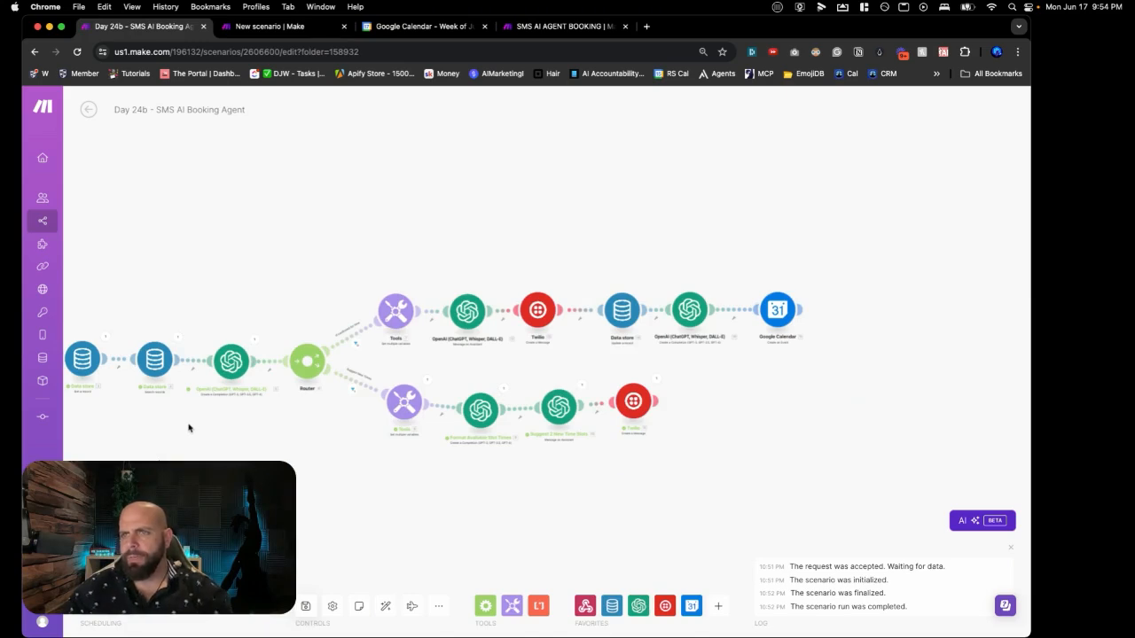
drag(186, 433, 376, 396)
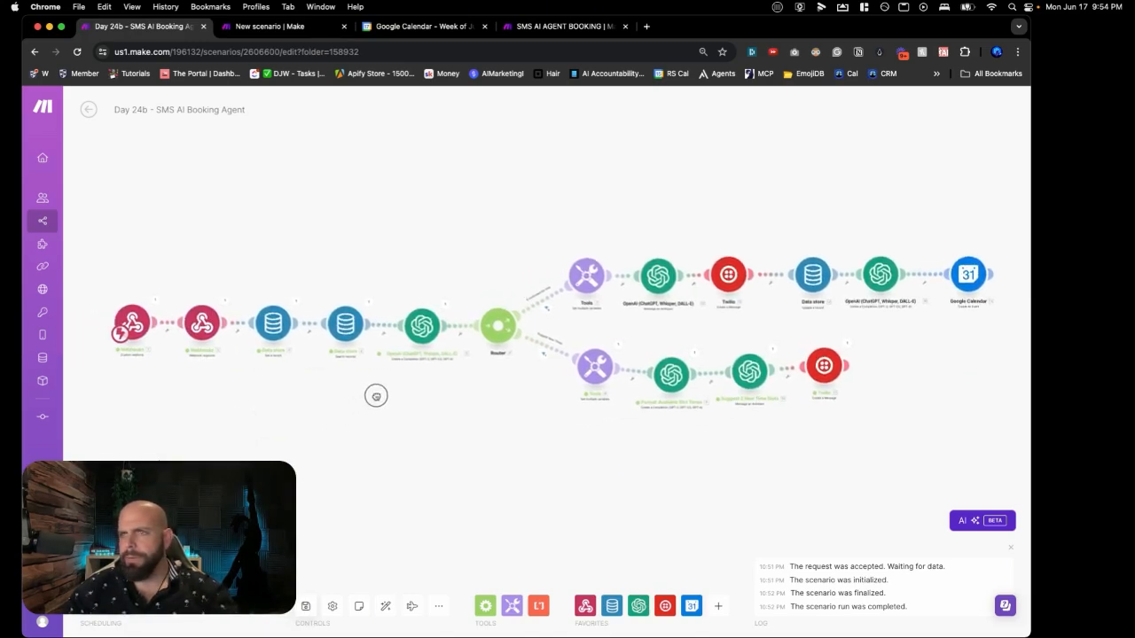
click(115, 568)
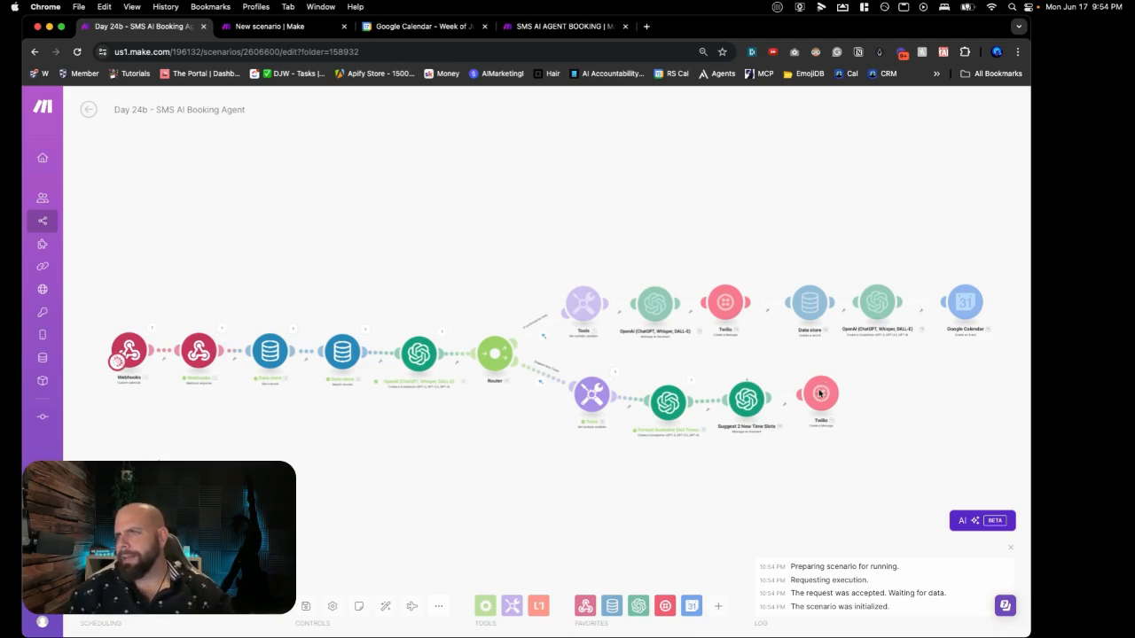
Step: Check the Suggest New Times branch results and start another Run once
scroll(820, 399, up, 3)
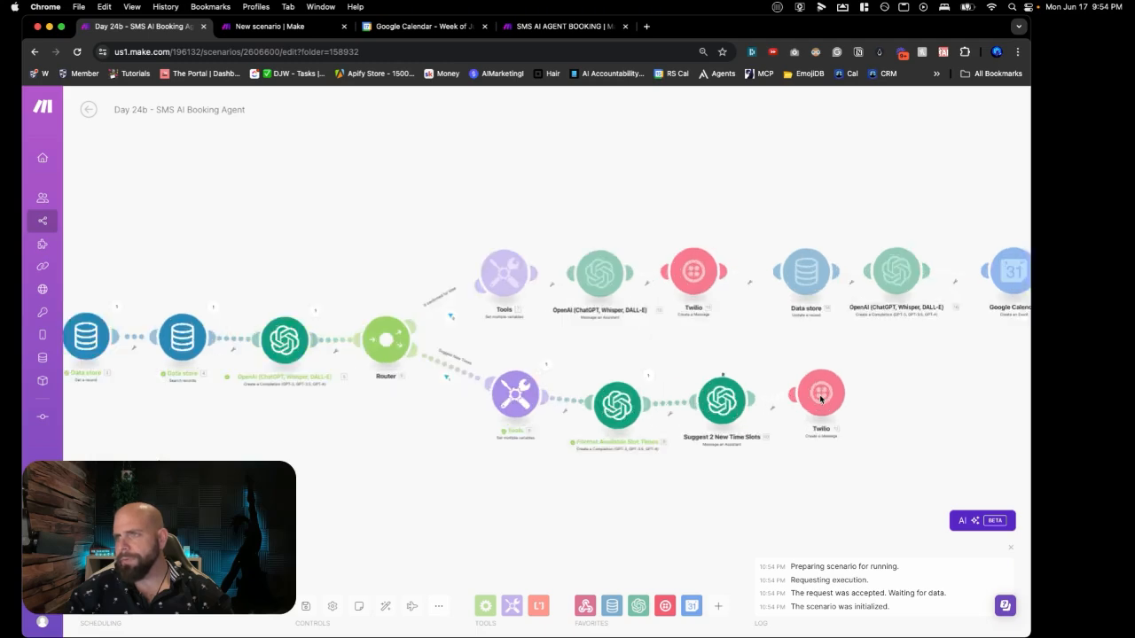
scroll(768, 370, up, 2)
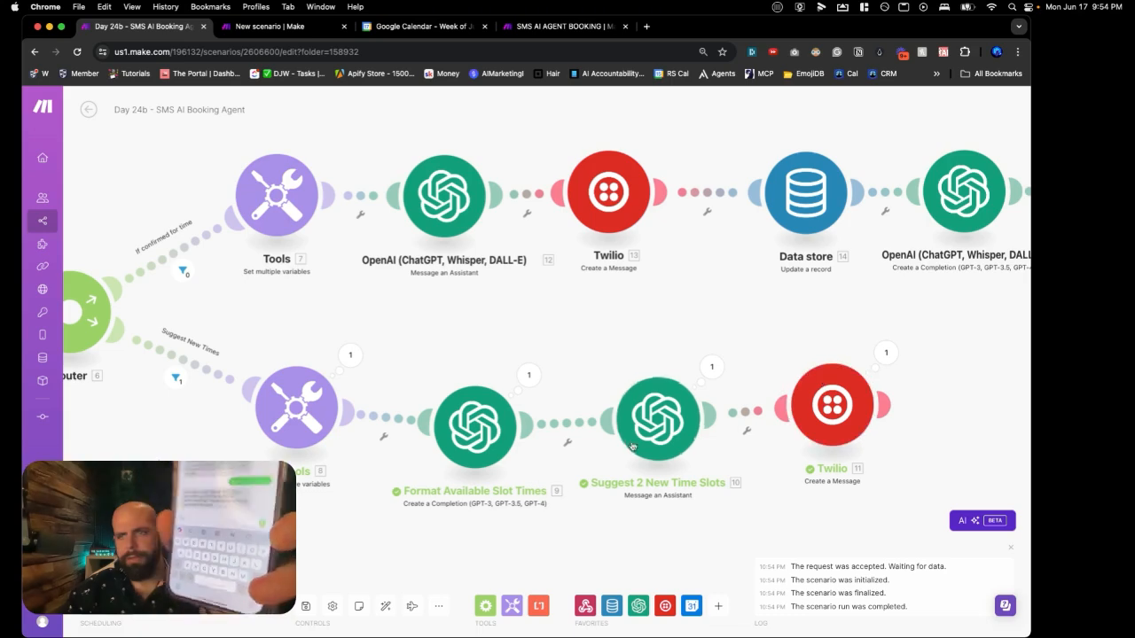
click(117, 571)
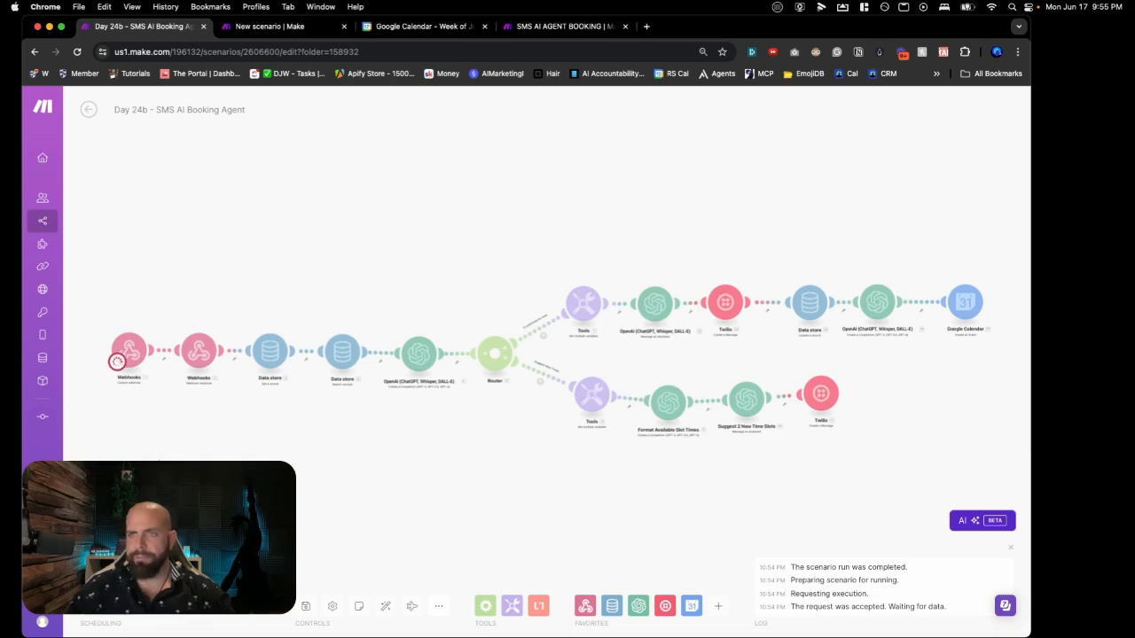
scroll(501, 392, up, 5)
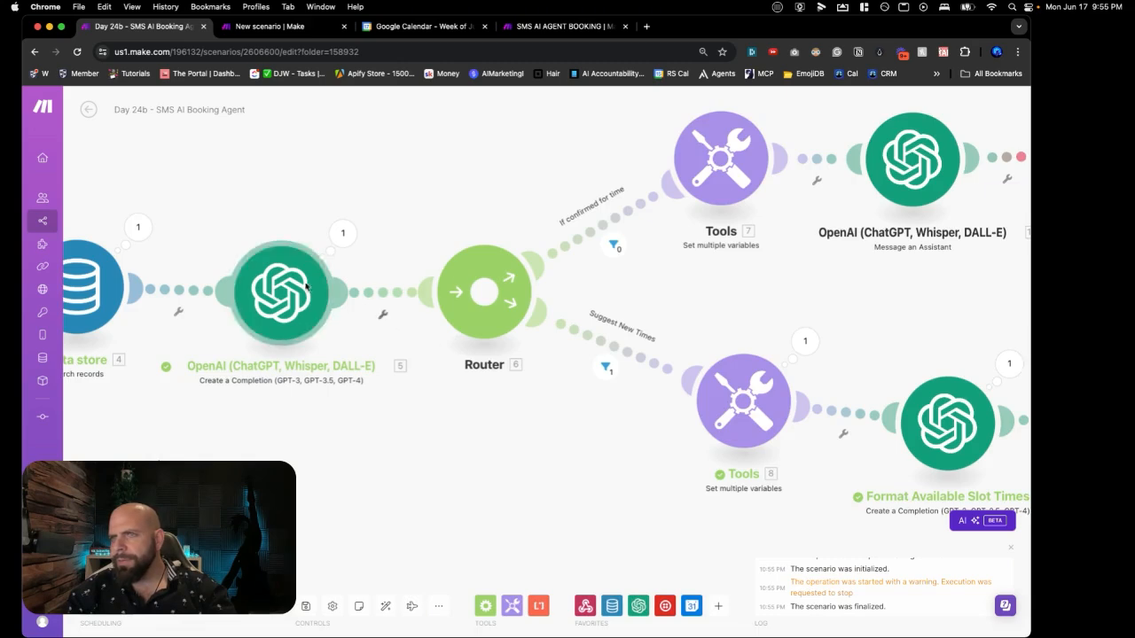
drag(828, 364, 524, 316)
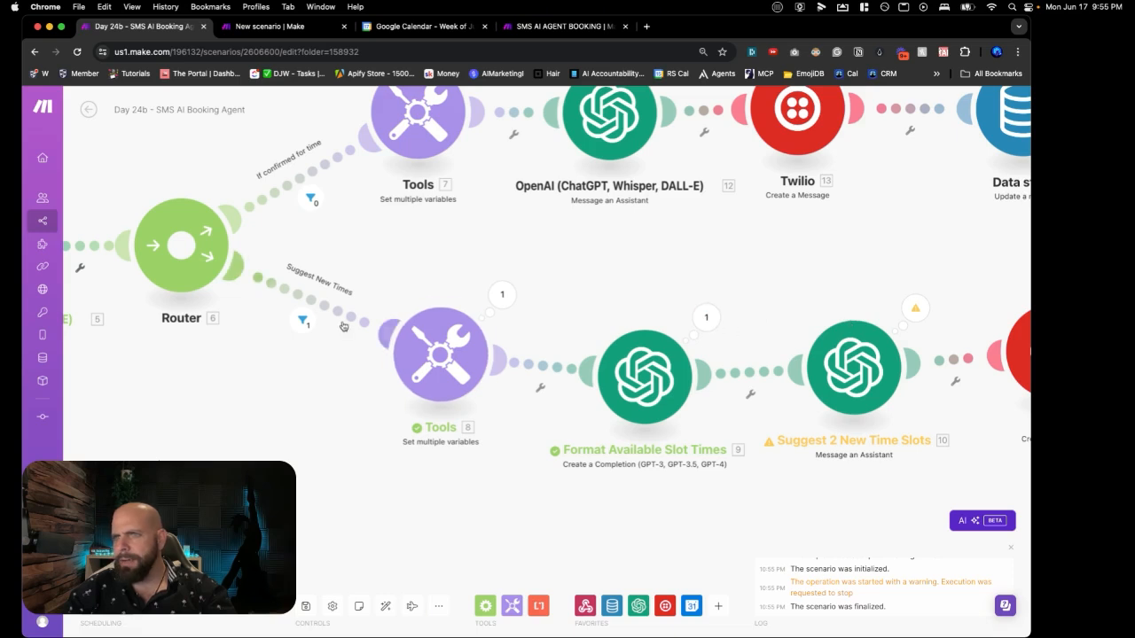
click(343, 326)
click(248, 370)
drag(255, 362, 461, 415)
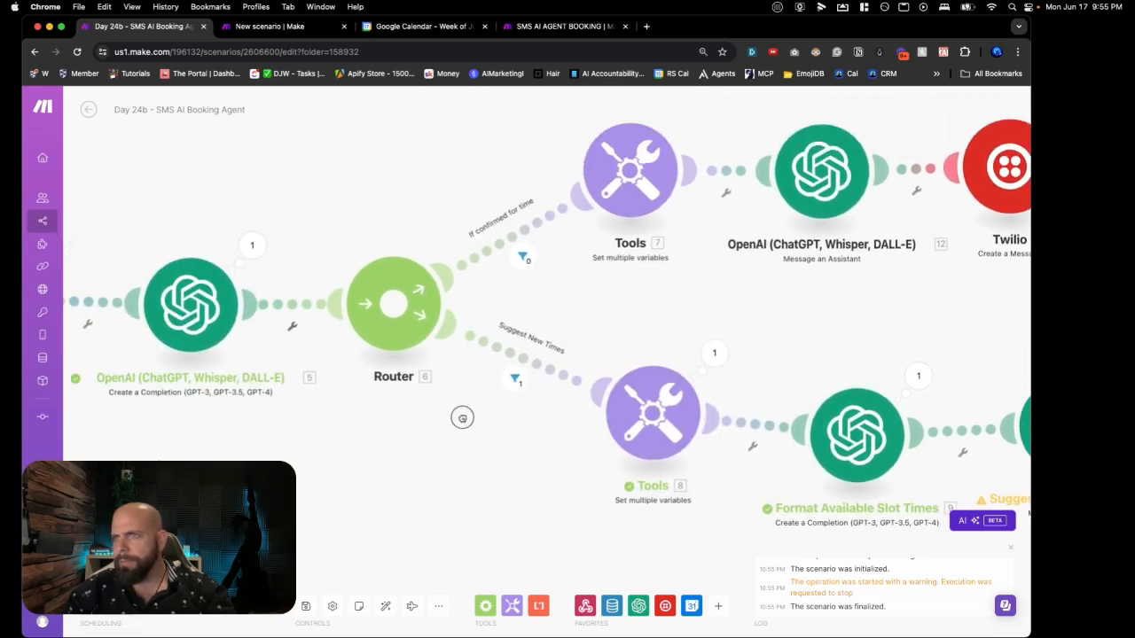
click(255, 250)
click(316, 356)
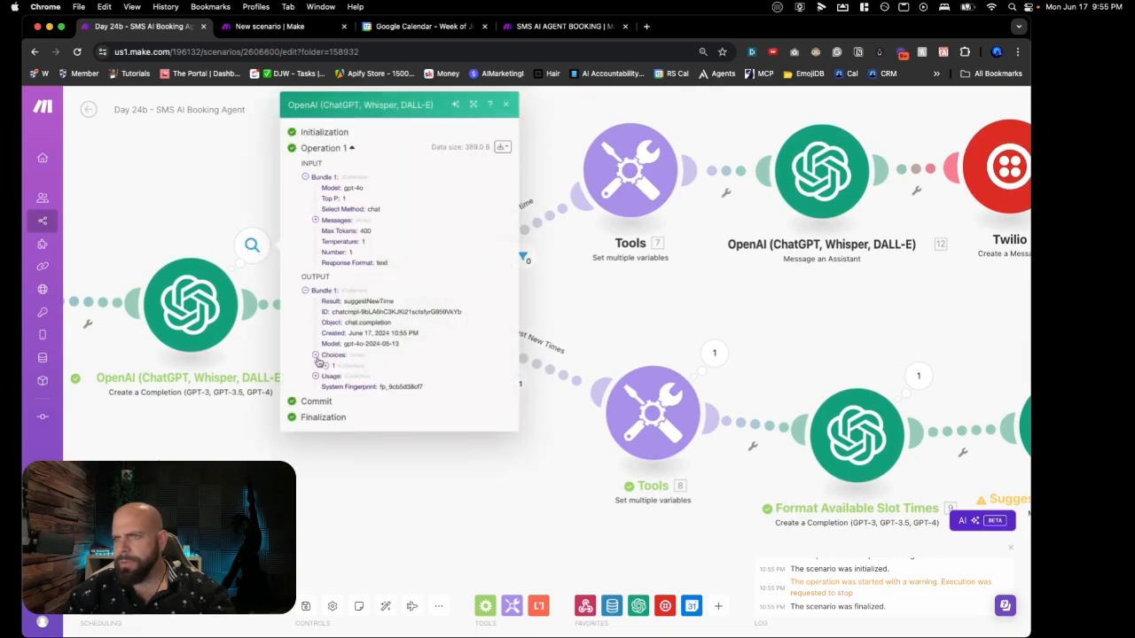
drag(262, 422, 573, 428)
click(599, 337)
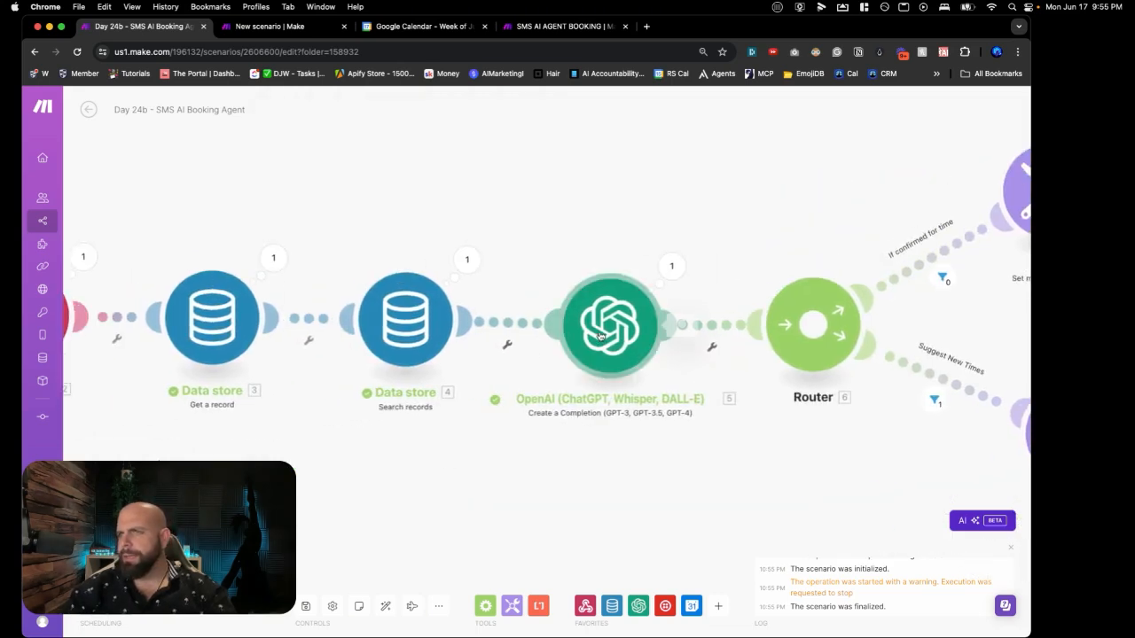
click(585, 278)
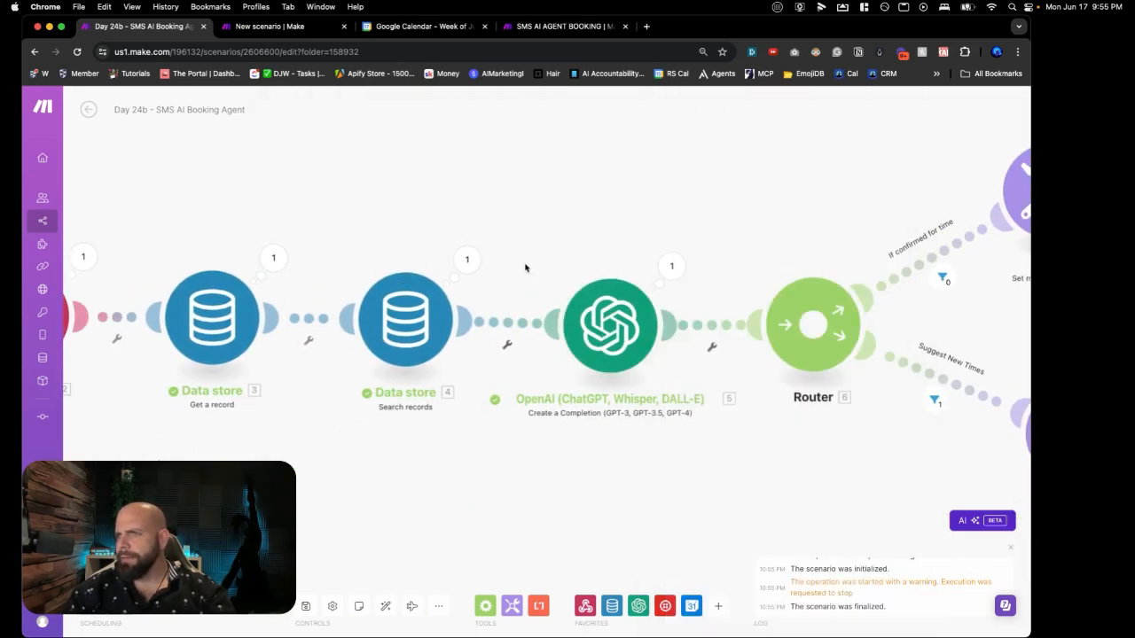
drag(657, 304, 610, 277)
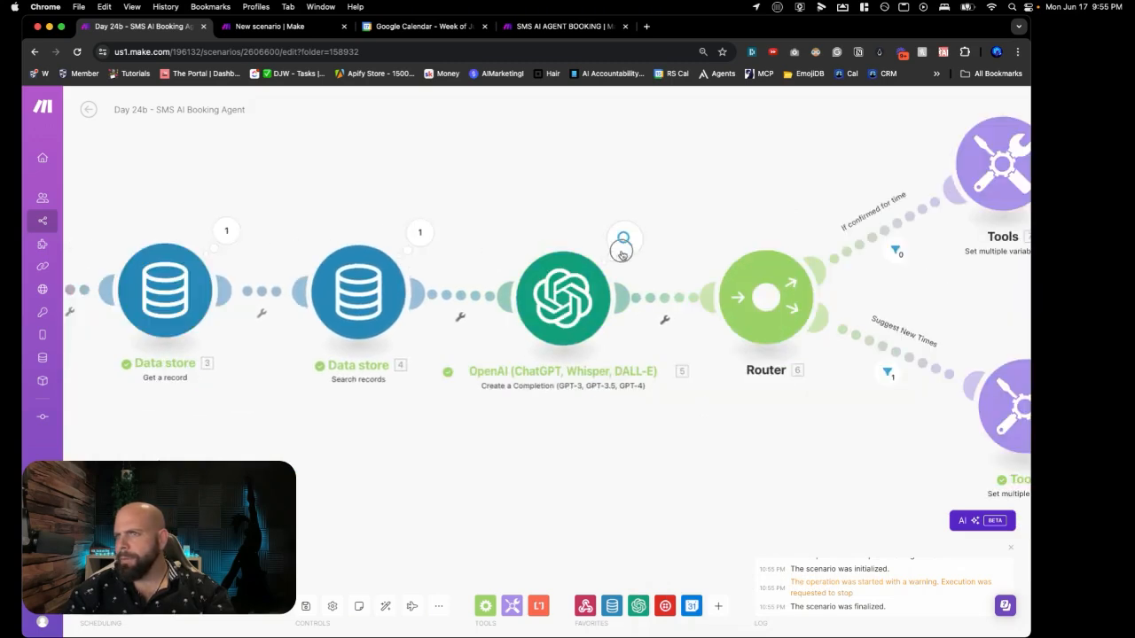
click(624, 238)
drag(770, 404, 794, 429)
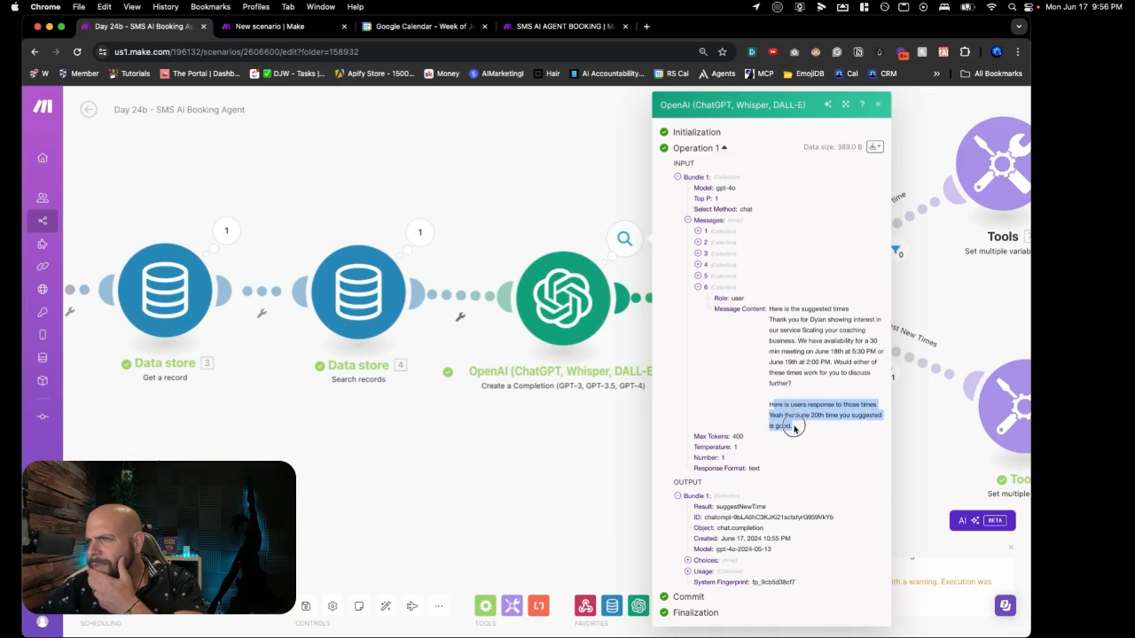
click(795, 431)
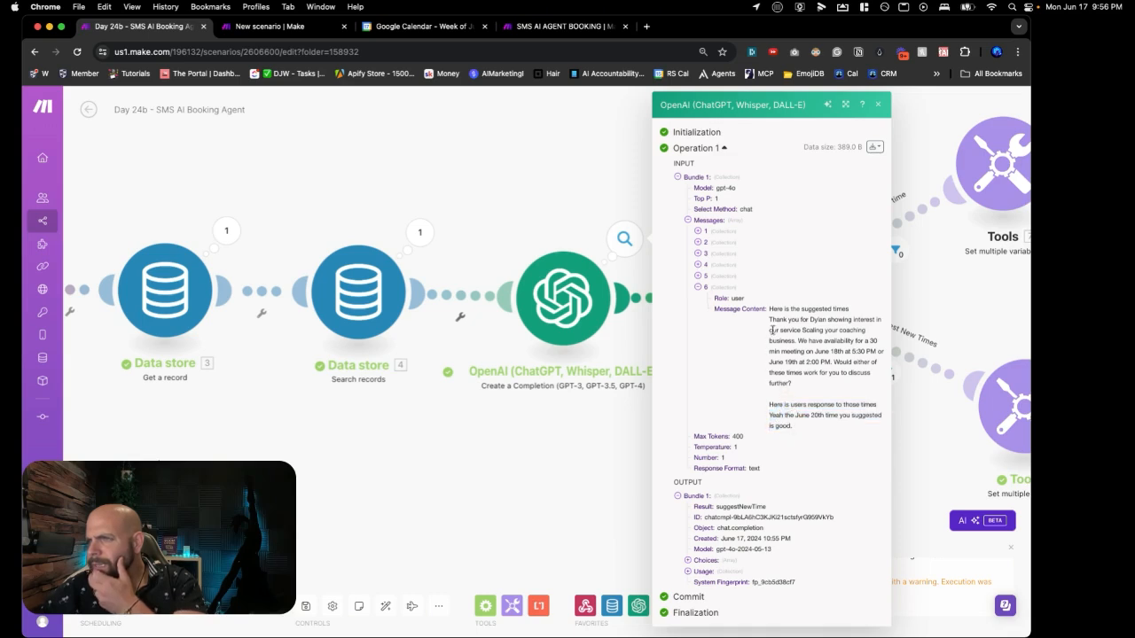
drag(769, 311, 793, 426)
click(798, 387)
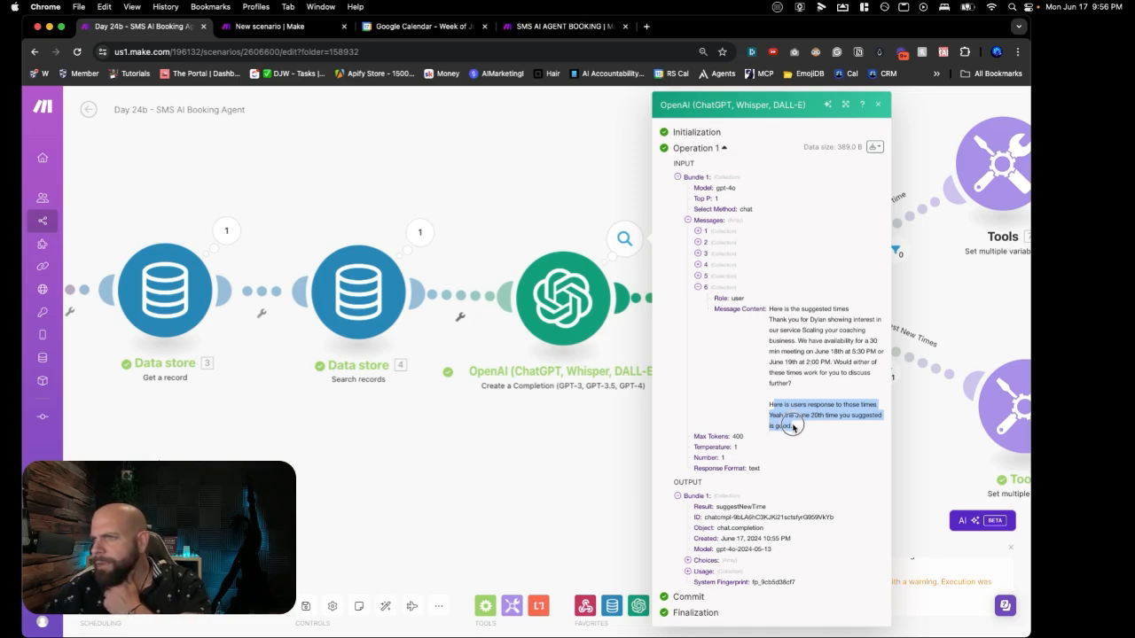
click(688, 560)
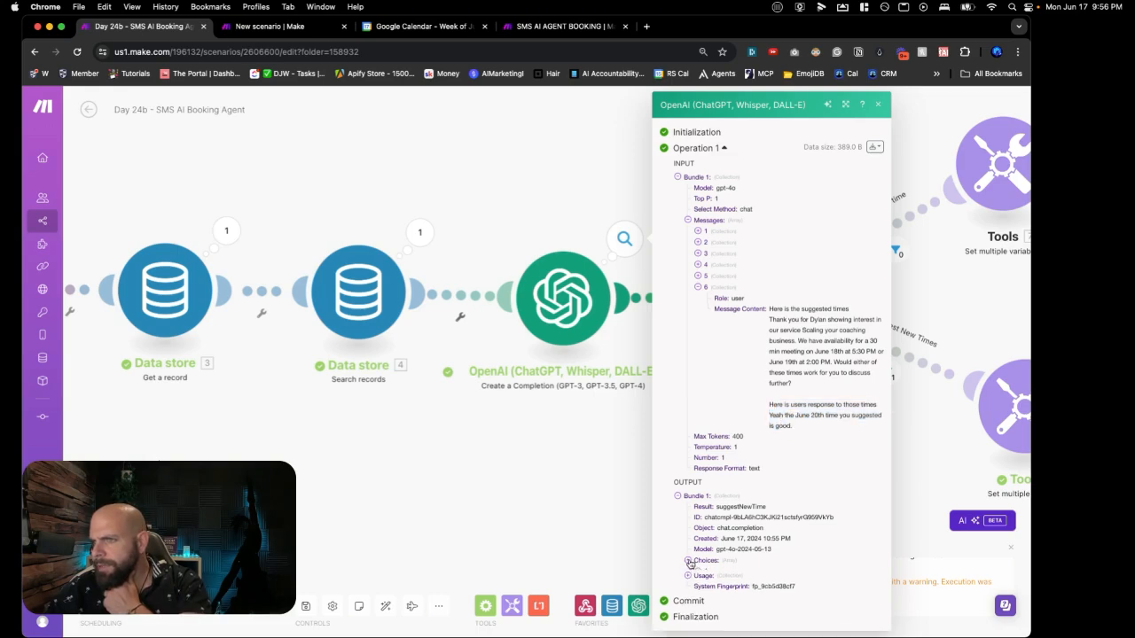
click(697, 571)
double_click(801, 585)
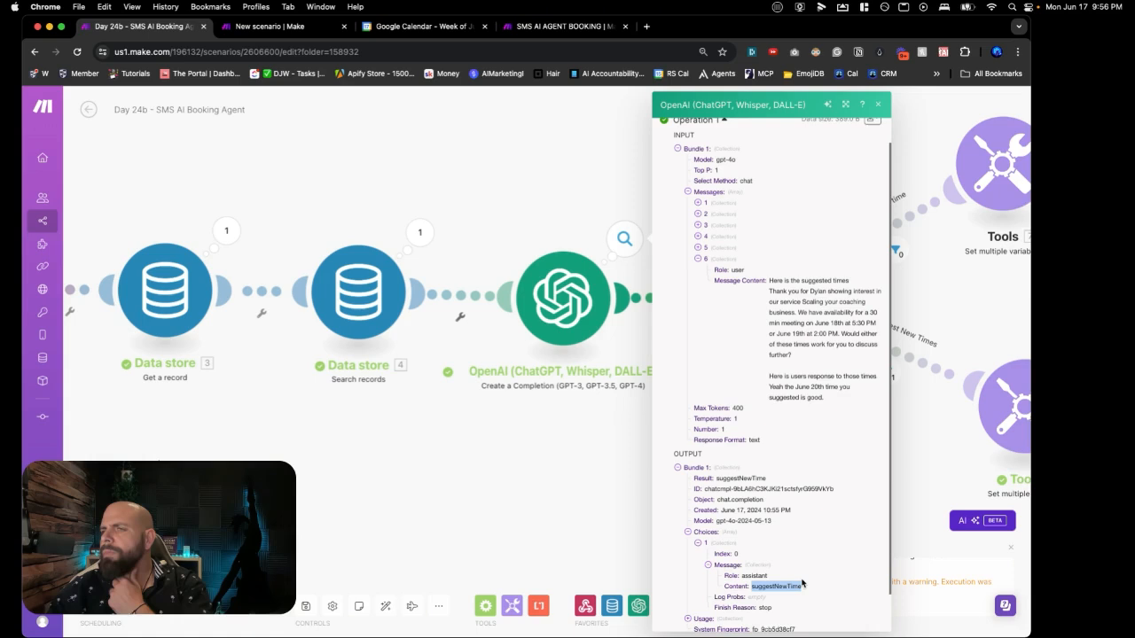
drag(828, 401, 769, 292)
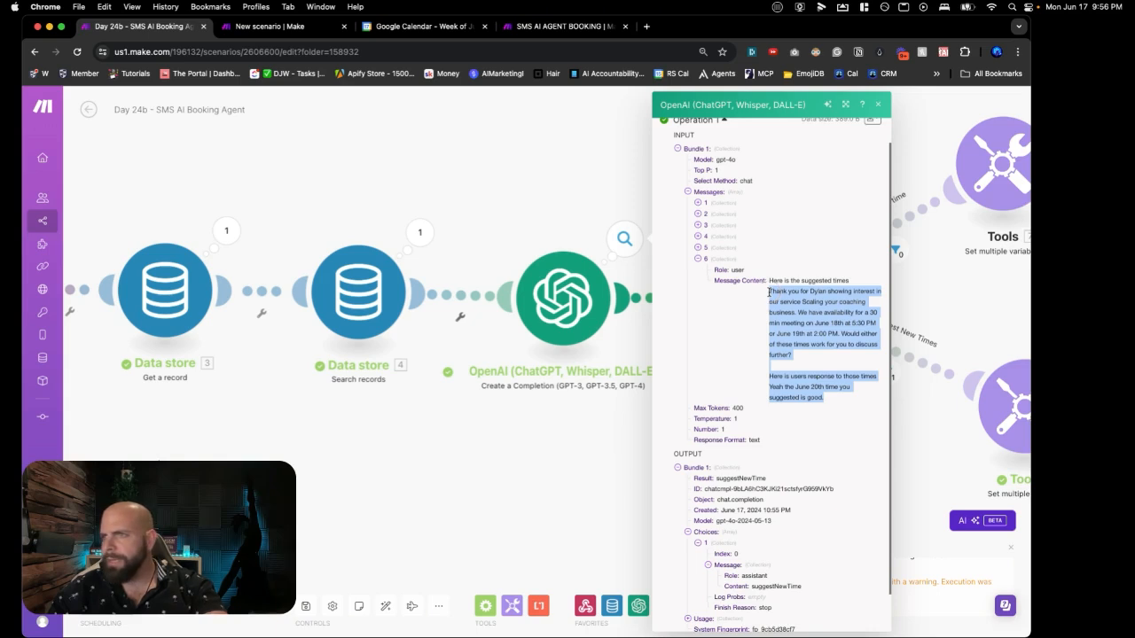
click(770, 291)
drag(770, 280, 791, 355)
click(774, 284)
drag(769, 282, 835, 409)
key(super+c)
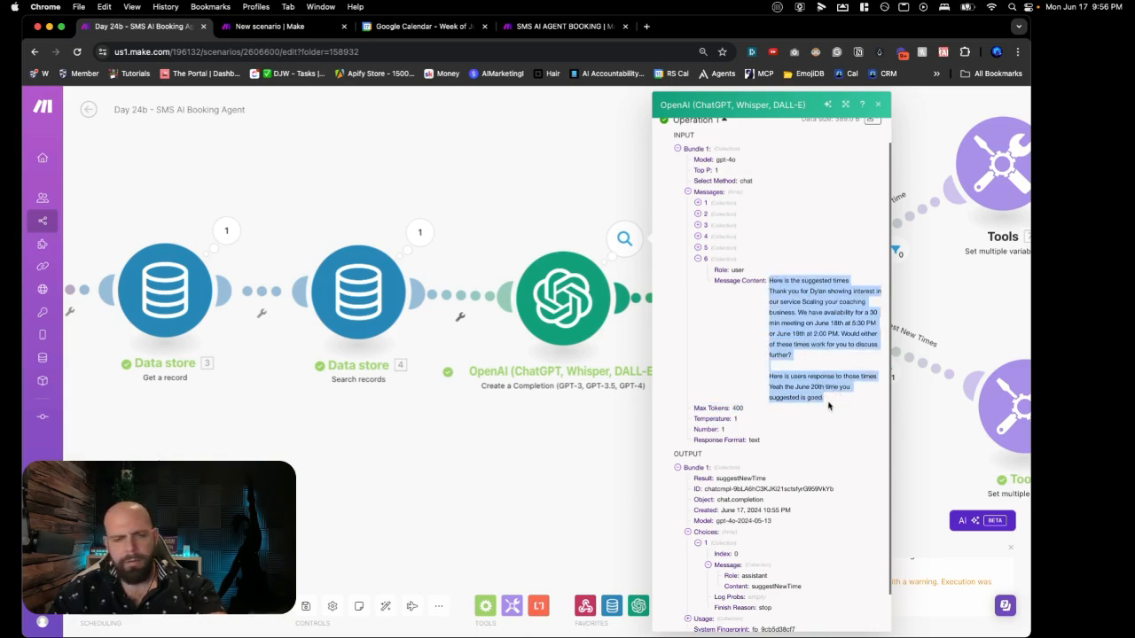
click(594, 345)
Step: In the OpenAI classifier, add Message 7 as a User message containing the pasted June 20th example conversation
click(594, 344)
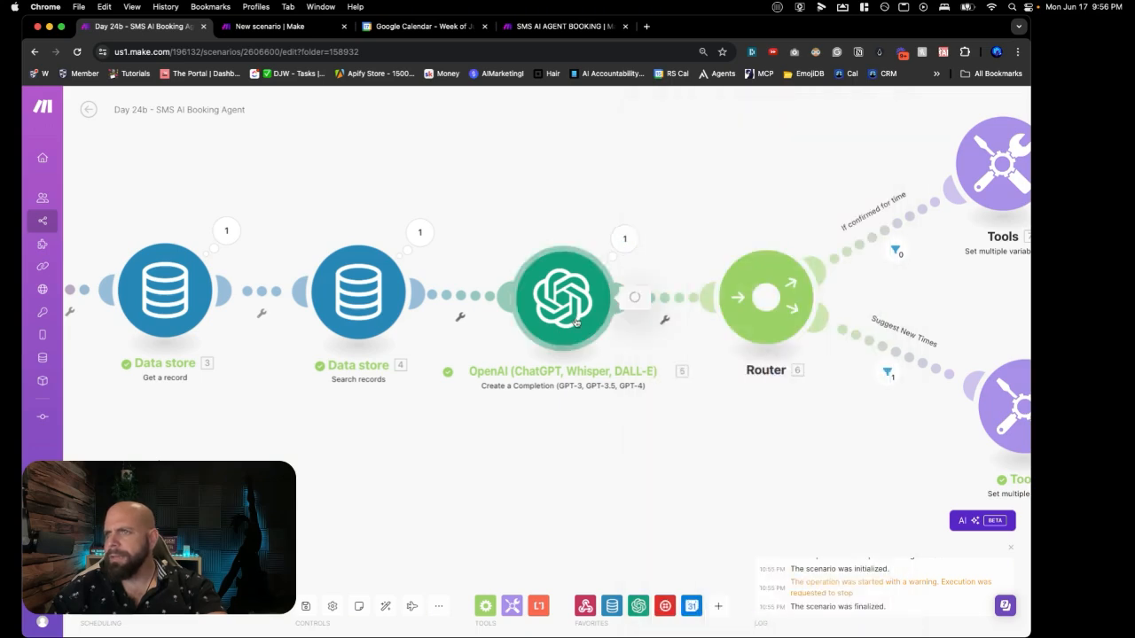
scroll(700, 450, down, 10)
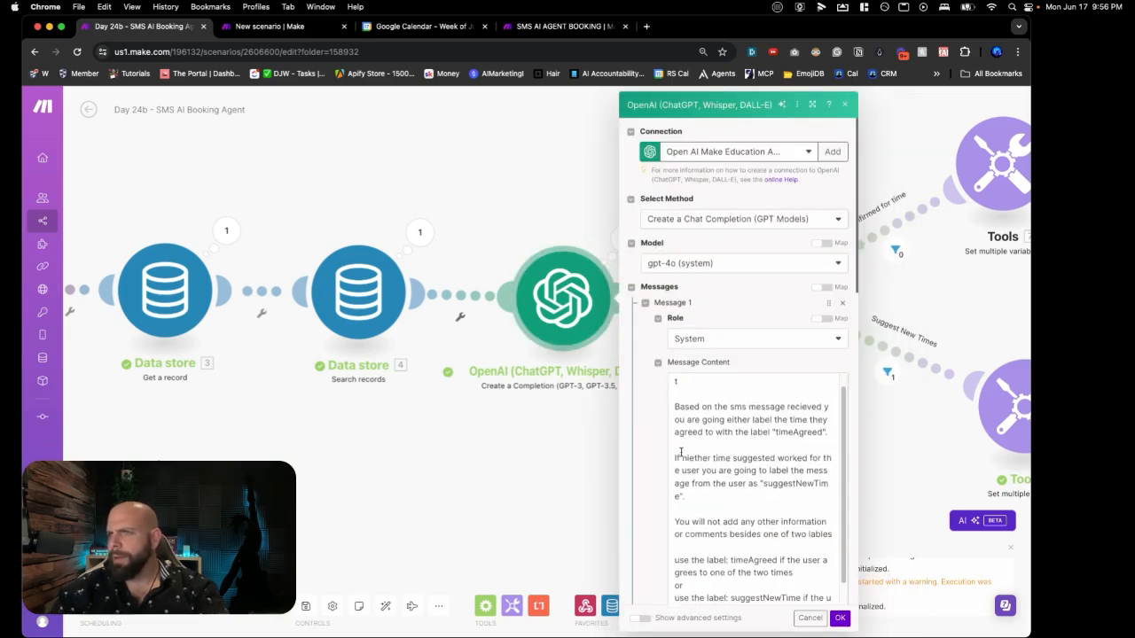
scroll(656, 457, down, 5)
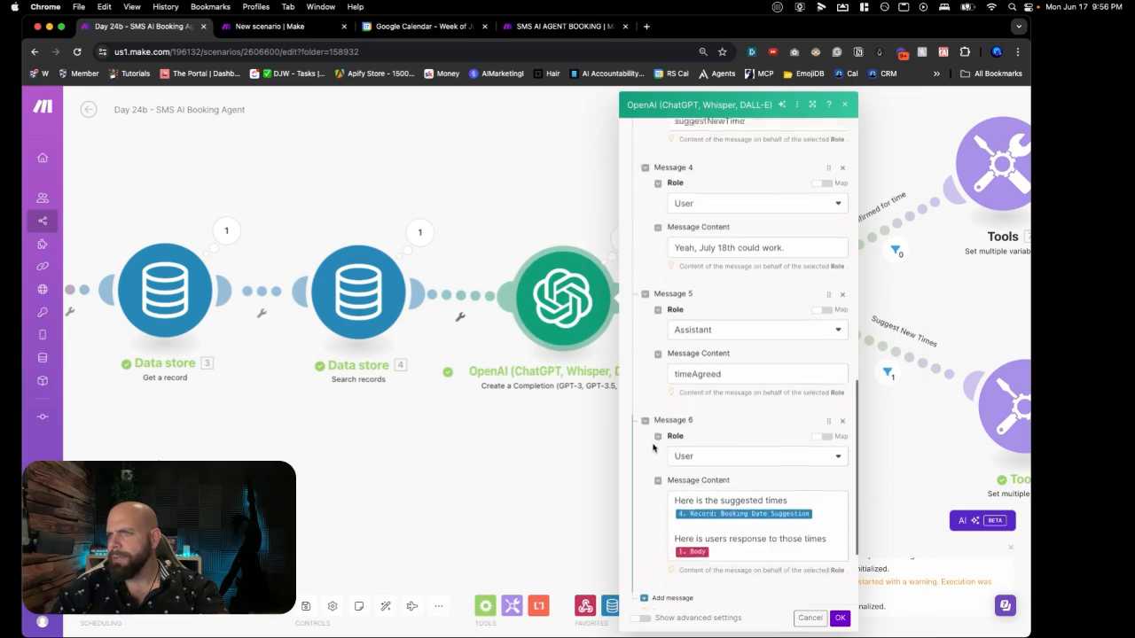
click(667, 461)
click(685, 496)
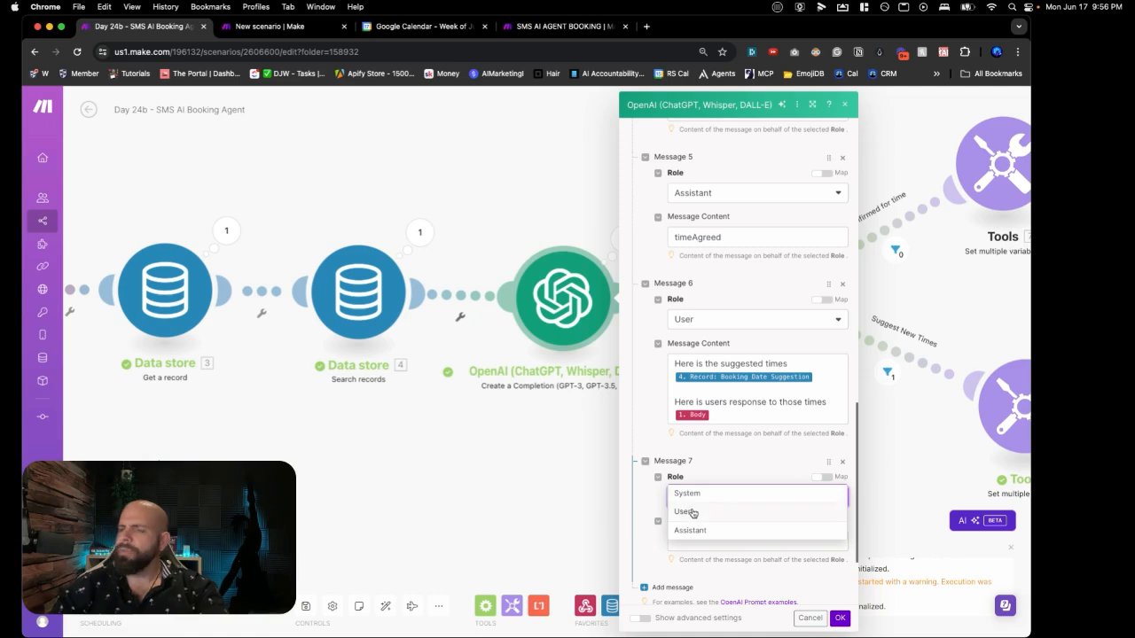
click(689, 511)
click(694, 537)
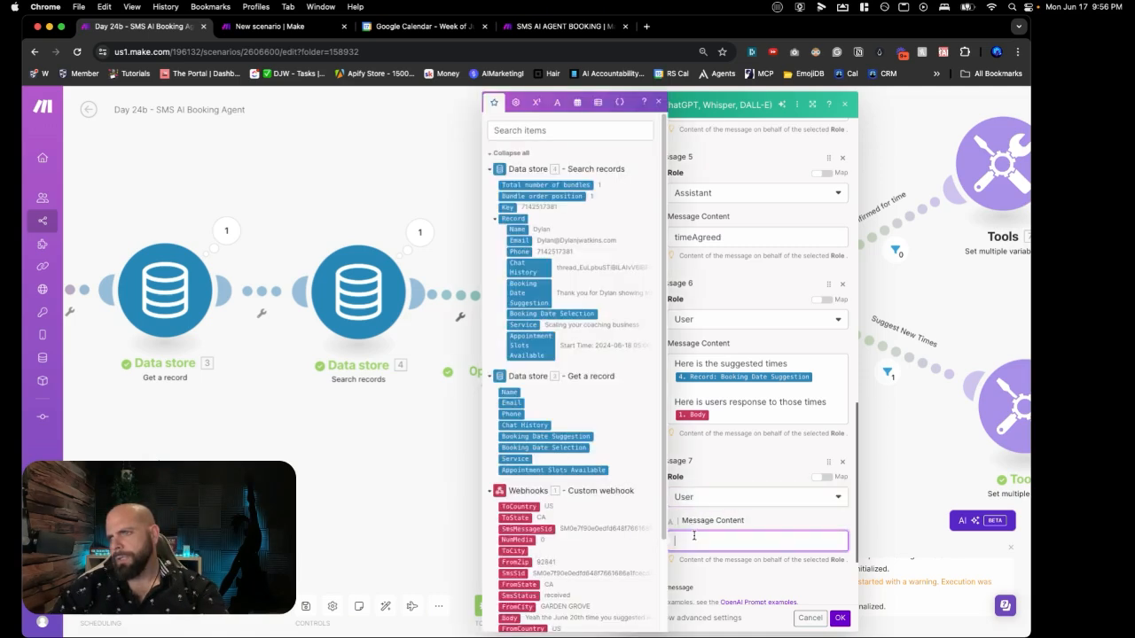
key(super+v)
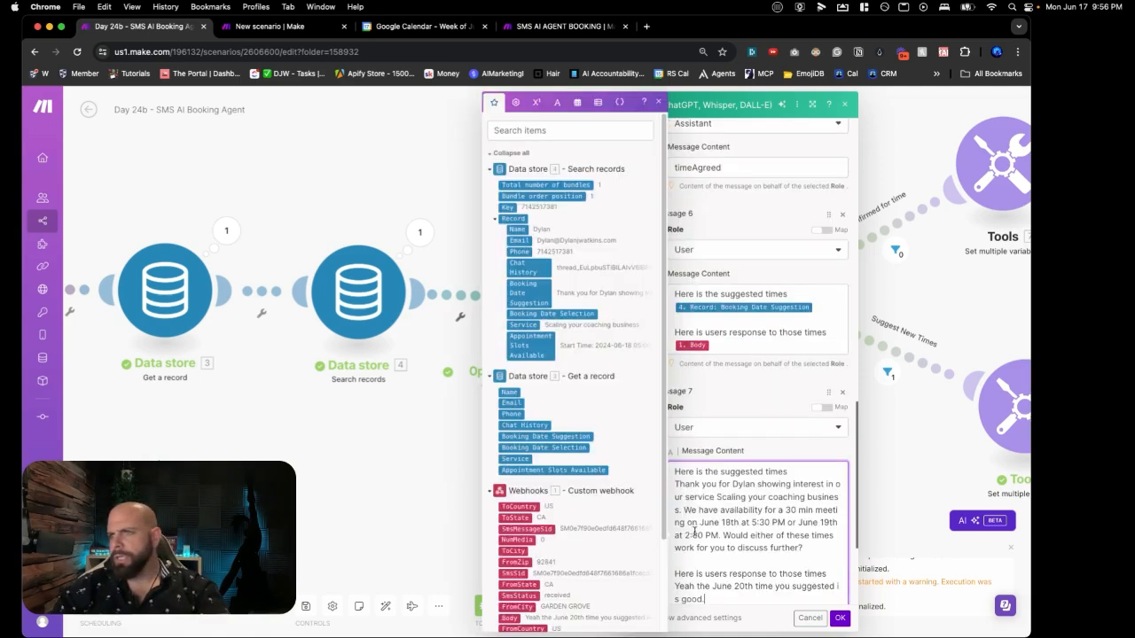
scroll(725, 417, down, 2)
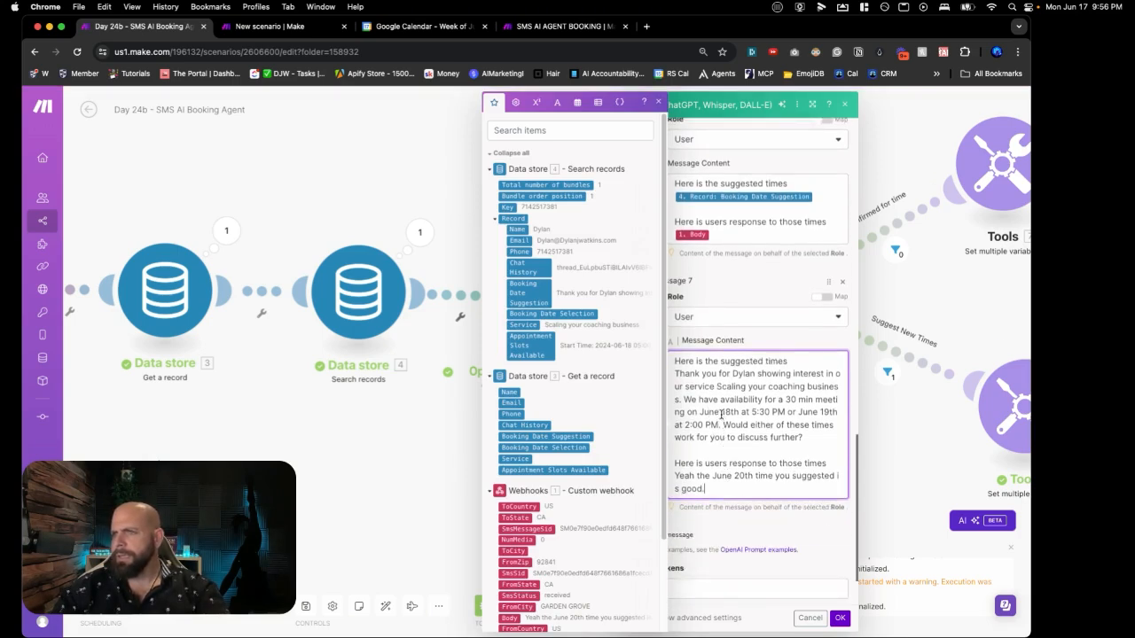
click(727, 508)
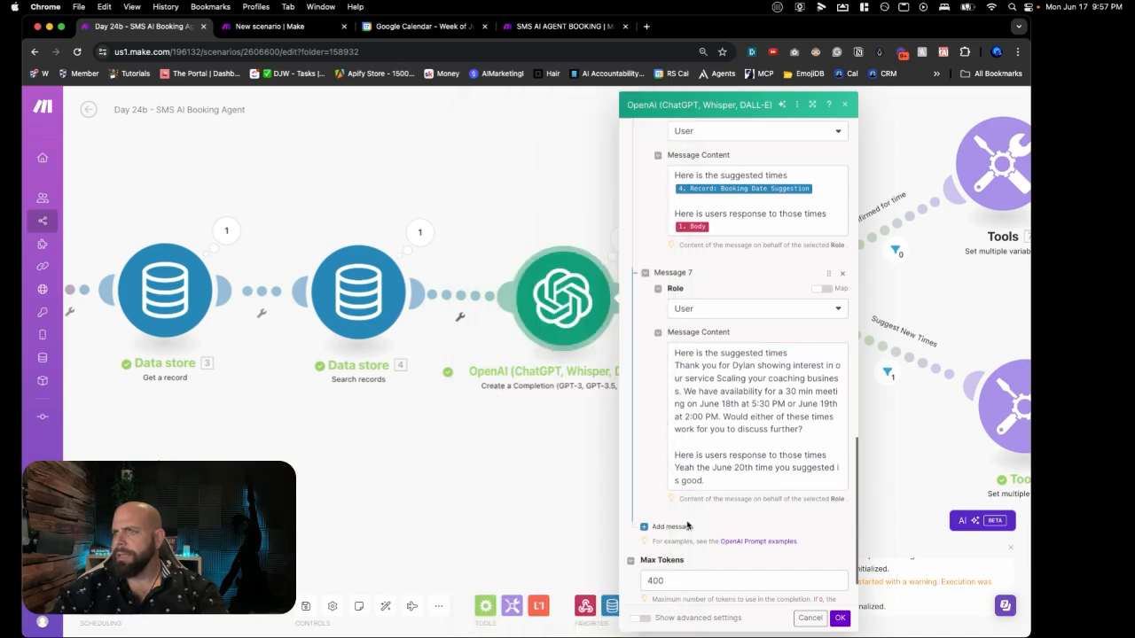
Step: Add Message 8 to the classifier prompt with the Assistant role
click(687, 526)
click(690, 560)
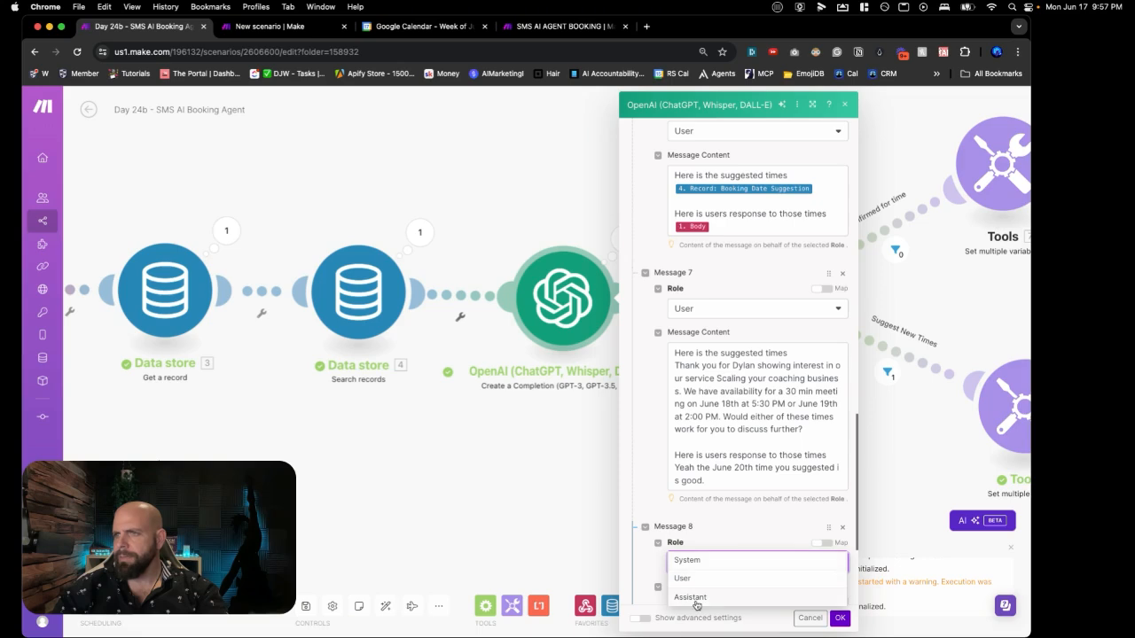
click(694, 598)
scroll(722, 519, down, 1)
click(737, 572)
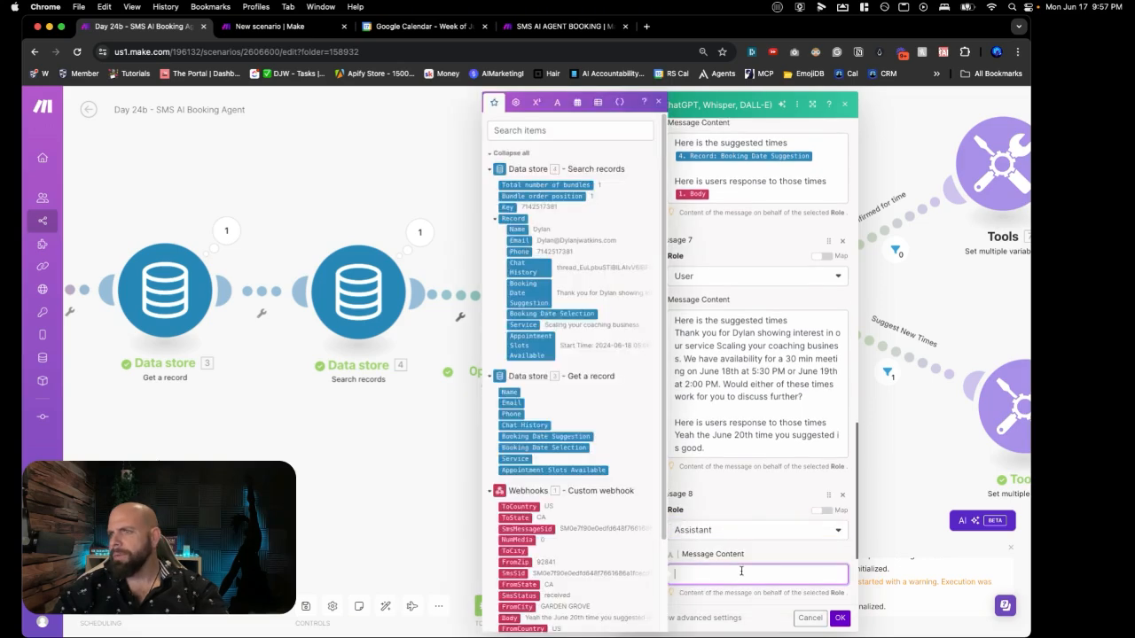
click(837, 618)
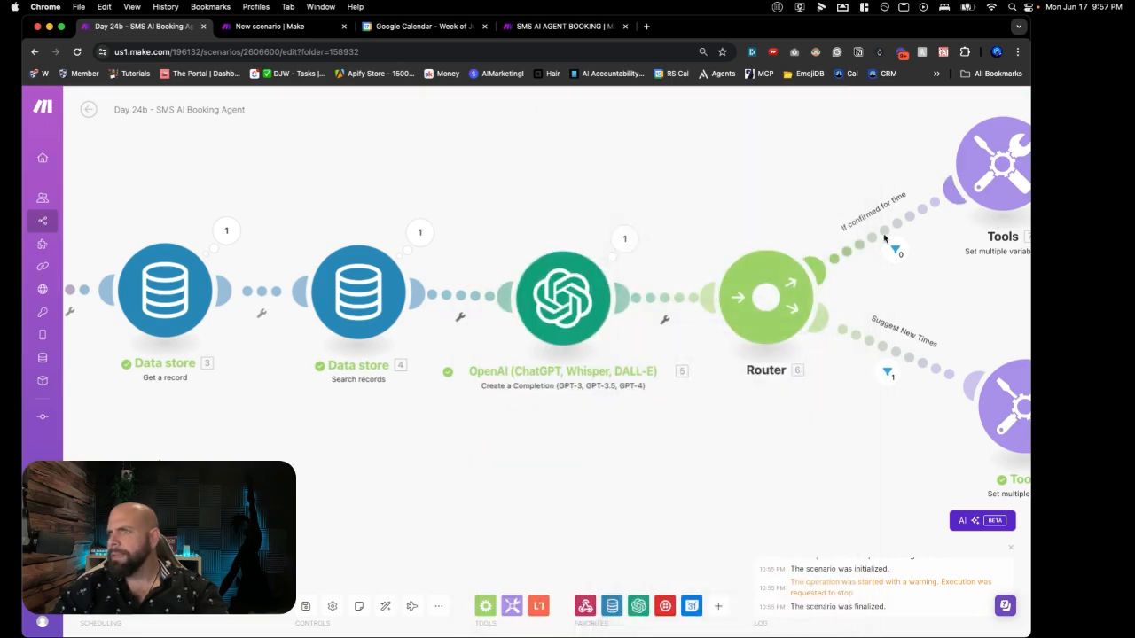
Step: Copy the timeAgreed label from the If confirmed for time route filter
click(883, 238)
double_click(713, 293)
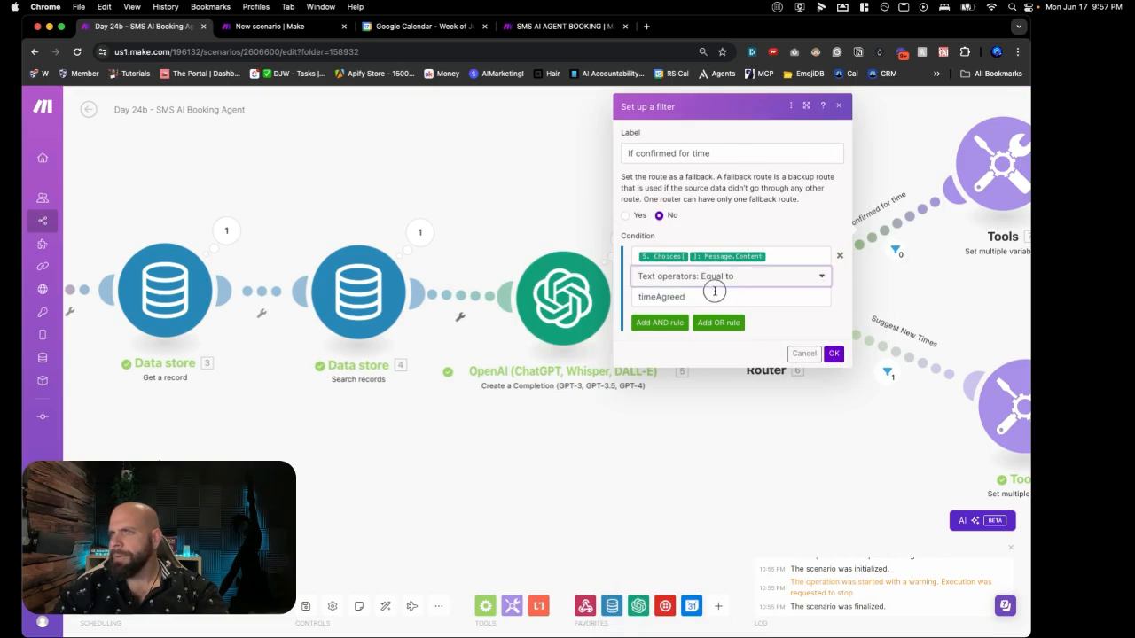
click(713, 294)
double_click(711, 296)
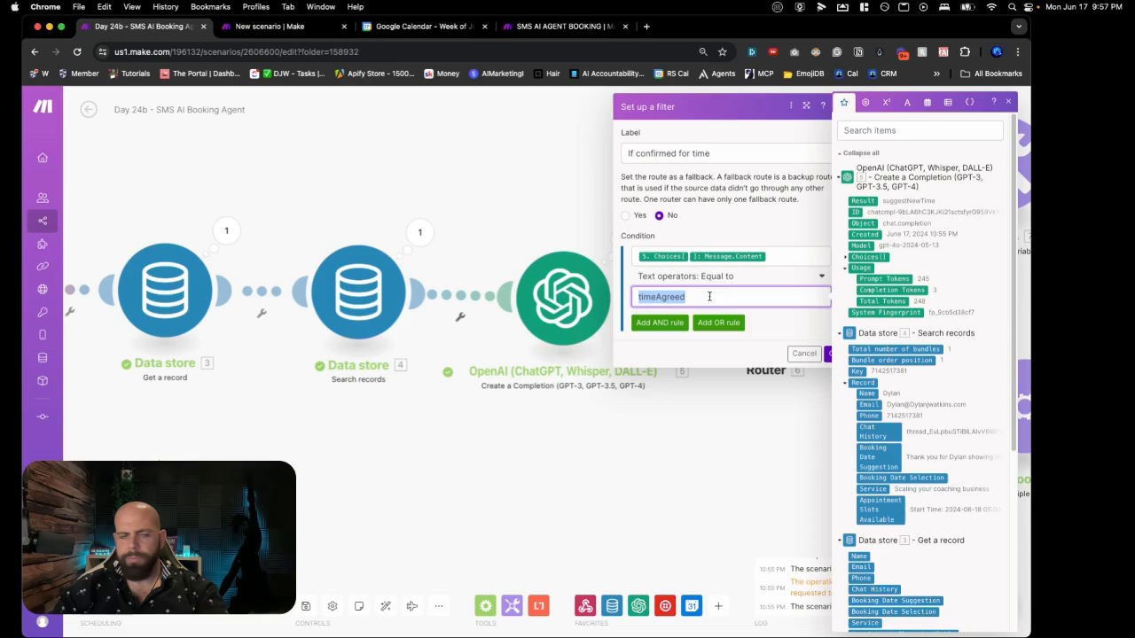
click(593, 310)
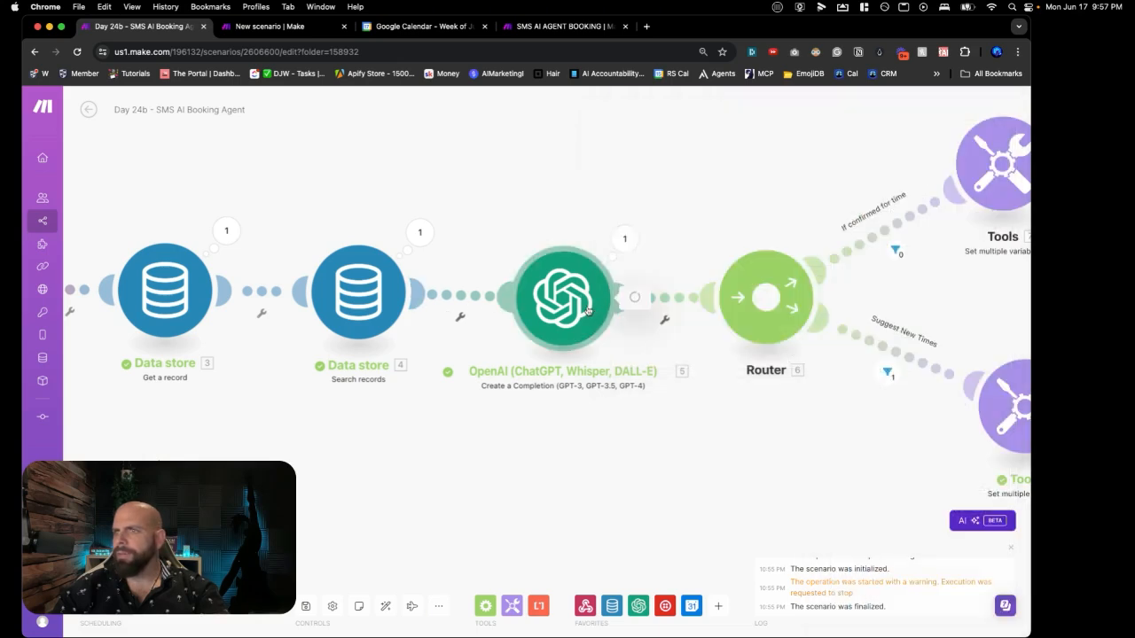
Step: Enter 'timeAgreed' as Message 8's content, confirm the classifier, and save the scenario
scroll(664, 406, down, 15)
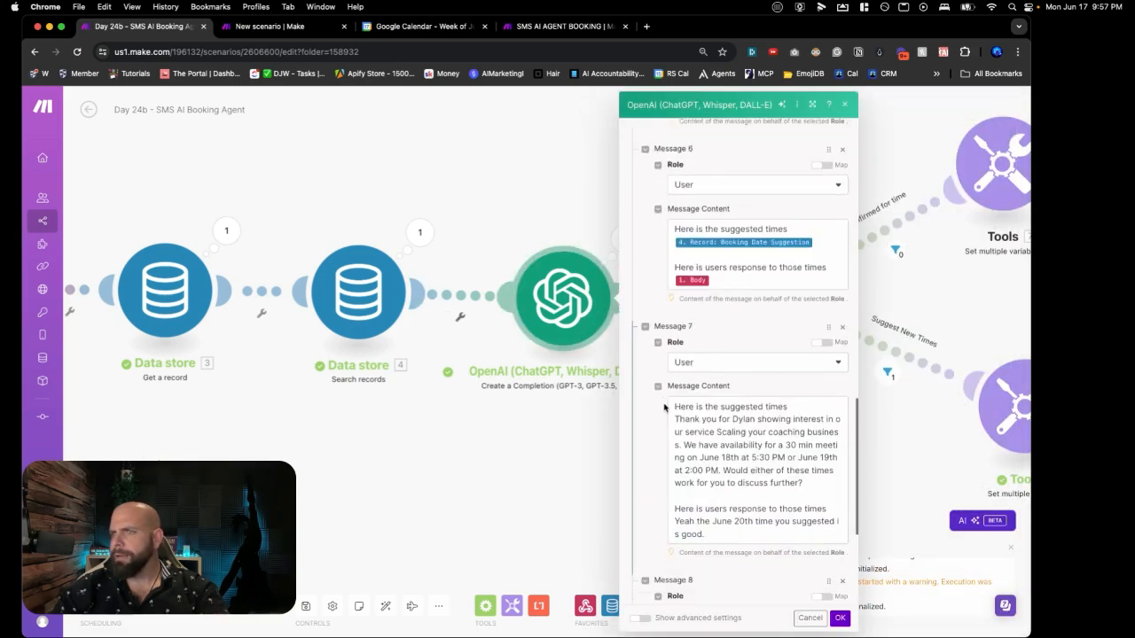
click(683, 416)
text(timeAgreed)
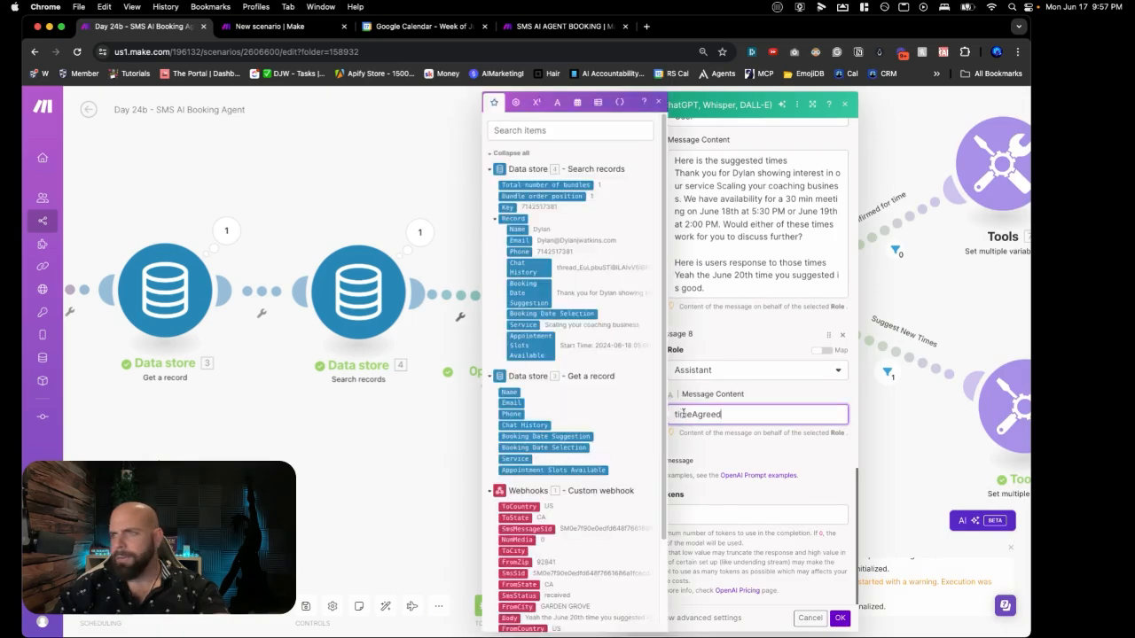
click(742, 391)
click(840, 618)
click(315, 602)
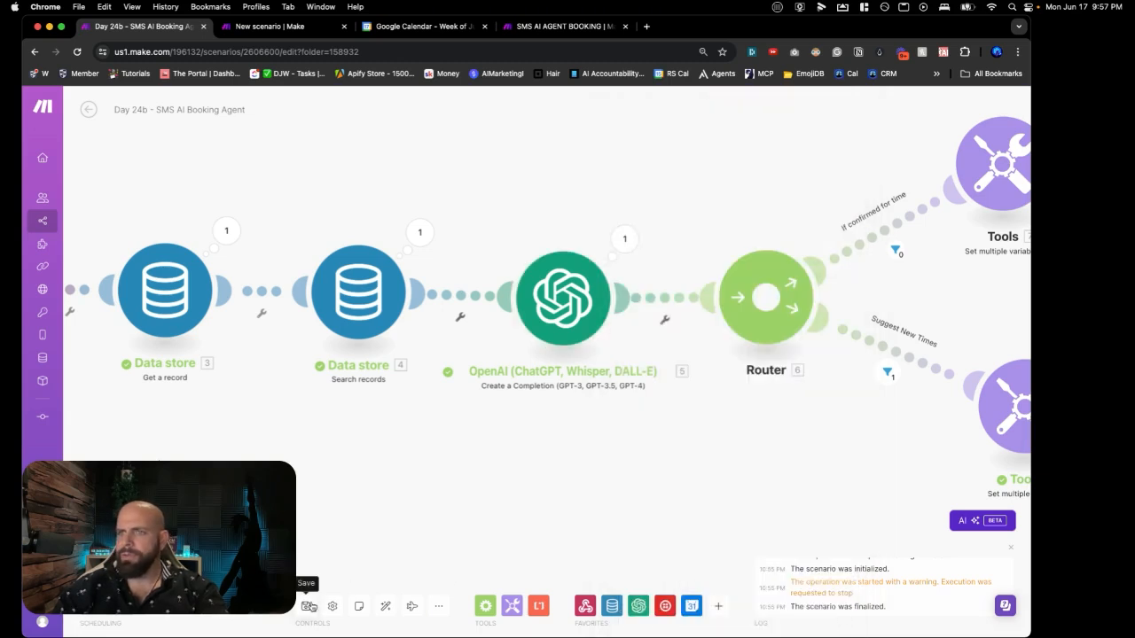
Step: Reload the SMS AI AGENT BOOKING data store, delete the lead's record, and switch back to Day 24a
click(528, 27)
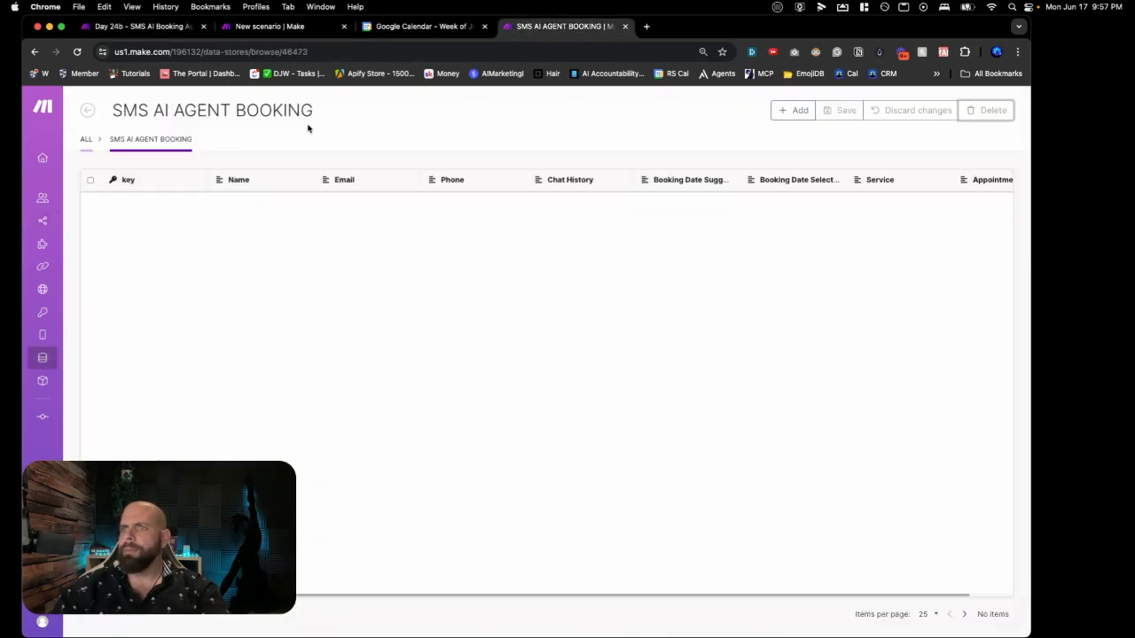
click(77, 51)
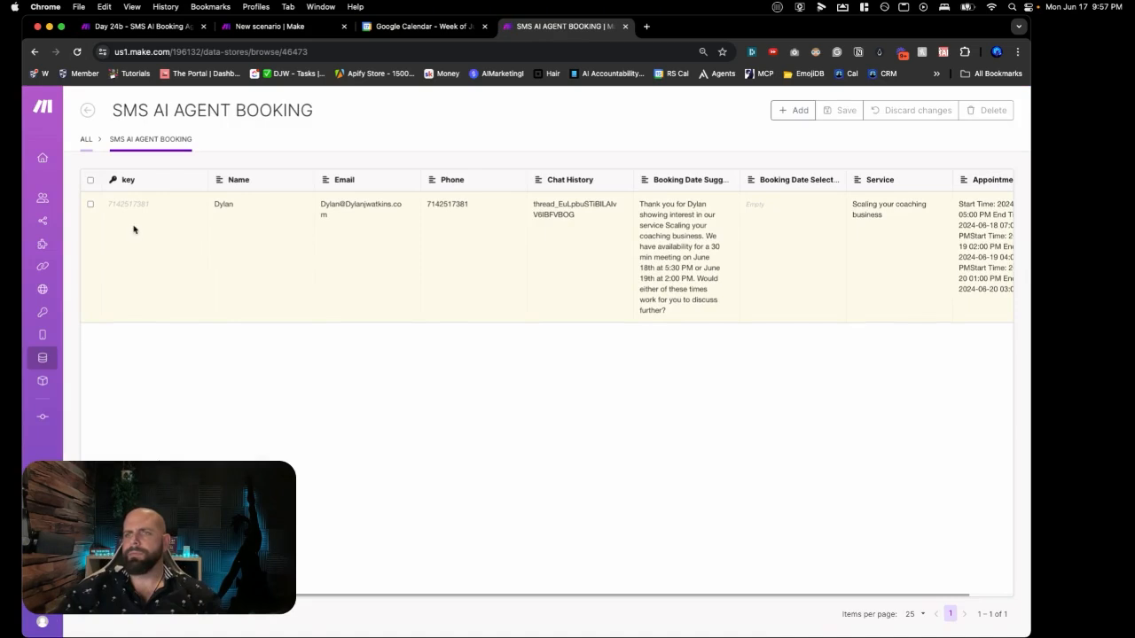
click(92, 207)
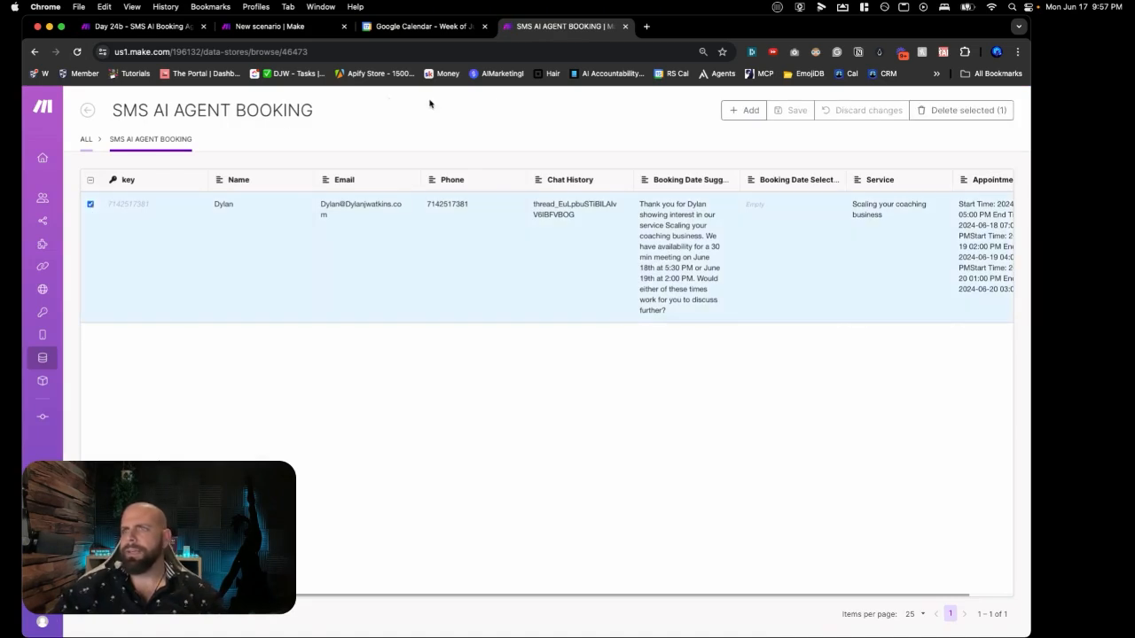
click(954, 114)
click(970, 114)
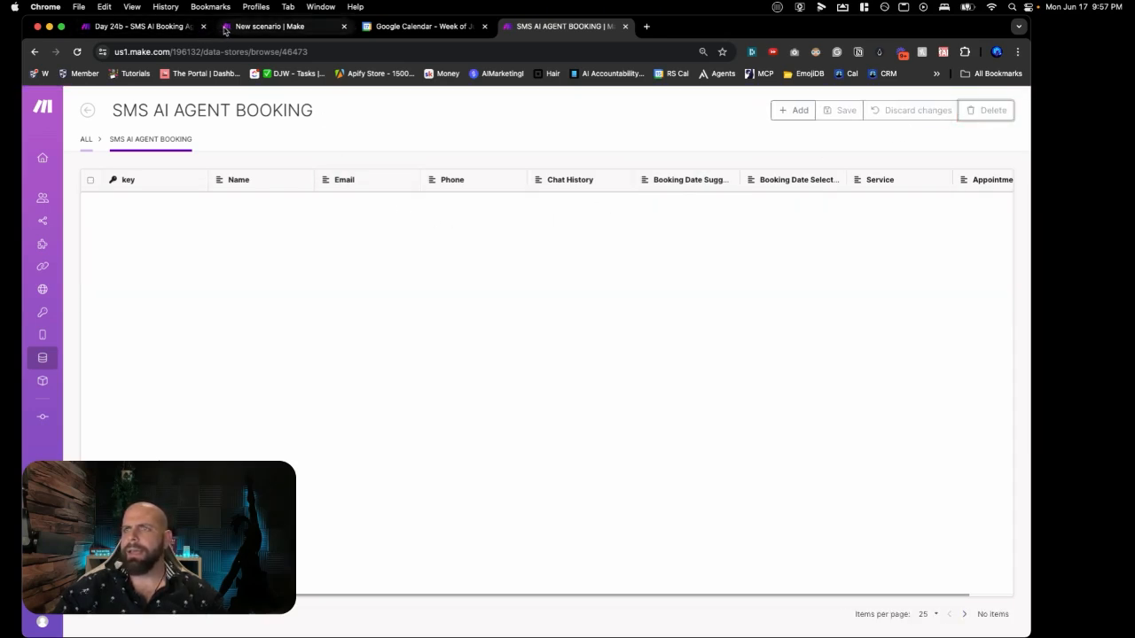
click(238, 27)
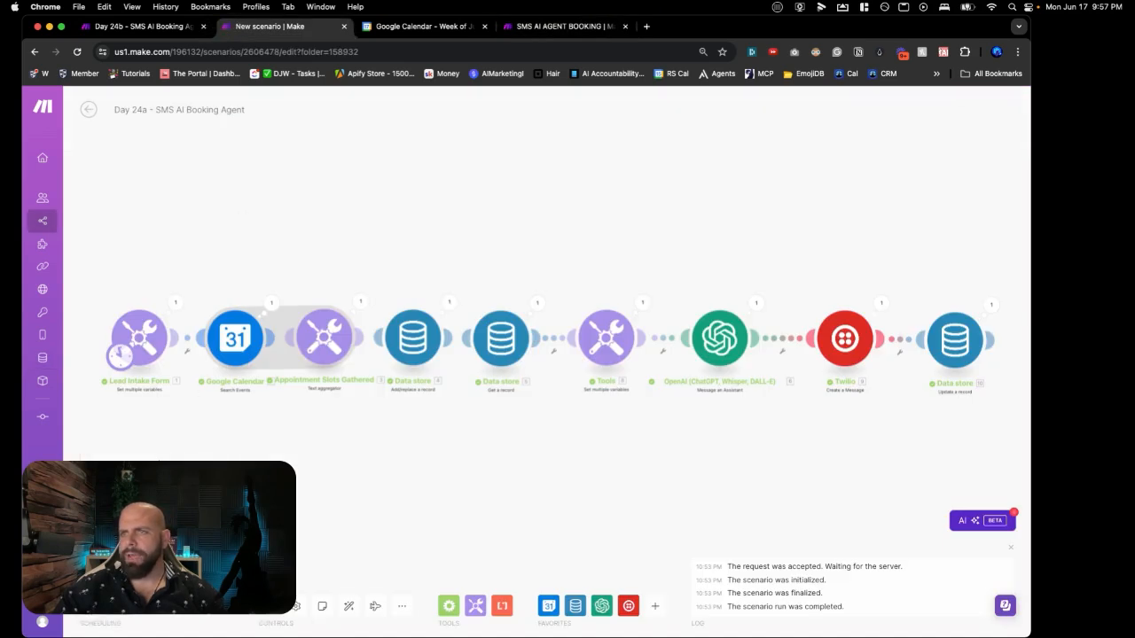
Step: Run Day 24a once through its Twilio message and data store update, then switch to Day 24b
click(116, 573)
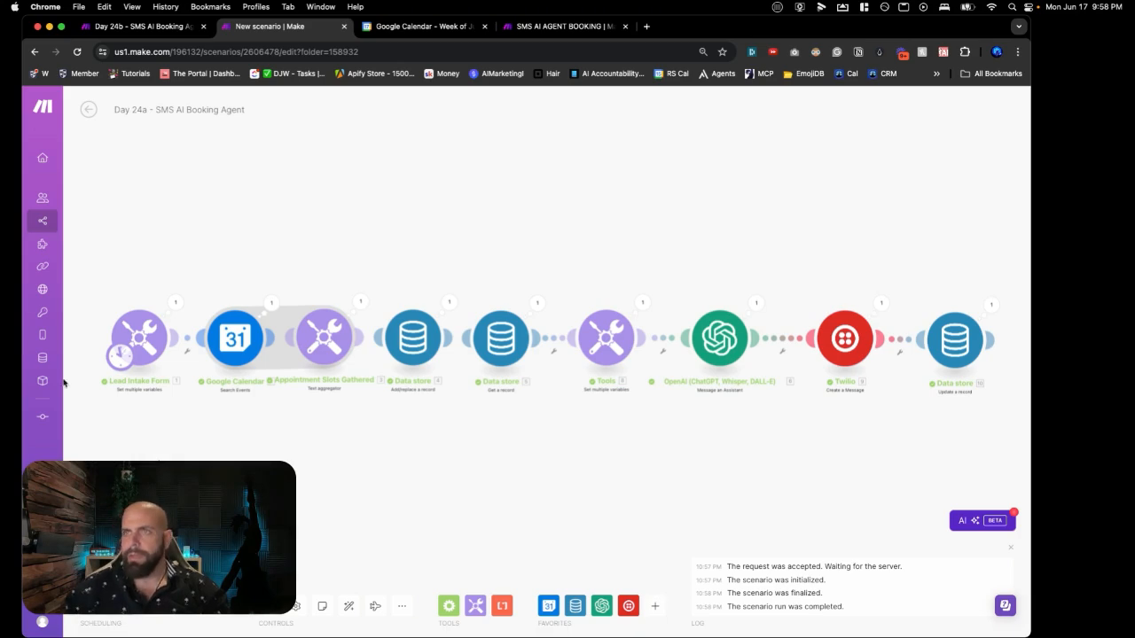
click(124, 26)
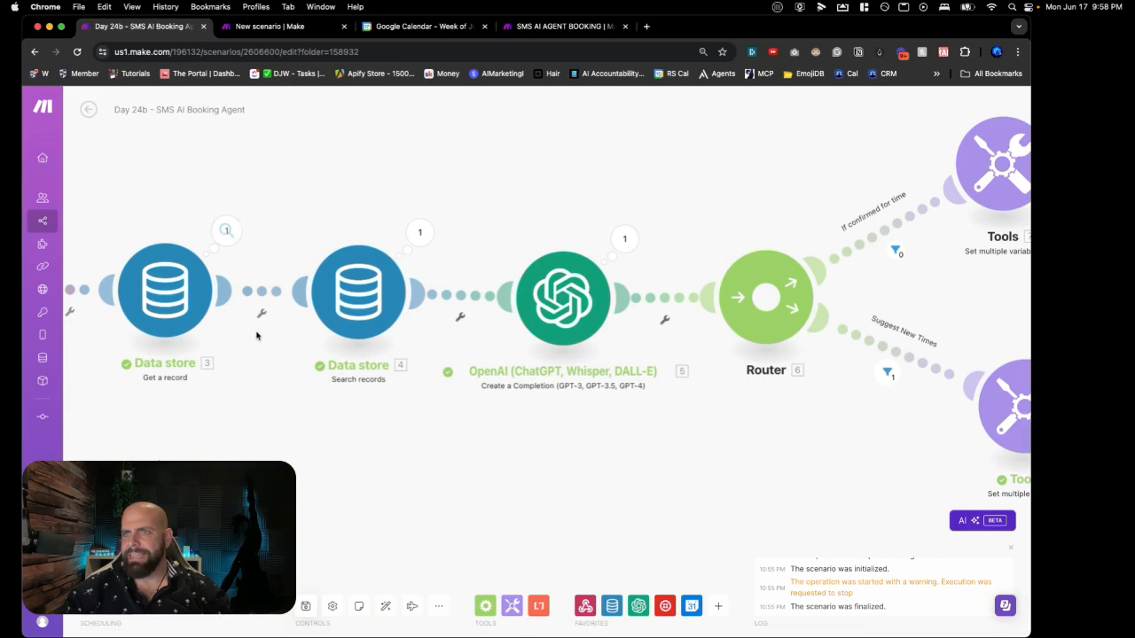
Step: Run Day 24b once and follow execution to the Data store and OpenAI modules on the Suggest New Times branch
click(115, 574)
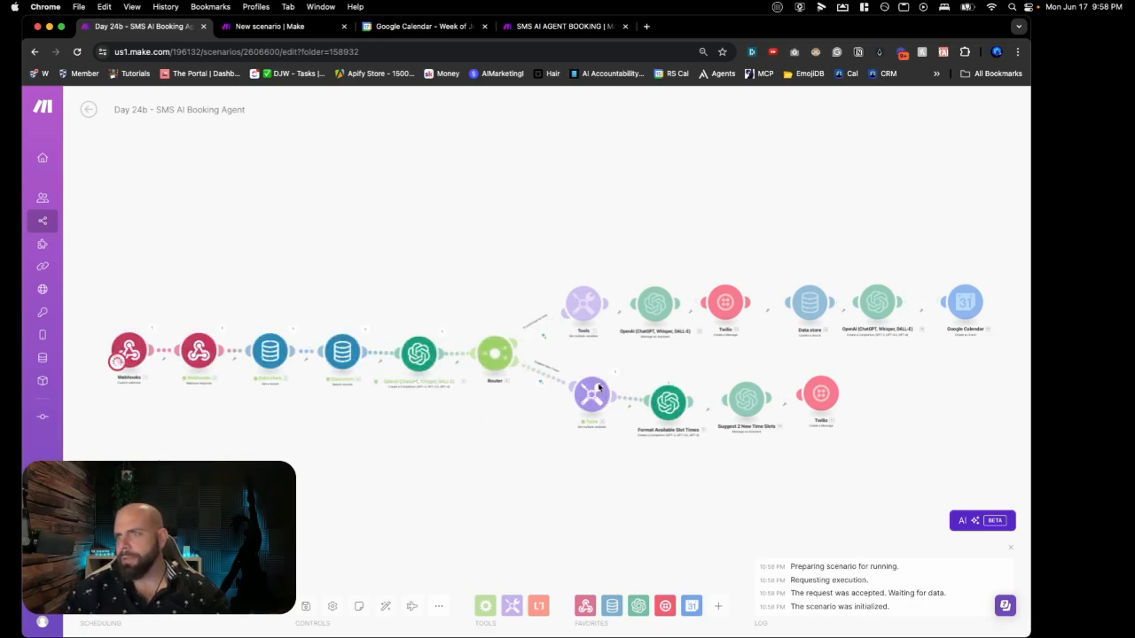
scroll(695, 409, up, 5)
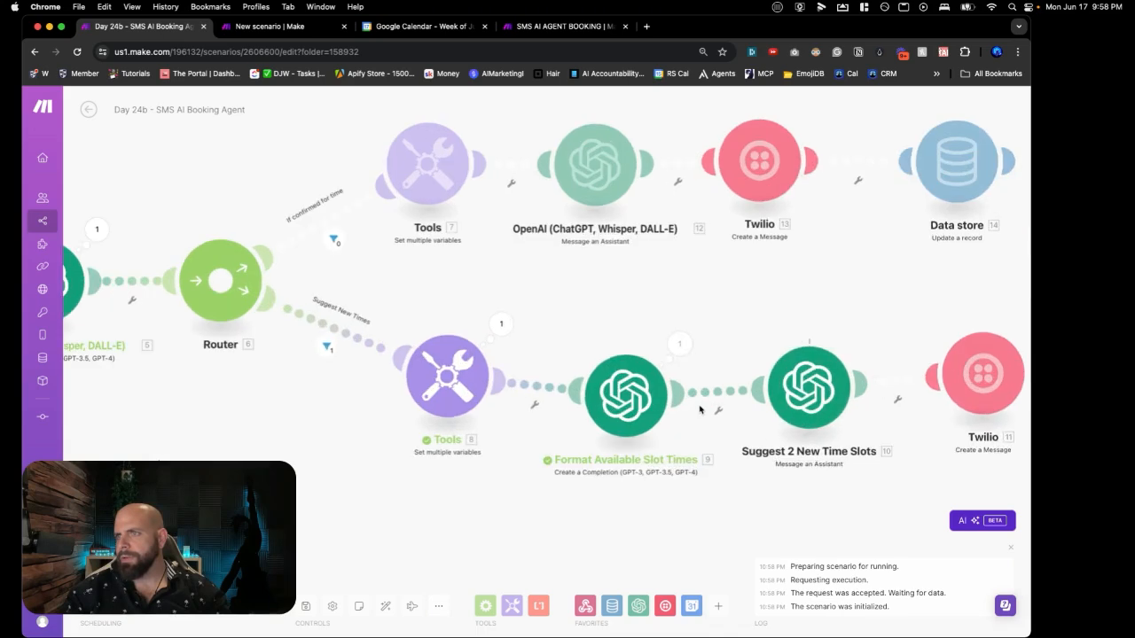
scroll(653, 406, down, 5)
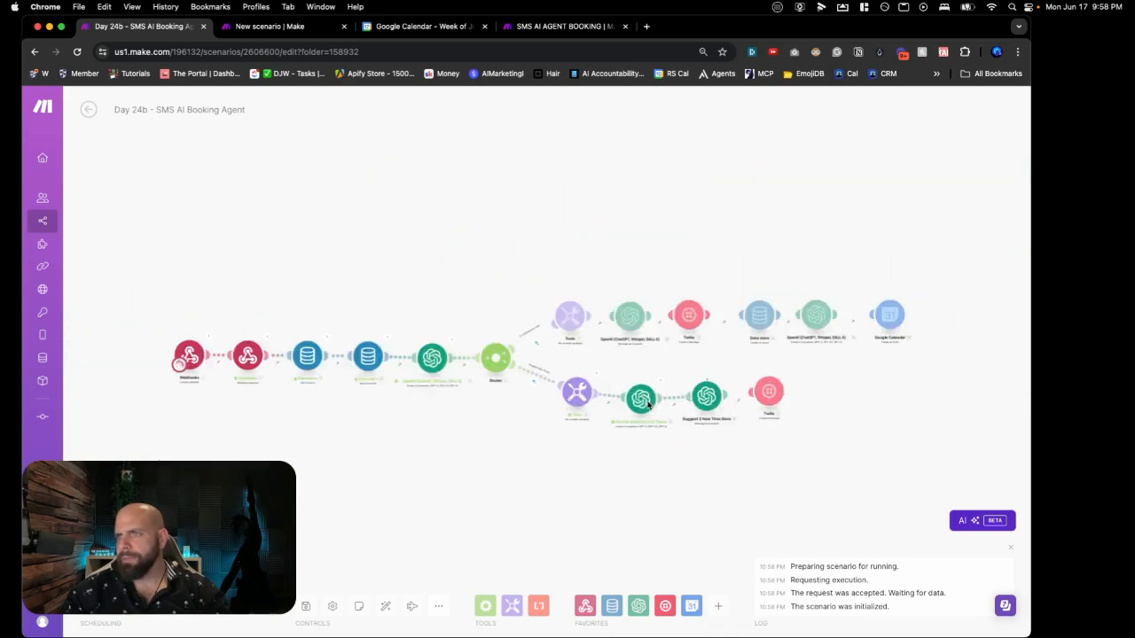
scroll(645, 402, up, 3)
scroll(645, 401, down, 3)
scroll(647, 401, up, 2)
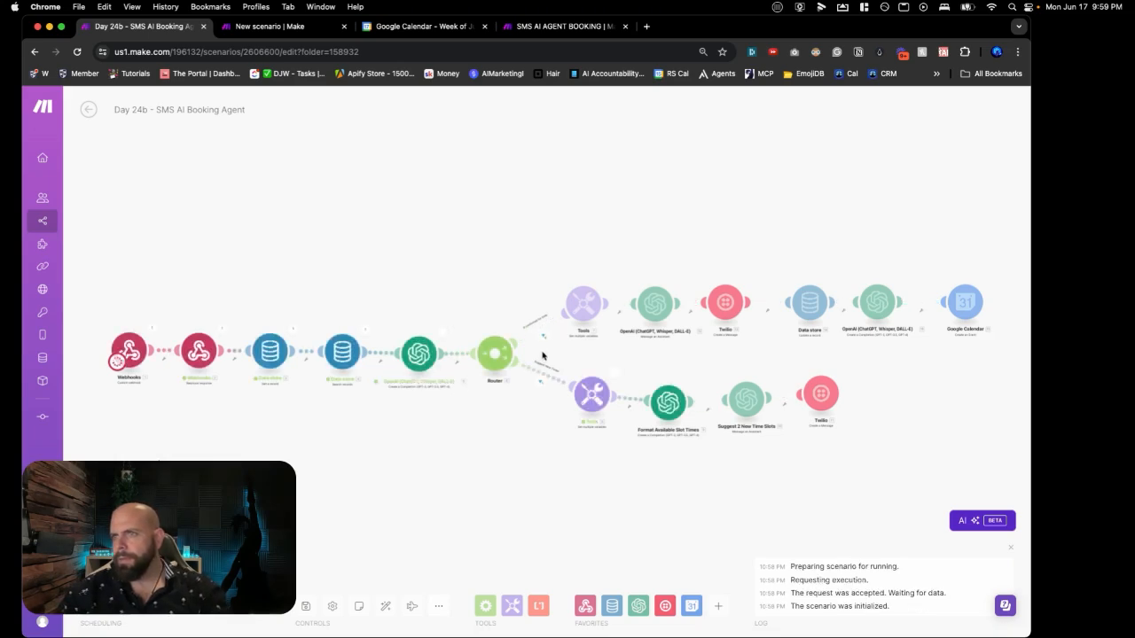
scroll(596, 390, up, 10)
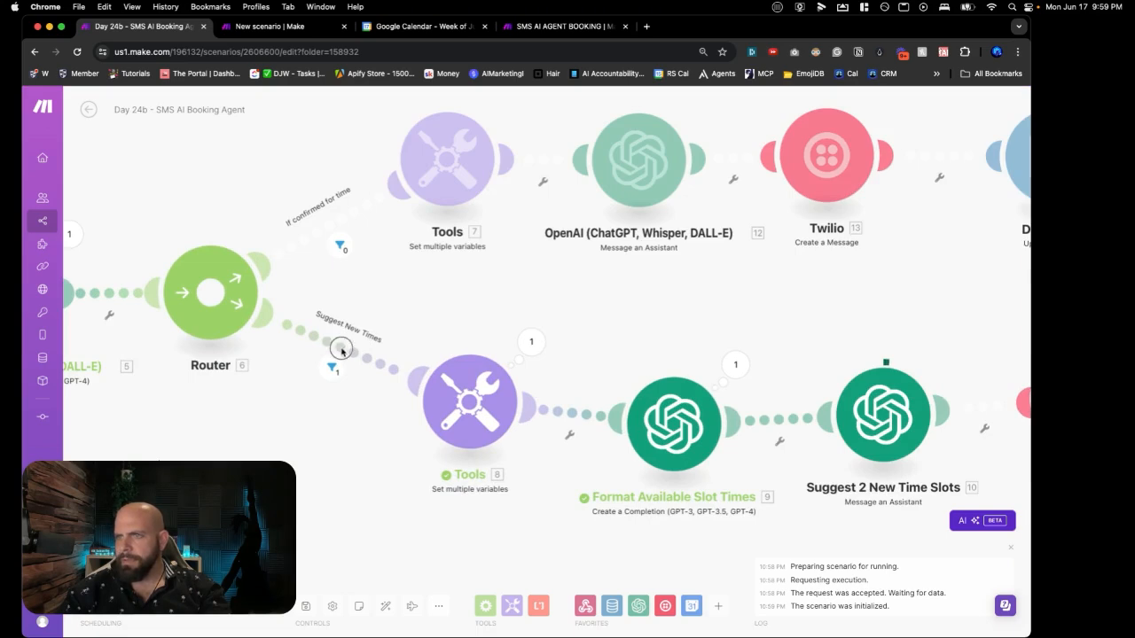
drag(285, 396, 638, 374)
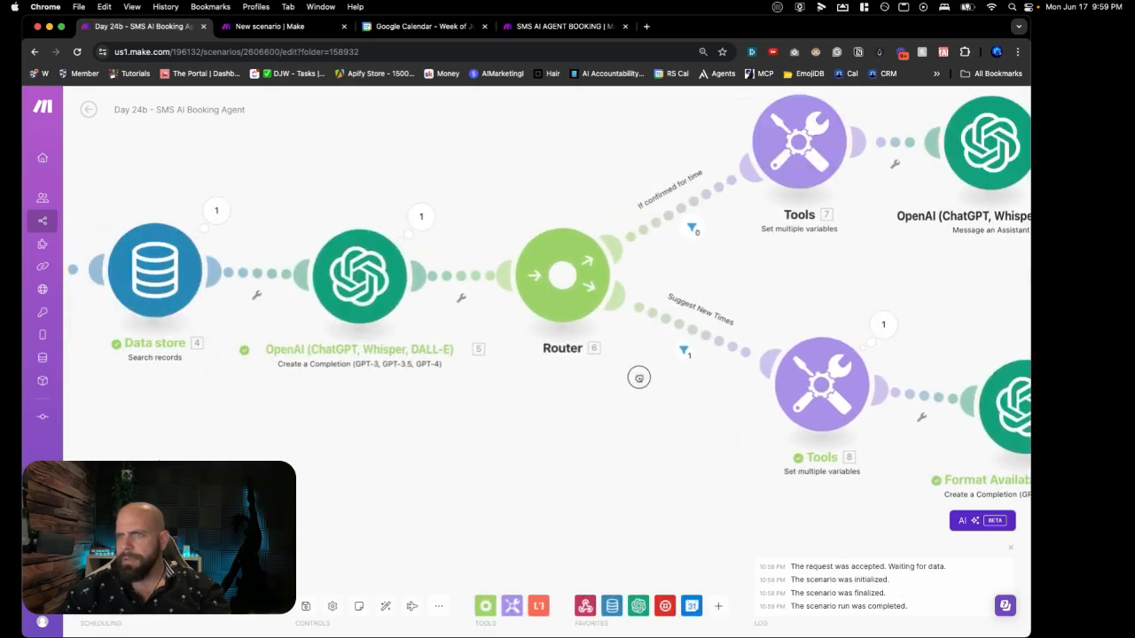
Step: Switch OpenAI module 5's model from gpt-4o to gpt-4 and confirm
click(372, 282)
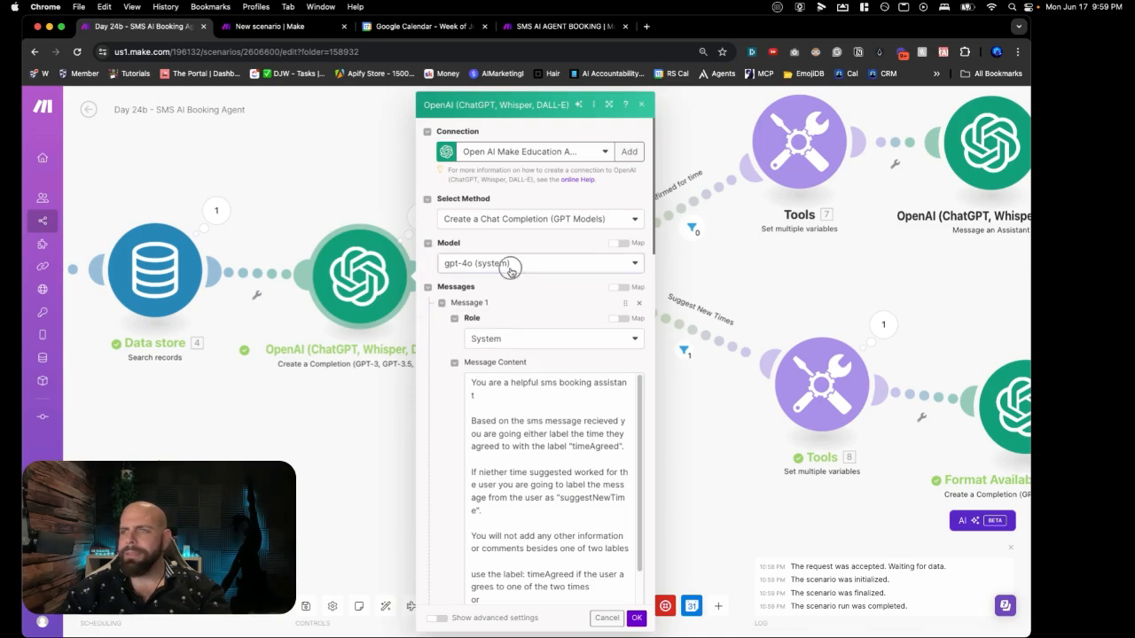
click(511, 269)
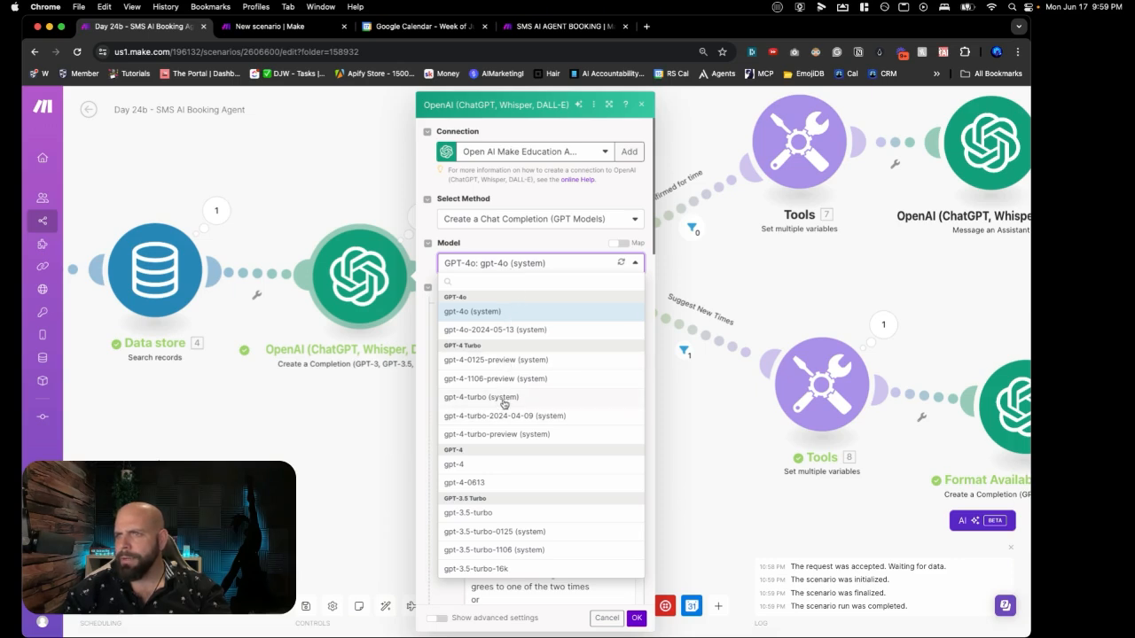
click(485, 470)
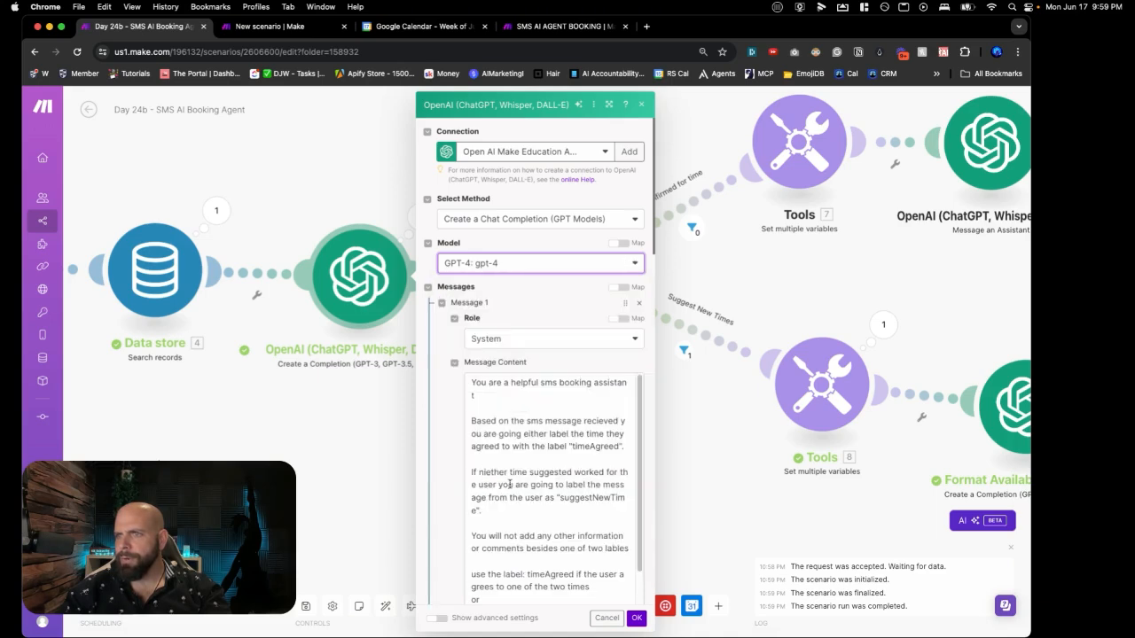
click(637, 618)
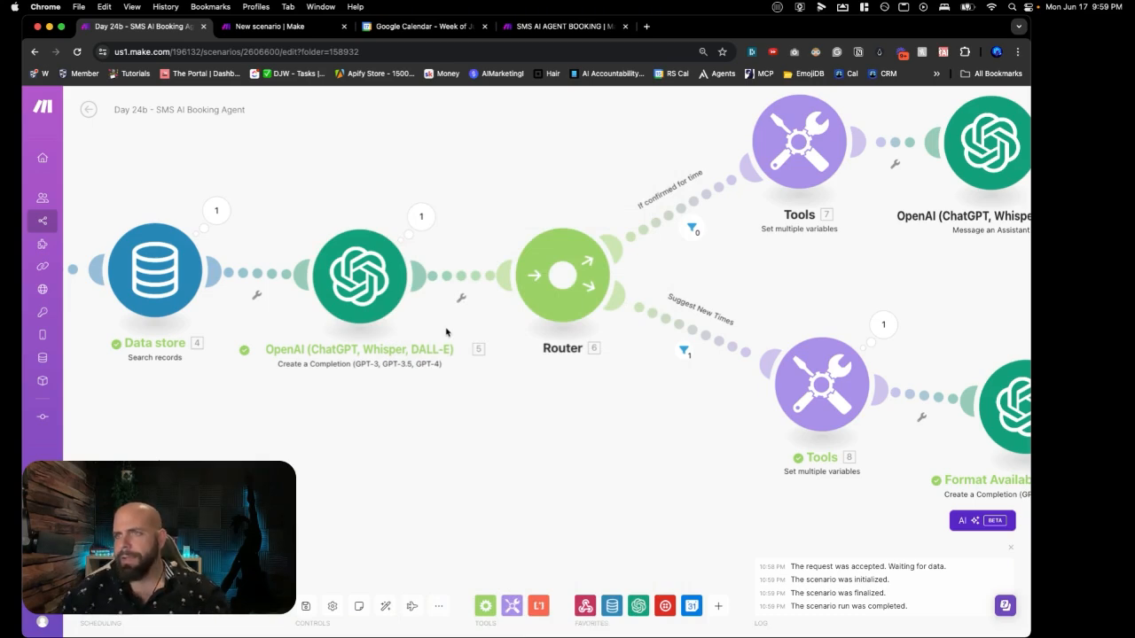
Step: Save the scenario and inspect input messages 7 and 8 of the classifier's last run
click(305, 606)
scroll(417, 405, down, 2)
drag(421, 407, 345, 425)
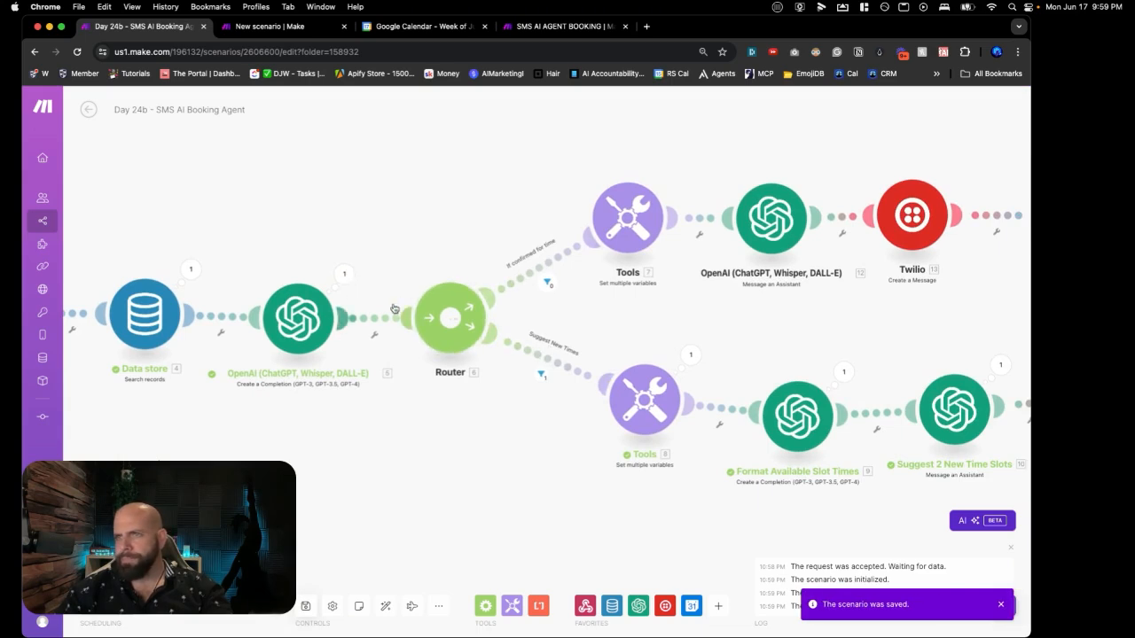
click(344, 275)
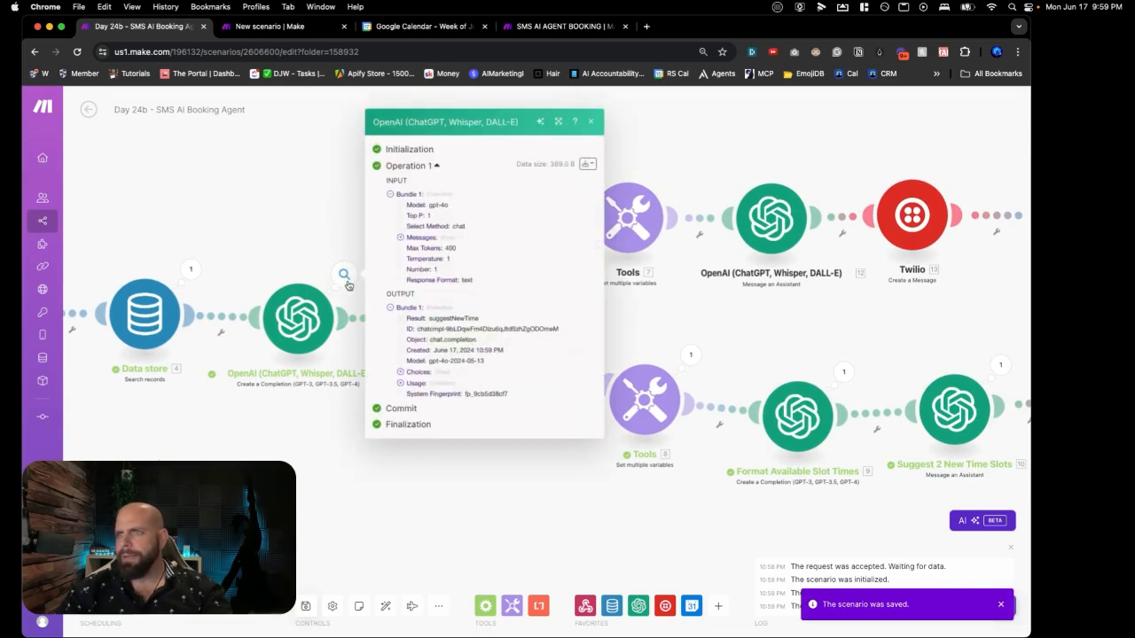
click(399, 237)
click(411, 309)
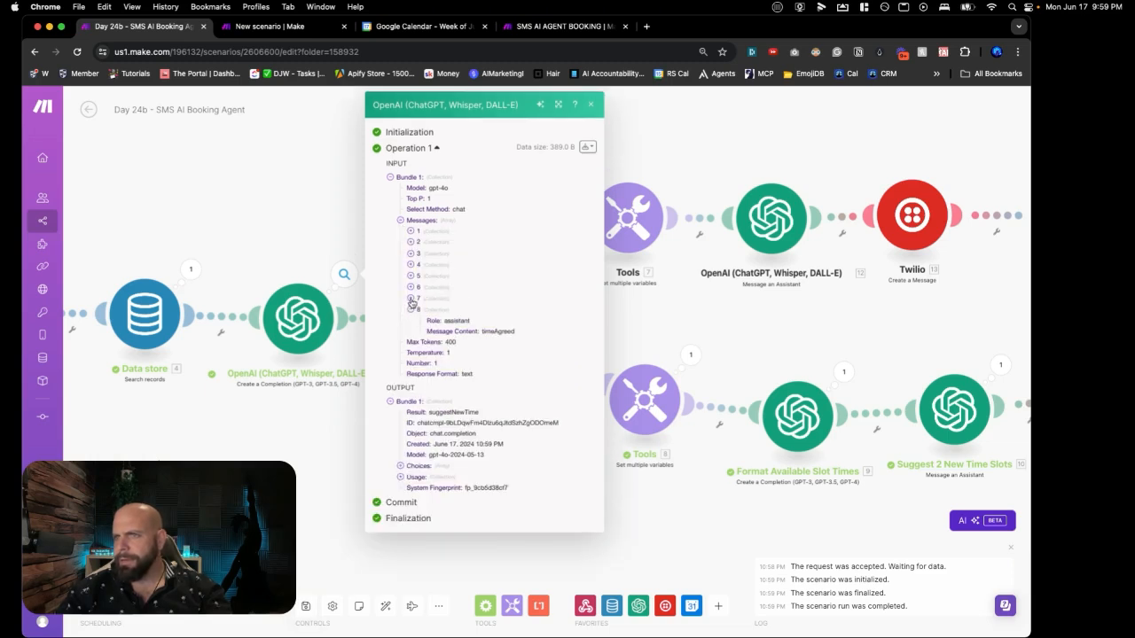
click(412, 299)
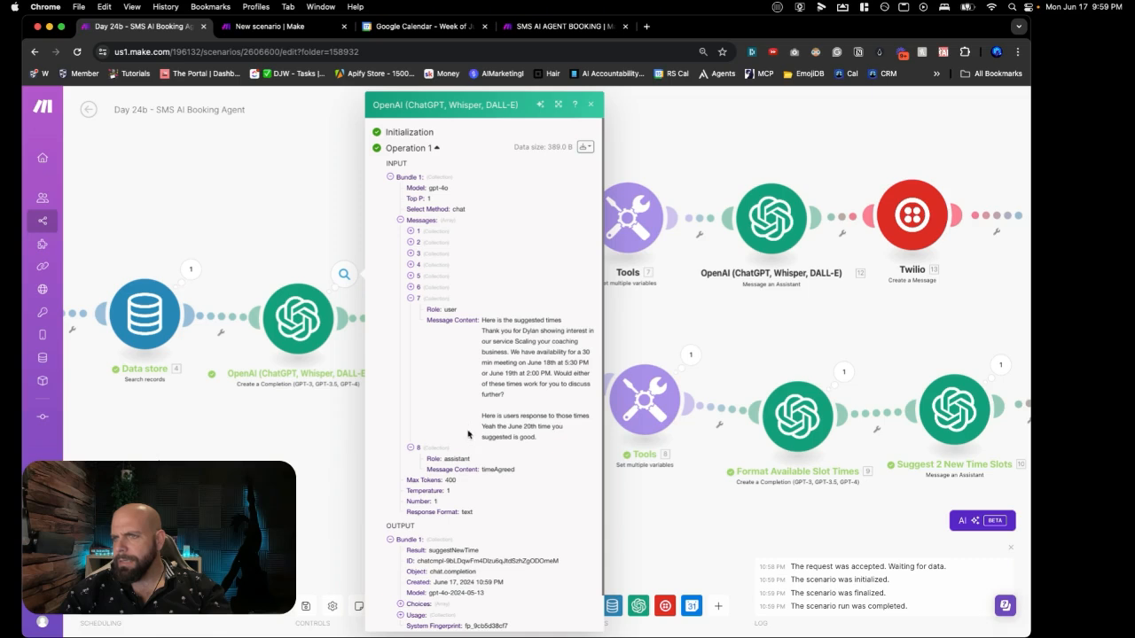
Step: Check the Suggest New Times filter and confirm the classifier returned 'suggestNewTime'
click(356, 452)
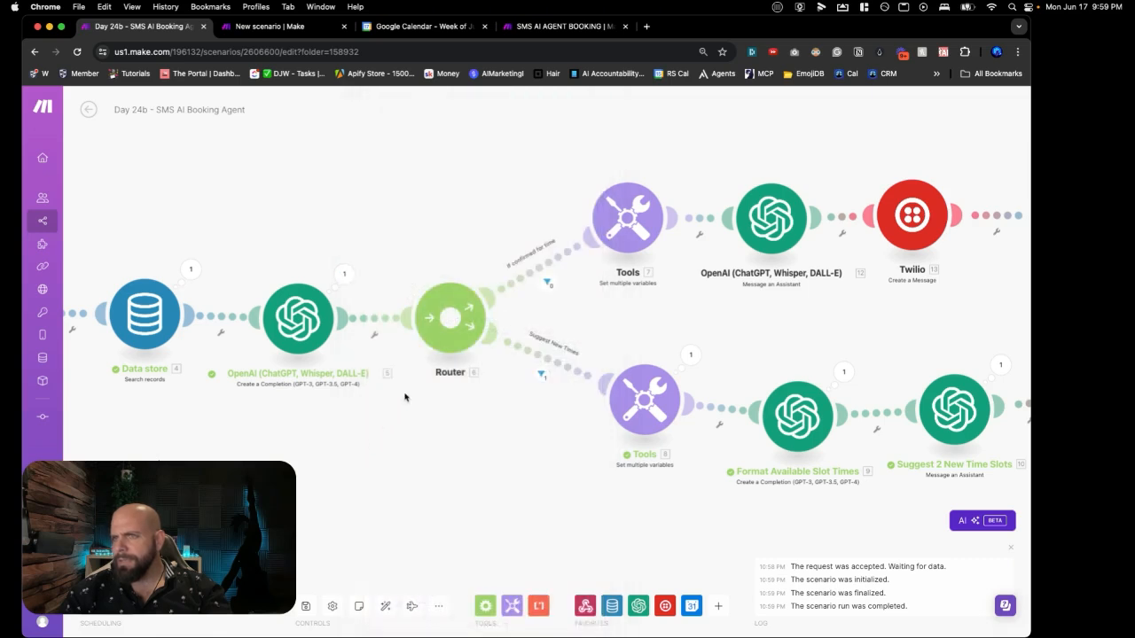
click(543, 373)
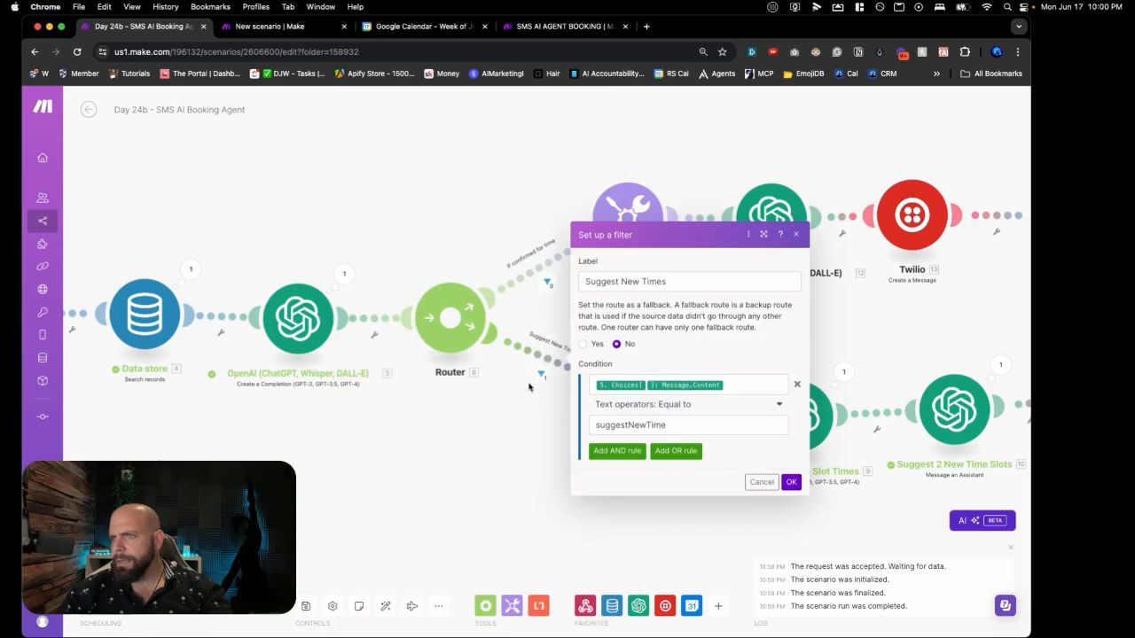
click(529, 386)
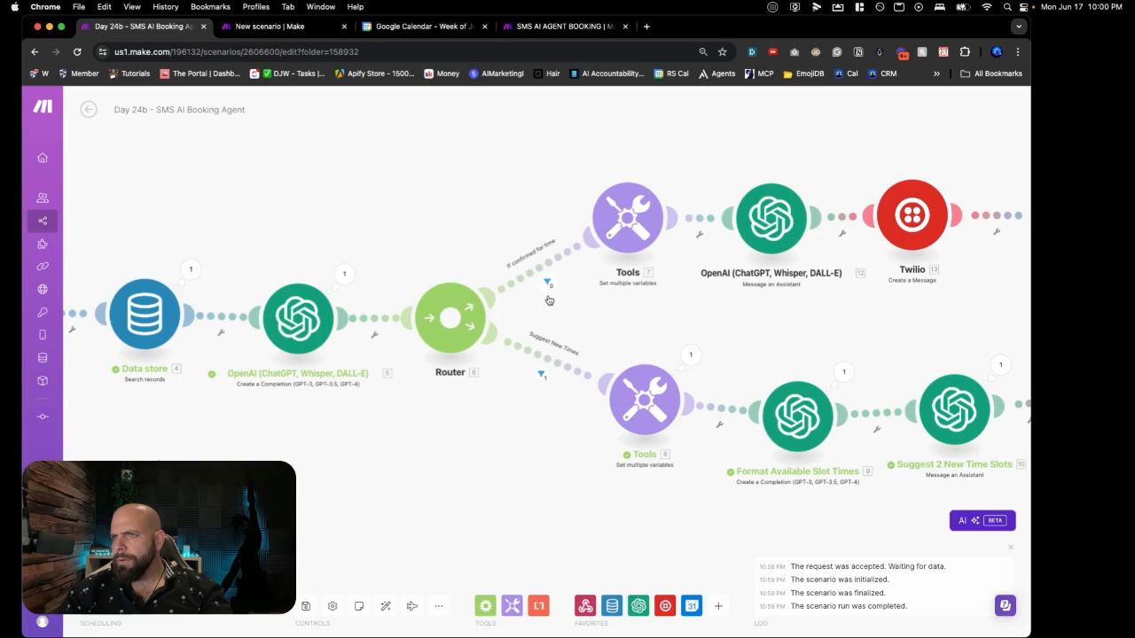
click(344, 273)
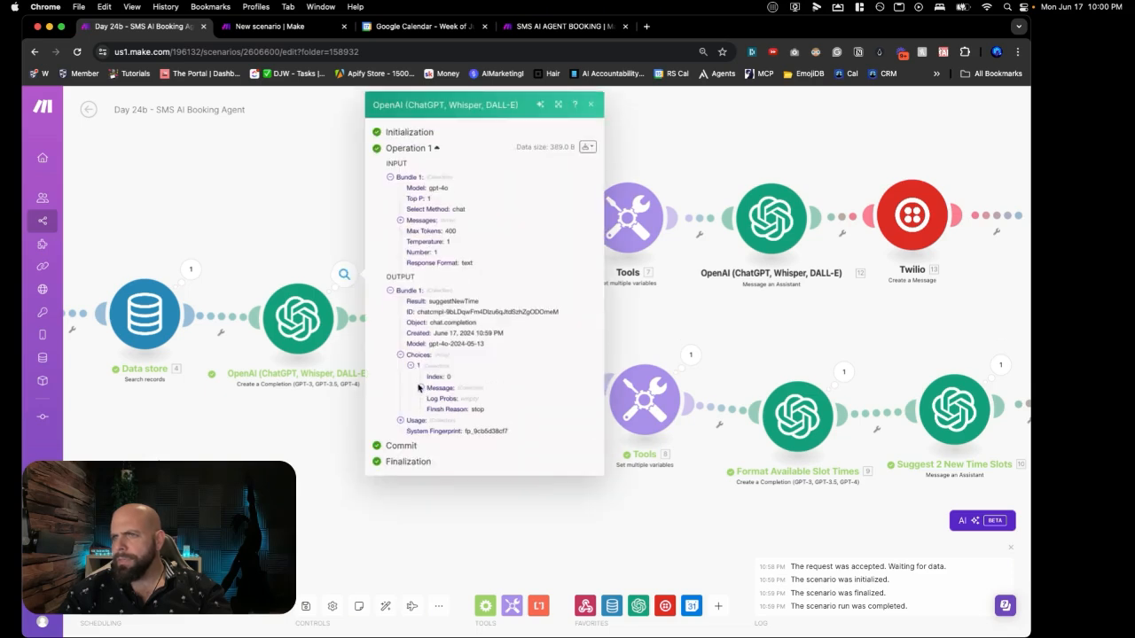
click(420, 388)
drag(444, 408, 532, 410)
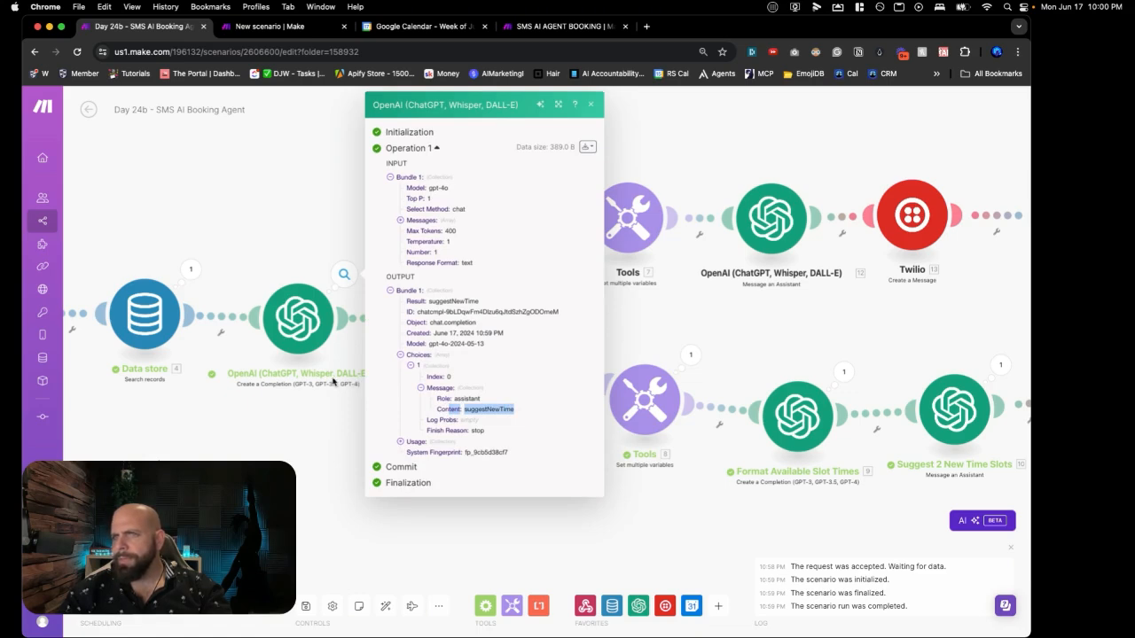
Step: Re-read the user's reply in input message 7, then reopen the classifier's settings
click(334, 383)
click(349, 289)
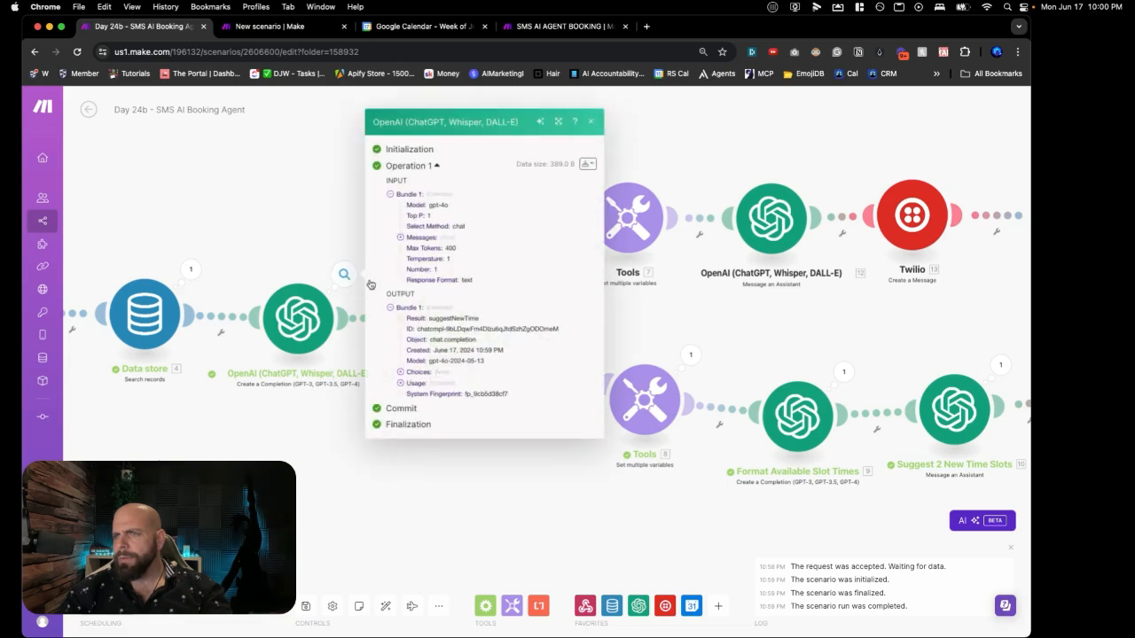
click(400, 238)
click(411, 310)
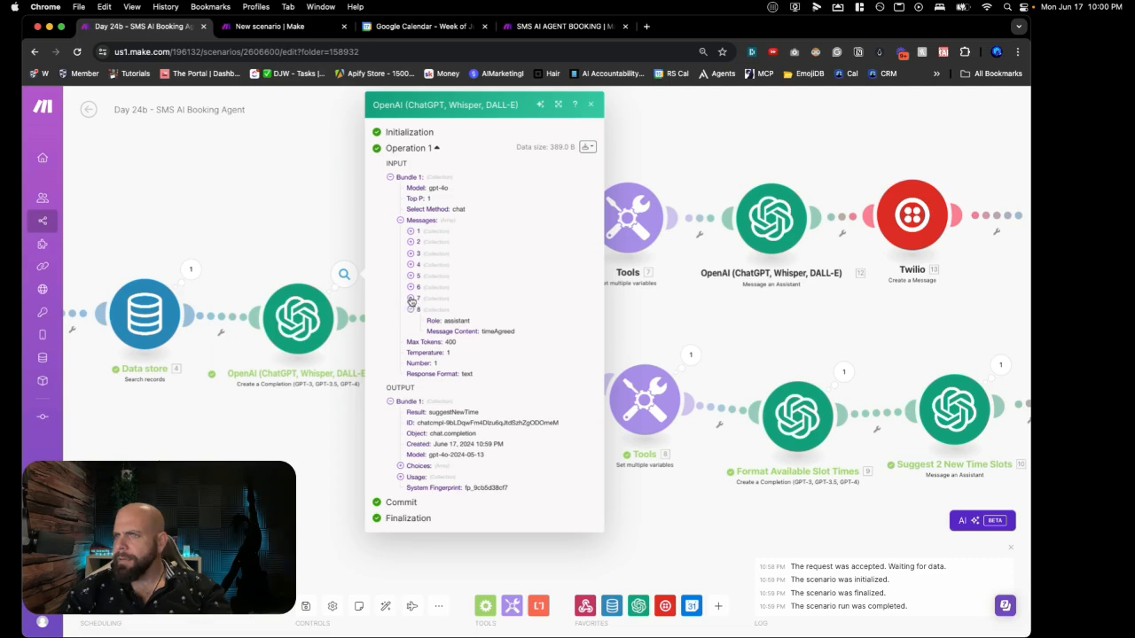
click(411, 299)
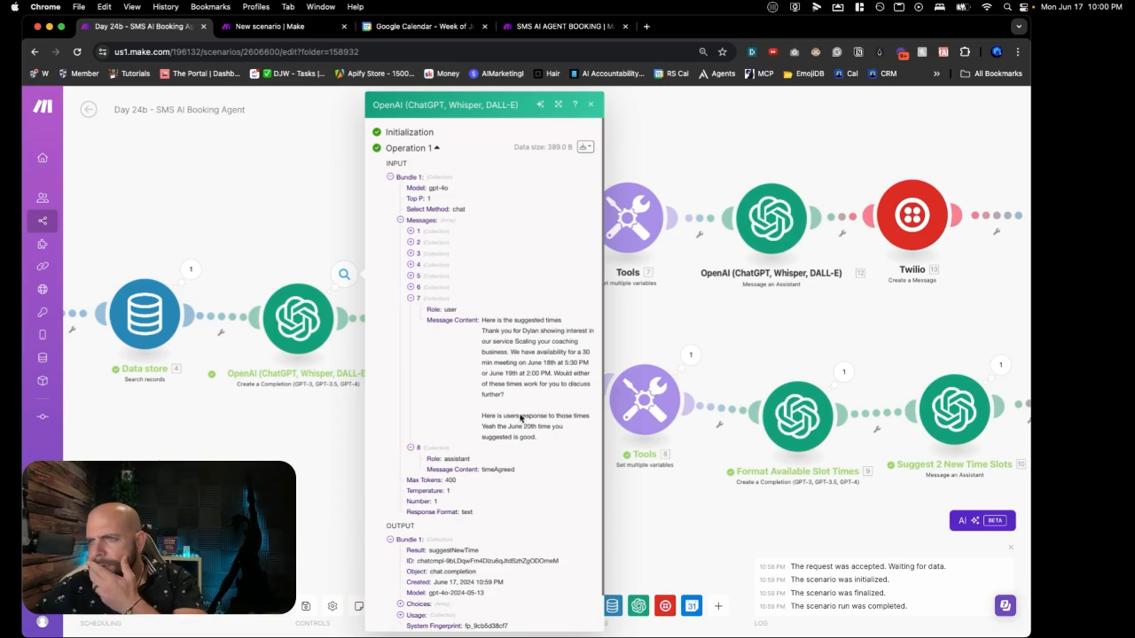
drag(548, 451, 481, 319)
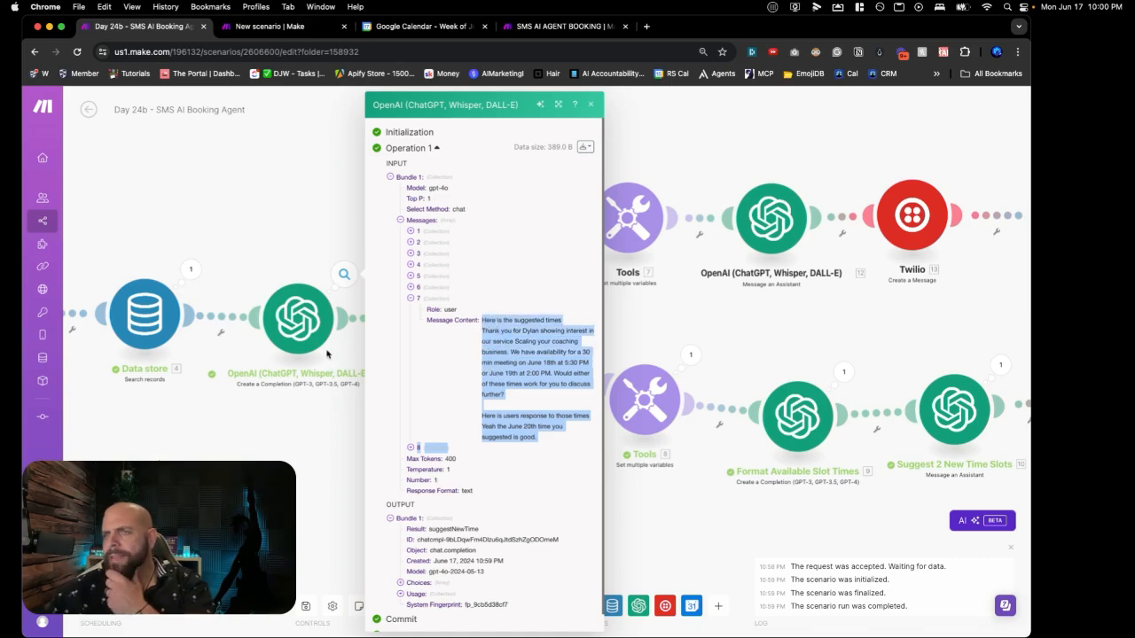
click(324, 347)
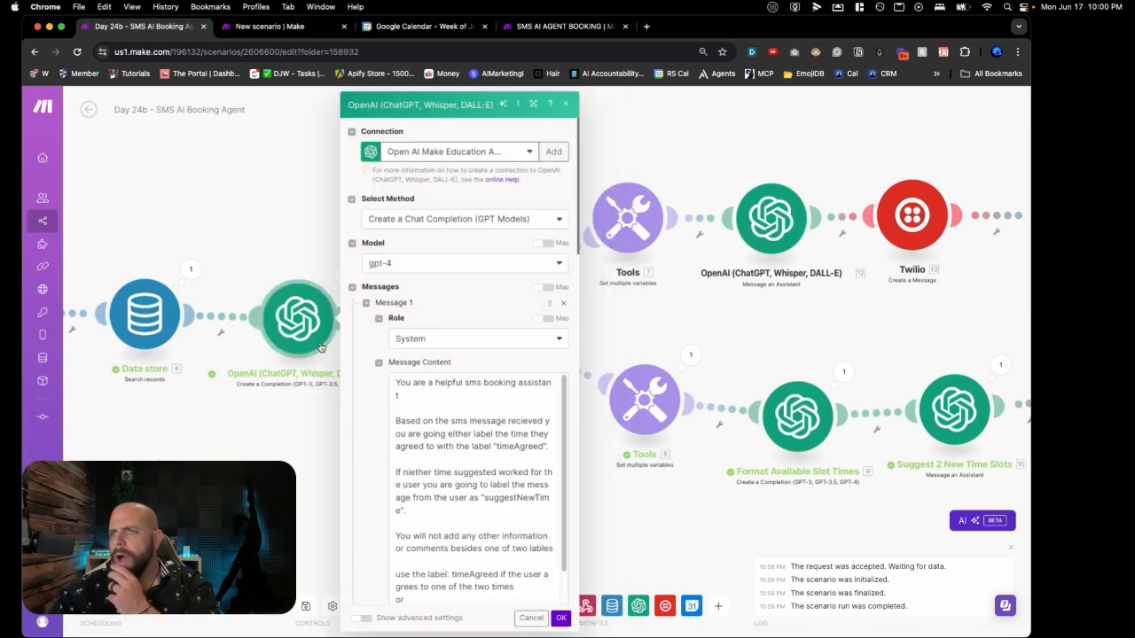
Step: Move classifier message 6 below message 8 in the prompt
scroll(385, 394, down, 2)
scroll(385, 394, down, 15)
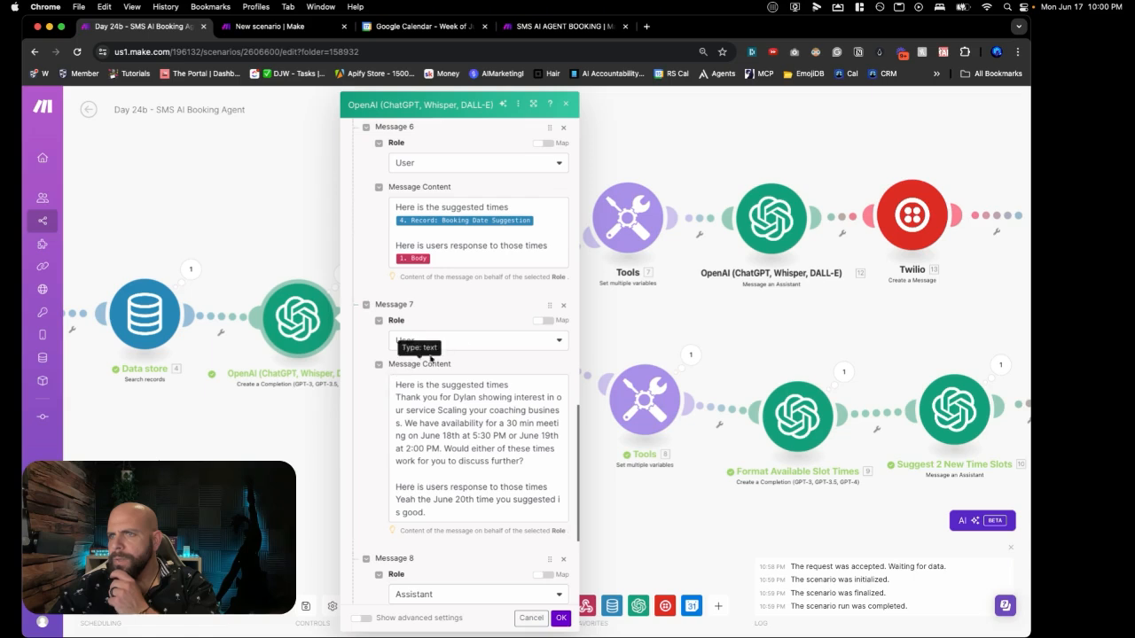
scroll(548, 311, down, 3)
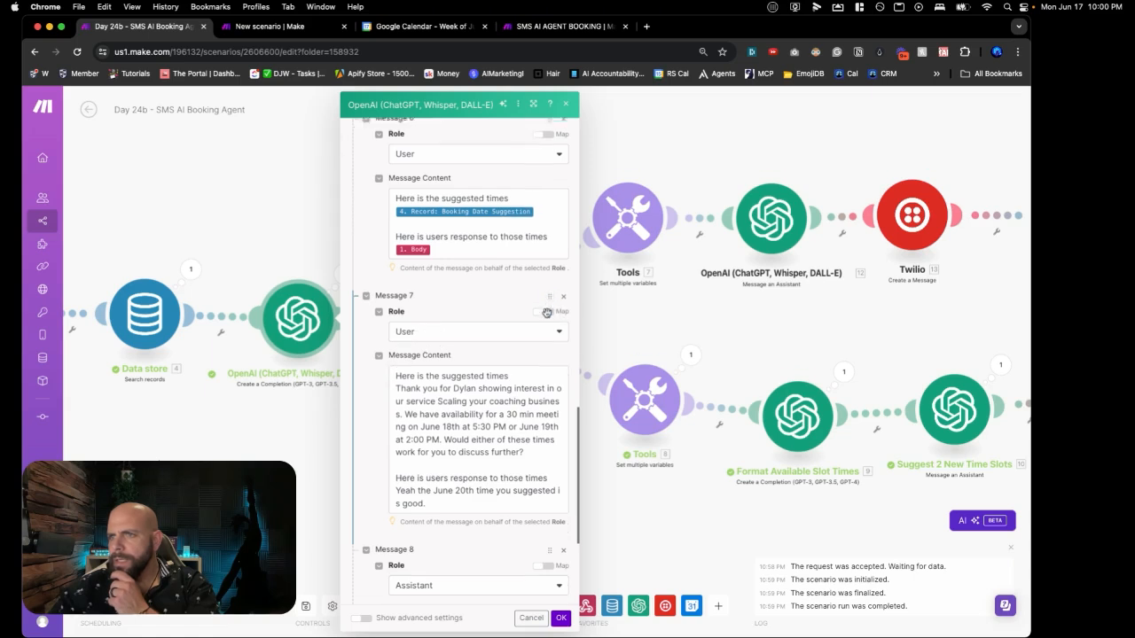
scroll(544, 317, up, 5)
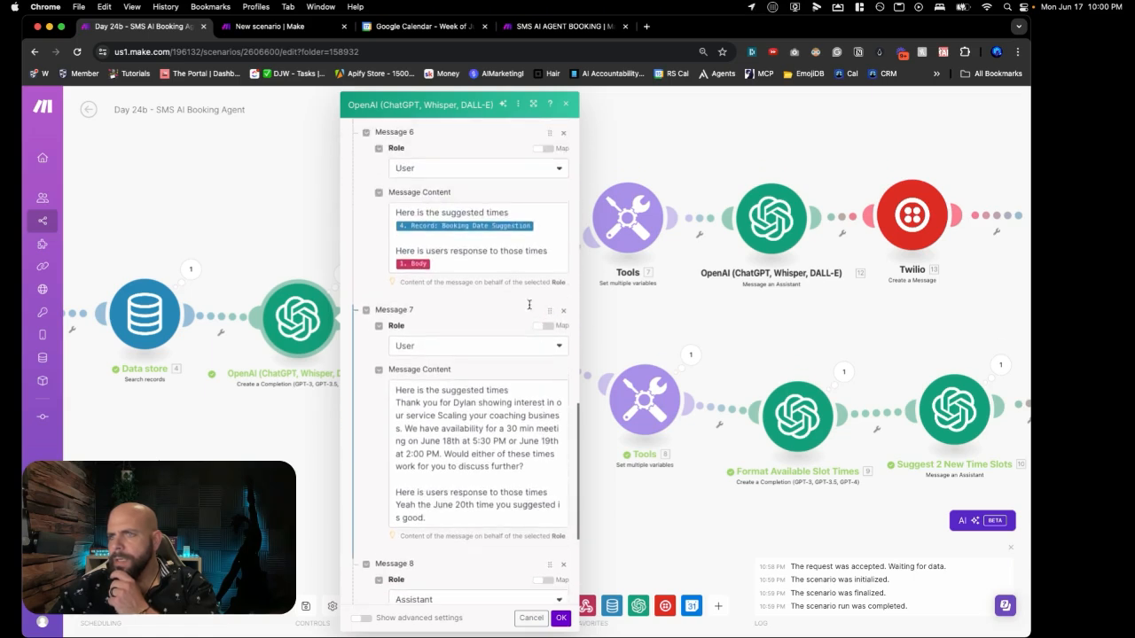
drag(548, 200, 541, 417)
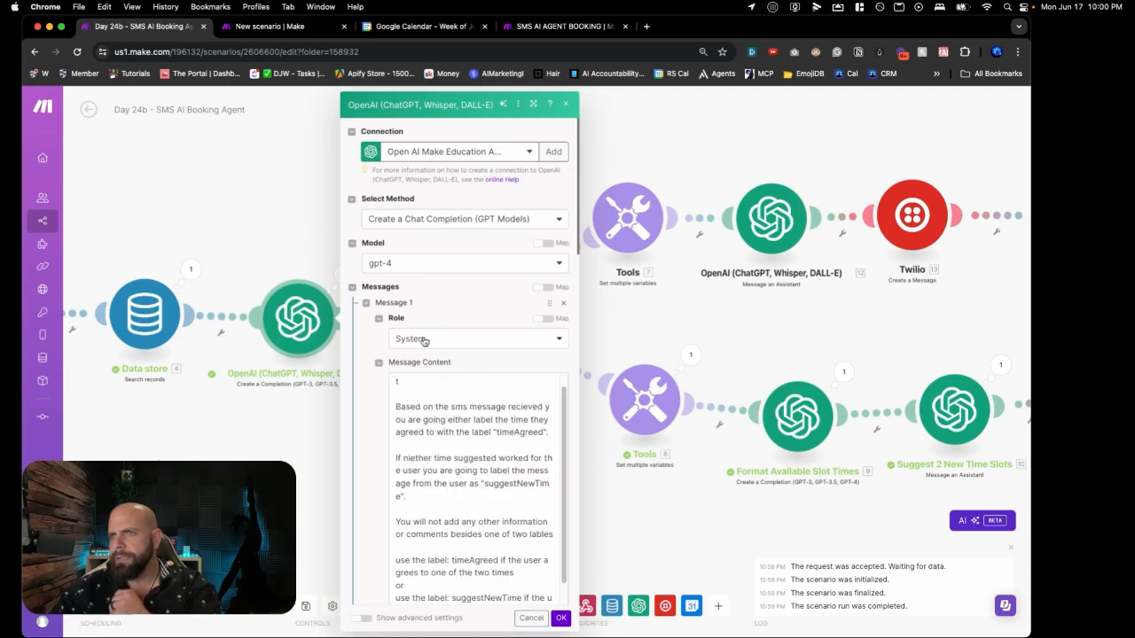
Step: Review the example user/assistant pairs down to Max Tokens 400 and save the classifier settings
scroll(422, 339, down, 6)
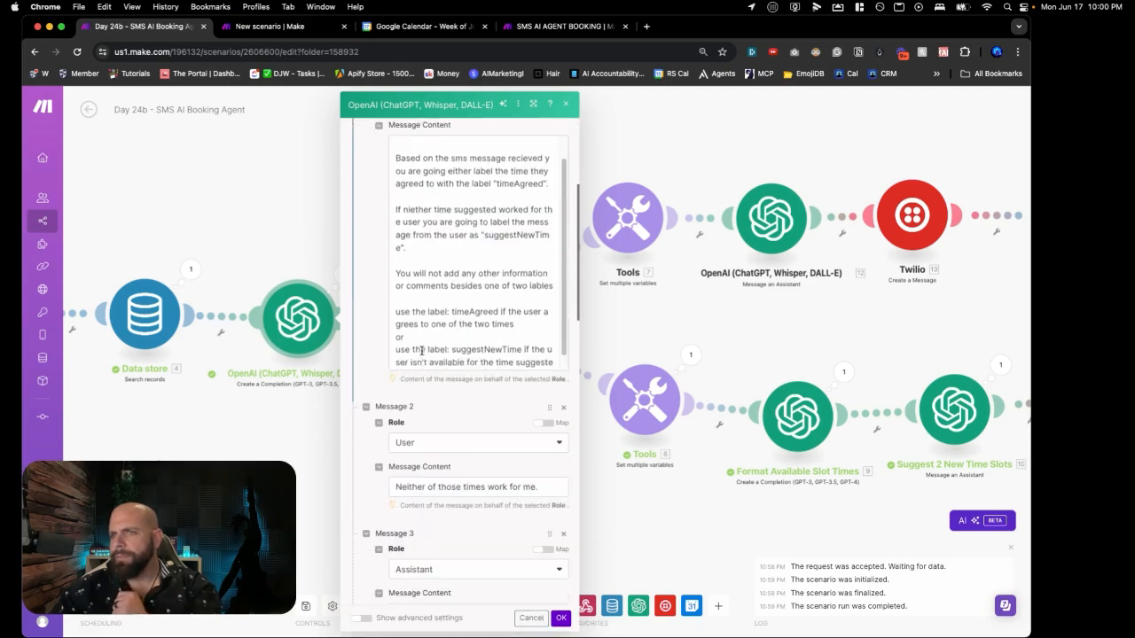
scroll(426, 359, down, 5)
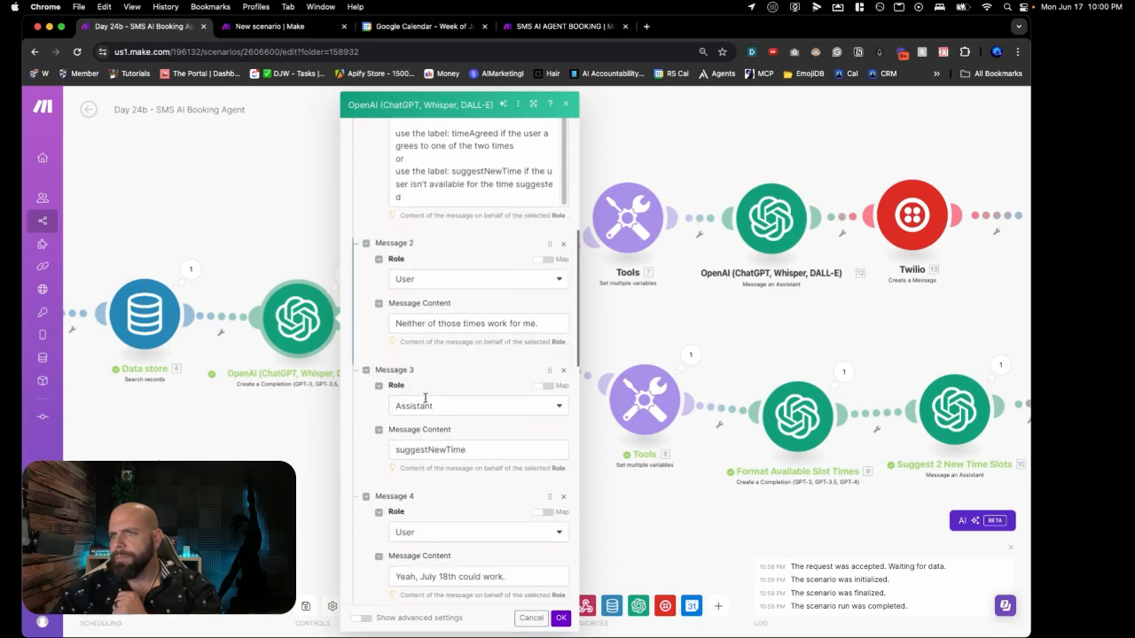
scroll(426, 405, down, 2)
scroll(445, 369, down, 1)
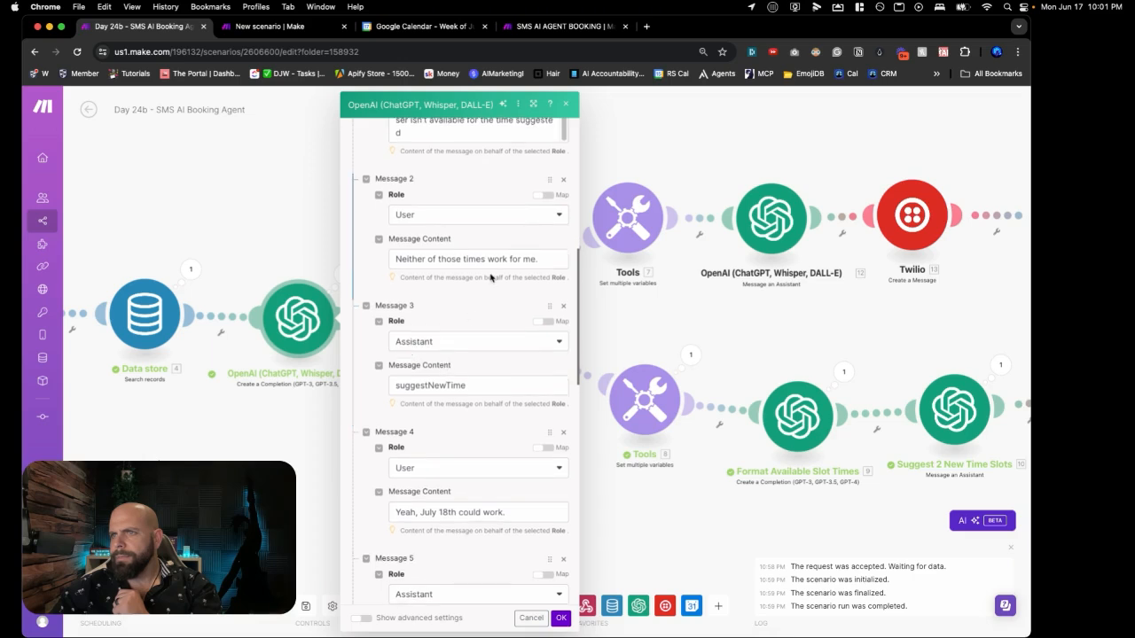
scroll(489, 287, up, 8)
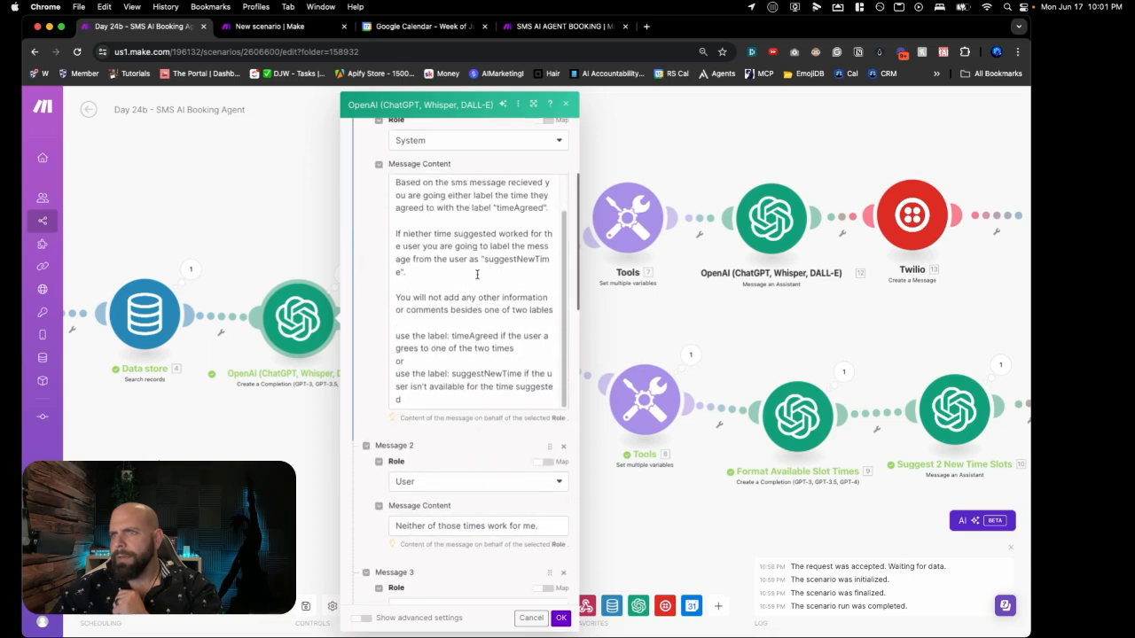
scroll(477, 275, up, 1)
scroll(450, 380, down, 5)
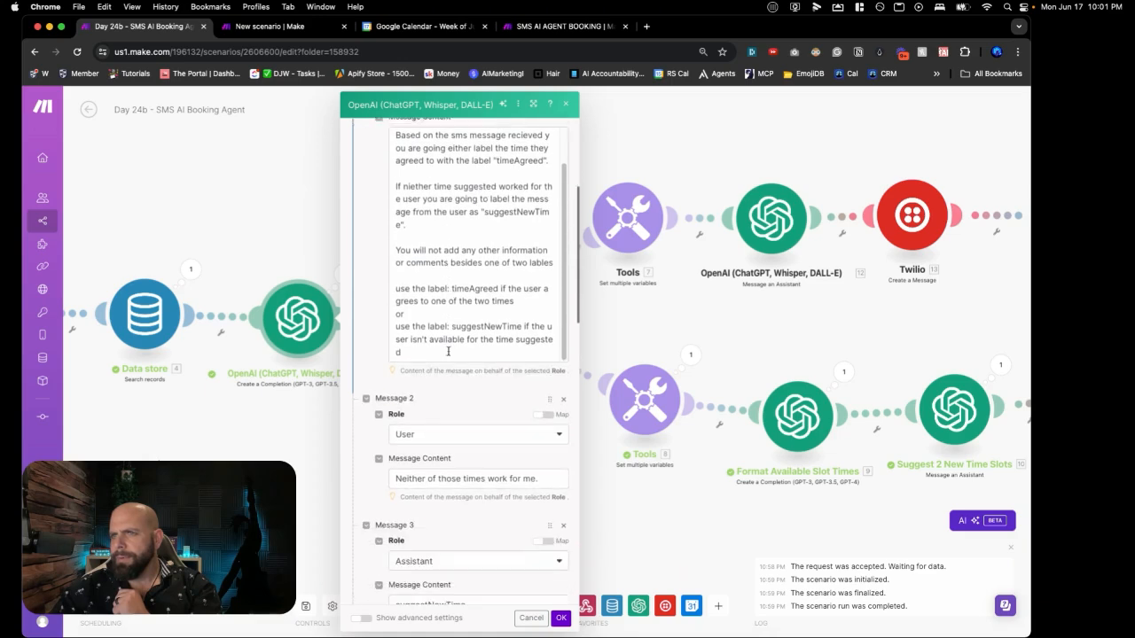
scroll(451, 379, down, 4)
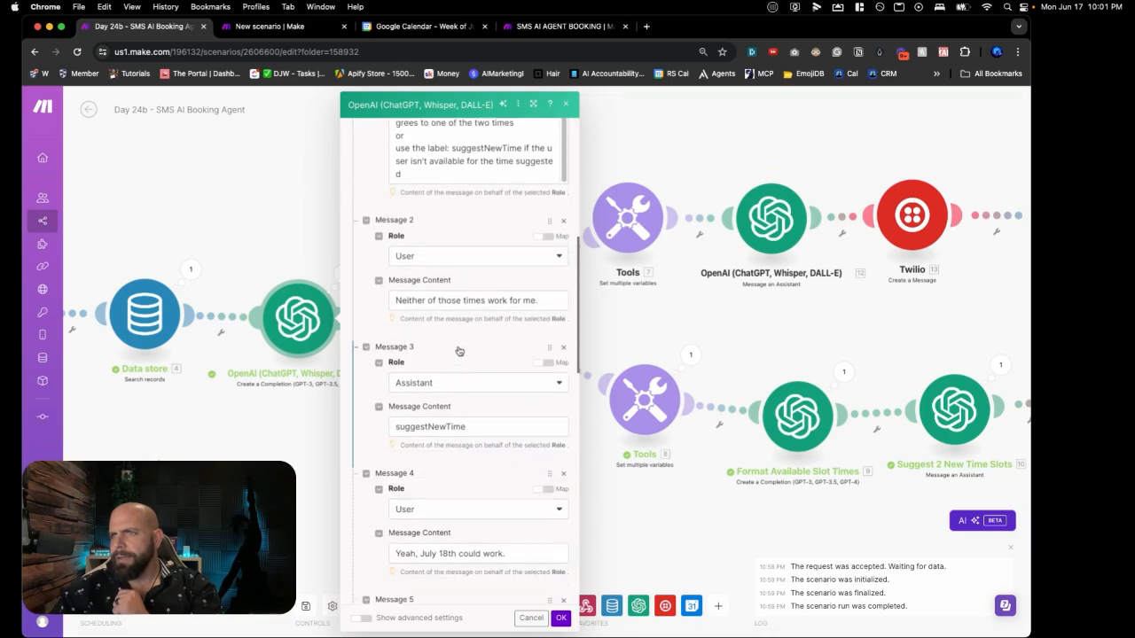
scroll(434, 363, down, 5)
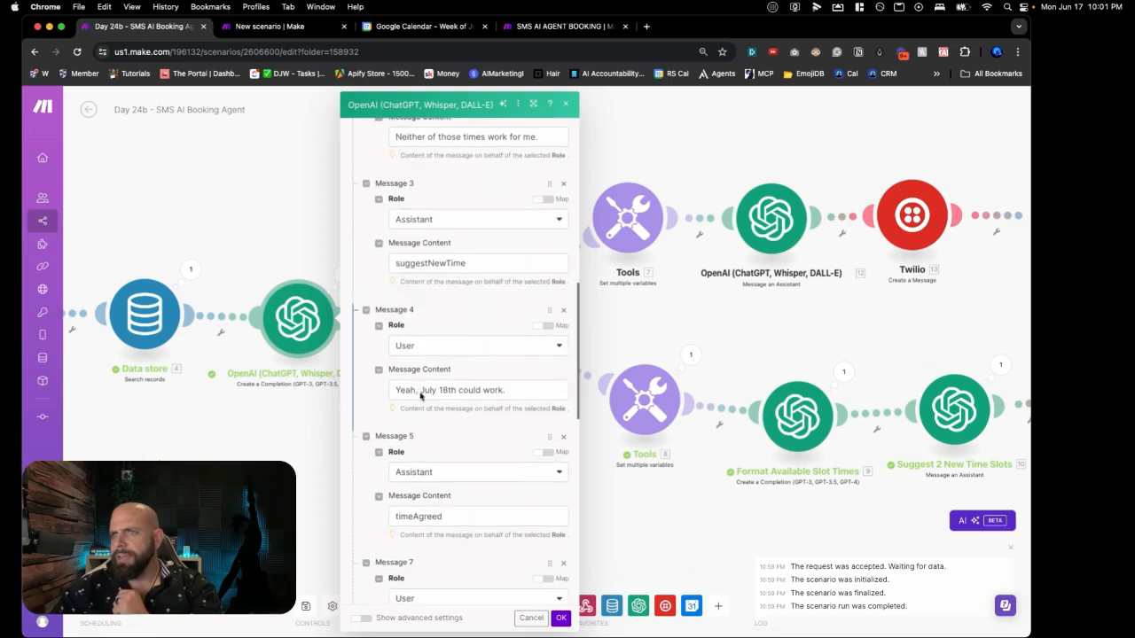
scroll(486, 393, down, 3)
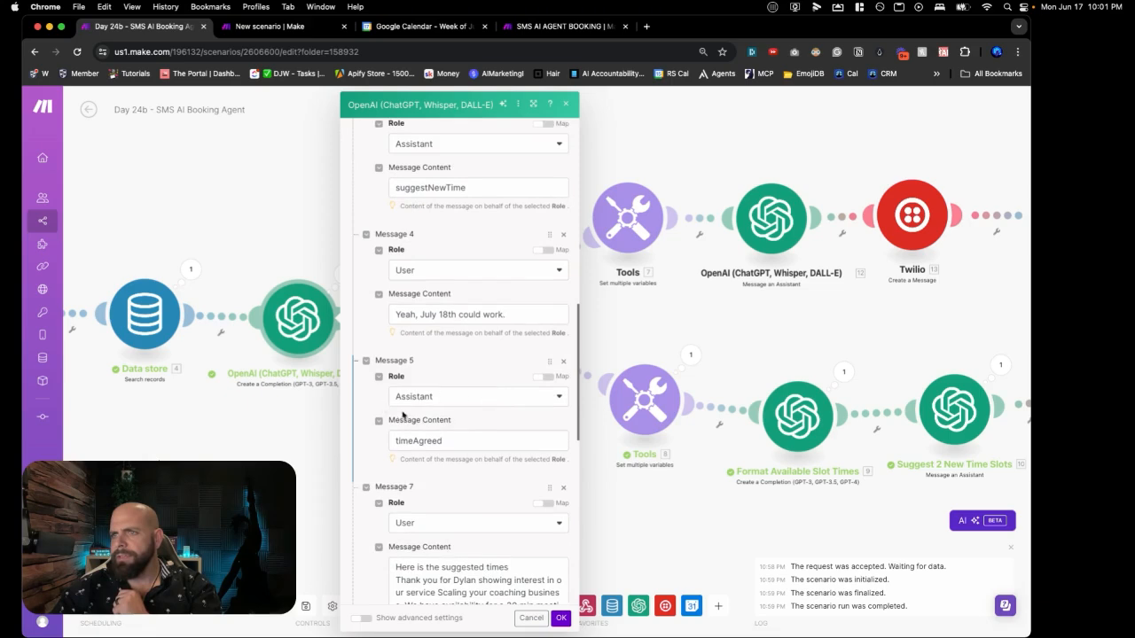
scroll(461, 395, down, 6)
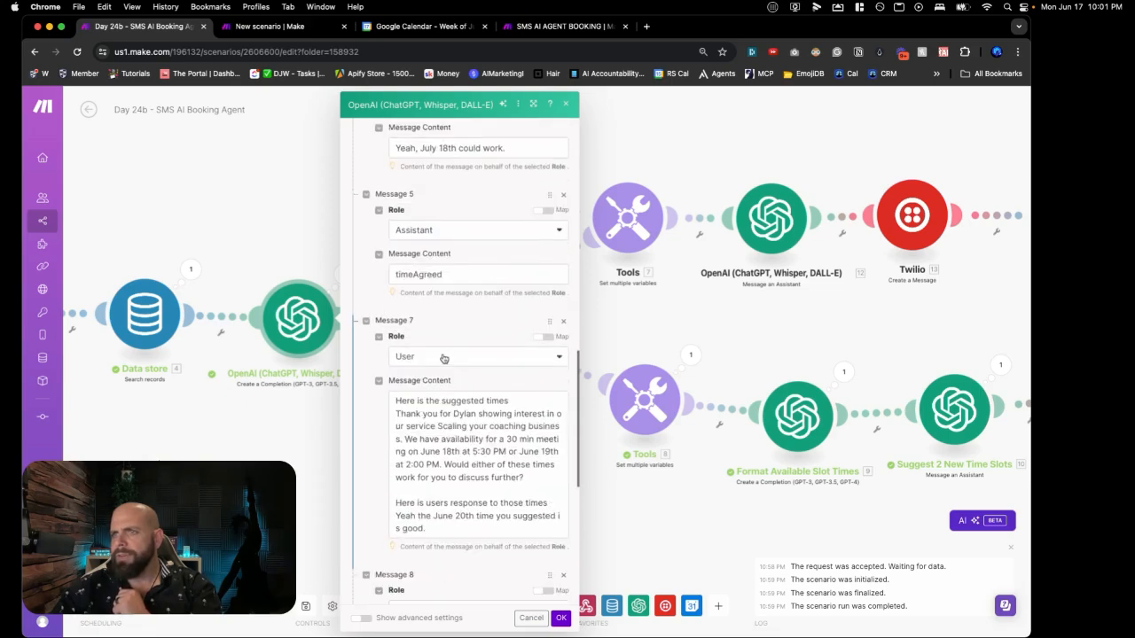
scroll(444, 358, down, 2)
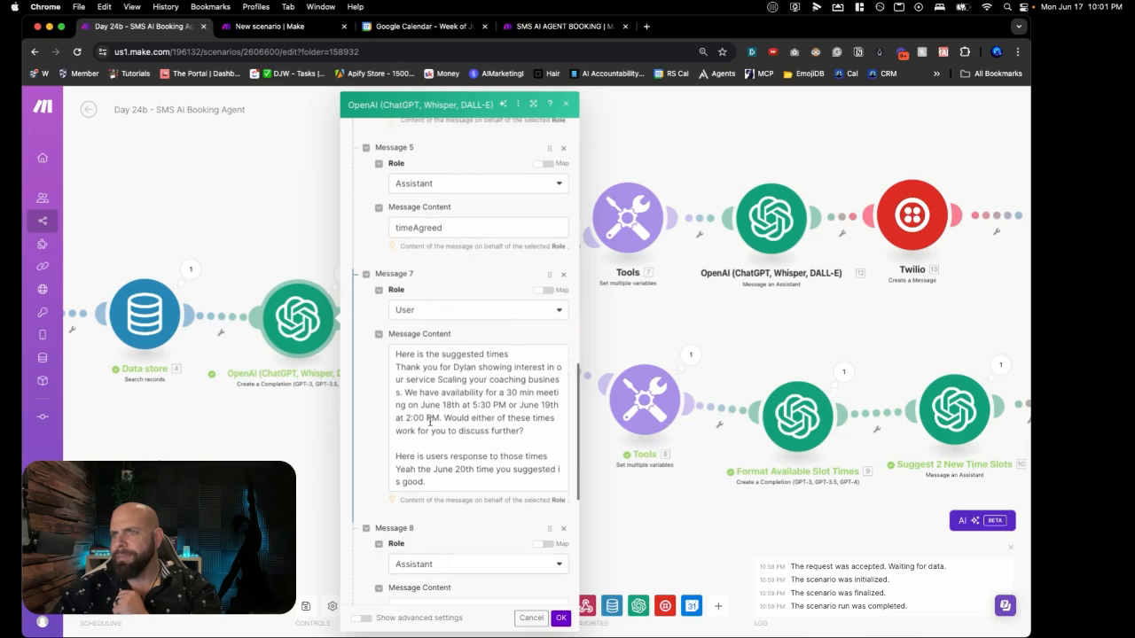
scroll(406, 390, down, 3)
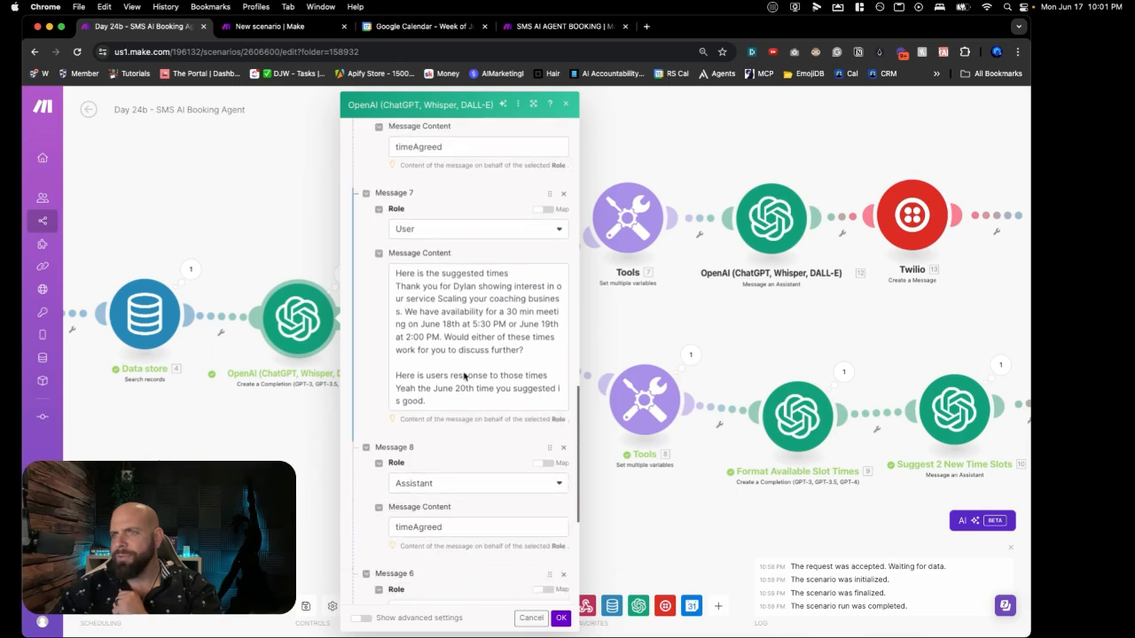
scroll(433, 410, down, 4)
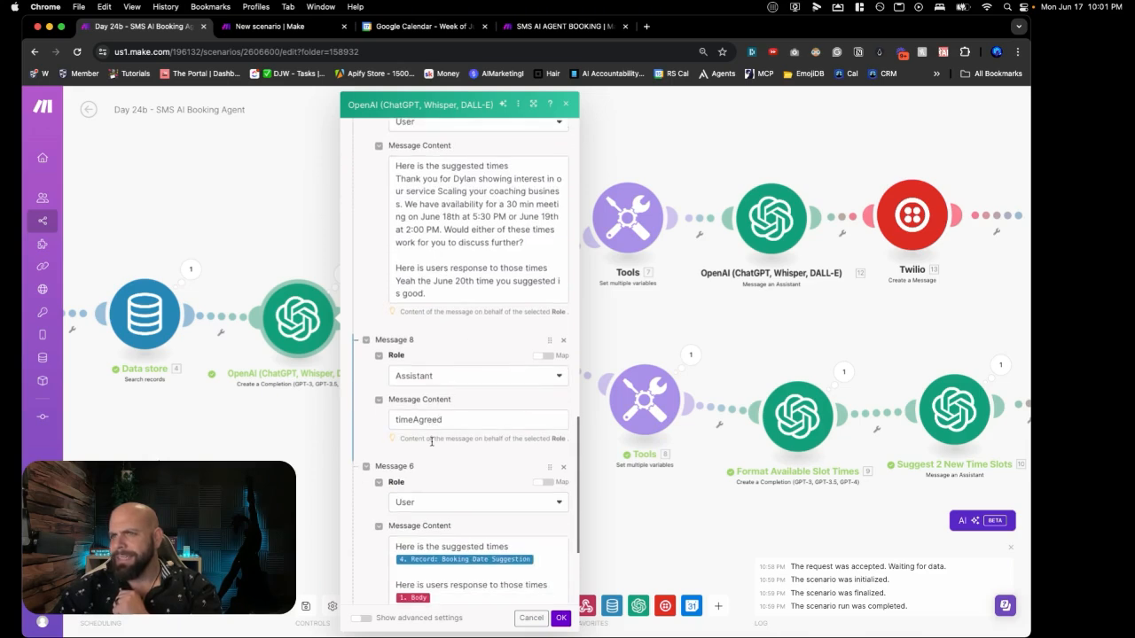
scroll(441, 399, down, 1)
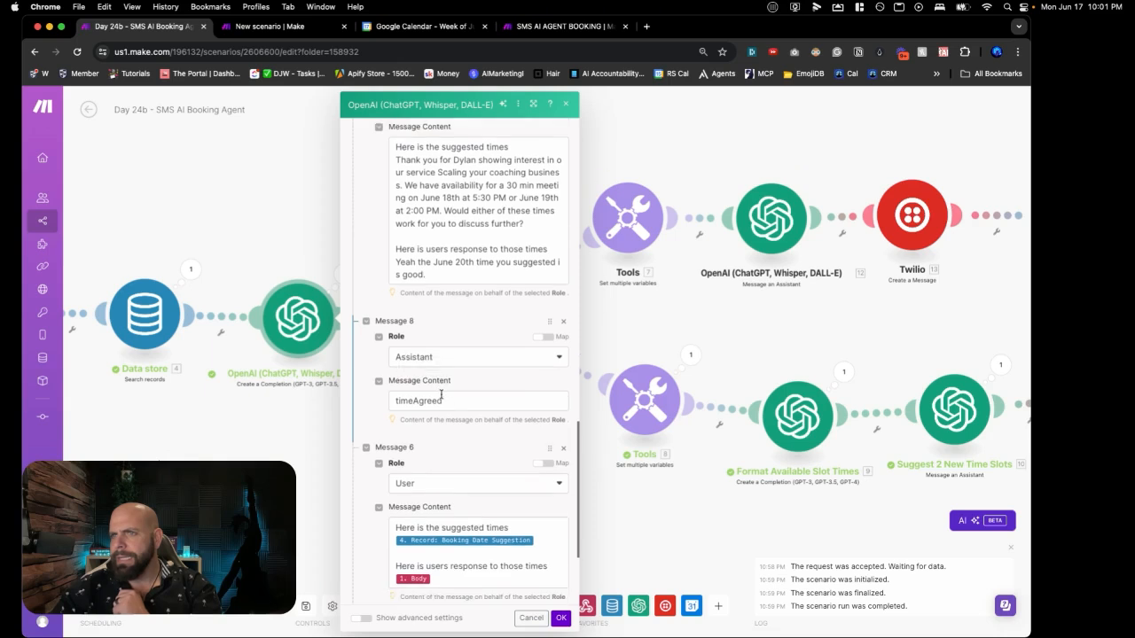
scroll(440, 395, down, 6)
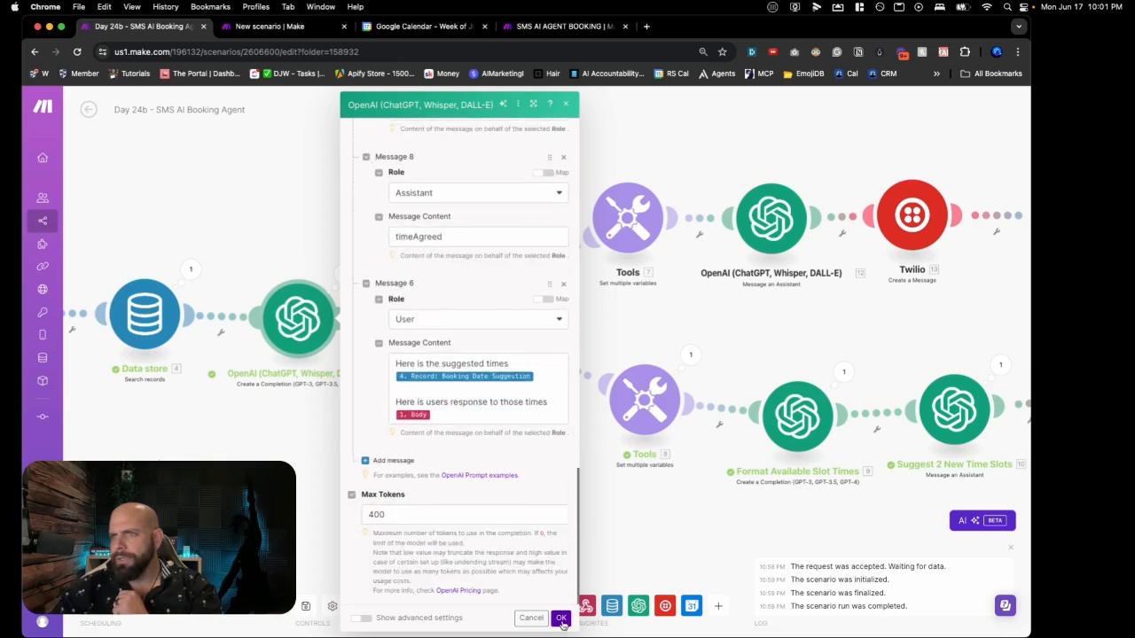
click(561, 619)
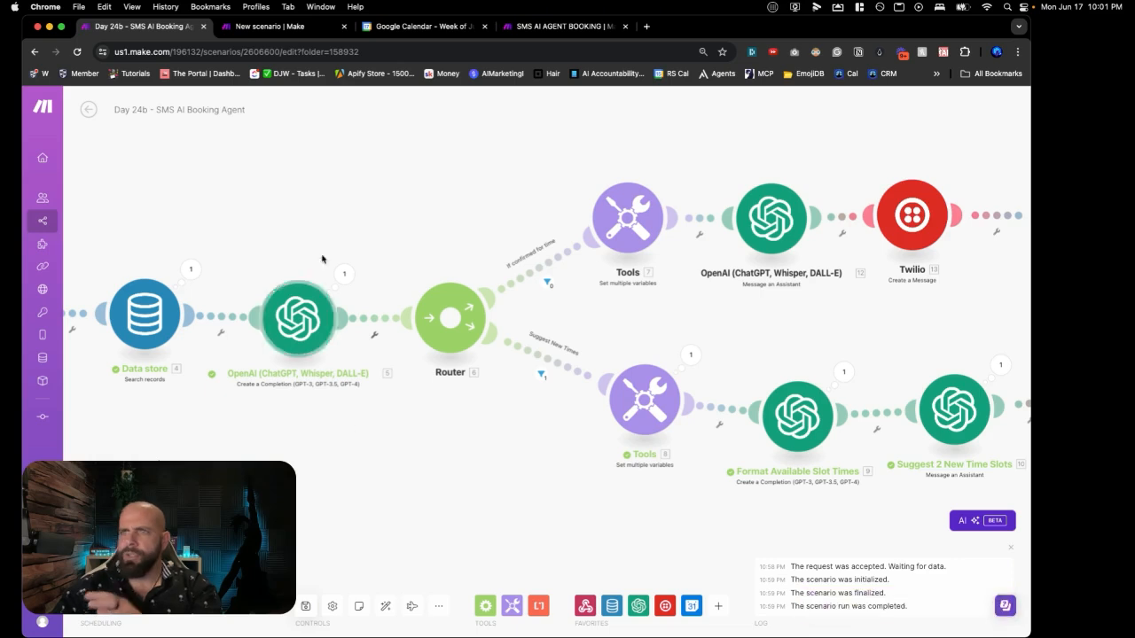
Step: Delete the old lead record from the booking data store, rerun Day 24a once, and return to Day 24b
click(527, 28)
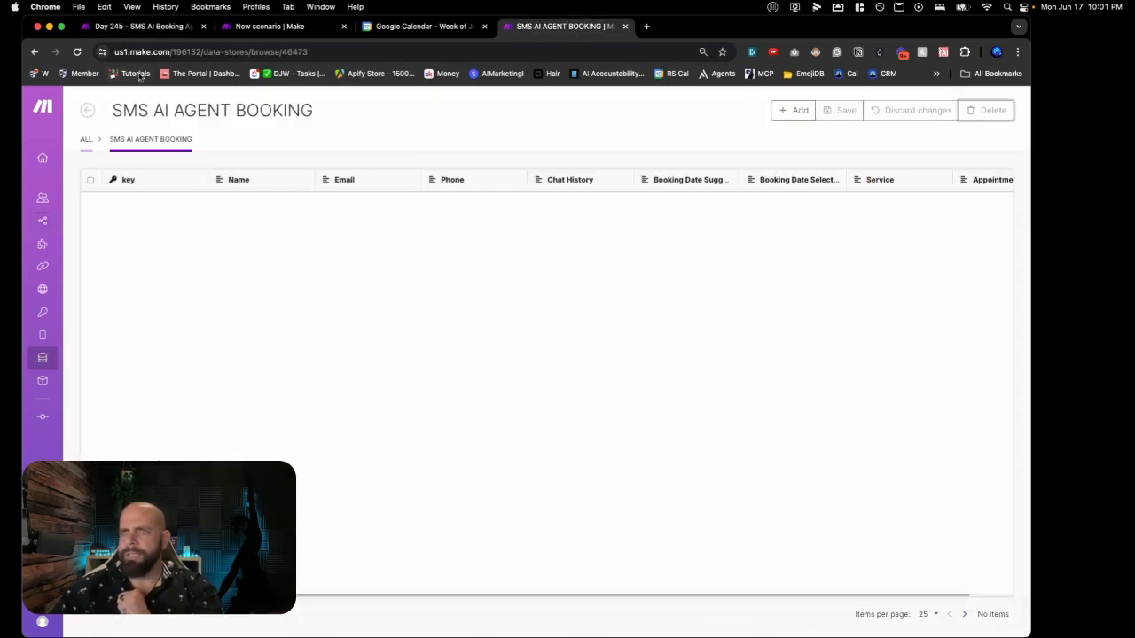
click(89, 204)
click(941, 119)
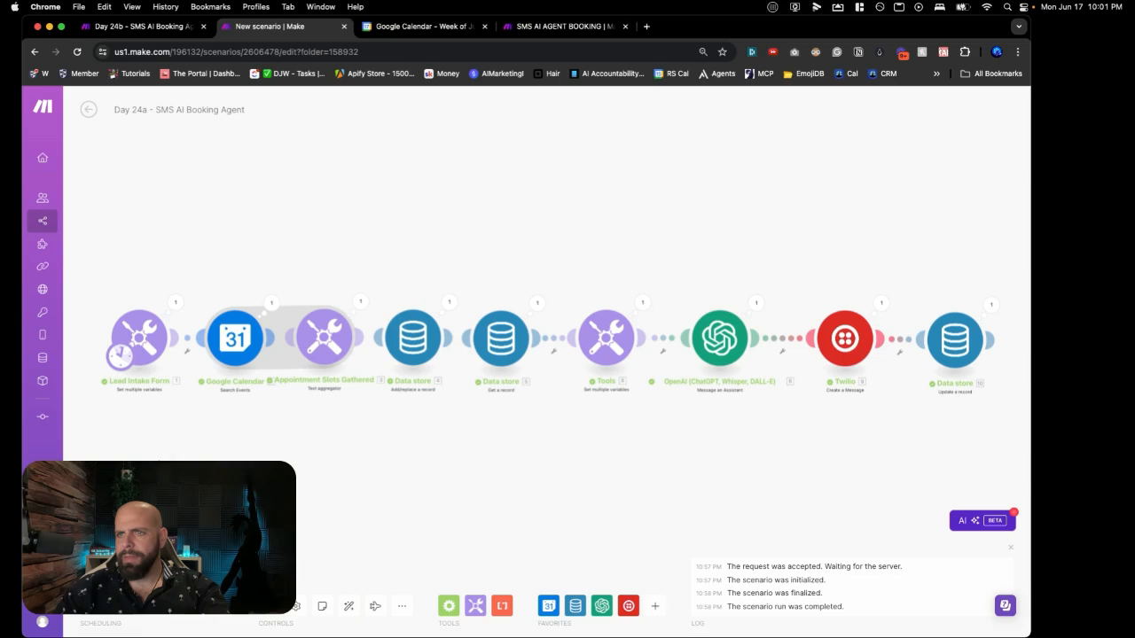
click(114, 570)
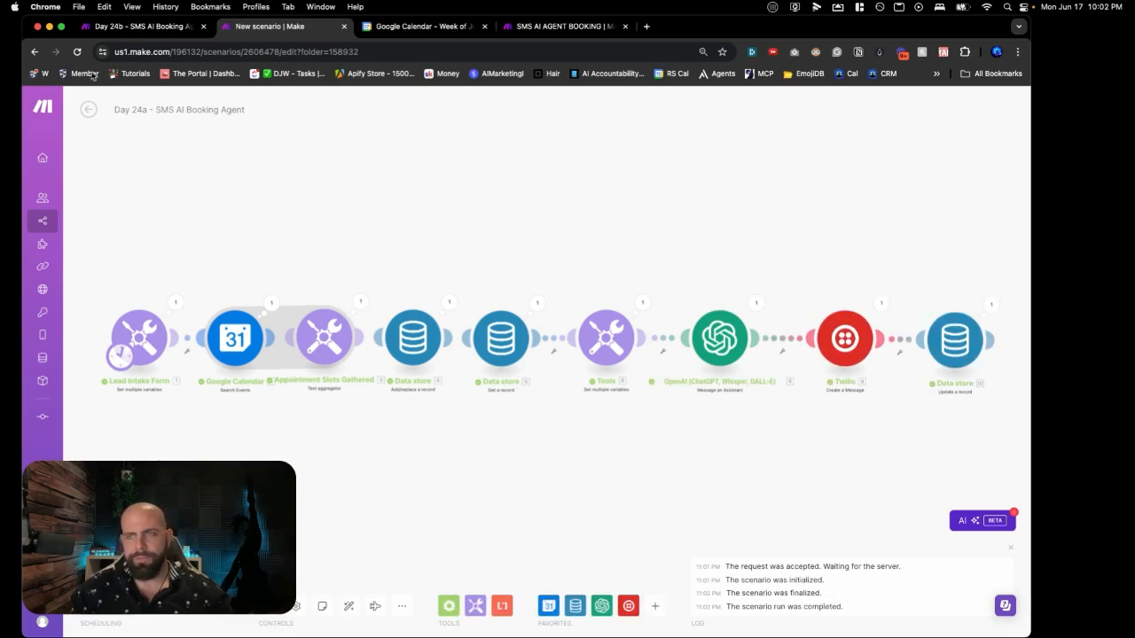
click(97, 26)
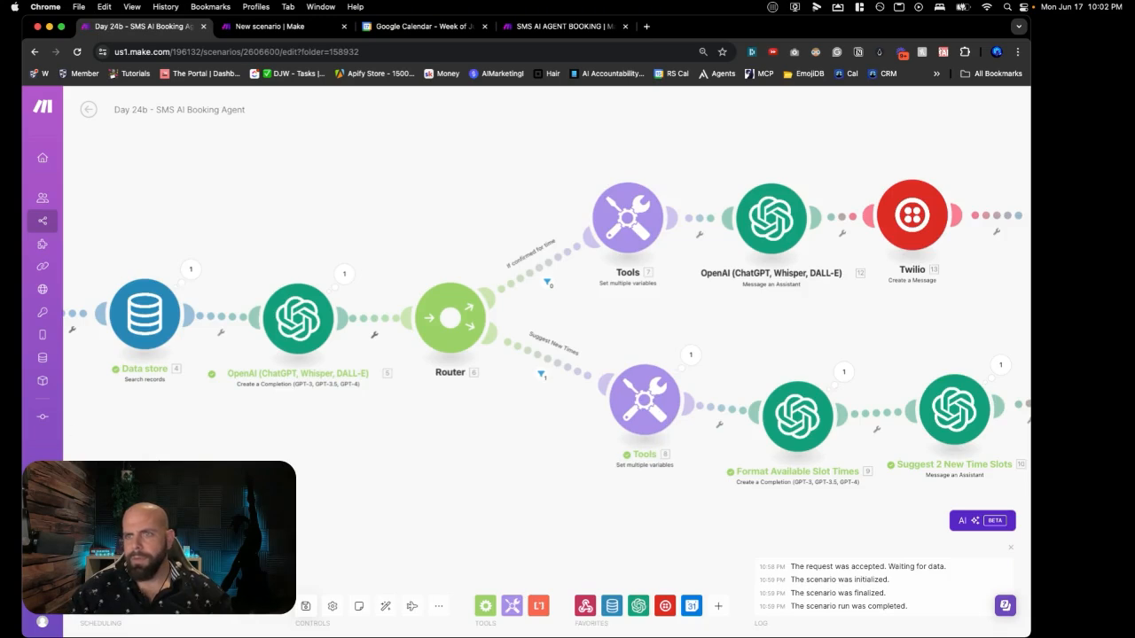
Step: Run Day 24b once and pan to verify Google Calendar Create an Event succeeded
click(111, 568)
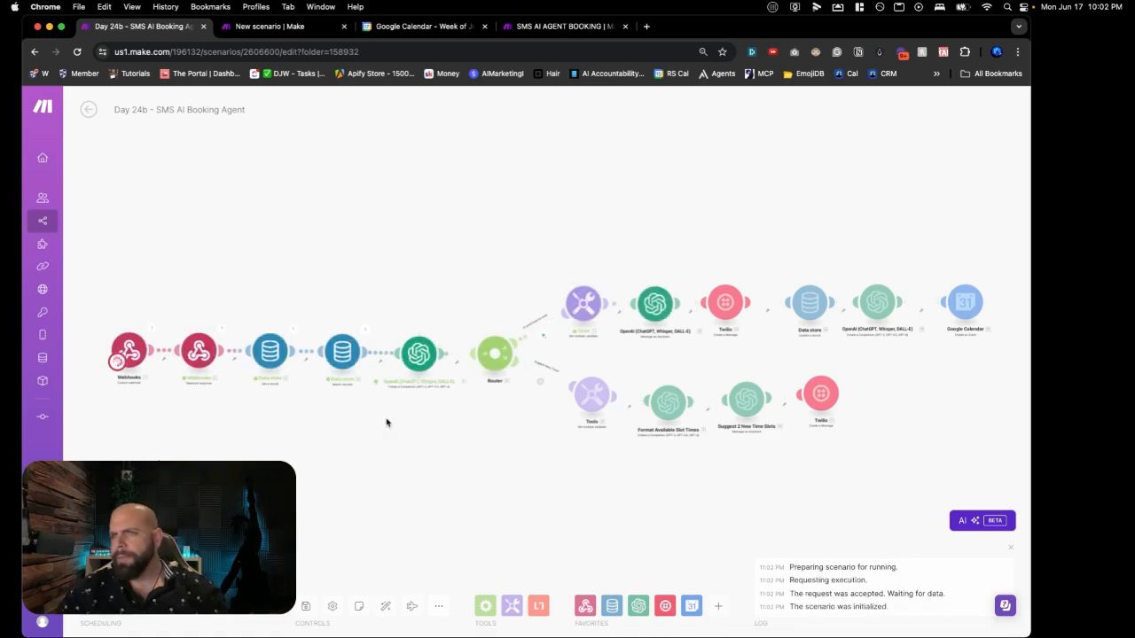
scroll(661, 312, up, 3)
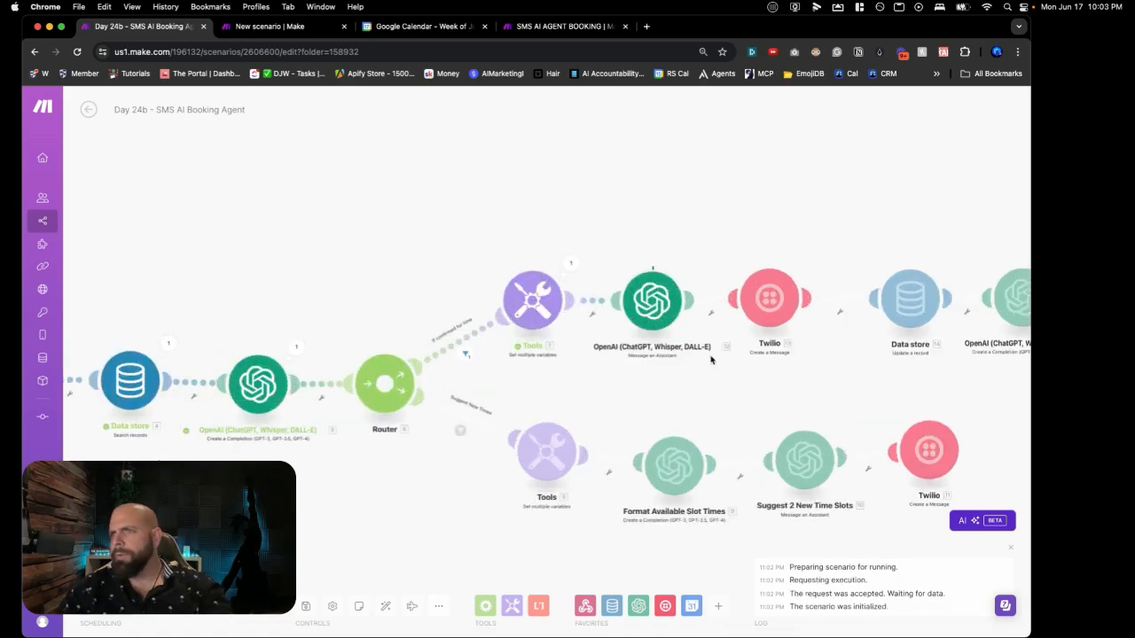
scroll(714, 366, up, 2)
drag(713, 370, 237, 406)
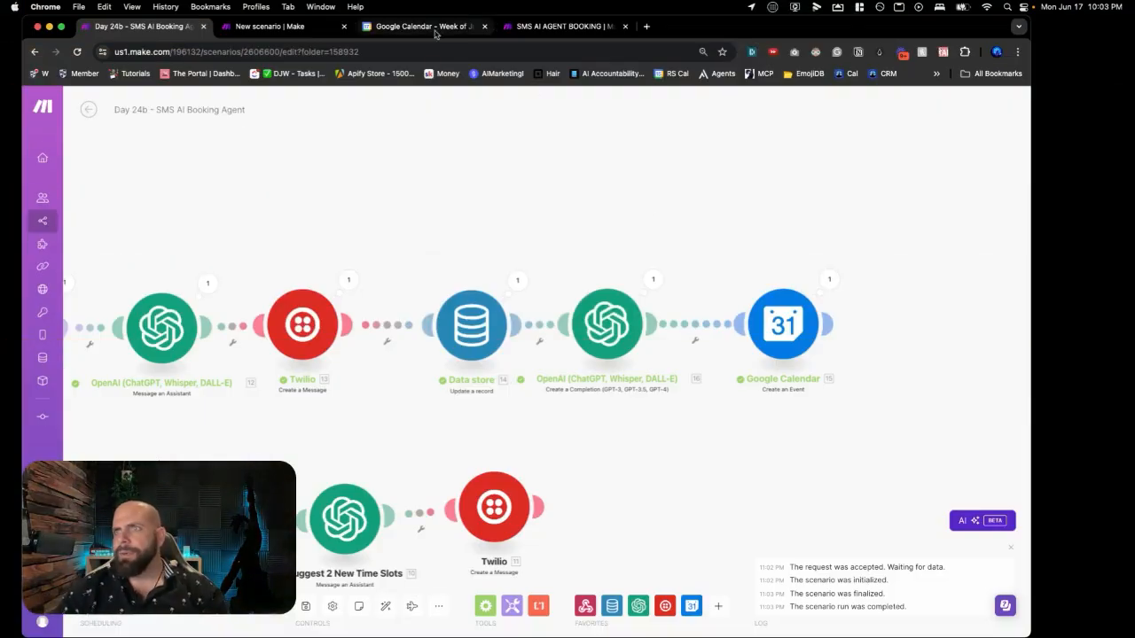
Step: Open the June 18 6:00pm Discovery Event in Google Calendar and check its title and invited guest
click(435, 33)
click(616, 412)
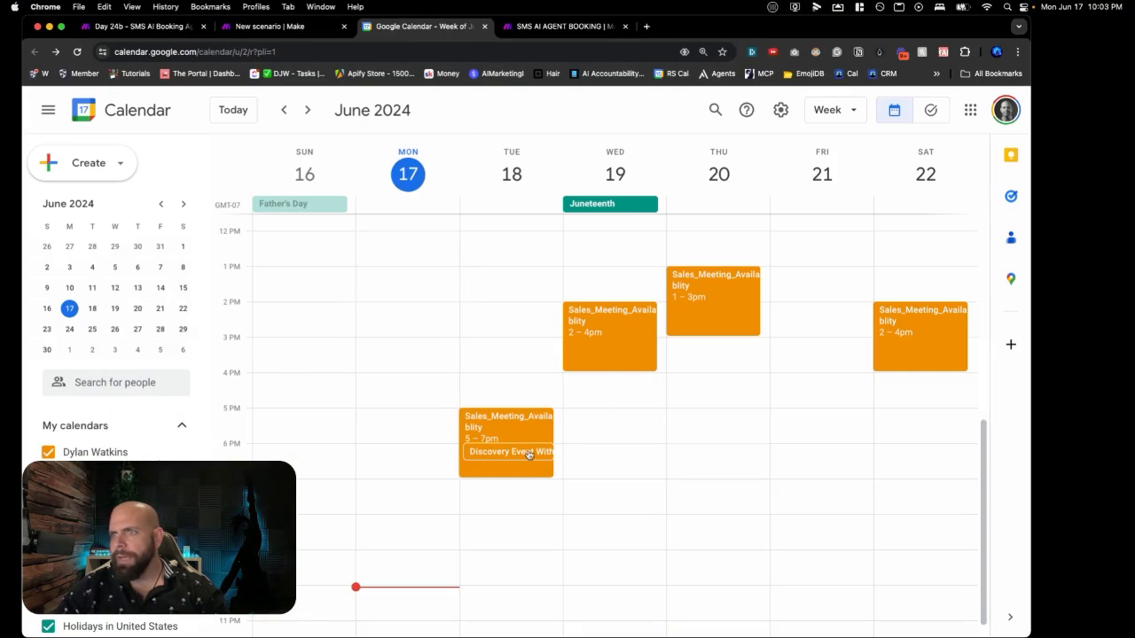
click(528, 454)
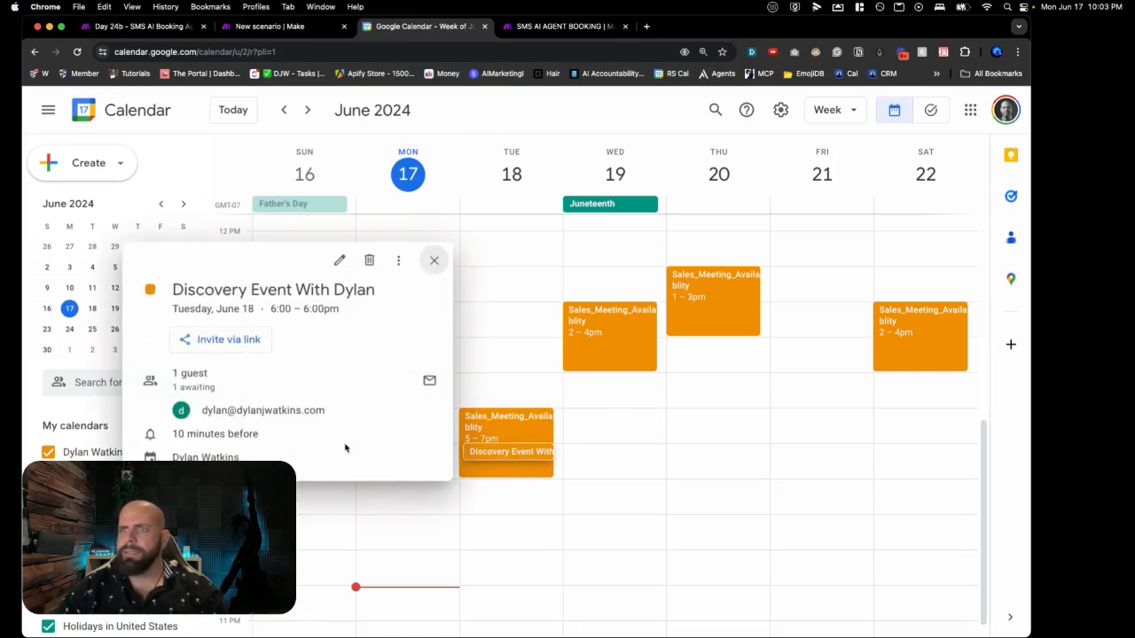
mouse_move(331, 410)
drag(330, 409, 197, 410)
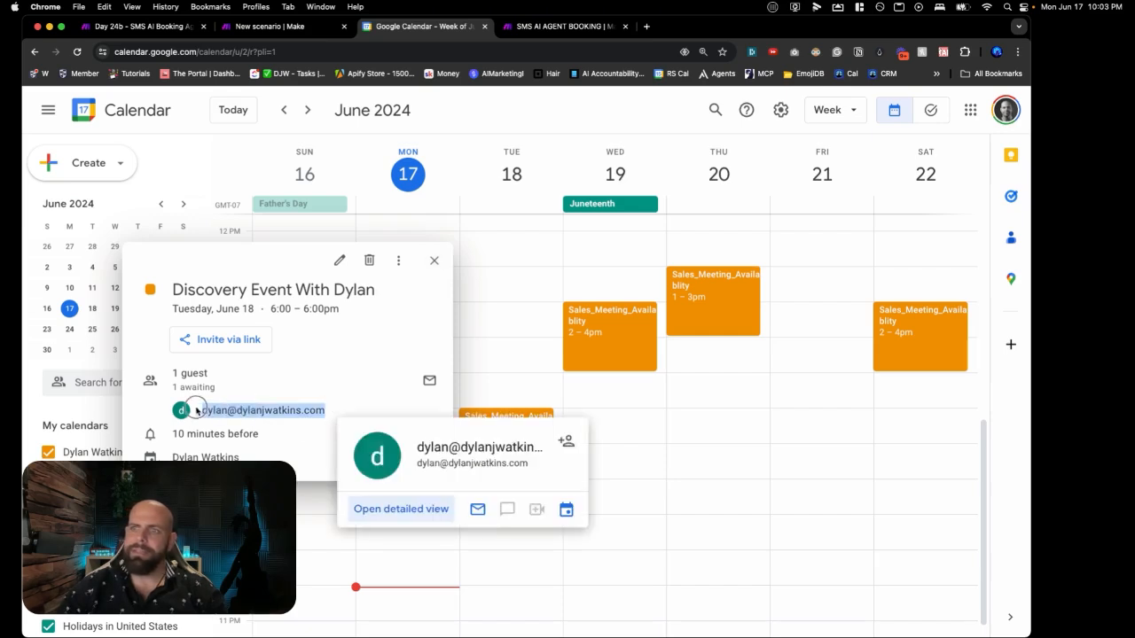
drag(174, 282, 394, 289)
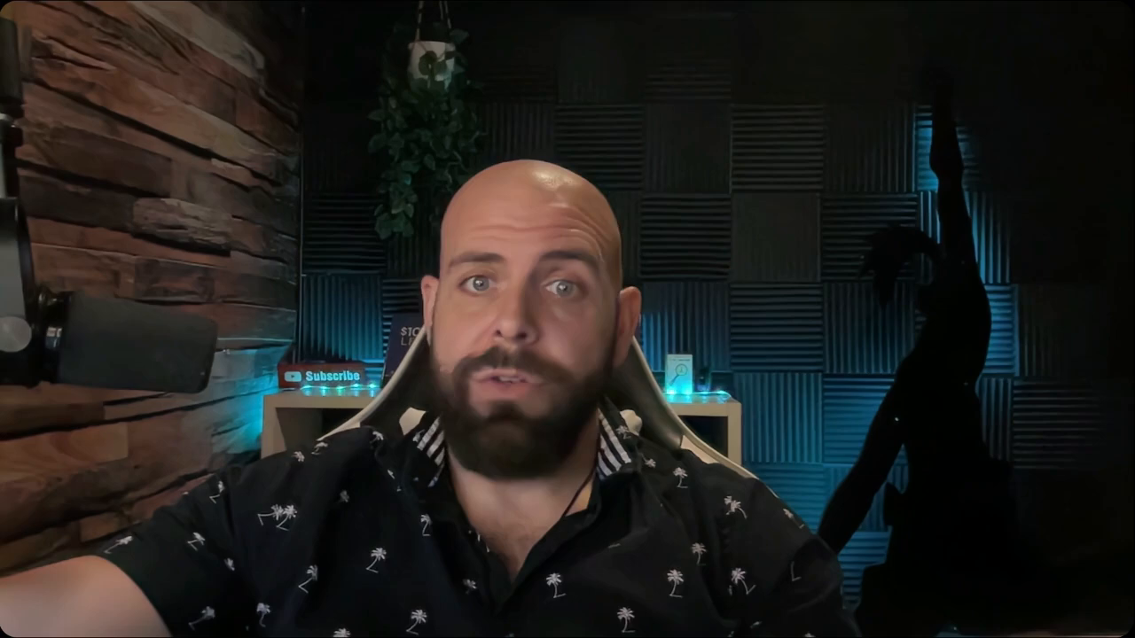